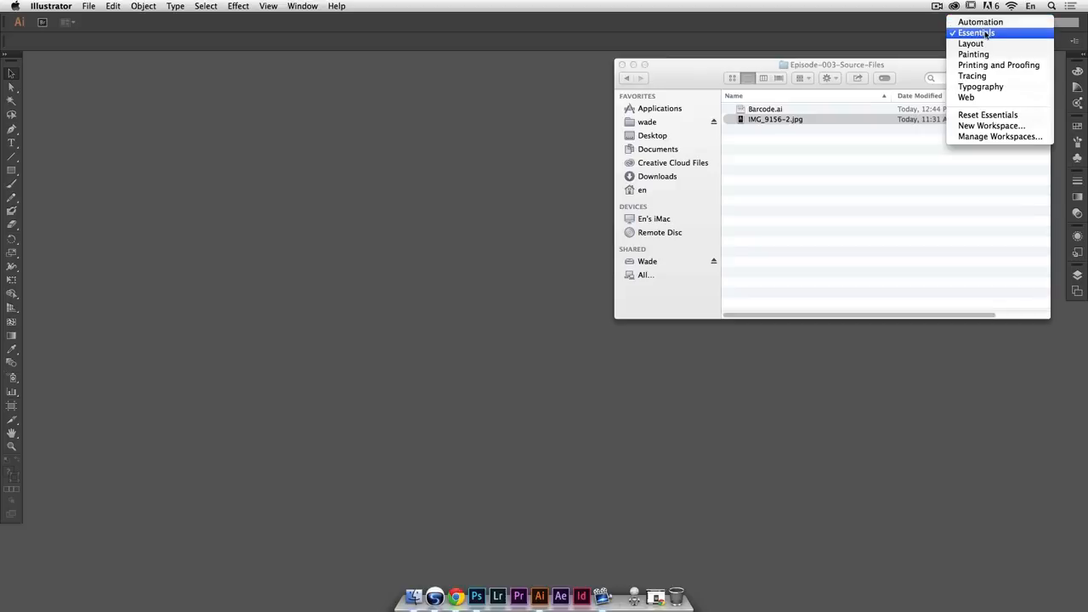
Switch to the Essentials workspace and reset it to its default layout
click(987, 33)
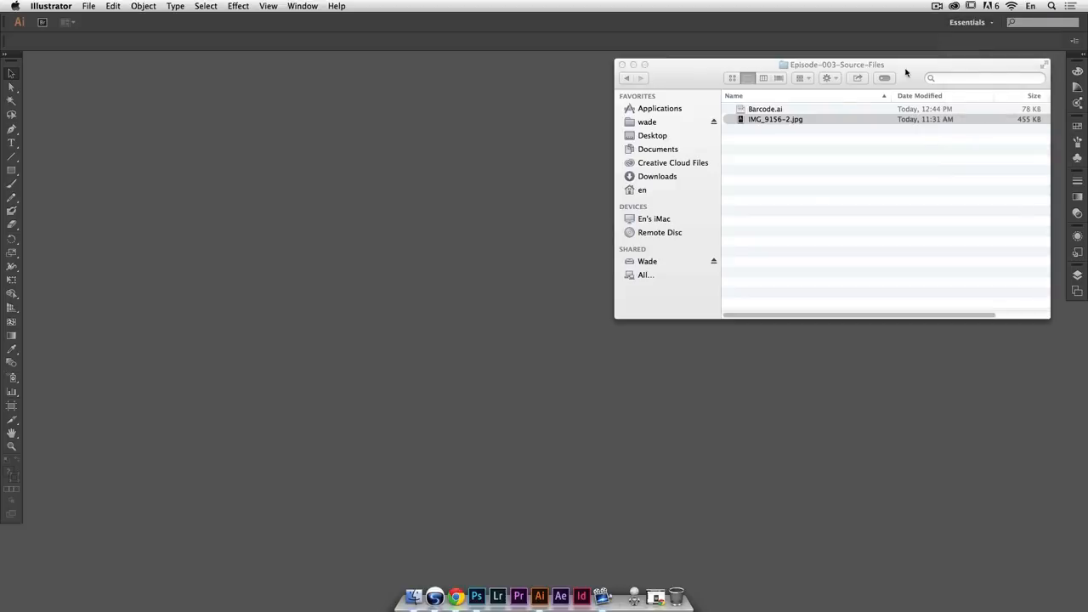
click(975, 25)
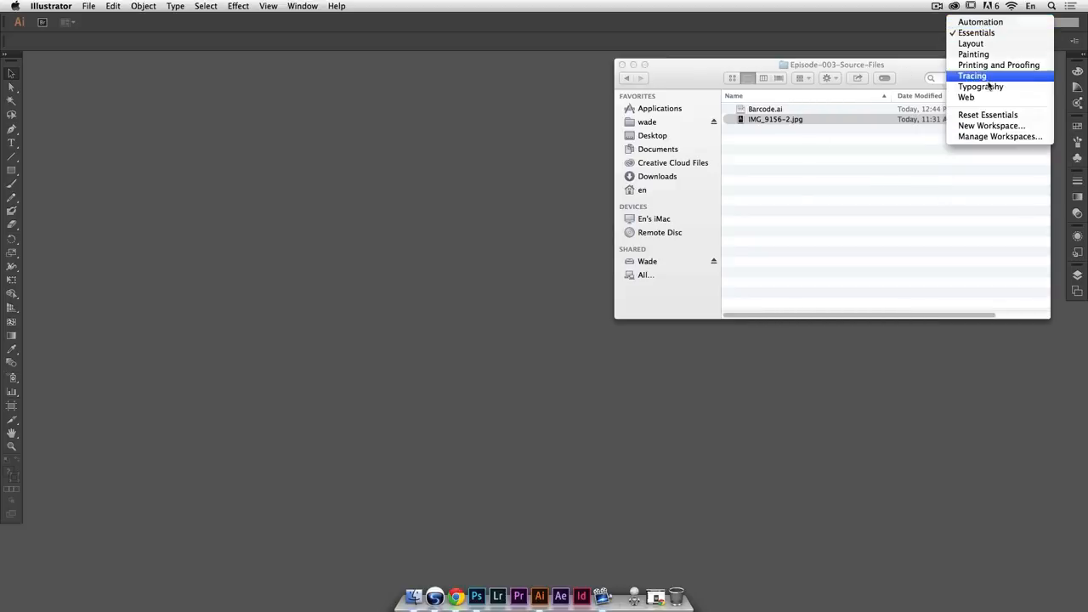
click(986, 115)
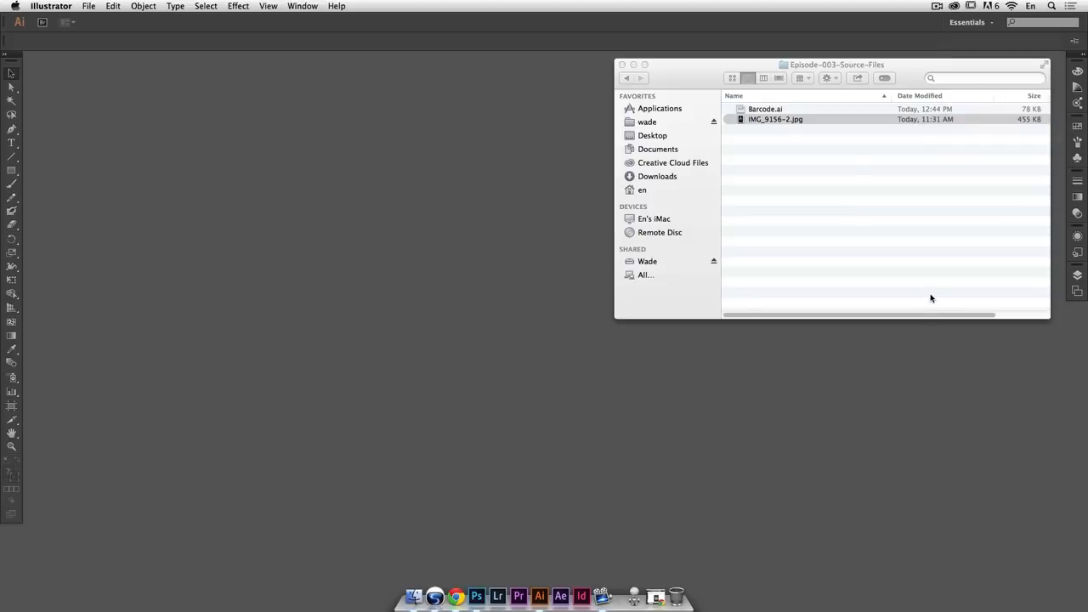
Start a new document with the Print profile, A4 page size and millimeters as units
click(89, 6)
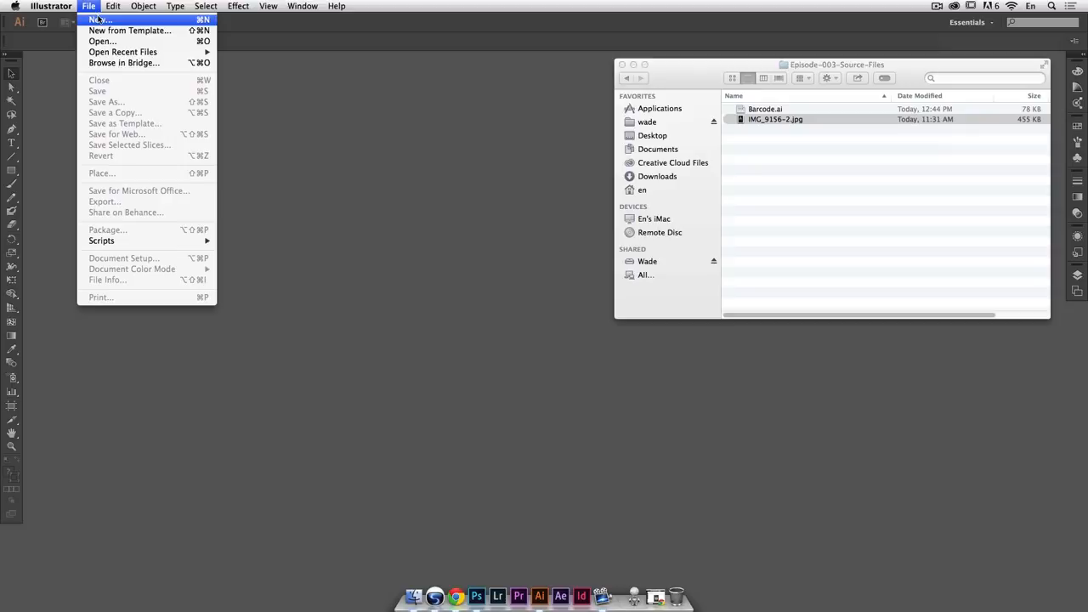
click(100, 19)
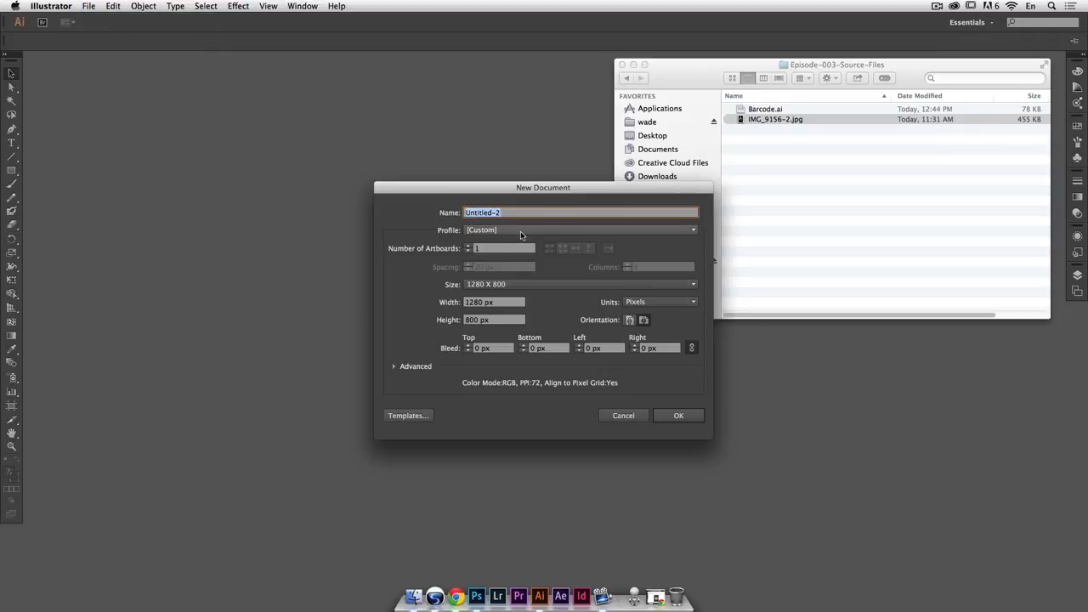
click(519, 231)
click(517, 254)
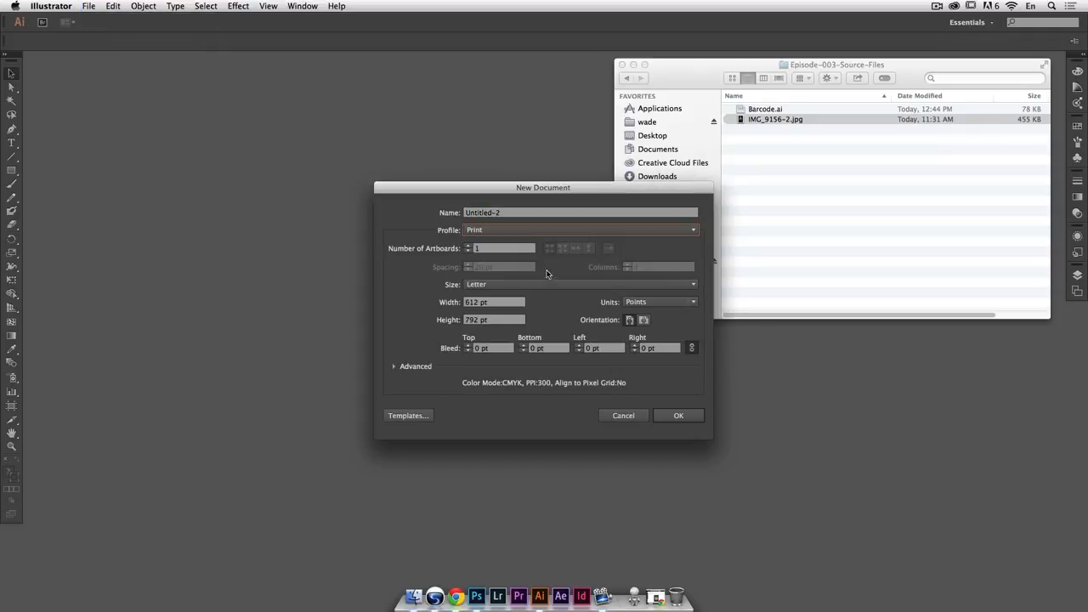
click(542, 285)
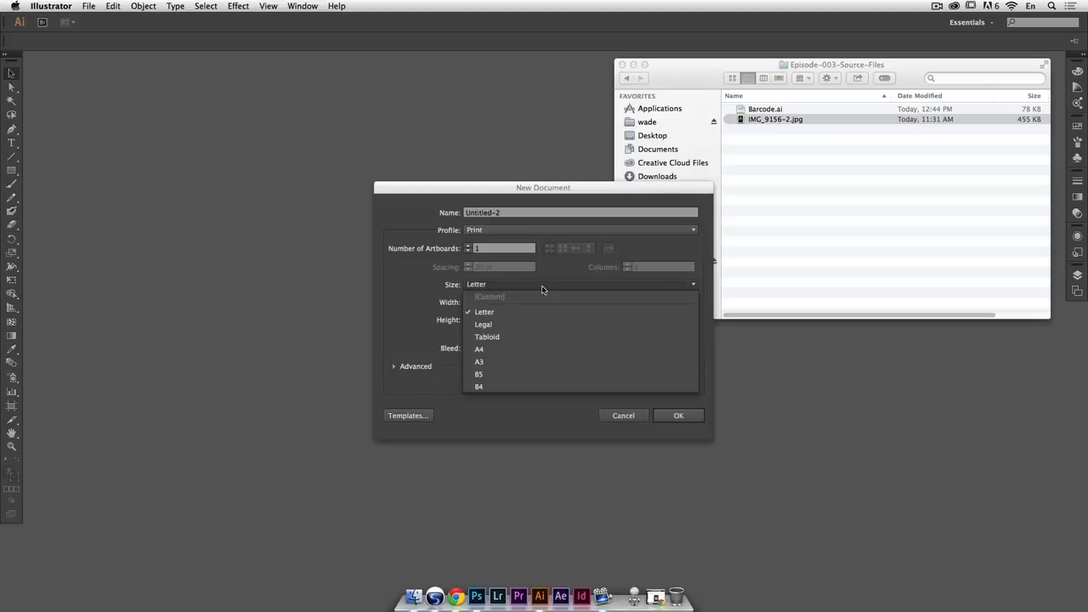
click(534, 350)
click(637, 303)
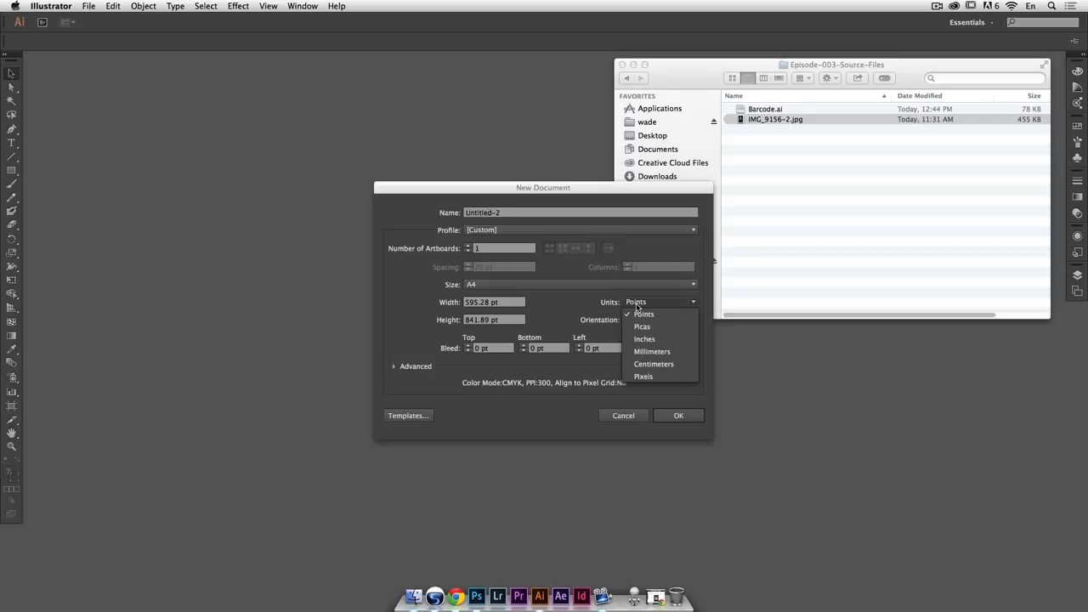
click(662, 351)
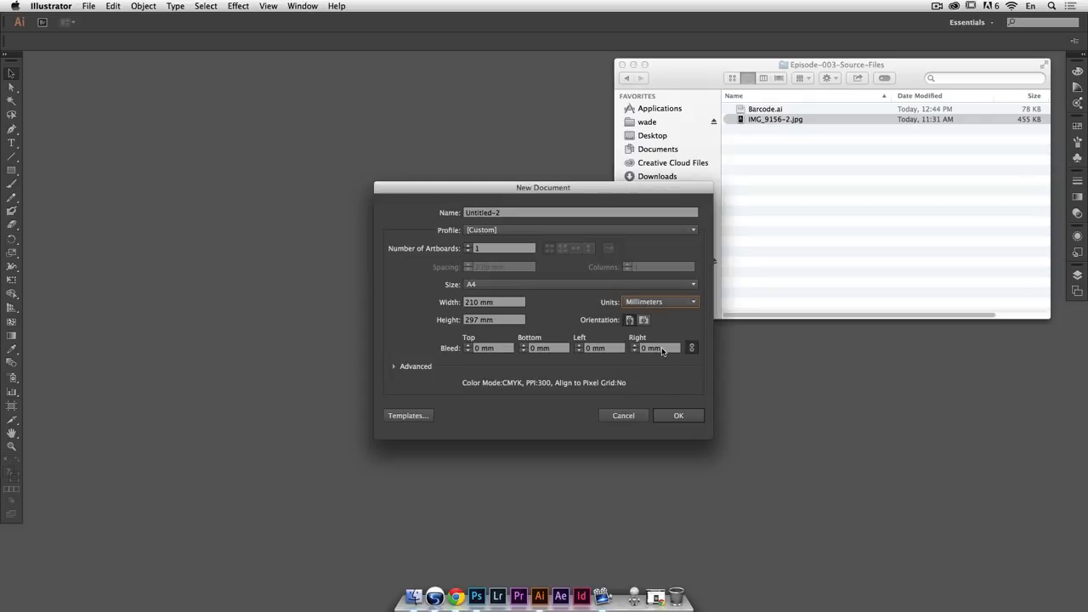
Try the Letter page size with inches as units for the new document
click(590, 285)
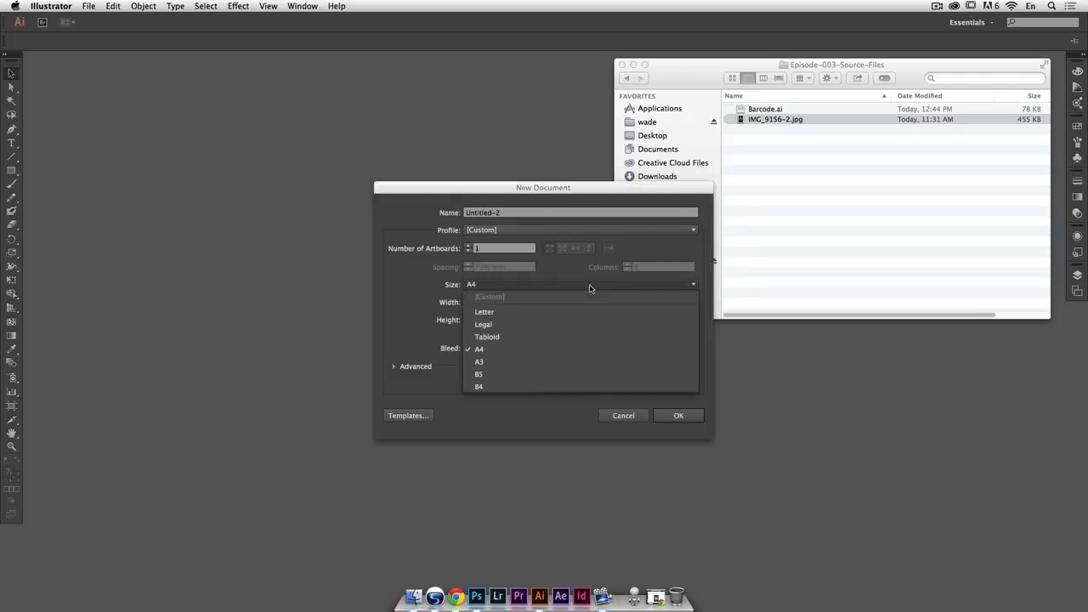
click(588, 312)
click(637, 303)
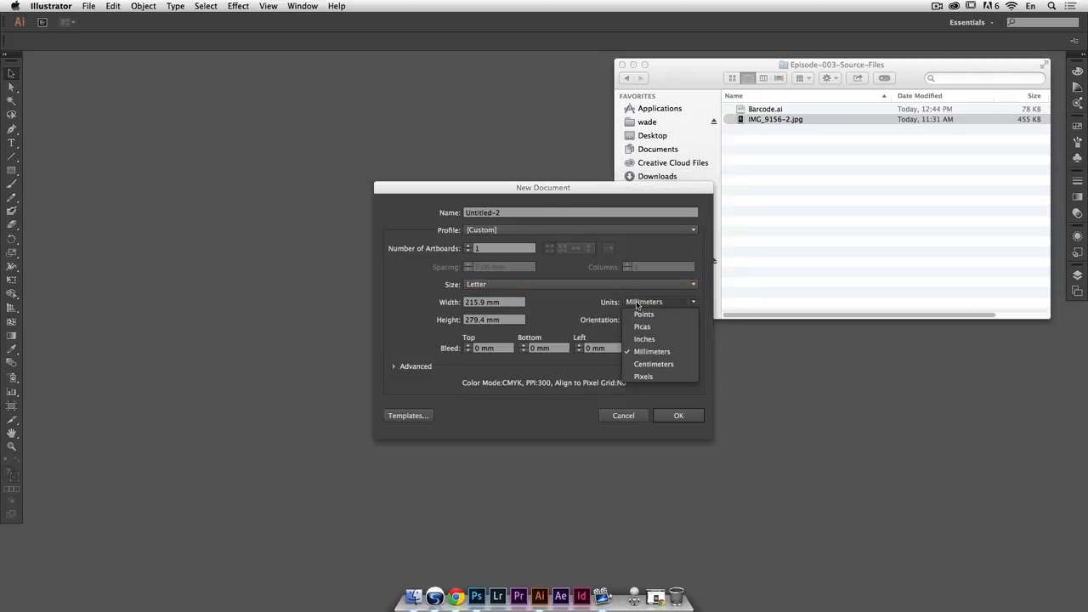
click(640, 339)
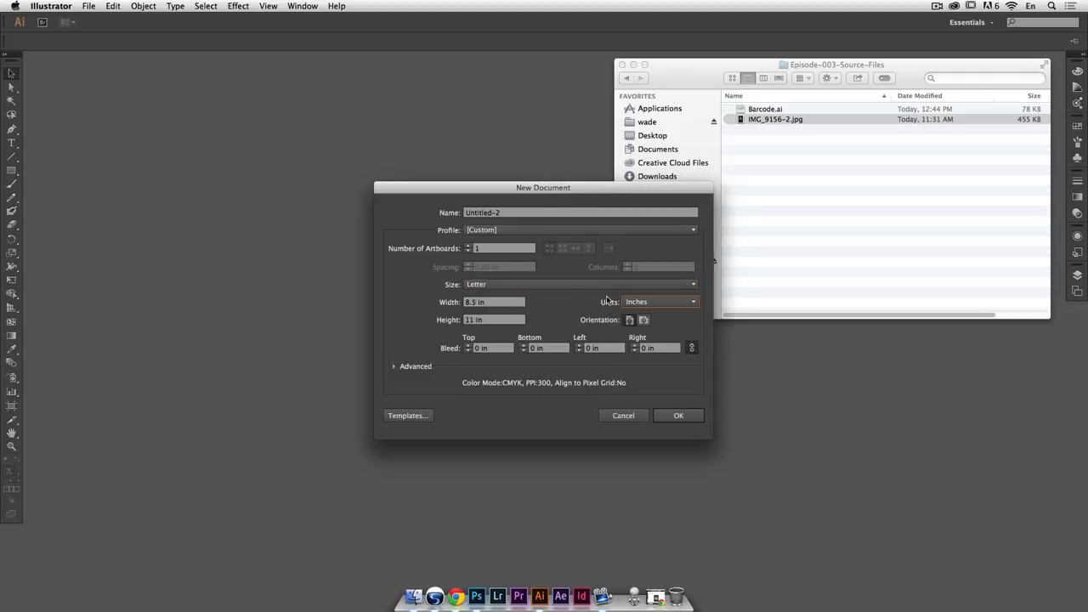
Set the new document to A4 size with millimeters as units and create it
click(564, 286)
click(560, 347)
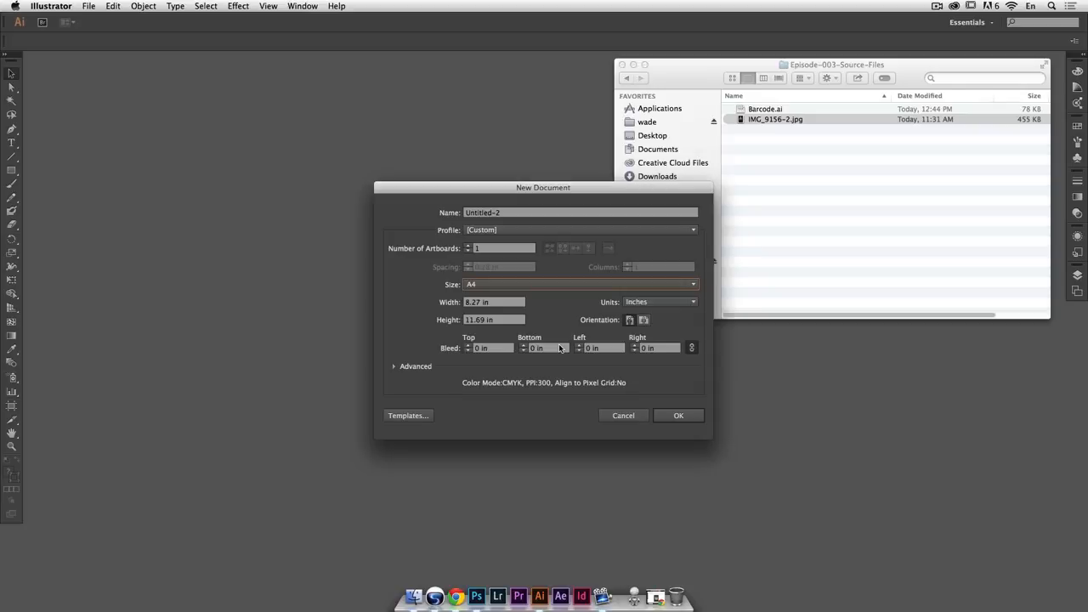
click(639, 304)
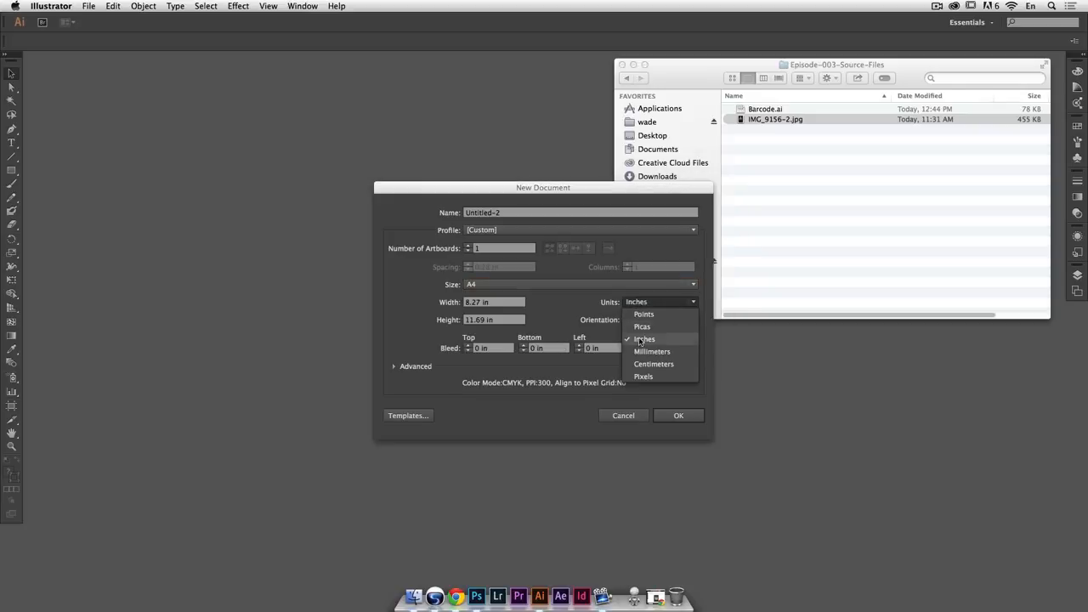
click(641, 351)
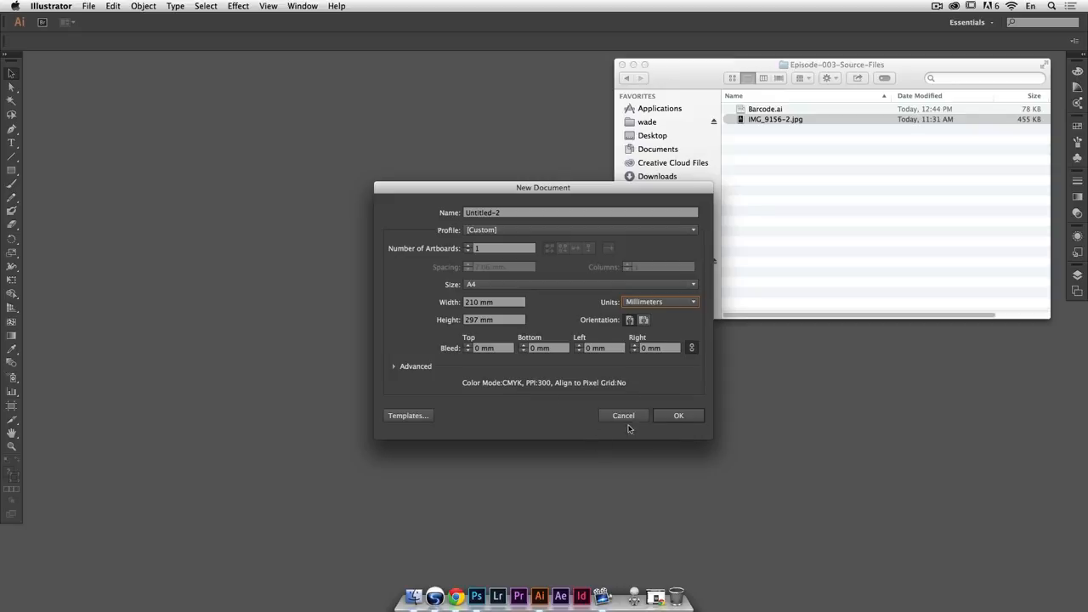
click(681, 415)
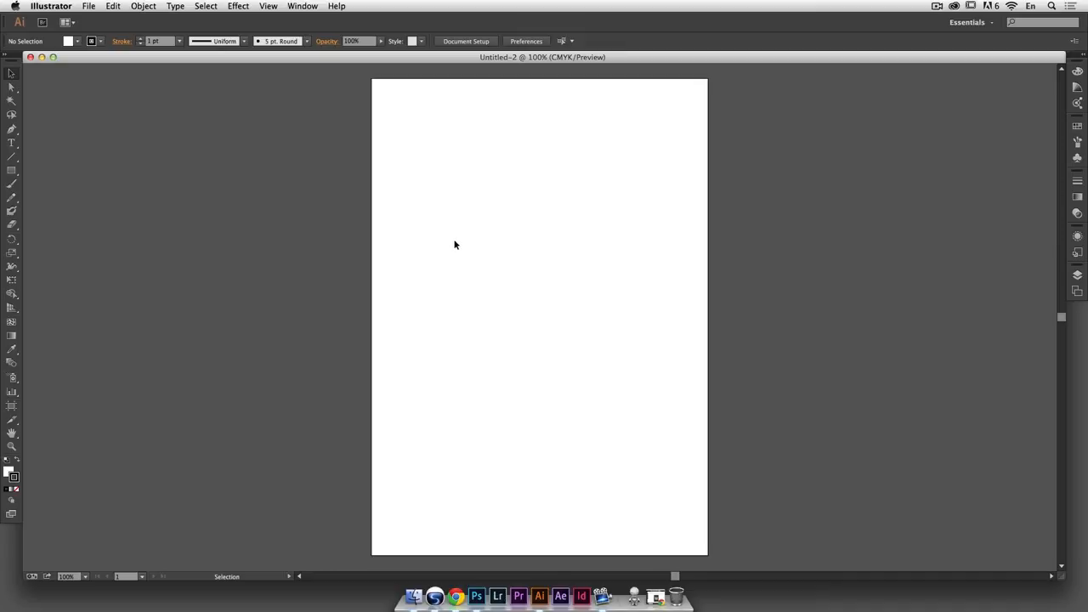
Start placing a file and browse to the Episode-003 source files folder
click(90, 6)
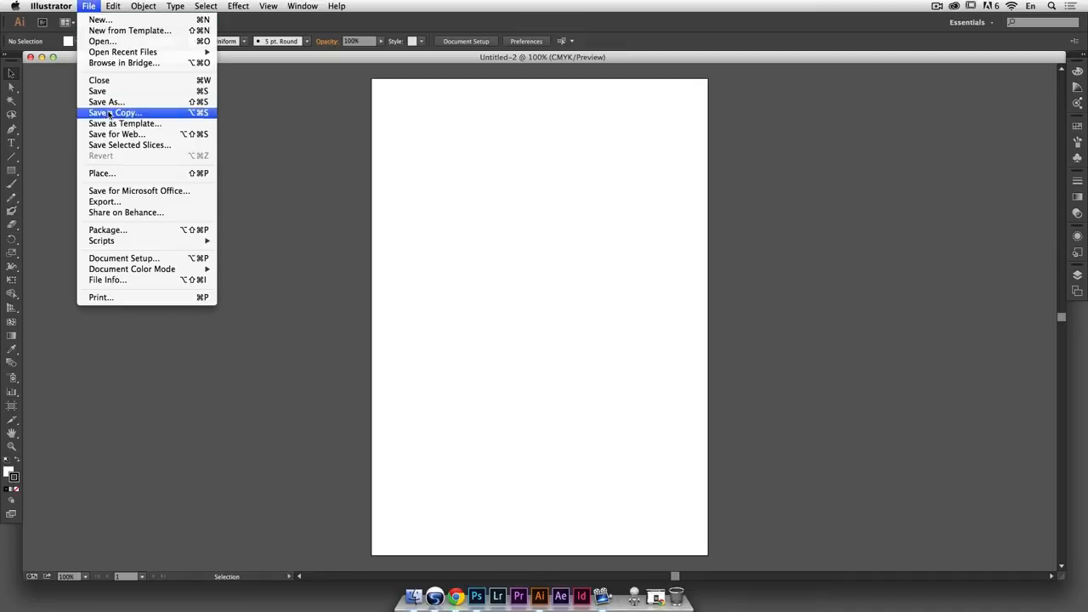
click(132, 174)
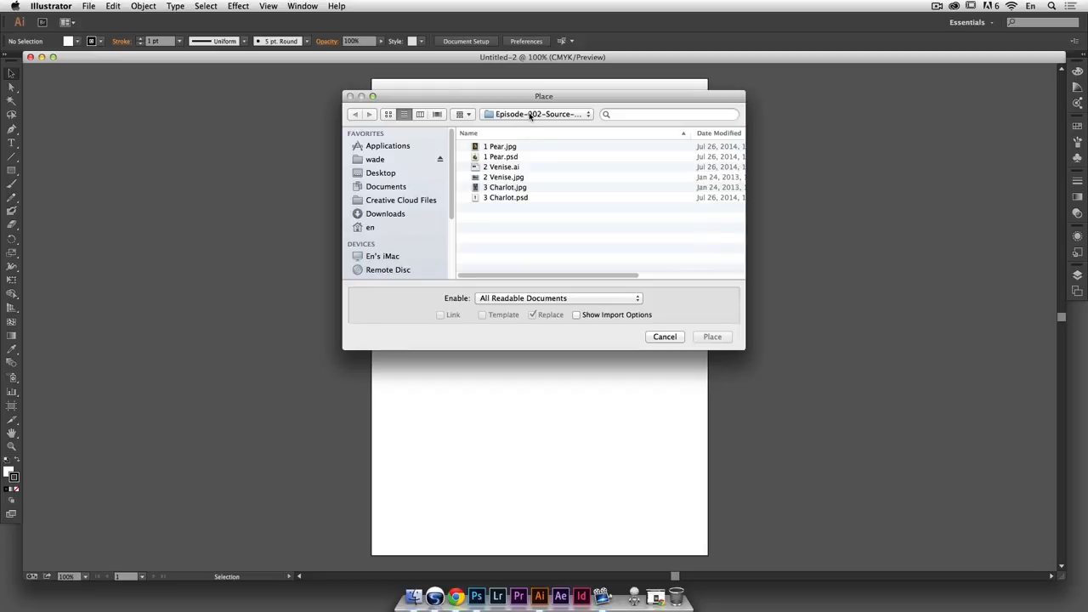
click(530, 115)
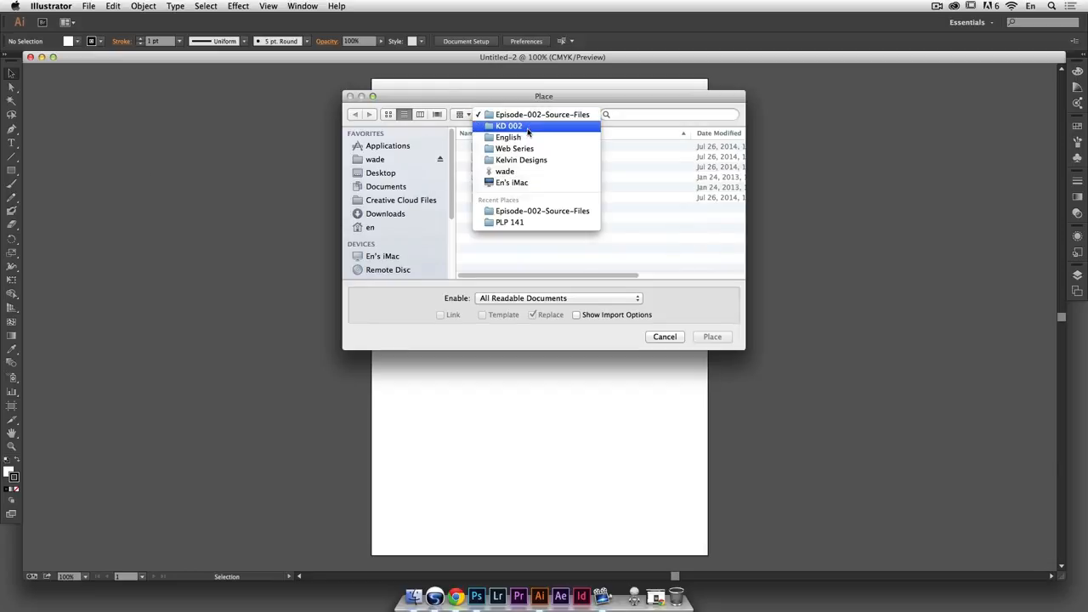
click(525, 139)
double_click(508, 168)
double_click(513, 147)
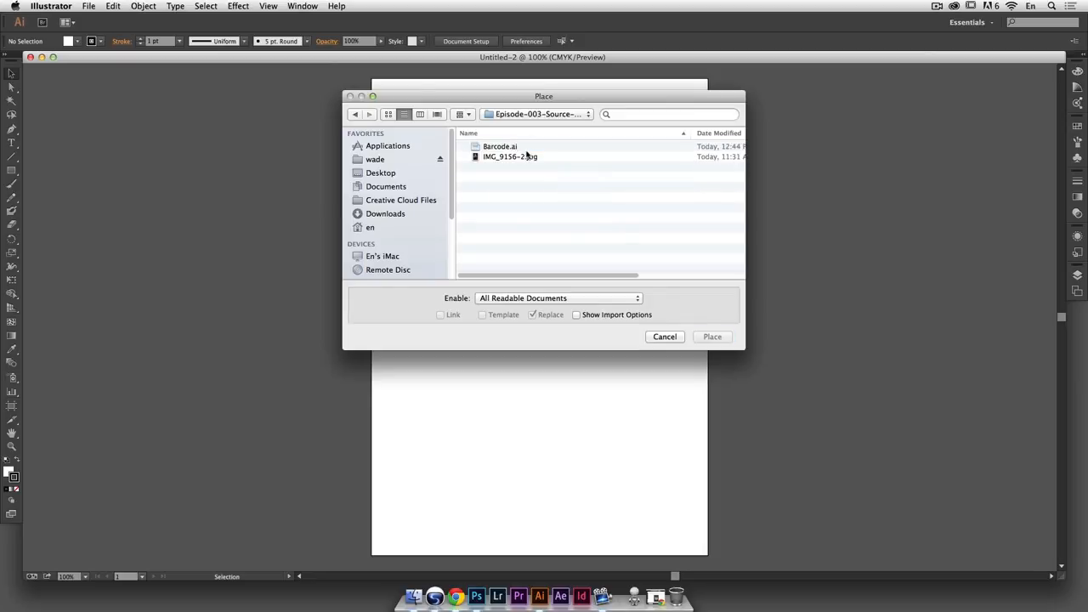
Place IMG_9156-2.jpg as a linked image near the artboard's upper-left corner
click(528, 158)
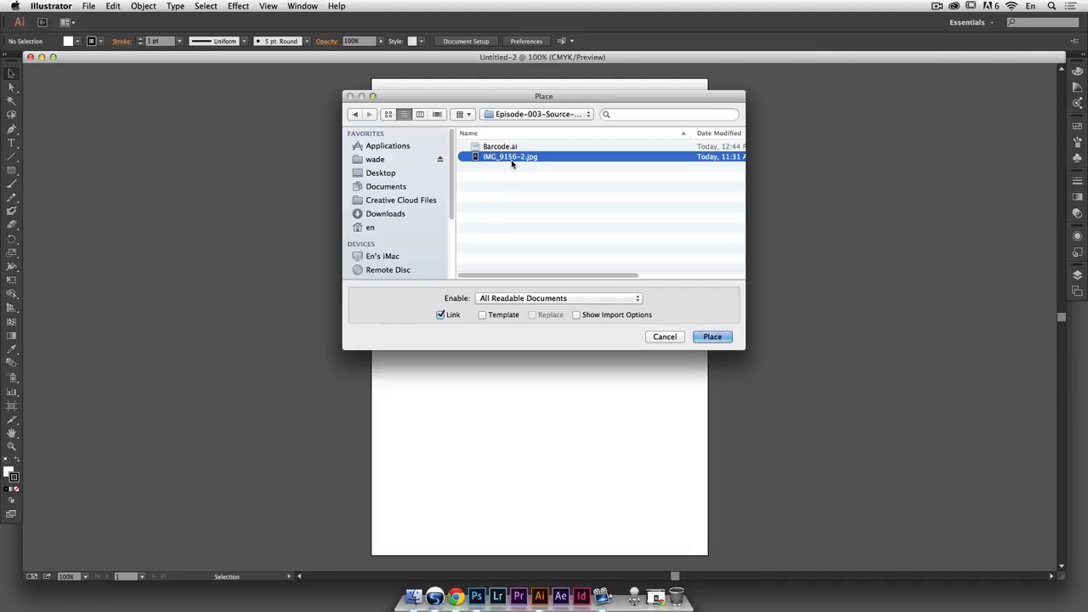
click(450, 316)
click(442, 314)
click(704, 339)
click(364, 76)
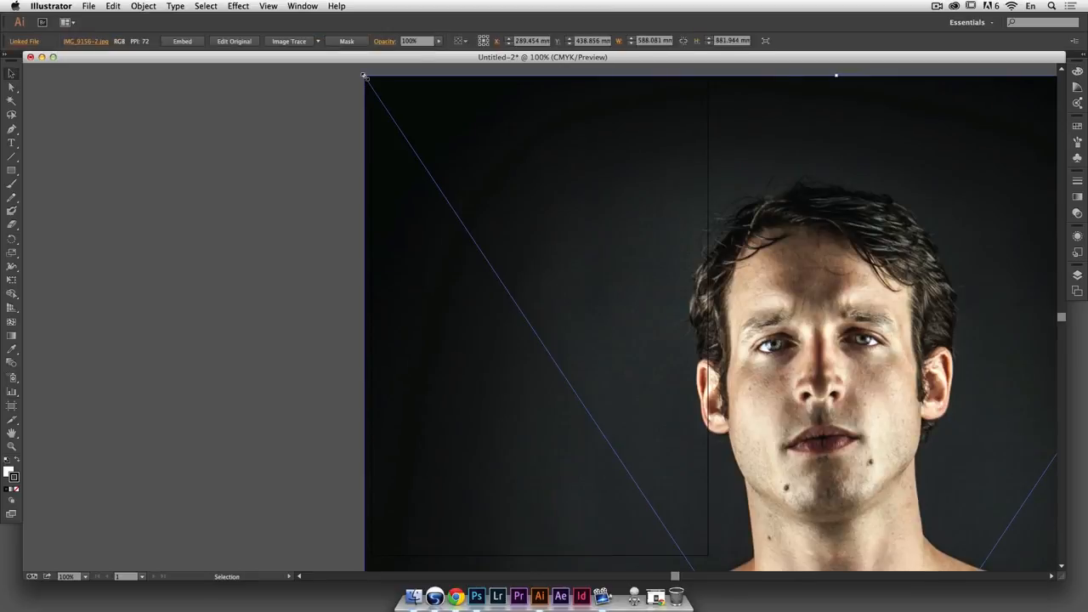
Position the photo by its upper-left reference point at X 0 mm and Y 0 mm
click(480, 38)
click(527, 41)
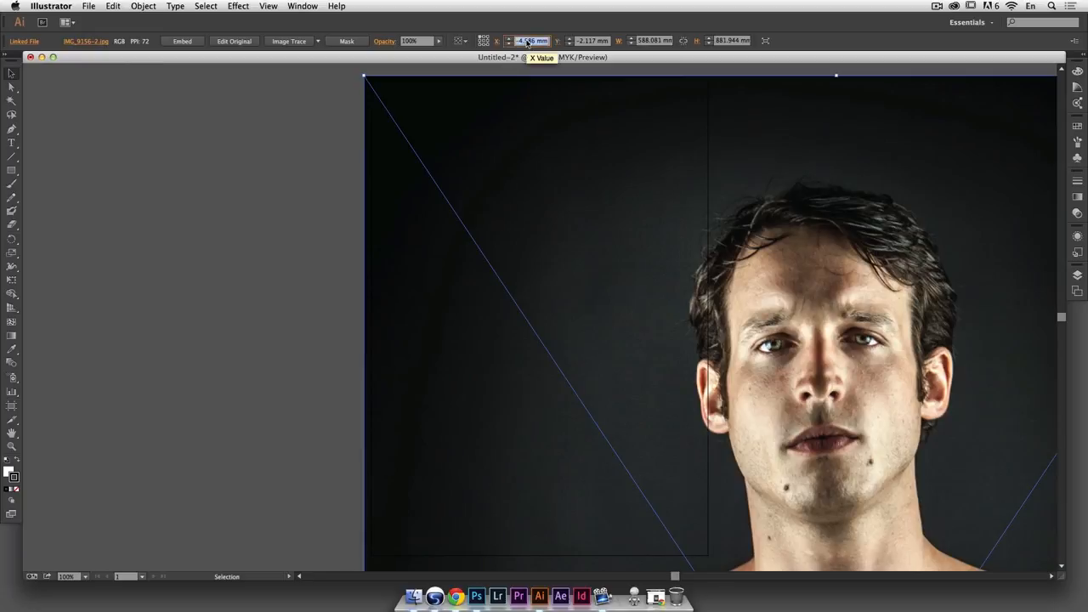
text(0)
key(Tab)
text(0)
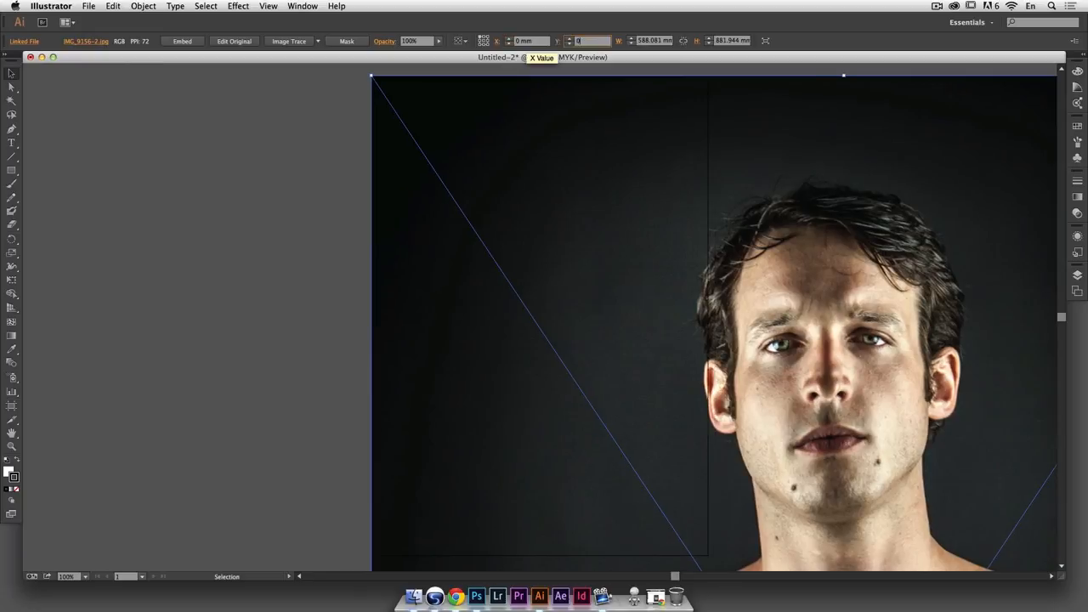
key(Tab)
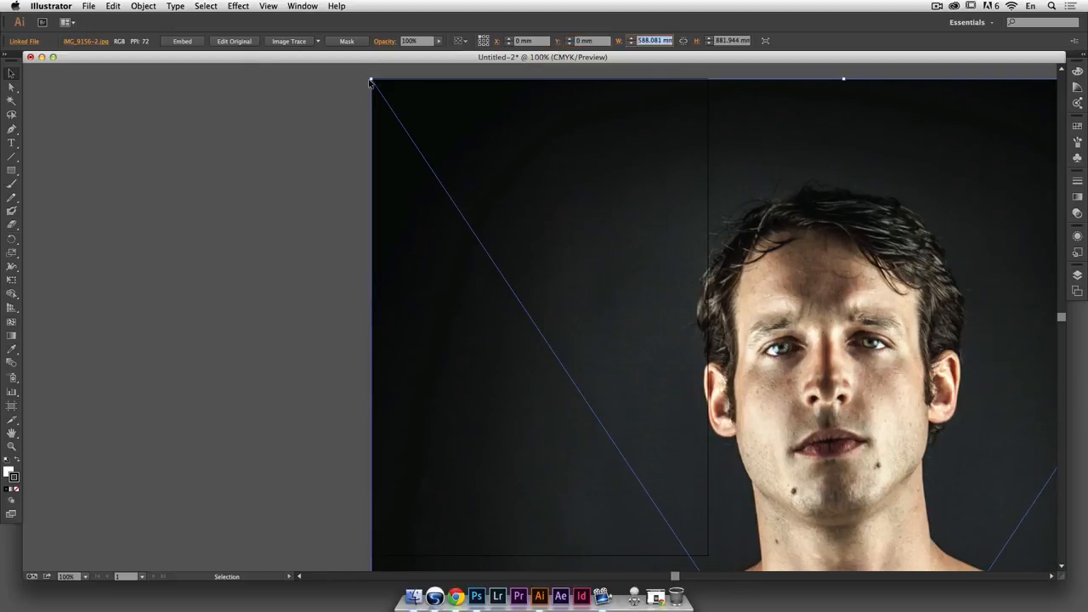
Constrain the photo's proportions and set its width to 210 mm
click(685, 42)
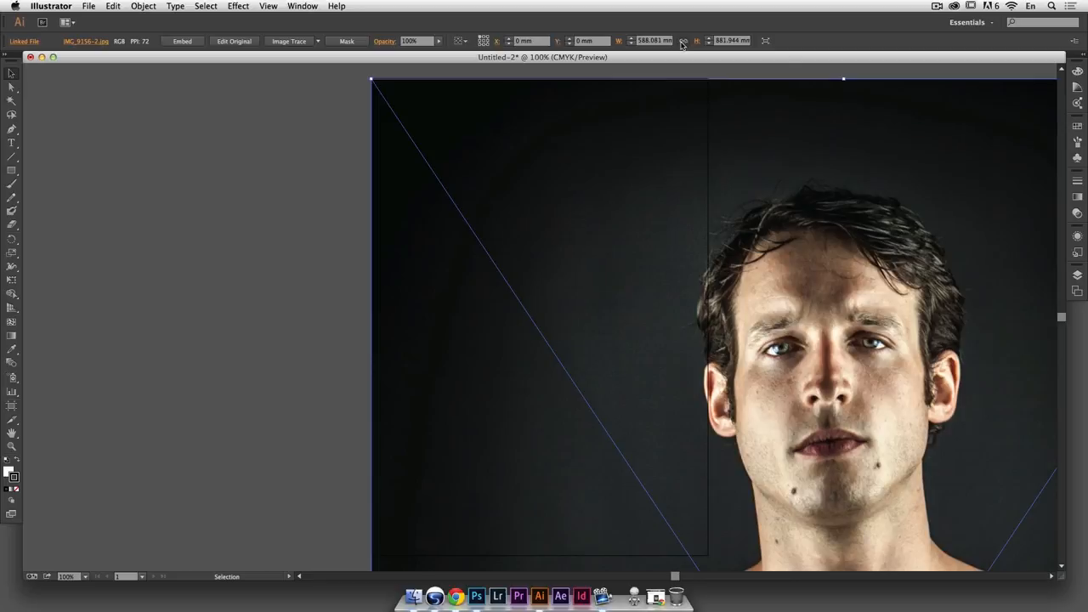
click(683, 44)
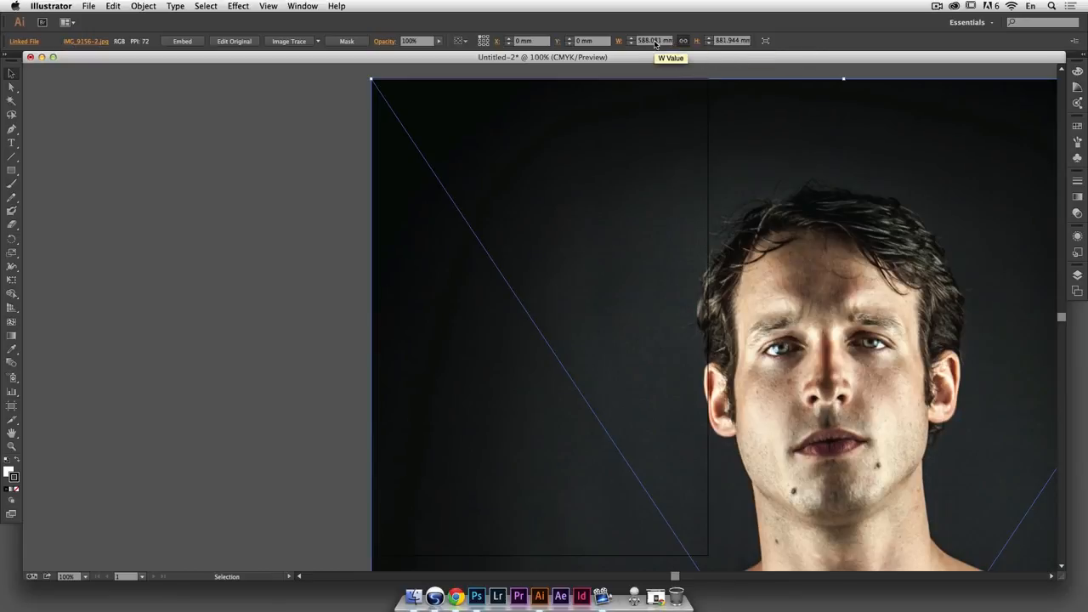
click(656, 41)
text(210)
key(Return)
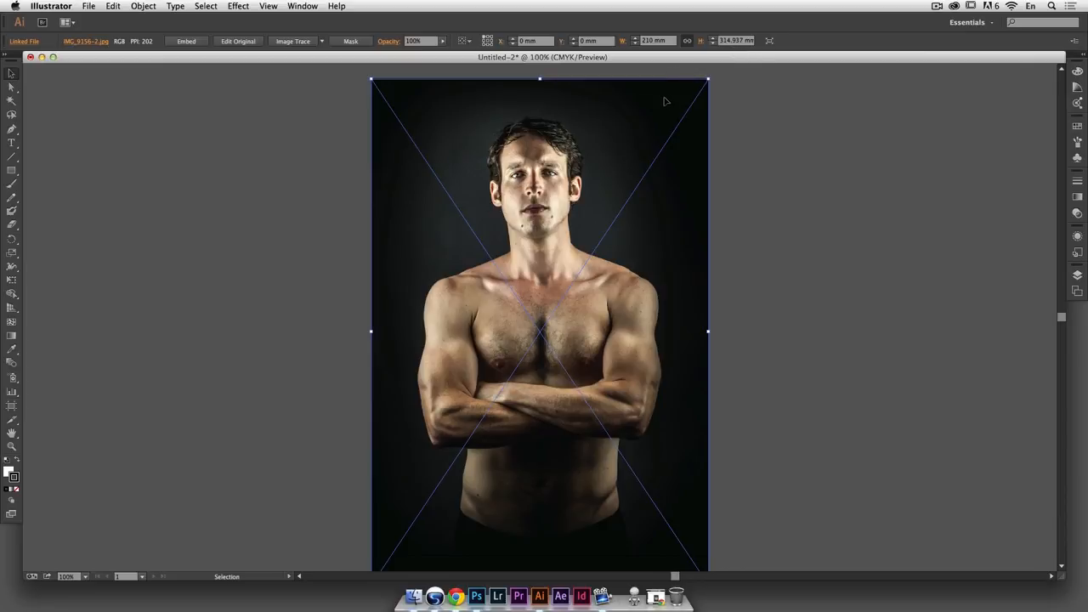
Add a new layer, move it below Layer 1 and rename it BG
click(1078, 276)
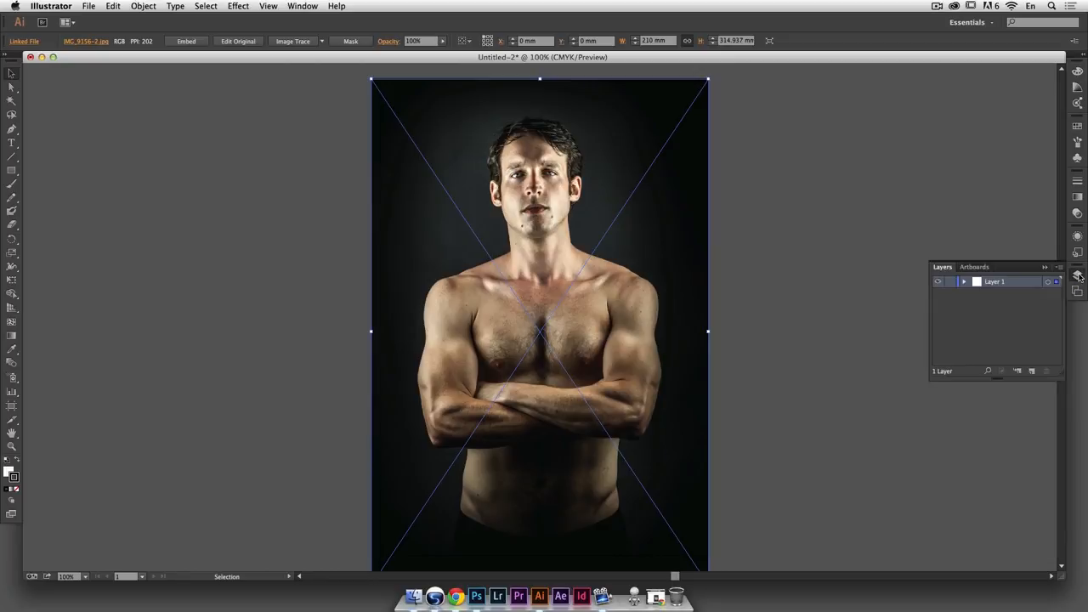
click(1033, 372)
drag(996, 284, 996, 295)
double_click(994, 294)
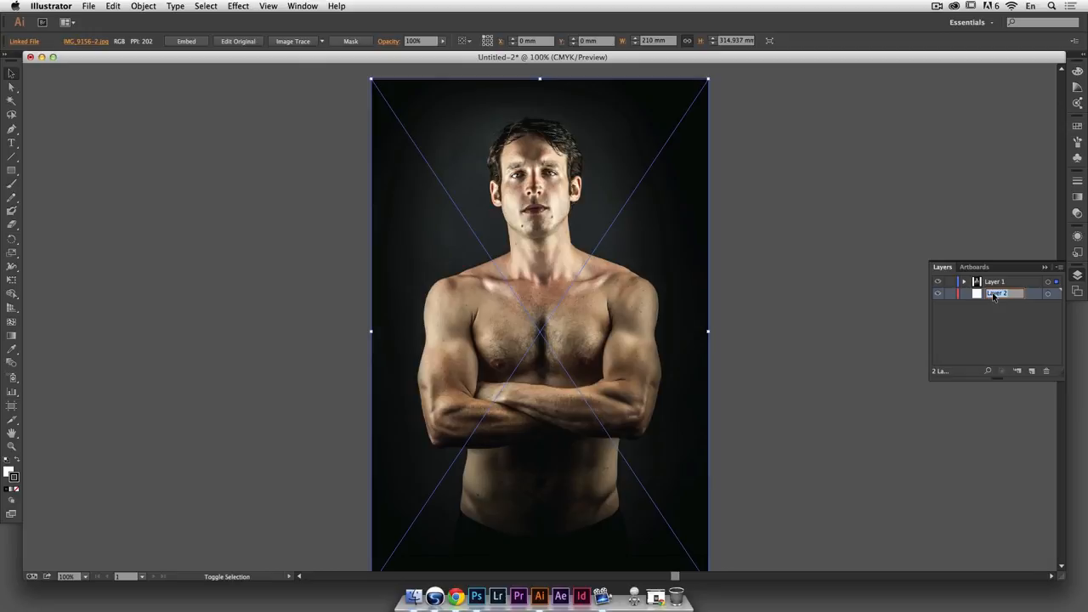
text(BG)
key(Return)
Create a 210 × 297 mm rectangle on the BG layer and move the floating Transform panel above the Layers panel
click(13, 172)
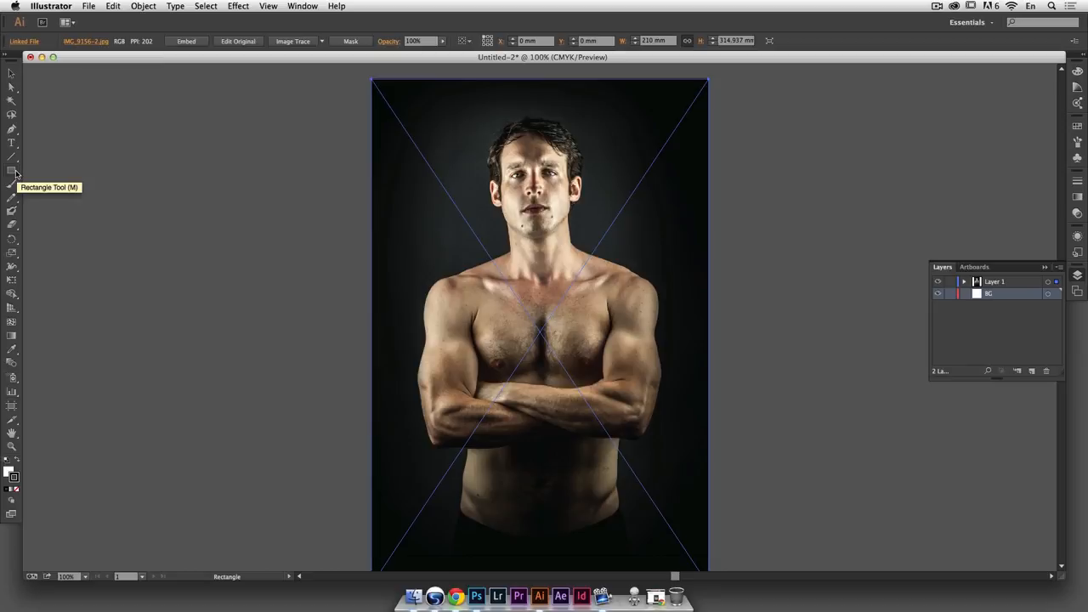
click(359, 92)
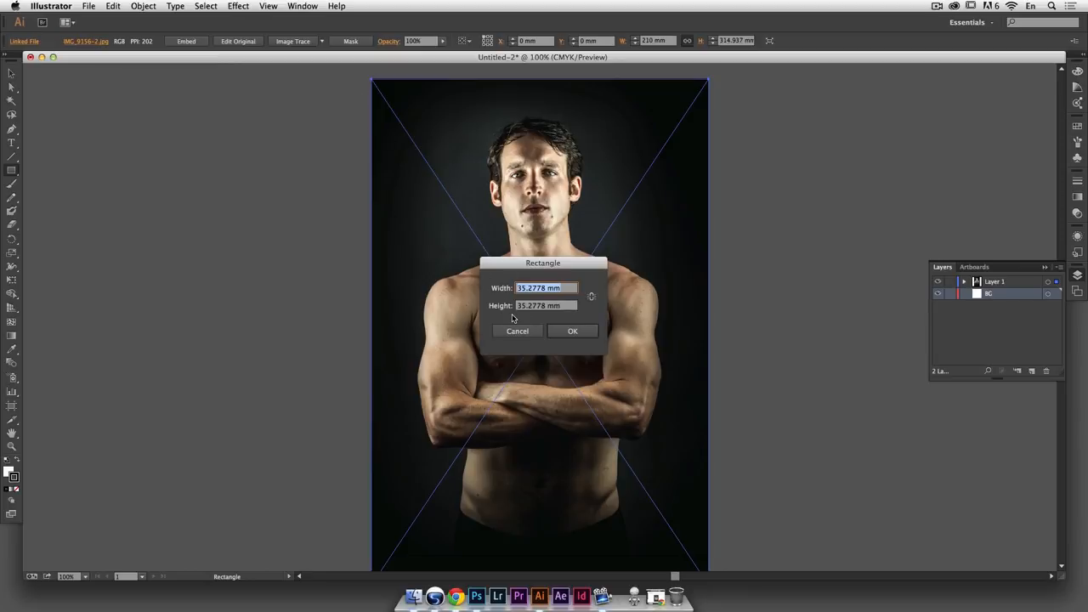
text(210)
key(Tab)
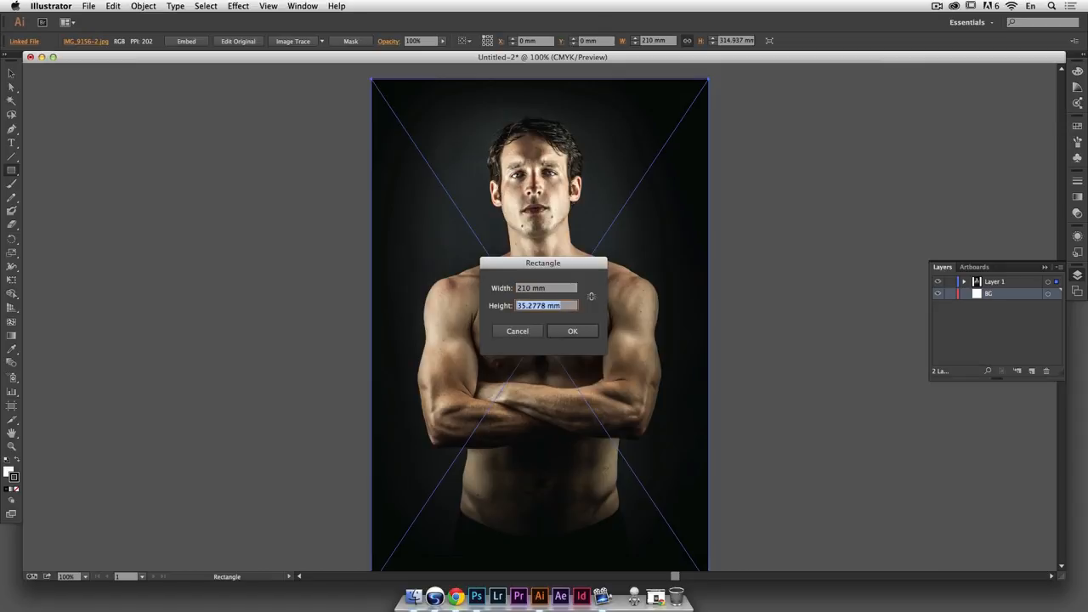
text(29)
key(Return)
drag(465, 68, 967, 79)
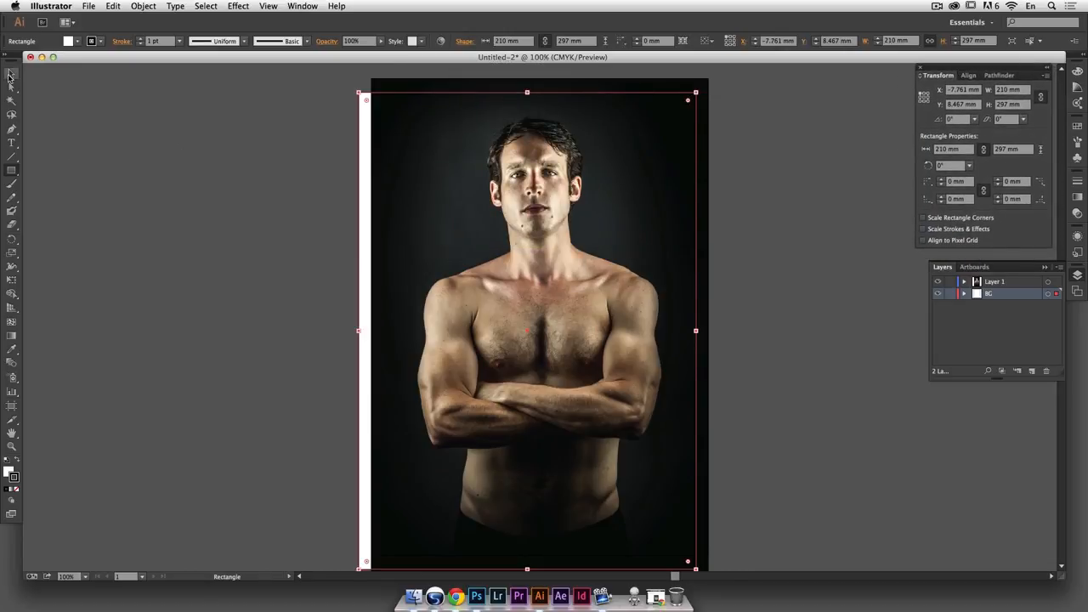
click(10, 75)
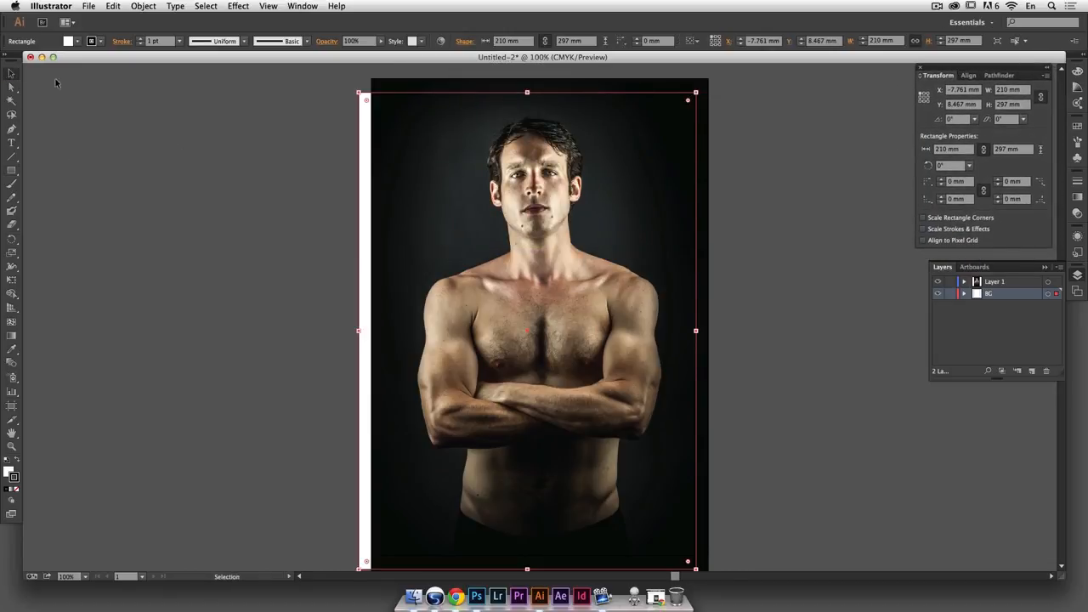
Remove the background rectangle's stroke and fill it with the near-black colour sampled from the photo's upper-left corner using the Eyedropper
click(15, 492)
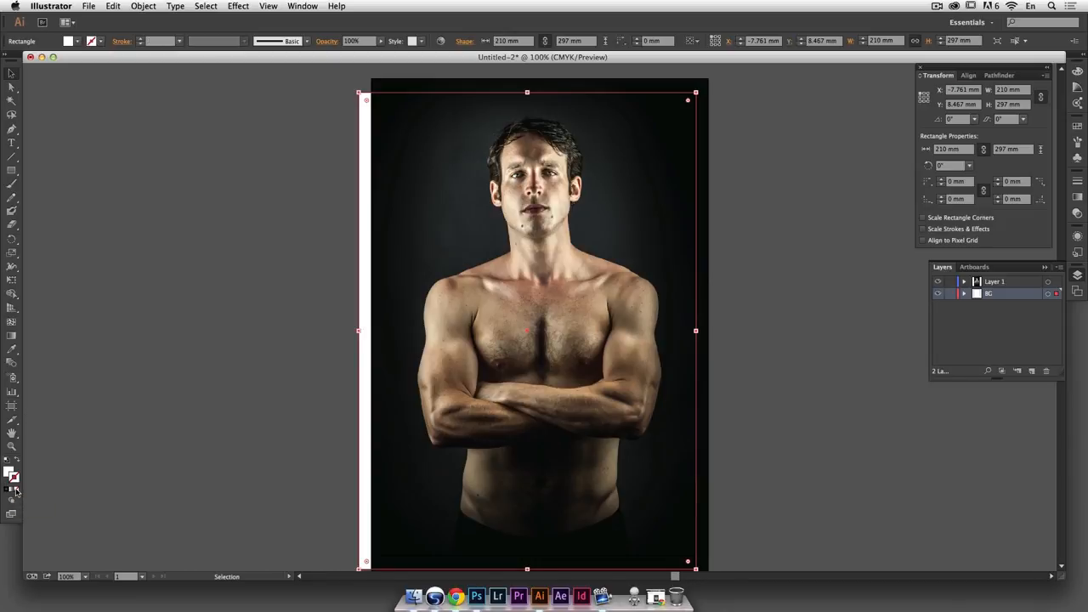
click(7, 476)
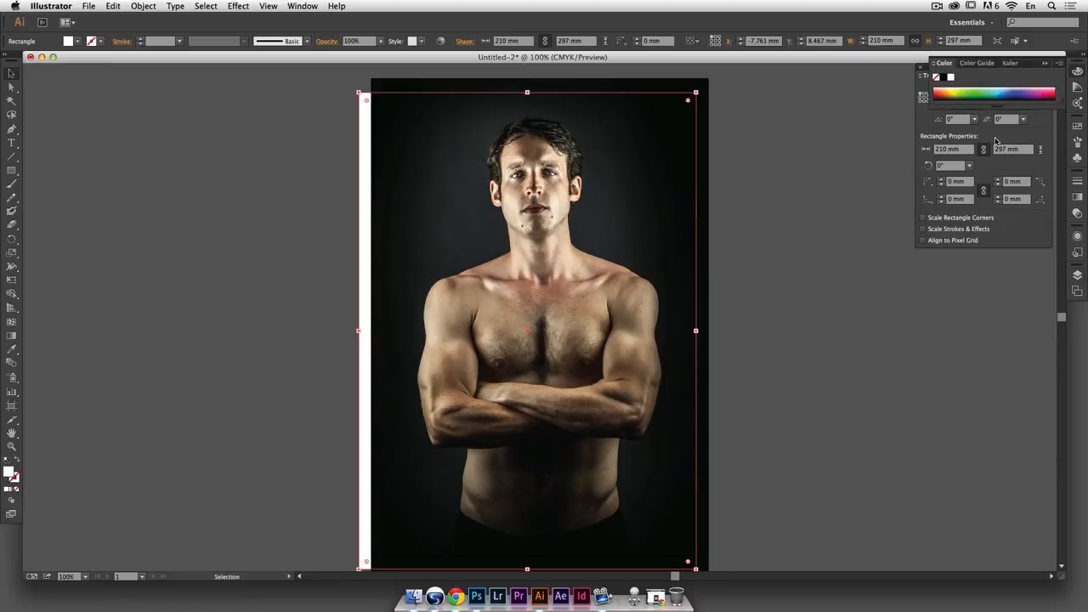
click(7, 351)
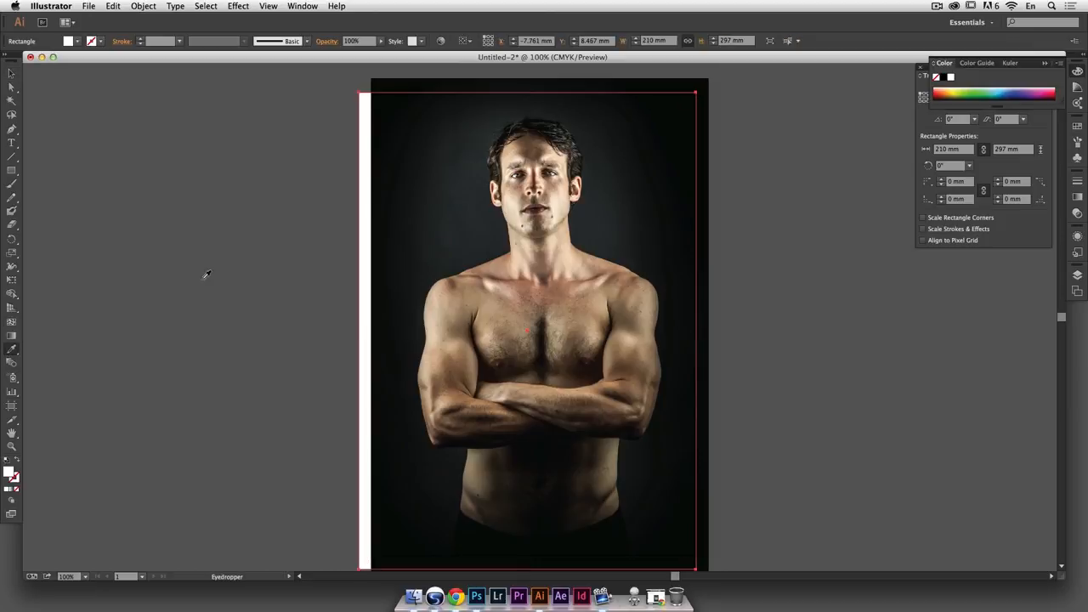
click(377, 82)
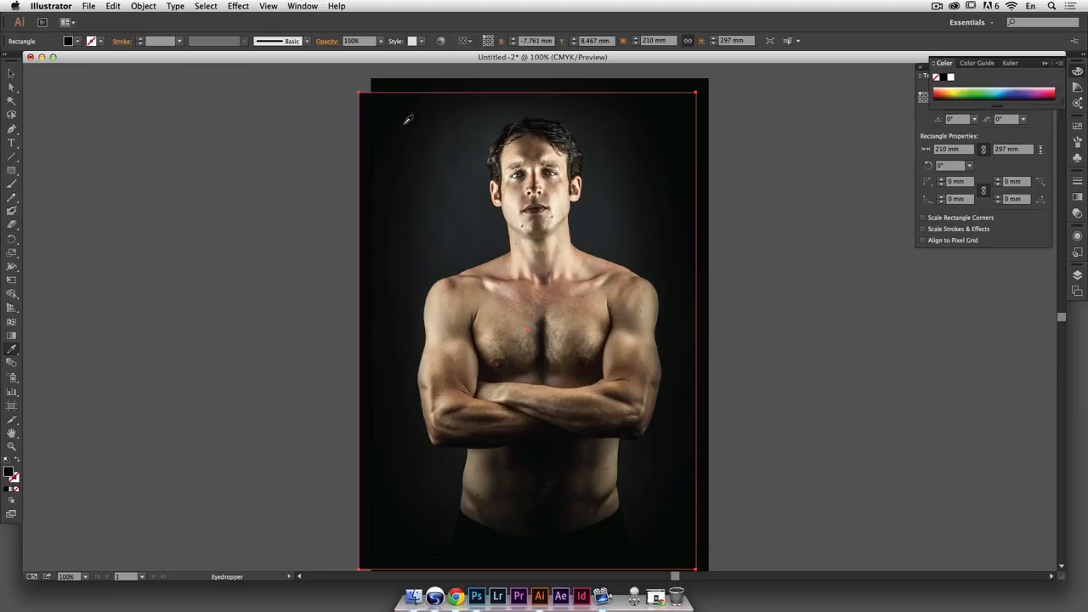
Position the background rectangle at X 0 mm and Y 0 mm
click(11, 74)
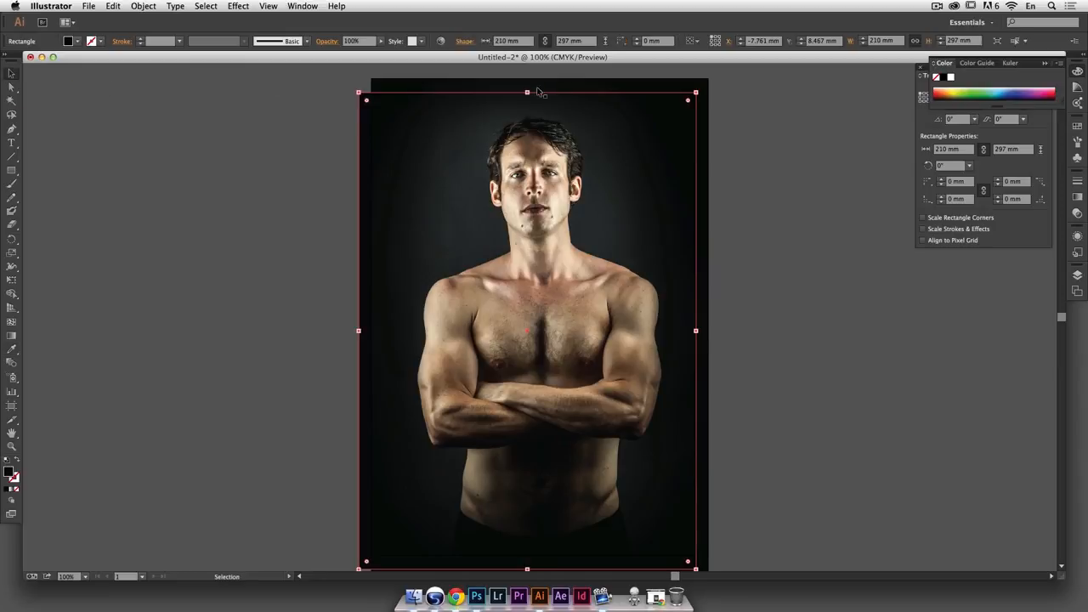
click(757, 44)
text(0)
key(Tab)
text(0)
key(Return)
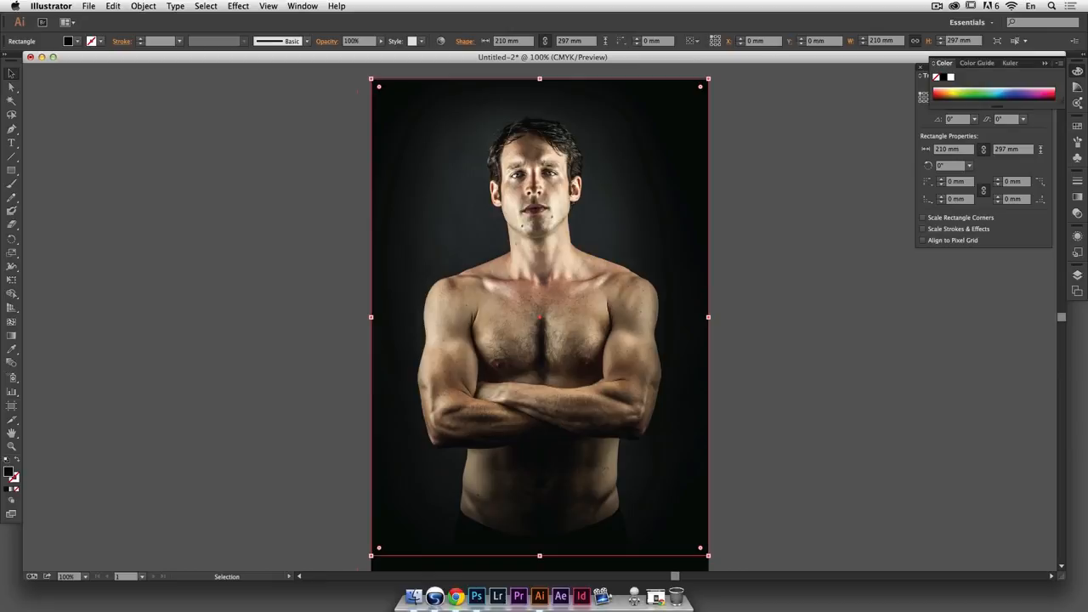
Expand both layers' contents, select the linked photo and scale it down slightly, proportionally about its centre
click(1078, 73)
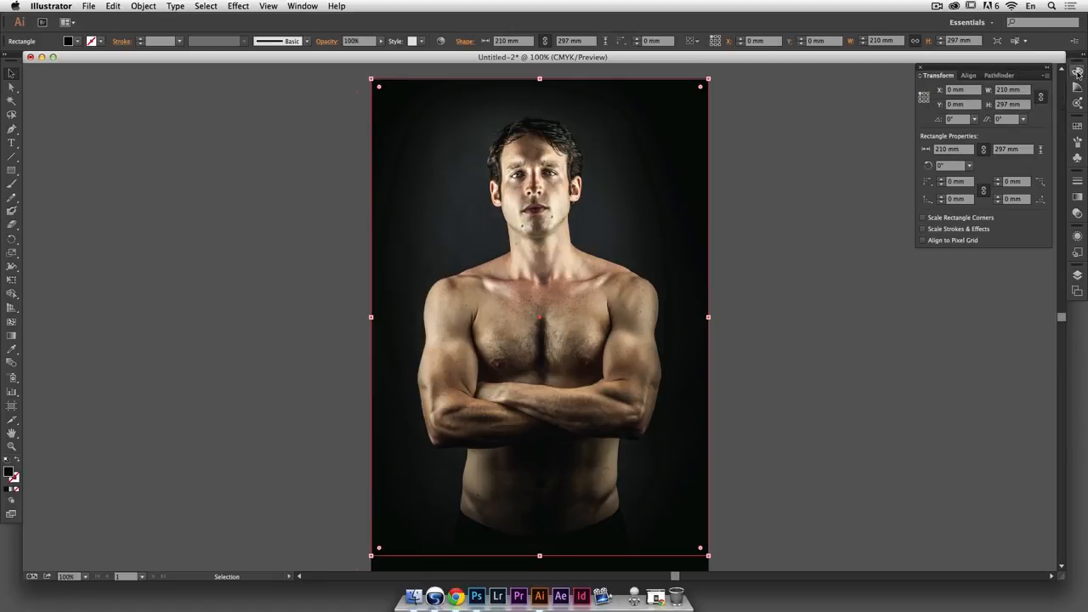
click(1077, 274)
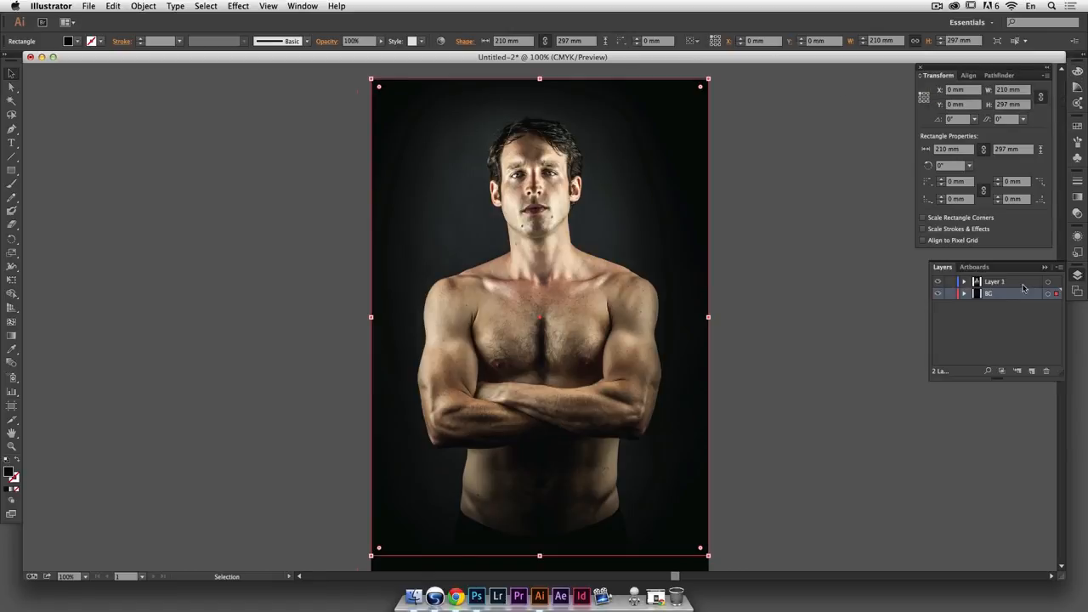
click(964, 294)
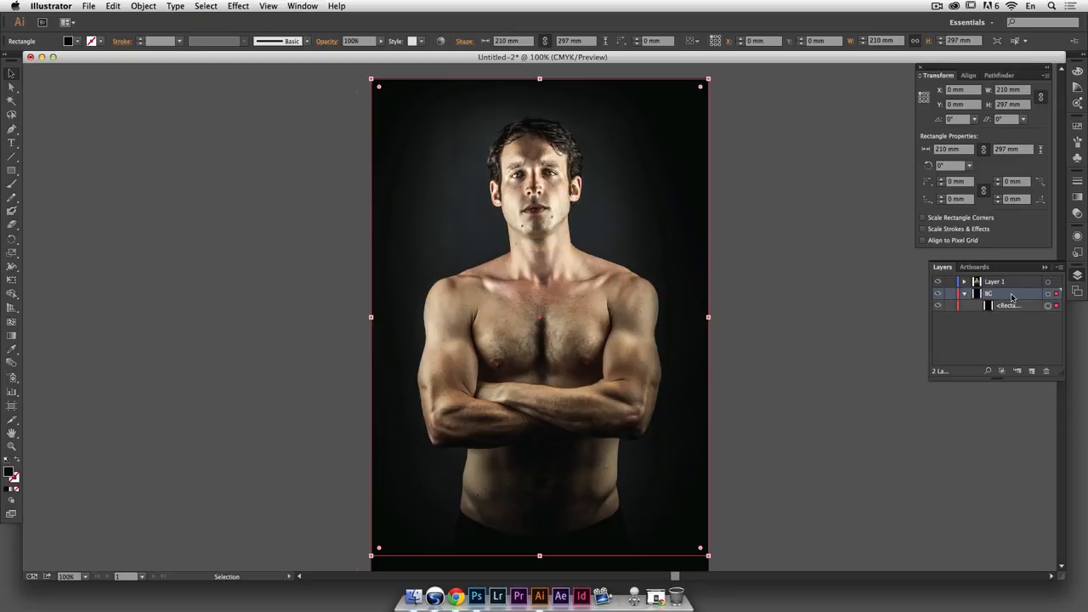
click(965, 282)
click(1048, 293)
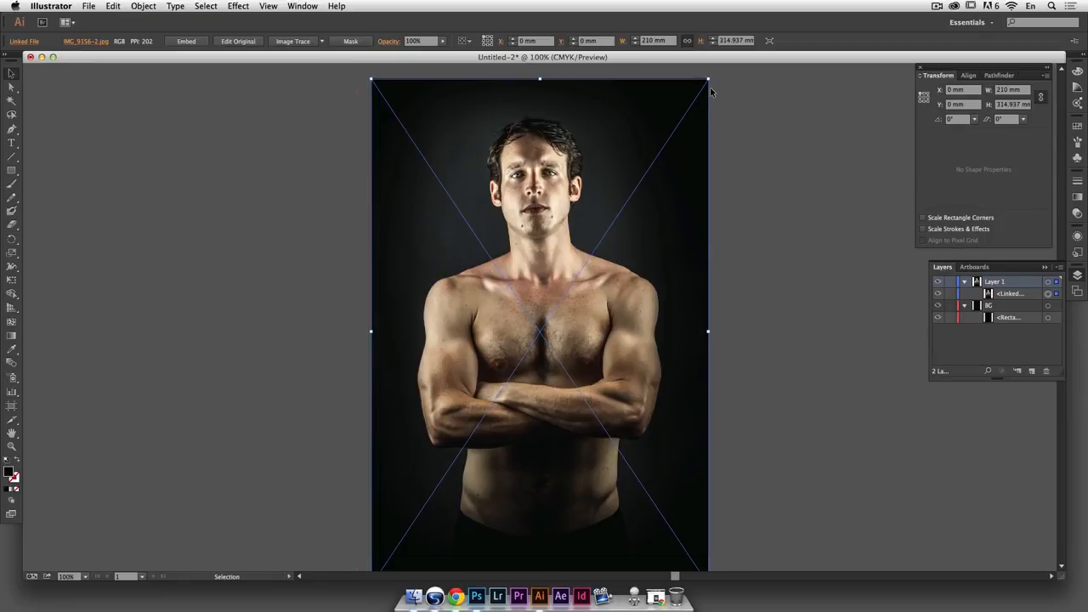
drag(709, 80, 699, 104)
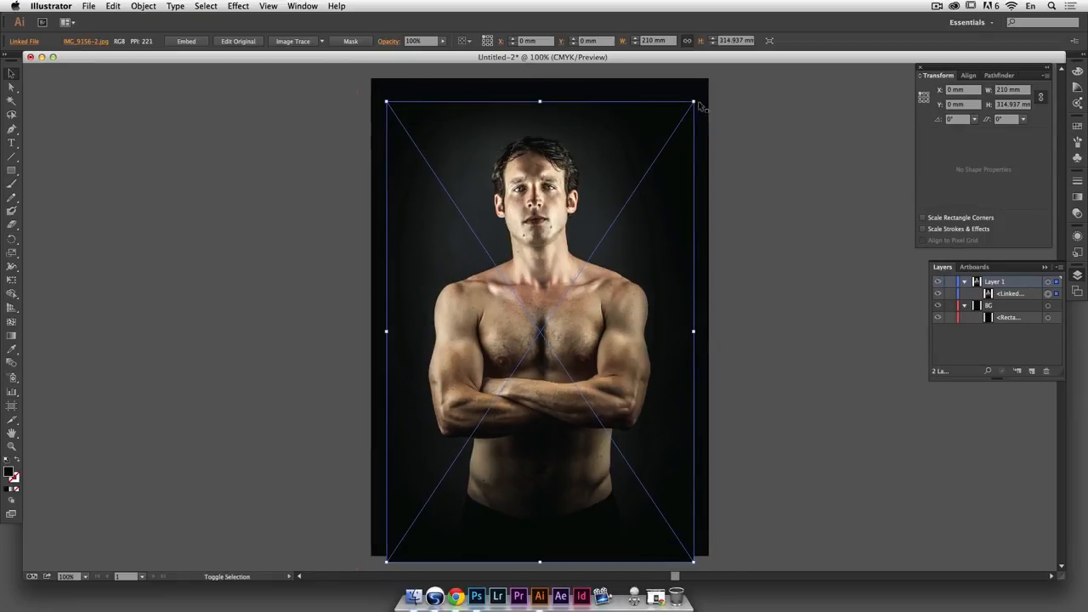
click(751, 116)
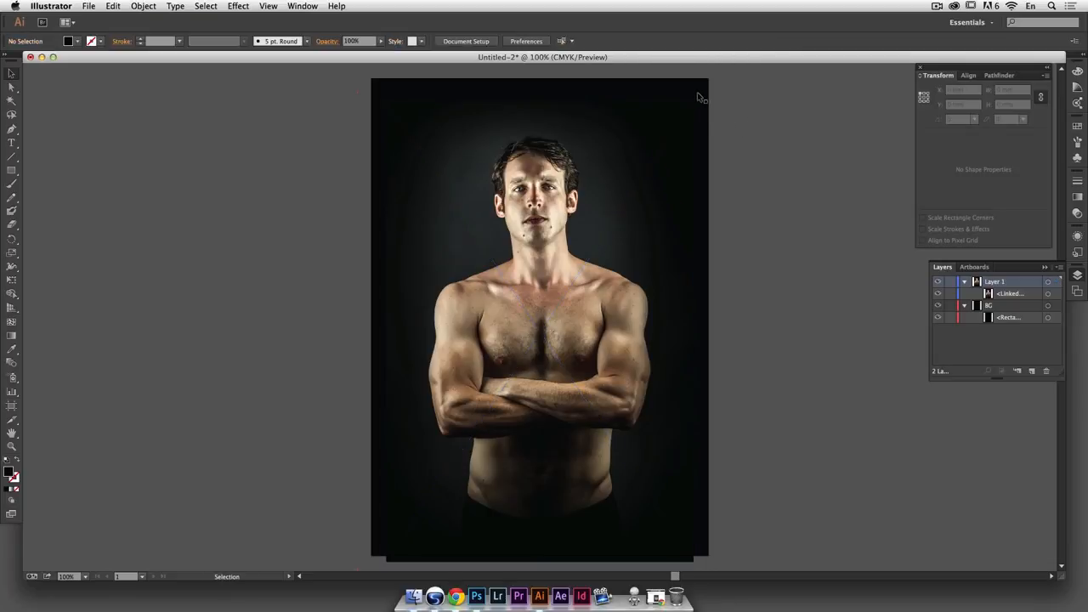
Hide the BG layer's rectangle and show it again to compare the page without its dark background
click(938, 317)
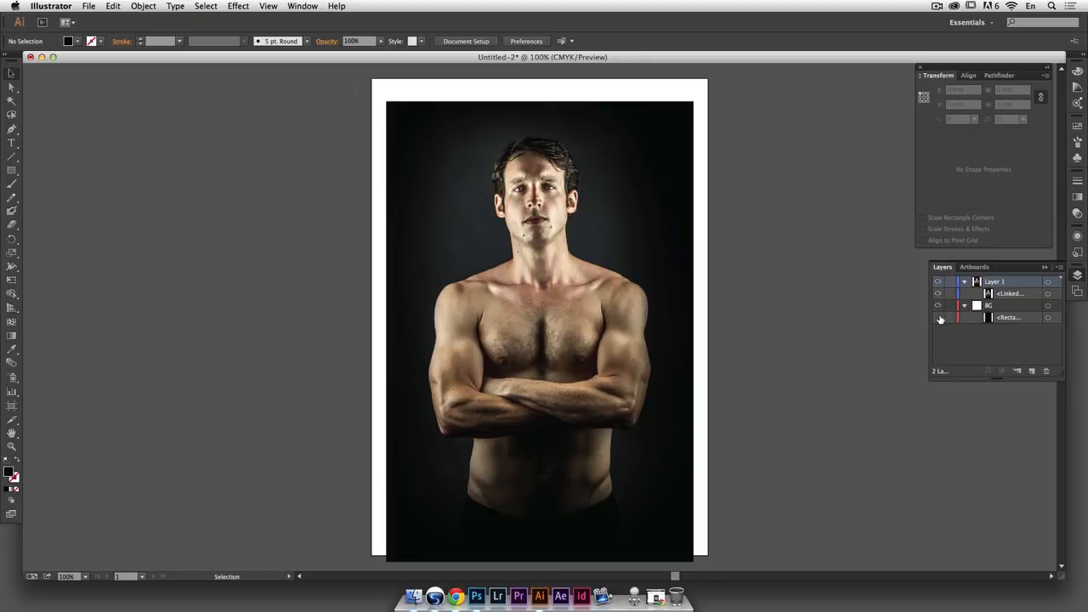
click(940, 318)
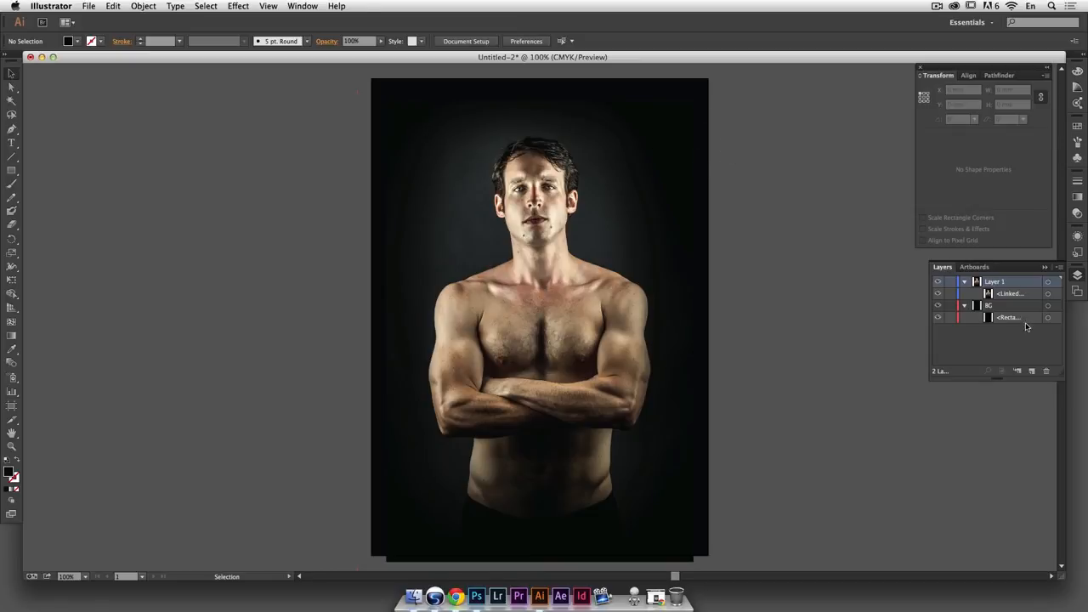
Display the CMYK values of the background rectangle's fill, and put away the Color and Transform panels
click(1049, 317)
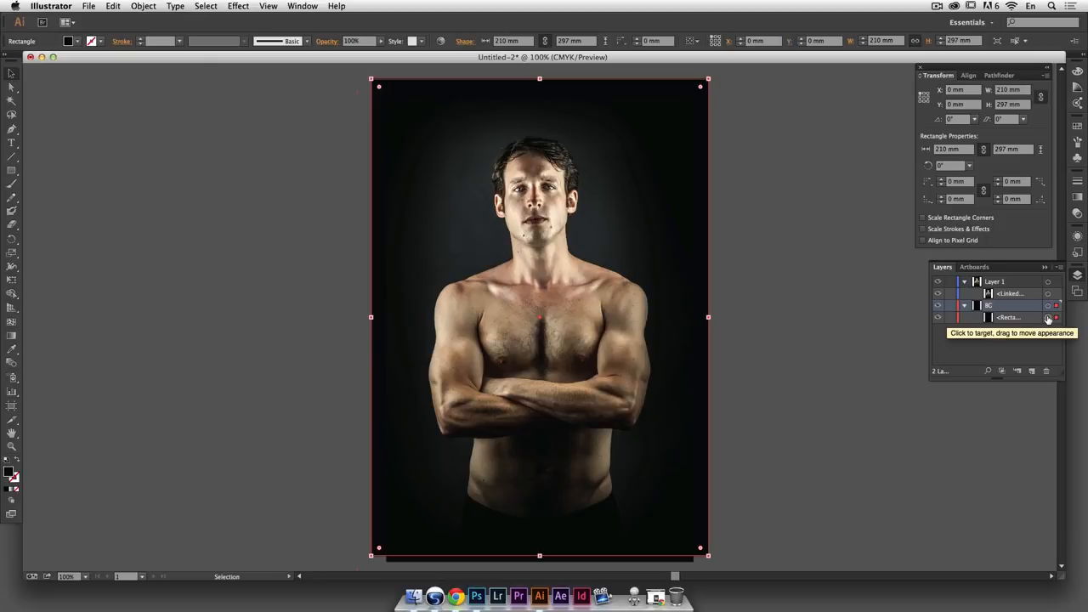
click(1076, 72)
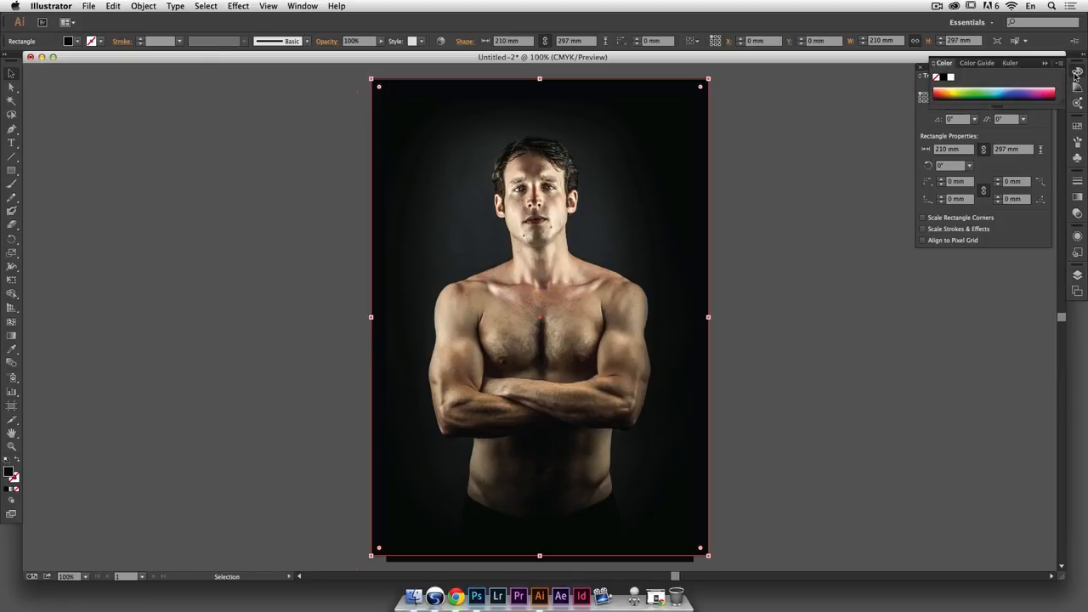
click(1061, 64)
click(1061, 64)
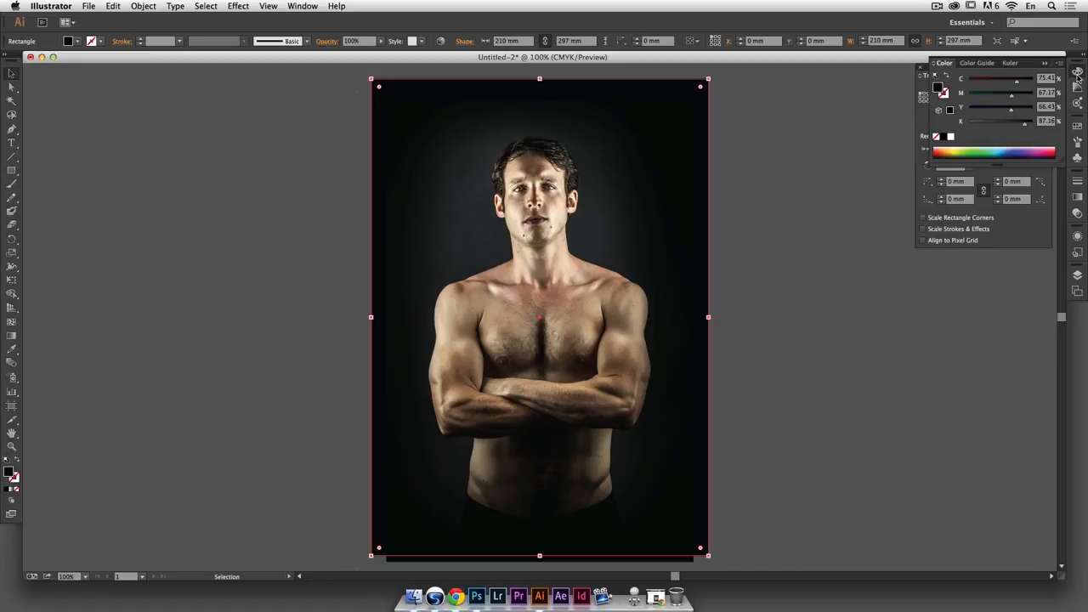
click(1077, 73)
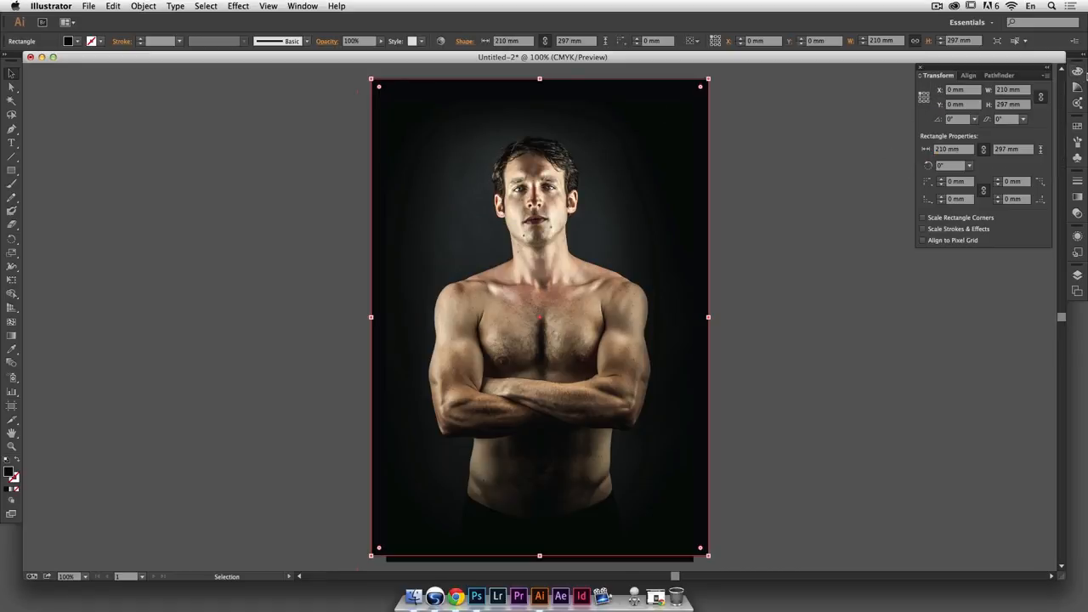
click(919, 68)
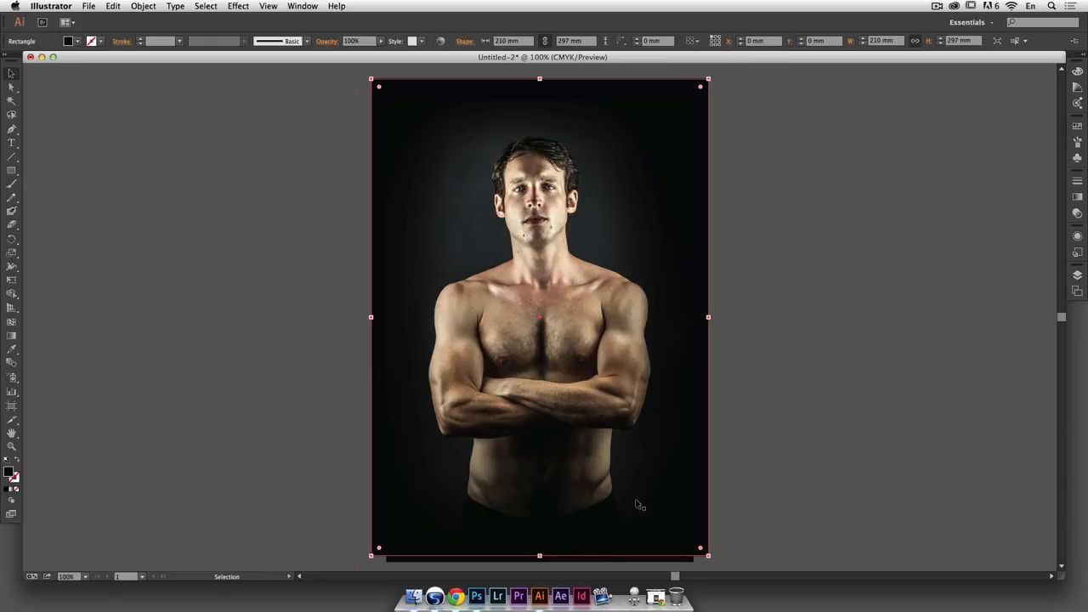
Switch to Suitcase Fusion 5, reposition its window and search the Google Fonts set for "slab"
click(435, 598)
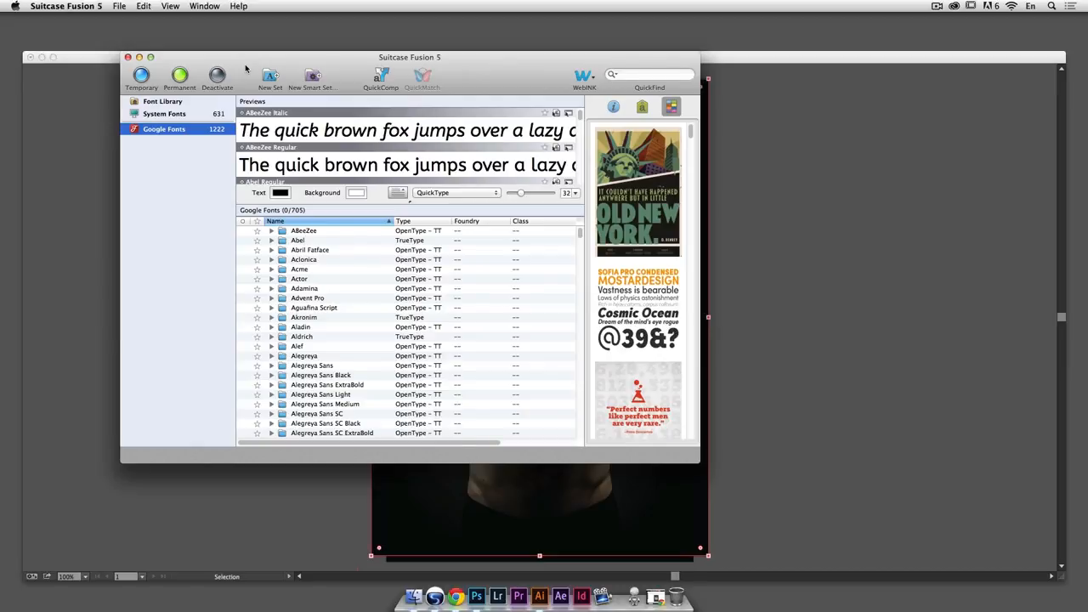
drag(245, 64, 521, 158)
drag(778, 161, 721, 91)
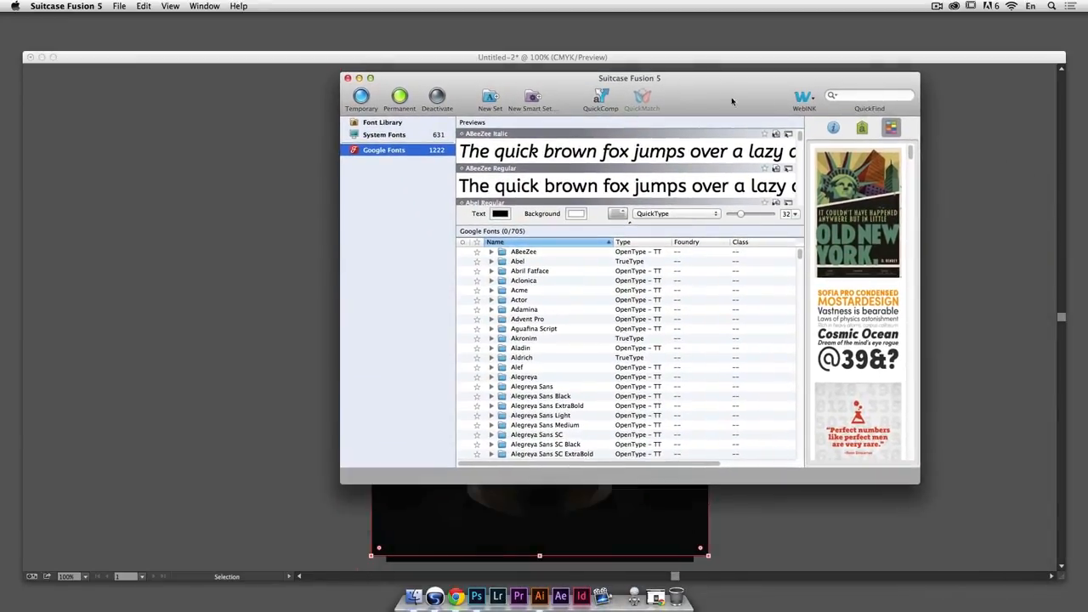
click(856, 96)
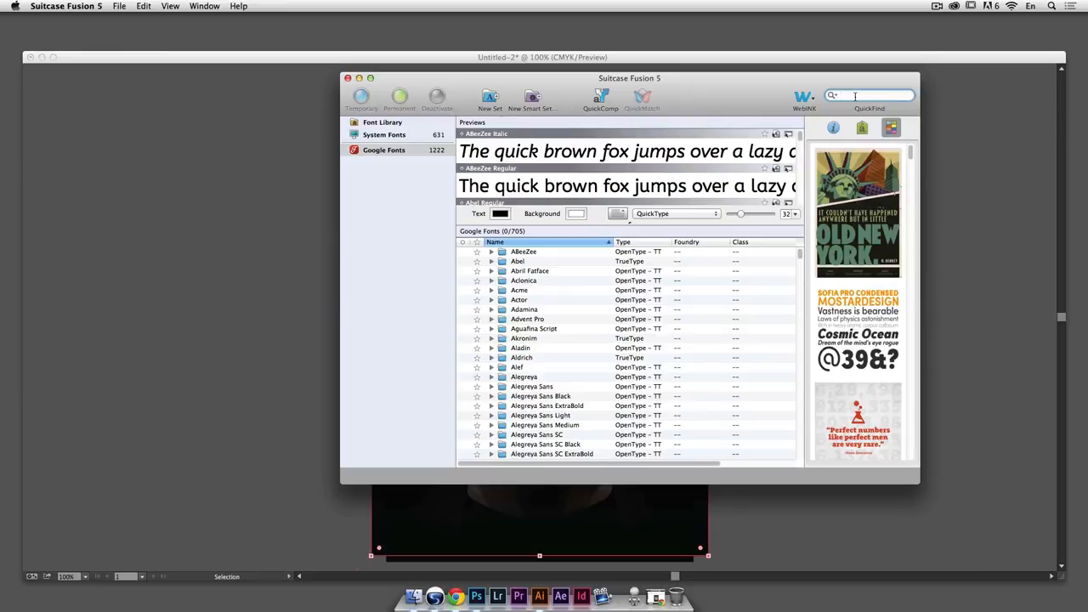
text(slab)
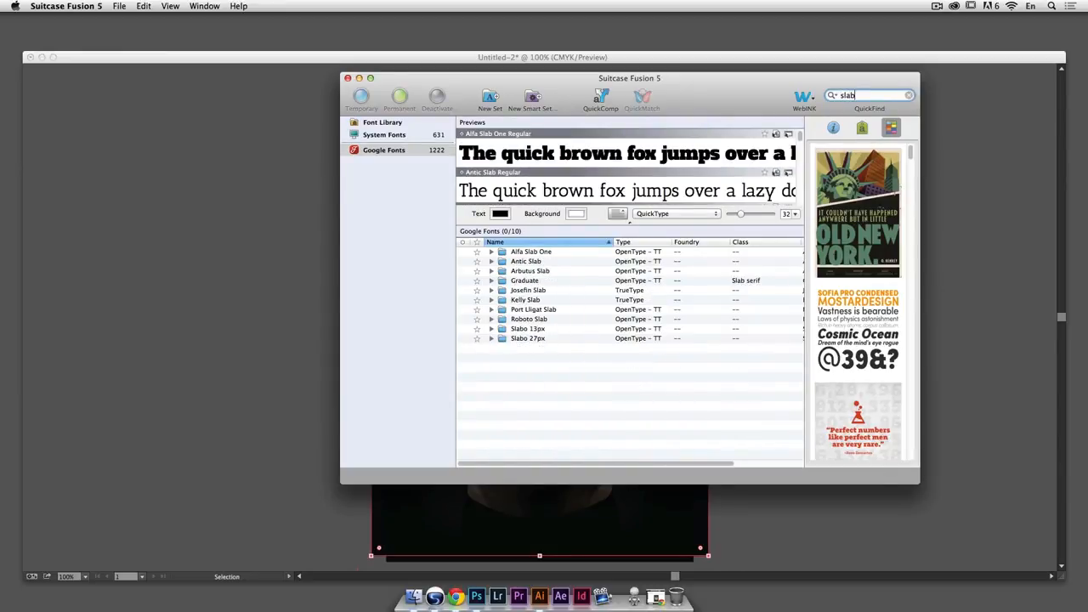
Enlarge the Suitcase Fusion window and its font preview area to show more full-width sample lines
drag(631, 225, 629, 269)
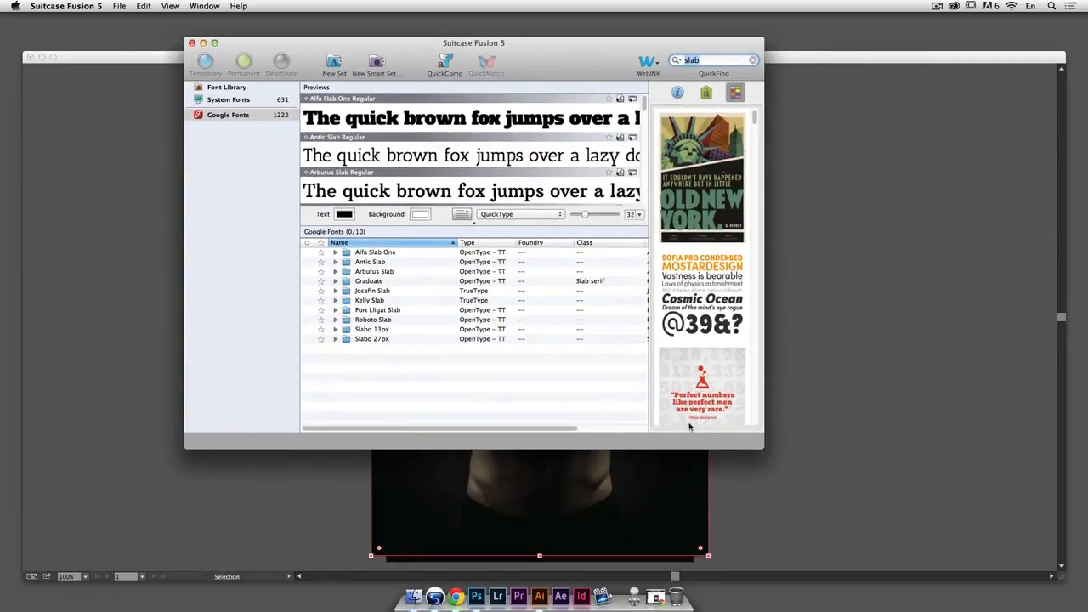
drag(763, 448, 900, 531)
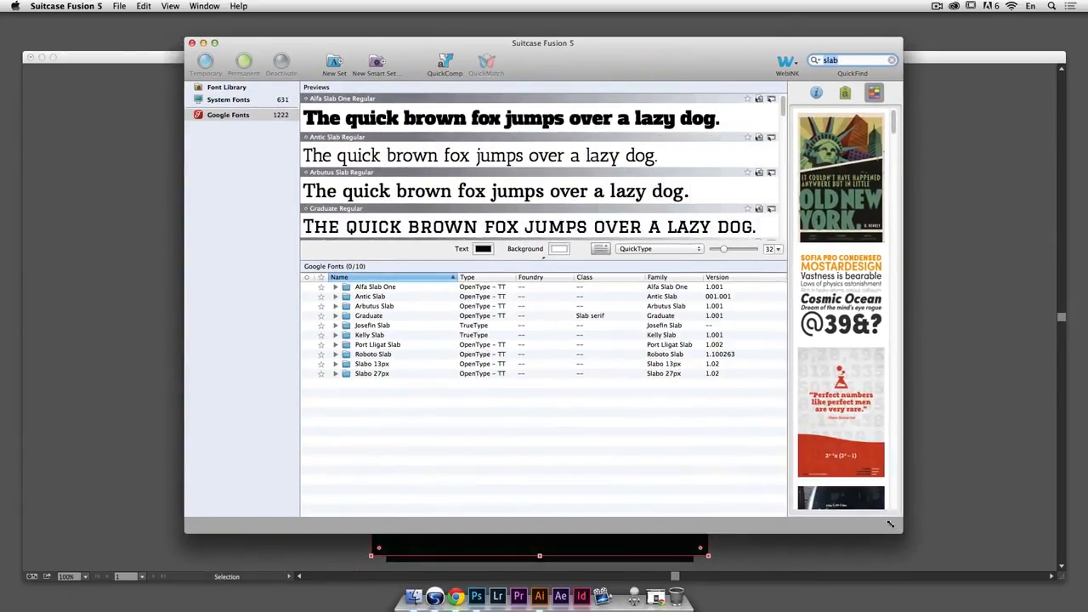
drag(544, 259, 542, 305)
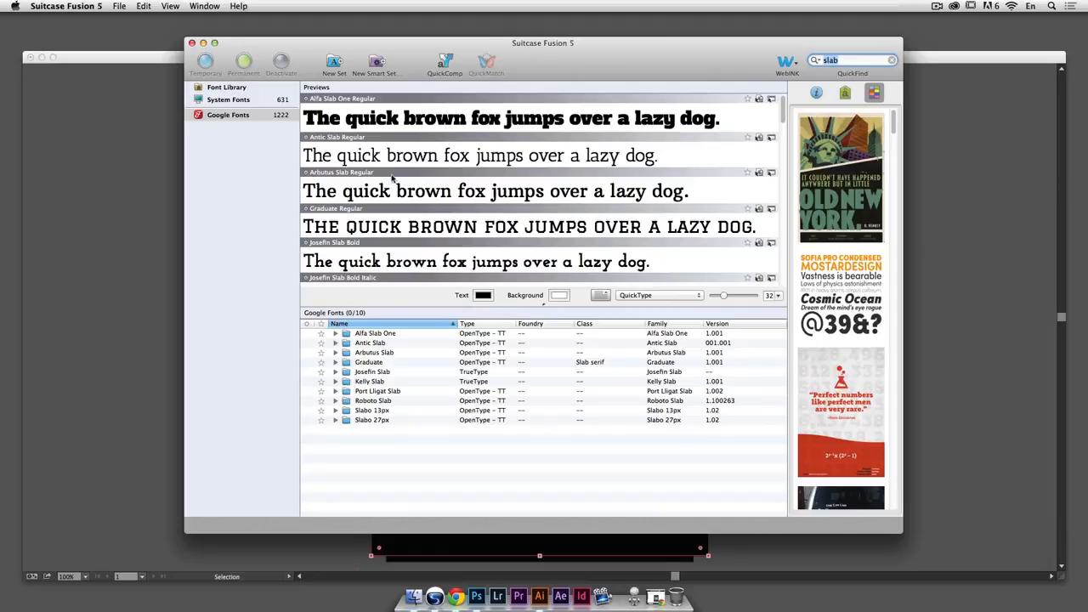
Temporarily activate Alfa Slab One Regular and the whole Josefin Slab family
click(308, 100)
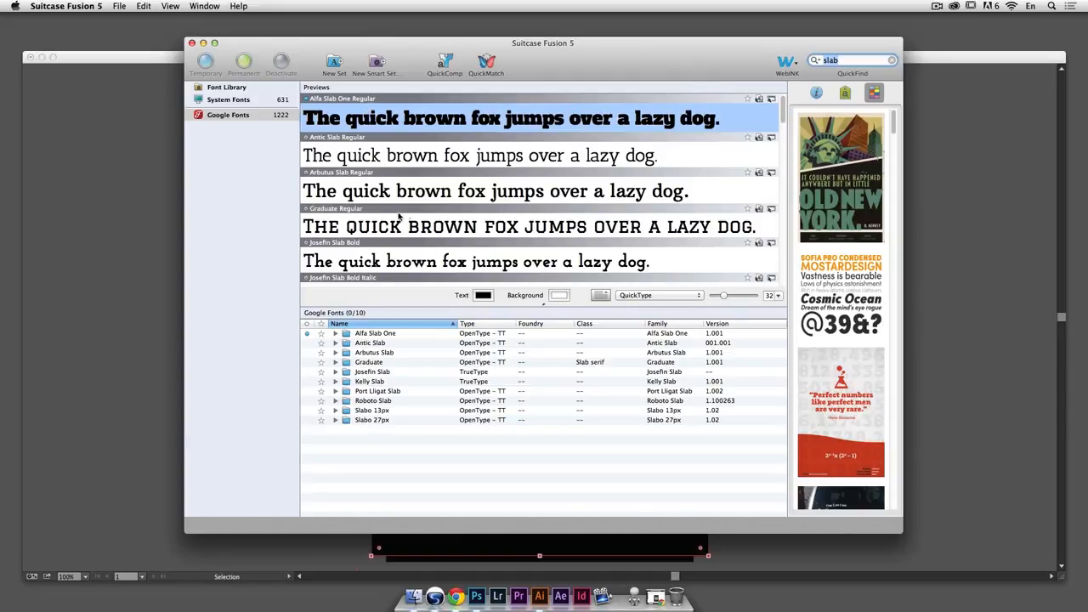
scroll(400, 218, down, 1)
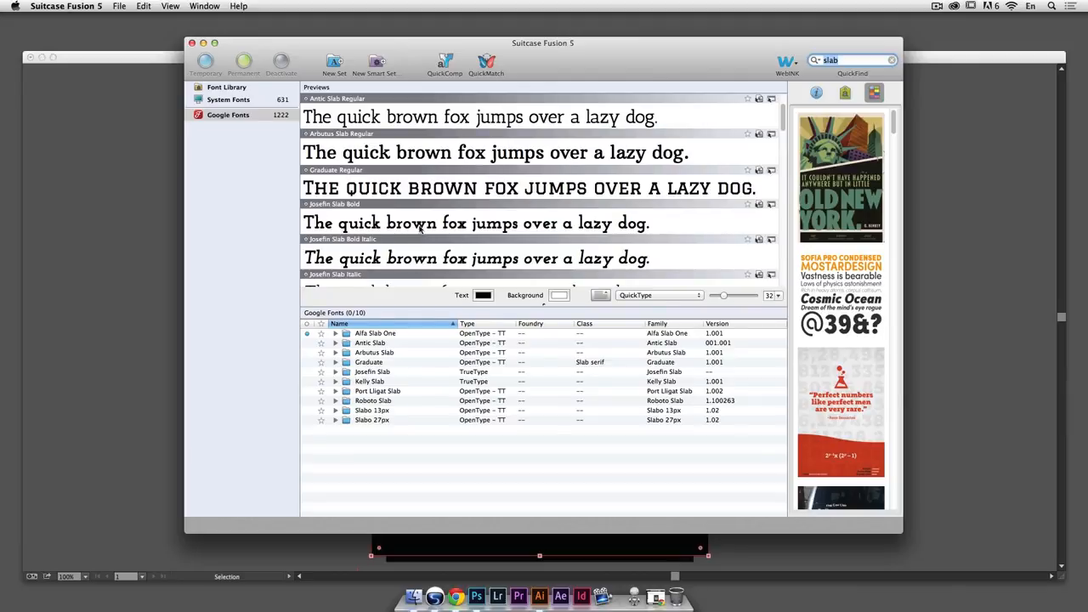
scroll(378, 222, down, 1)
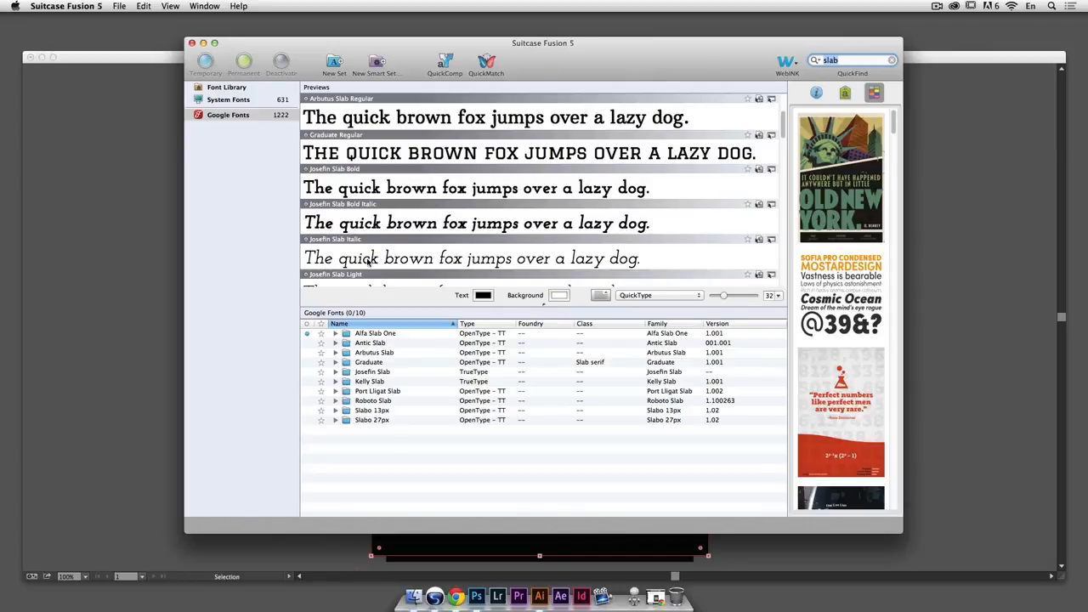
click(335, 373)
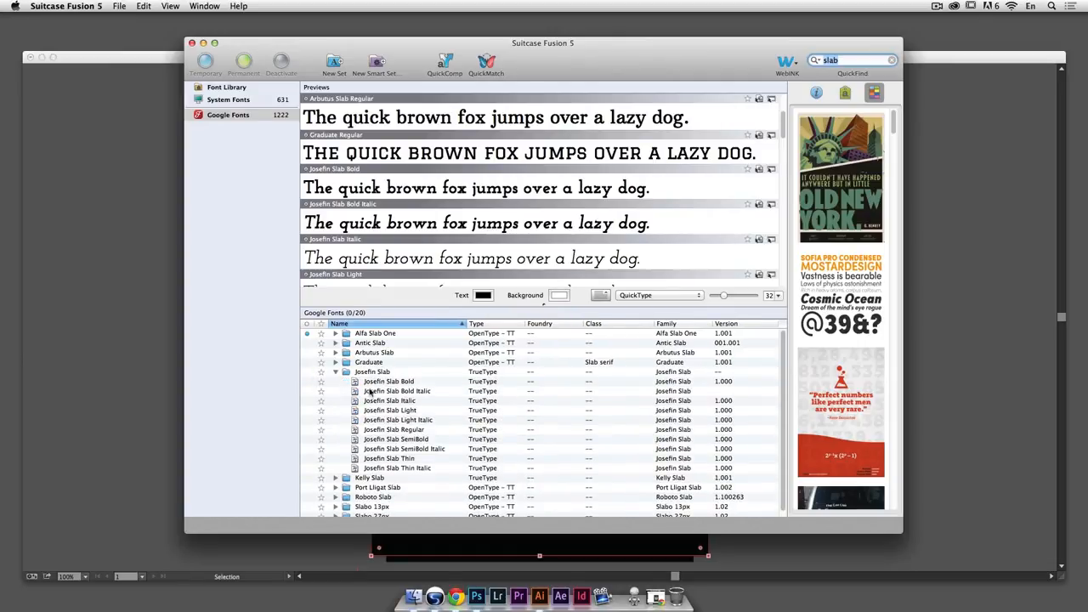
click(337, 373)
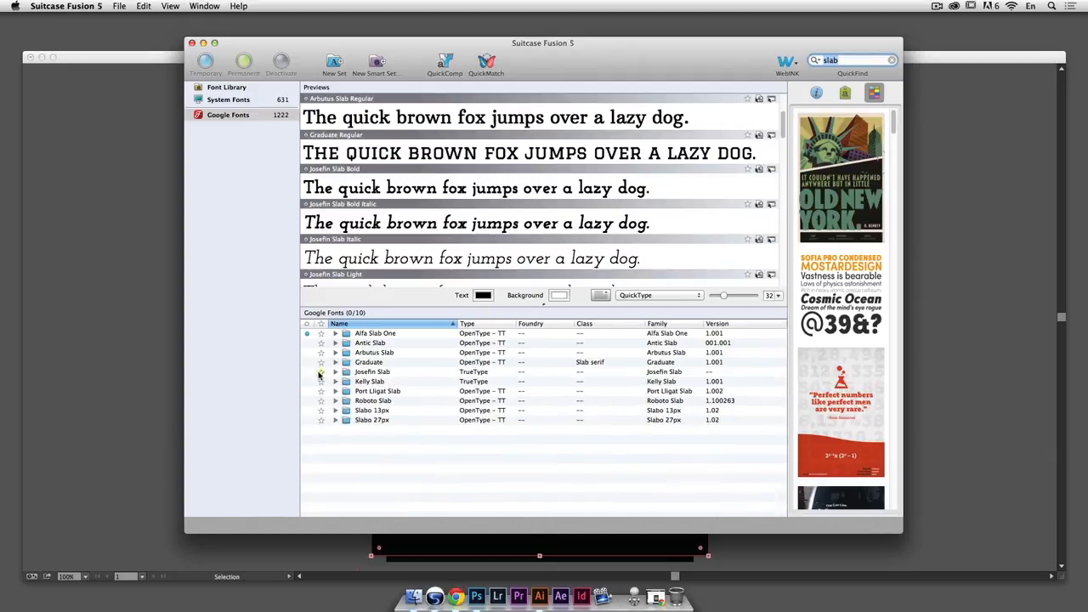
click(308, 373)
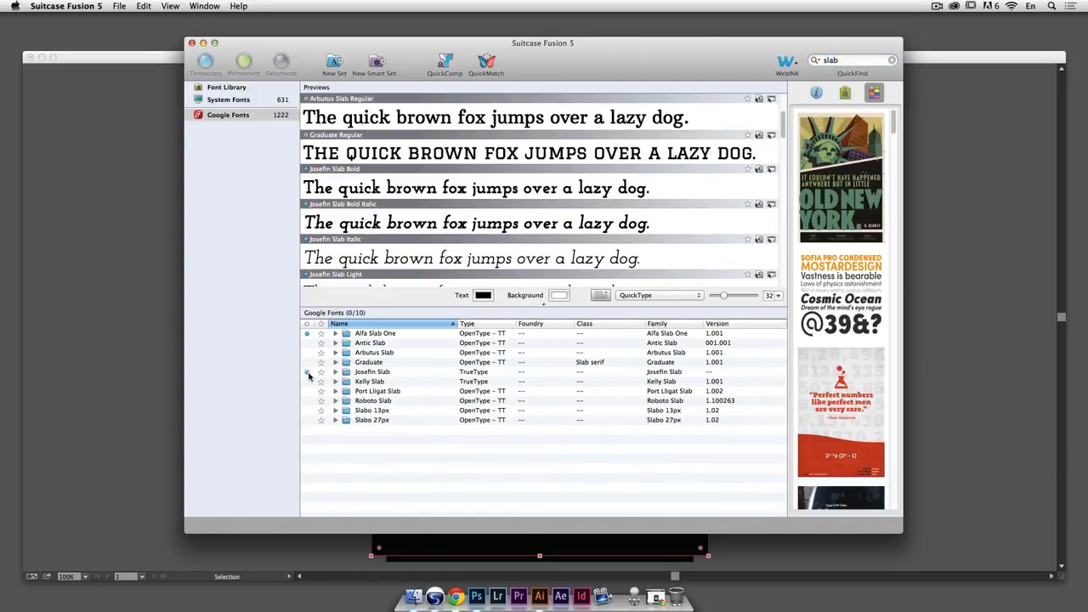
Examine the remaining slab font previews, from the Josefin Slab styles through to Slabo 27px Regular
scroll(456, 230, down, 4)
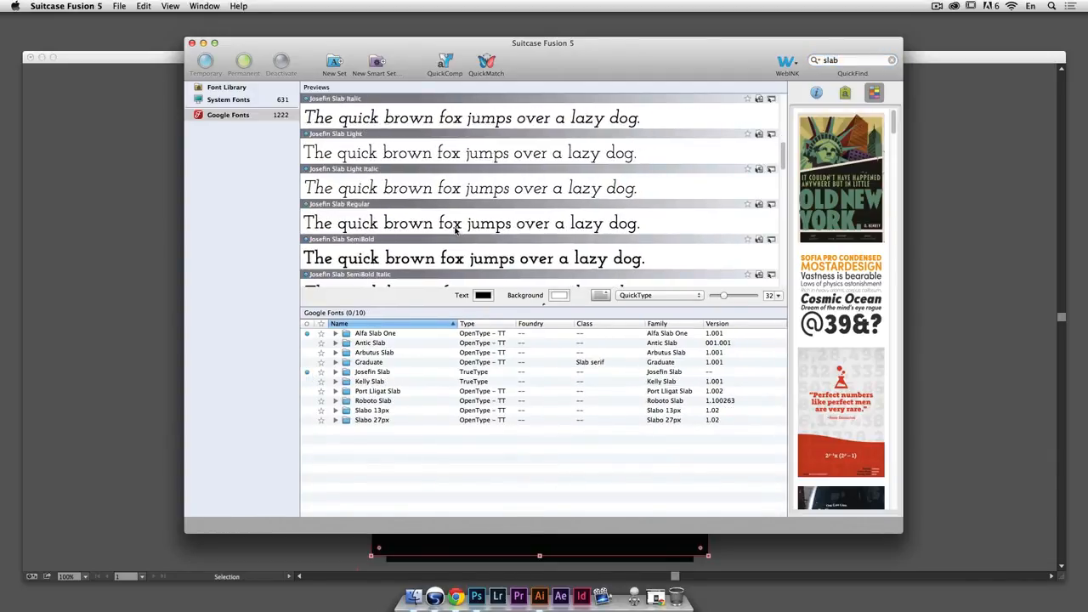
scroll(456, 229, down, 6)
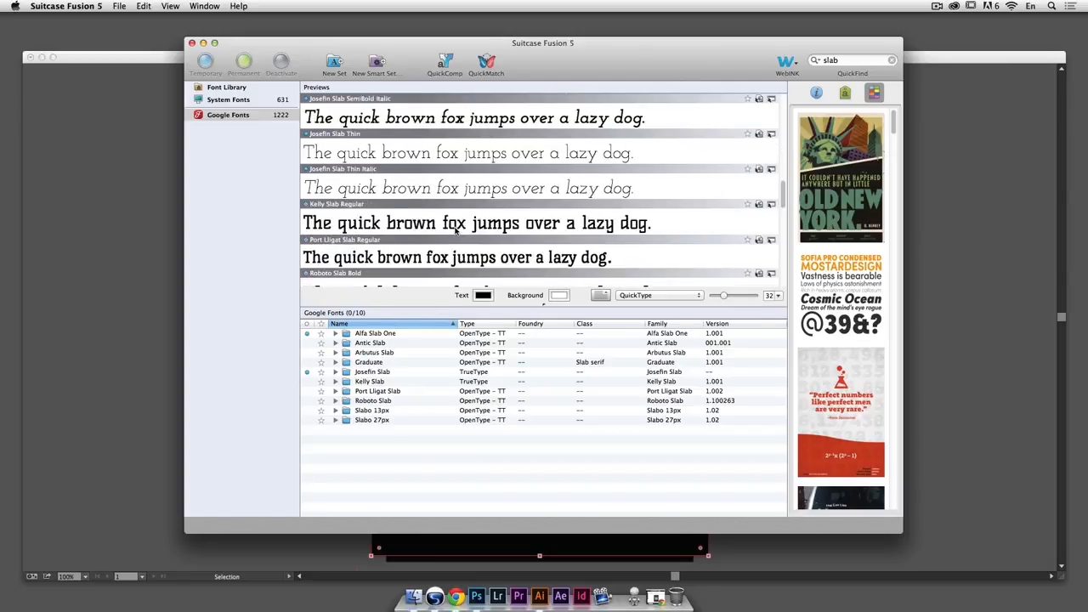
scroll(456, 229, down, 5)
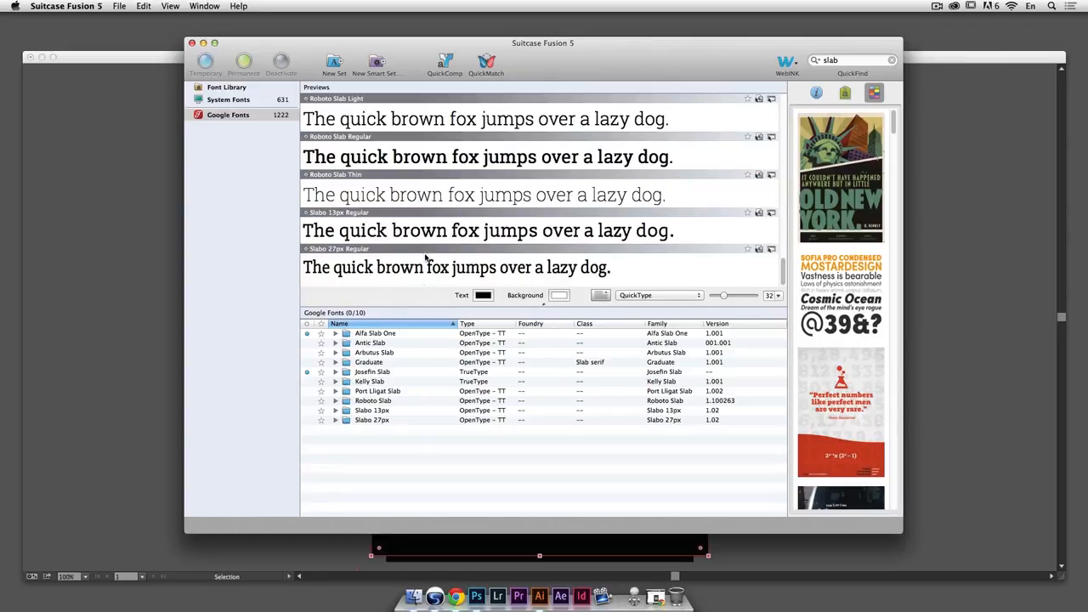
Switch back to Illustrator and collapse the contents of both existing layers
scroll(427, 258, up, 15)
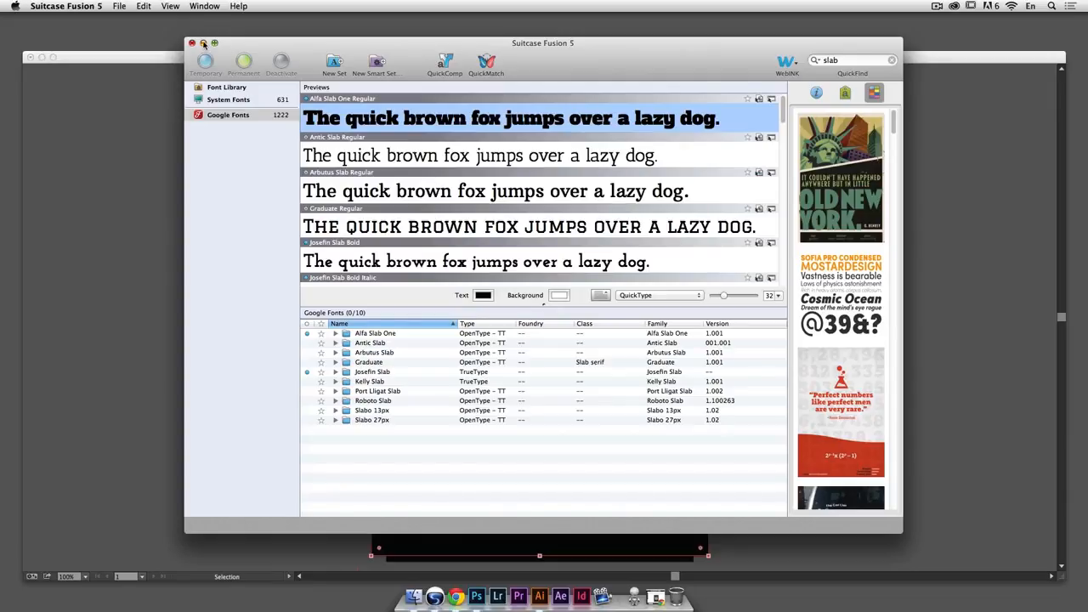
click(214, 43)
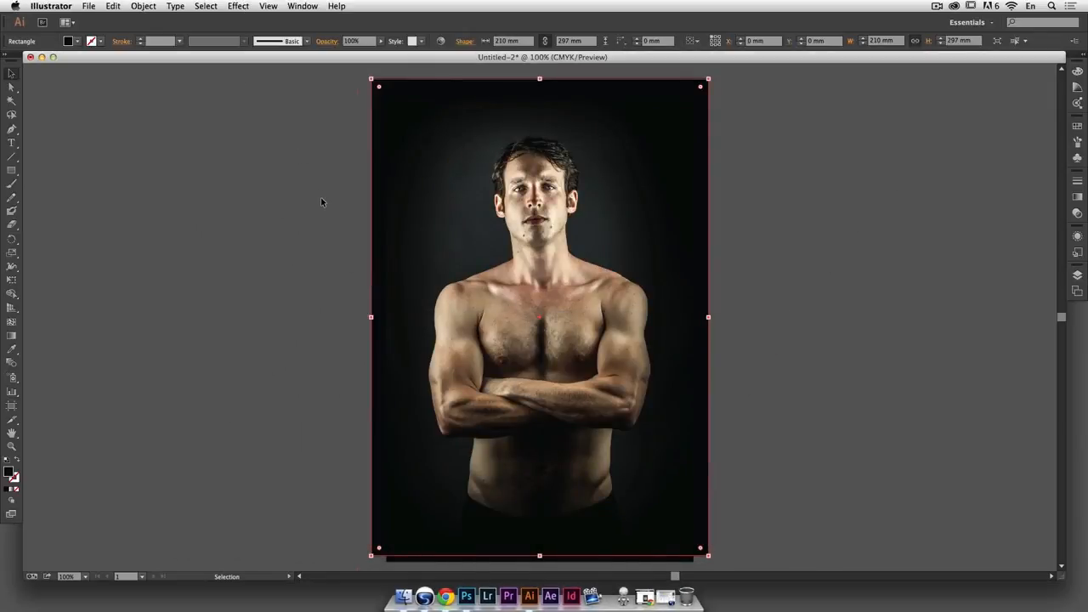
click(1077, 275)
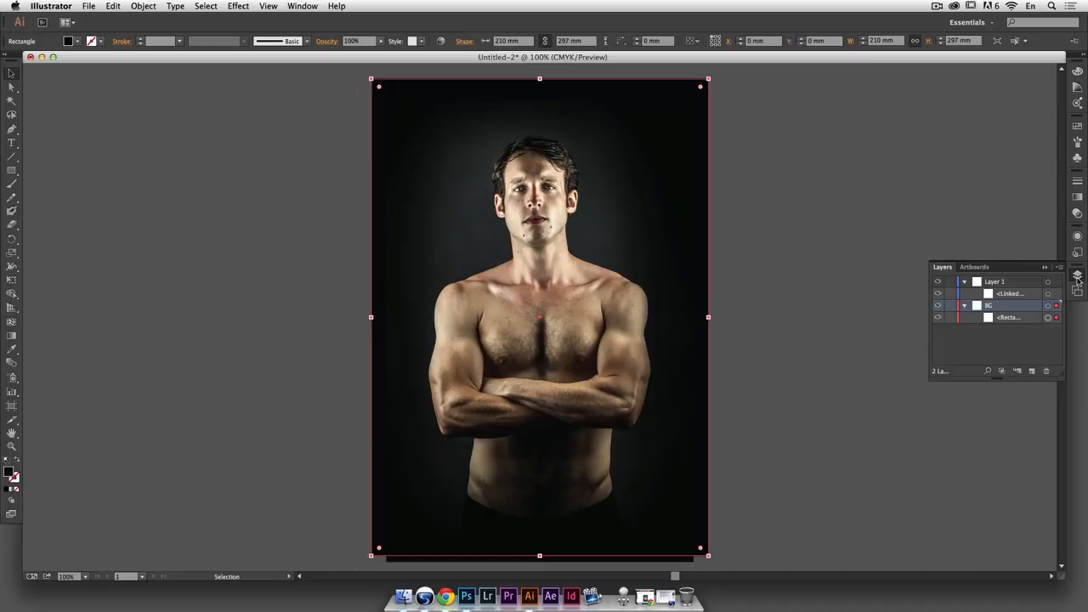
click(966, 306)
click(965, 282)
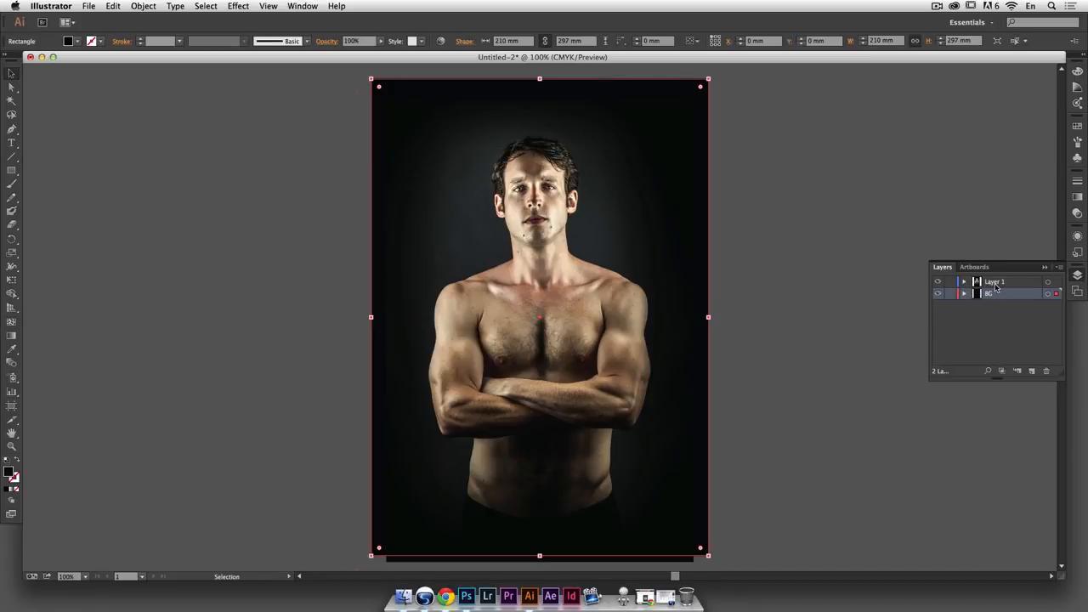
Rename Layer 1 as Photo and add a new layer named Title above it
double_click(995, 283)
text(Photo)
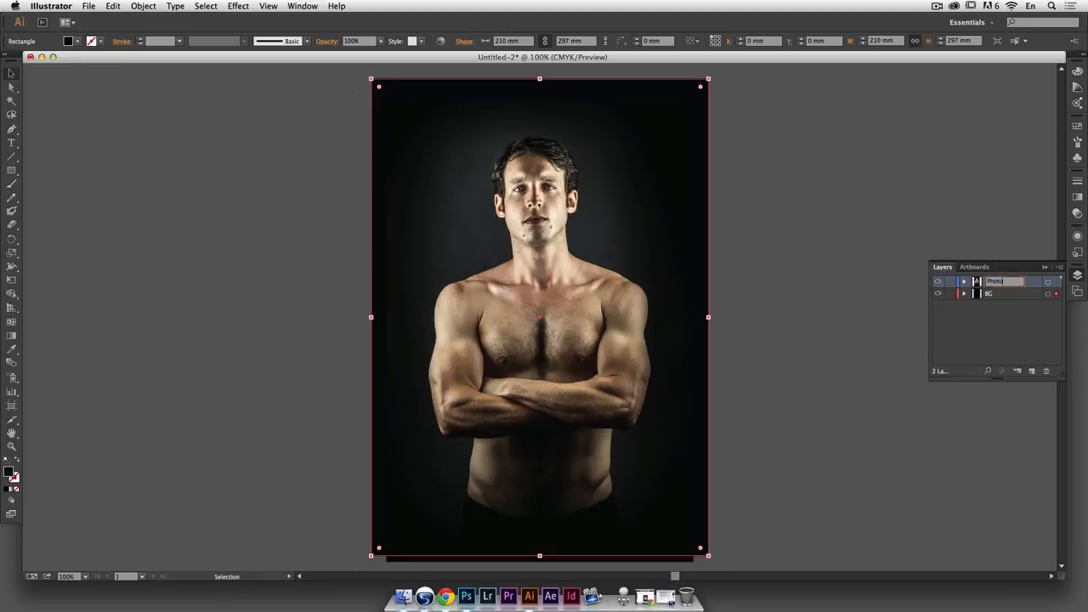
key(Return)
click(1032, 372)
double_click(994, 284)
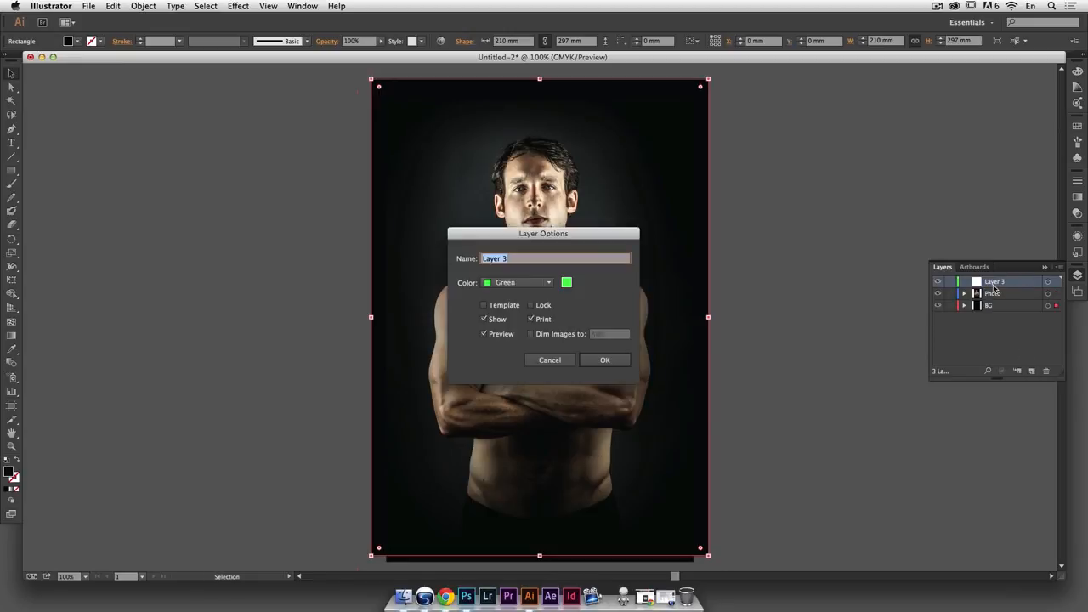
text(Title)
key(Return)
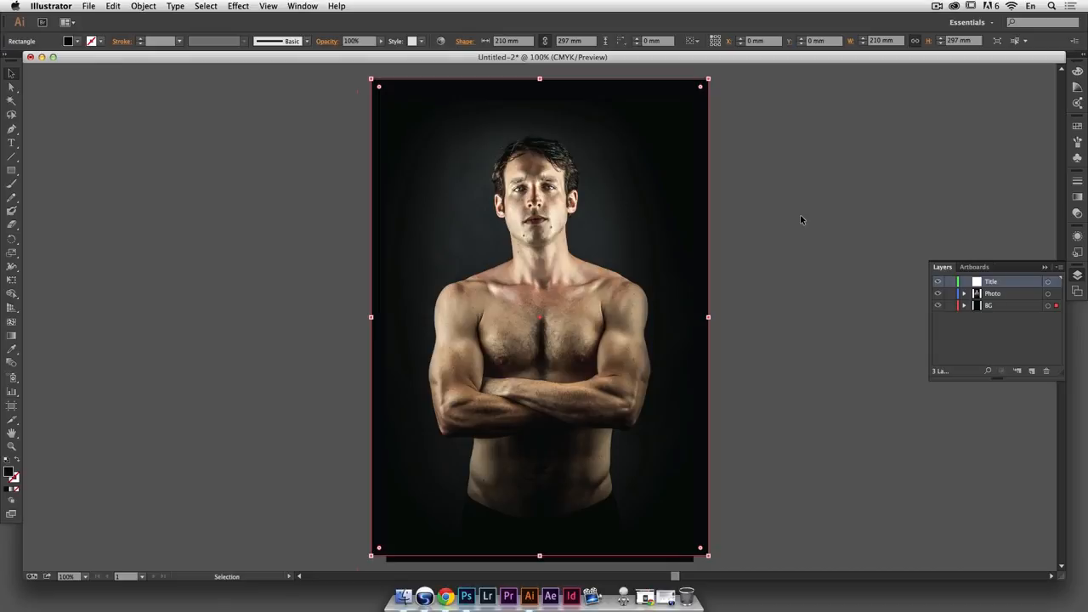
Add the point text "Fitness" on the Title layer and scale it up to about 98 pt
click(12, 143)
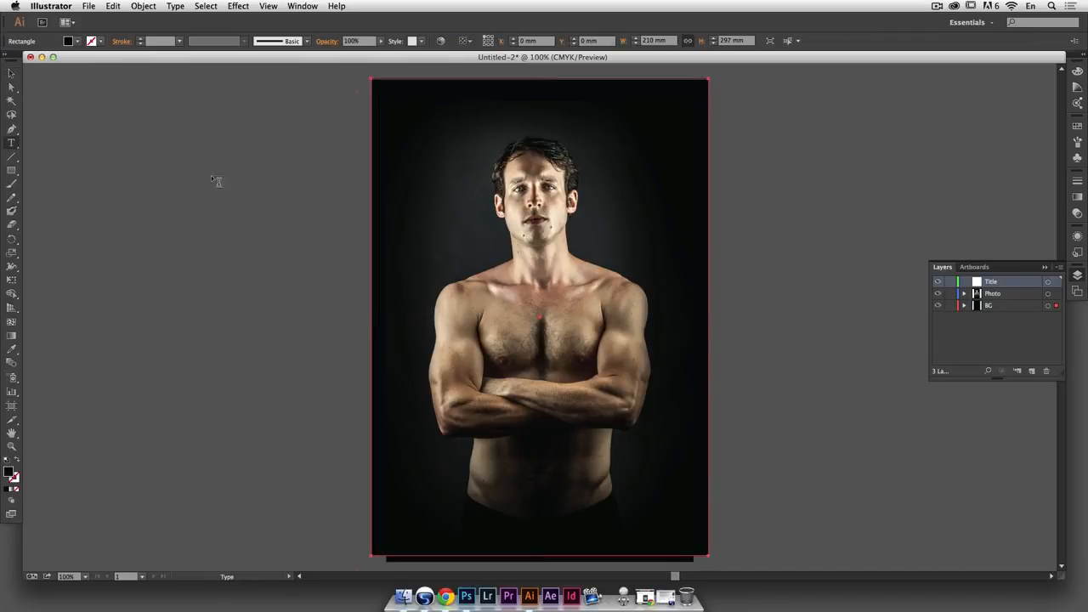
click(298, 176)
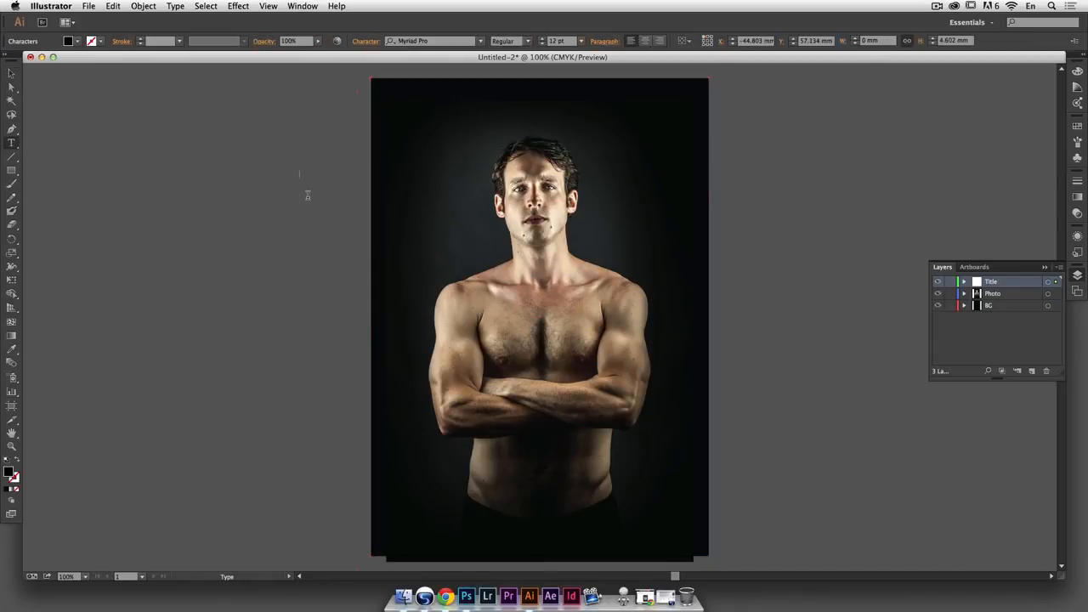
text(Fitness)
click(12, 73)
drag(321, 179, 459, 237)
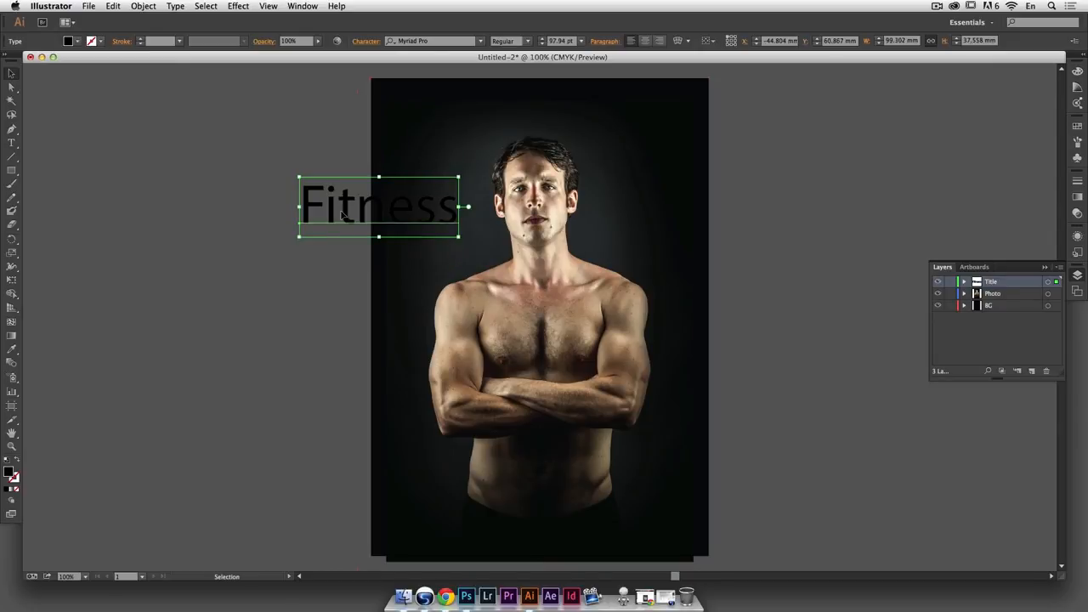
Fill the Fitness text with white and move it above the man's head, at about X 22 mm, Y 15 mm
click(1077, 71)
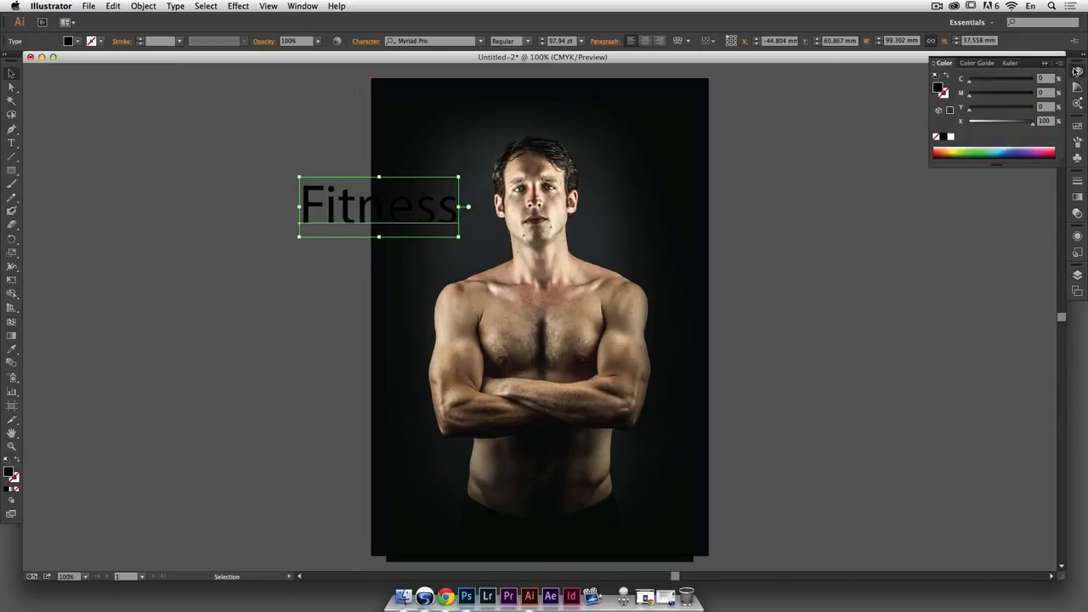
click(951, 136)
drag(363, 203, 455, 145)
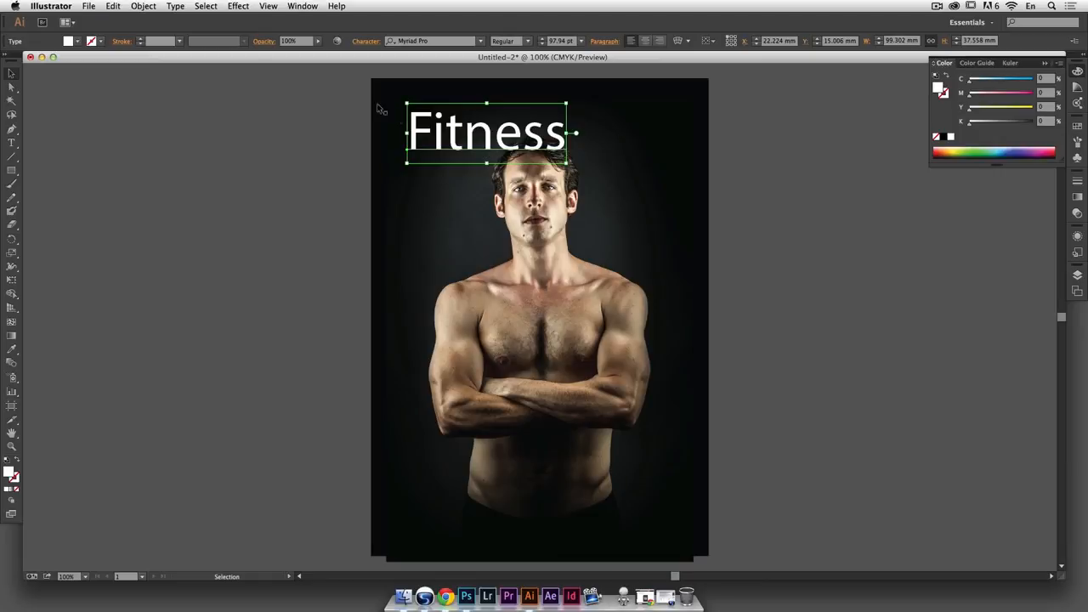
Display the character formatting settings beside the artboard with all their options expanded
click(302, 7)
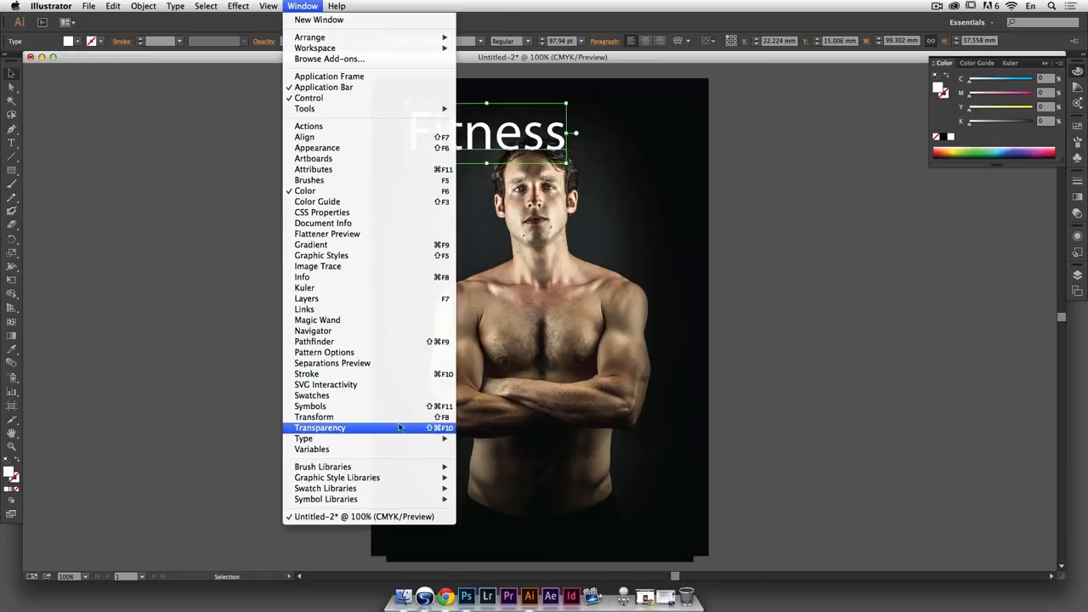
mouse_move(400, 439)
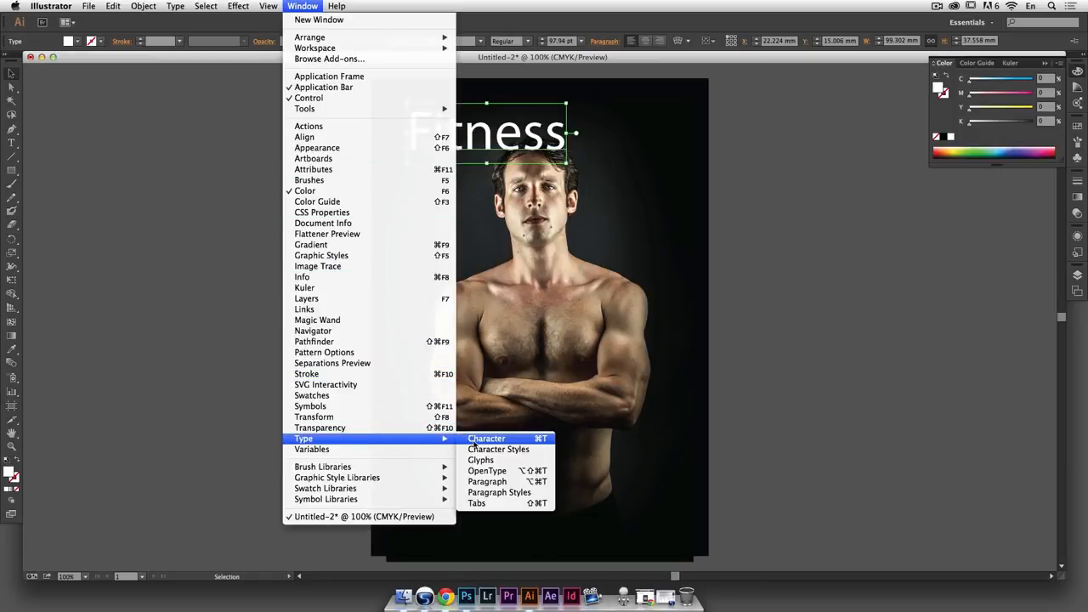
click(476, 440)
drag(497, 72, 844, 126)
click(877, 134)
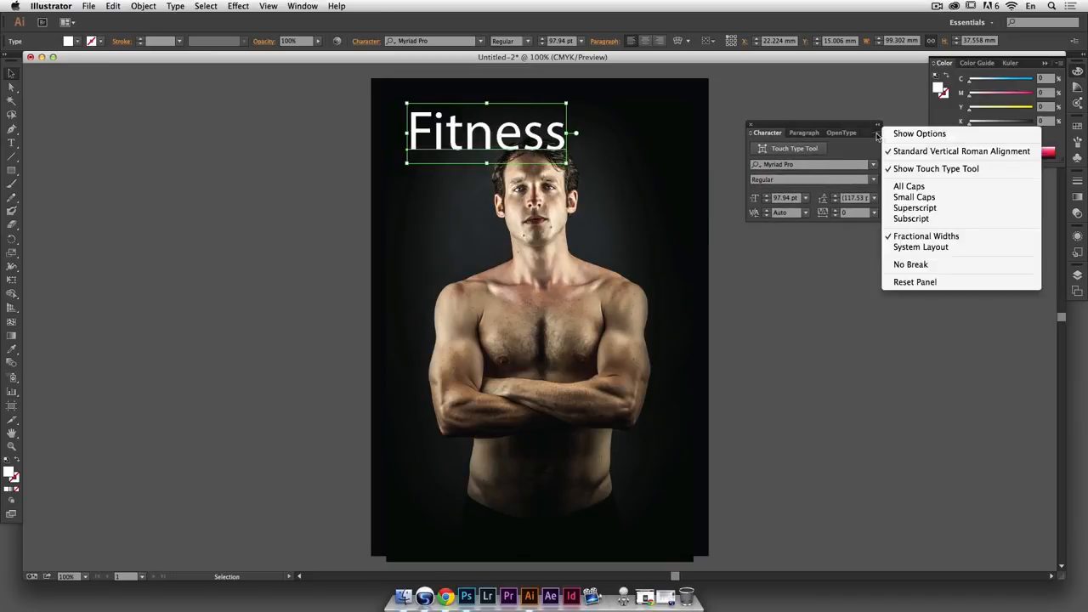
click(912, 137)
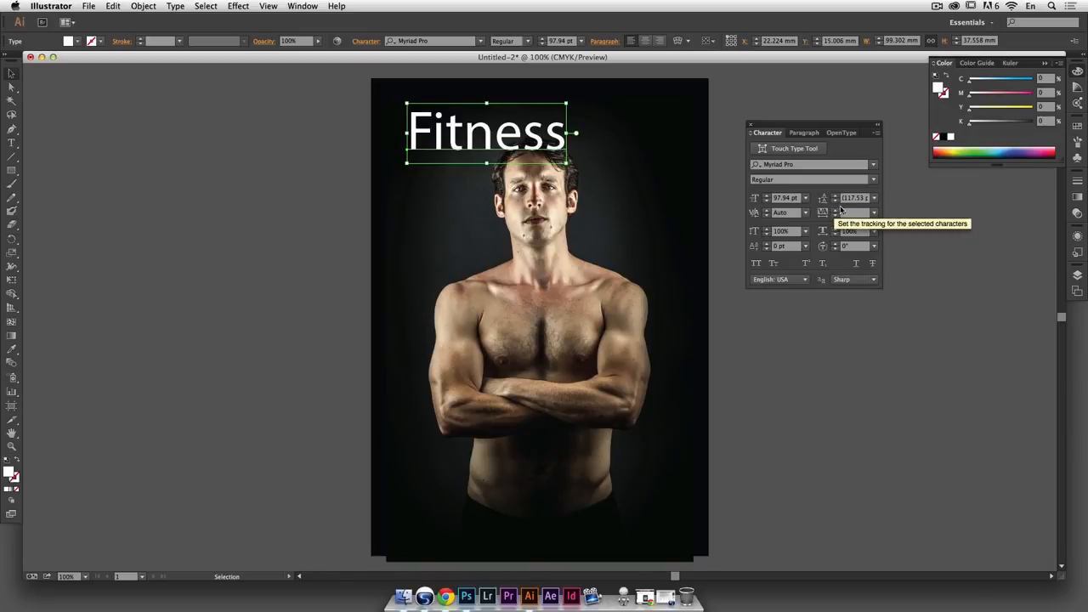
Set the Fitness text in Alfa Slab One Regular with All Caps
click(874, 170)
scroll(875, 211, up, 10)
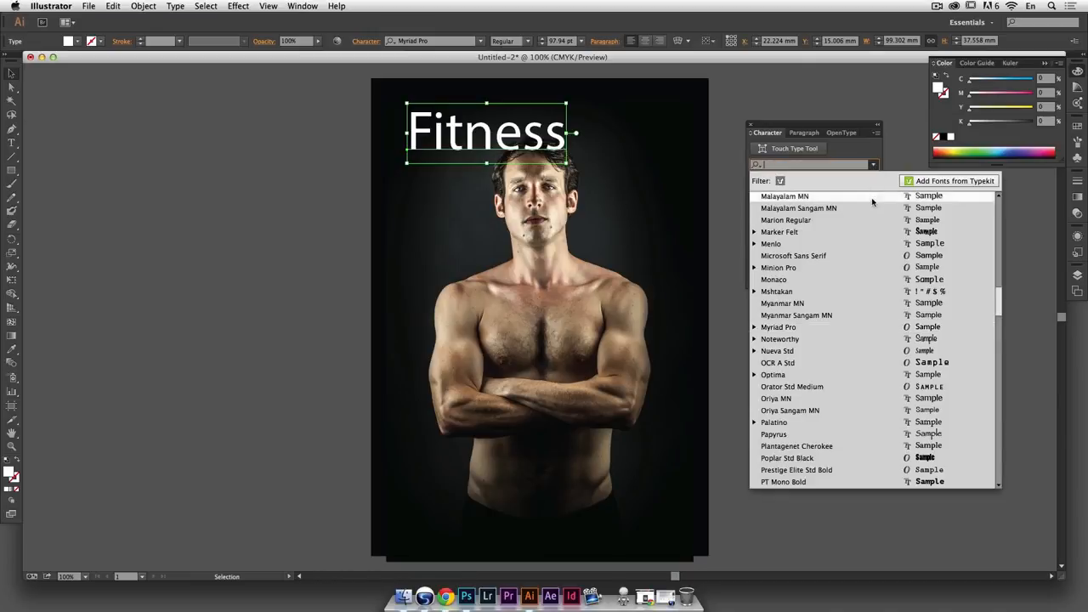
scroll(874, 210, up, 10)
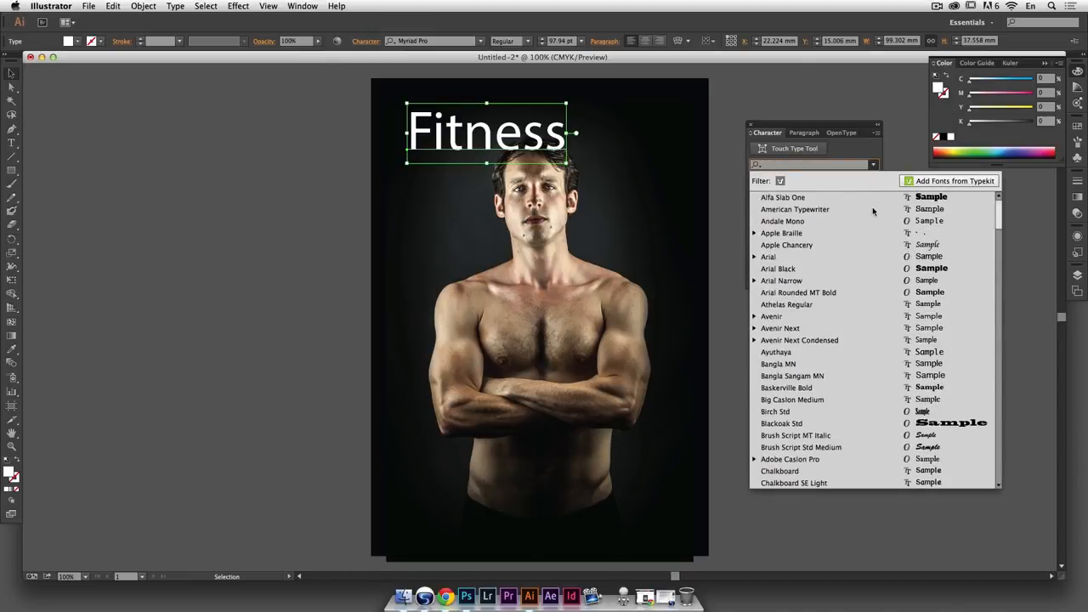
click(845, 202)
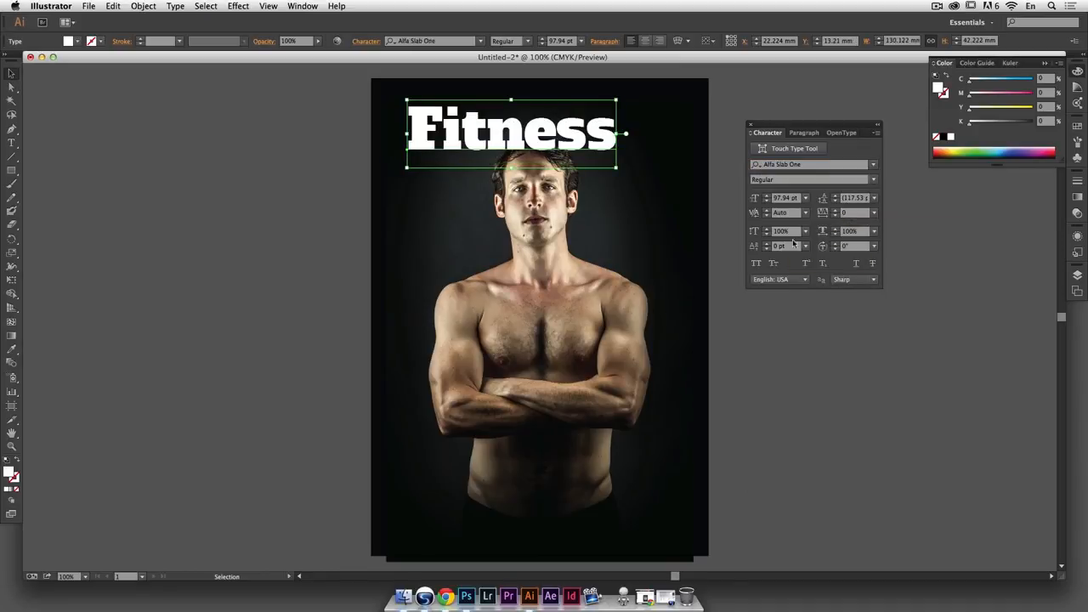
click(757, 264)
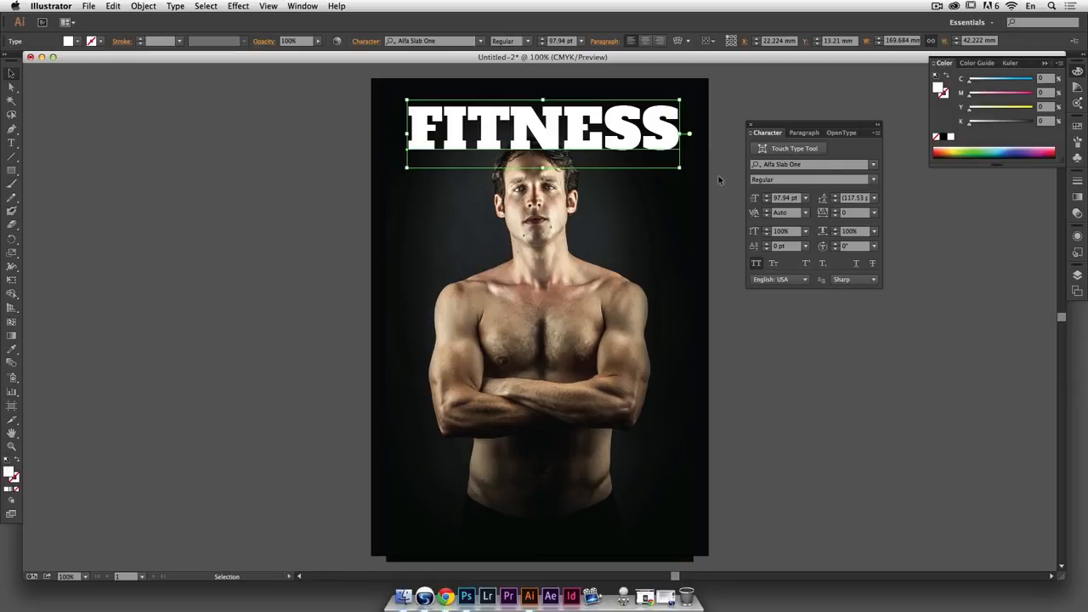
Display the alignment controls beside the artboard, expanded to include the distribute spacing and Align To options
click(291, 5)
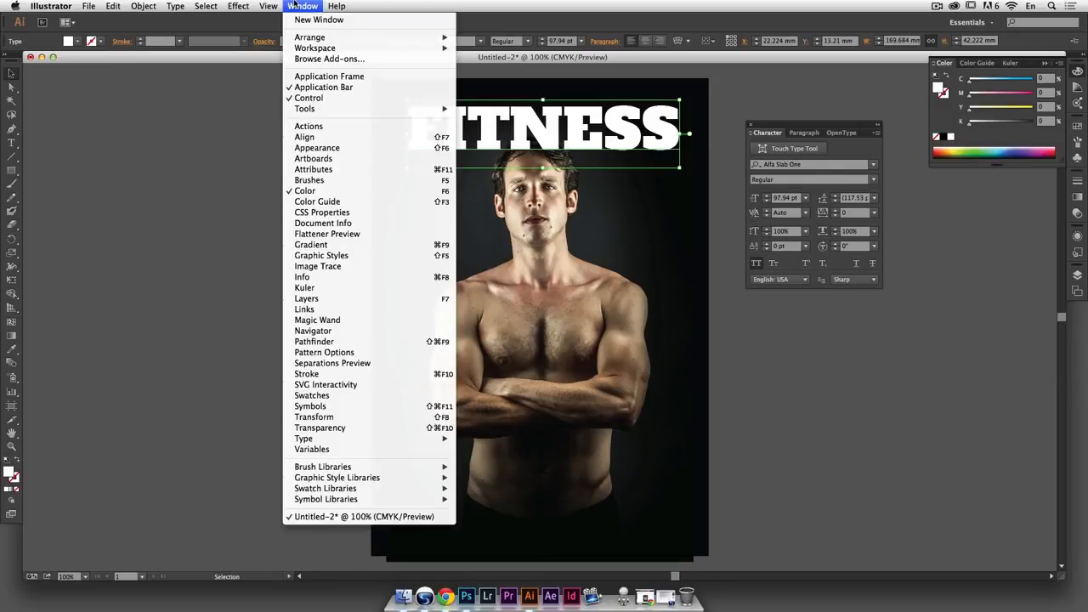
click(423, 418)
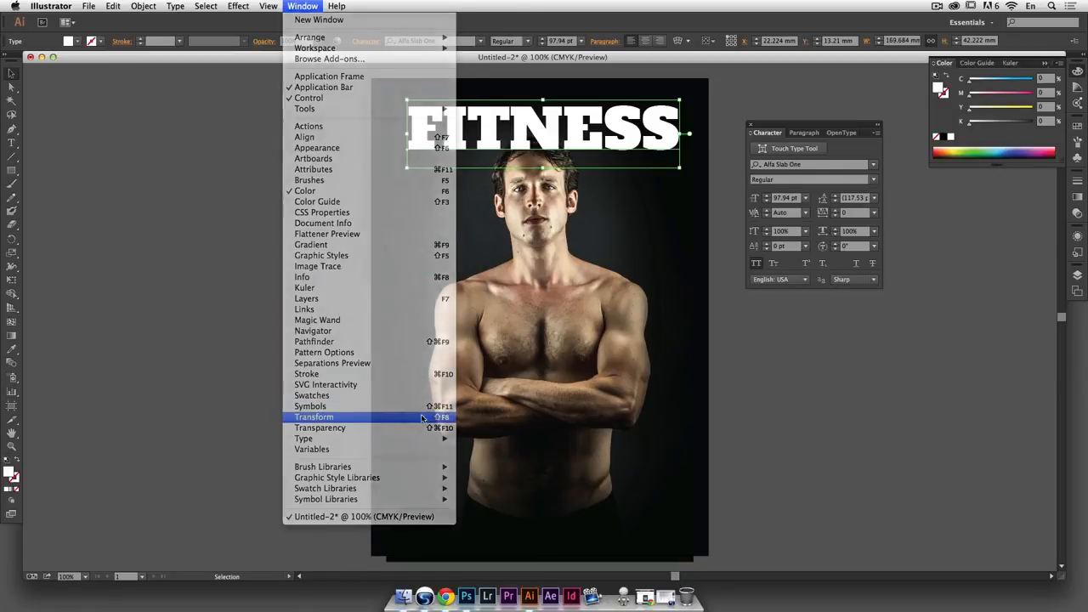
drag(1024, 73, 1010, 227)
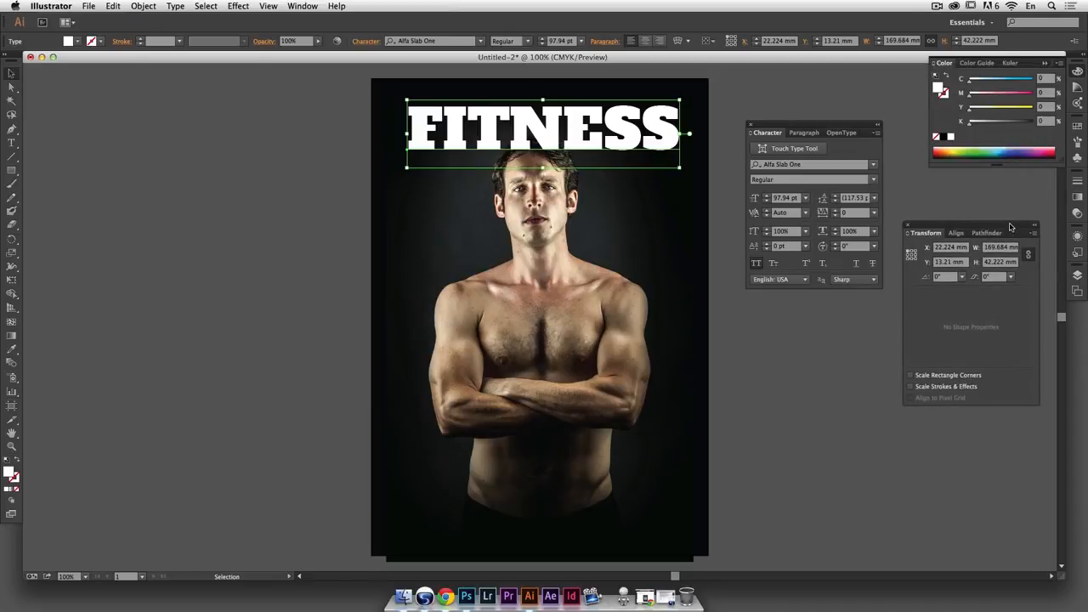
click(956, 233)
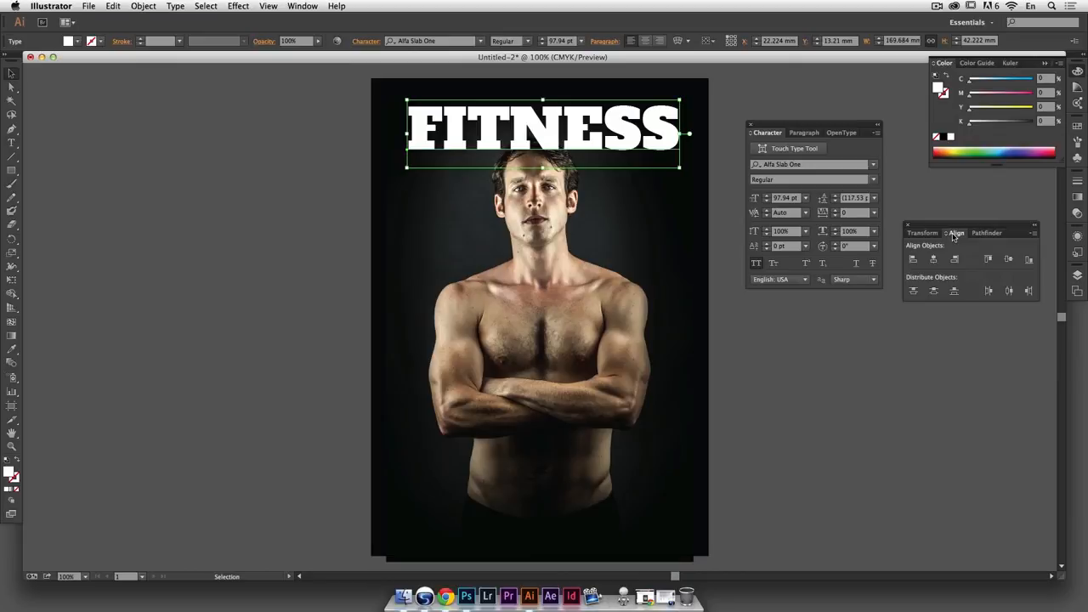
click(1032, 235)
click(1032, 236)
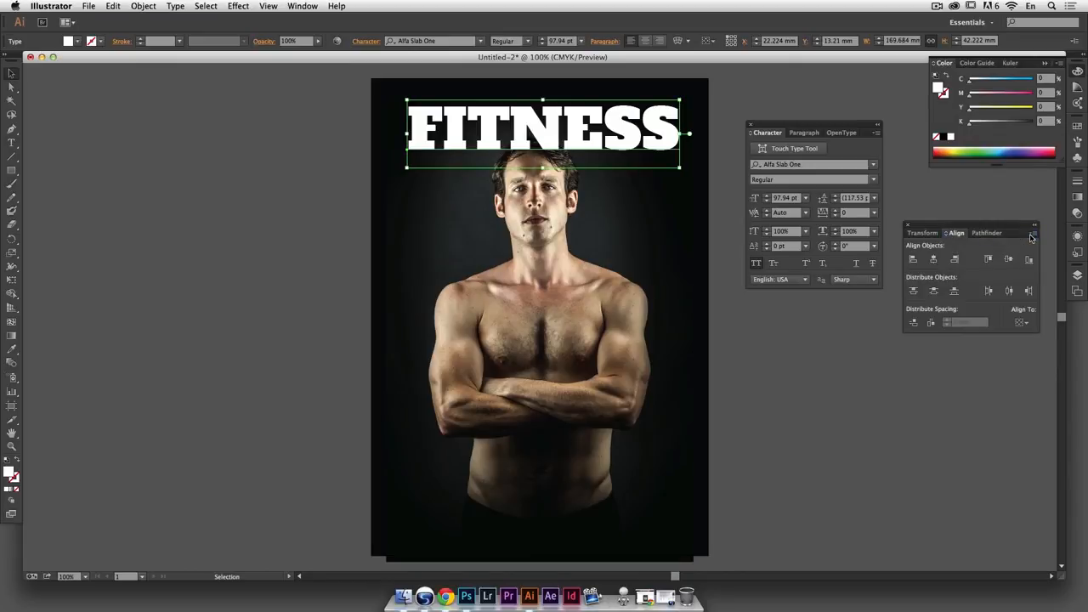
Center the FITNESS title horizontally on the artboard and enlarge it from its center to about 109 pt
click(1023, 323)
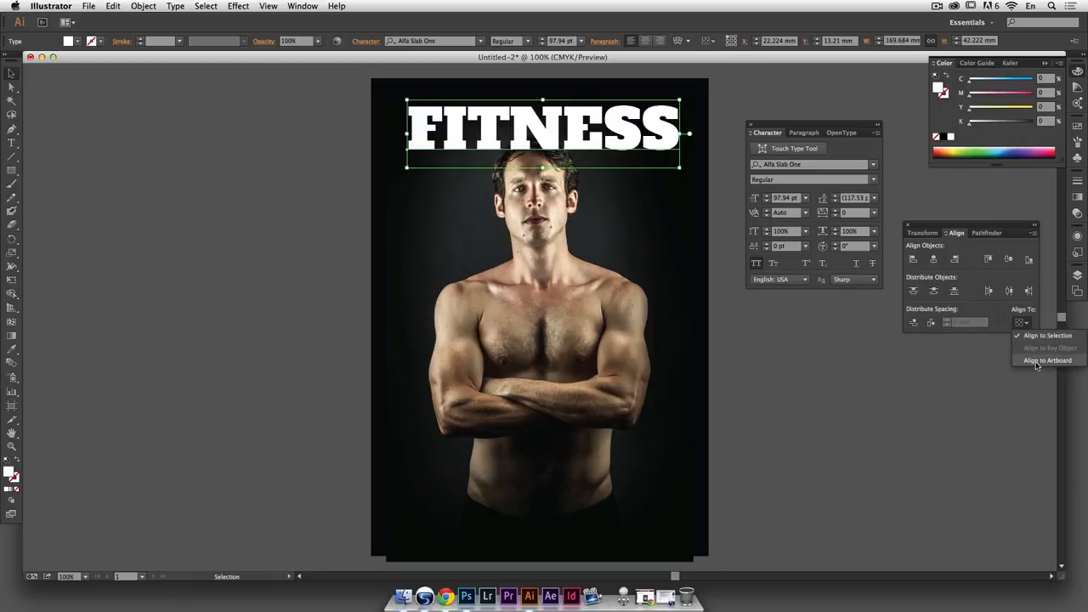
click(1037, 362)
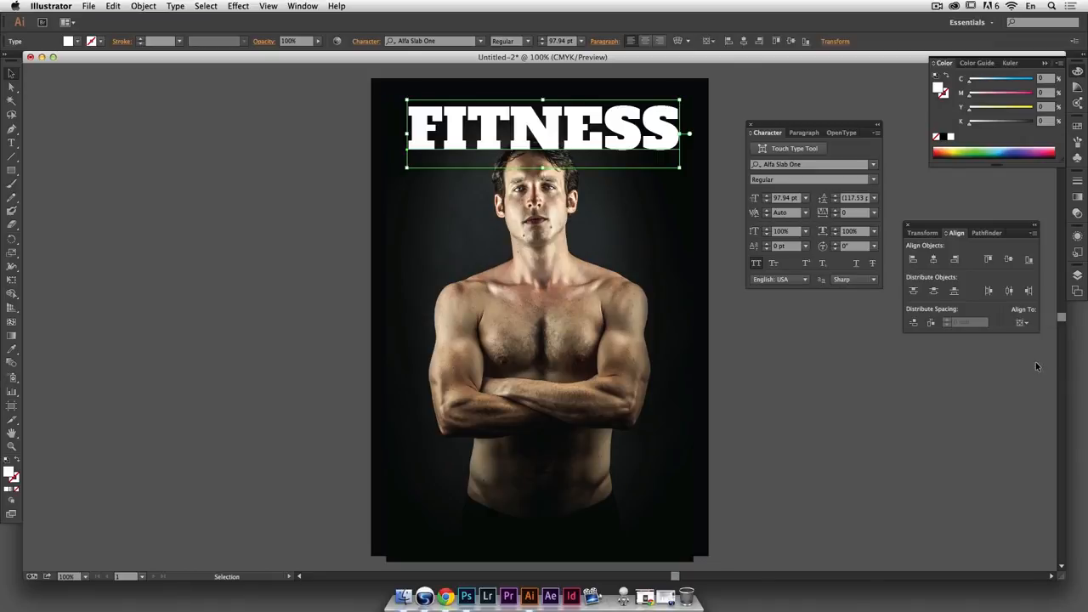
click(933, 260)
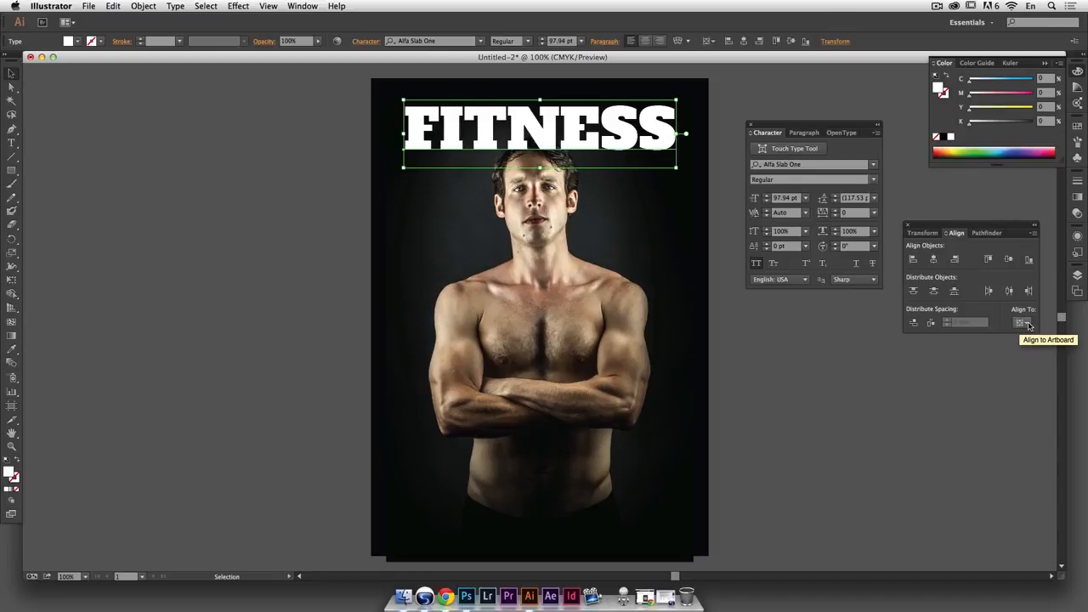
drag(676, 167, 689, 177)
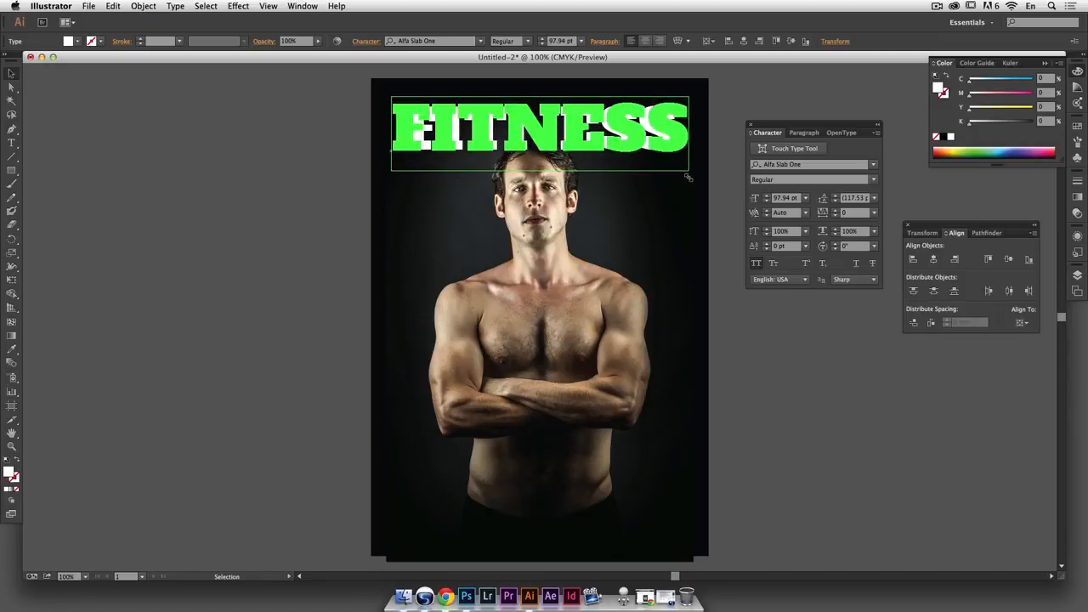
mouse_move(689, 177)
mouse_down()
mouse_move(673, 177)
mouse_move(690, 191)
mouse_up()
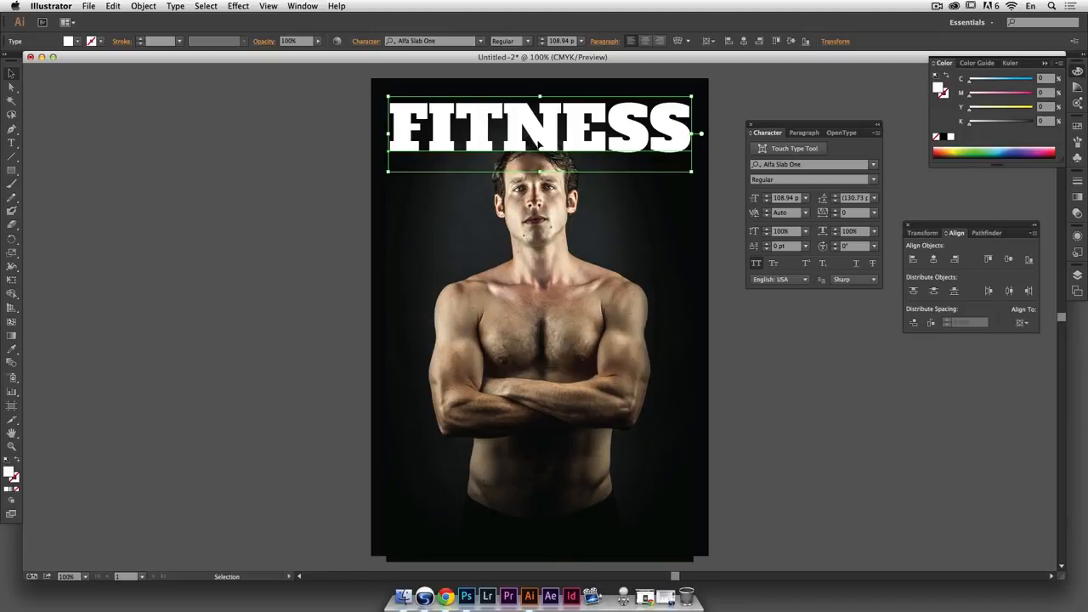
Start a 3D Extrude & Bevel effect on the FITNESS title with its preview turned on
click(249, 7)
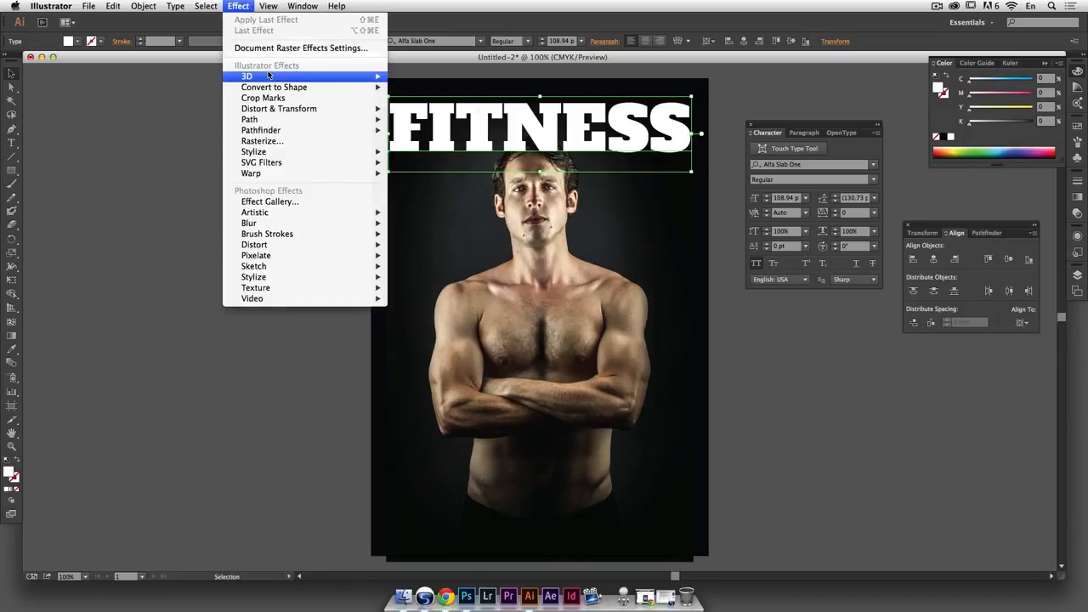
mouse_move(268, 76)
click(429, 75)
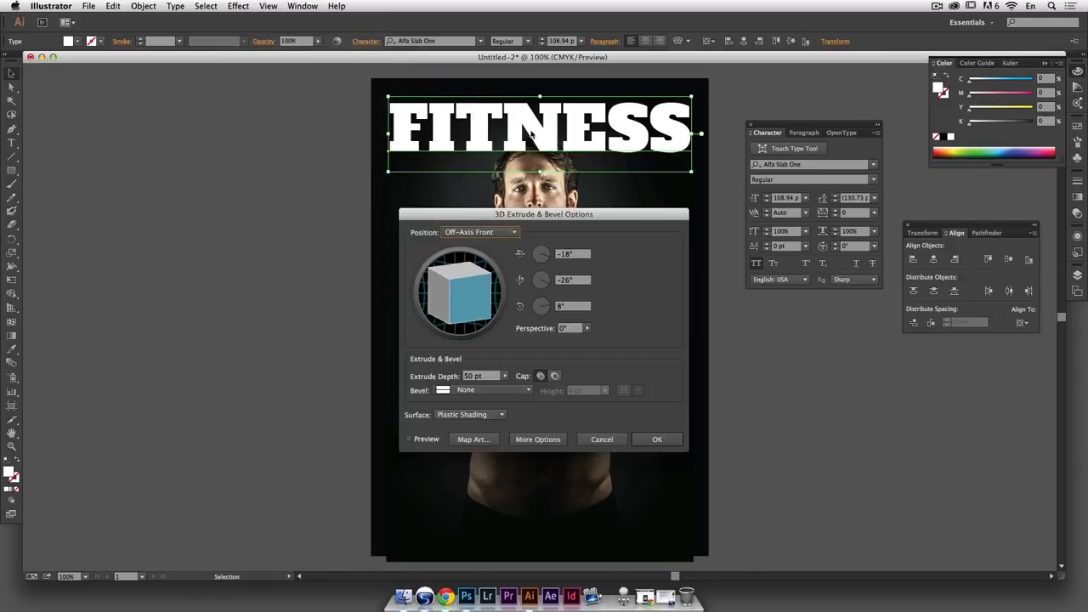
drag(561, 218, 629, 255)
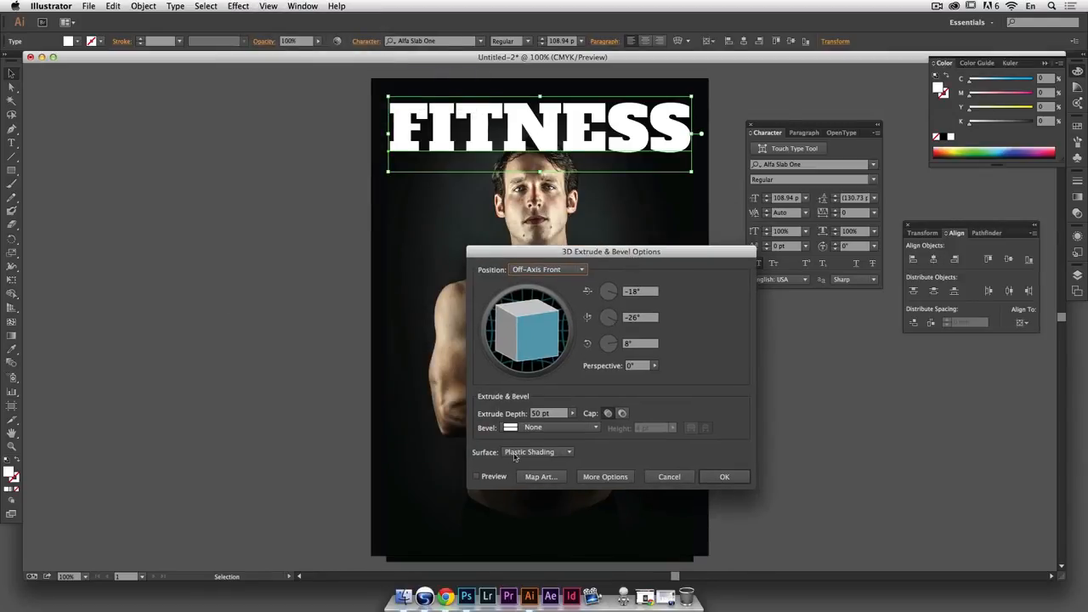
click(477, 476)
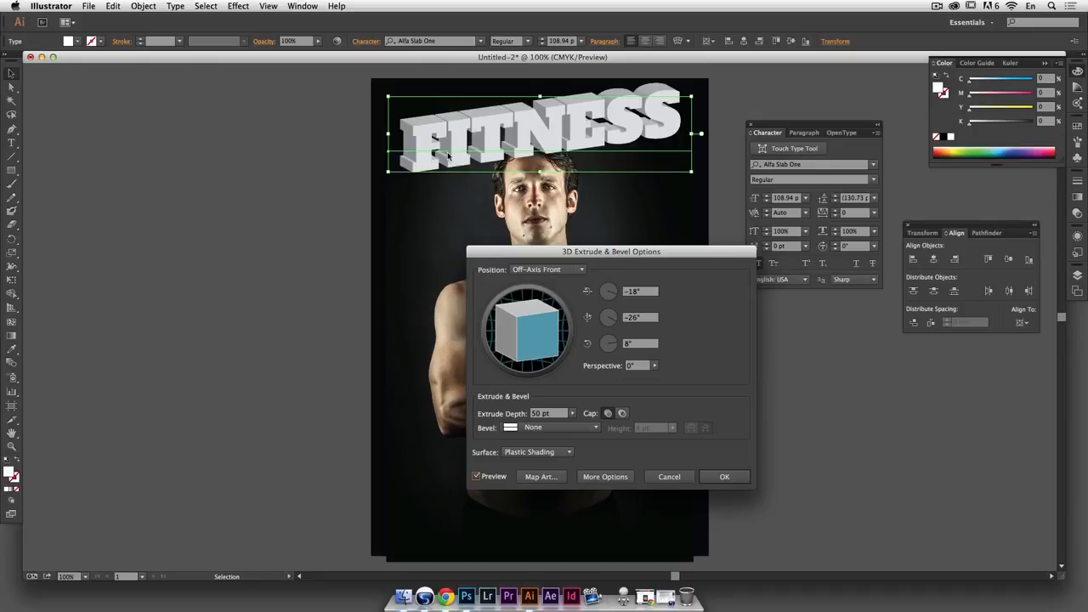
Set the FITNESS title's 3D rotation to 0° on all three axes
click(646, 295)
text(0)
key(Tab)
text(0)
key(Tab)
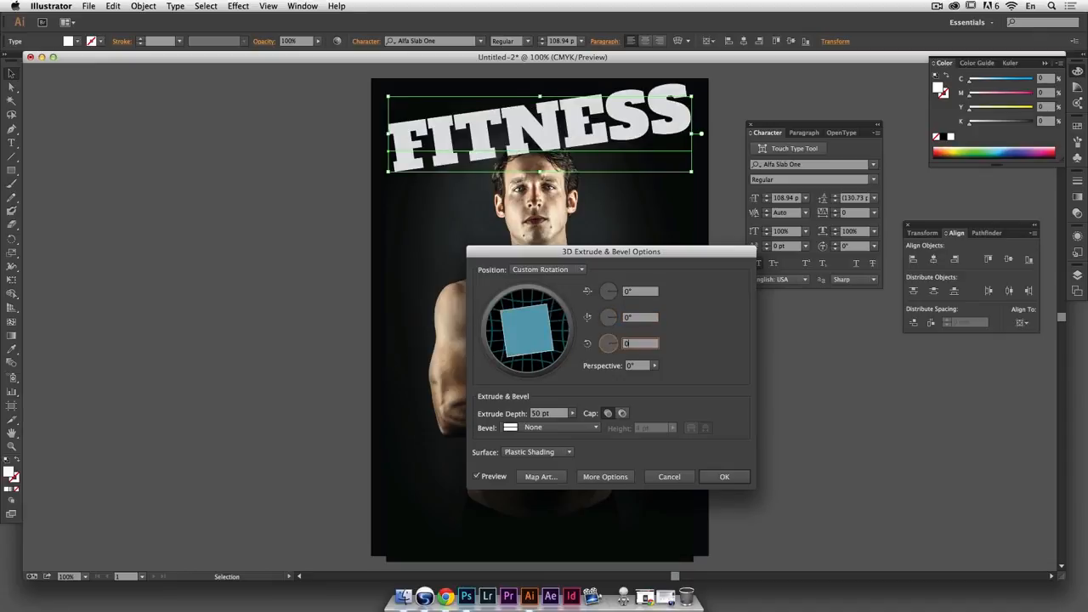
text(0)
key(Tab)
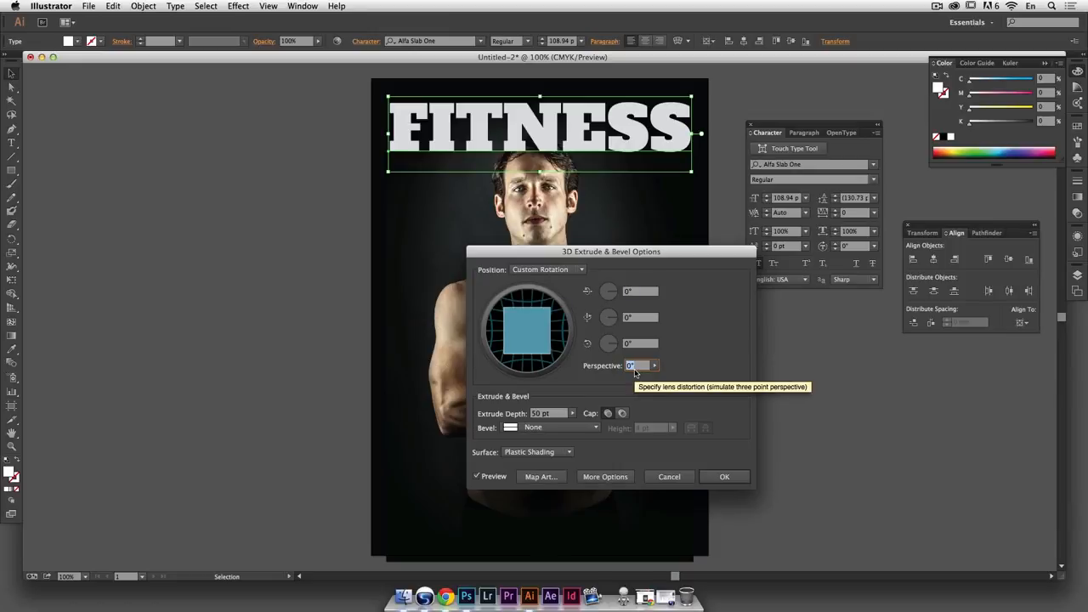
Set the 3D effect's perspective to 50° and its extrude depth to 10 pt
text(50)
key(Tab)
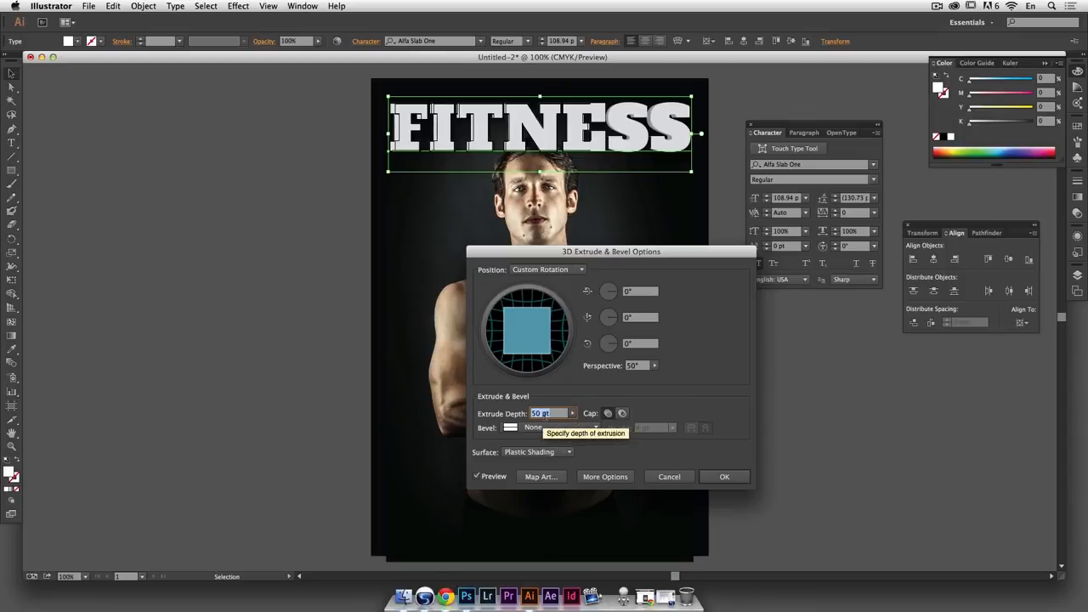
text(10)
key(Tab)
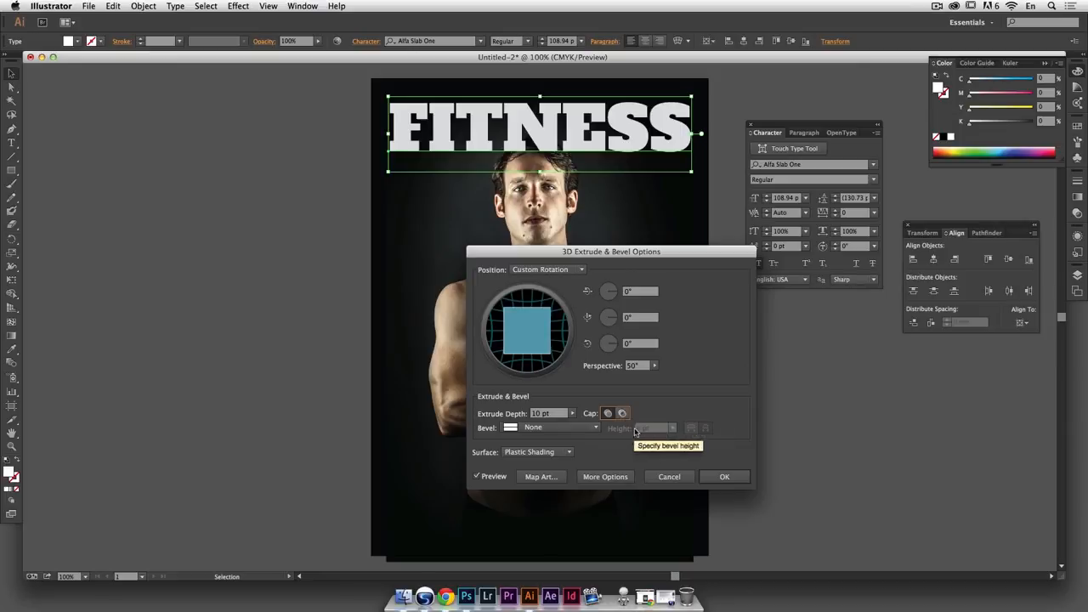
Apply a Classic bevel with a height of 2 pt to the extruded title
drag(647, 250, 636, 222)
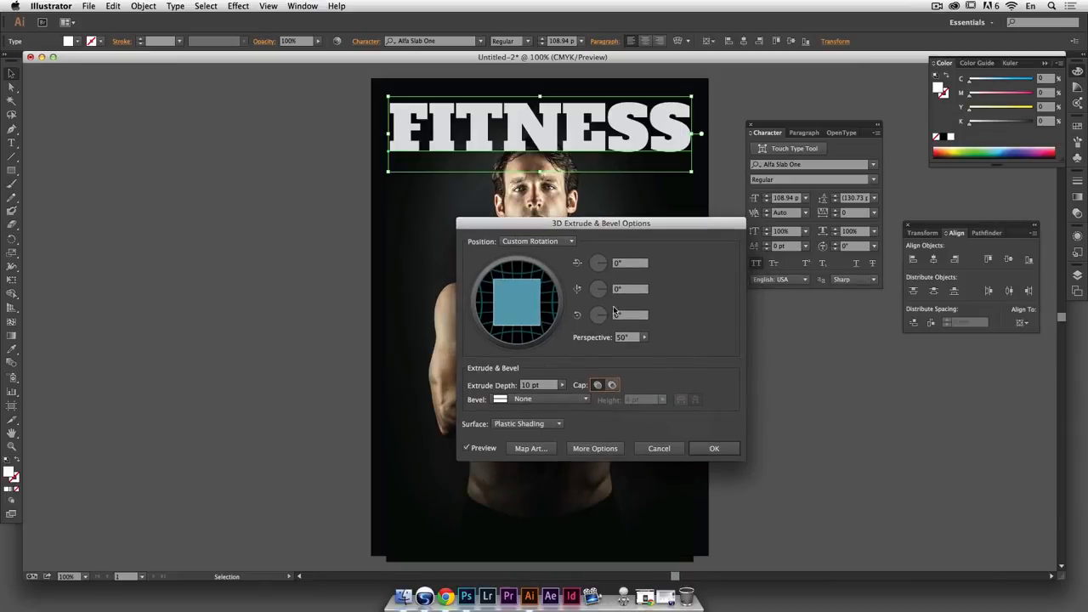
click(548, 399)
click(577, 411)
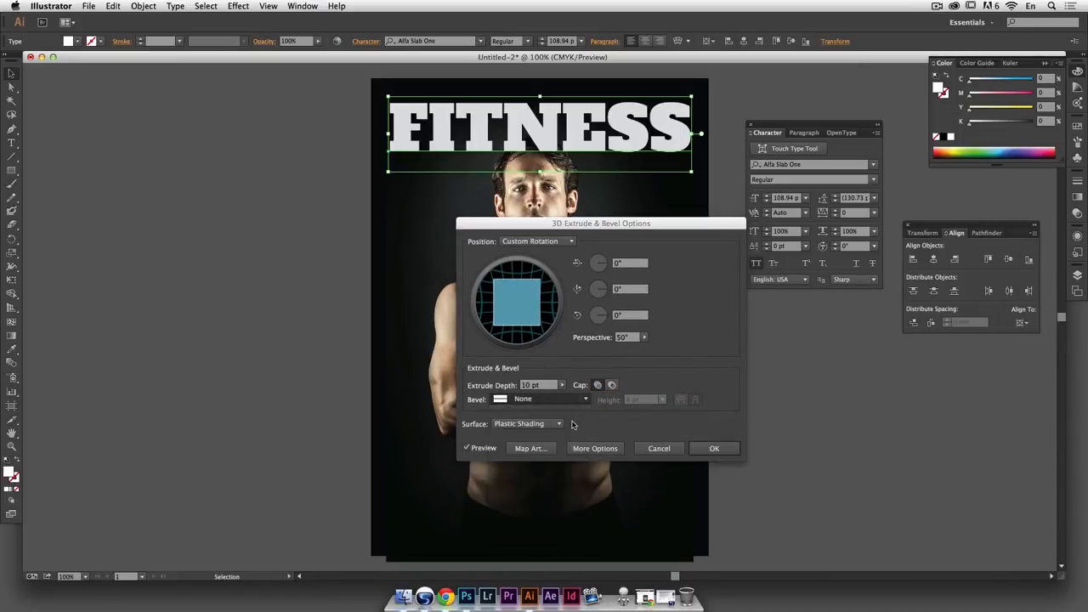
click(651, 400)
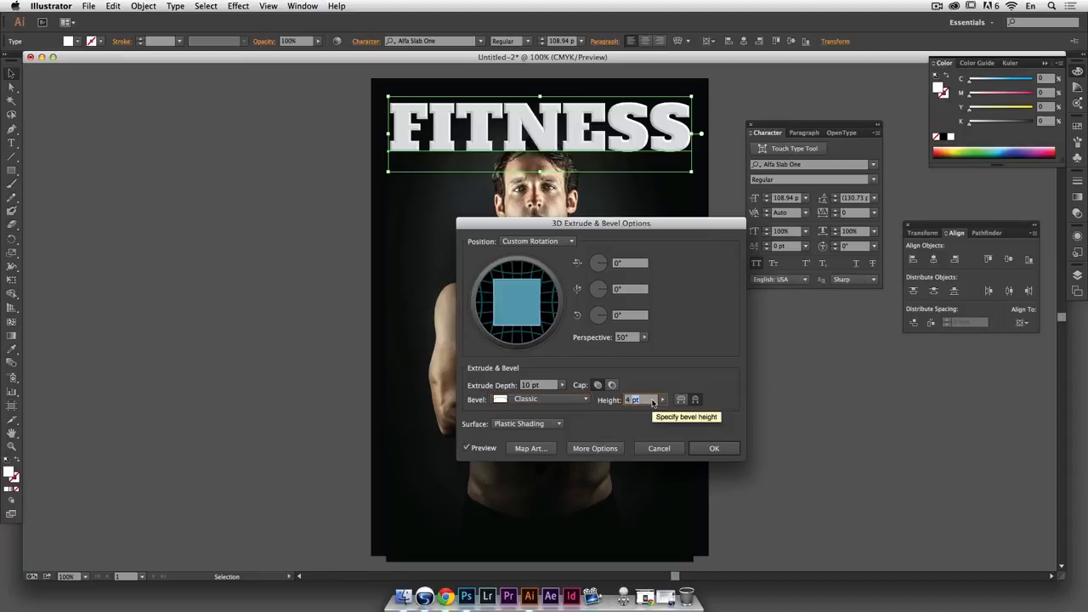
text(2)
key(Tab)
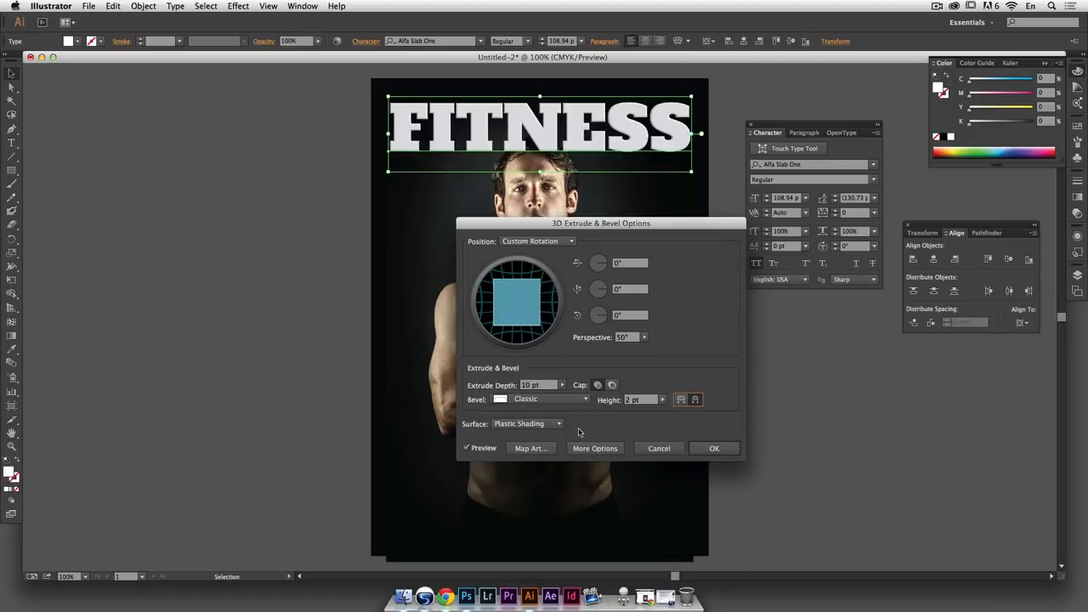
Show the additional surface options of the 3D effect and set the surface to Diffuse Shading
click(596, 448)
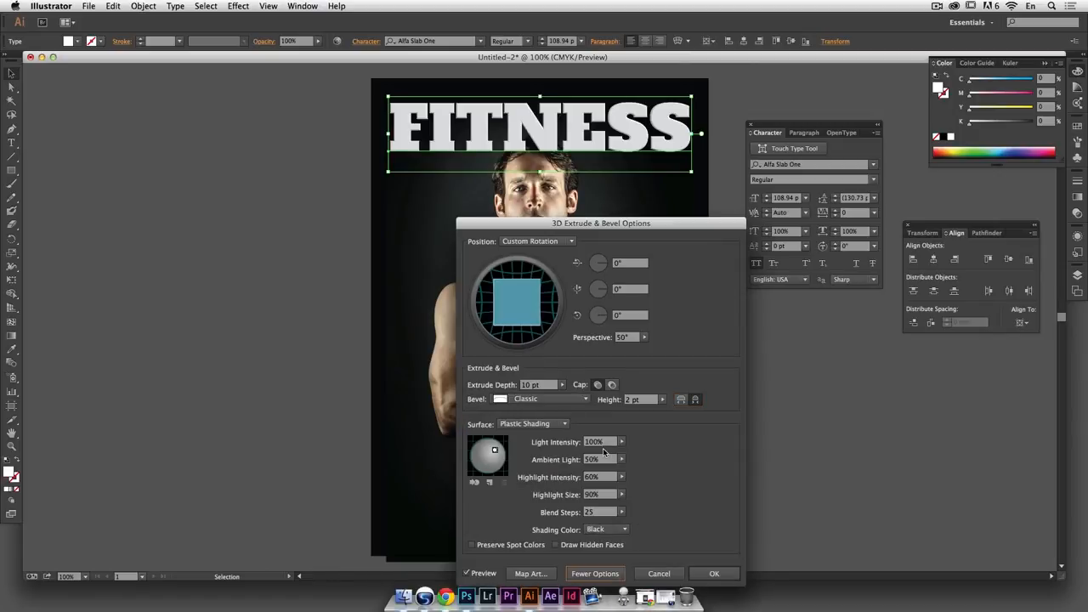
drag(646, 229, 509, 180)
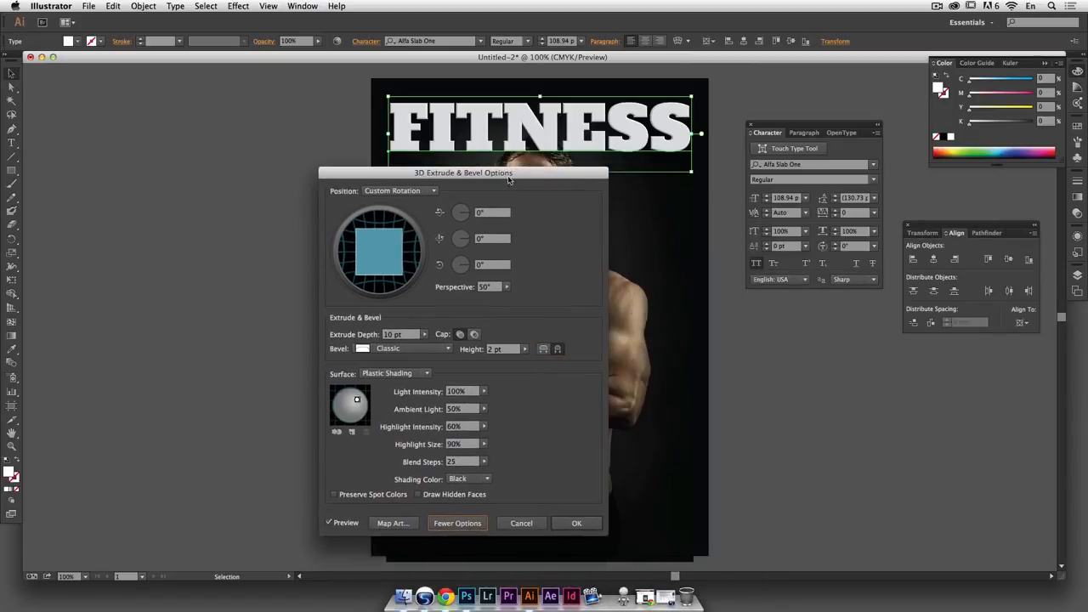
click(425, 375)
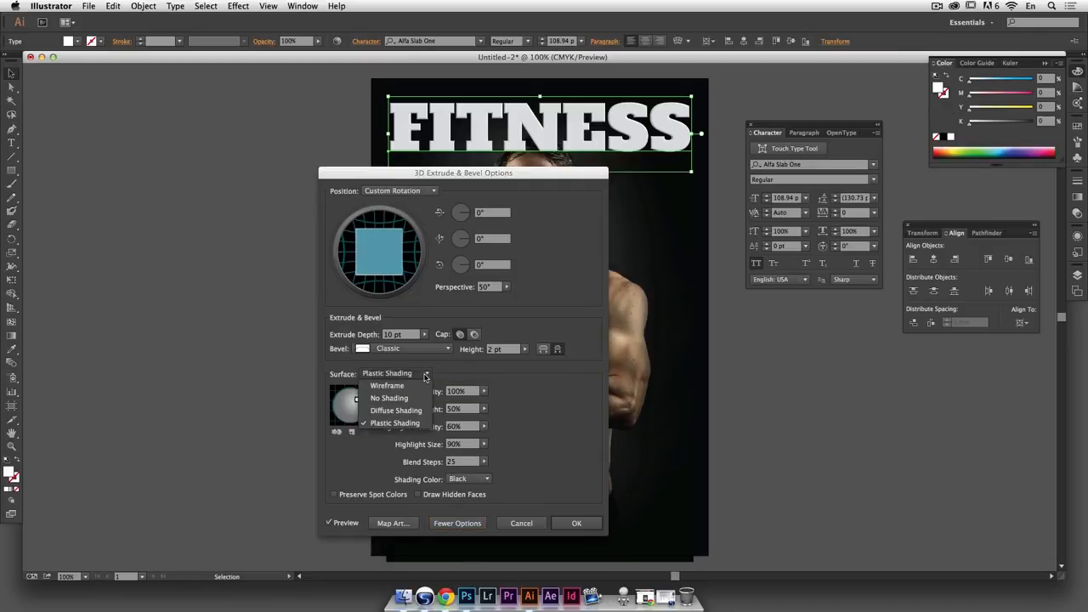
click(417, 410)
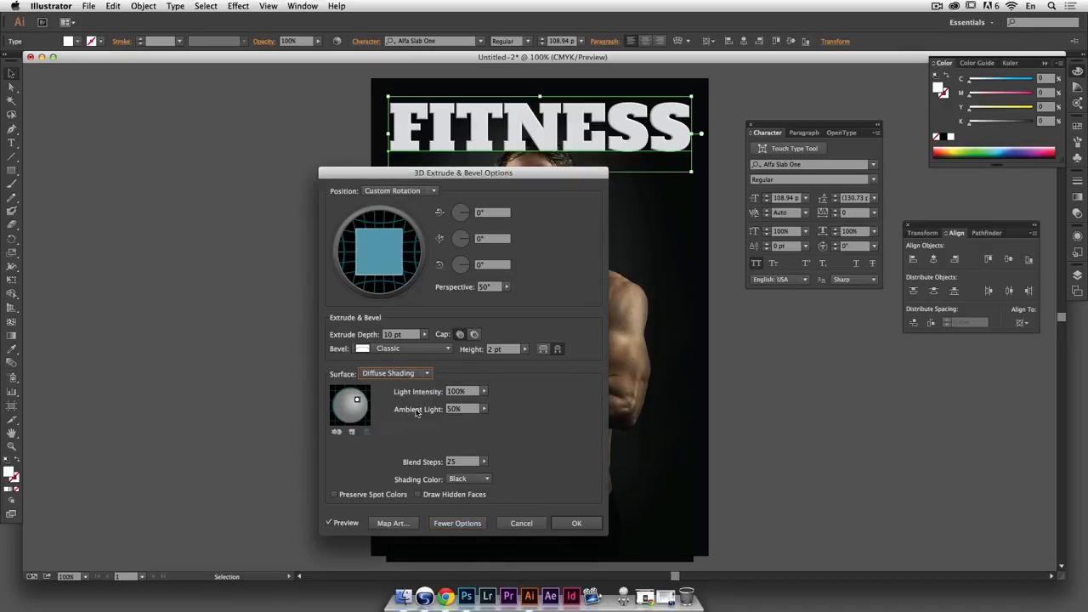
Light the title from both sides by moving the existing light to the sphere's right edge and adding a second one at its left edge
drag(502, 180, 781, 300)
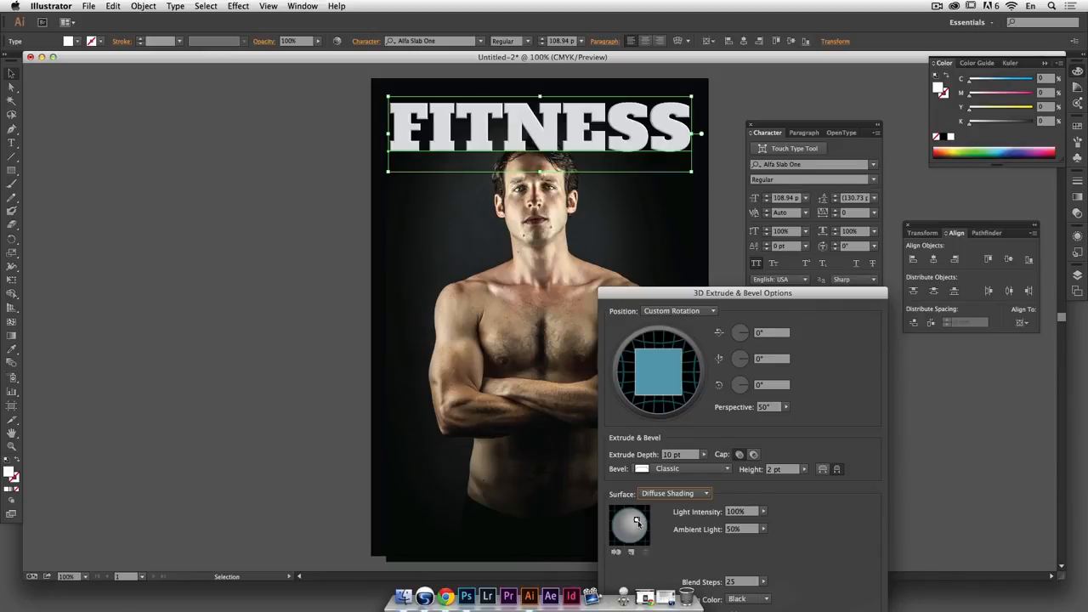
drag(636, 520, 646, 529)
drag(765, 299, 776, 232)
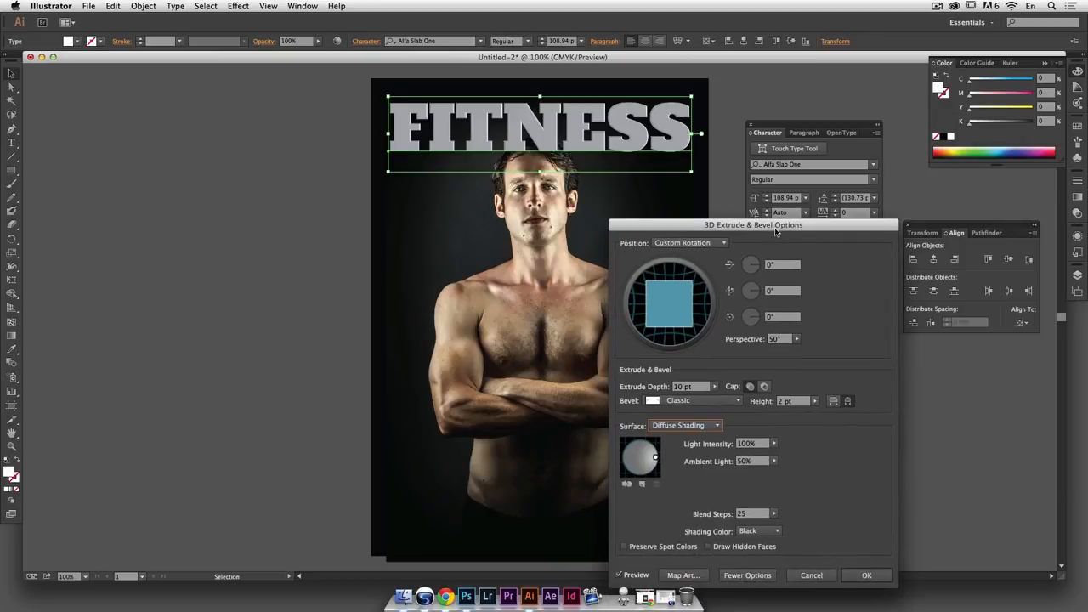
click(642, 484)
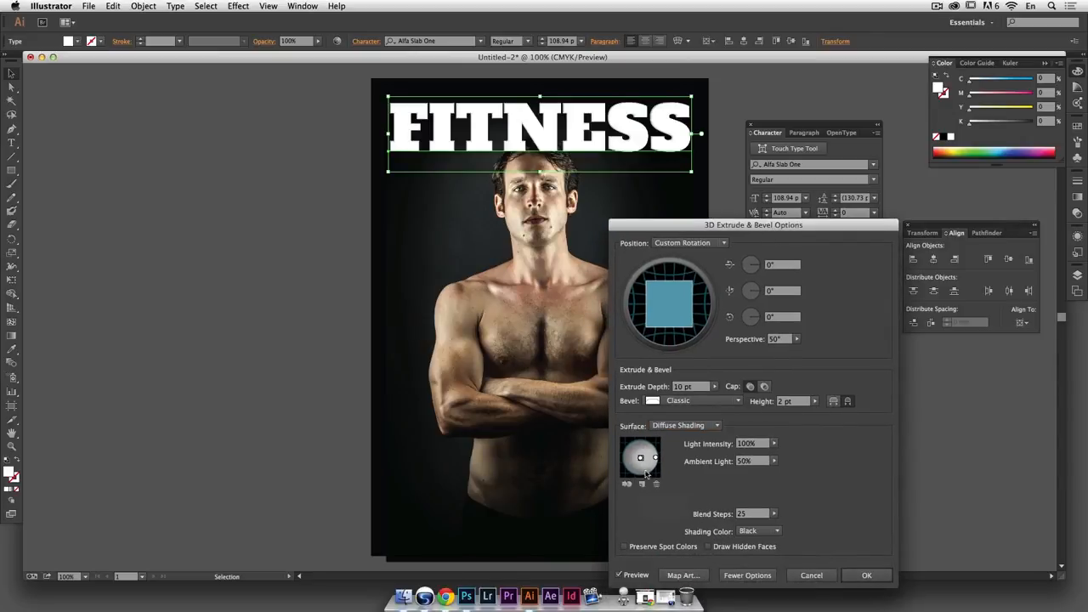
drag(640, 459, 627, 459)
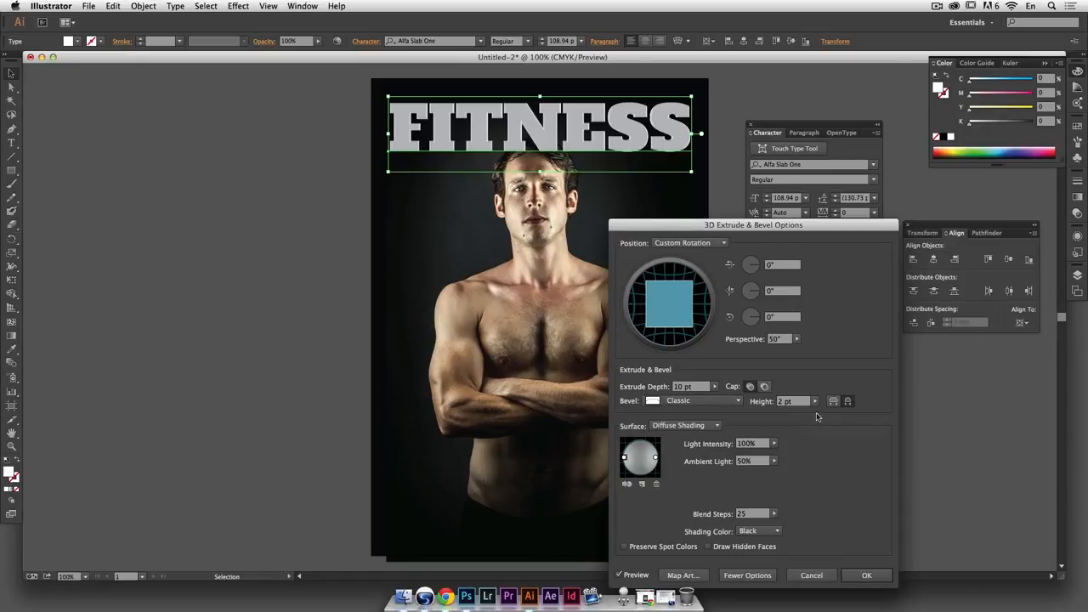
Lower the ambient light of the title's 3D shading to 23%
click(774, 461)
drag(751, 475, 737, 474)
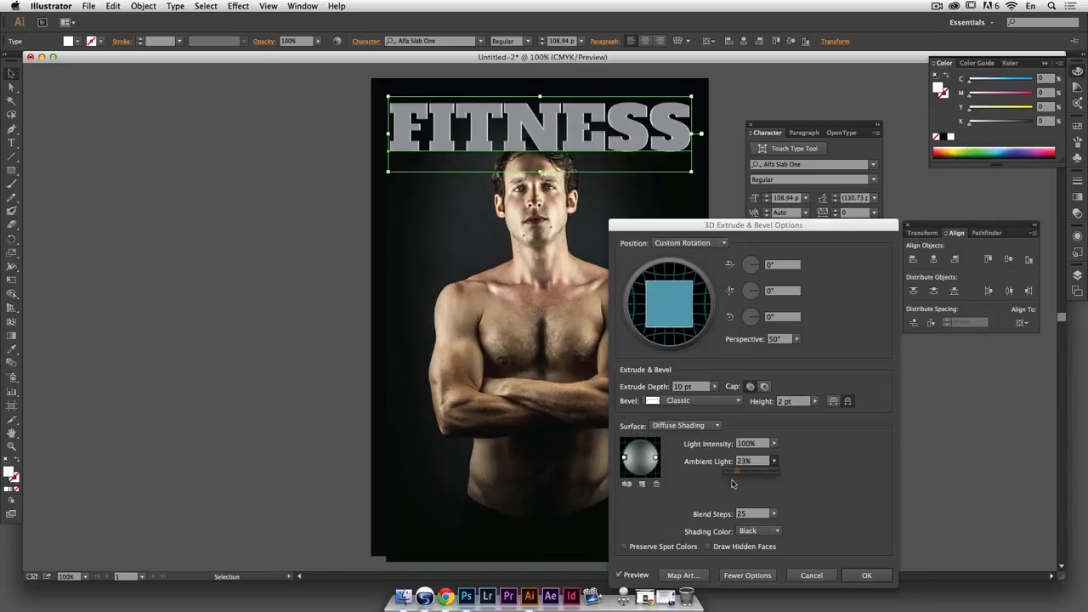
click(840, 459)
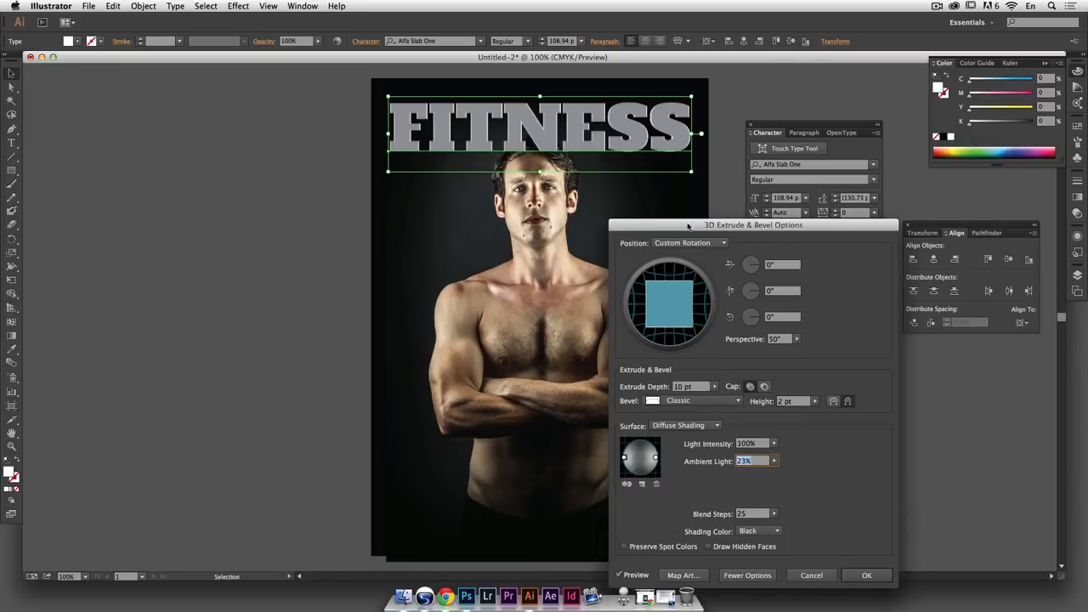
Try an extrude depth of 5 pt on the title and set it back to 10 pt
click(698, 388)
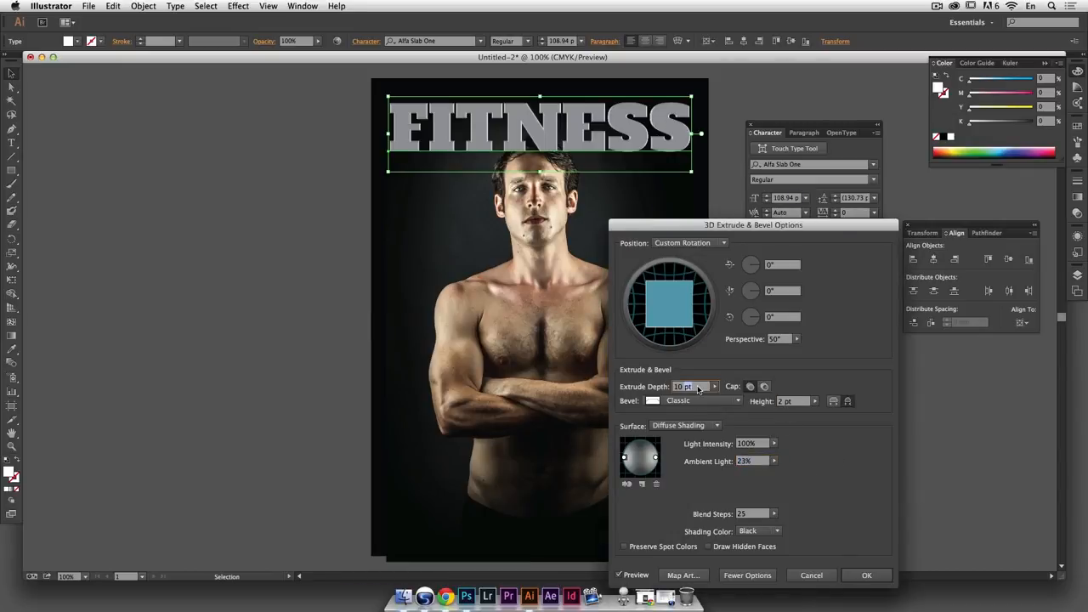
text(5)
key(Tab)
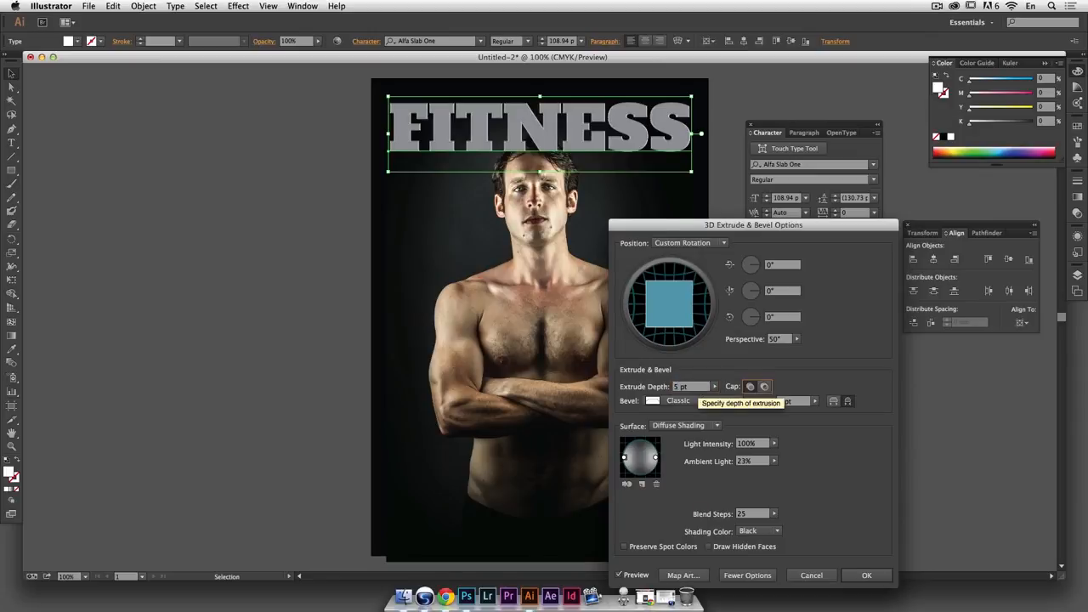
click(695, 389)
text(10)
key(Tab)
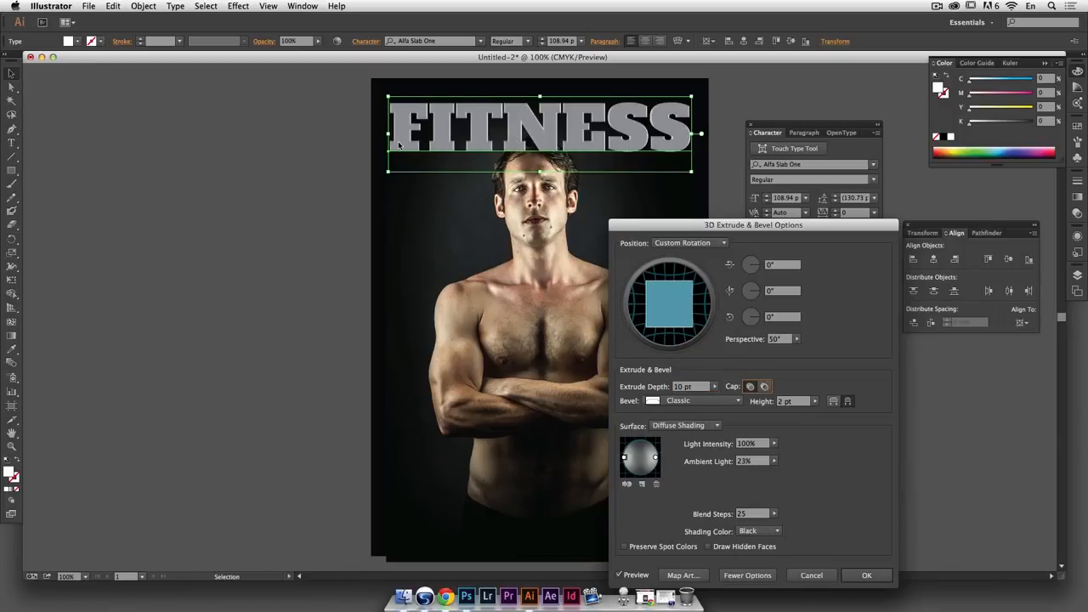
Apply the 3D Extrude & Bevel settings to the FITNESS title and leave nothing selected on the artboard
drag(824, 225, 811, 187)
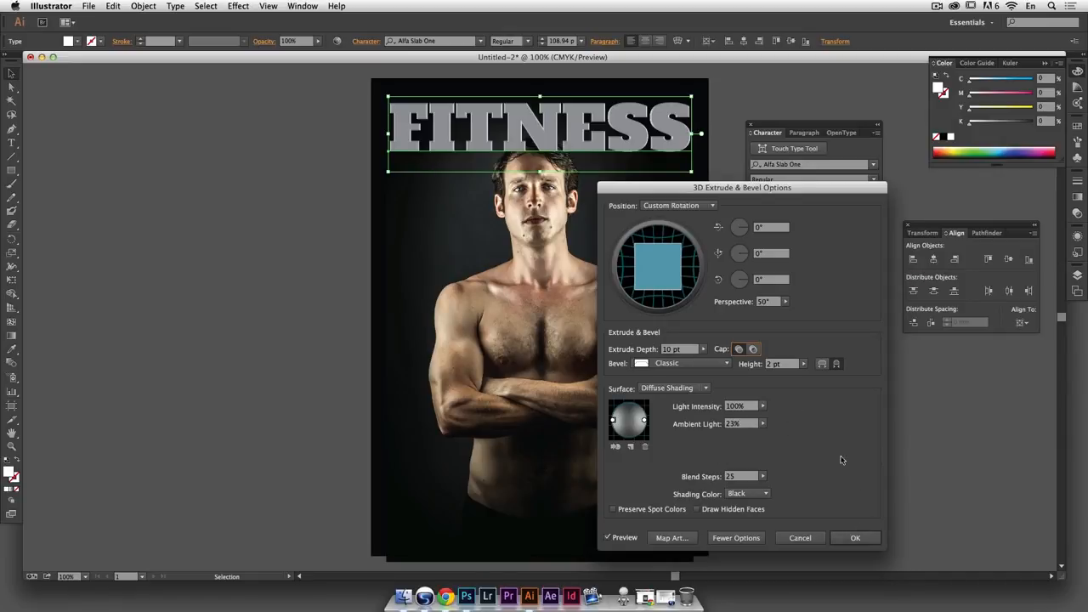
click(873, 539)
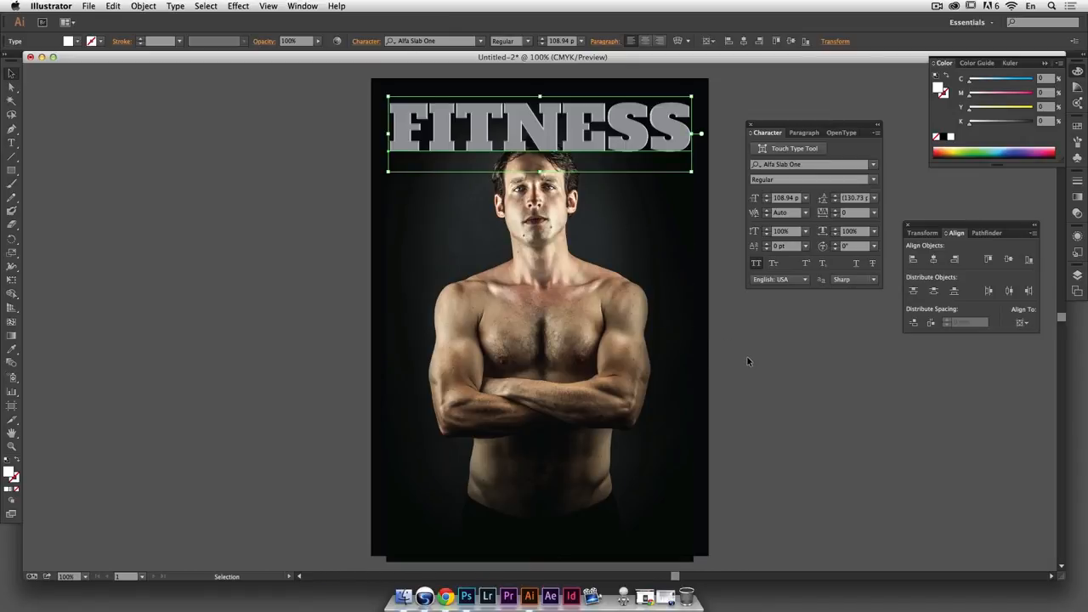
click(532, 214)
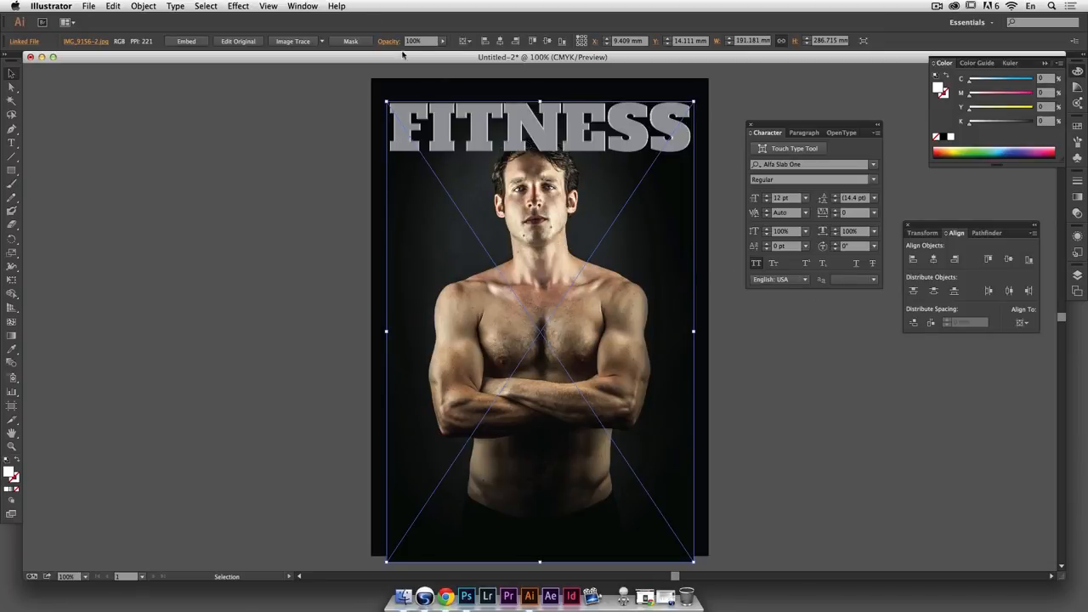
key(super+shift+a)
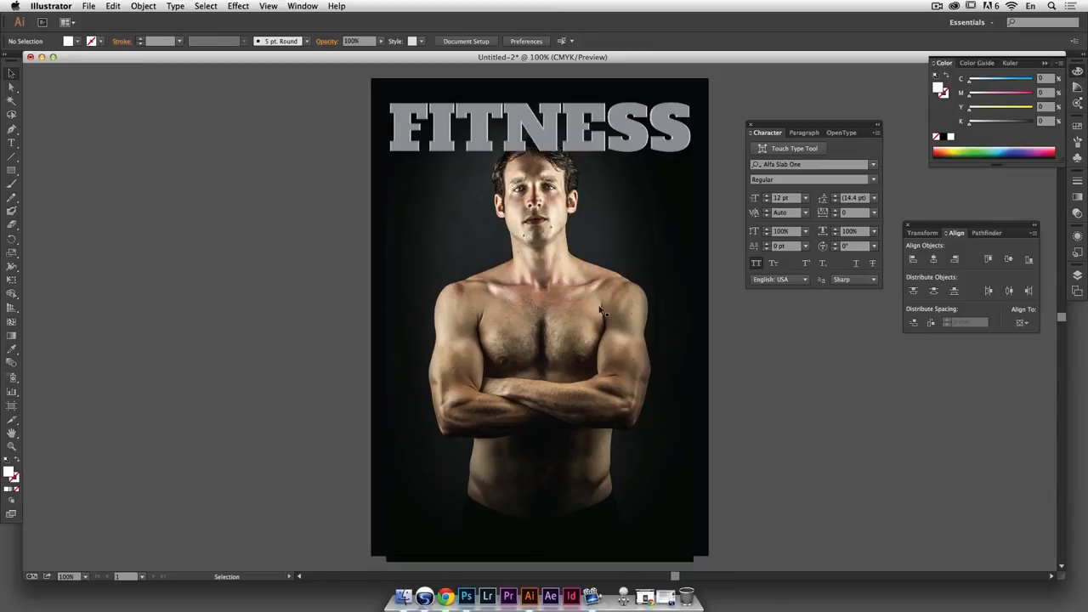
Display the document's linked files and open the original of IMG_9156-2.jpg for editing in Photoshop
click(298, 6)
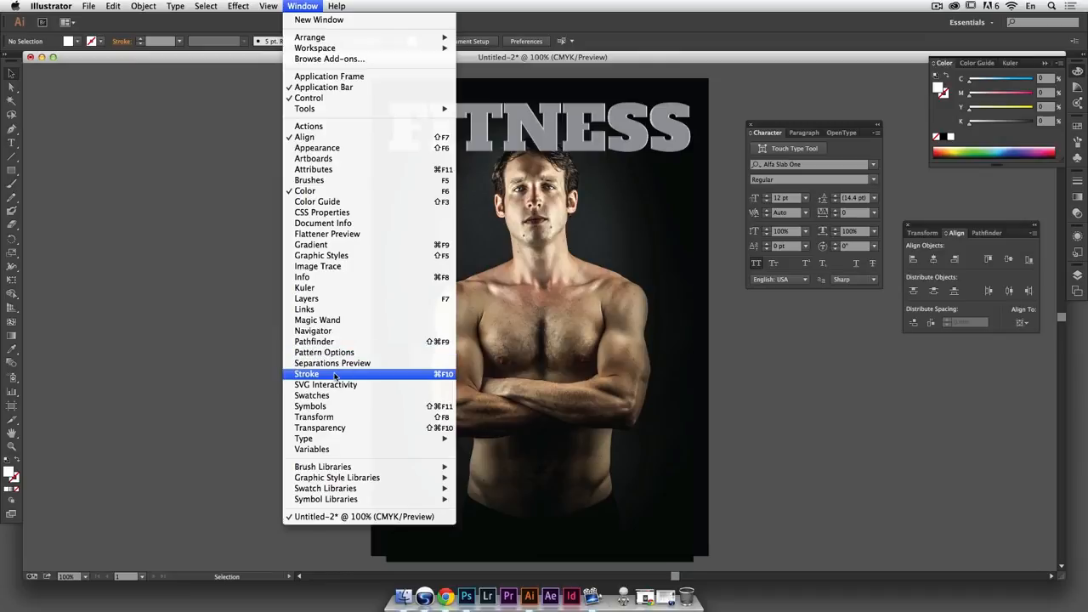
click(336, 310)
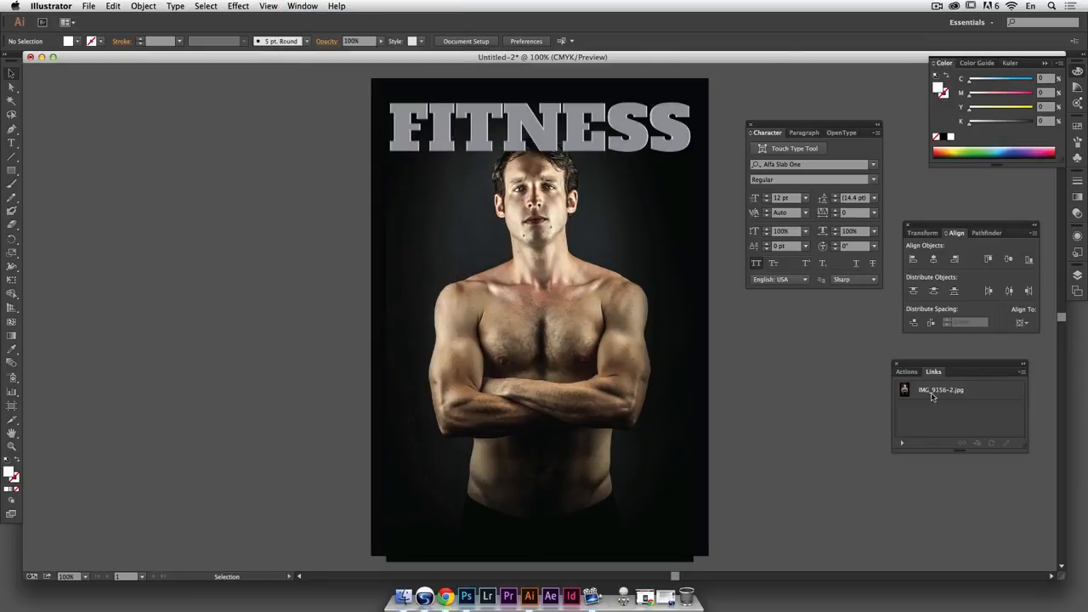
click(977, 393)
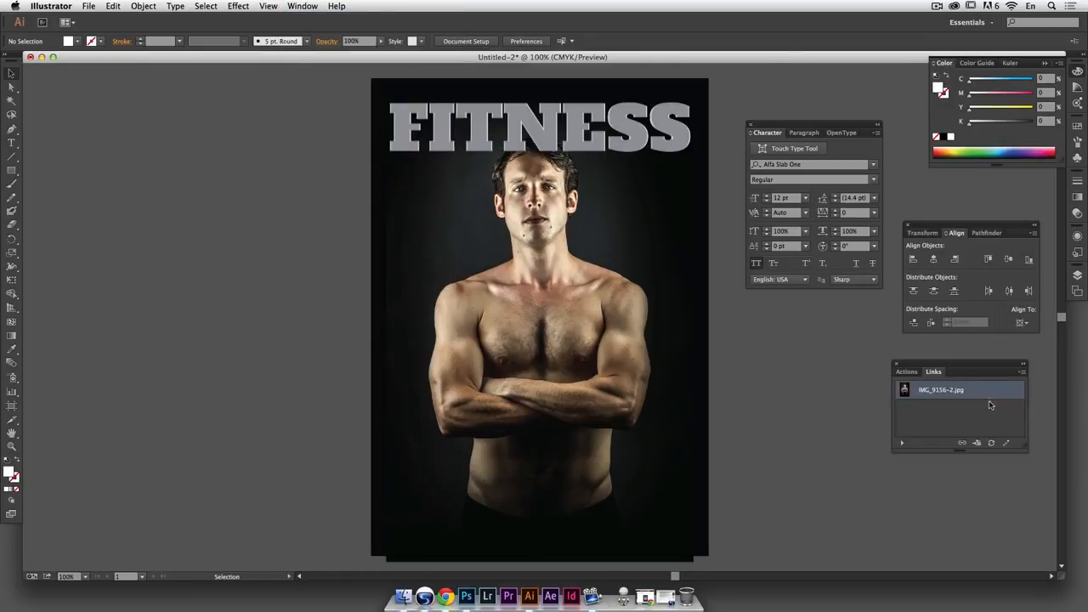
click(1008, 443)
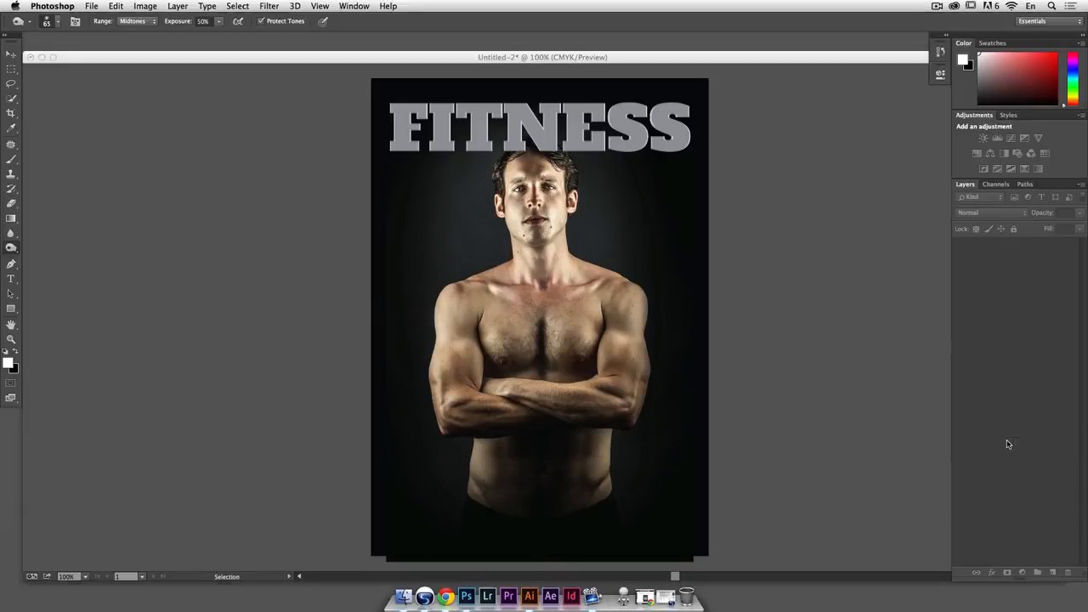
drag(251, 40, 269, 47)
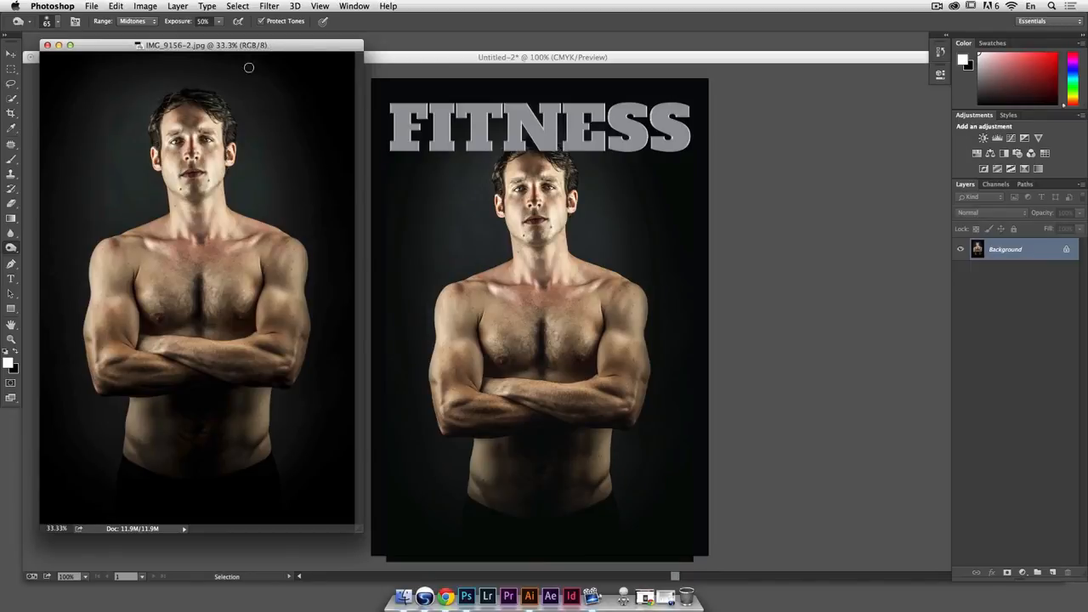
Select the man's hair, face and ears in the photo with the Quick Selection tool, extending the selection over the crown
click(11, 54)
drag(100, 52, 128, 54)
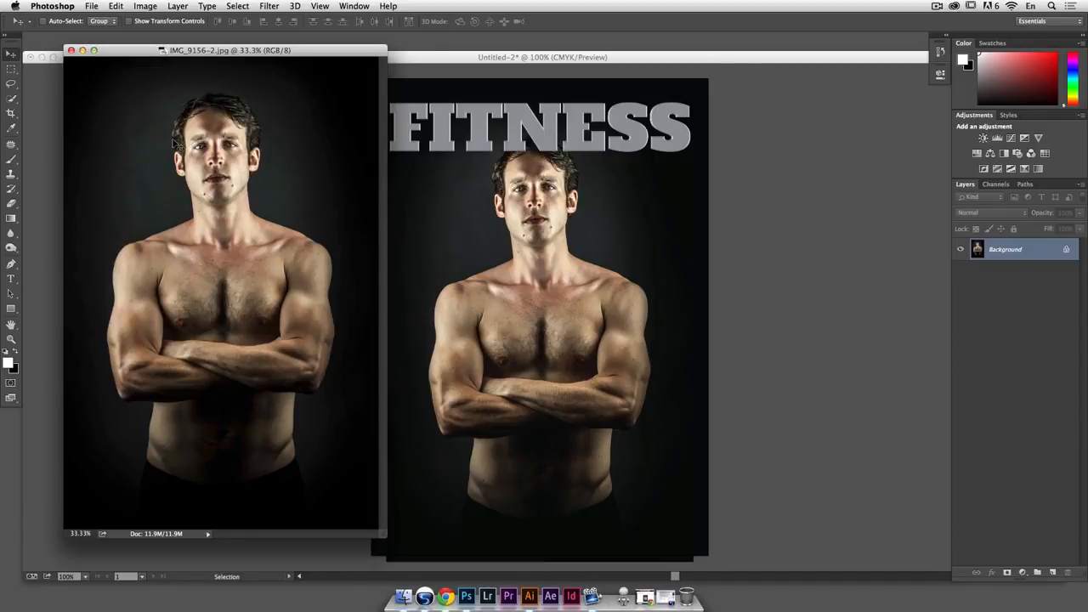
key(super+equal)
key(super+equal)
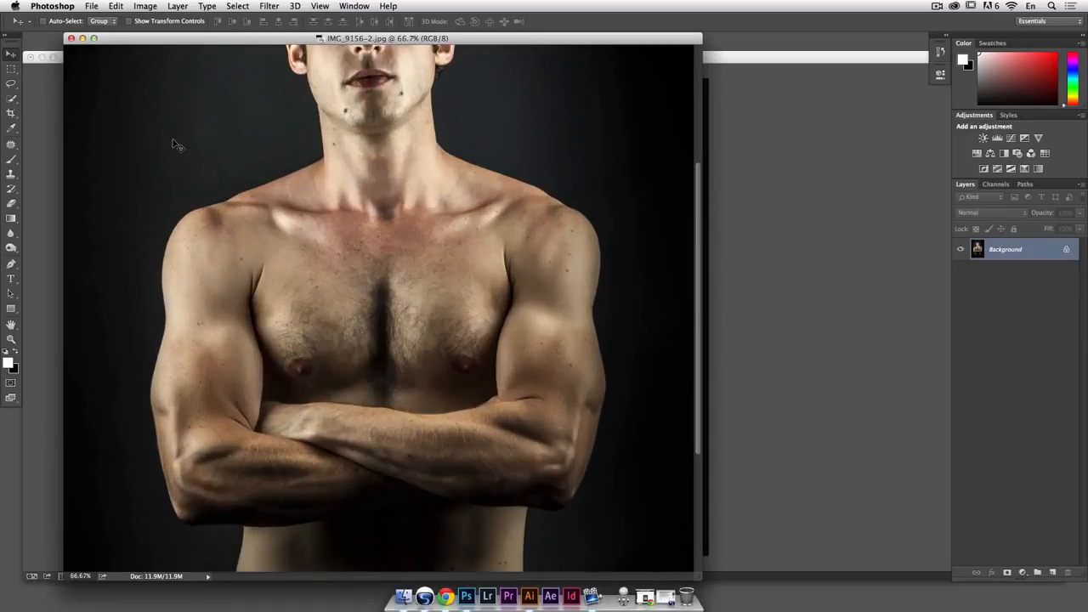
key(super+equal)
key(super+equal)
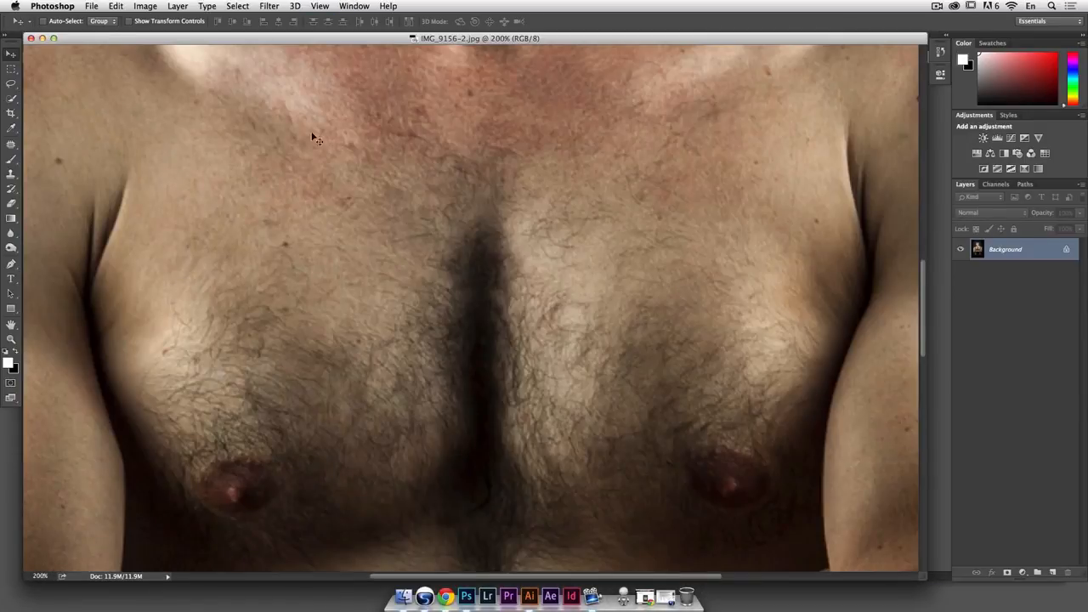
drag(497, 161, 486, 581)
drag(491, 278, 543, 434)
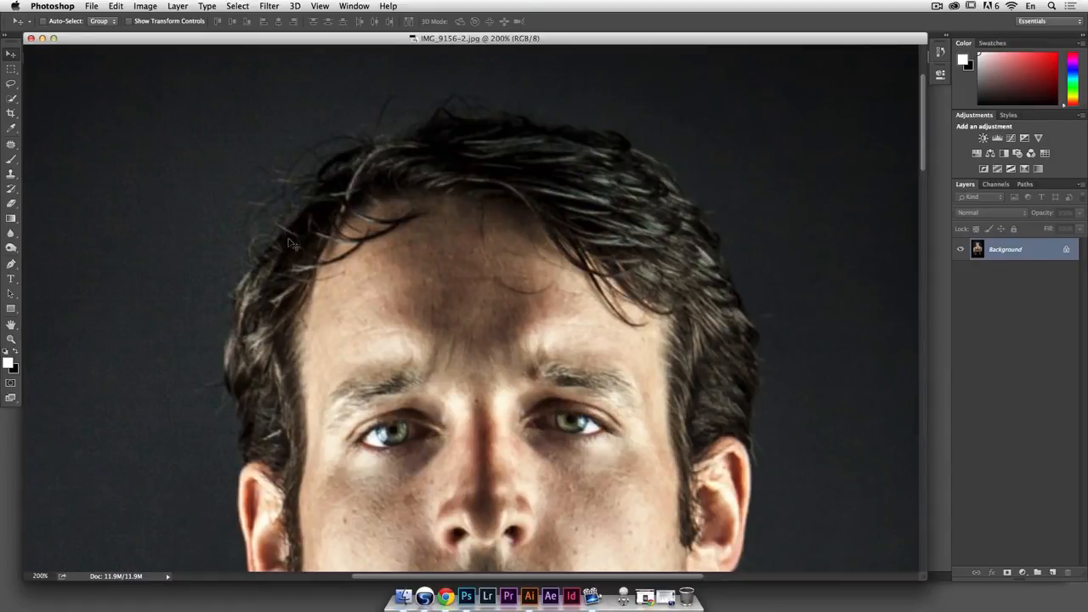
click(12, 101)
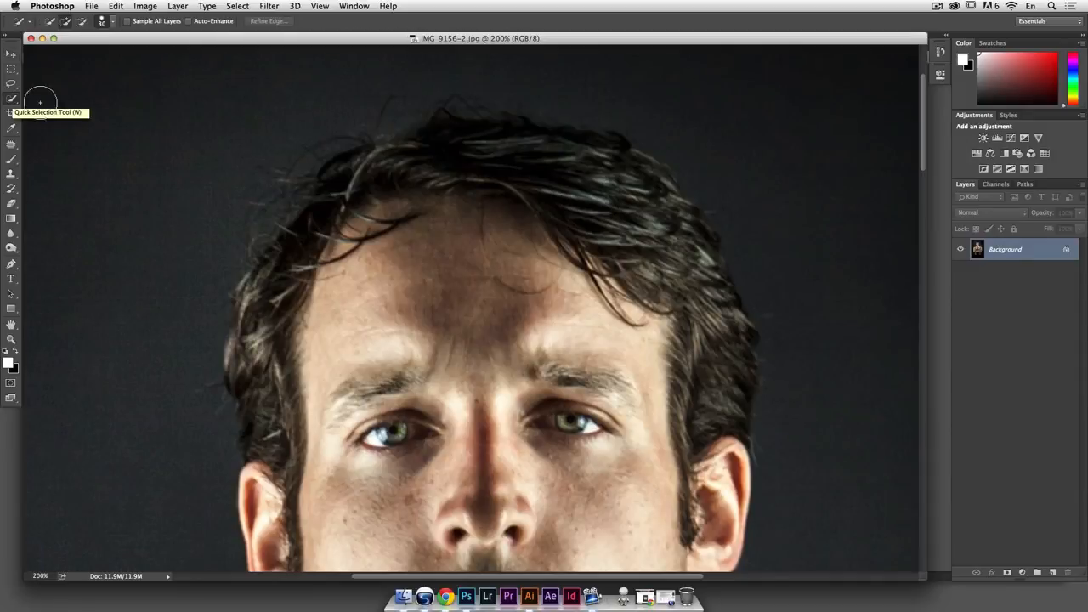
mouse_move(292, 483)
mouse_down()
mouse_move(260, 463)
mouse_move(248, 400)
mouse_move(268, 327)
mouse_move(323, 219)
mouse_move(392, 179)
mouse_move(547, 165)
mouse_move(678, 340)
mouse_up()
drag(707, 456, 712, 510)
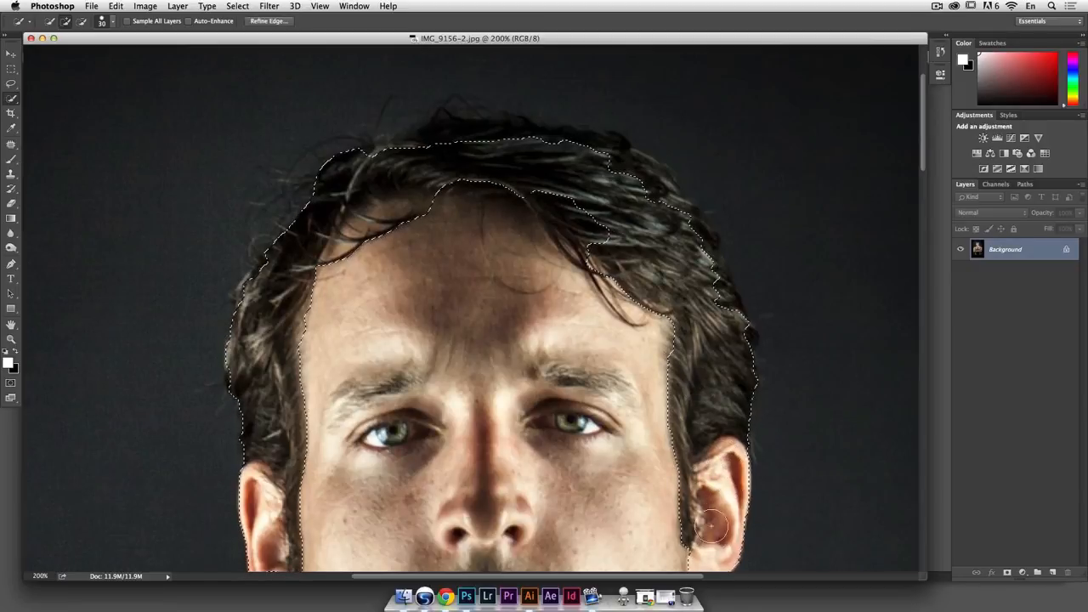
mouse_move(705, 398)
mouse_down()
mouse_move(561, 214)
mouse_move(341, 249)
mouse_move(648, 288)
mouse_move(552, 373)
mouse_move(687, 432)
mouse_move(495, 406)
mouse_move(357, 412)
mouse_move(301, 463)
mouse_move(592, 435)
mouse_move(662, 500)
mouse_move(552, 501)
mouse_move(627, 282)
mouse_up()
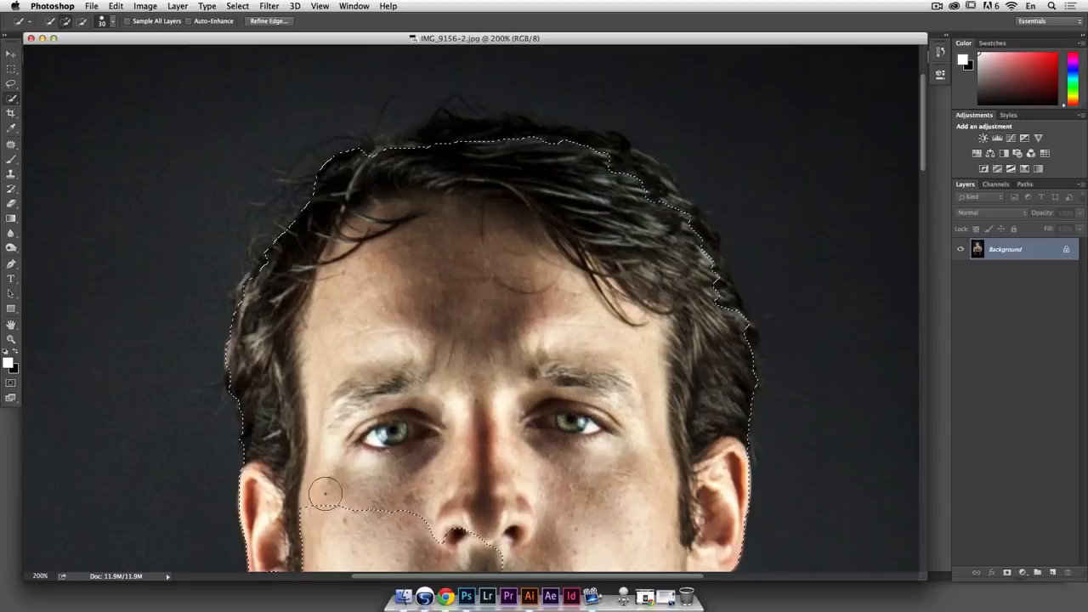
mouse_move(389, 168)
mouse_down()
mouse_move(480, 143)
mouse_move(632, 174)
mouse_up()
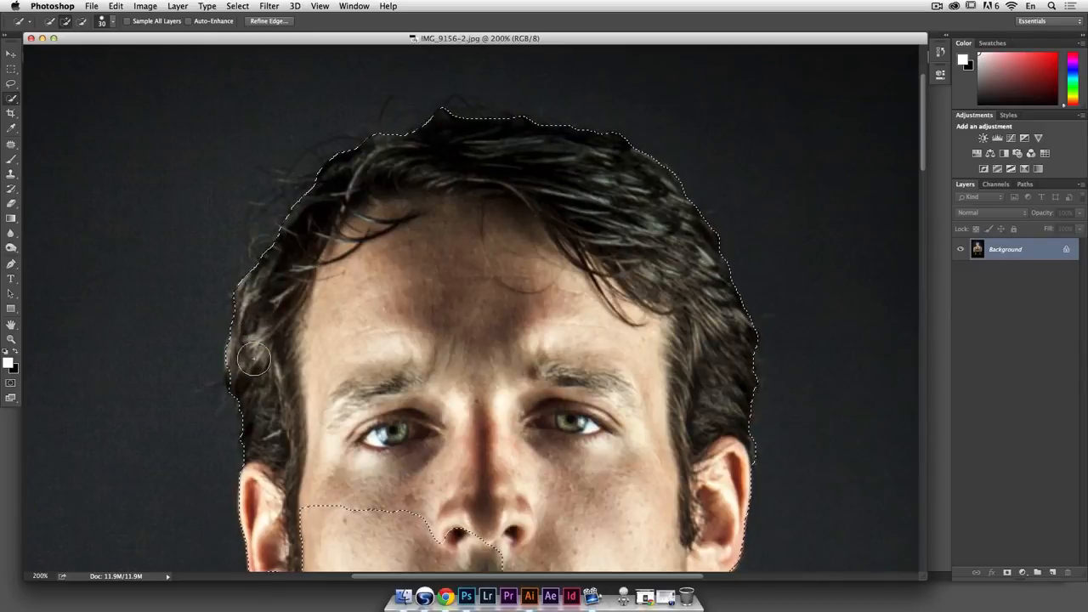
Start Refine Edge on the head selection and set the edge detection radius to 24.2 px
click(266, 21)
drag(655, 125, 816, 173)
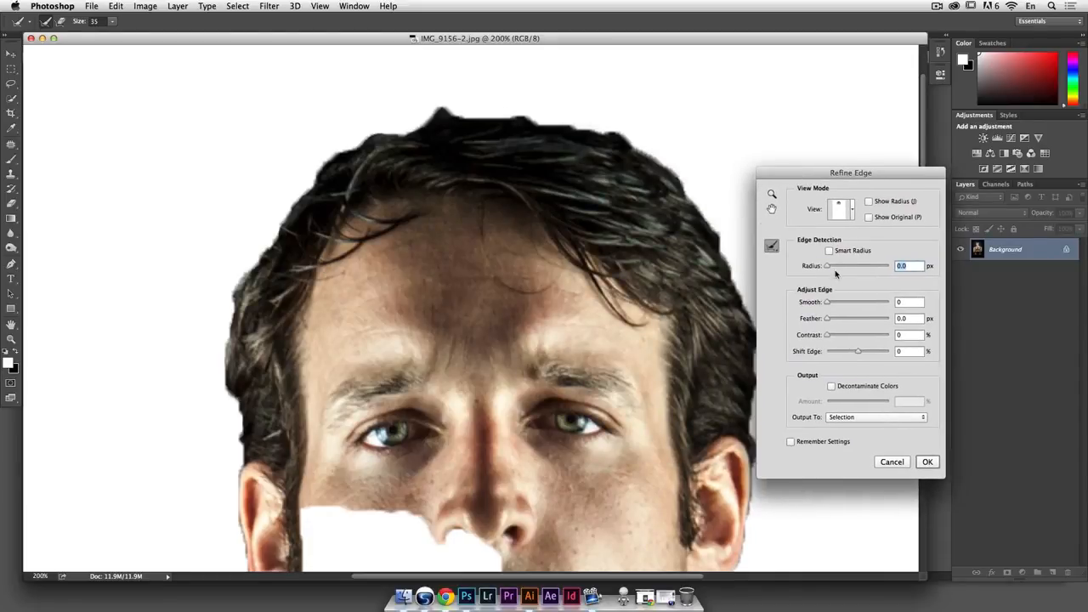
drag(838, 268, 857, 269)
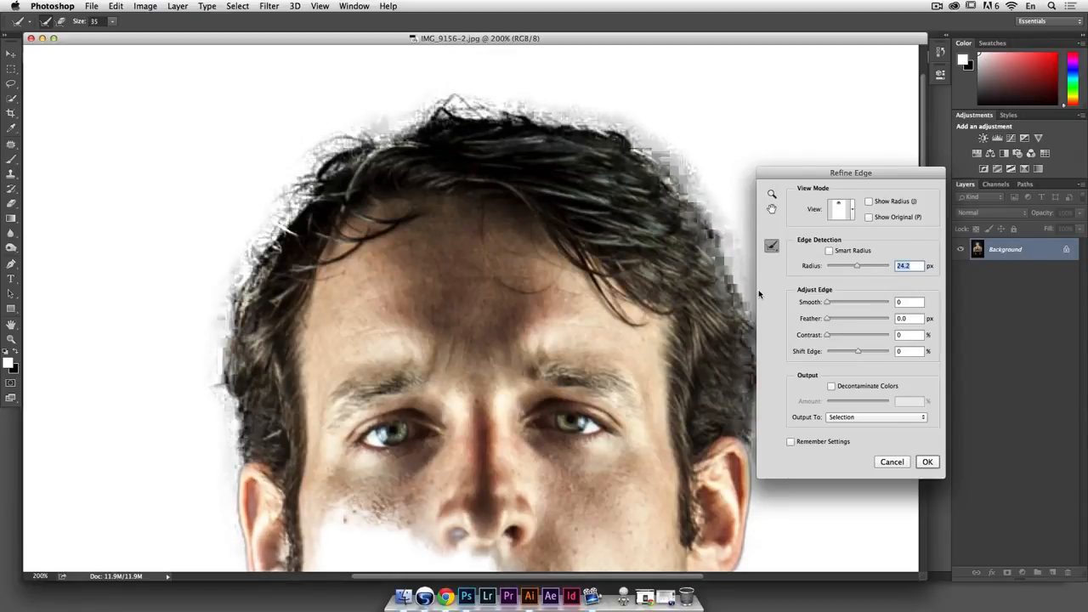
Try the Smooth adjustment and a Shift Edge of -11% on the selection, and set both back to 0
click(832, 303)
drag(831, 304, 820, 304)
drag(857, 353, 856, 351)
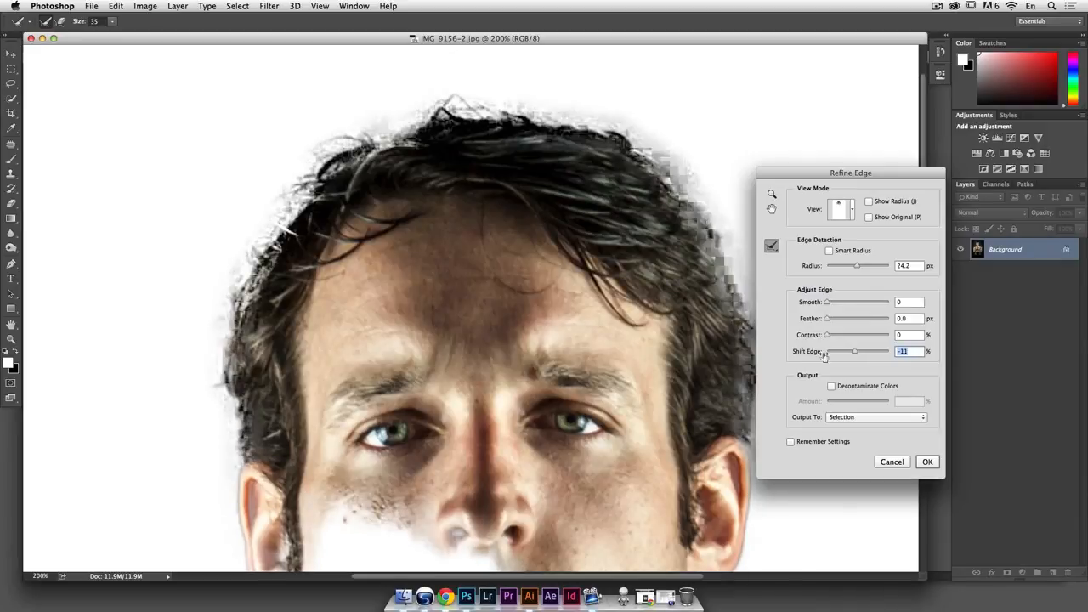
text(0)
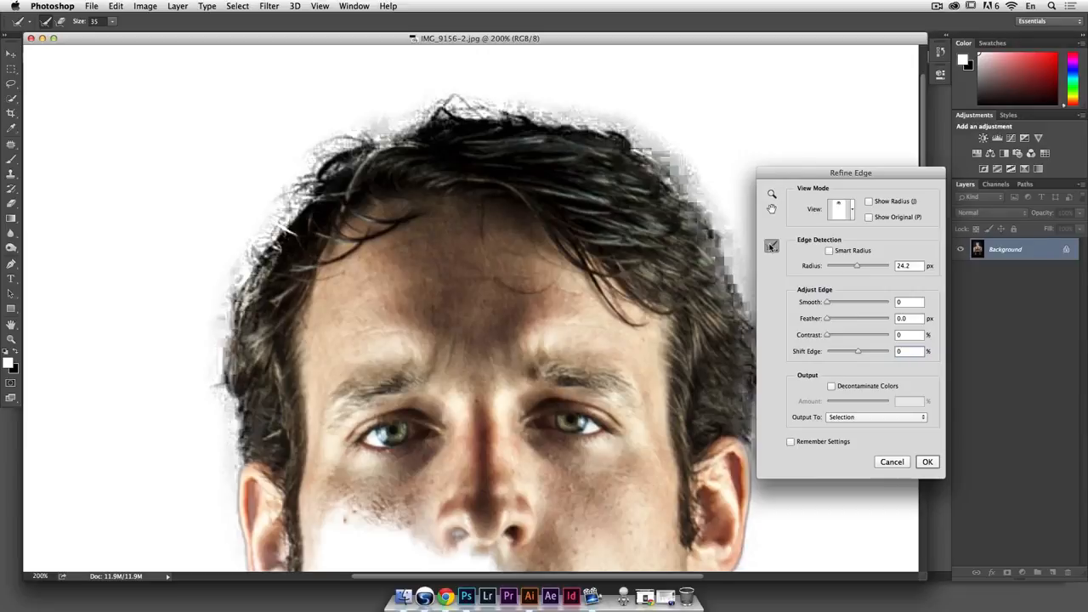
Brush the refine radius along the hair's upper outline and erase the refinement from the solid hair inside it
mouse_move(650, 181)
mouse_down()
mouse_move(621, 157)
mouse_move(623, 117)
mouse_move(398, 103)
mouse_move(299, 176)
mouse_move(242, 259)
mouse_move(293, 195)
mouse_move(389, 130)
mouse_move(382, 150)
mouse_move(314, 160)
mouse_up()
mouse_move(466, 92)
mouse_down()
mouse_move(498, 89)
mouse_move(639, 140)
mouse_move(710, 238)
mouse_move(735, 302)
mouse_up()
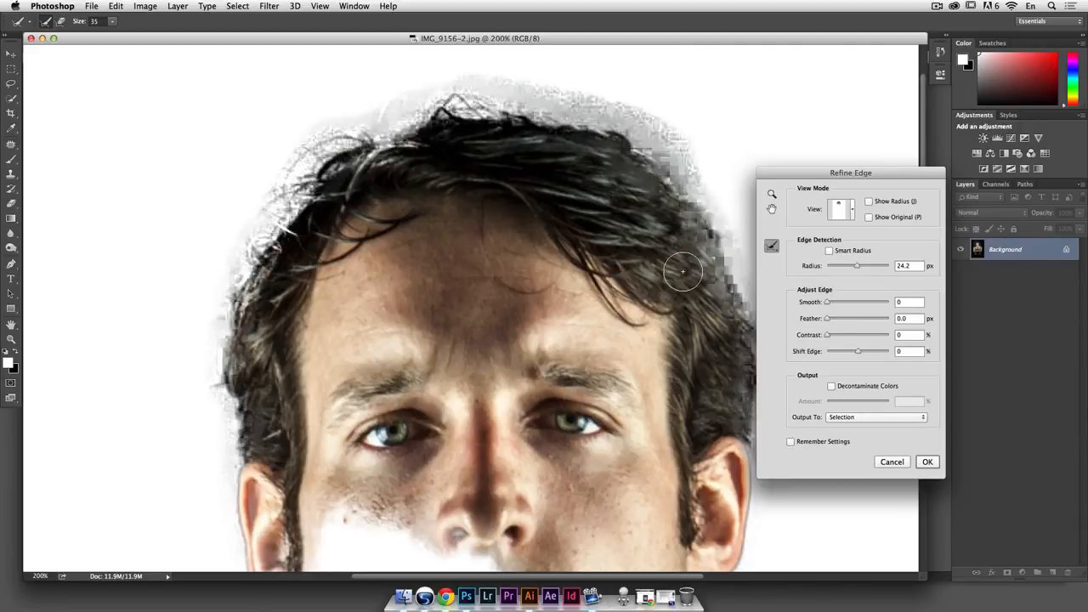
key(alt)
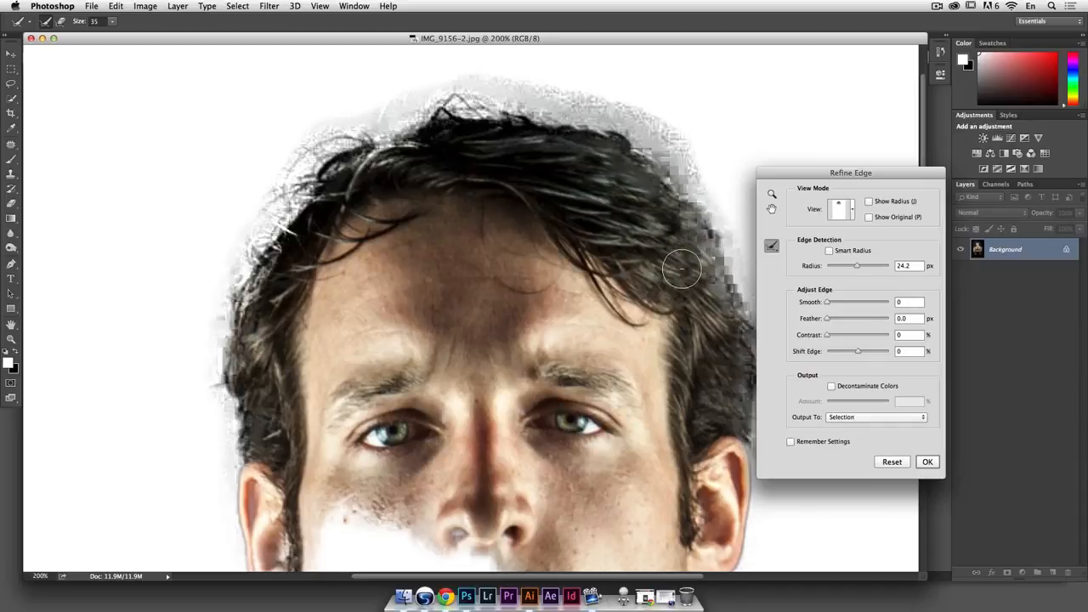
mouse_move(673, 236)
mouse_down()
mouse_move(610, 170)
mouse_move(523, 156)
mouse_up()
mouse_move(719, 333)
mouse_down()
mouse_move(691, 259)
mouse_move(659, 204)
mouse_move(644, 201)
mouse_up()
drag(511, 161, 352, 175)
mouse_move(449, 159)
mouse_down()
mouse_move(353, 193)
mouse_move(288, 255)
mouse_up()
drag(315, 202, 268, 273)
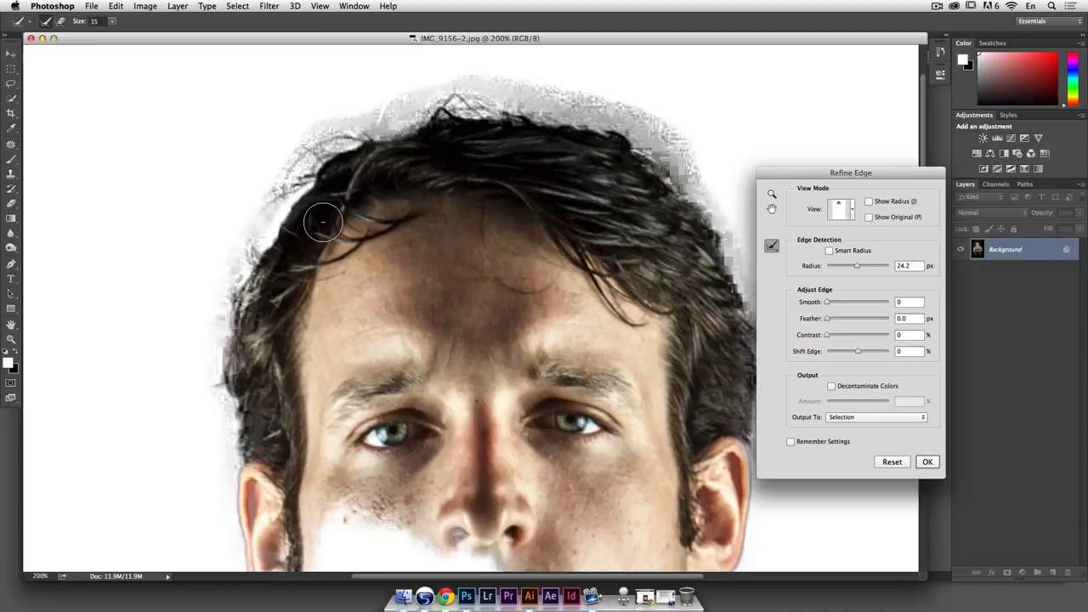
Brush the refine radius down the left side of the hair and over the crown, and apply the refined selection
mouse_move(311, 178)
mouse_down()
mouse_move(239, 257)
mouse_move(202, 316)
mouse_up()
mouse_move(231, 271)
mouse_down()
mouse_move(216, 334)
mouse_move(221, 387)
mouse_up()
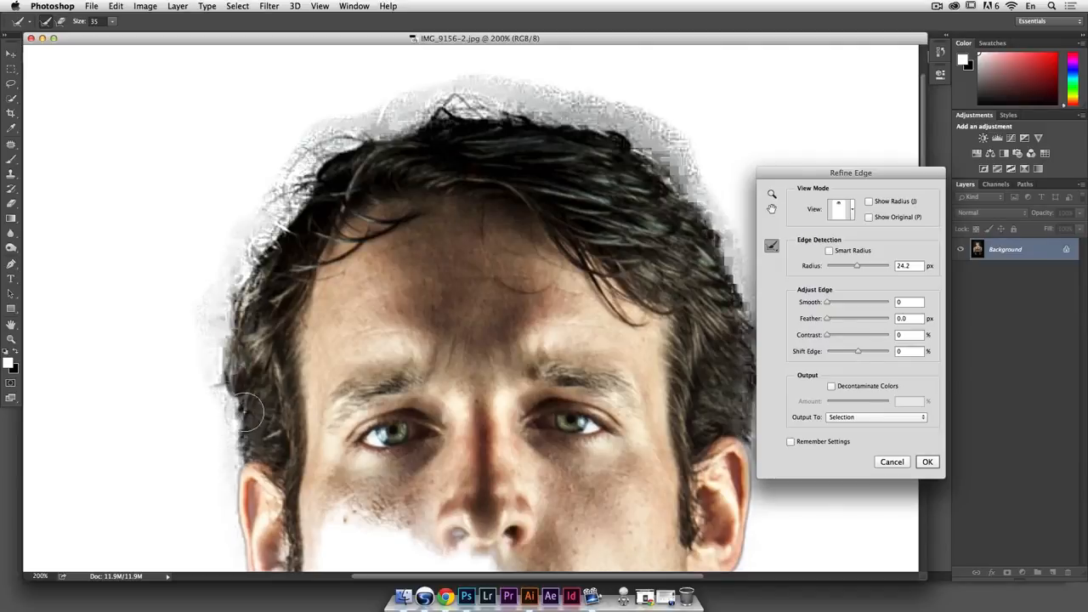
mouse_move(472, 102)
mouse_down()
mouse_move(424, 103)
mouse_move(533, 113)
mouse_move(421, 104)
mouse_up()
click(926, 462)
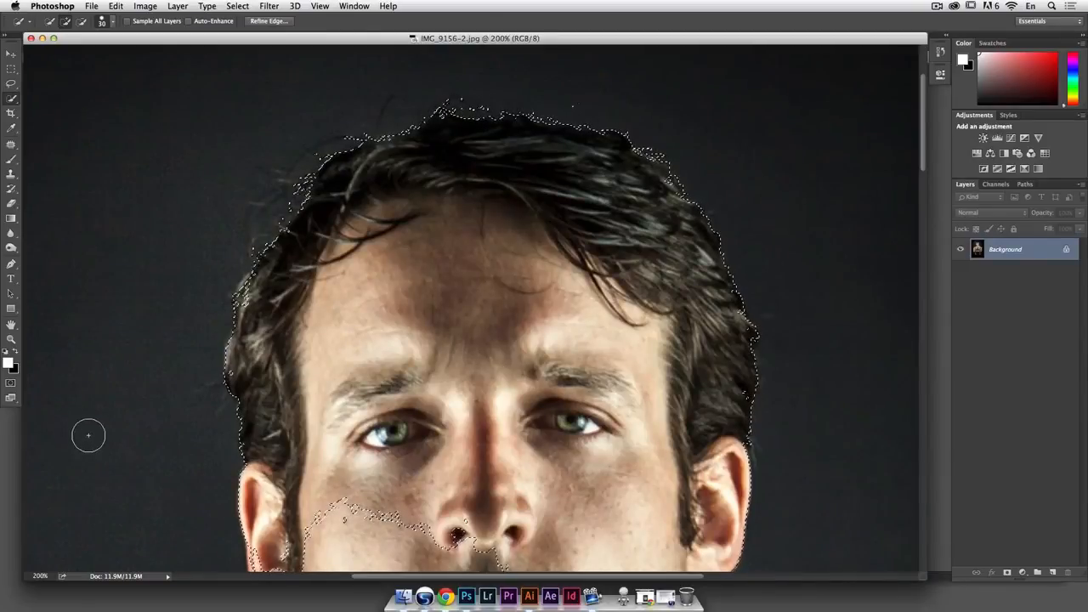
Inspect the head selection as a standalone black-and-white quick mask, and return to the normal selection and layer list
click(11, 384)
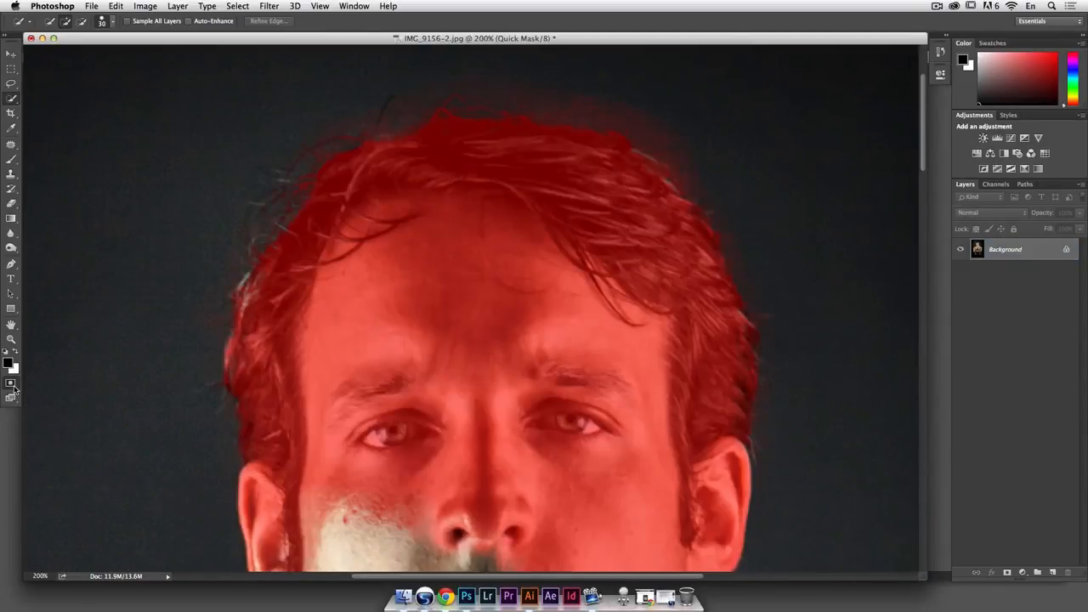
click(996, 184)
click(959, 201)
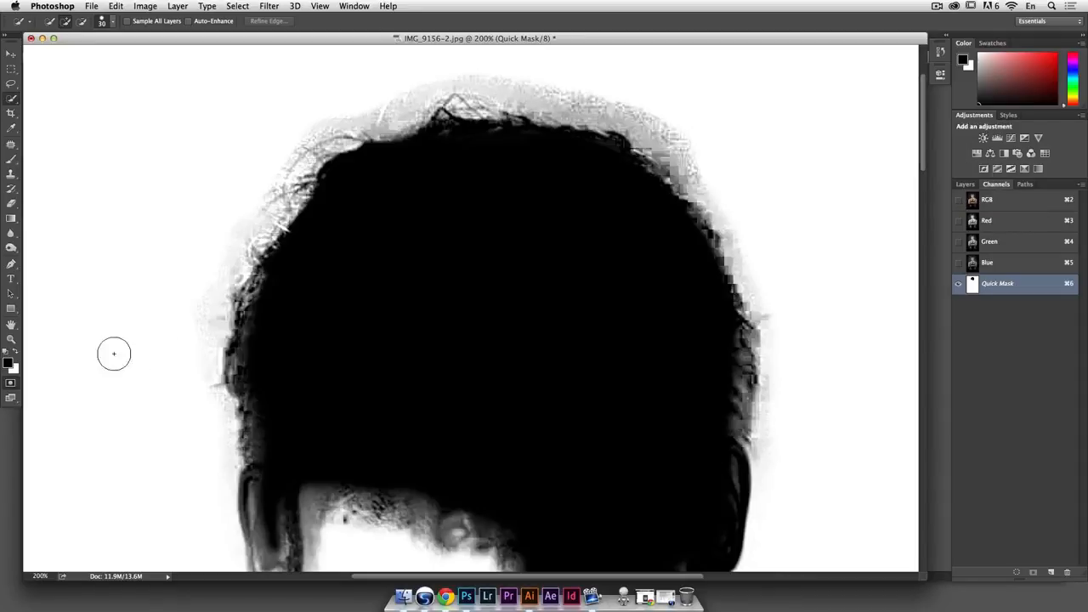
click(9, 384)
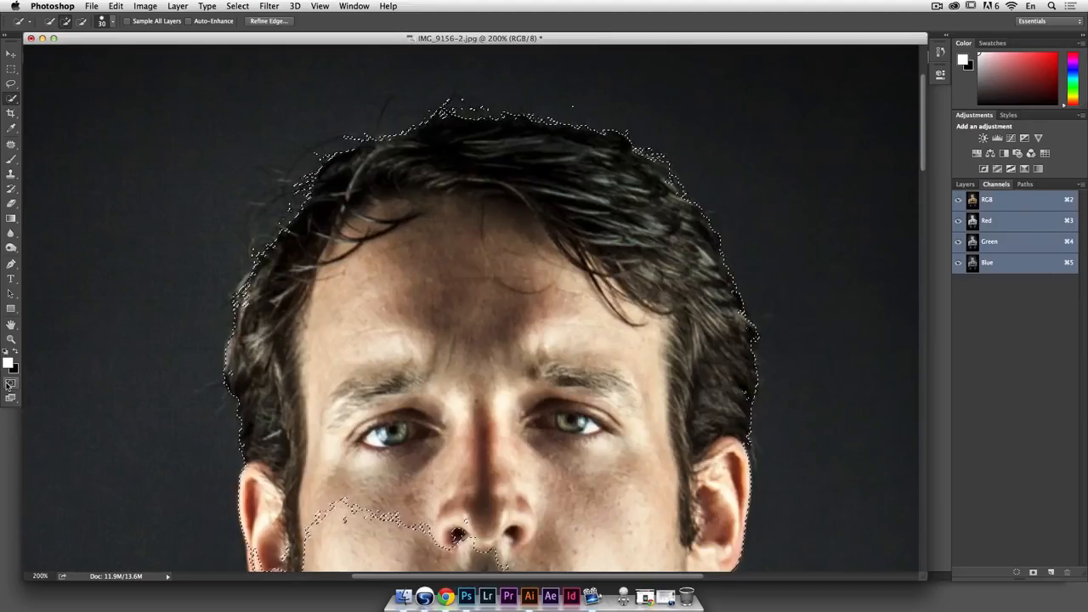
click(965, 185)
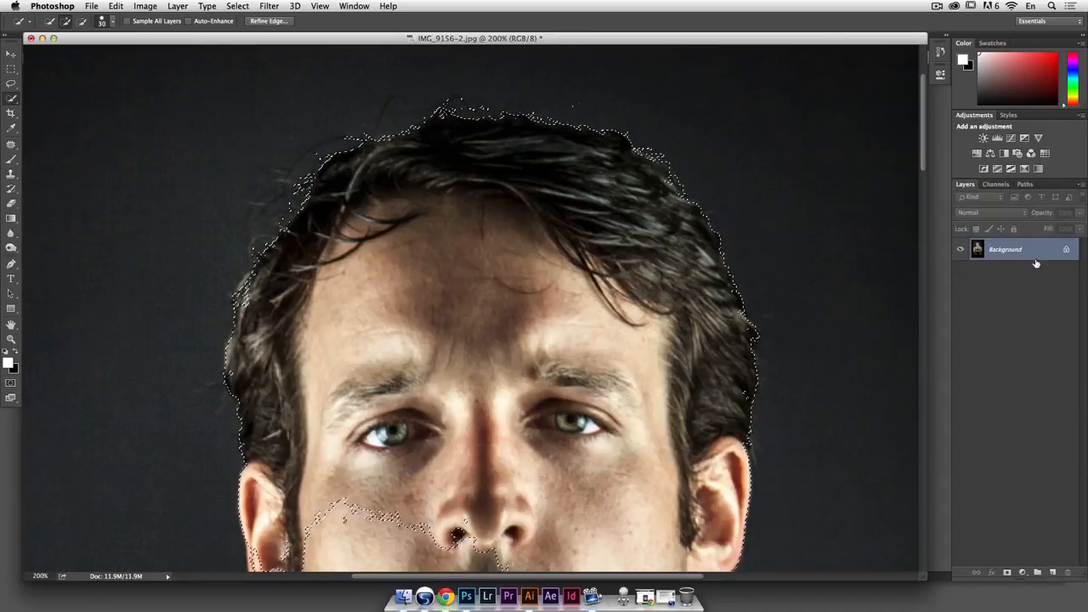
Duplicate the Background layer, mask the copy with the head selection and hide the original Background
drag(1038, 253, 1053, 573)
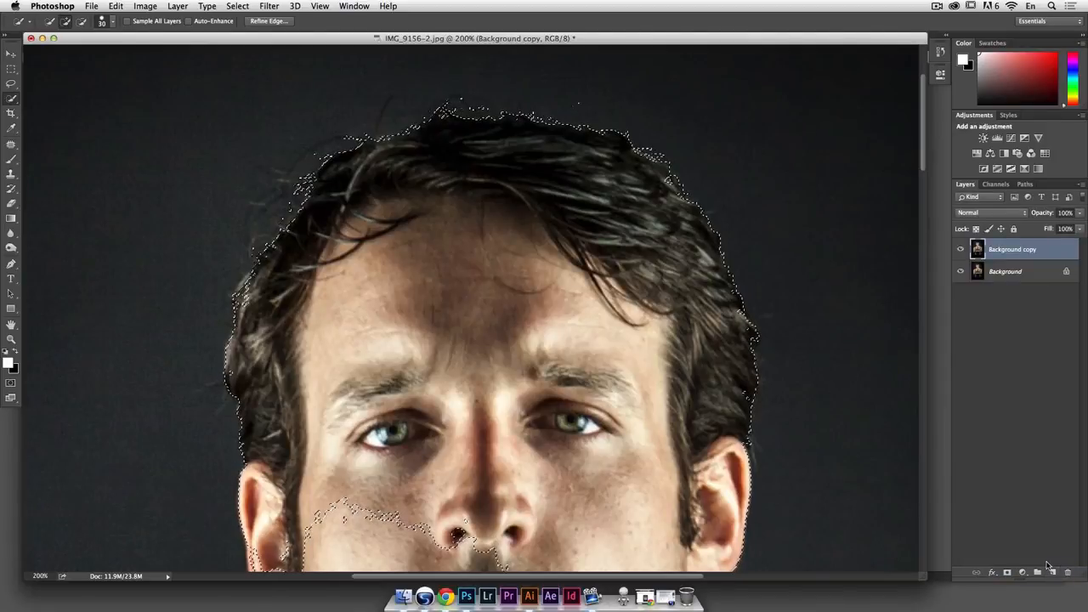
click(1007, 573)
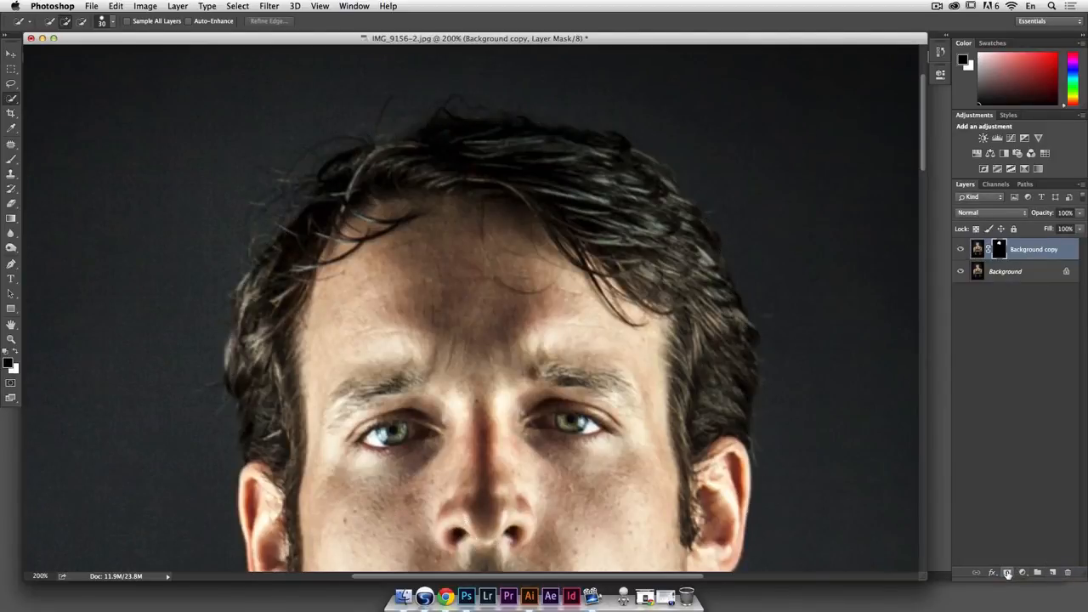
click(961, 272)
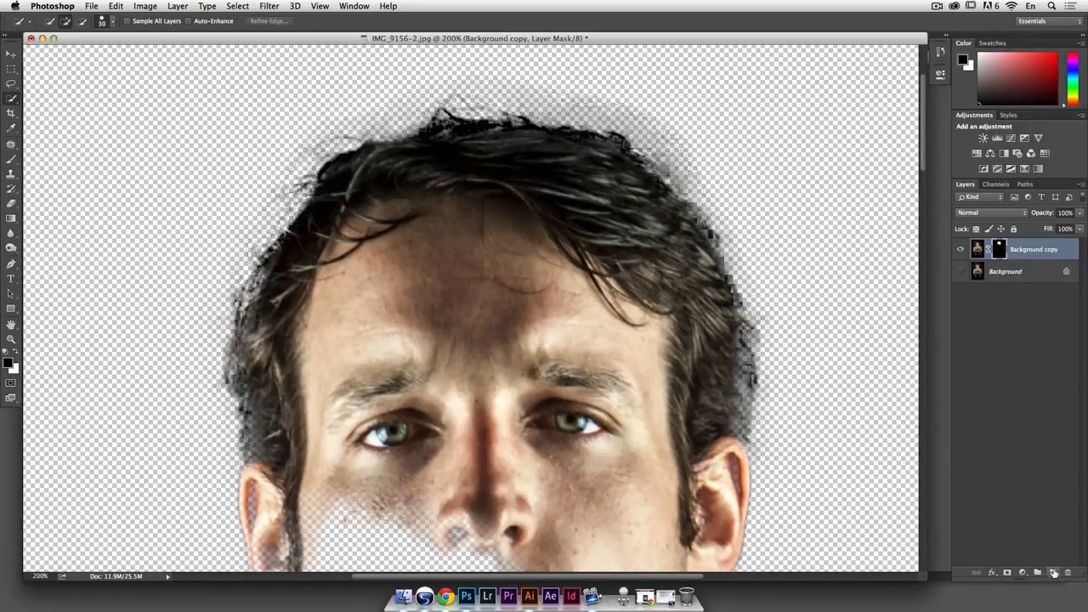
Add a new layer beneath the masked head layer and fill it with white
click(1055, 574)
drag(1026, 250, 1021, 277)
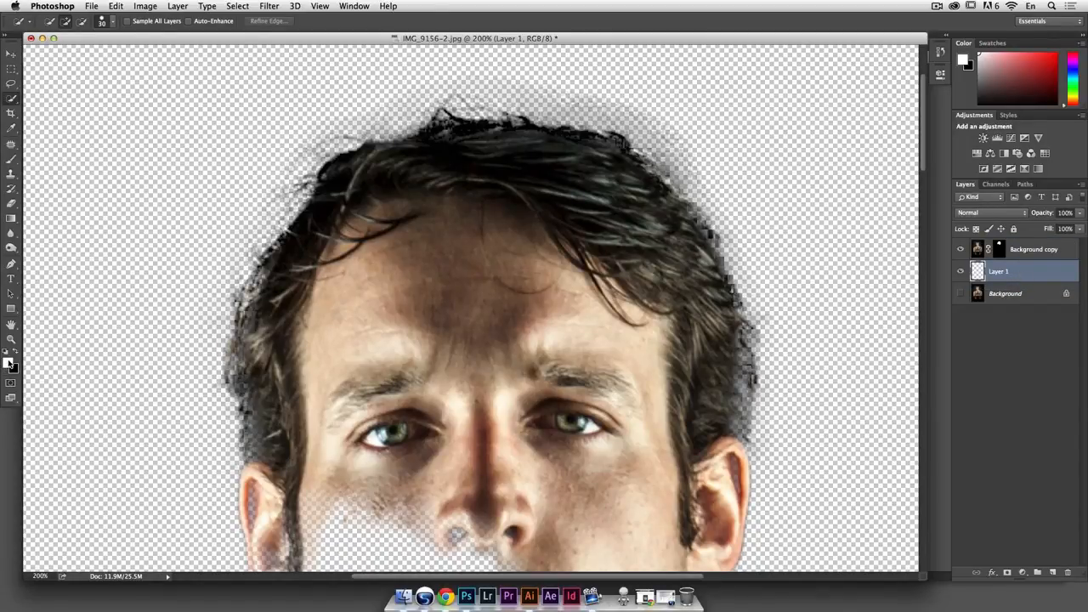
key(alt+BackSpace)
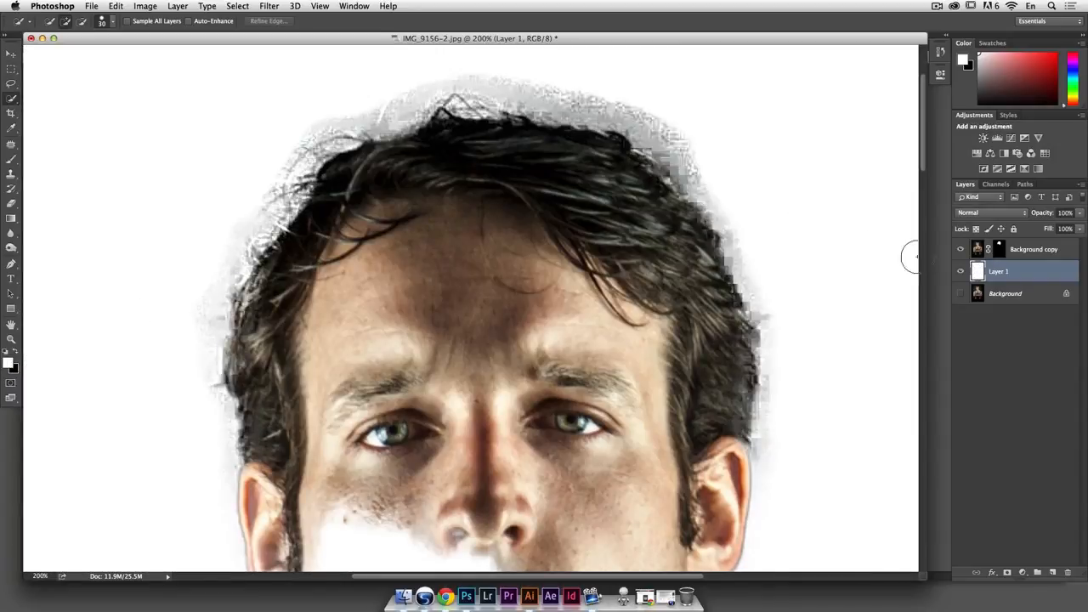
Burn away the grey halo around the hair on the Background copy layer's mask
click(998, 248)
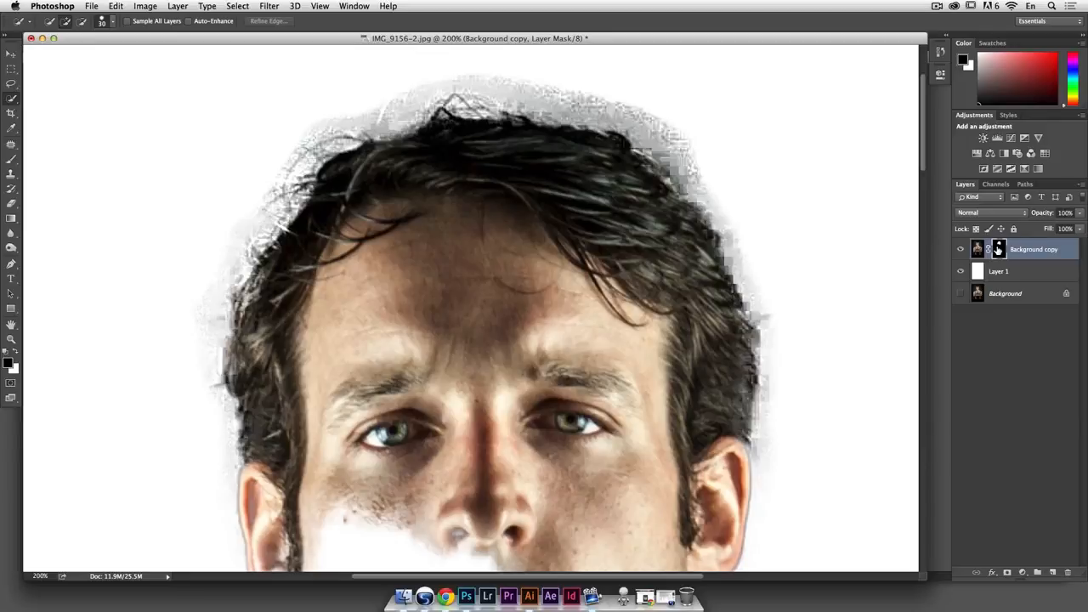
click(978, 249)
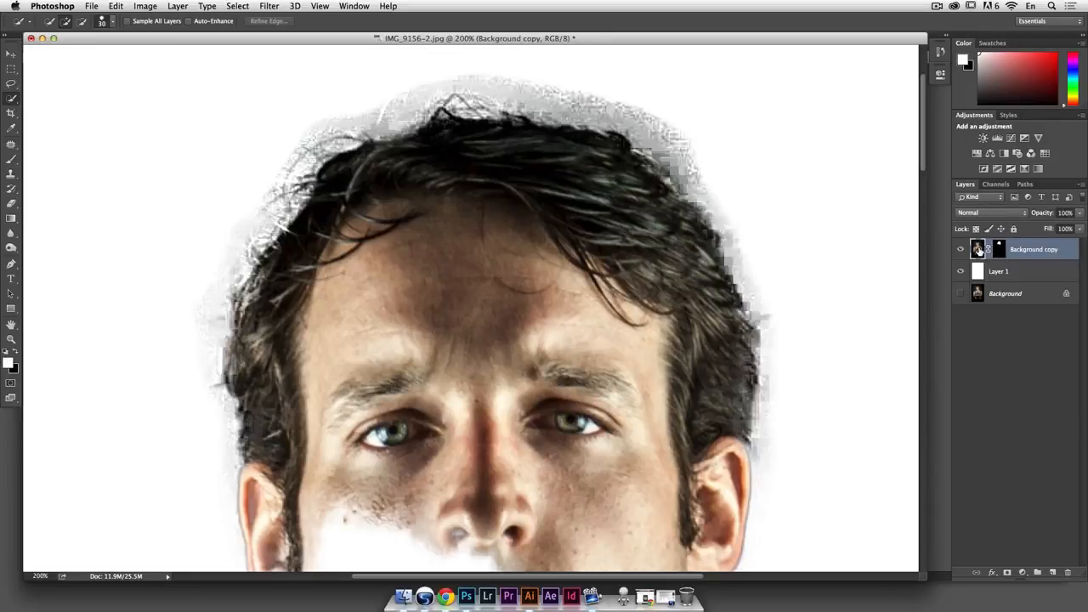
click(1000, 249)
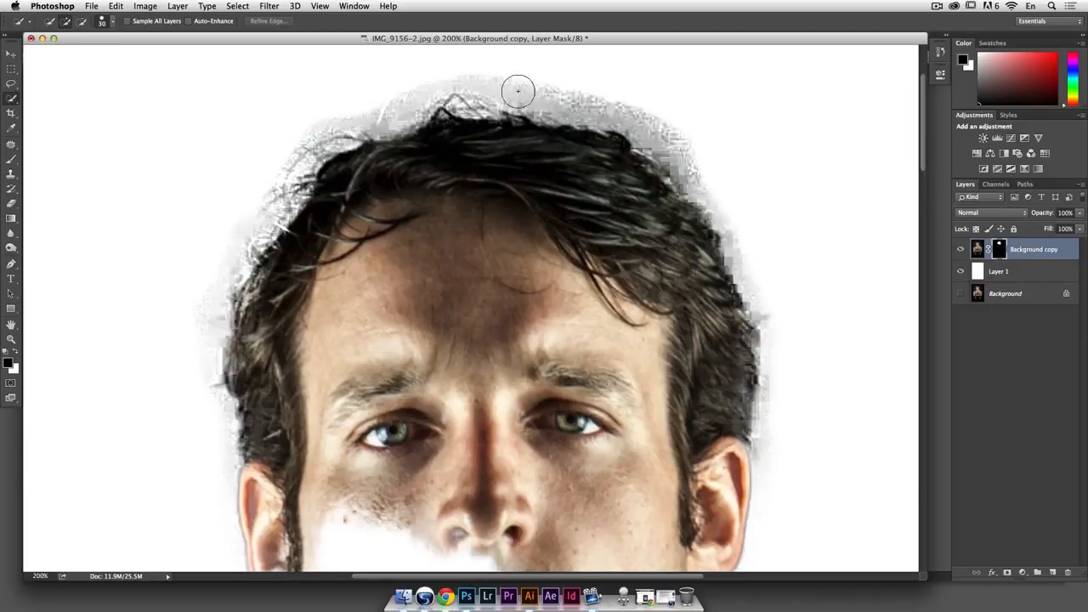
click(11, 249)
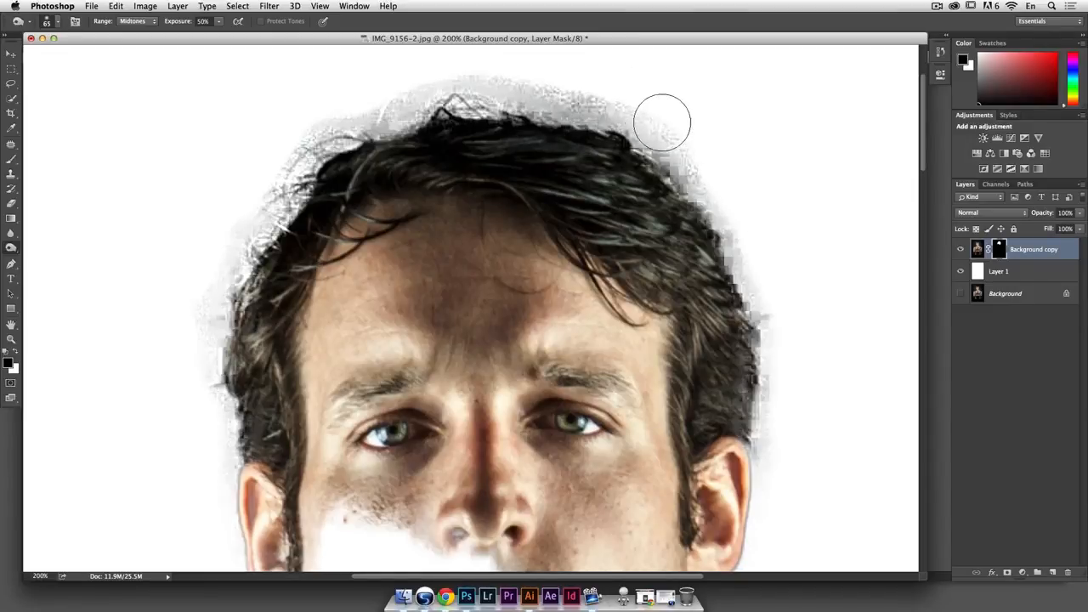
drag(700, 166, 665, 134)
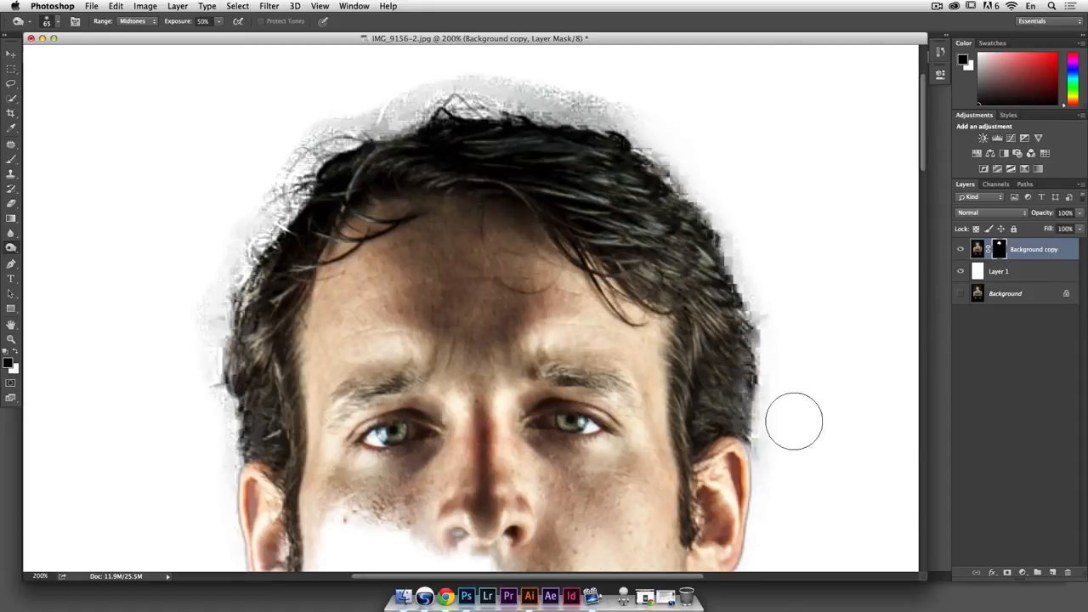
mouse_move(634, 118)
mouse_down()
mouse_move(501, 74)
mouse_move(609, 105)
mouse_move(512, 87)
mouse_move(677, 128)
mouse_move(540, 80)
mouse_move(641, 123)
mouse_move(557, 93)
mouse_move(693, 175)
mouse_move(539, 92)
mouse_move(435, 75)
mouse_move(507, 87)
mouse_move(430, 82)
mouse_move(558, 102)
mouse_move(489, 110)
mouse_move(465, 82)
mouse_move(438, 119)
mouse_move(425, 78)
mouse_move(369, 115)
mouse_move(423, 82)
mouse_move(411, 79)
mouse_move(398, 117)
mouse_move(382, 123)
mouse_move(374, 104)
mouse_move(360, 104)
mouse_move(278, 129)
mouse_move(356, 104)
mouse_move(299, 118)
mouse_move(348, 111)
mouse_move(264, 148)
mouse_move(288, 163)
mouse_move(220, 242)
mouse_move(252, 207)
mouse_move(203, 276)
mouse_move(188, 332)
mouse_move(225, 243)
mouse_move(208, 324)
mouse_move(224, 299)
mouse_move(256, 198)
mouse_move(271, 198)
mouse_move(285, 136)
mouse_move(314, 133)
mouse_move(323, 107)
mouse_move(370, 140)
mouse_move(399, 129)
mouse_move(404, 102)
mouse_move(399, 137)
mouse_move(510, 85)
mouse_move(568, 117)
mouse_up()
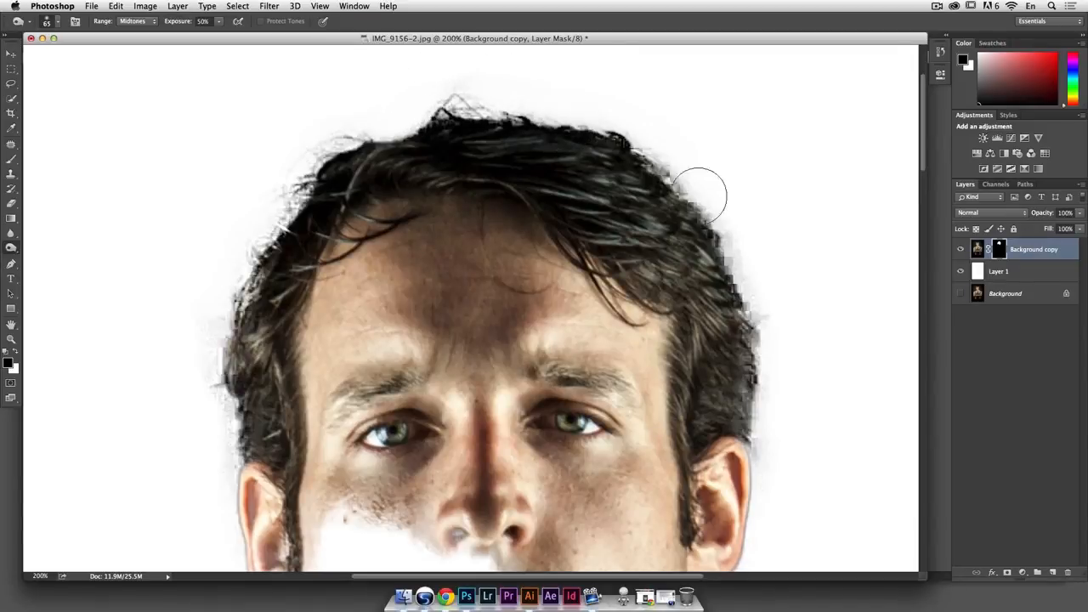
Hide the white Layer 1 and save the cutout as the layered Photoshop file IMG_9156-2 Masked.psd with Maximize Compatibility on
click(960, 272)
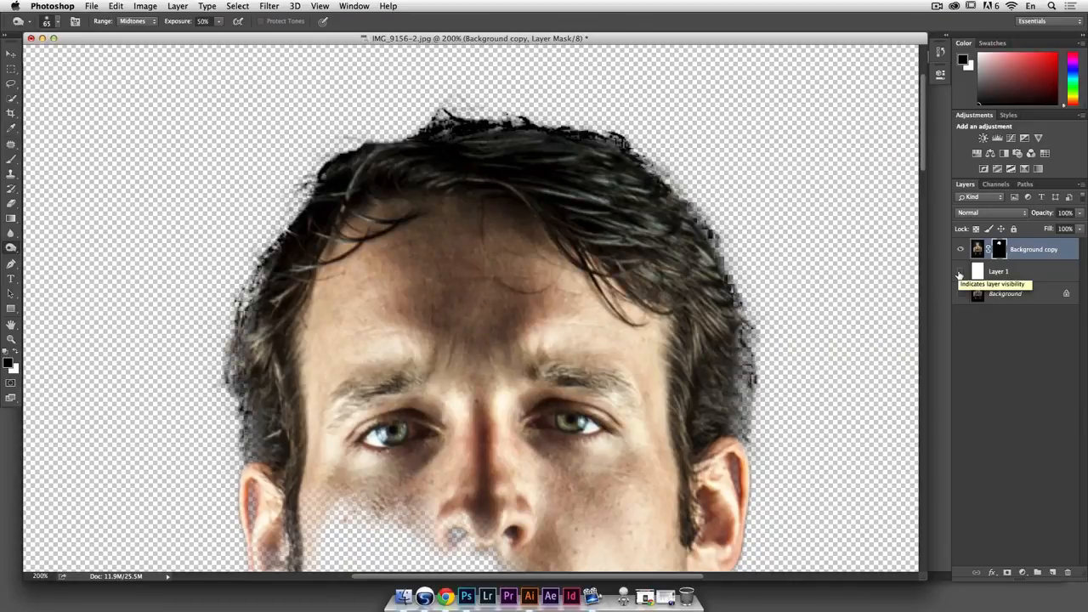
click(91, 6)
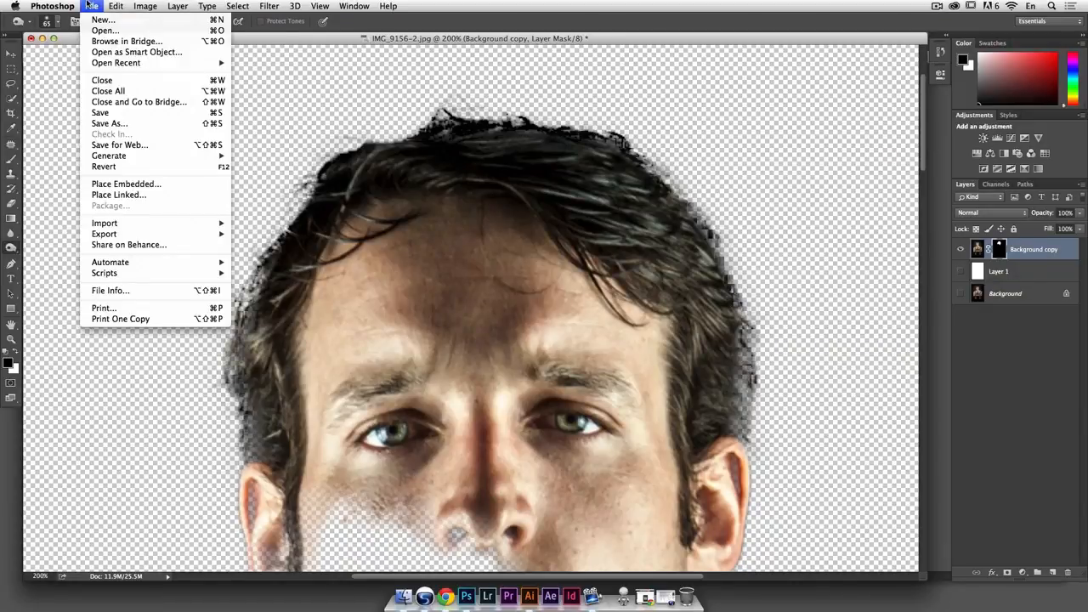
click(110, 126)
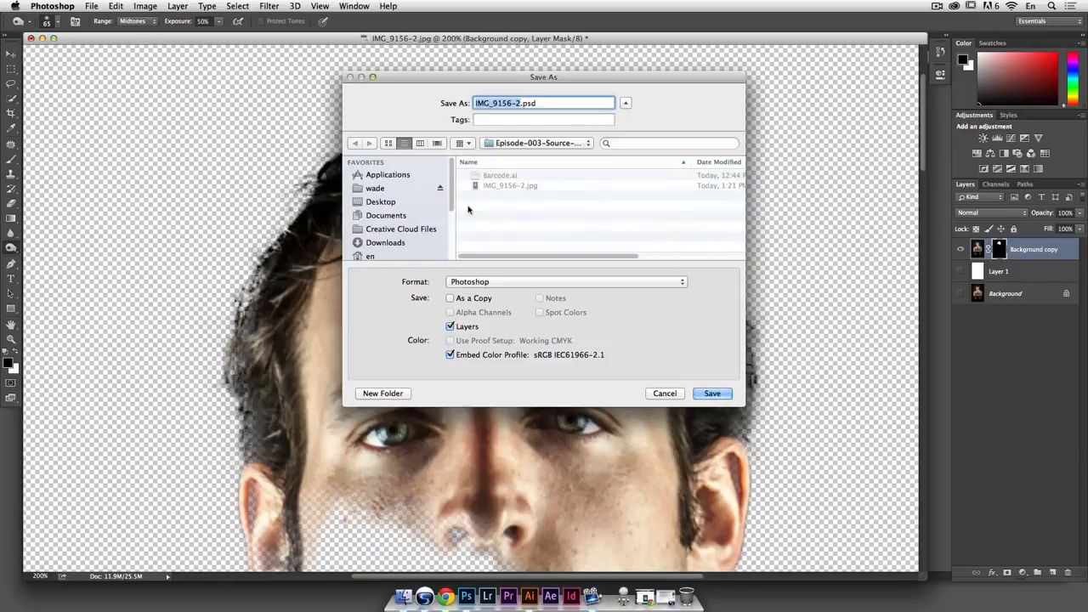
key(Right)
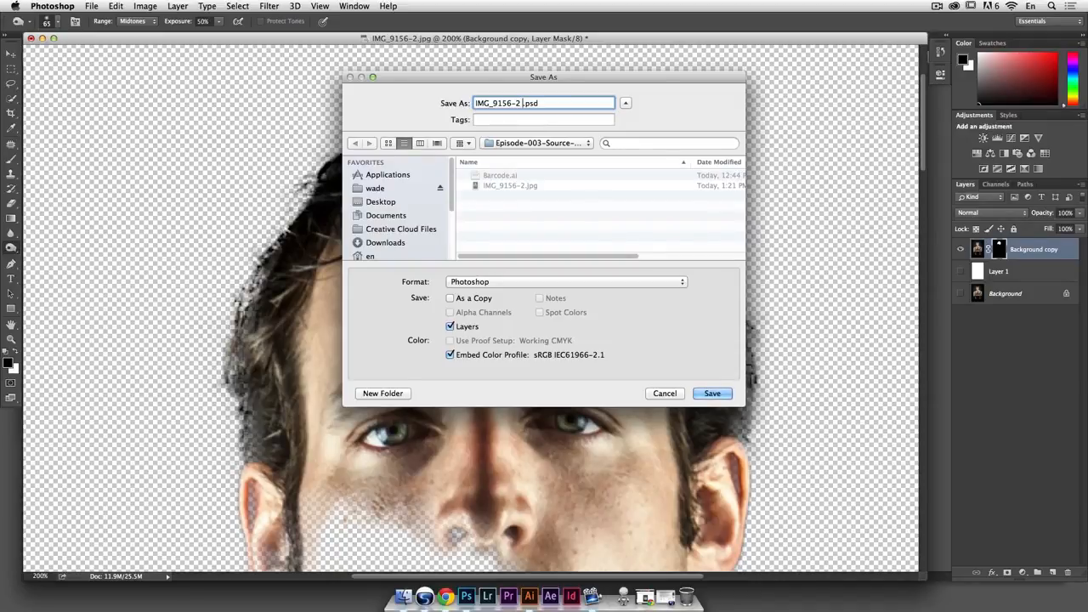
text(Masked)
key(Return)
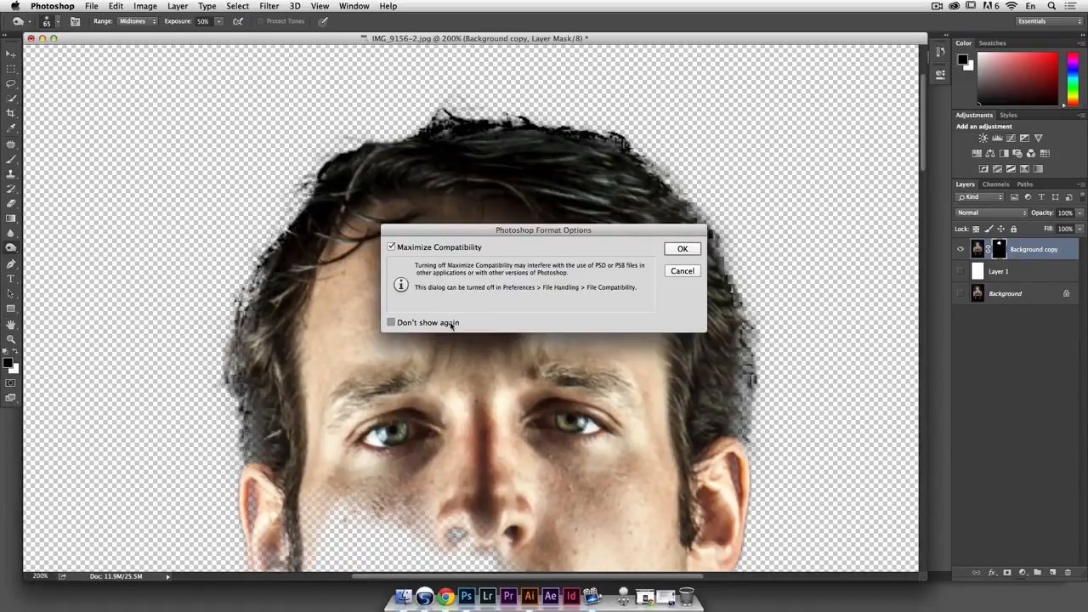
click(682, 255)
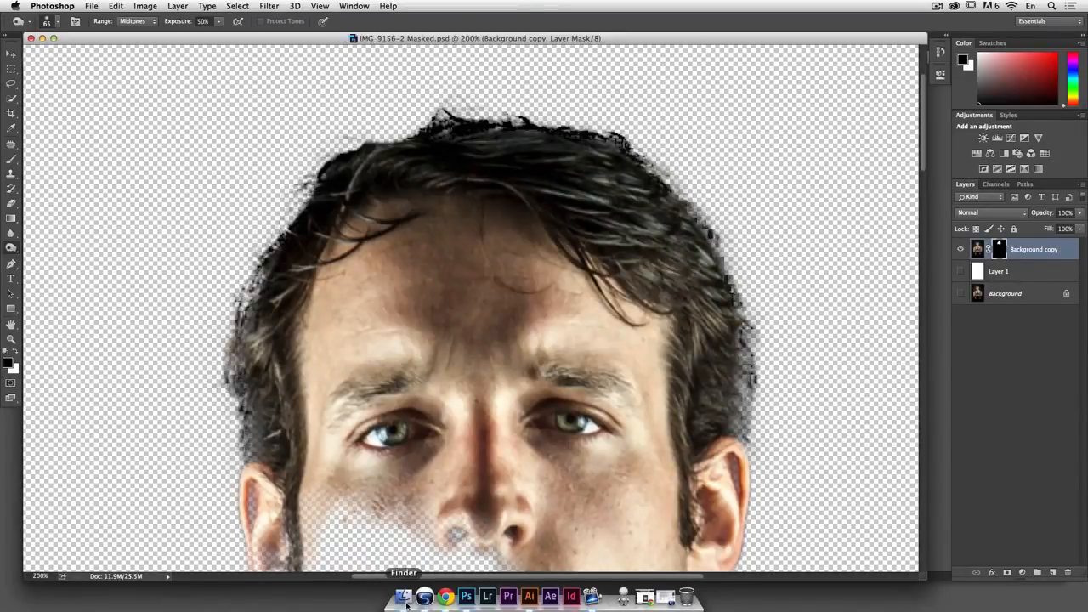
Switch to Illustrator and duplicate the linked photo inside the Photo layer
click(528, 595)
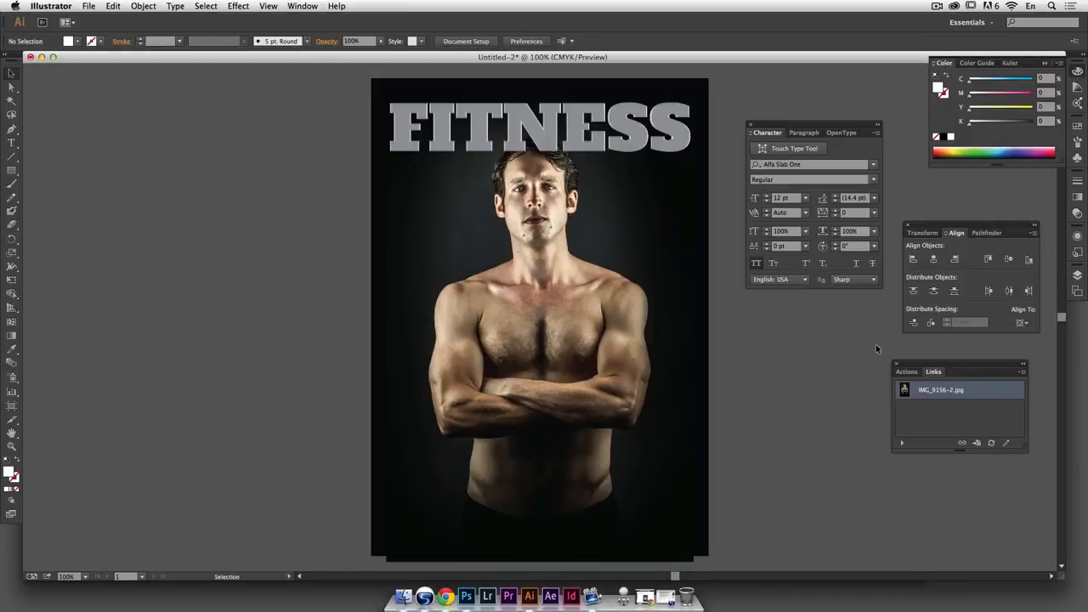
click(1078, 275)
click(965, 294)
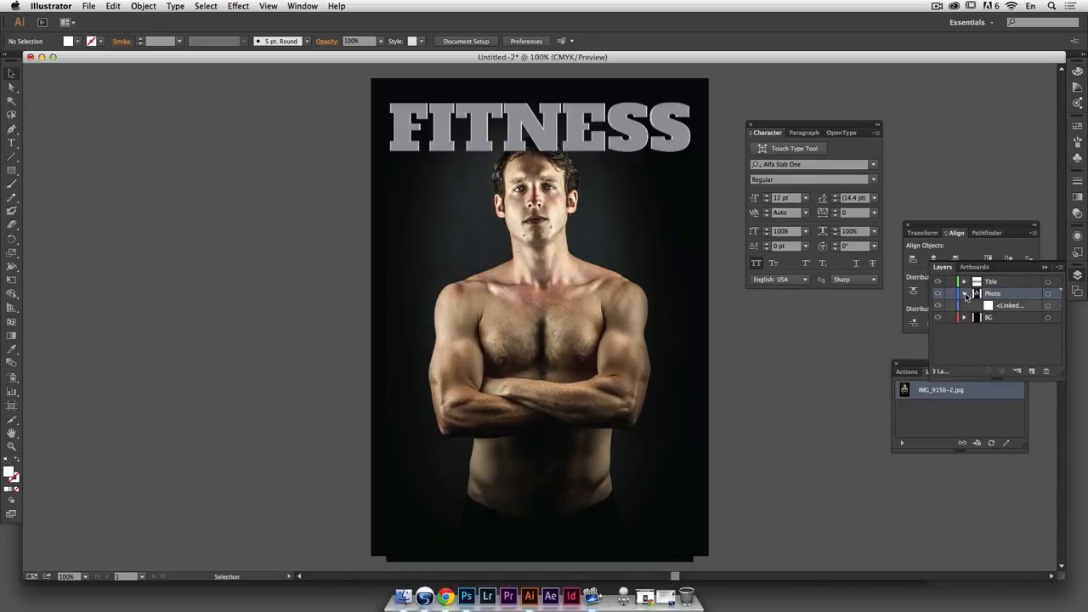
drag(1015, 310, 1033, 372)
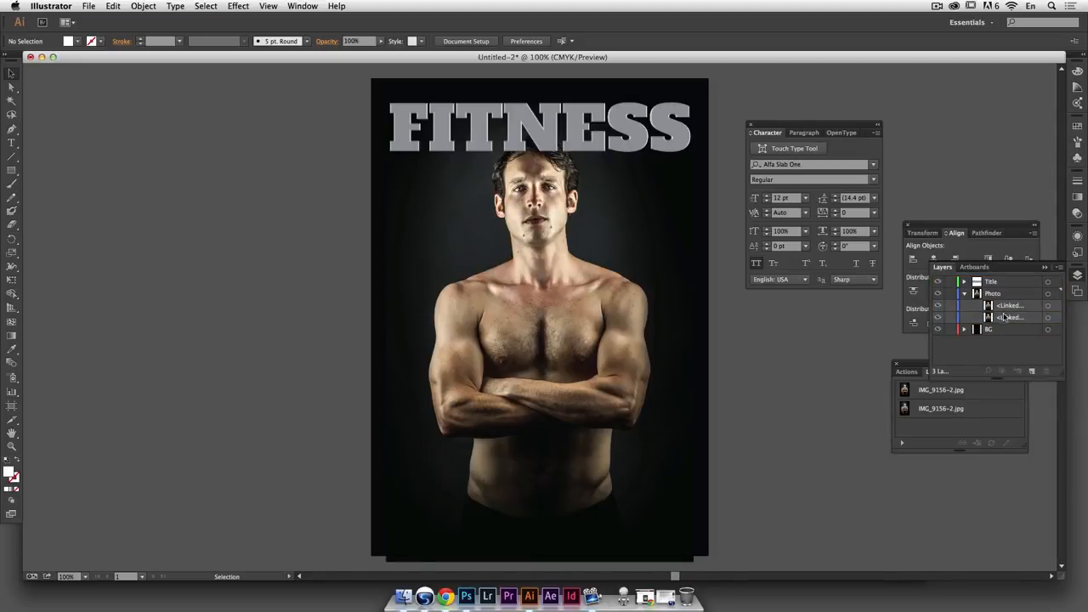
Relink the upper photo copy to IMG_9156-2 Masked.psd, keeping it as a linked file
click(1048, 308)
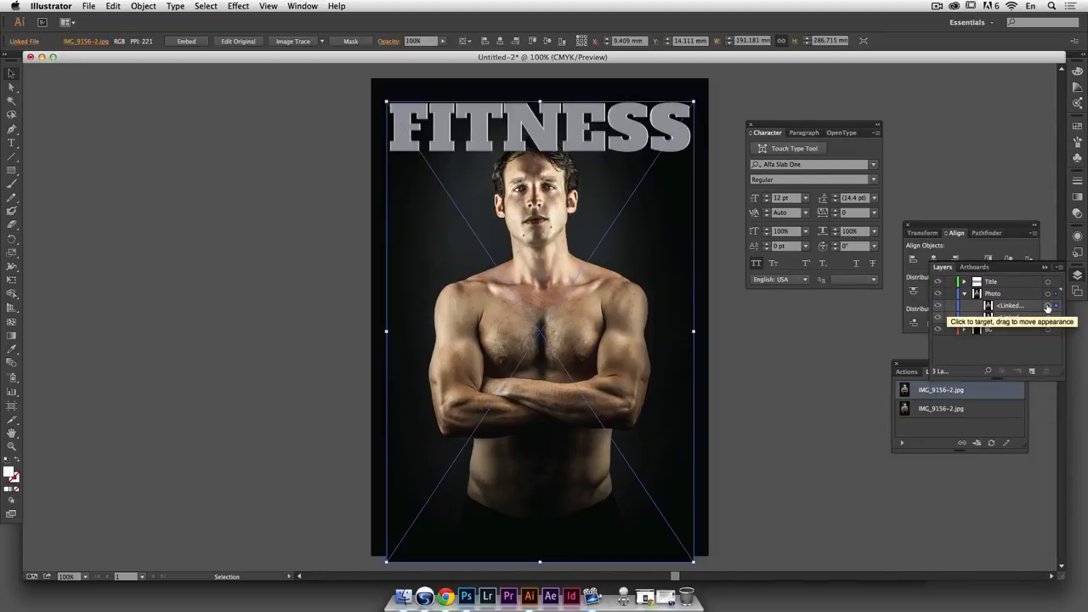
drag(911, 367, 844, 402)
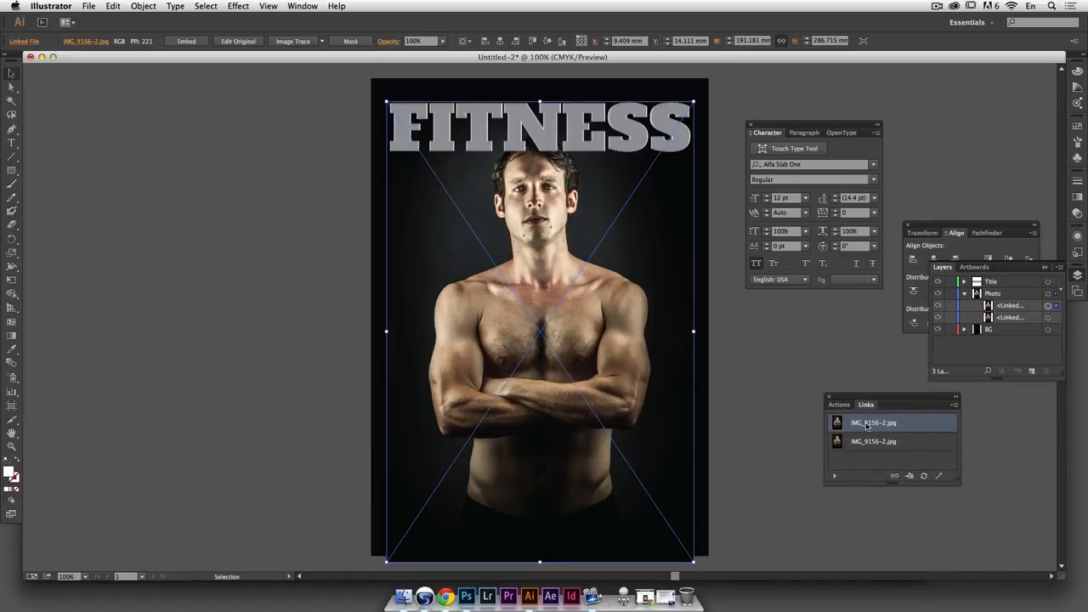
click(894, 476)
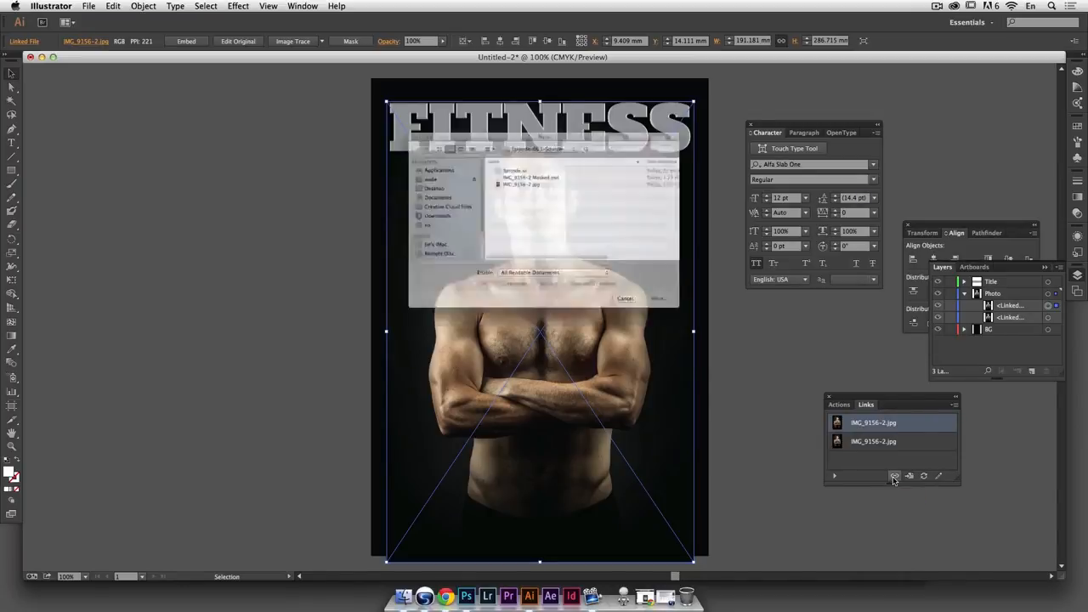
click(551, 157)
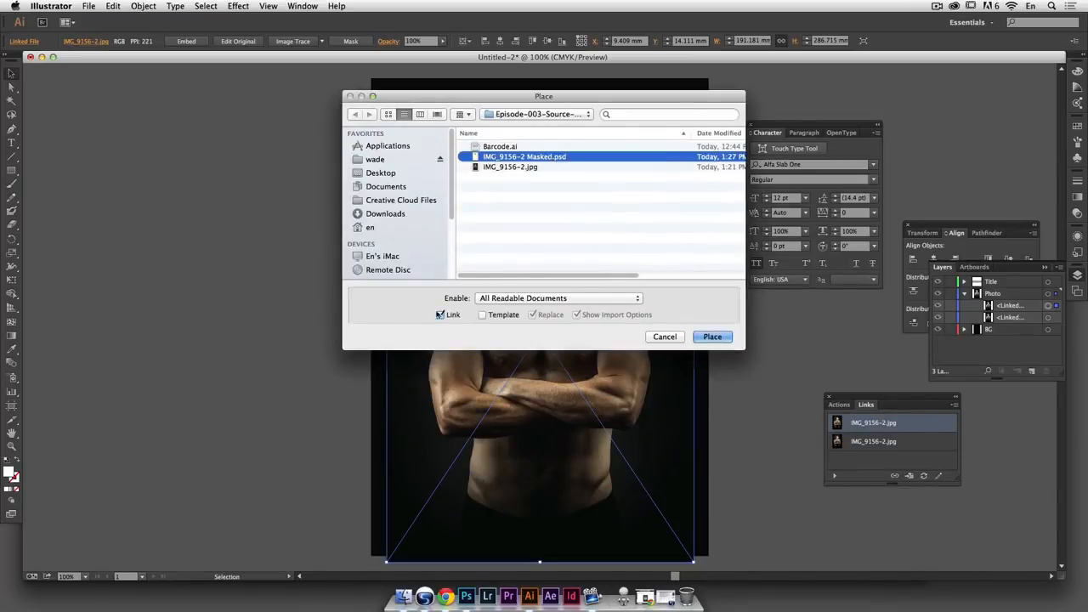
click(712, 338)
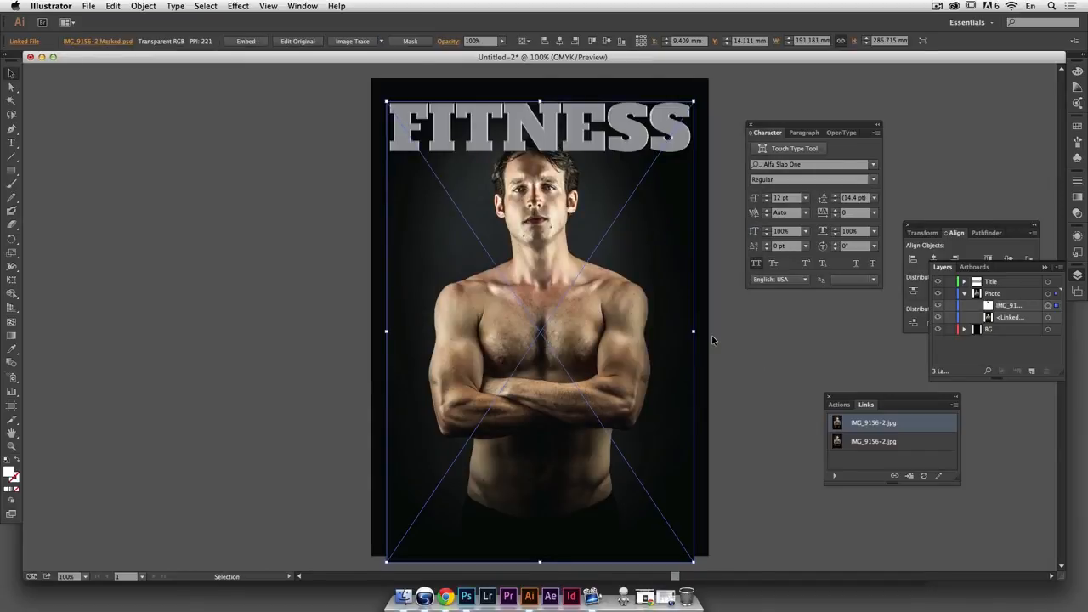
Move the Fitness text from the Title layer into the Photo layer, between the masked head and the full photo
mouse_move(977, 284)
mouse_down()
mouse_move(991, 300)
mouse_move(978, 286)
mouse_up()
click(966, 282)
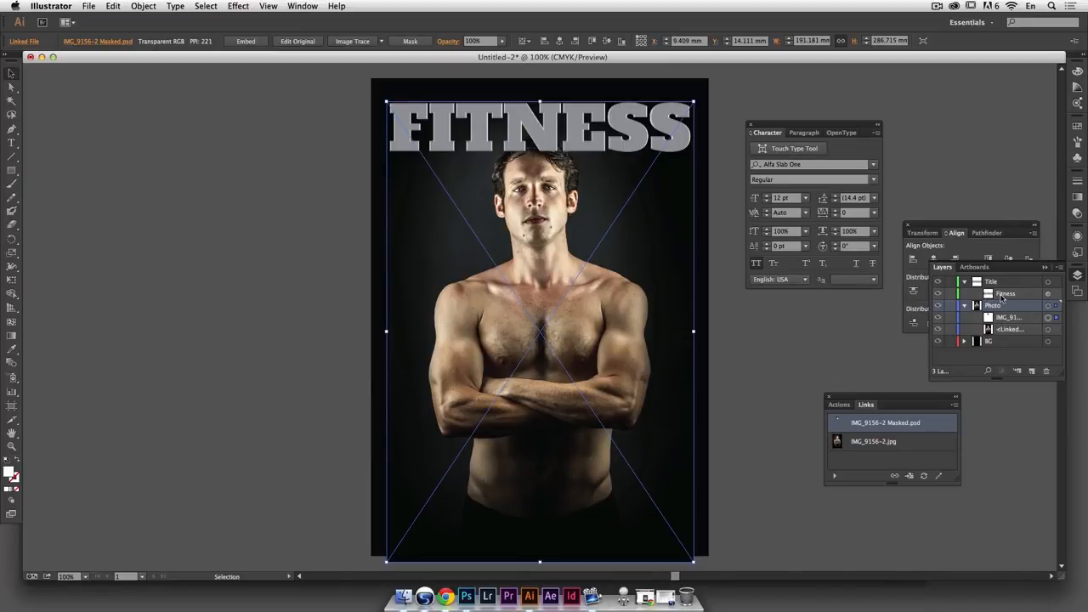
click(1004, 295)
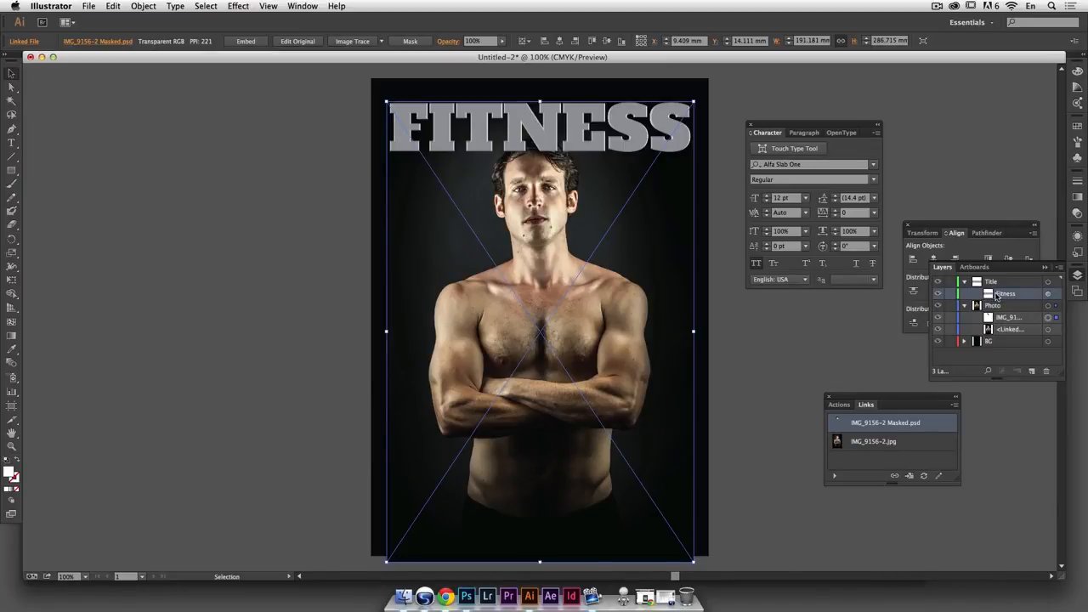
drag(1011, 297, 1010, 321)
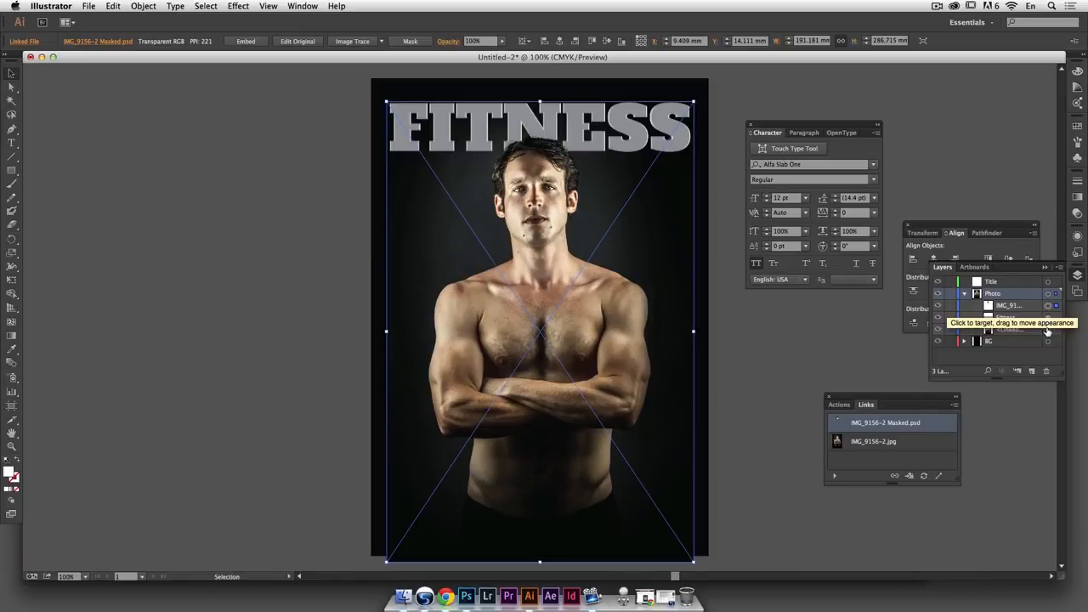
Check the stacking of the full photo and title, and examine the hair edge over the FITNESS letters up close
click(1048, 331)
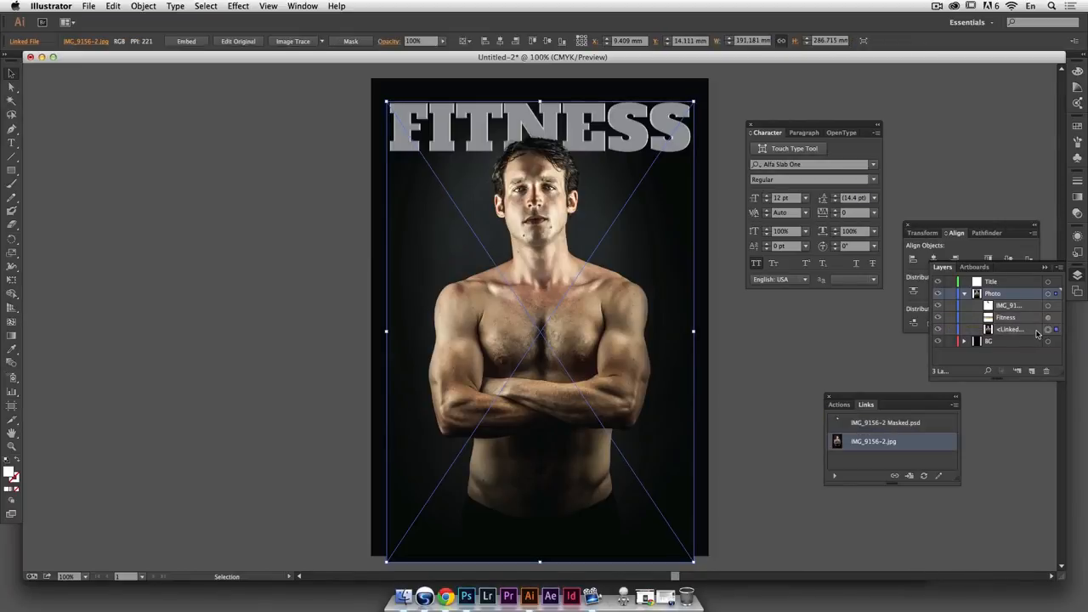
click(1048, 318)
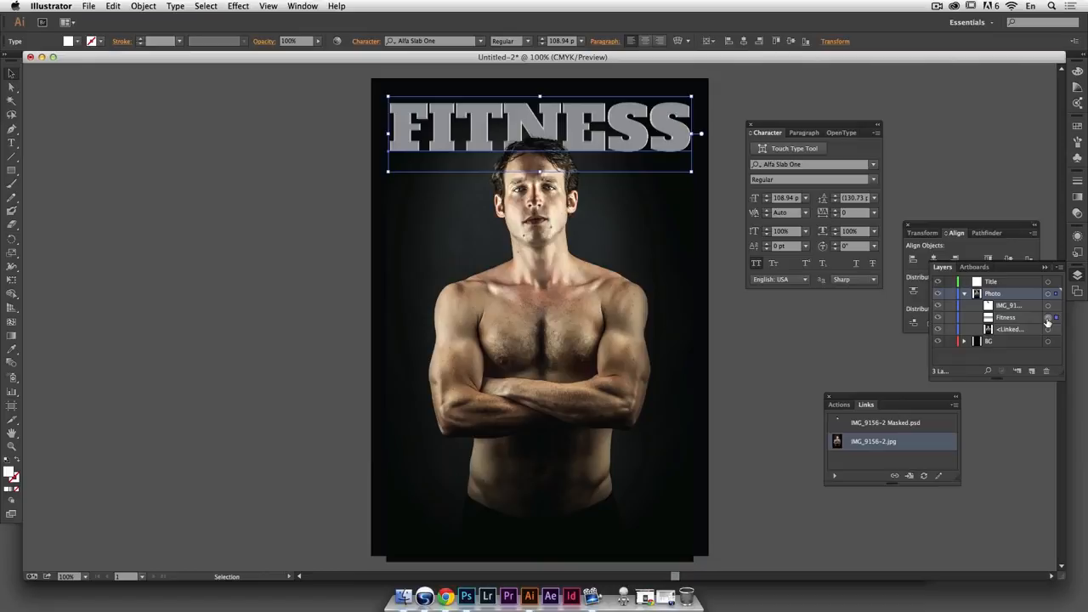
click(746, 96)
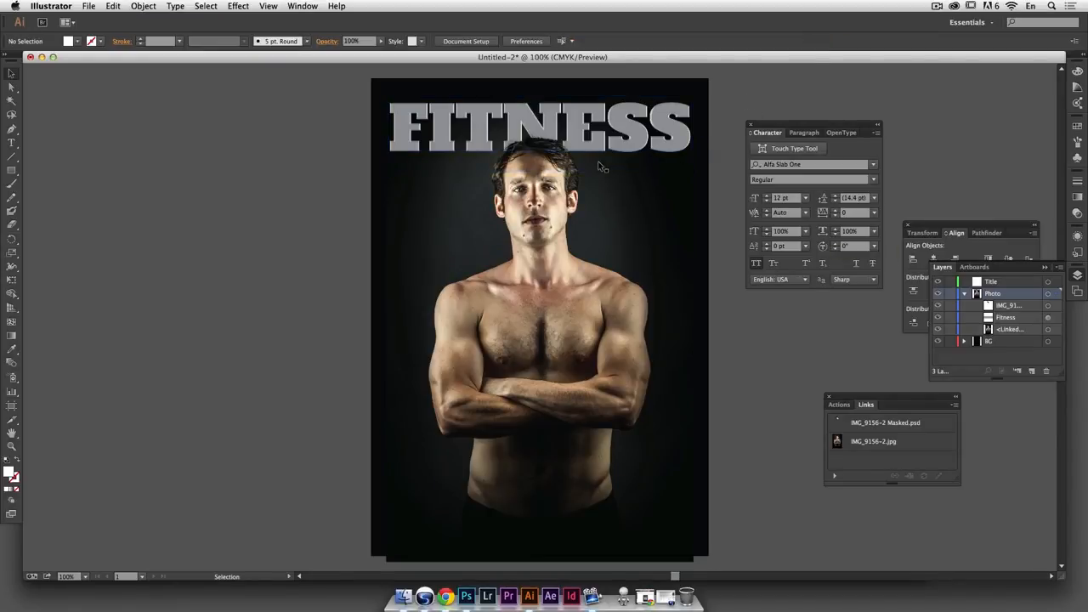
key(super+space)
drag(611, 180, 469, 114)
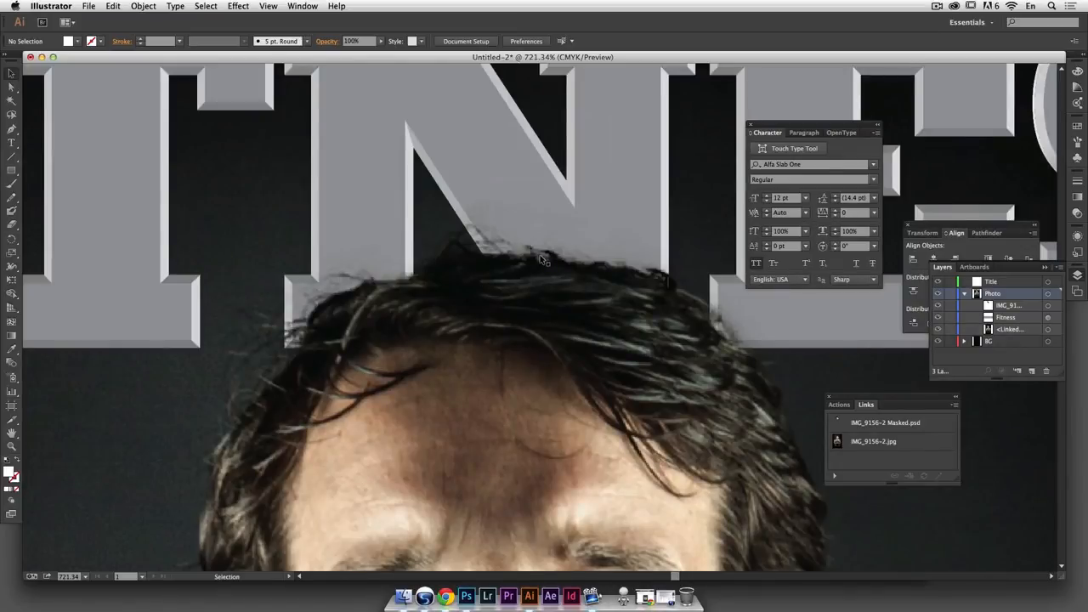
key(a)
key(super+1)
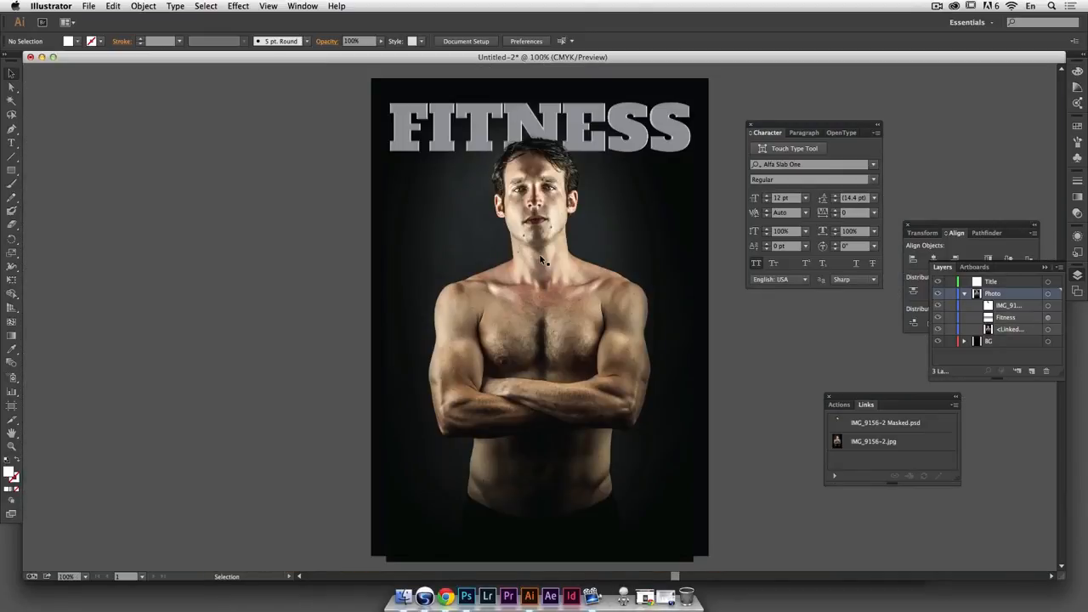
Save the document as Magazine Cover in Adobe Illustrator format with the Illustrator CC version options
key(super+s)
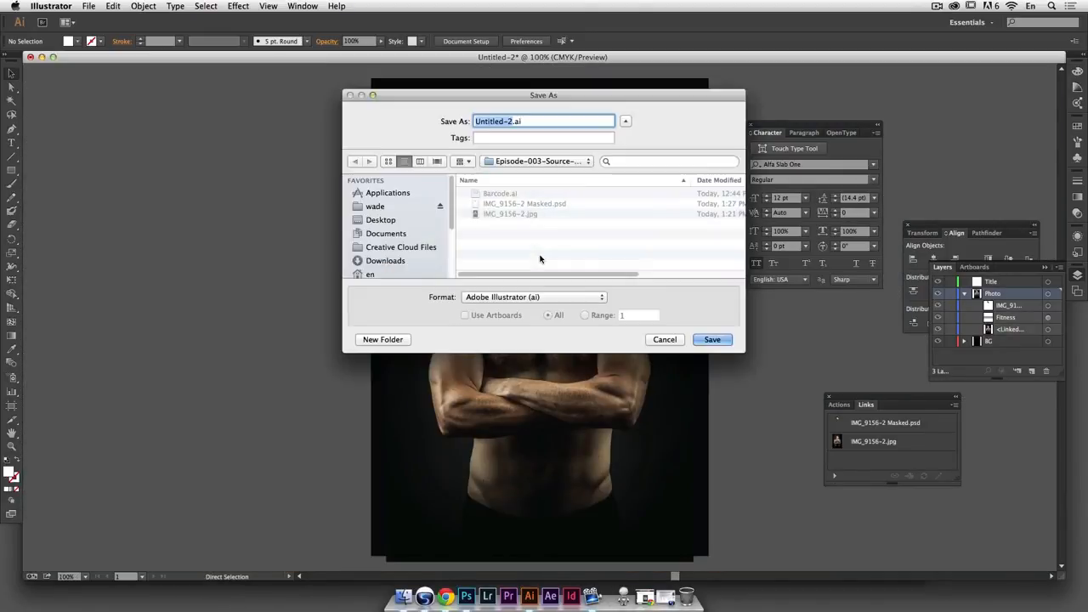
text(Magazine Cover)
key(Return)
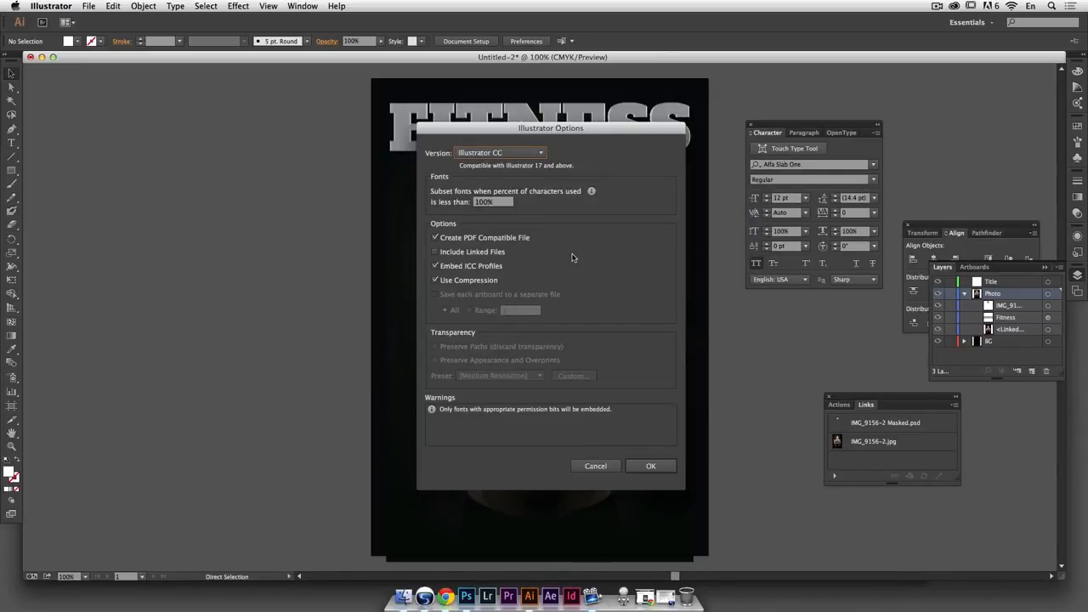
click(652, 467)
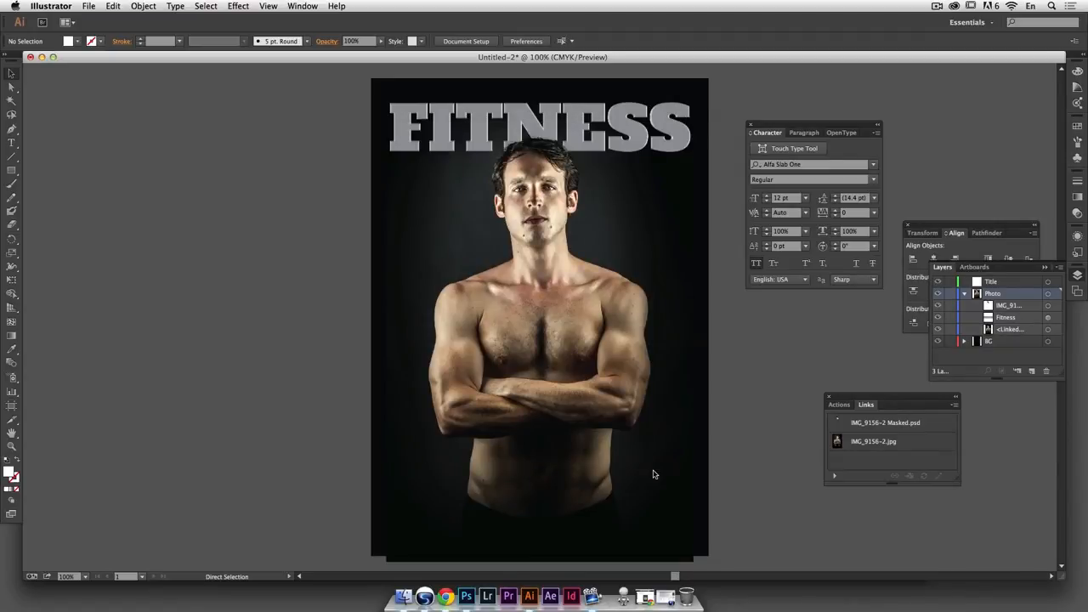
super+click(548, 57)
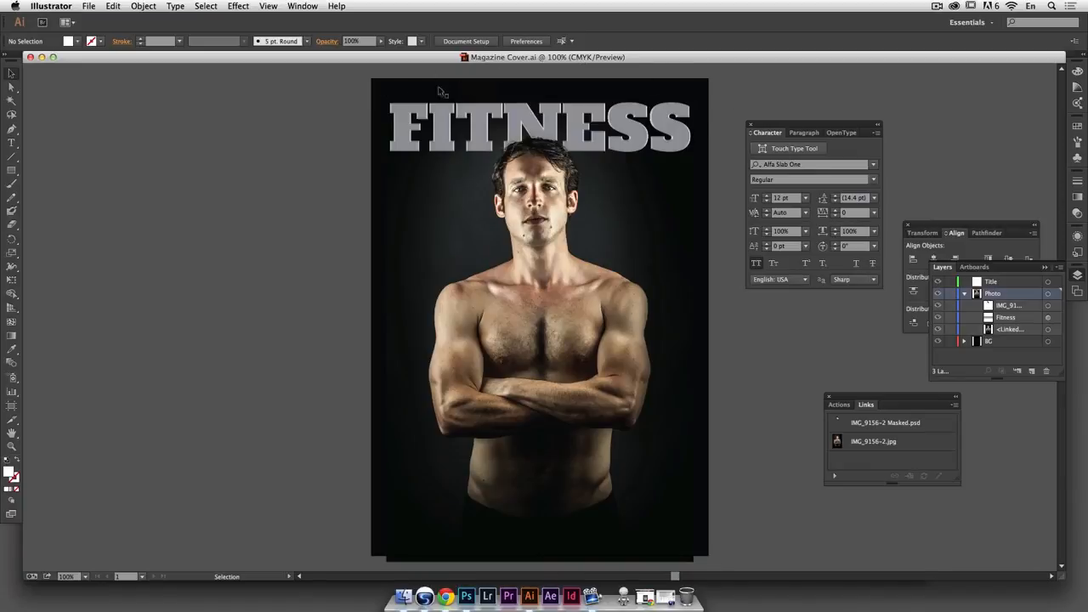
Create a 210 mm wide, 10 mm high rectangle starting at the artboard's top-left corner
click(12, 172)
click(371, 79)
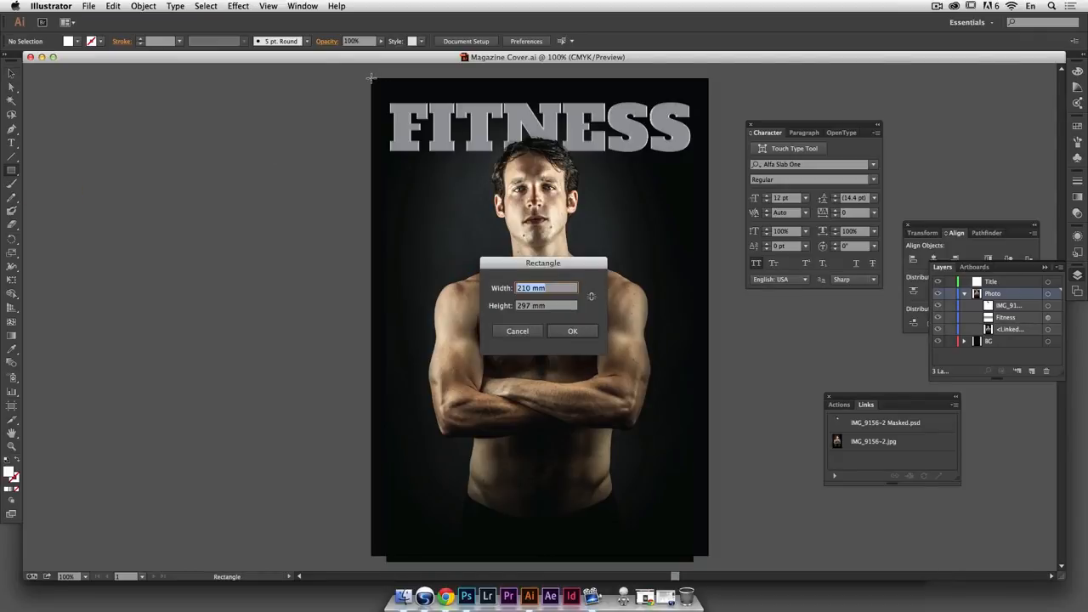
key(Tab)
text(10)
key(Return)
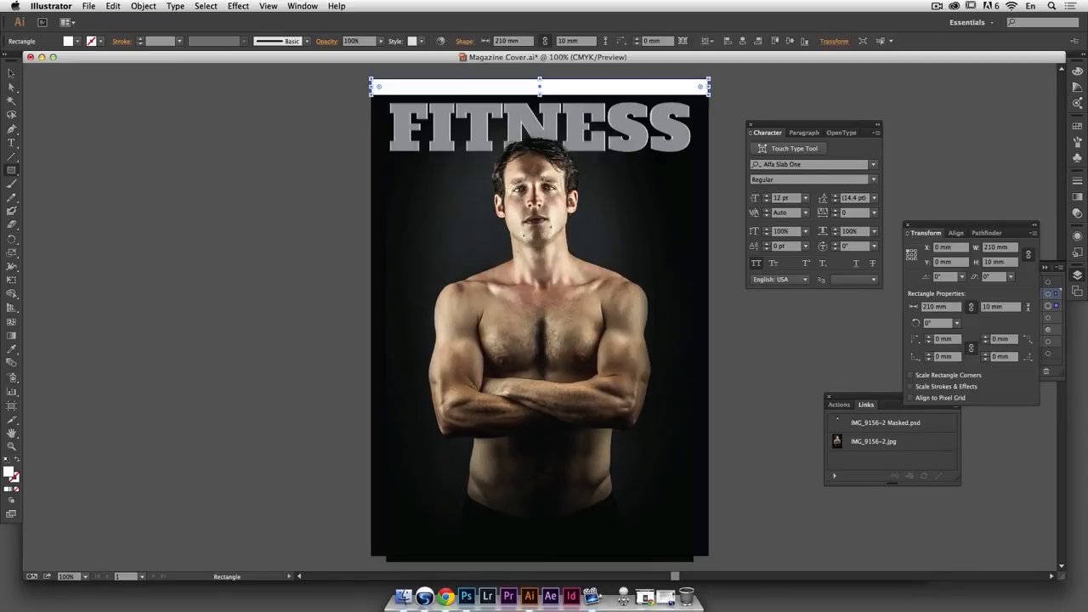
click(12, 73)
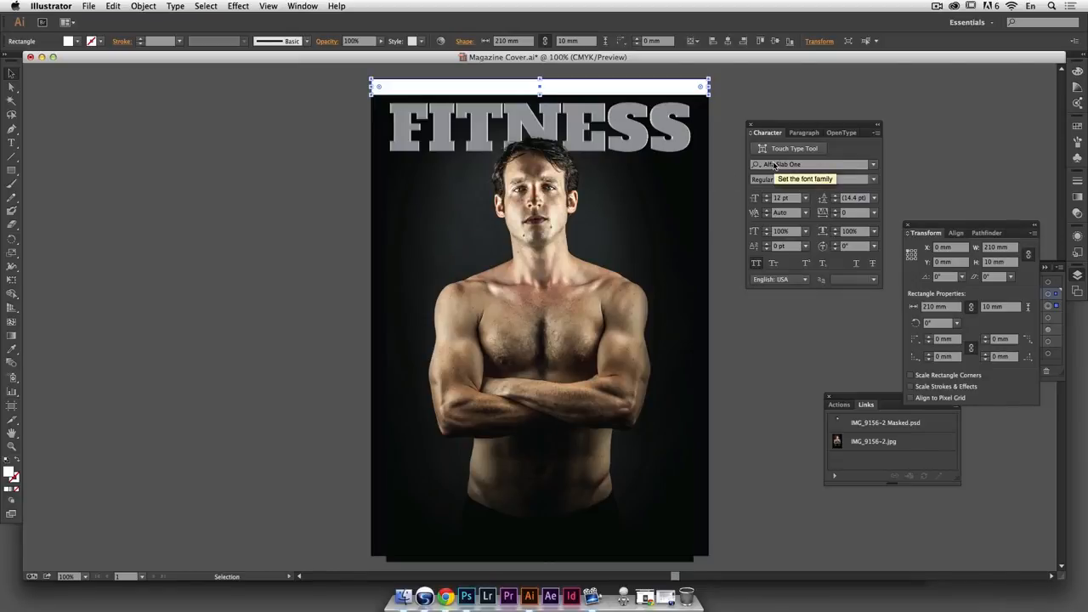
Fill the strip along the cover's top edge with the CMYK Red swatch
click(1078, 74)
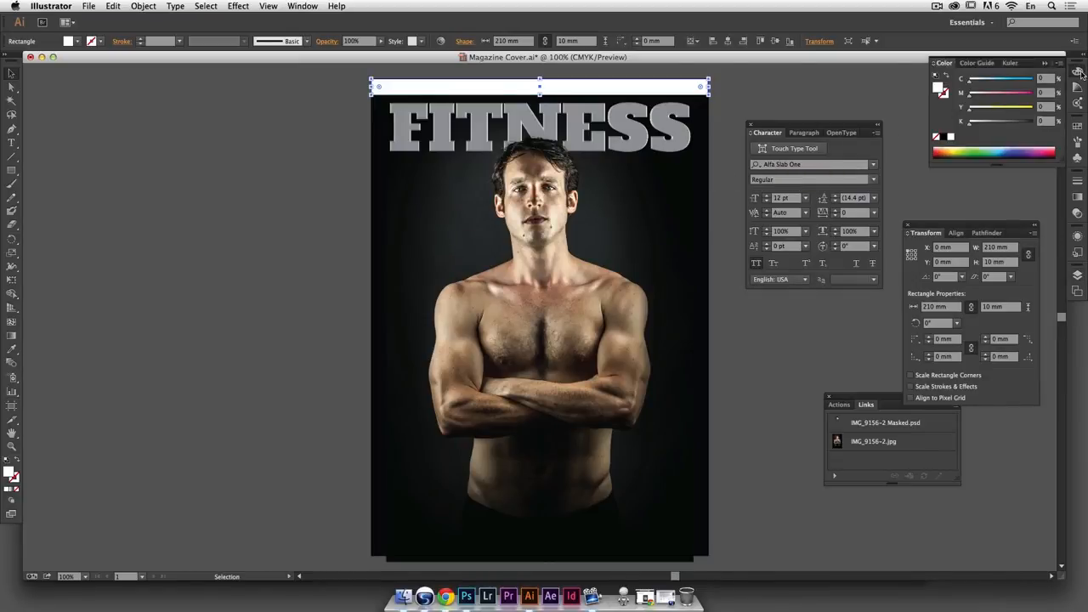
click(979, 64)
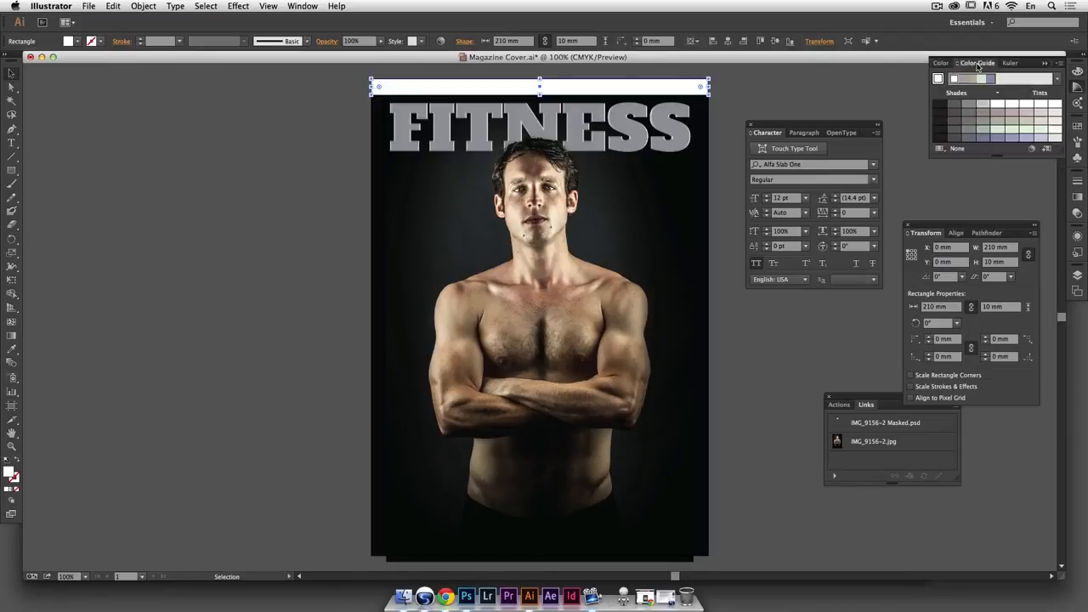
click(1008, 63)
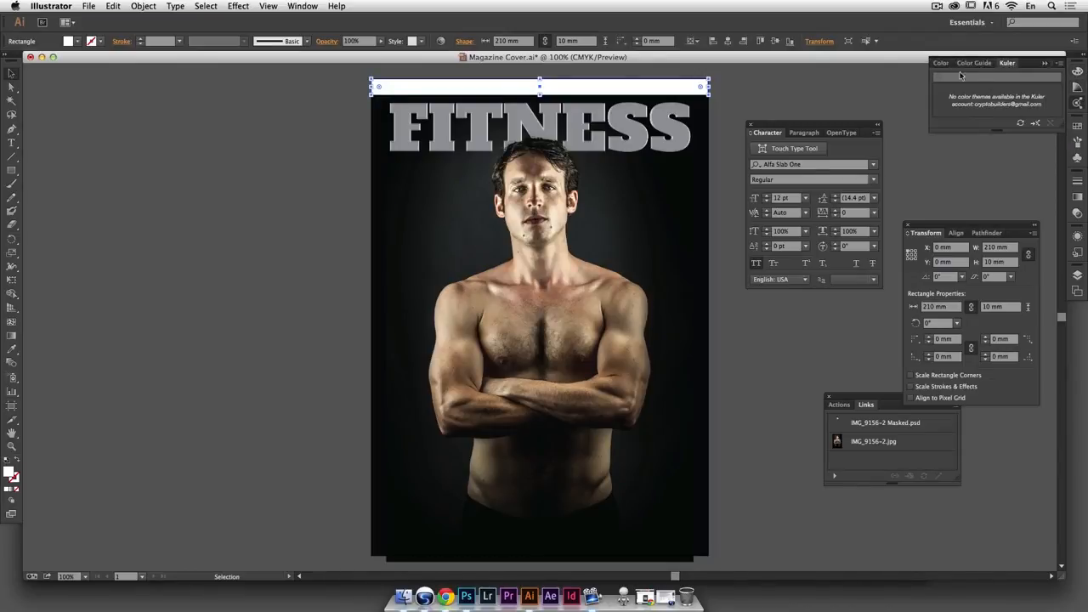
click(941, 63)
click(1076, 89)
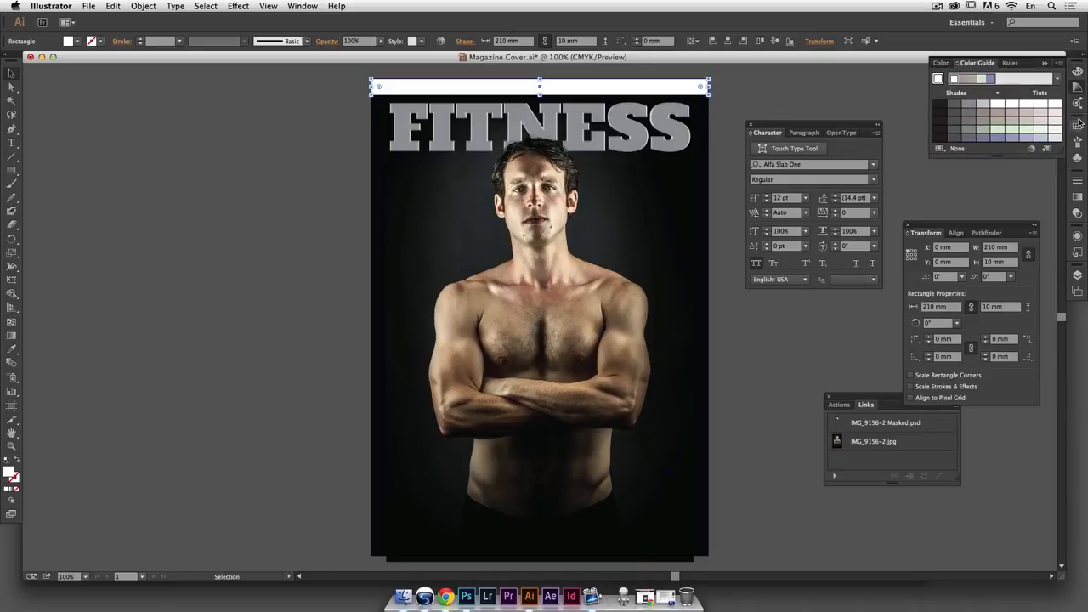
click(1077, 126)
drag(1061, 185, 1054, 233)
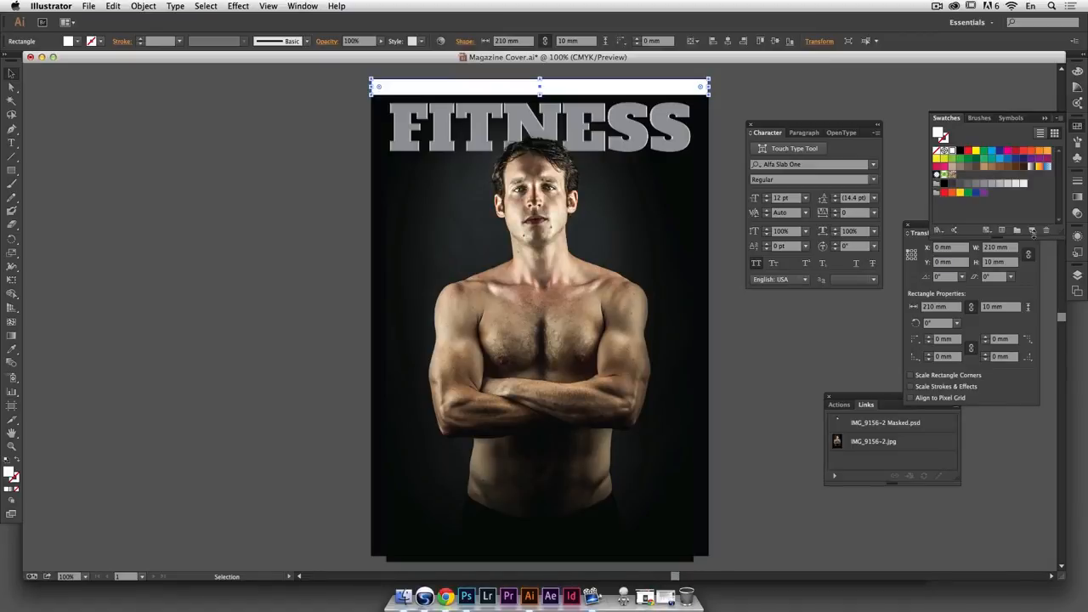
click(970, 153)
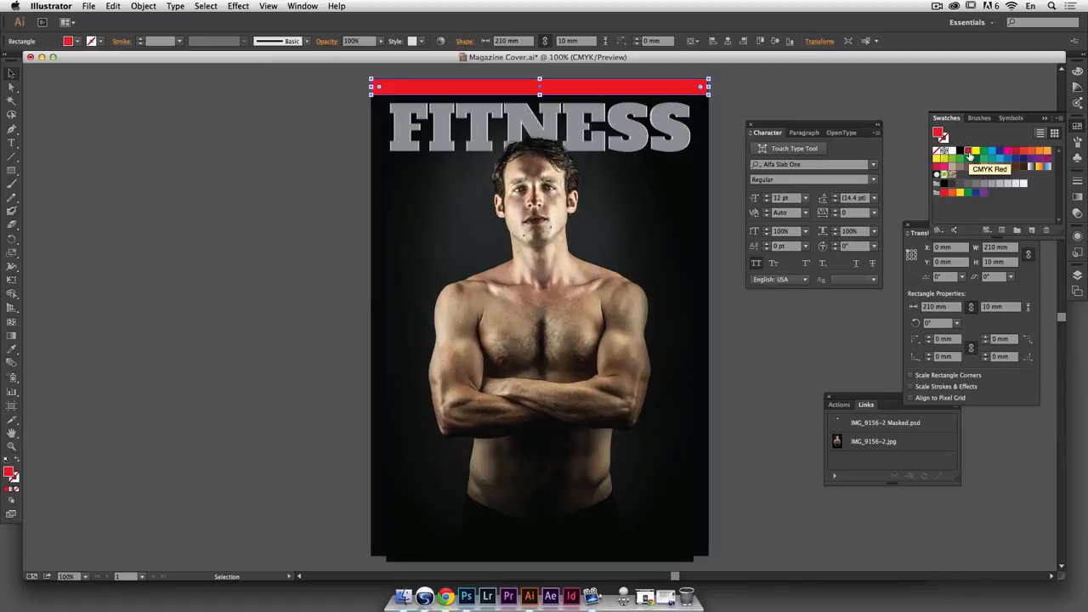
Make the CMYK Red swatch a global process color
double_click(970, 153)
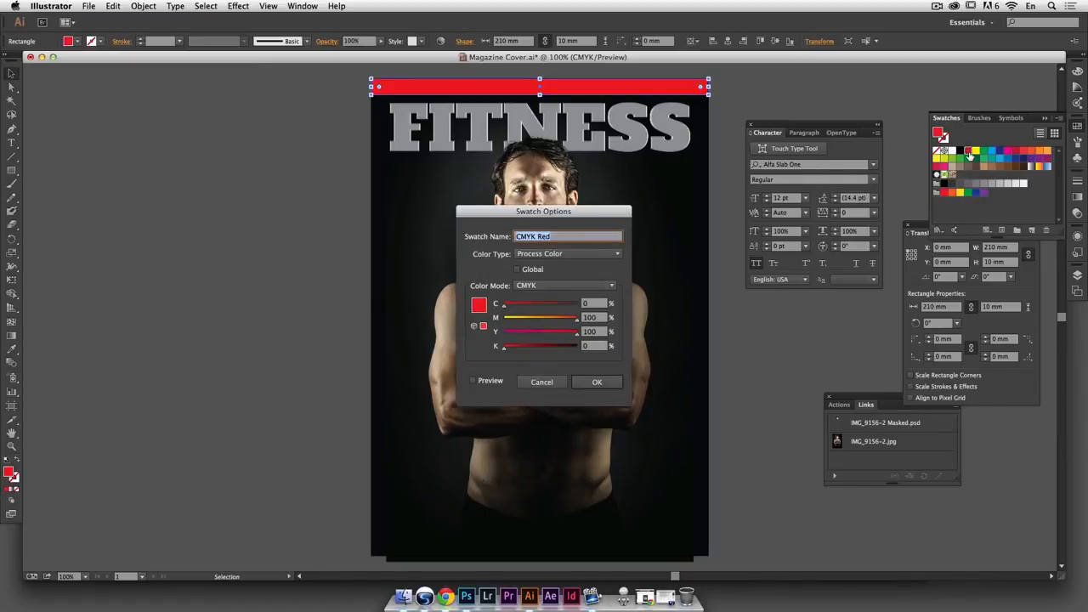
click(519, 269)
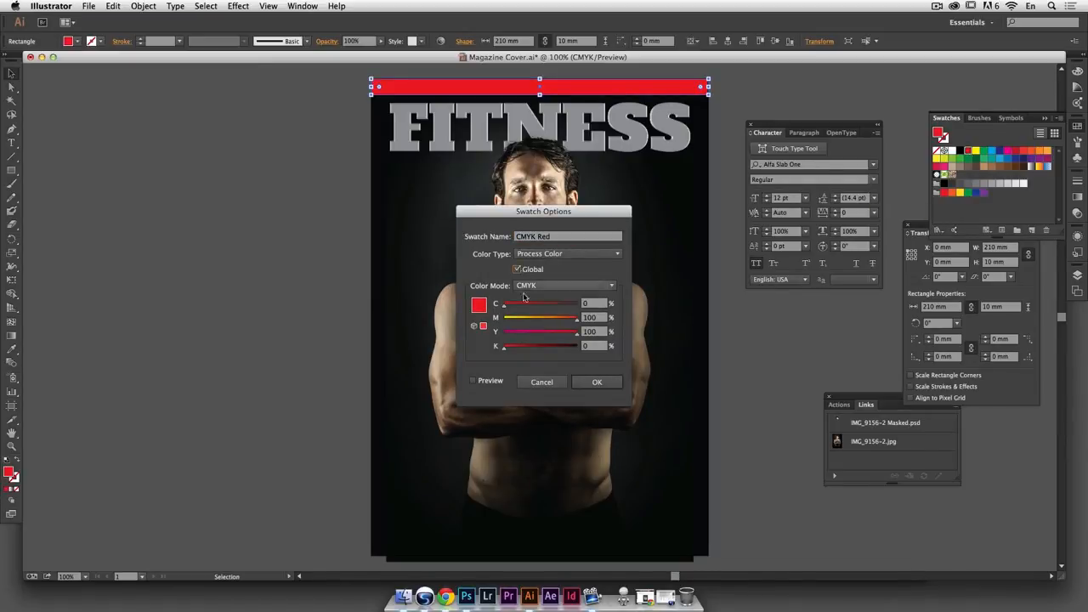
click(598, 383)
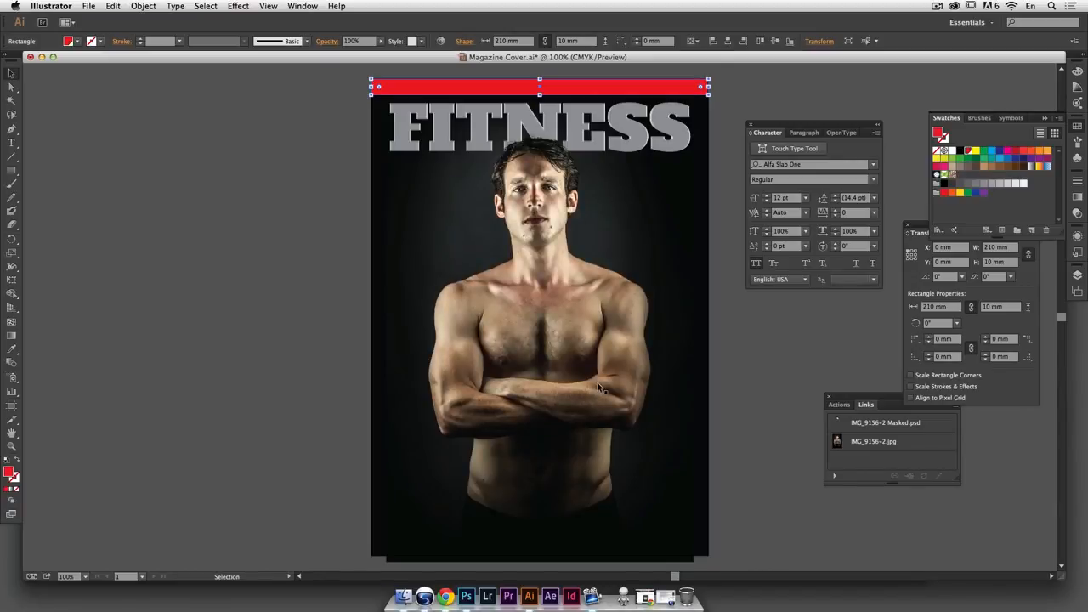
Draw two red test rectangles over the photo, about 35 × 24 mm by the arm and 40 × 36 mm near the lower corner
click(762, 349)
key(m)
drag(404, 374, 460, 413)
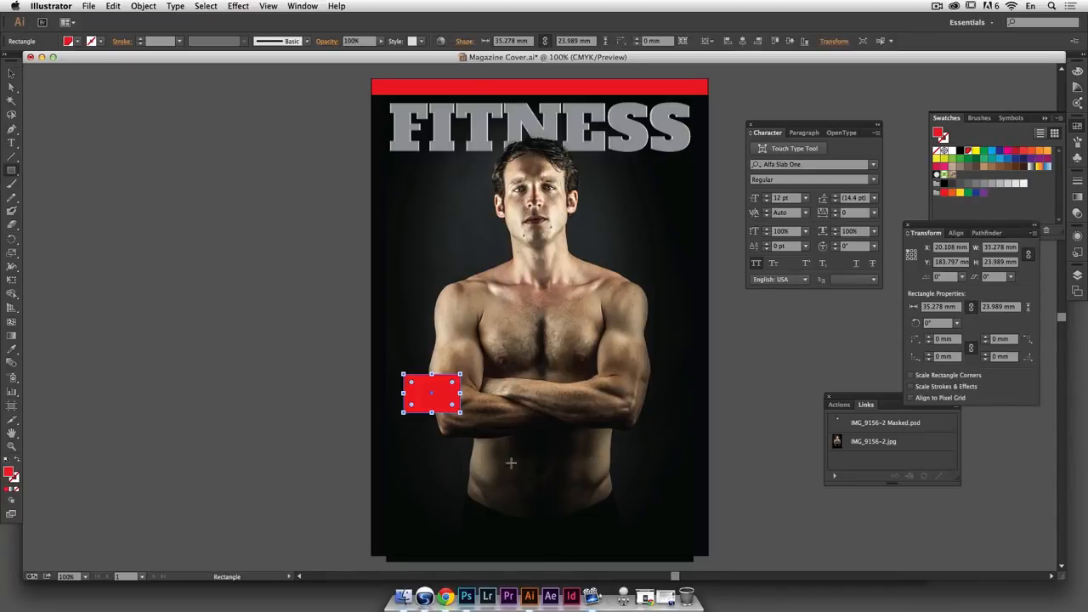
drag(638, 442, 704, 500)
click(11, 73)
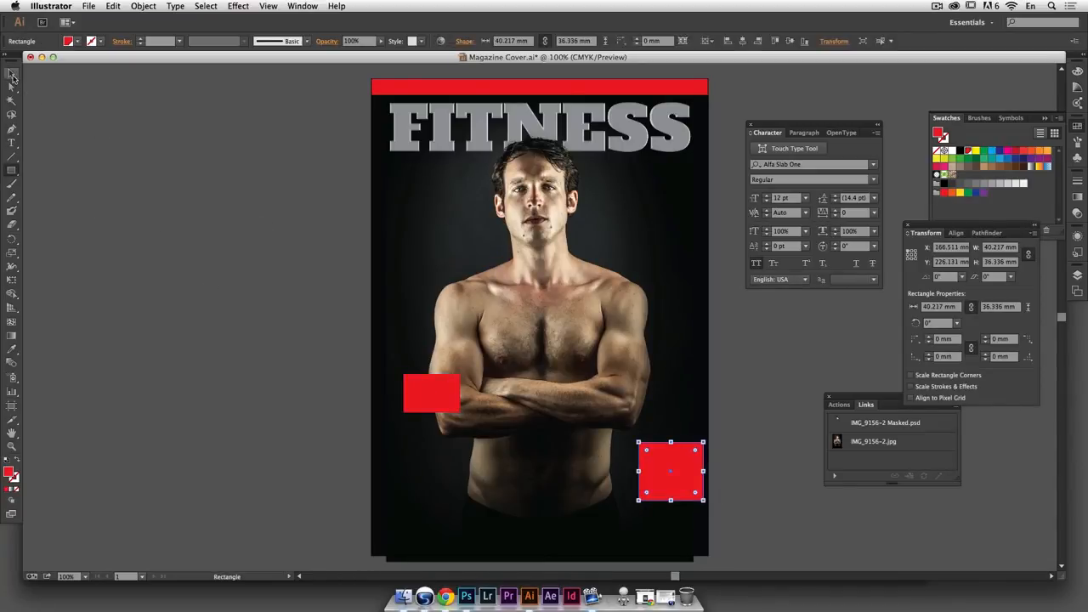
click(99, 161)
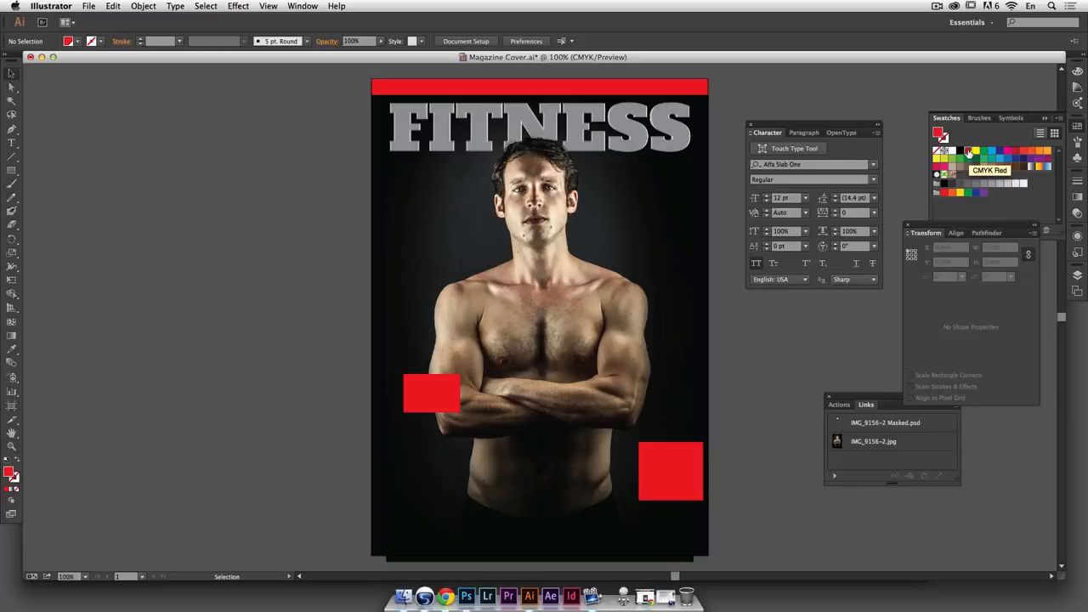
Darken the global CMYK Red swatch by setting its black value to 20%, previewing the change on the artwork
double_click(971, 154)
drag(594, 209, 798, 157)
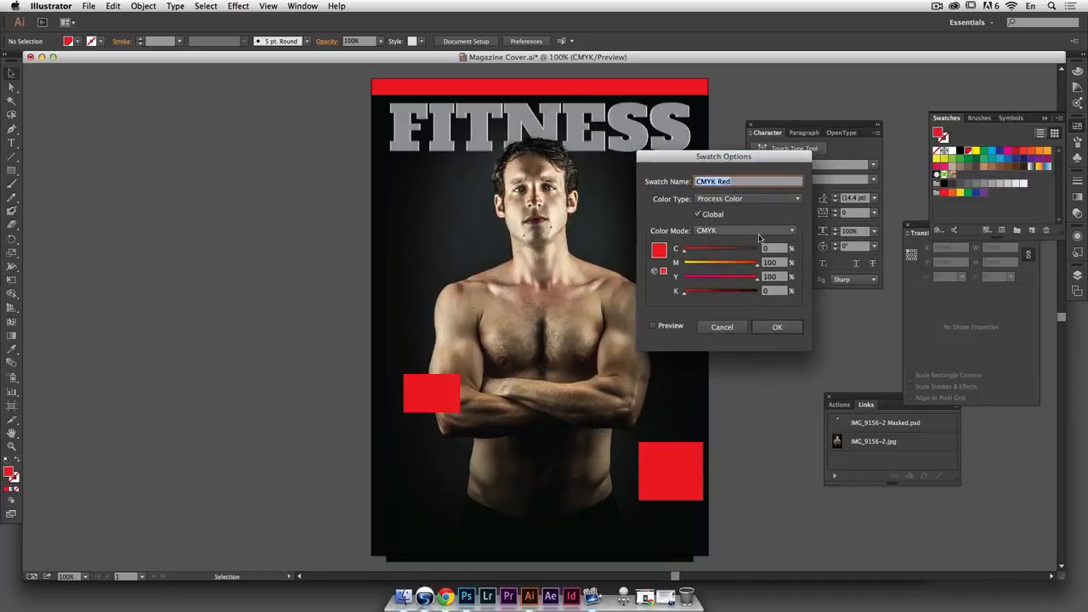
click(769, 291)
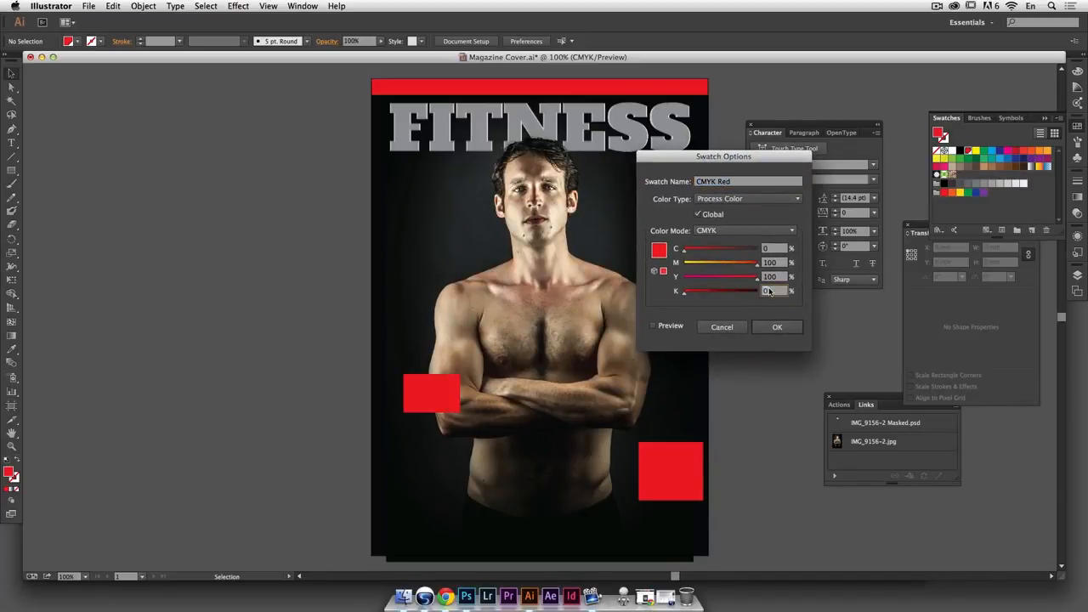
text(20)
click(671, 327)
click(673, 328)
click(672, 330)
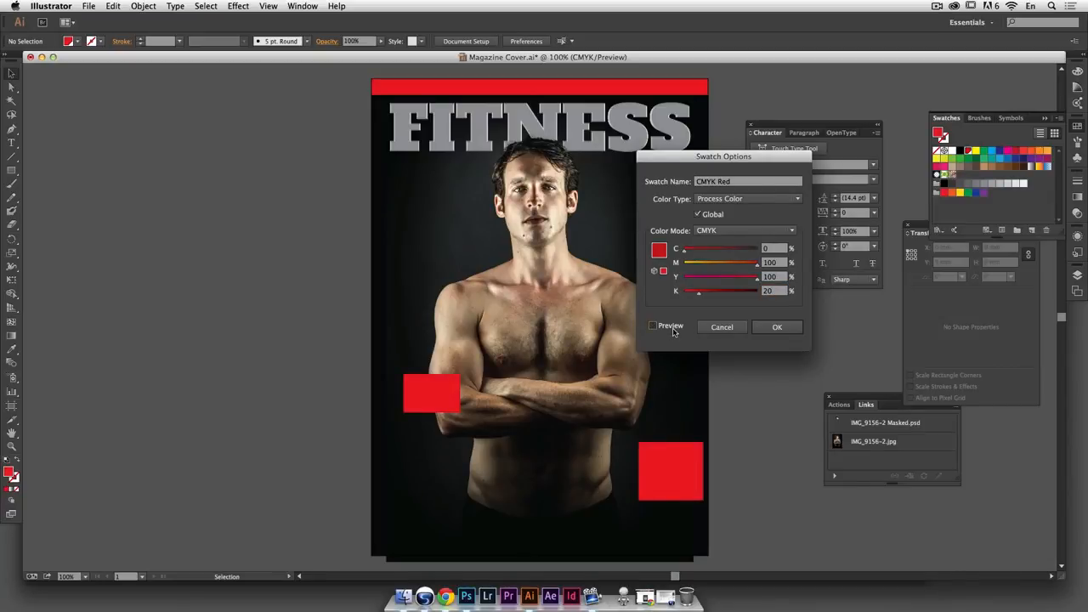
click(672, 330)
click(673, 330)
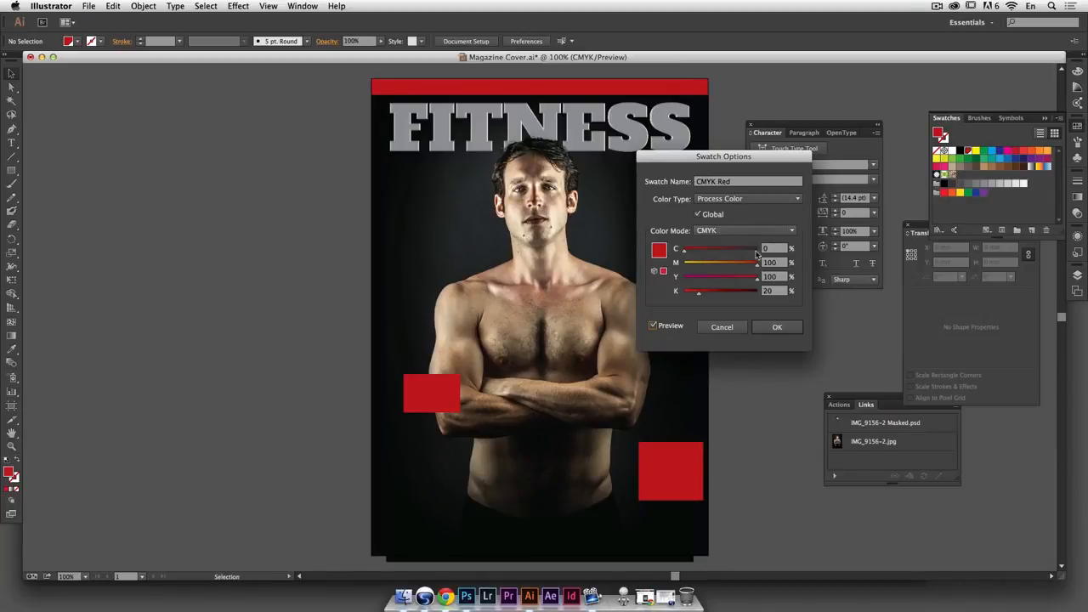
click(777, 330)
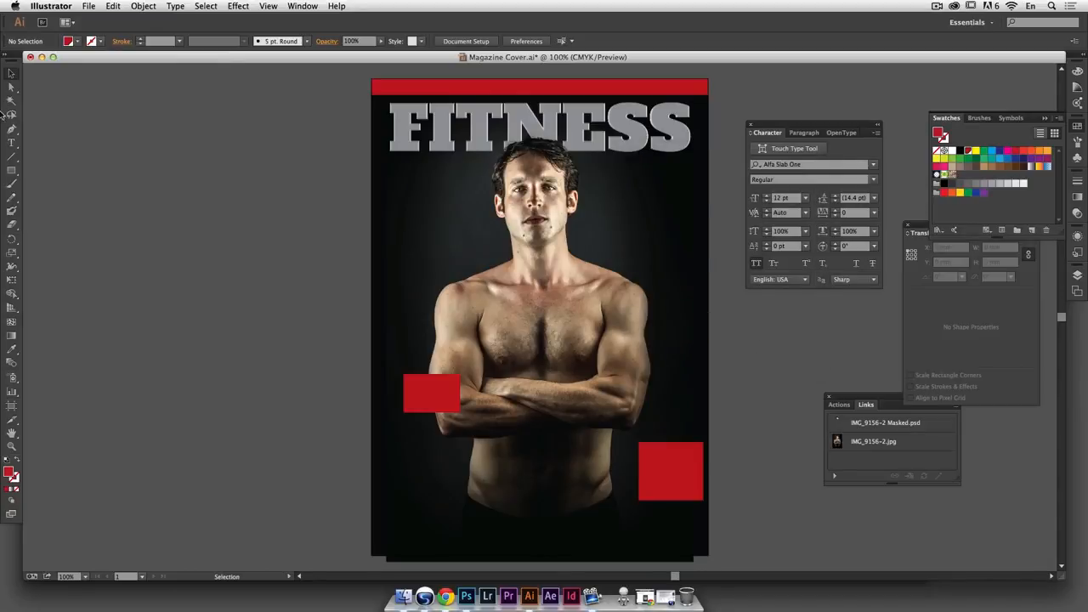
Delete the two red test rectangles from the photo, keeping the strip along the cover's top edge
click(448, 405)
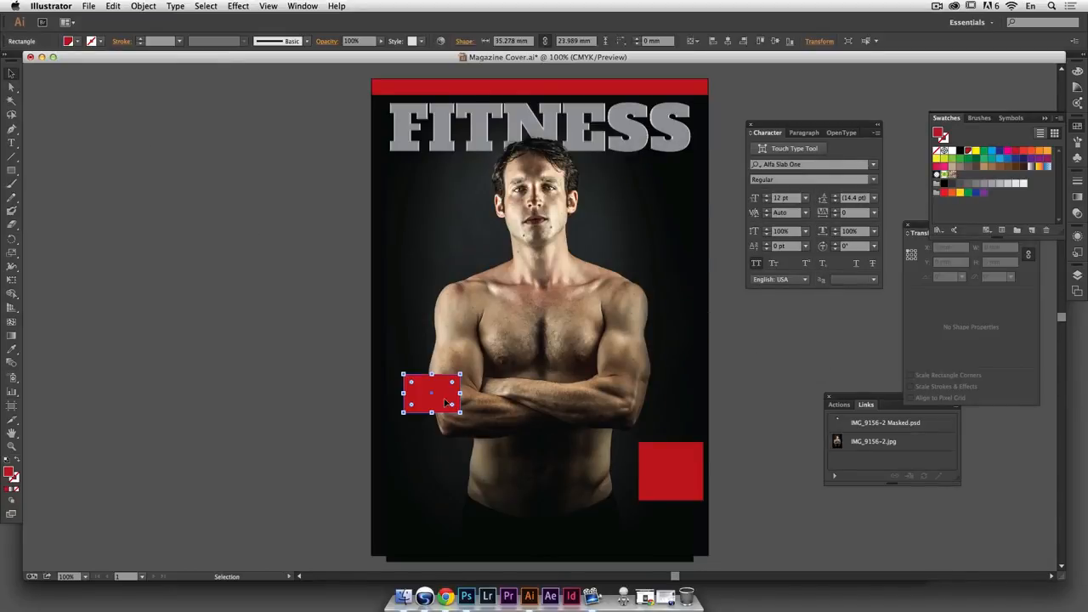
key(Delete)
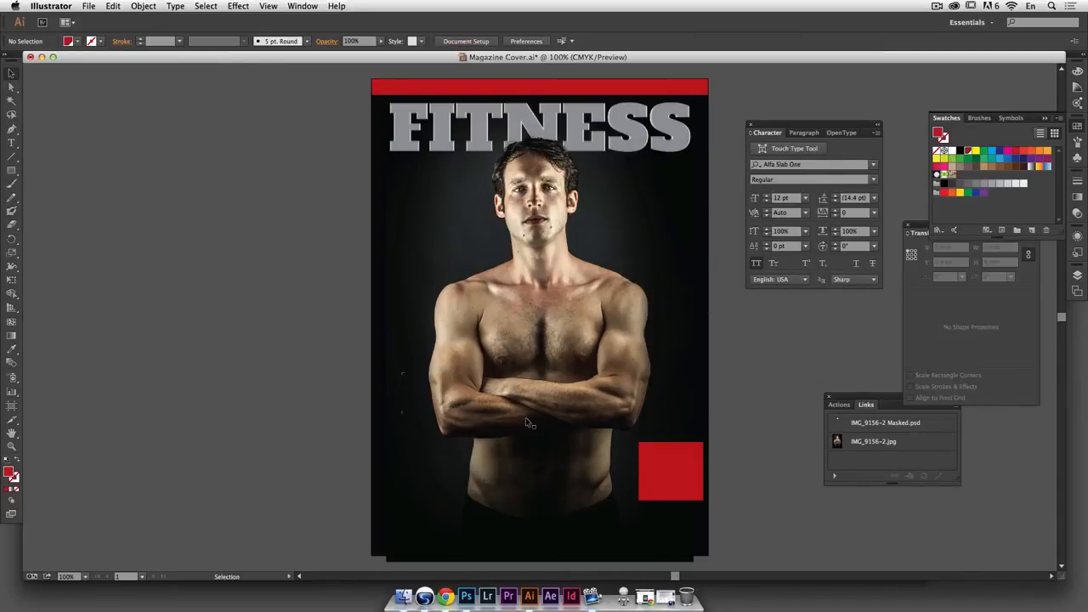
click(687, 469)
key(Delete)
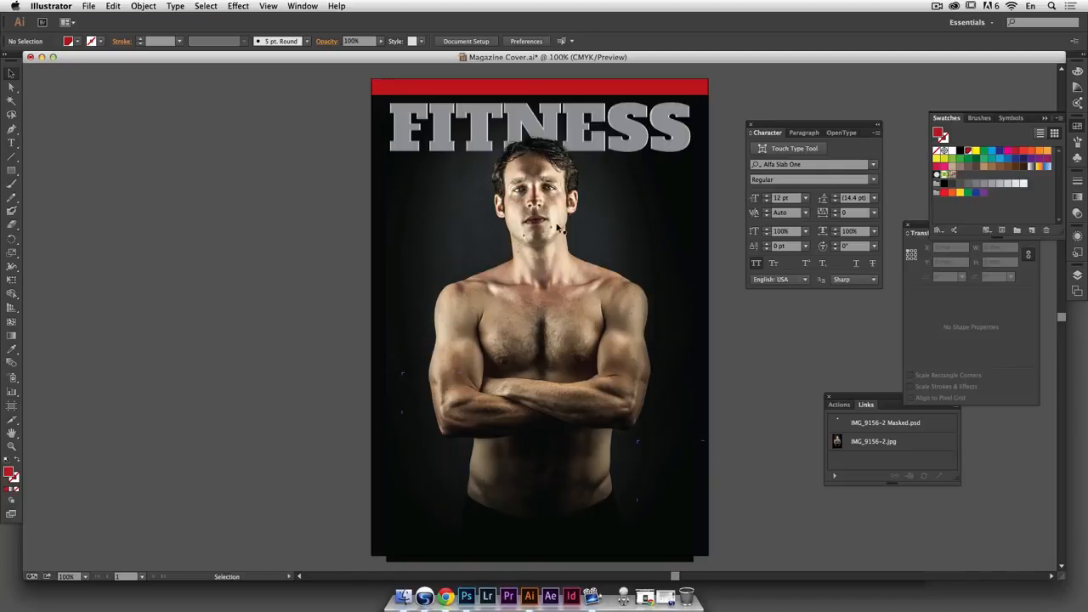
Rename the Title layer as Top Bar and move the red strip's rectangle into it from the Photo layer
click(10, 142)
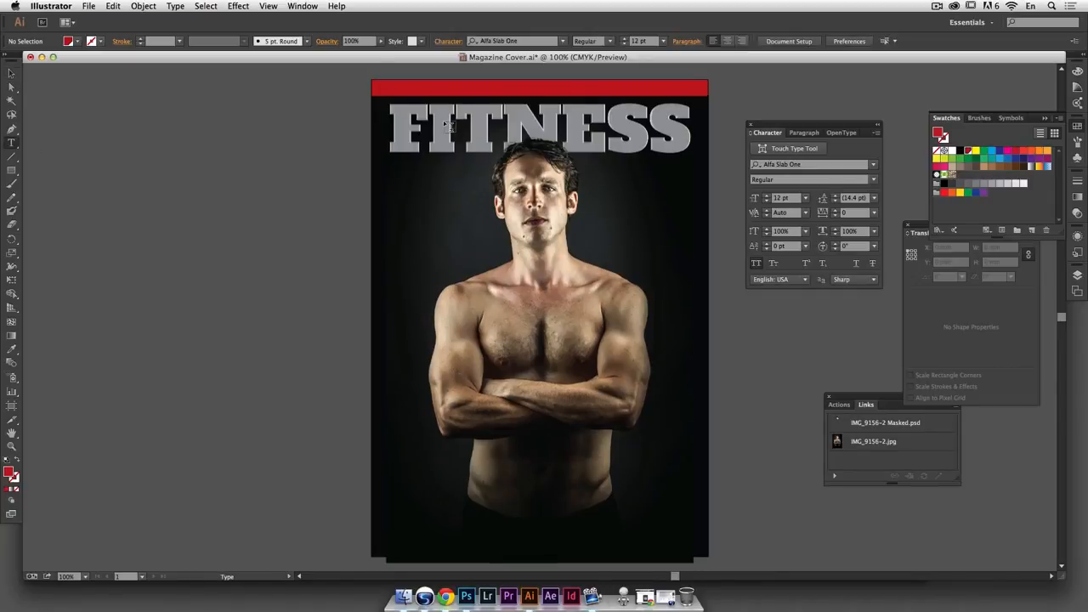
click(12, 72)
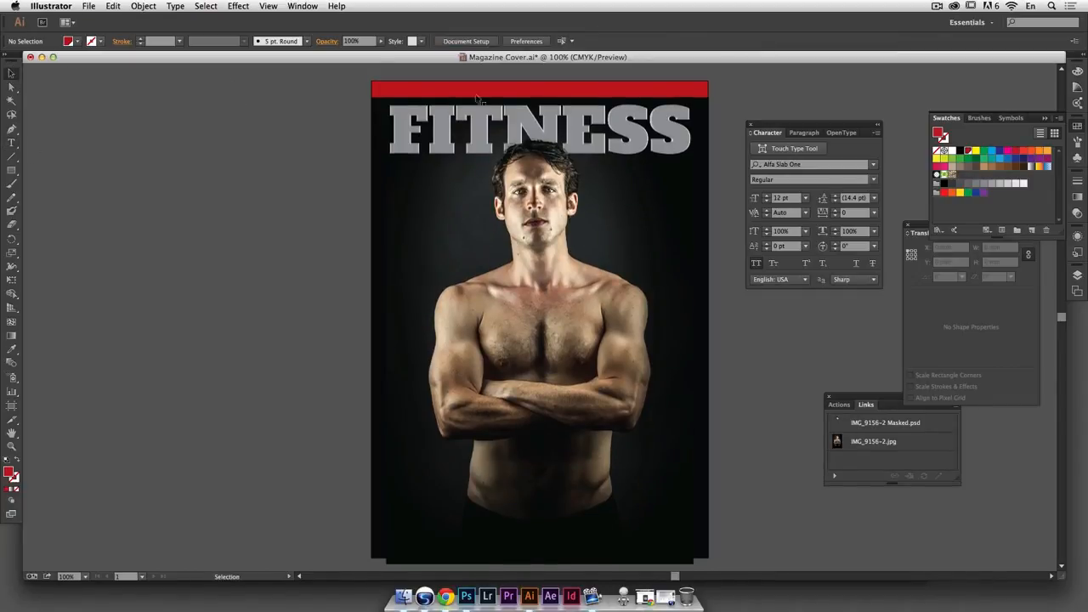
click(512, 92)
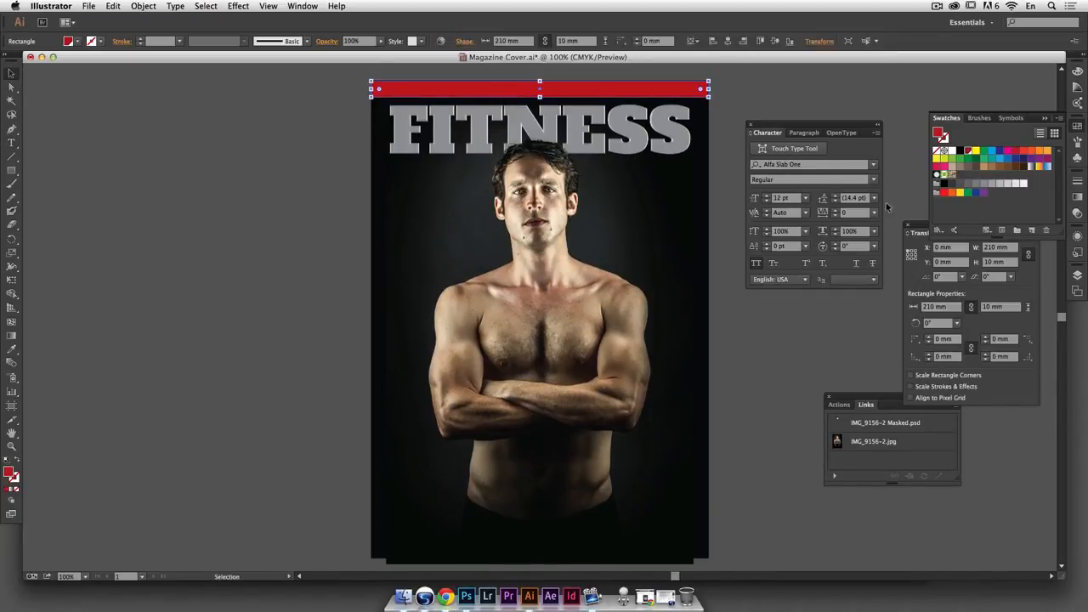
click(1077, 126)
drag(1008, 226, 1006, 112)
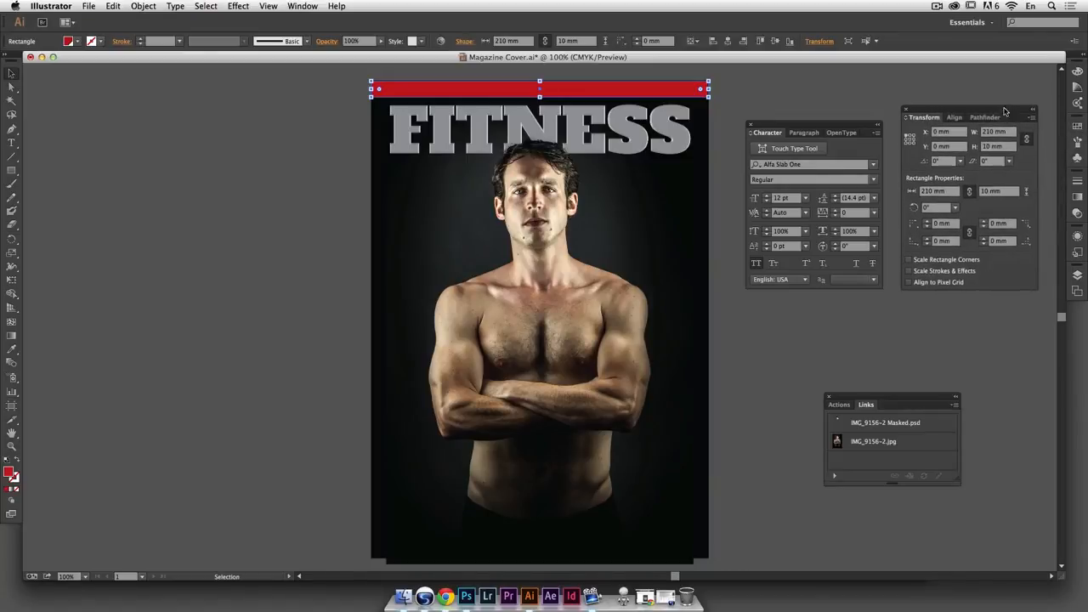
click(1077, 274)
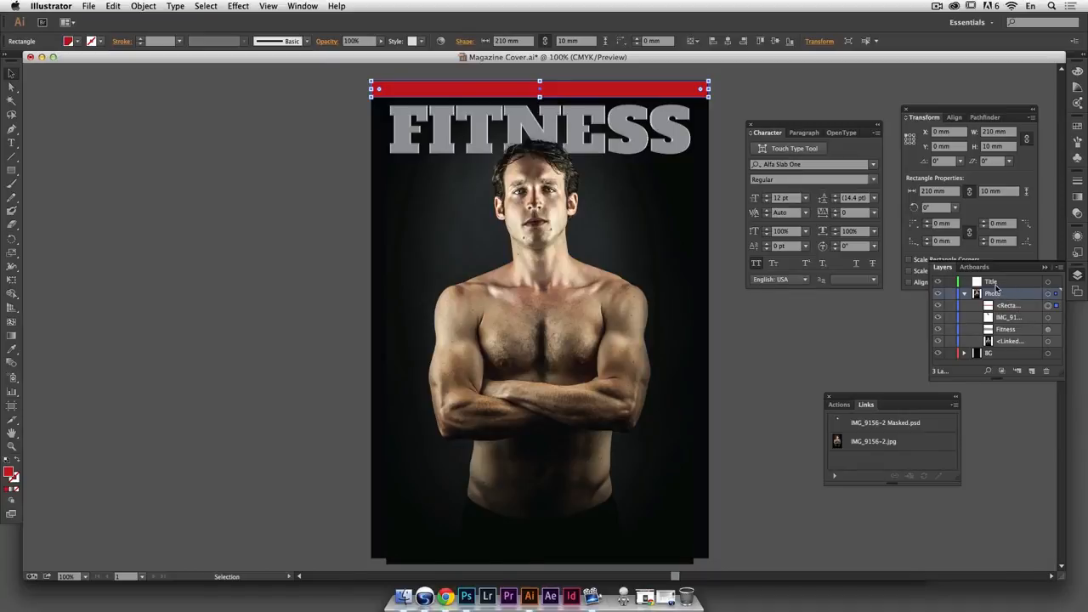
double_click(993, 283)
text(Top Bar)
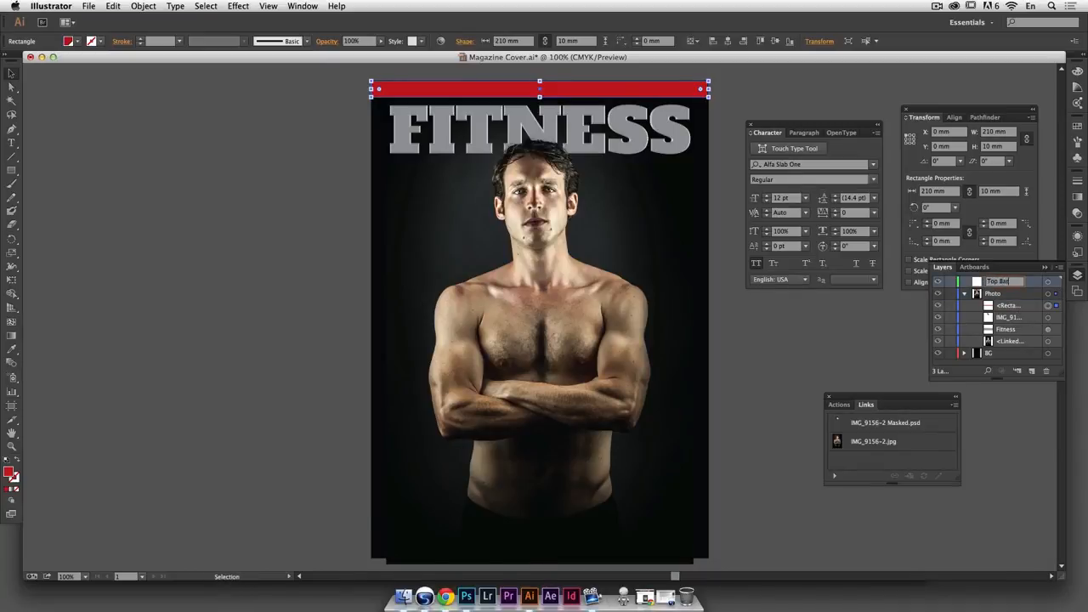
key(Return)
drag(1008, 305, 1008, 283)
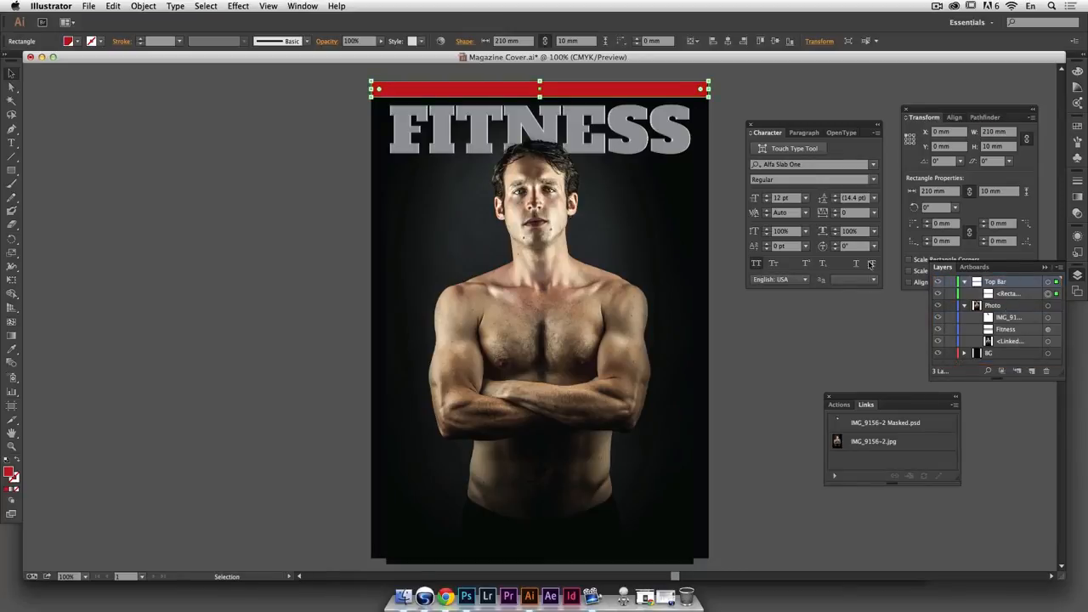
Add the point text "THE FIRST HOW-TO FITNESS MAGAZINE FOR BEGINNERS" just above the artboard
click(12, 142)
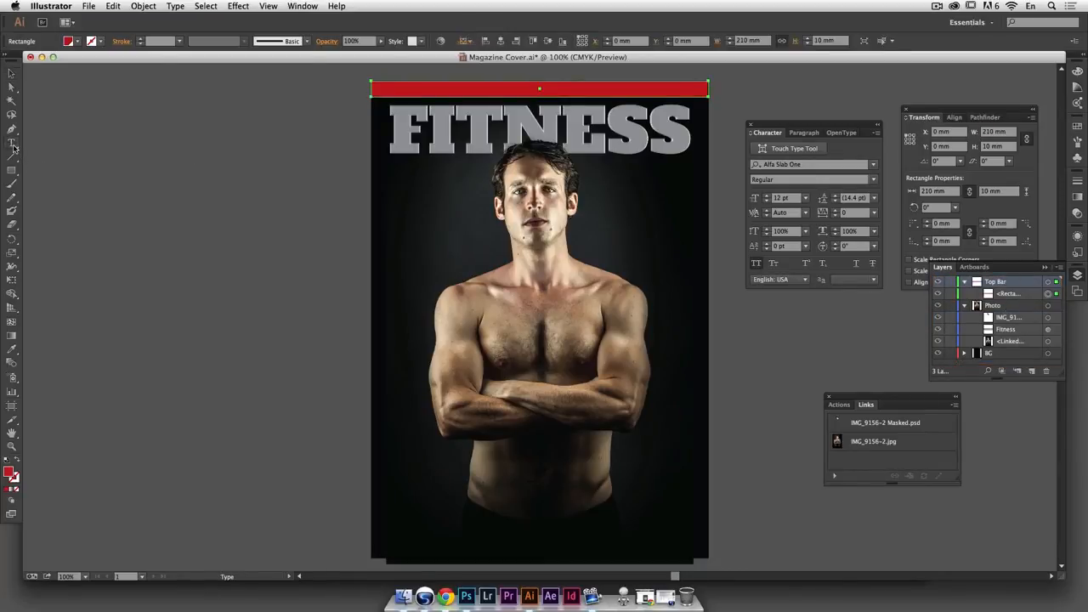
click(399, 72)
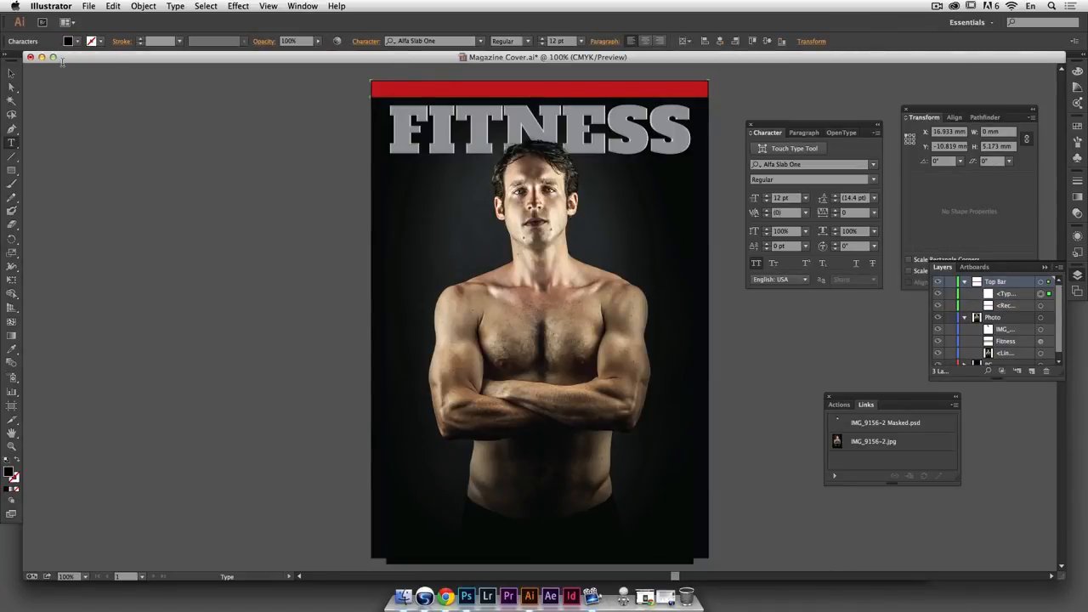
text(TH)
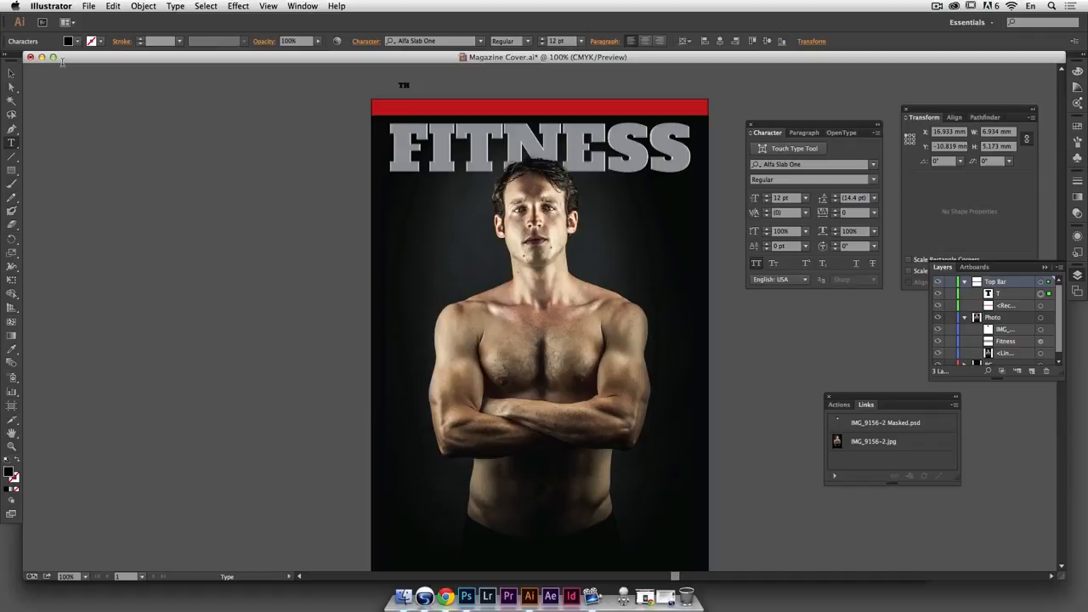
text(E FIRST HOW-TO FITNESS MA)
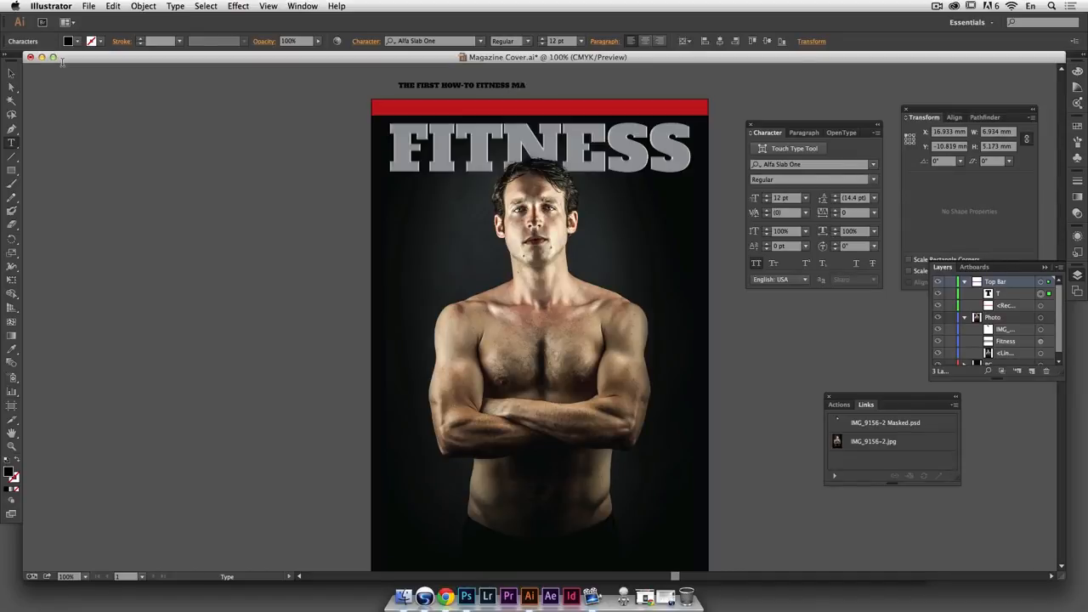
text(GAZINE FOR BEGINNERS)
click(12, 73)
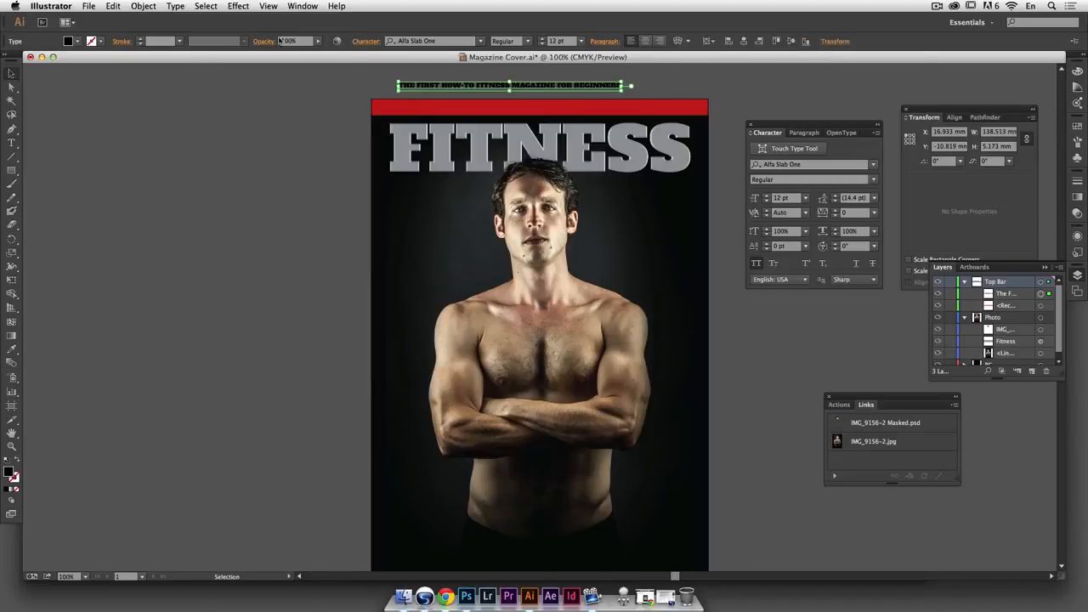
Center-align the tagline's paragraph and center the text horizontally on the artboard
click(644, 42)
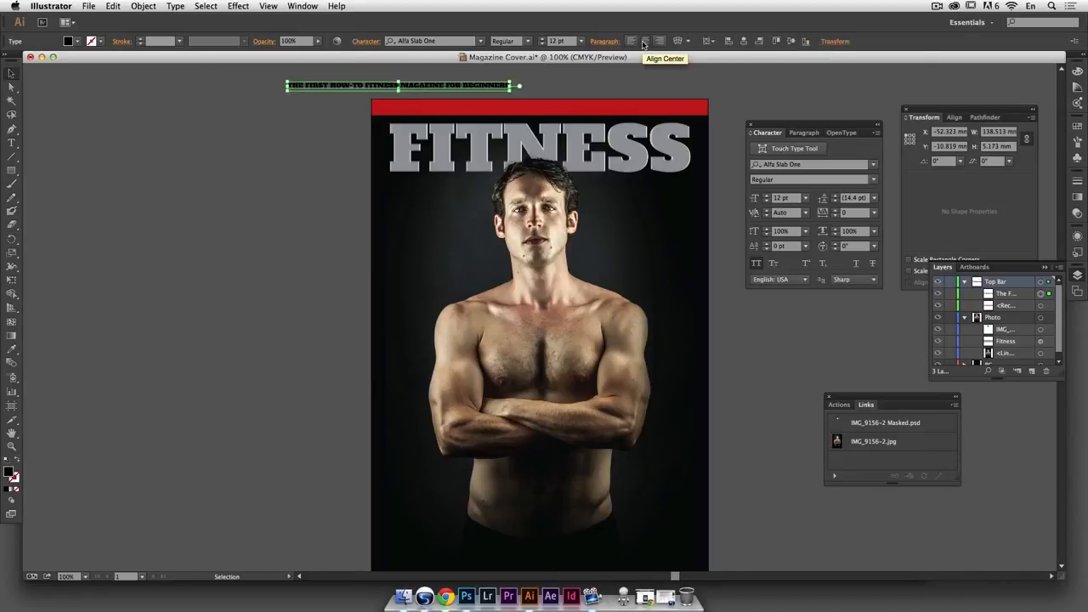
click(745, 42)
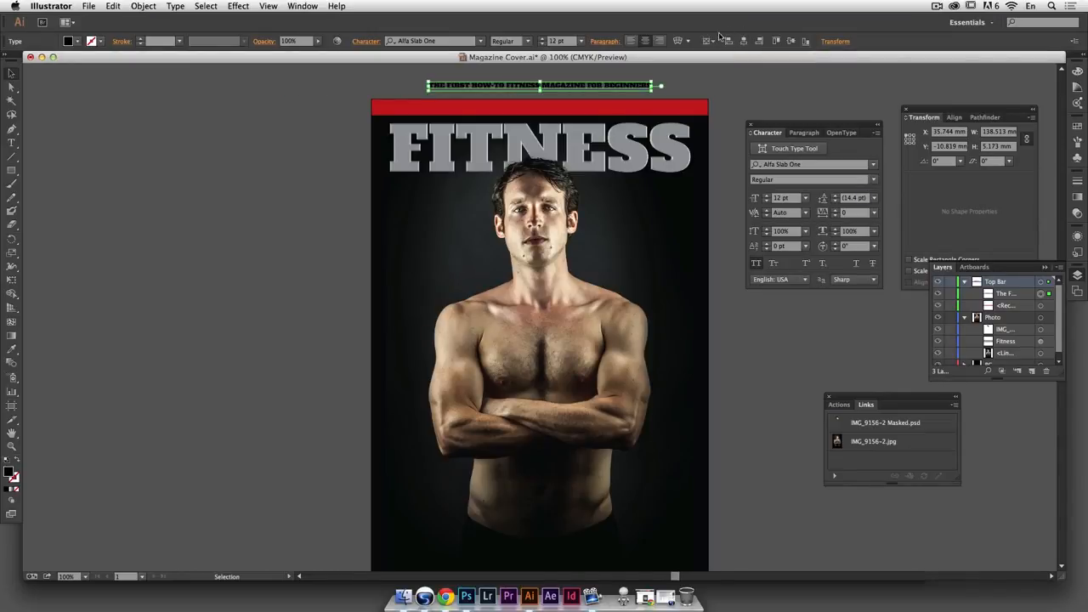
click(708, 40)
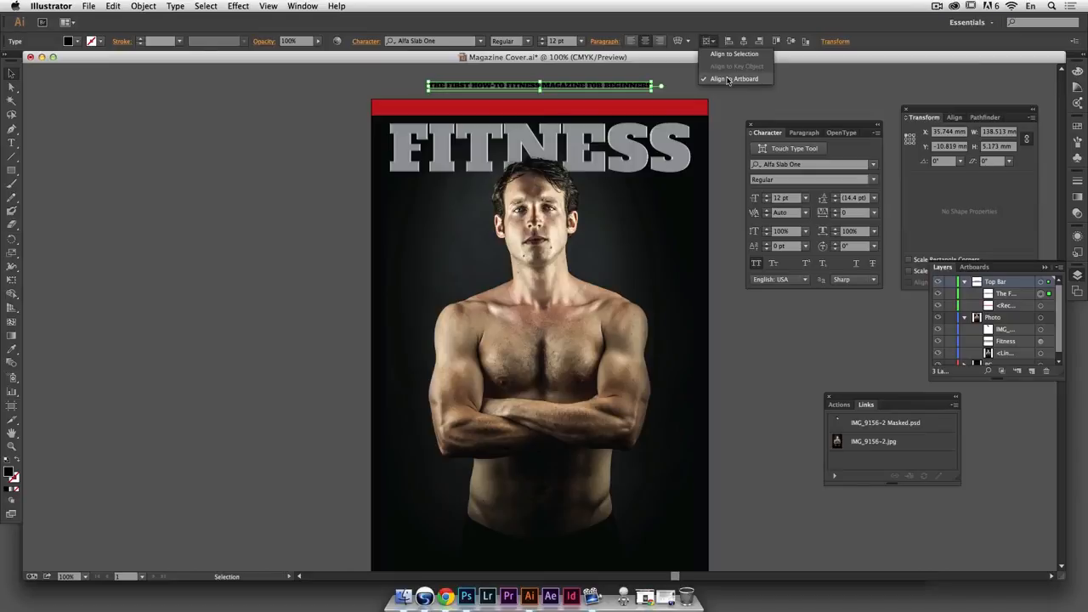
click(725, 31)
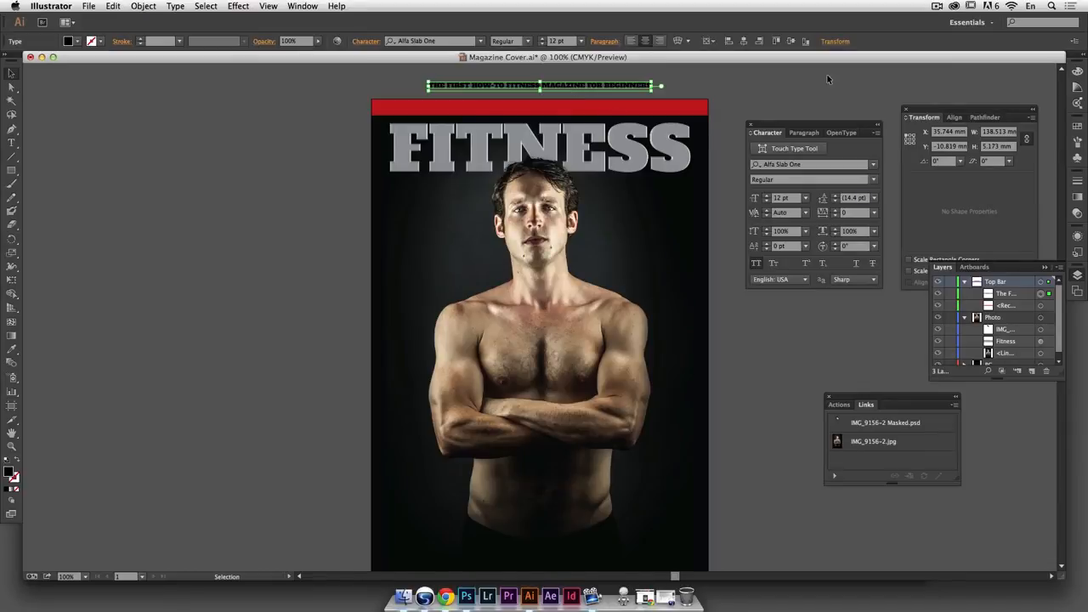
Fill the tagline with white and move it down onto the red strip
click(1078, 72)
click(951, 138)
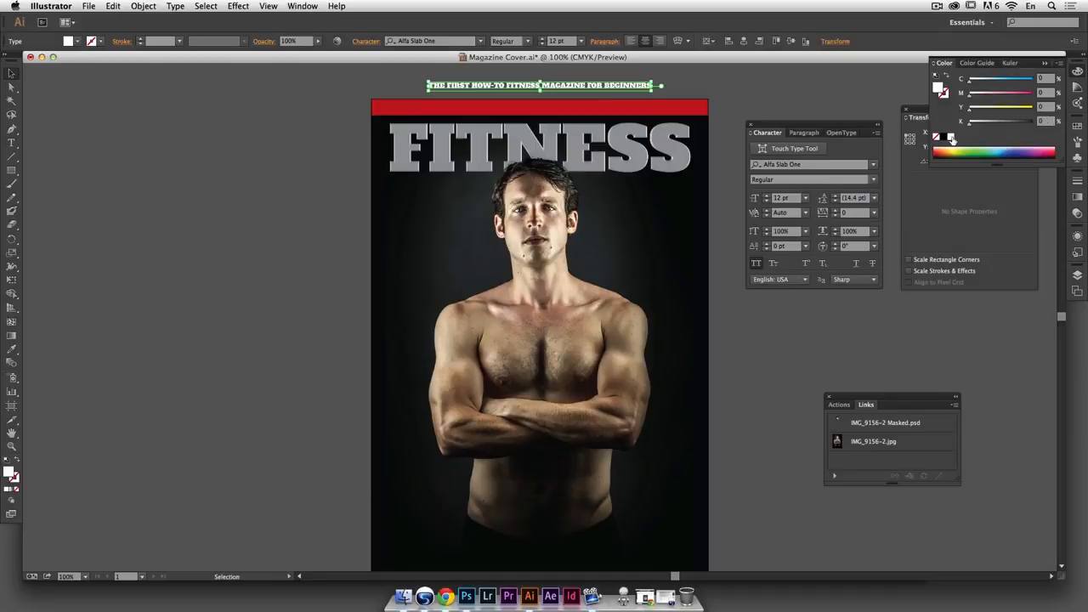
drag(619, 86, 618, 109)
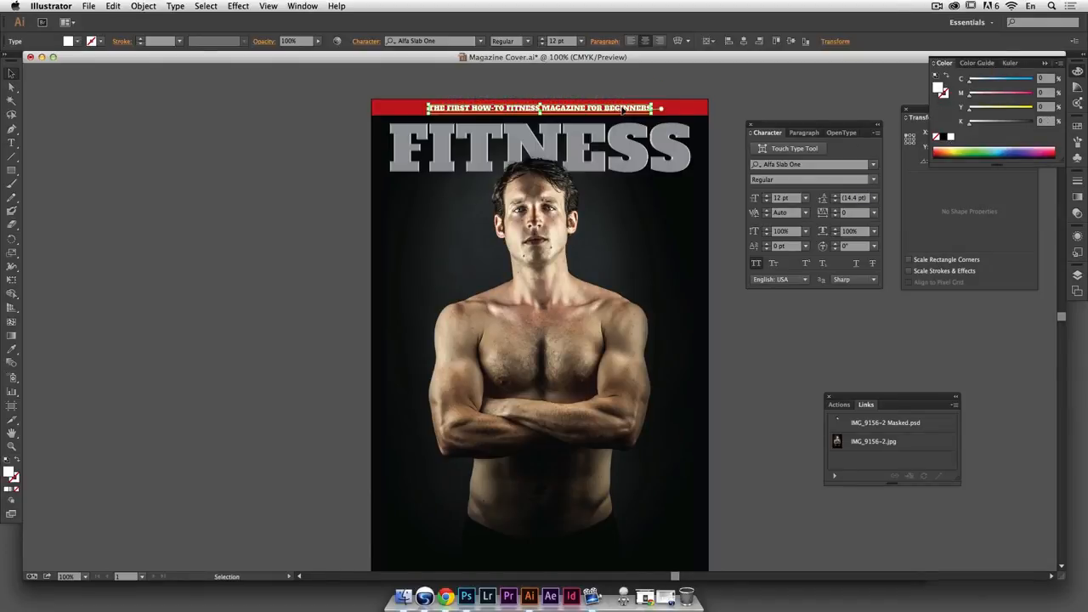
Set the tagline's font size to 14 pt
click(767, 196)
click(767, 196)
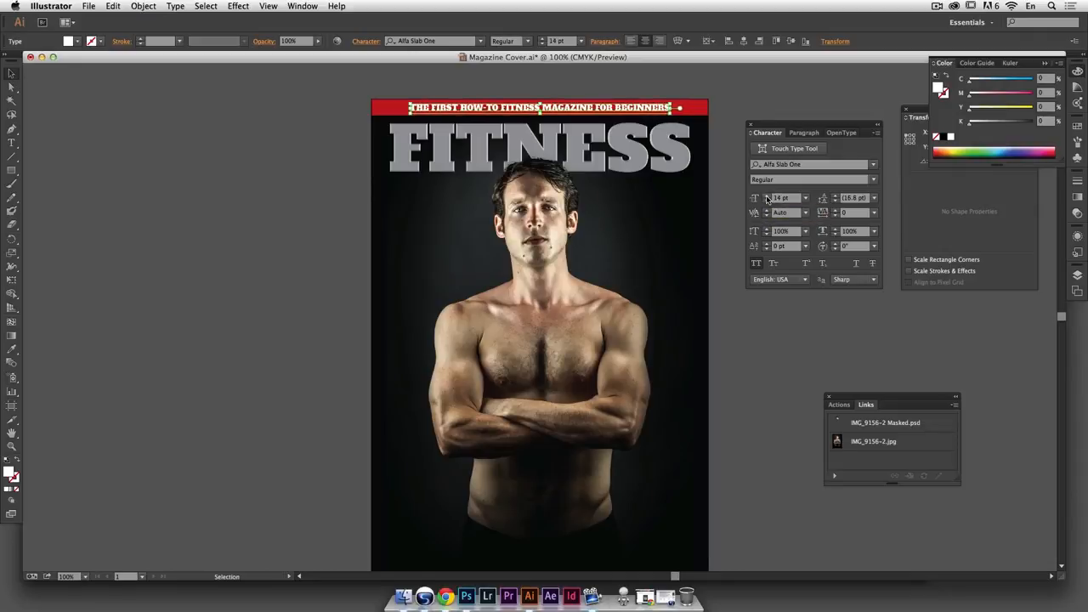
click(767, 195)
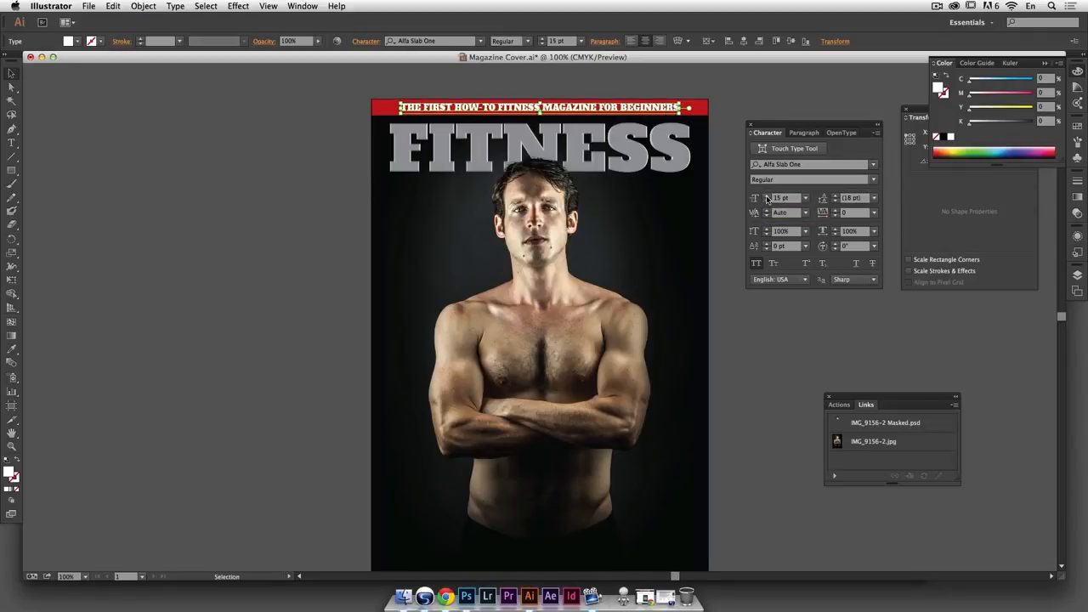
click(767, 202)
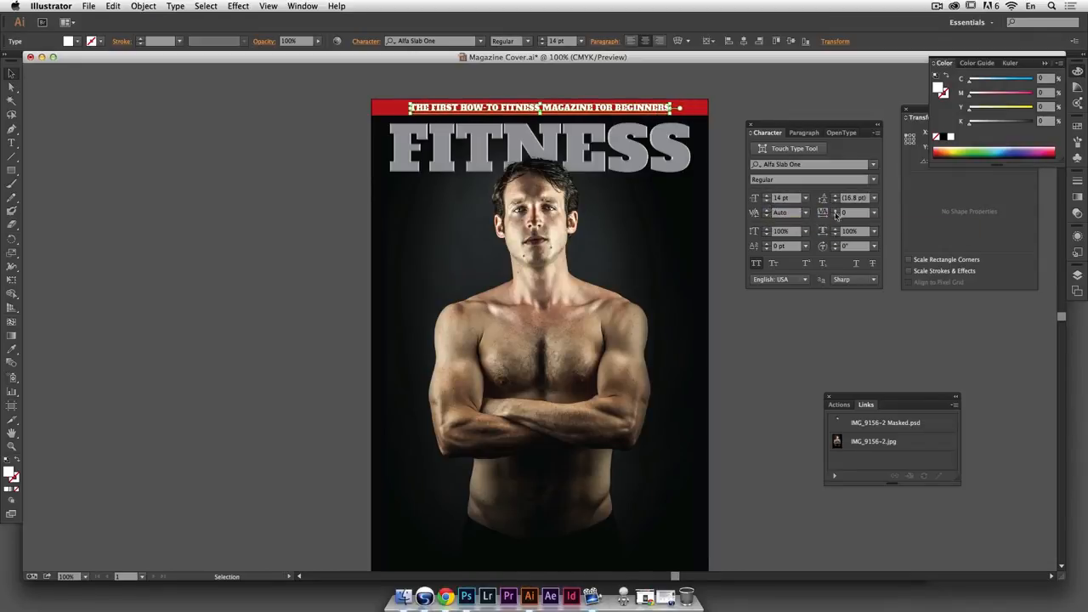
Try tracking values of 50 and 100 on the tagline in the red strip
click(876, 214)
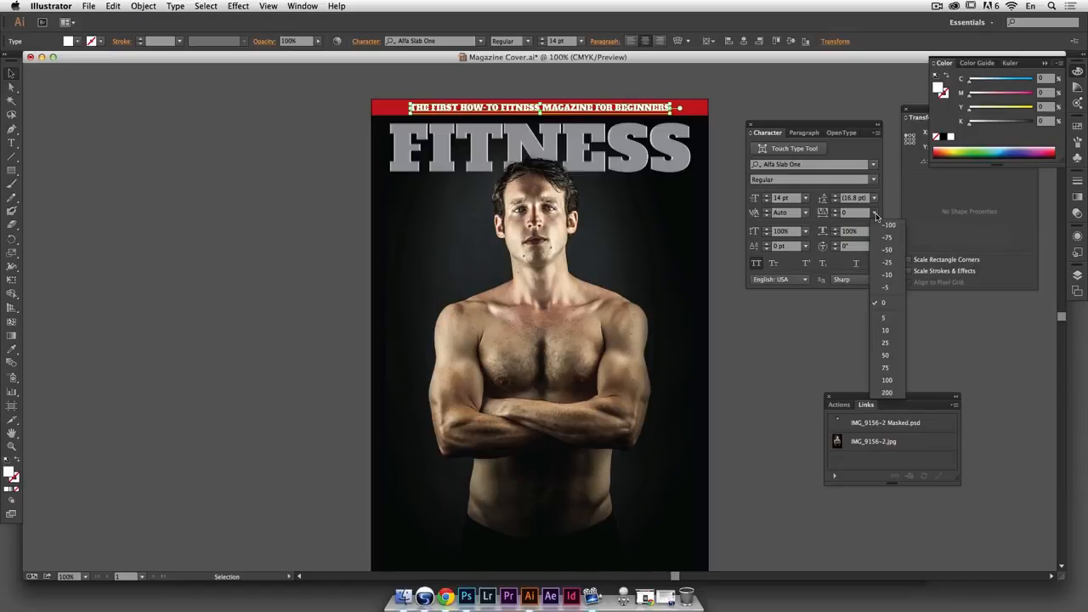
click(891, 357)
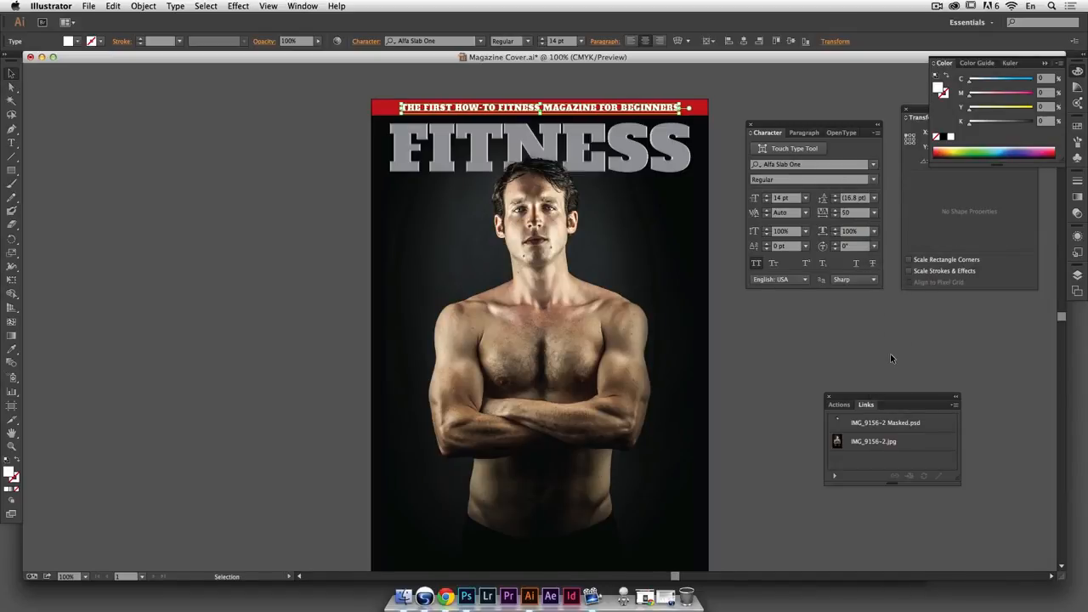
click(875, 214)
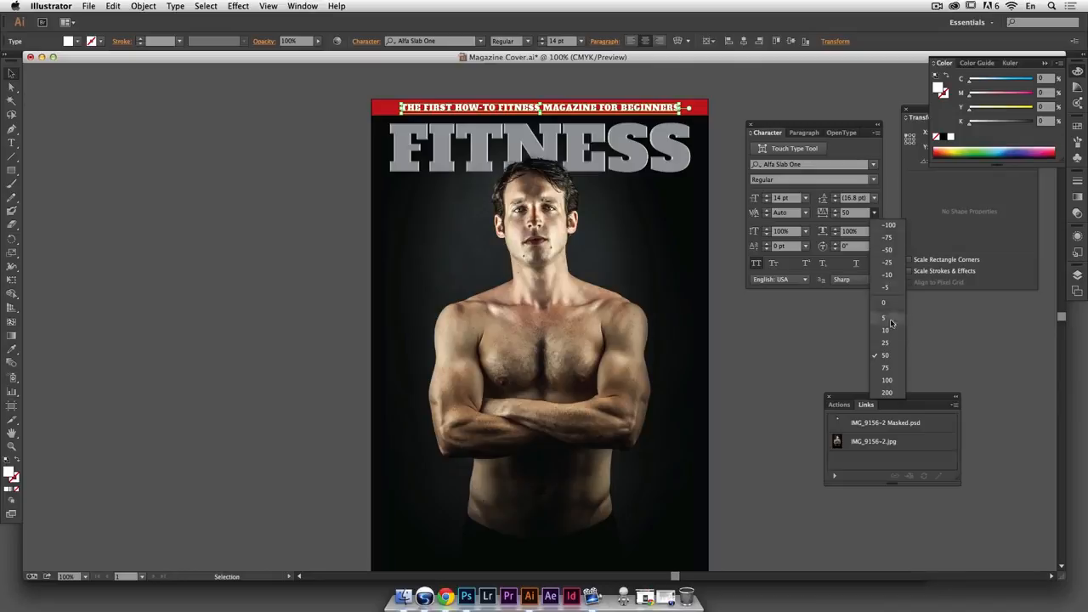
click(887, 380)
click(749, 119)
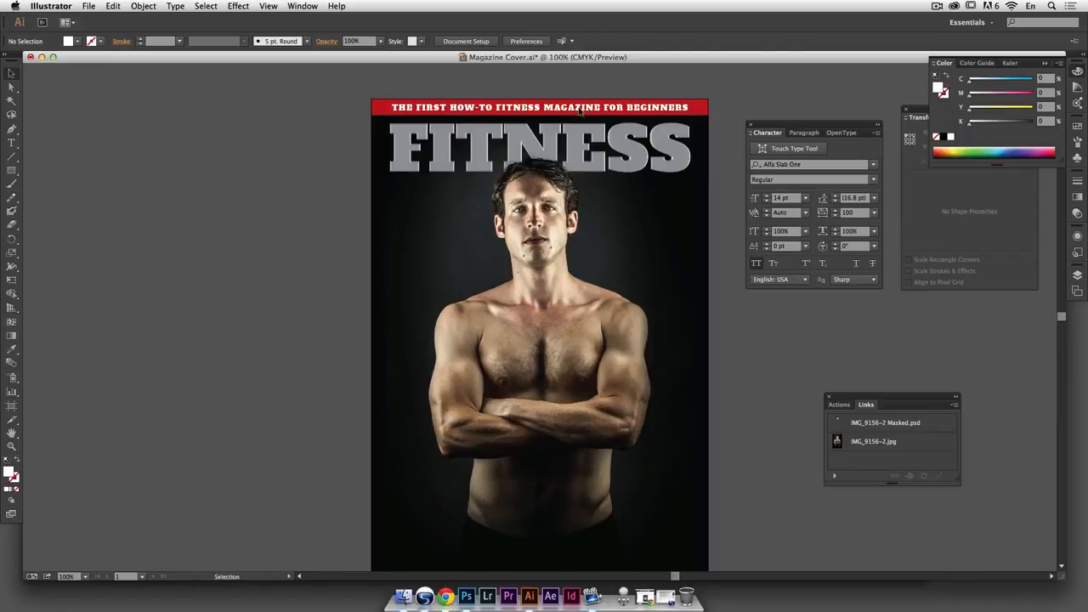
Set the tagline's font size to 13 pt
click(581, 113)
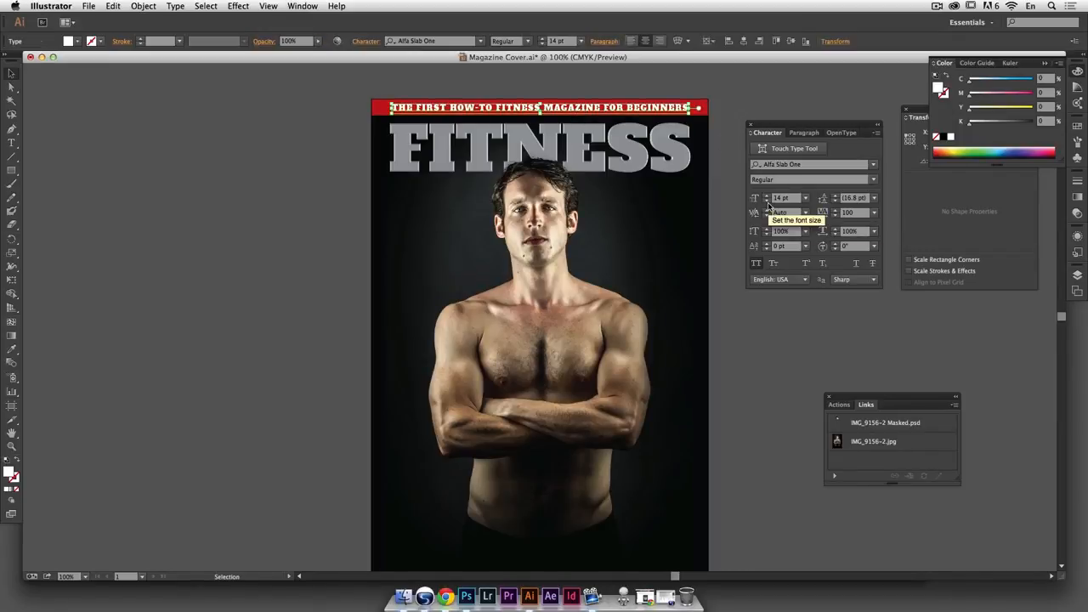
click(766, 201)
click(742, 89)
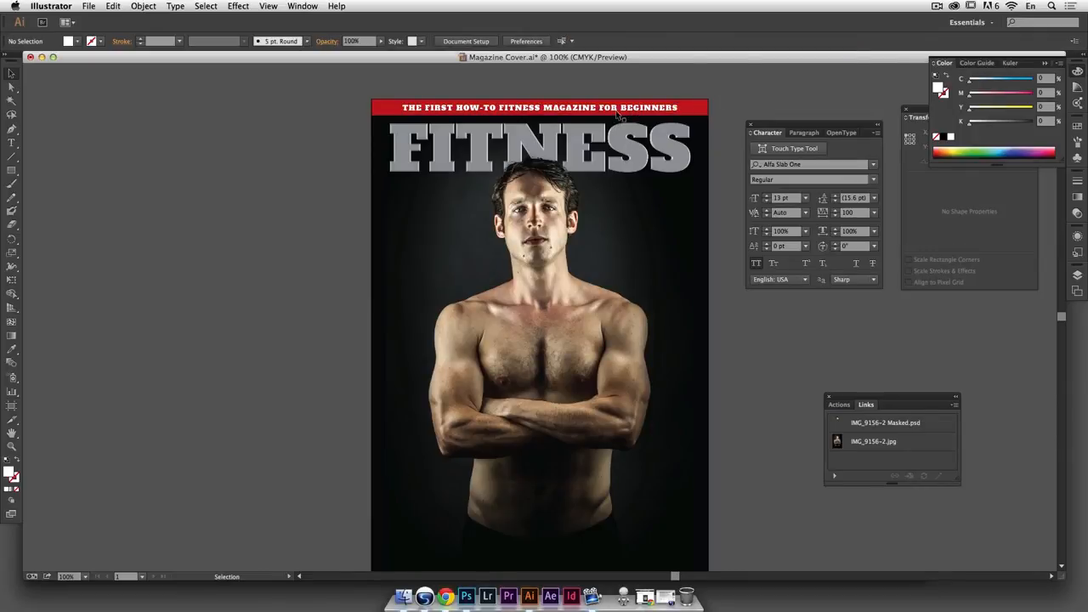
Try a tracking value of 200 on the tagline
click(557, 109)
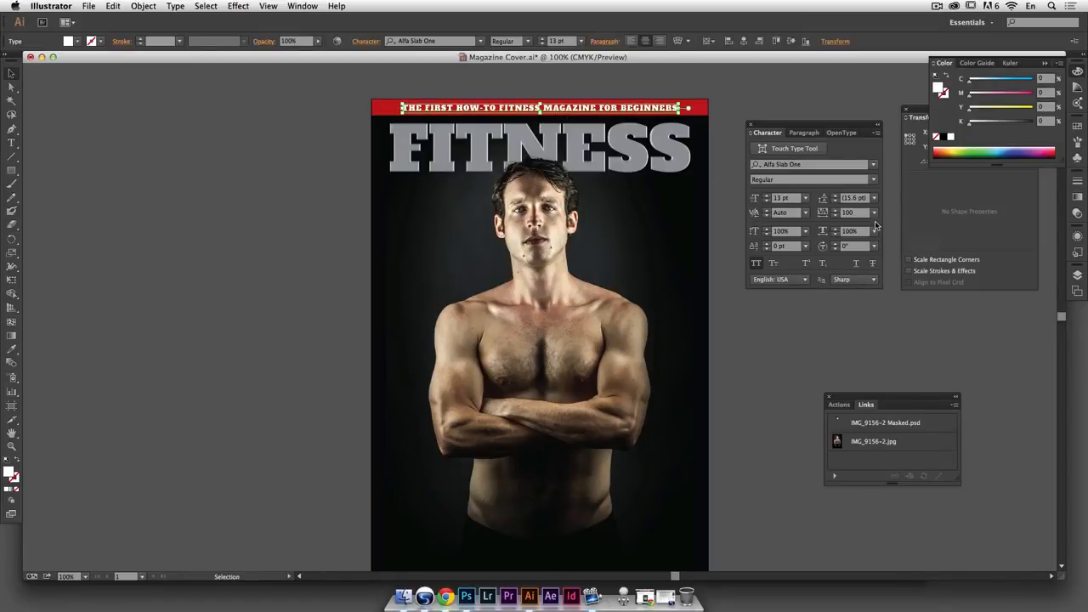
click(875, 212)
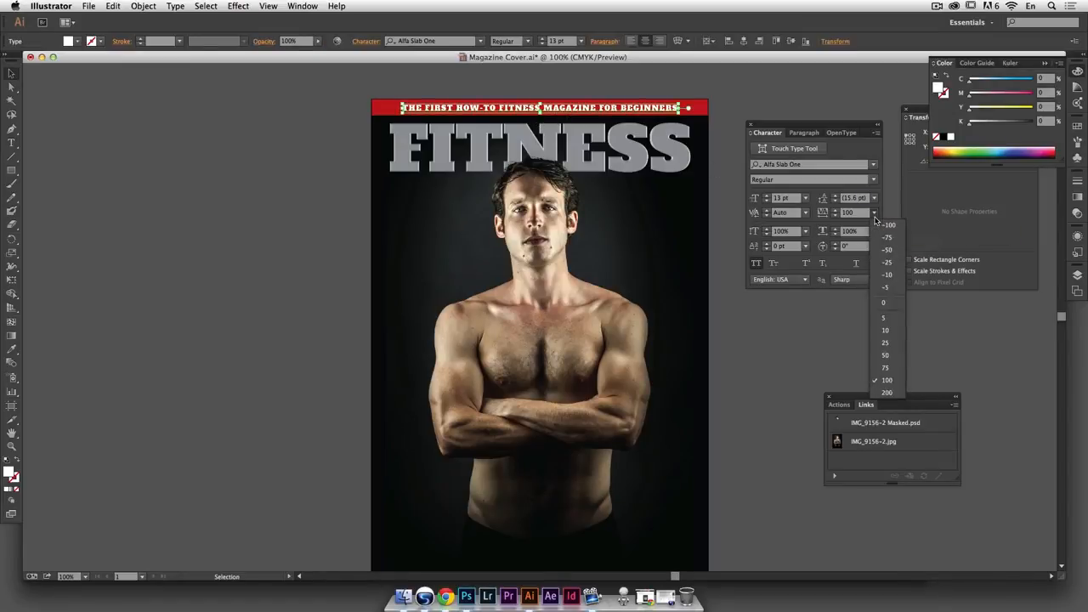
click(890, 388)
click(936, 359)
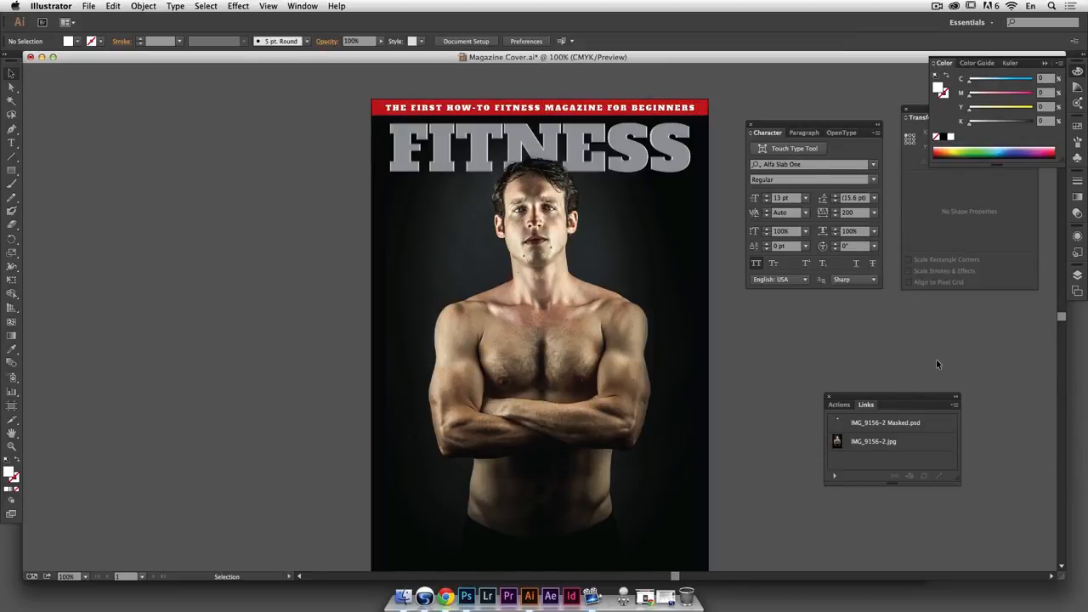
Set the tagline's tracking to 160
click(686, 110)
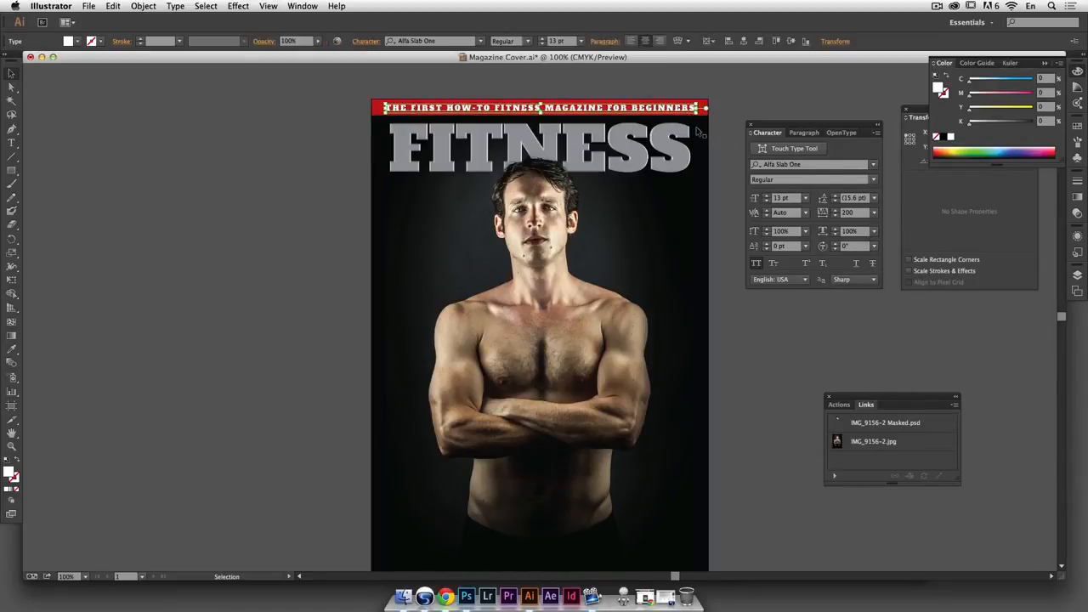
click(861, 217)
text(160)
key(Return)
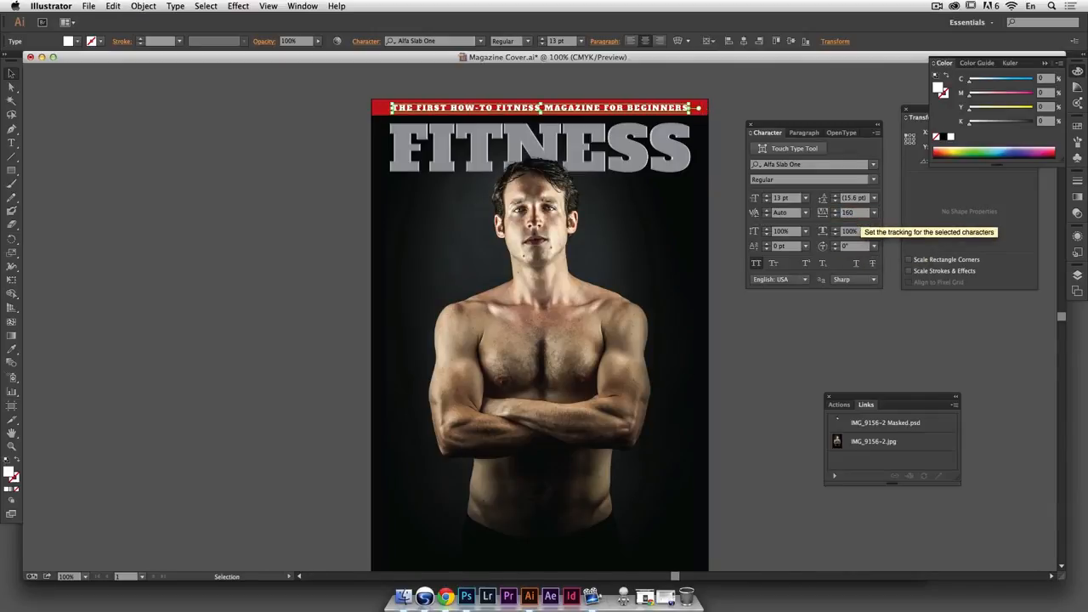
key(Escape)
Set the tagline's tracking to 180 and deselect the text
click(680, 109)
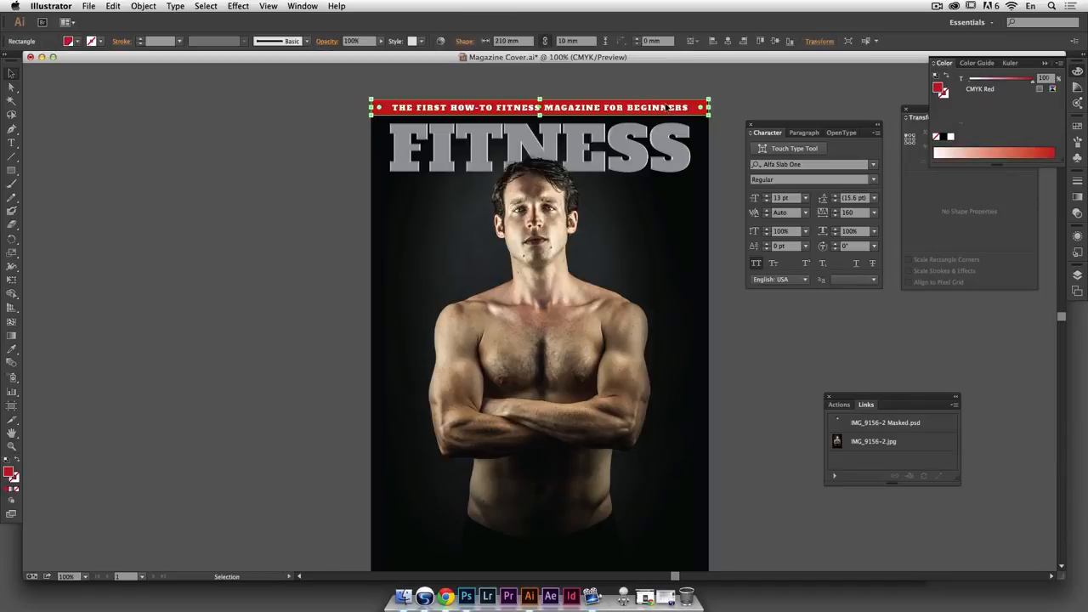
click(677, 108)
click(854, 216)
text(180)
key(Return)
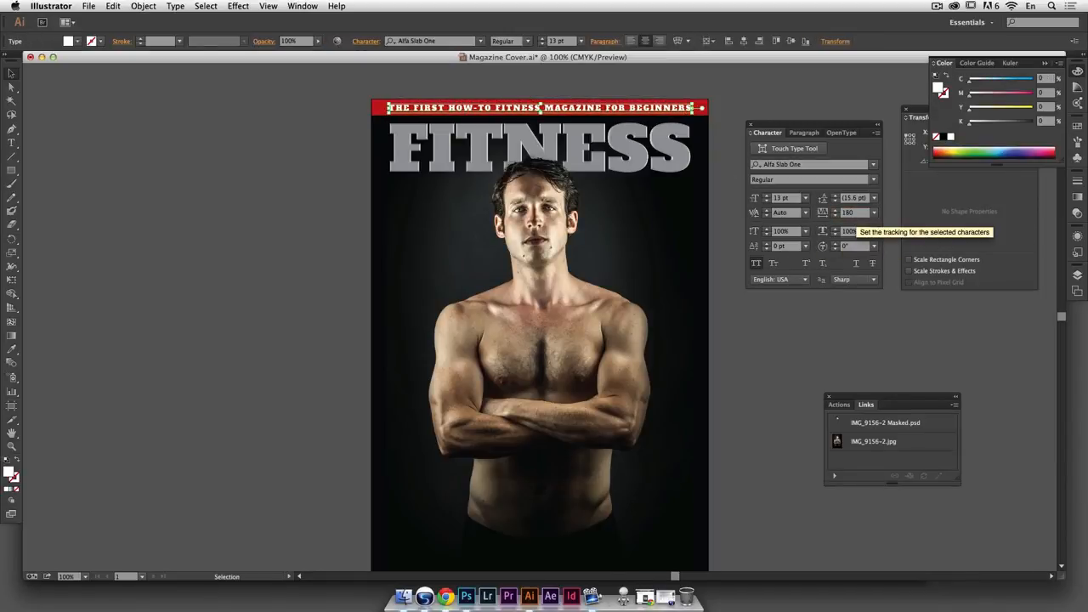
click(756, 111)
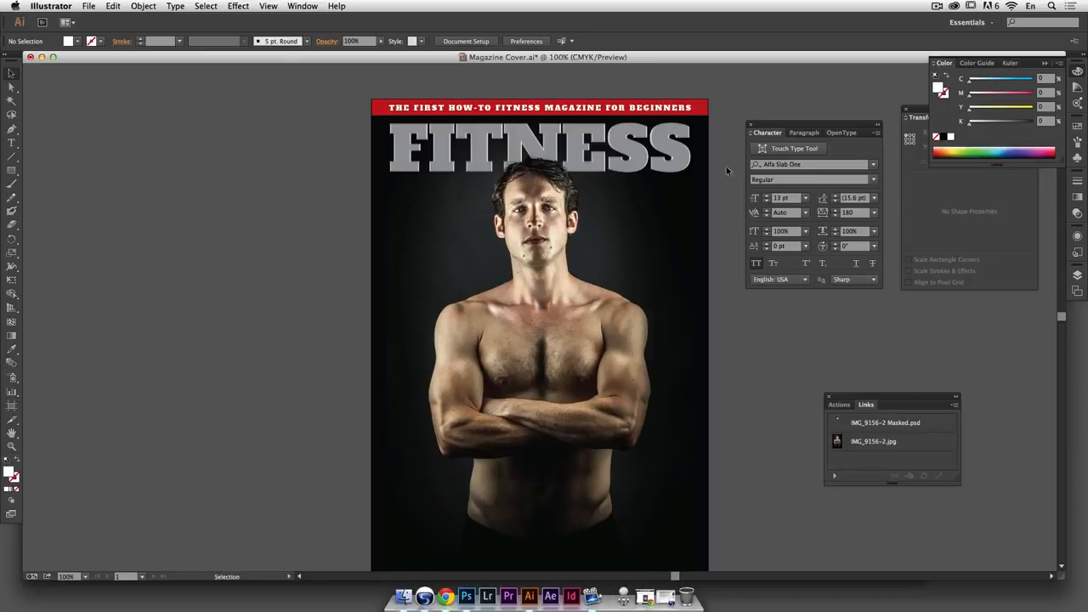
Add the point text "TOP 10 WORKOUTS" beside the artboard and move it onto the model's abdomen
key(space)
drag(743, 338, 732, 320)
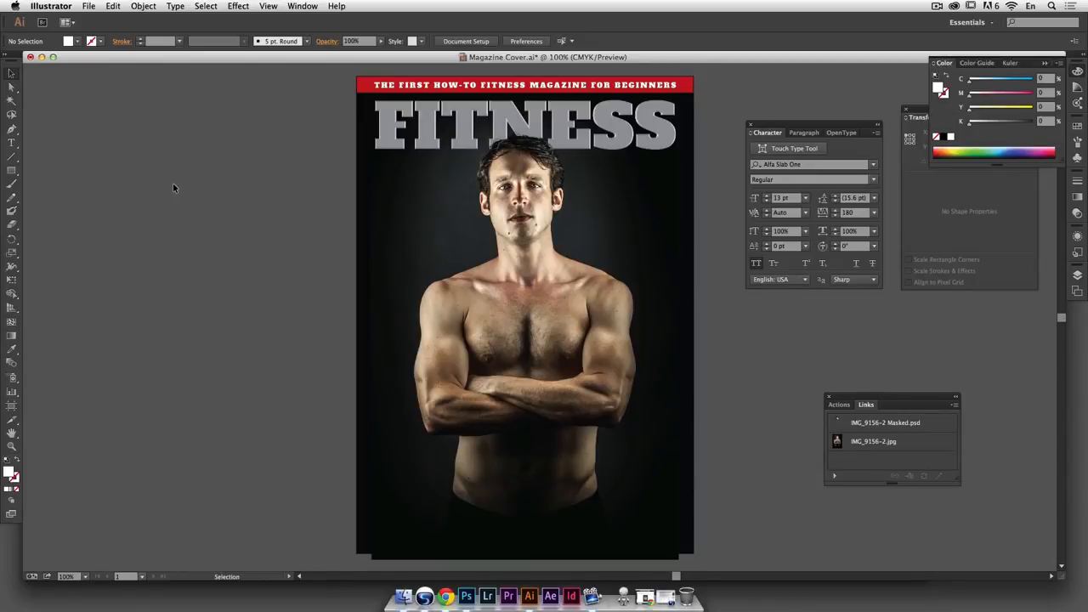
click(12, 143)
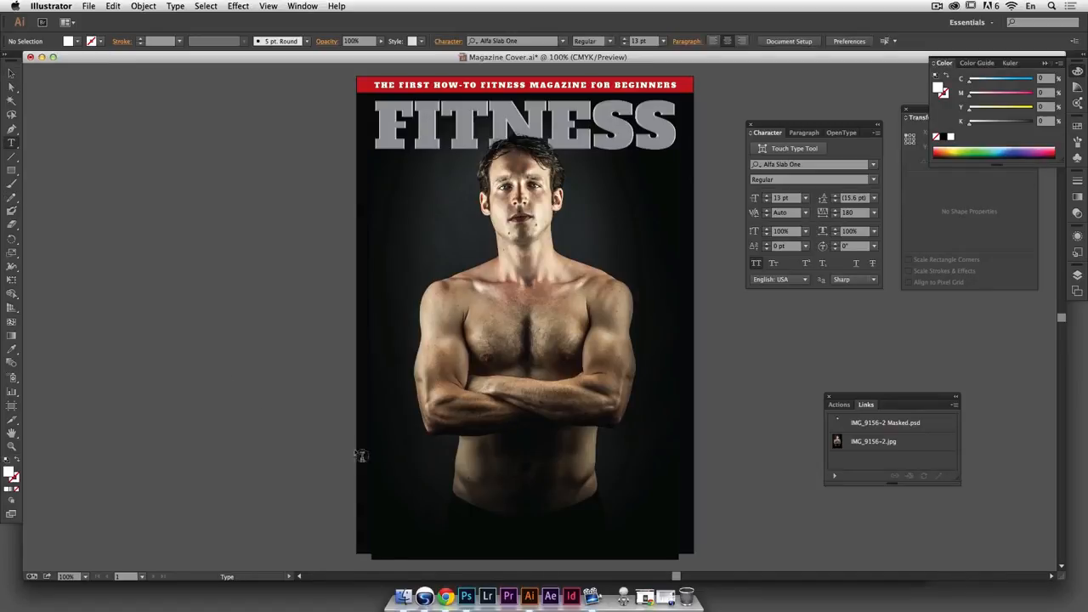
click(263, 420)
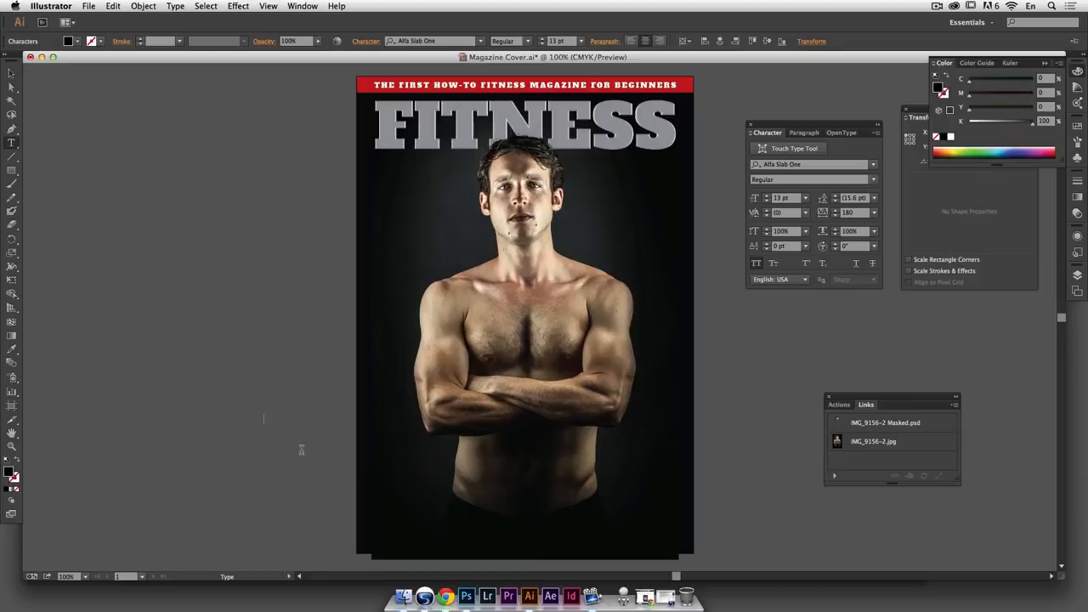
text(TOP 10 WORKOUTS)
click(11, 74)
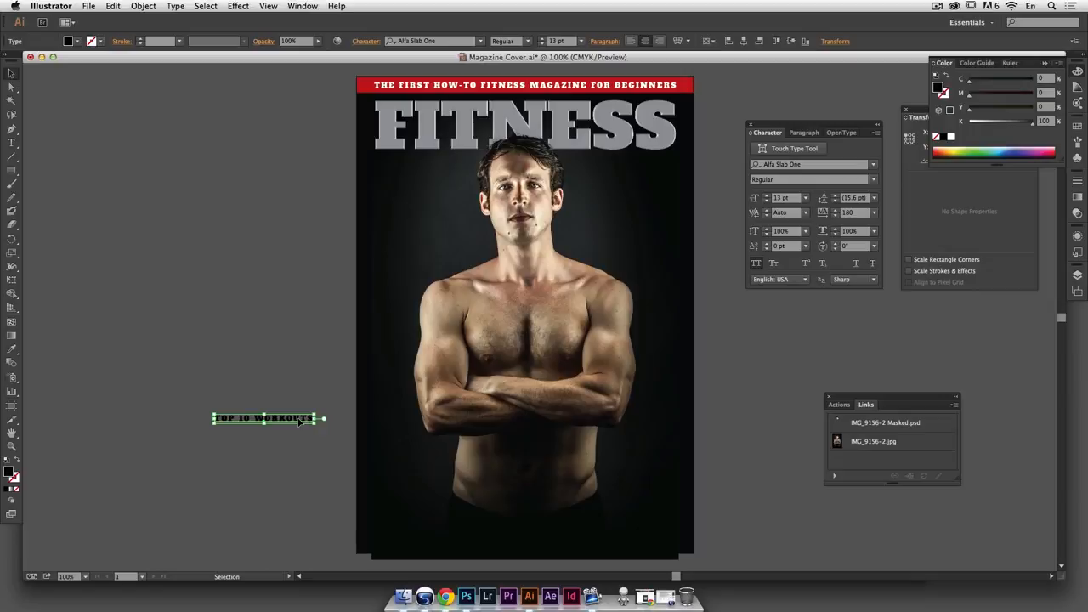
drag(300, 421, 502, 465)
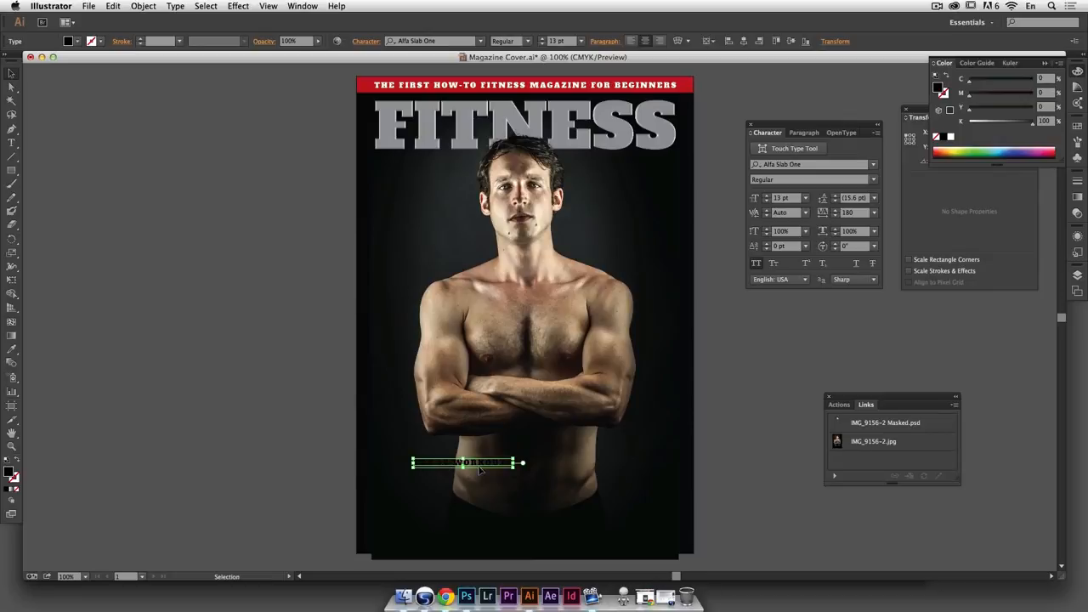
Fill the TOP 10 WORKOUTS text with white and enlarge it to about 46 pt across the model's abdomen
click(950, 138)
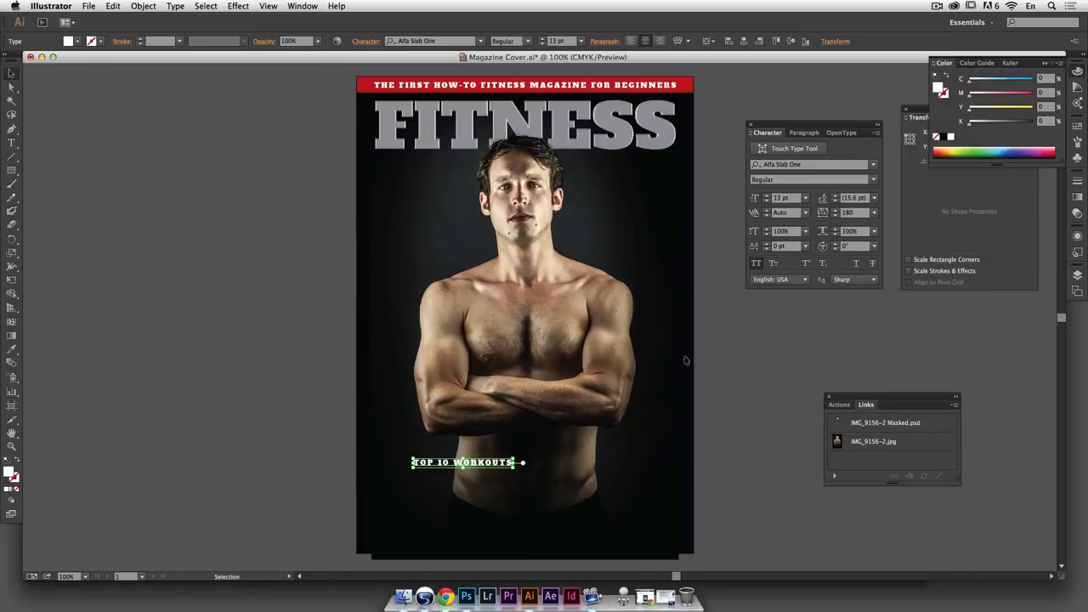
drag(513, 468, 771, 562)
drag(673, 480, 628, 476)
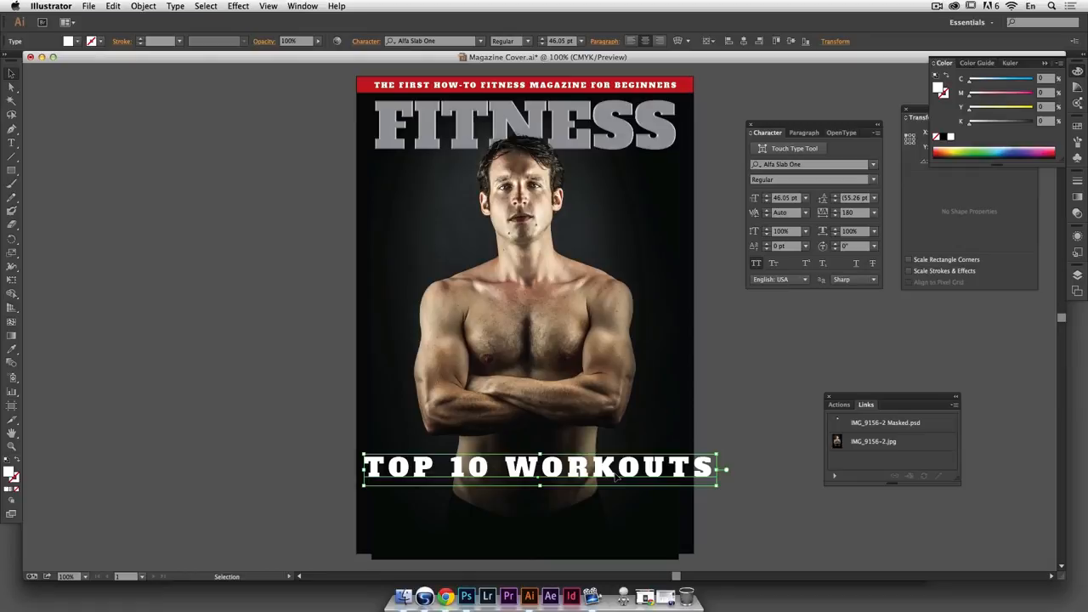
Switch to Suitcase Fusion 5 and search the Google Fonts for "narrow"
click(427, 596)
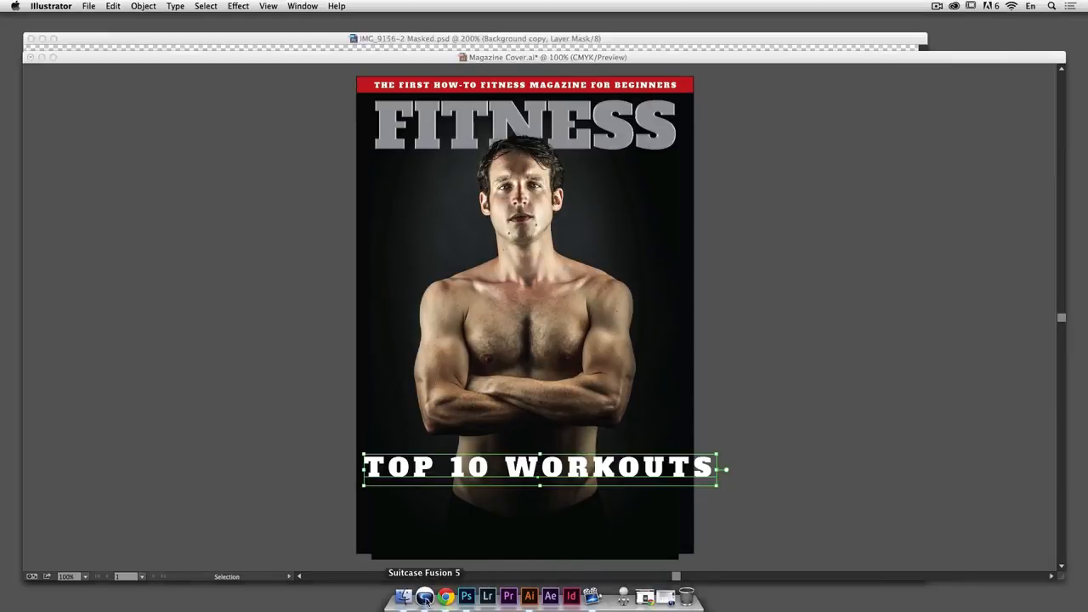
double_click(847, 60)
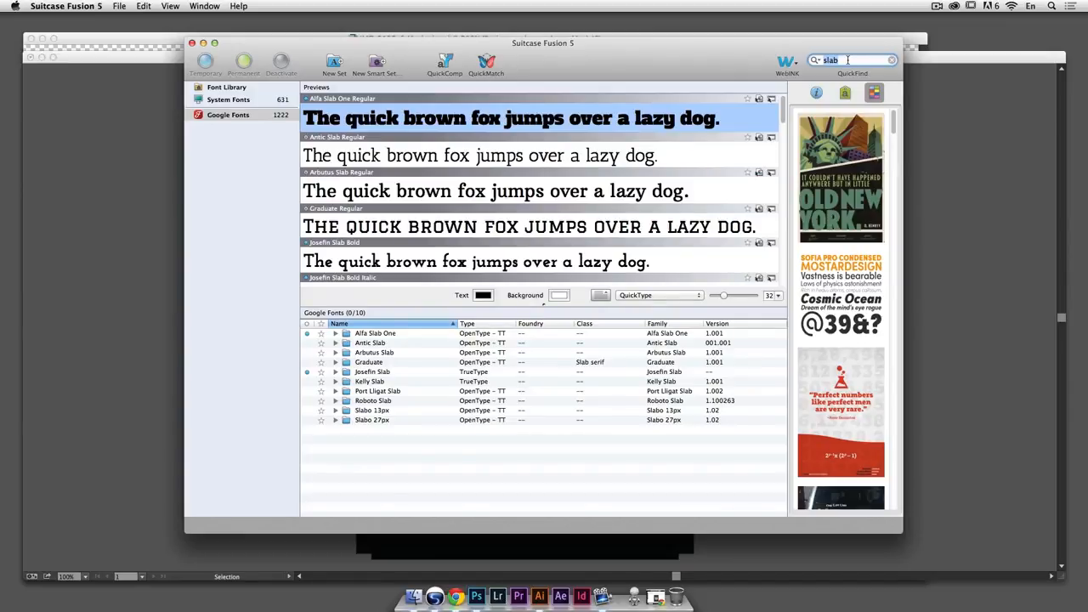
text(narrow)
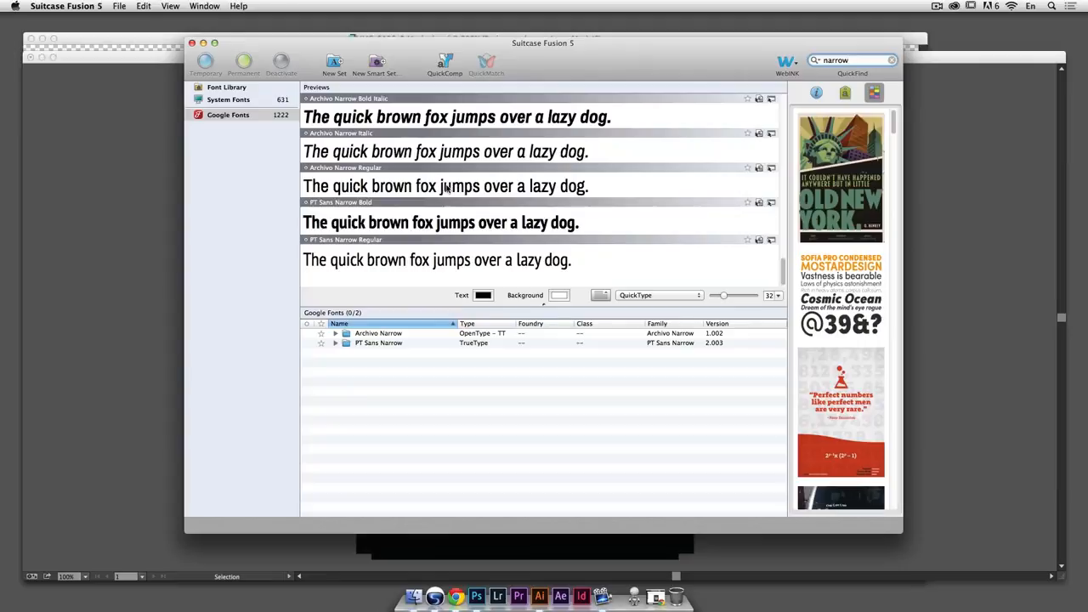
Search the Google Fonts for "conde" and look through the condensed font previews
double_click(847, 60)
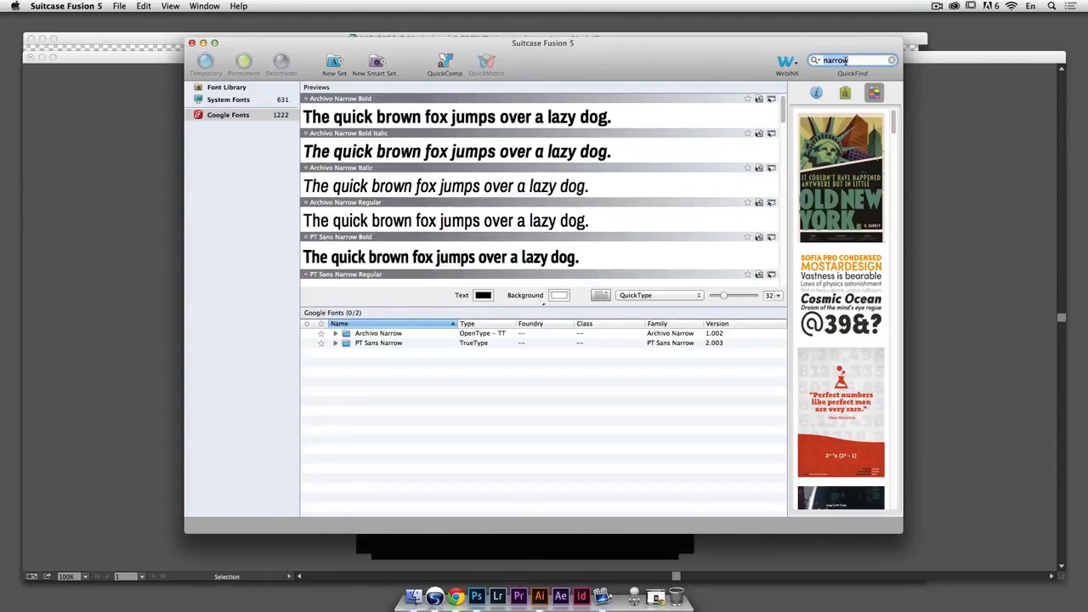
text(conde)
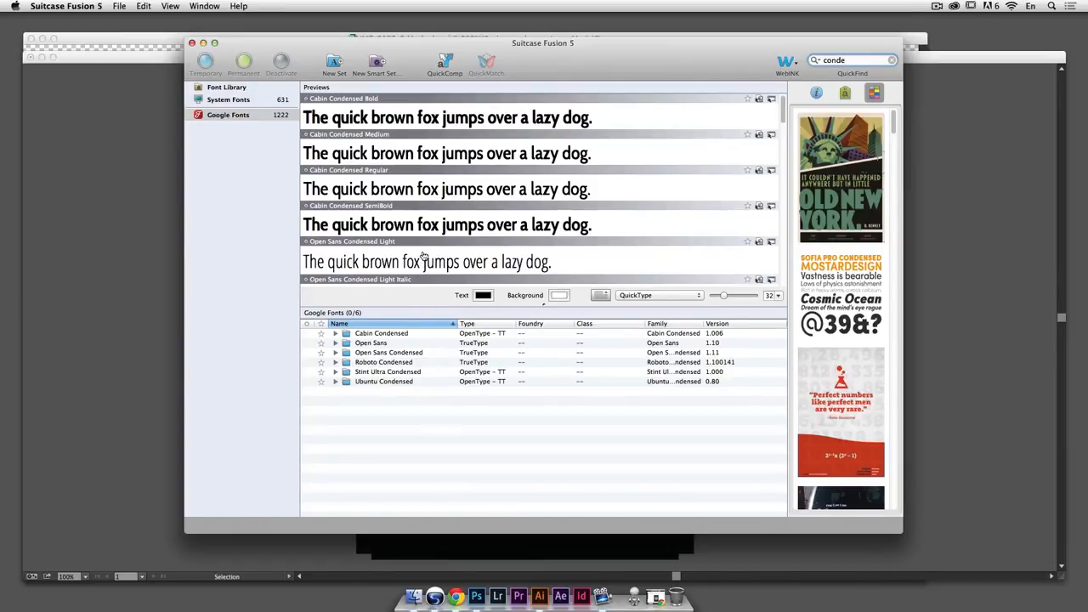
scroll(423, 256, down, 3)
scroll(423, 255, down, 1)
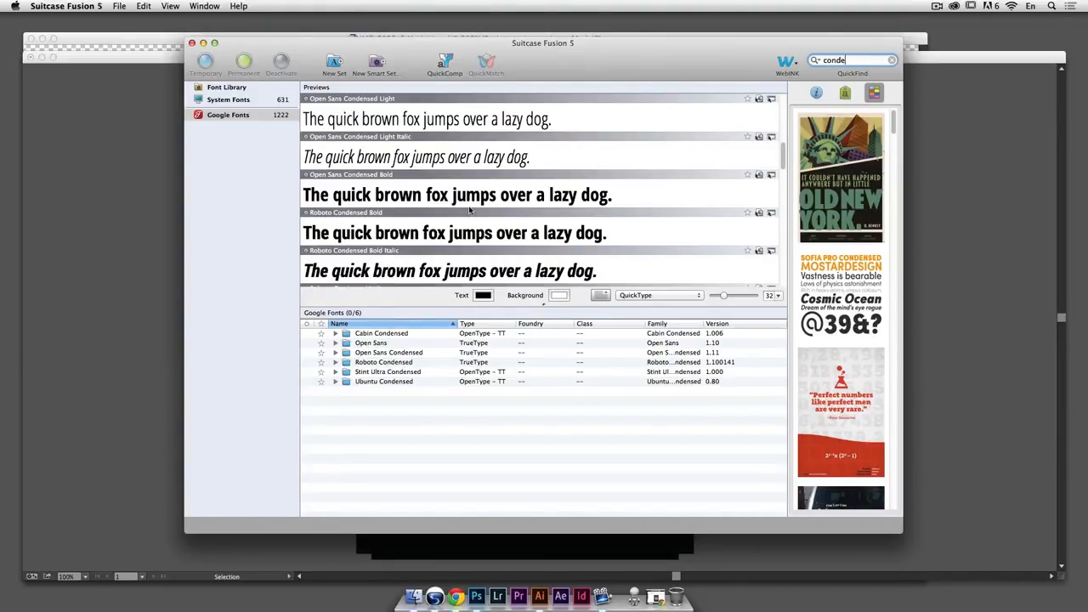
Change the font preview's sample text to "TOP 10 WORKOUTS"
click(693, 297)
click(694, 296)
click(599, 296)
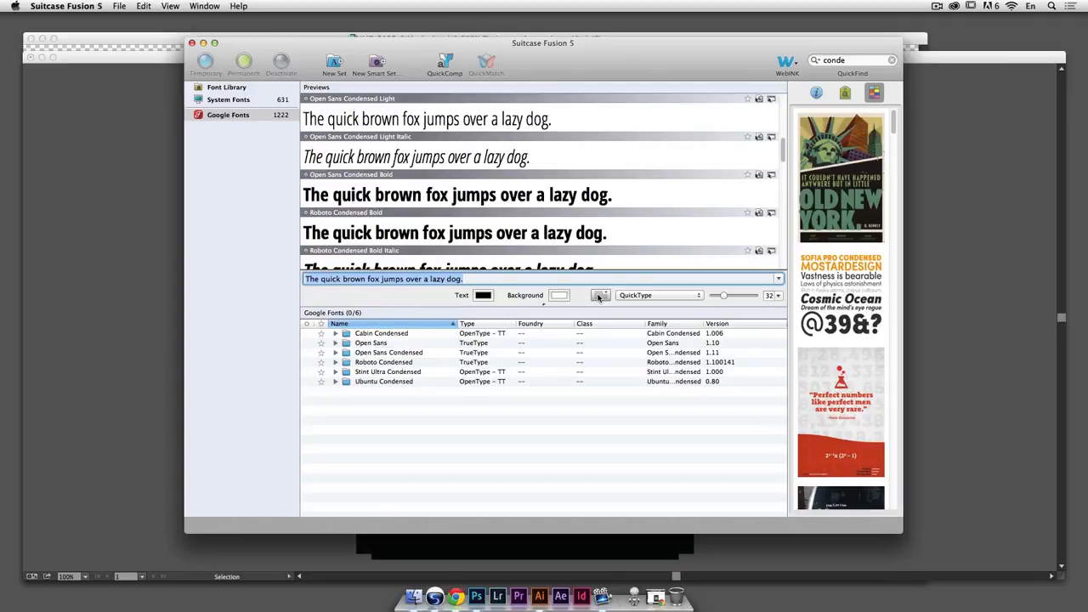
text(Top )
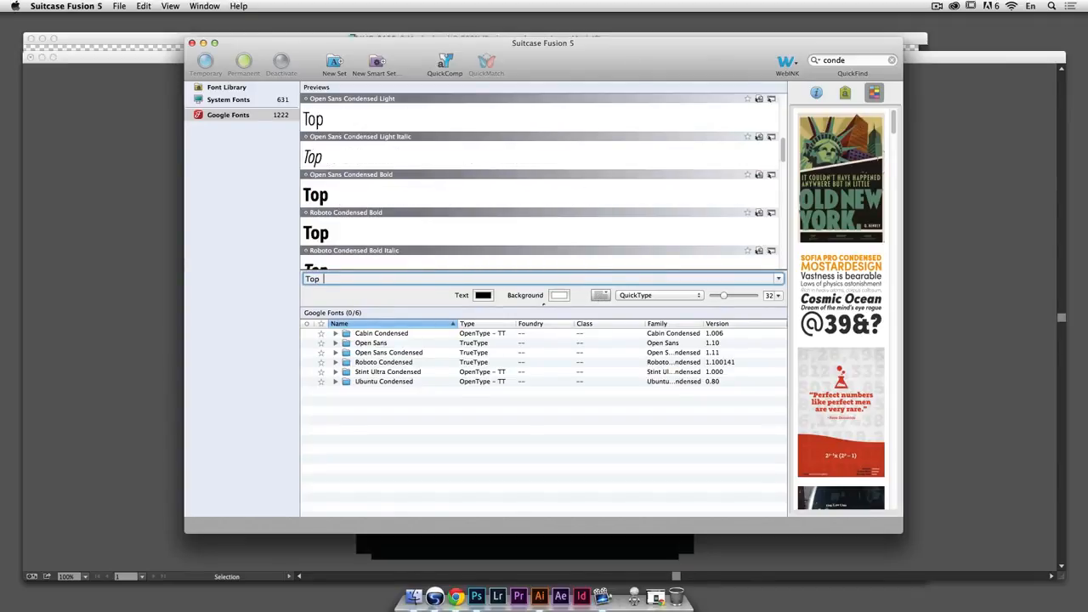
text(10)
key(shift+Left)
key(shift+Left)
key(shift+Left)
key(shift+Left)
key(shift+Left)
key(shift+Left)
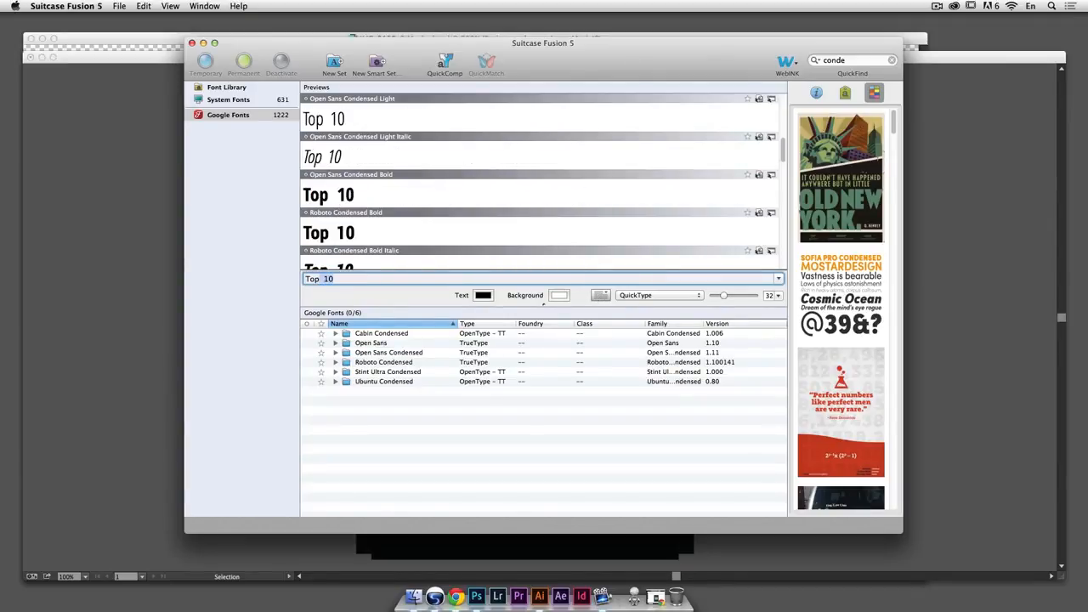
text(TOP 10 )
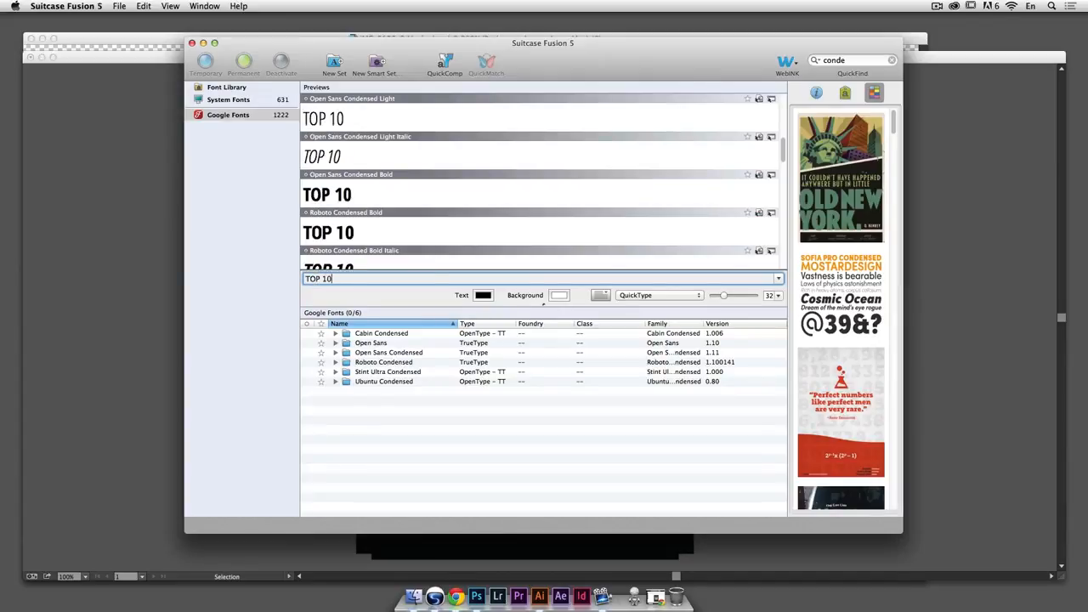
text(WORKOUTS)
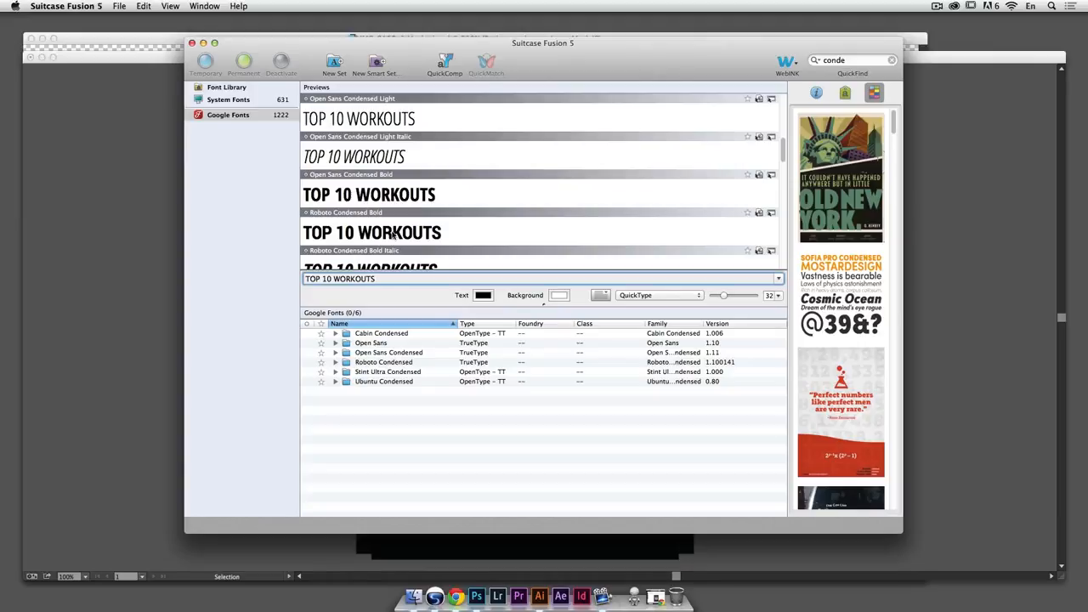
Compare the condensed font previews and activate Open Sans Condensed Bold
scroll(393, 233, up, 3)
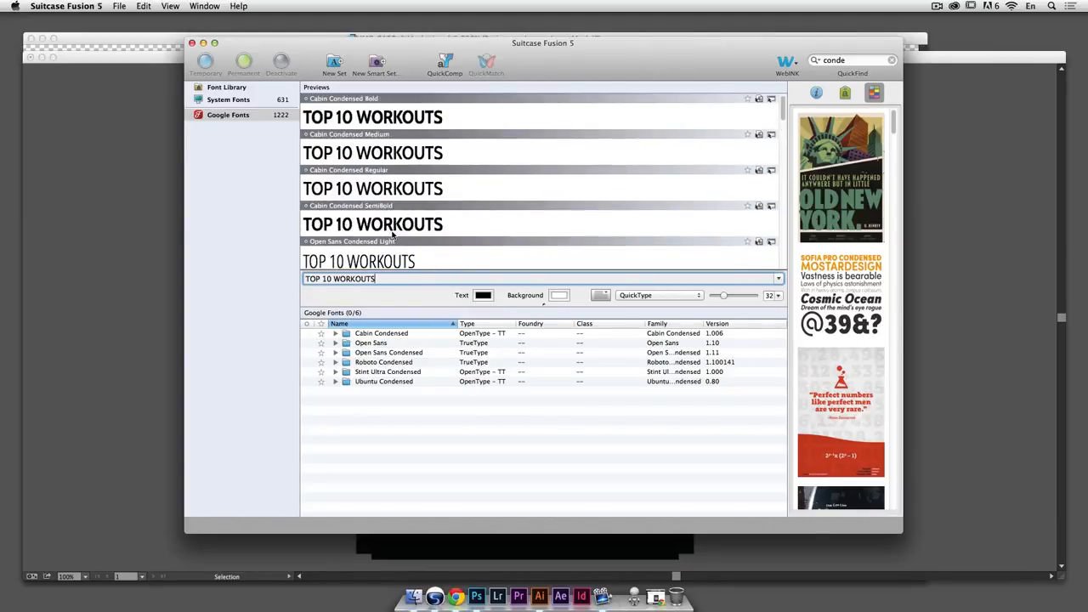
scroll(394, 234, down, 2)
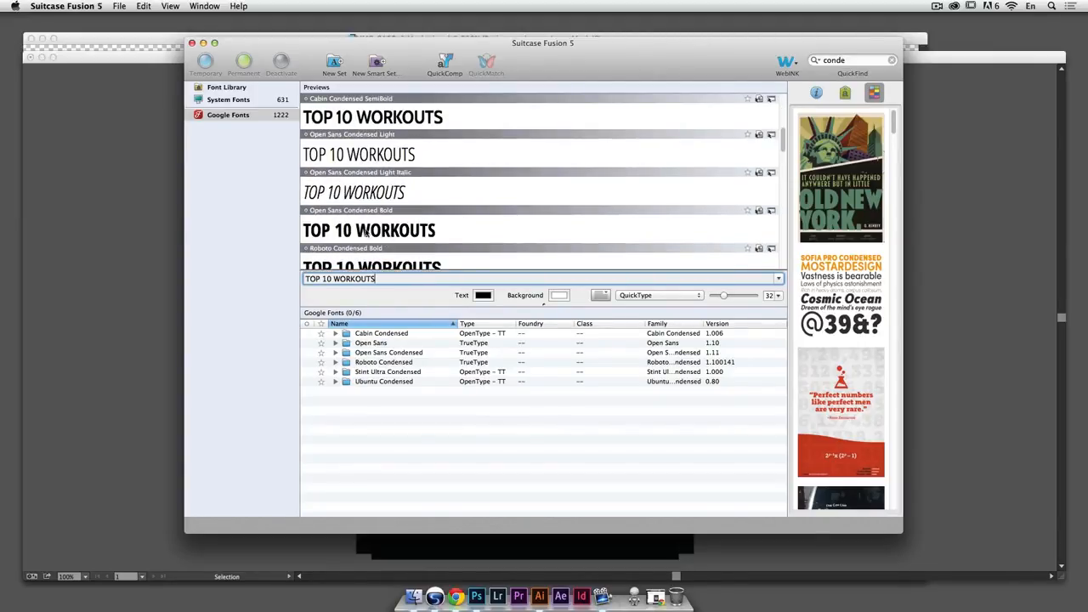
click(306, 211)
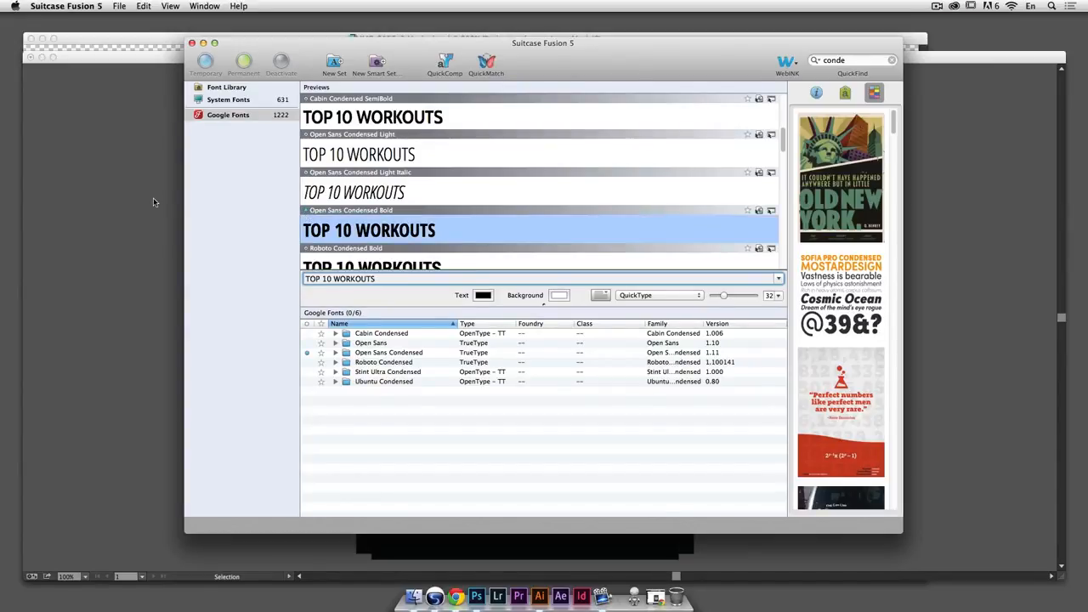
Switch back to Illustrator and set the TOP 10 WORKOUTS headline to Open Sans Condensed Bold with tracking 0
key(super+Tab)
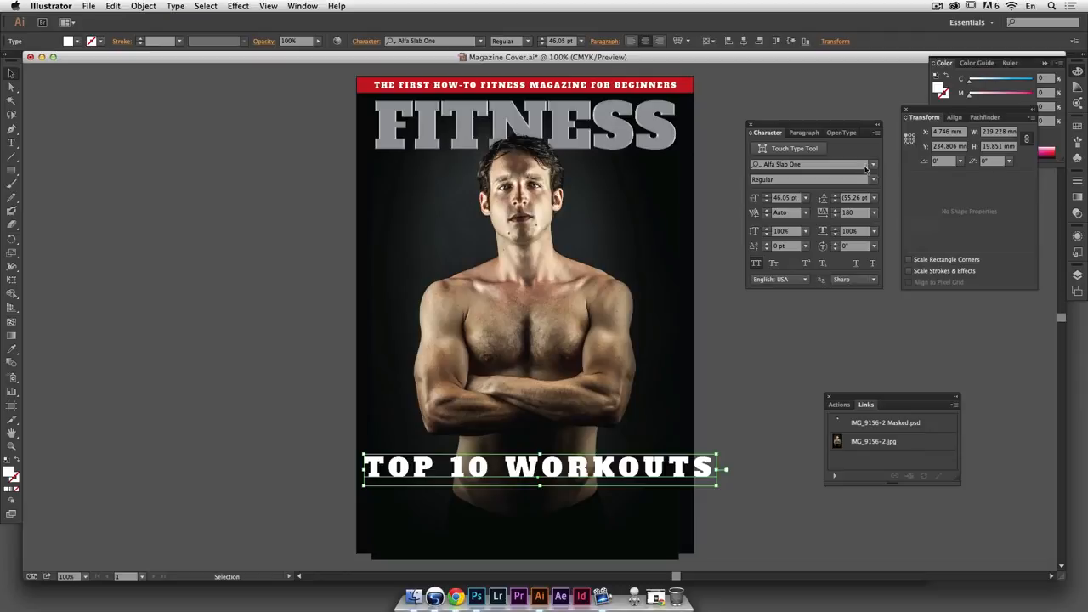
click(857, 166)
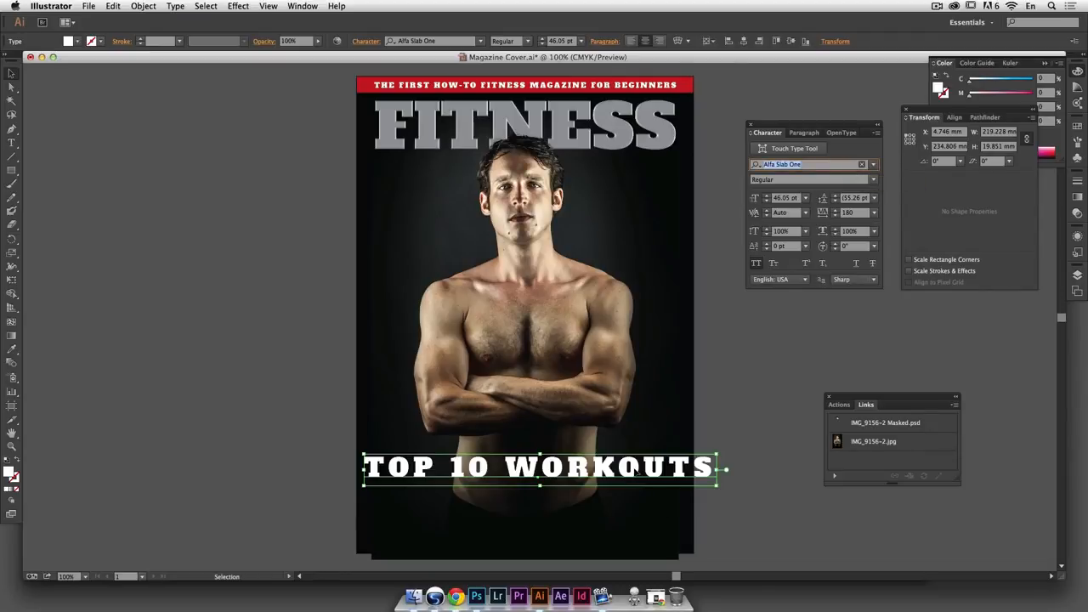
text(open)
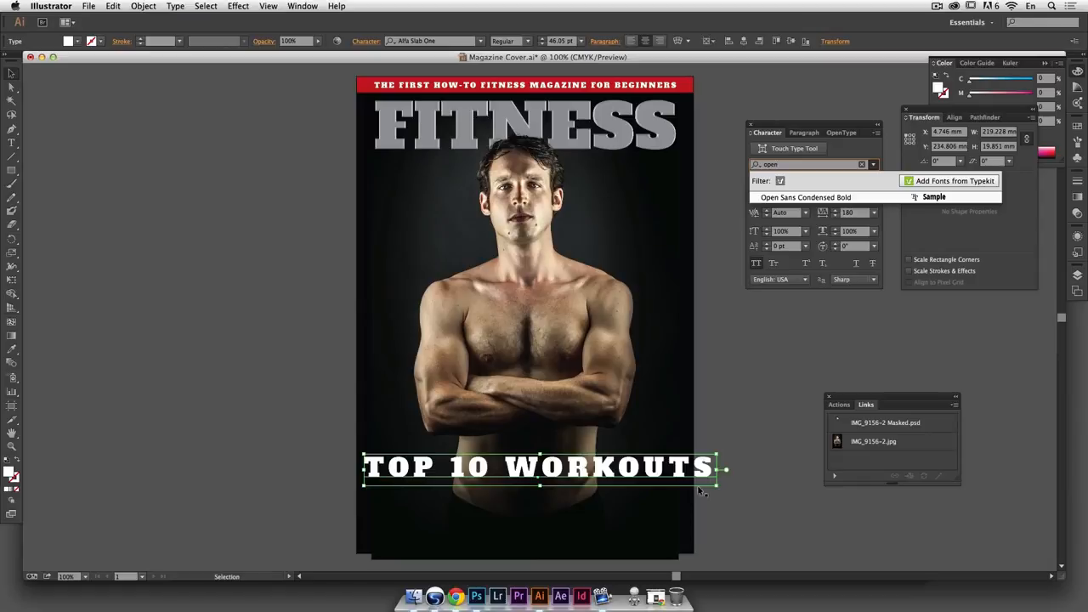
click(818, 200)
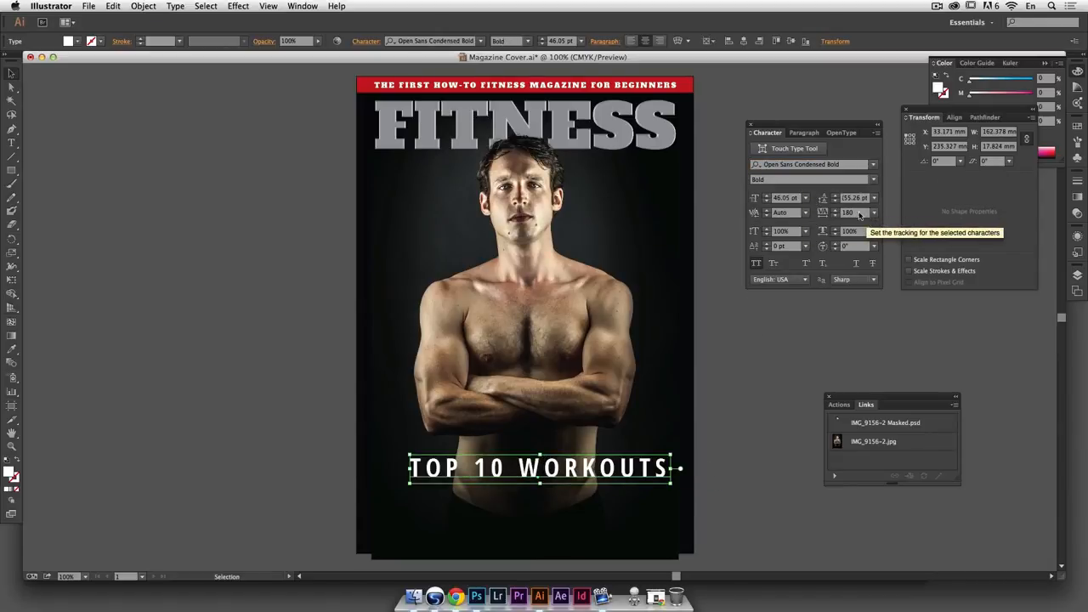
click(875, 213)
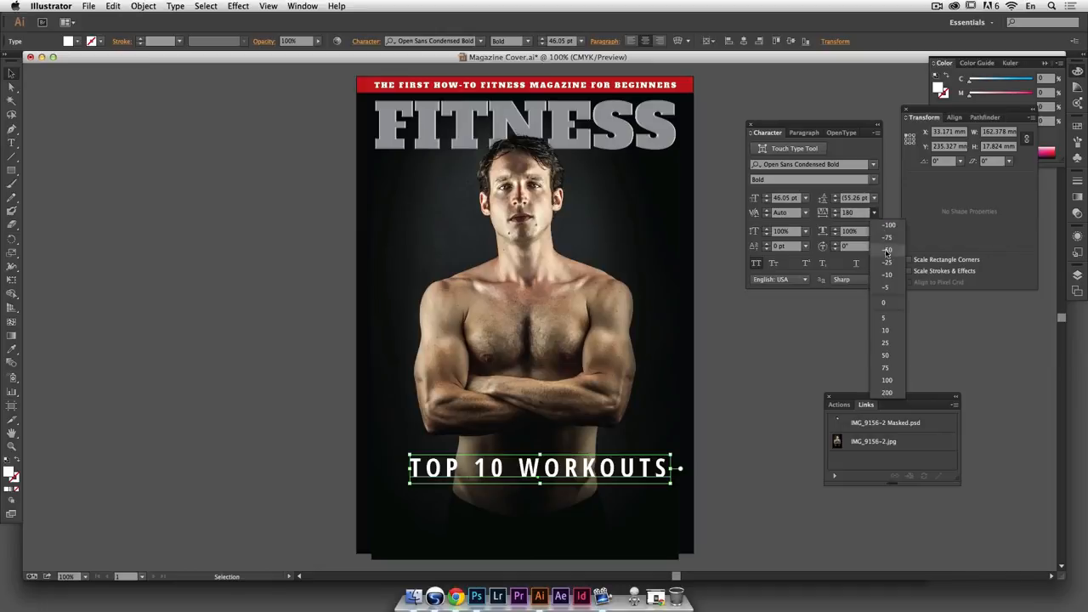
click(890, 307)
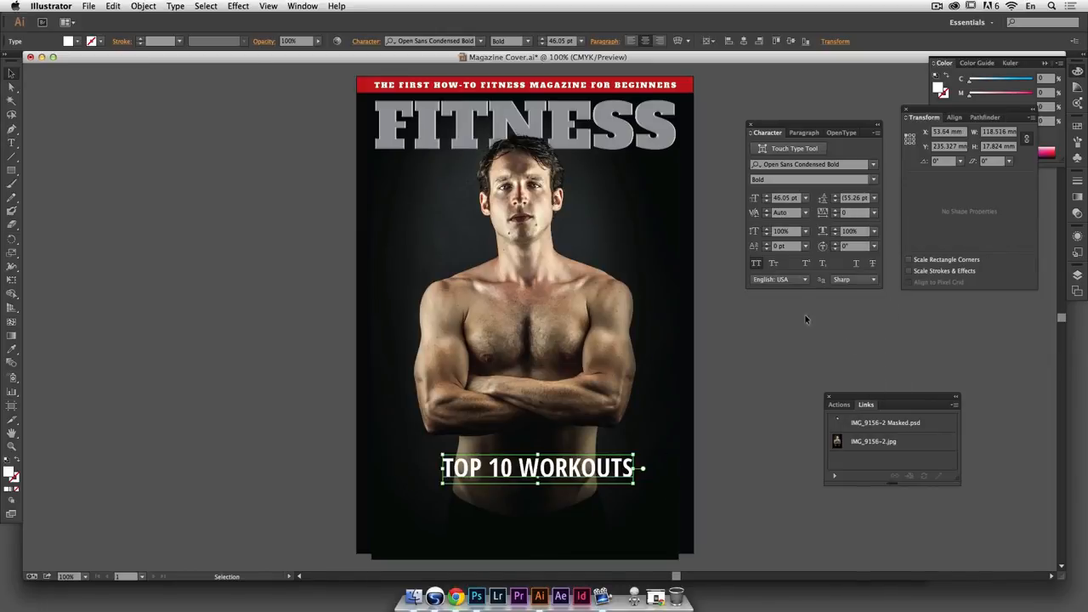
Enlarge the TOP 10 WORKOUTS headline to about 190 mm wide and park it off the page beside the cover
drag(634, 482, 693, 512)
drag(555, 479, 542, 475)
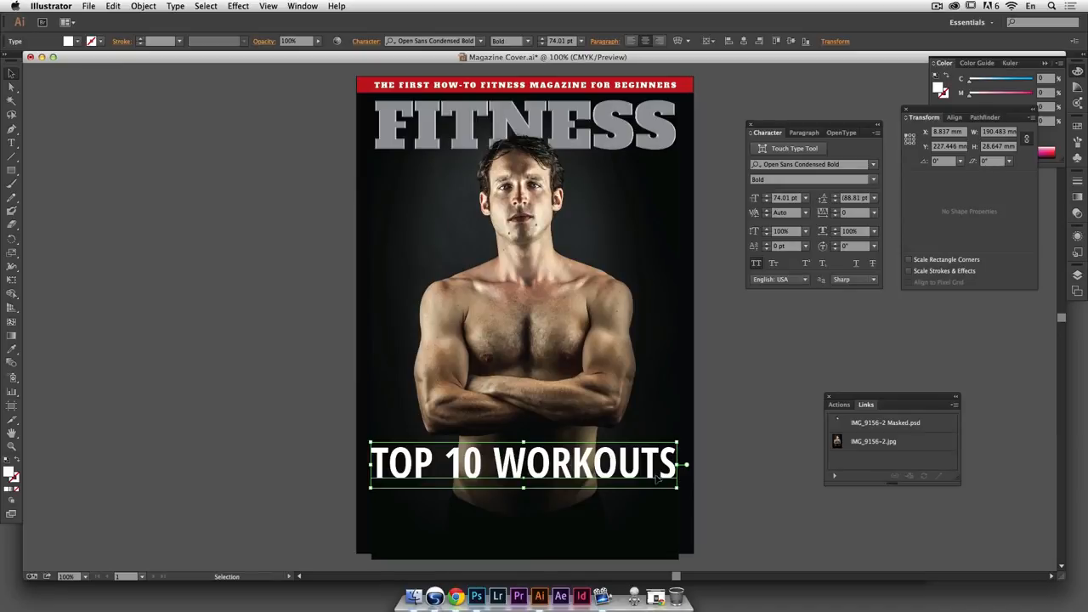
drag(640, 472, 640, 477)
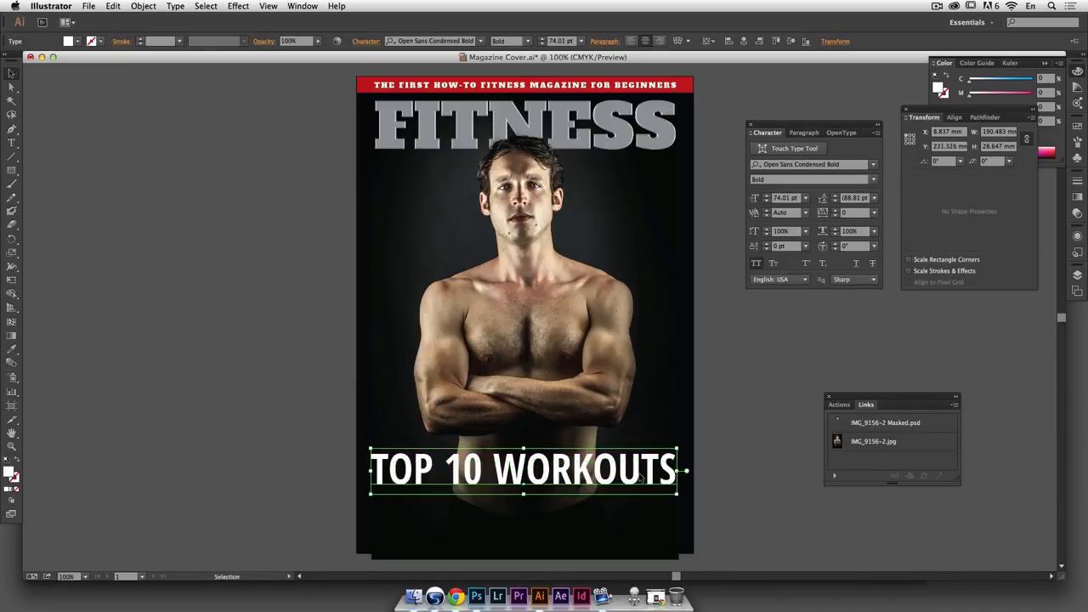
drag(619, 481, 223, 461)
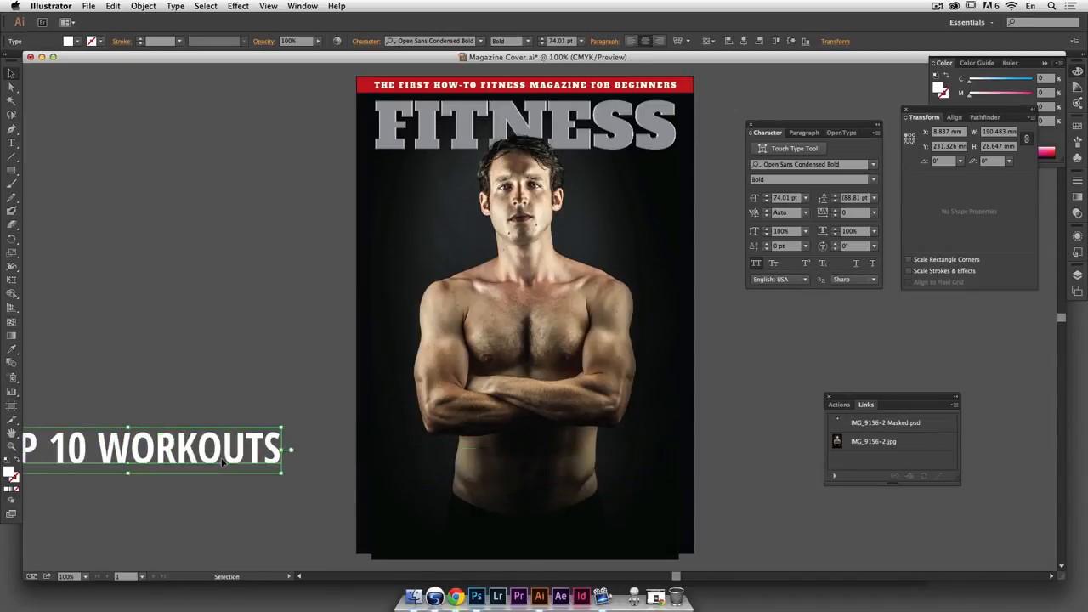
click(246, 380)
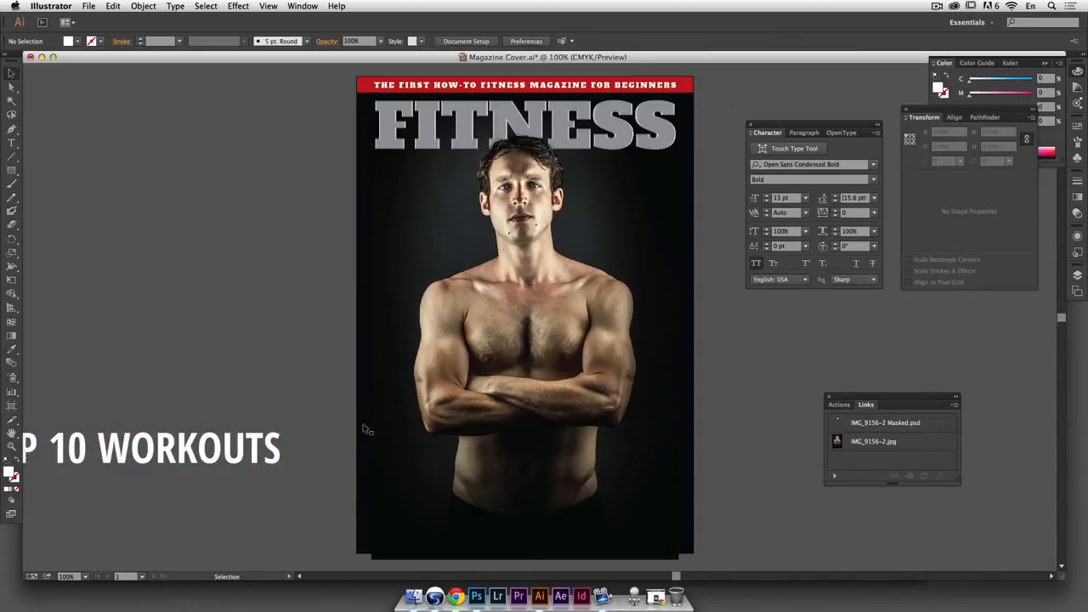
Draw a white rectangle about 246 × 47 mm across the model's lower torso and rotate it about 4.9° counterclockwise
click(11, 170)
drag(342, 415, 734, 490)
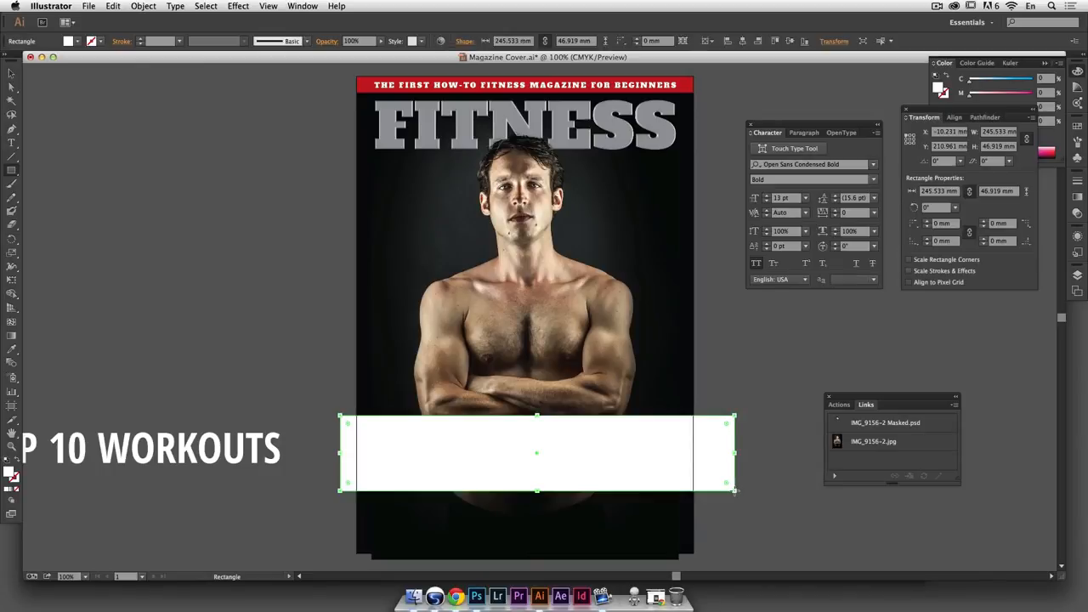
click(12, 73)
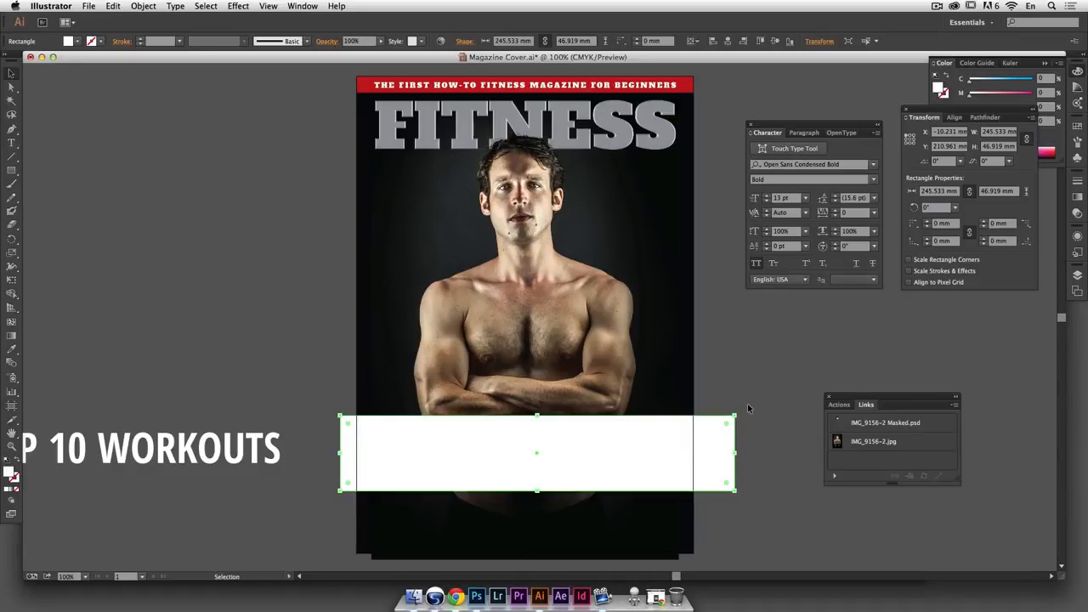
drag(738, 411, 741, 392)
drag(598, 433, 640, 431)
drag(726, 394, 729, 399)
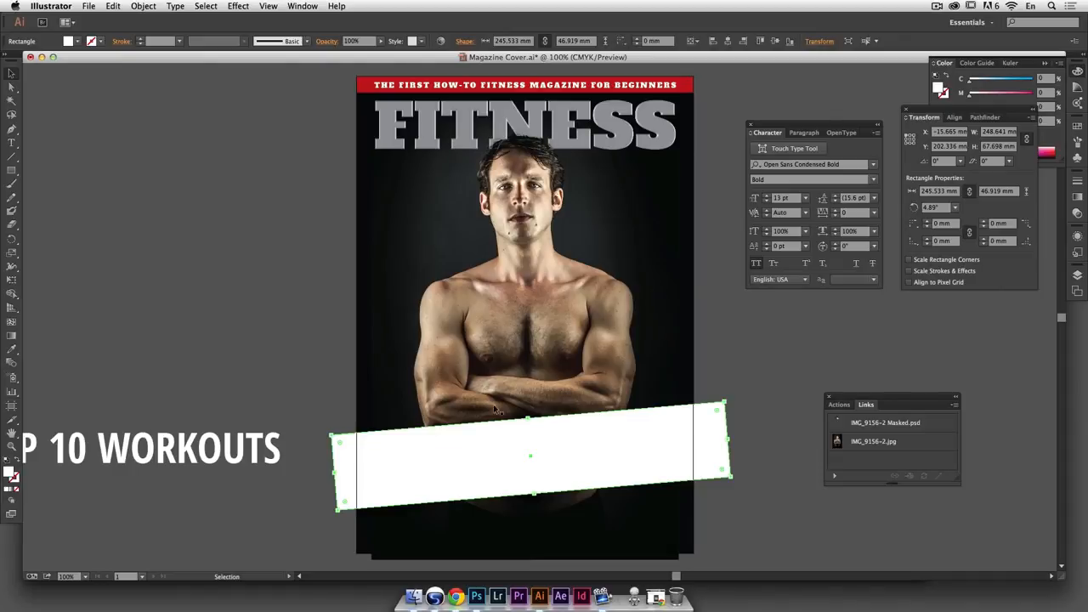
Switch to the masked photo in Photoshop, show the Background layer and select it with the crossed arms in view
click(477, 595)
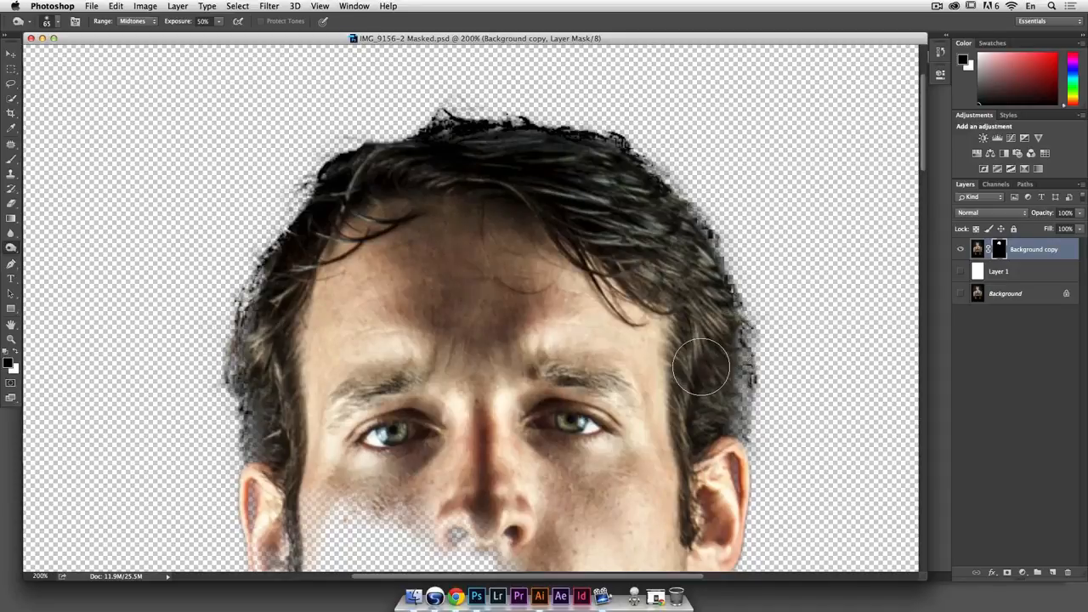
scroll(657, 381, down, 10)
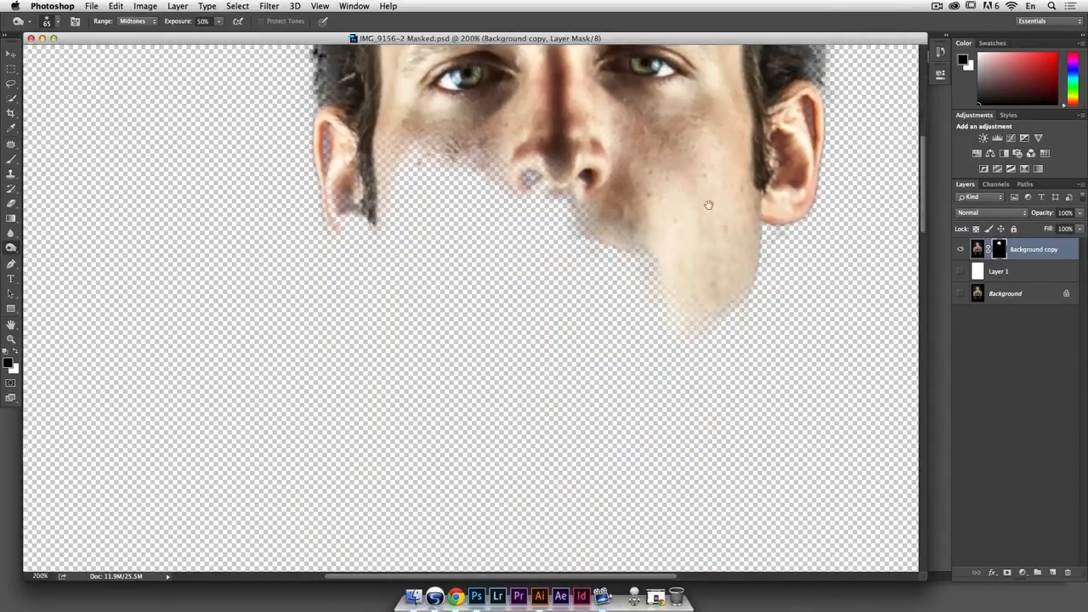
scroll(664, 342, up, 2)
scroll(664, 342, left, 1)
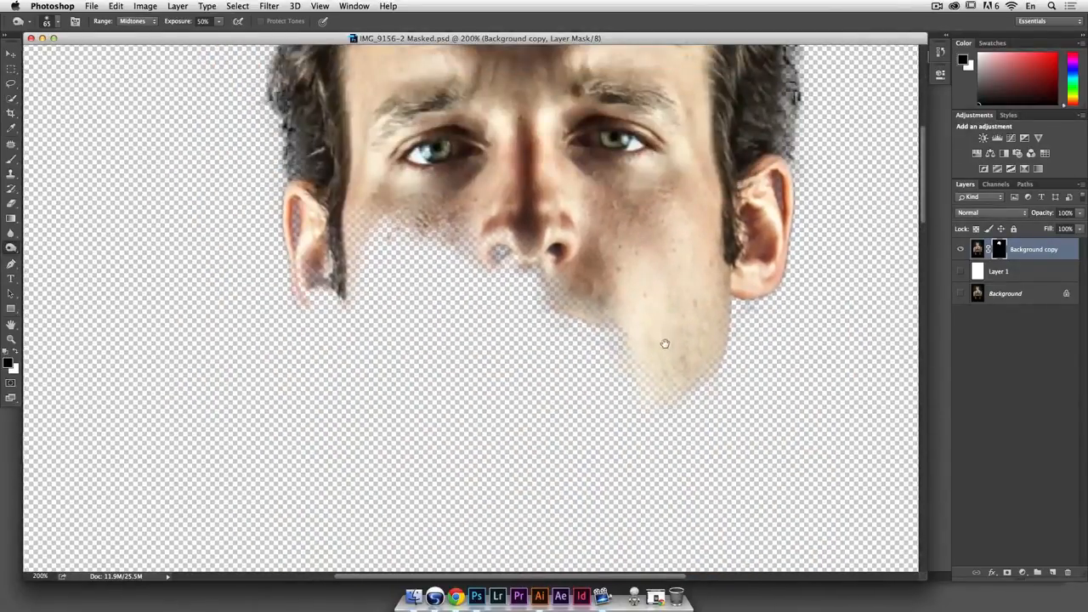
click(962, 293)
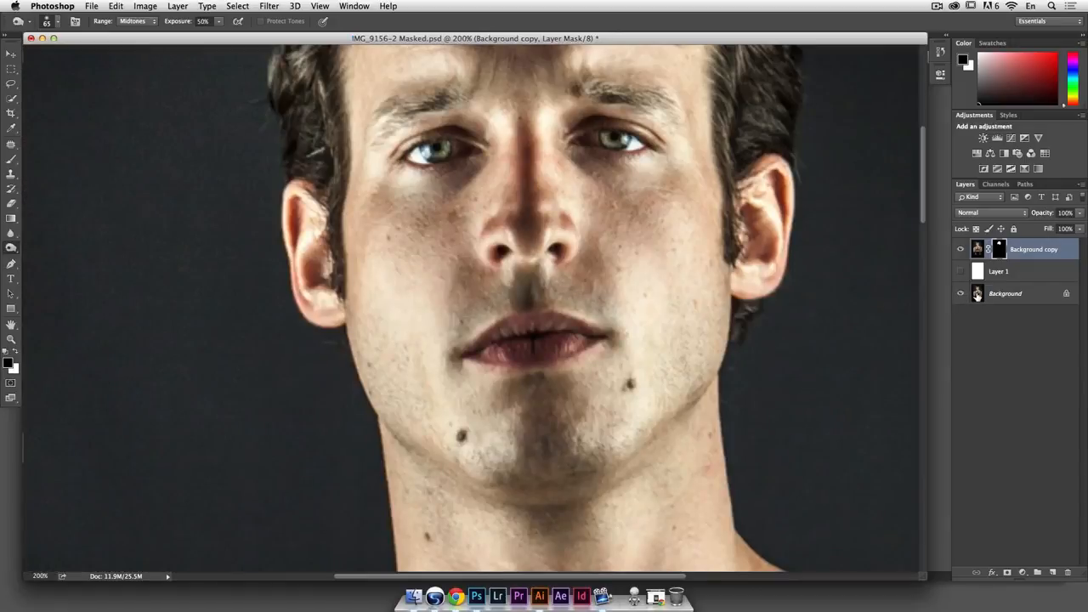
scroll(743, 364, down, 14)
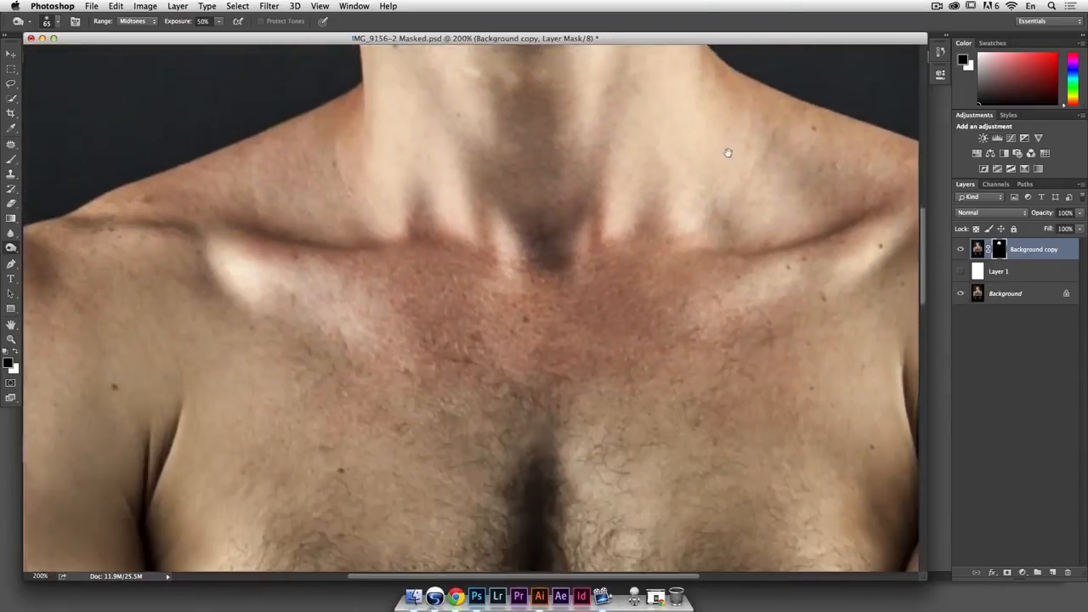
scroll(723, 191, down, 5)
key(super+minus)
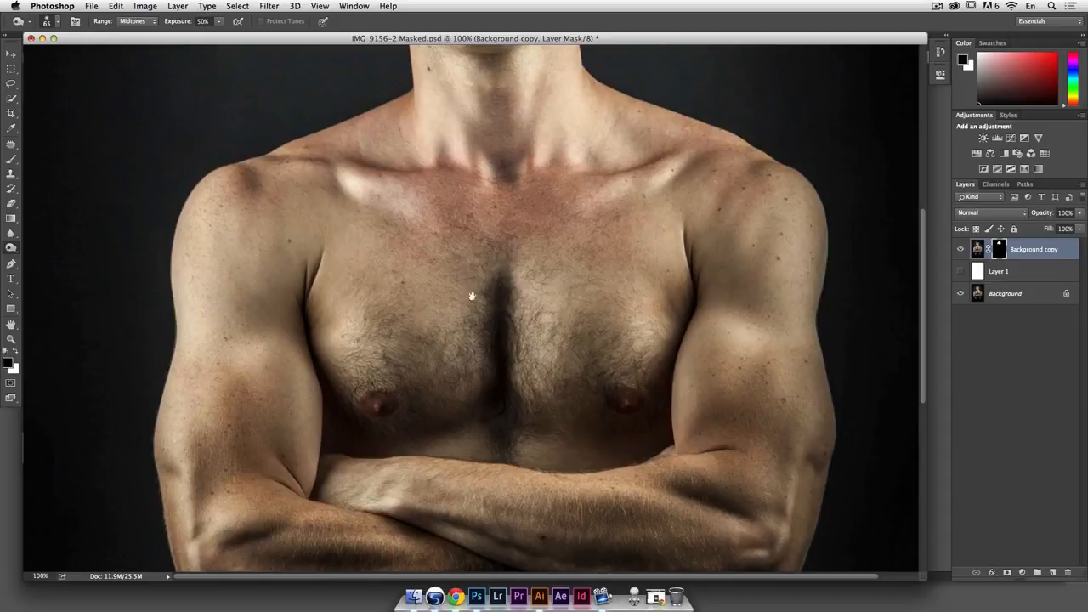
scroll(472, 272, down, 3)
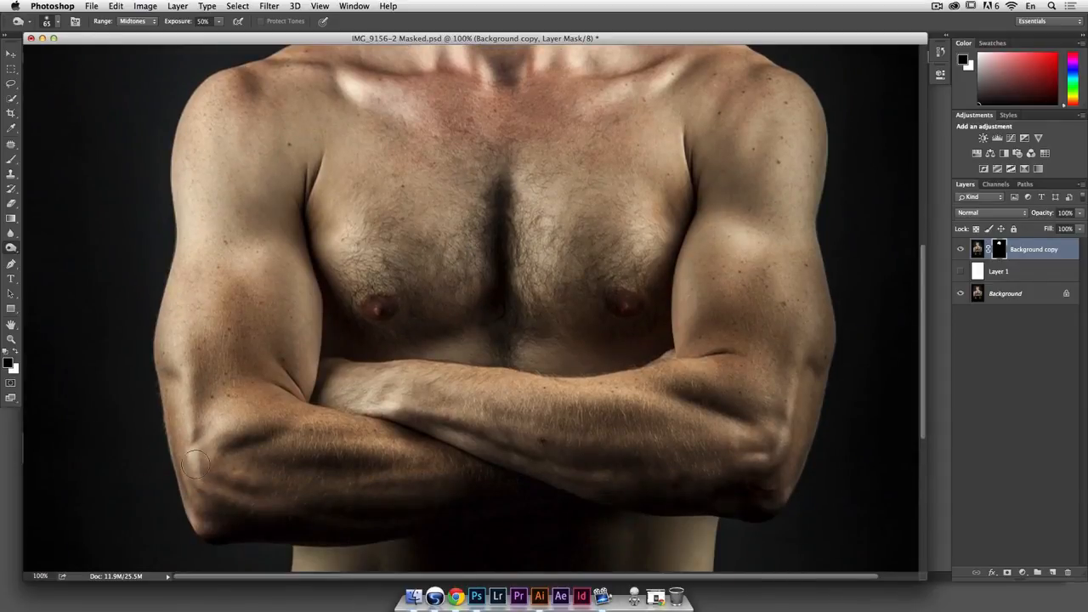
drag(499, 387, 535, 308)
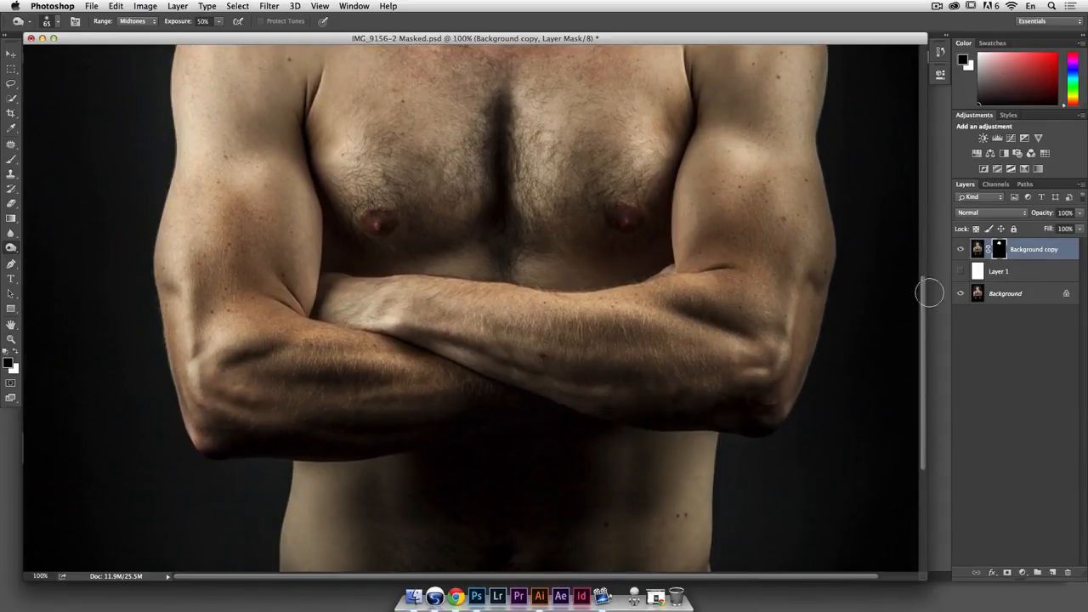
click(991, 295)
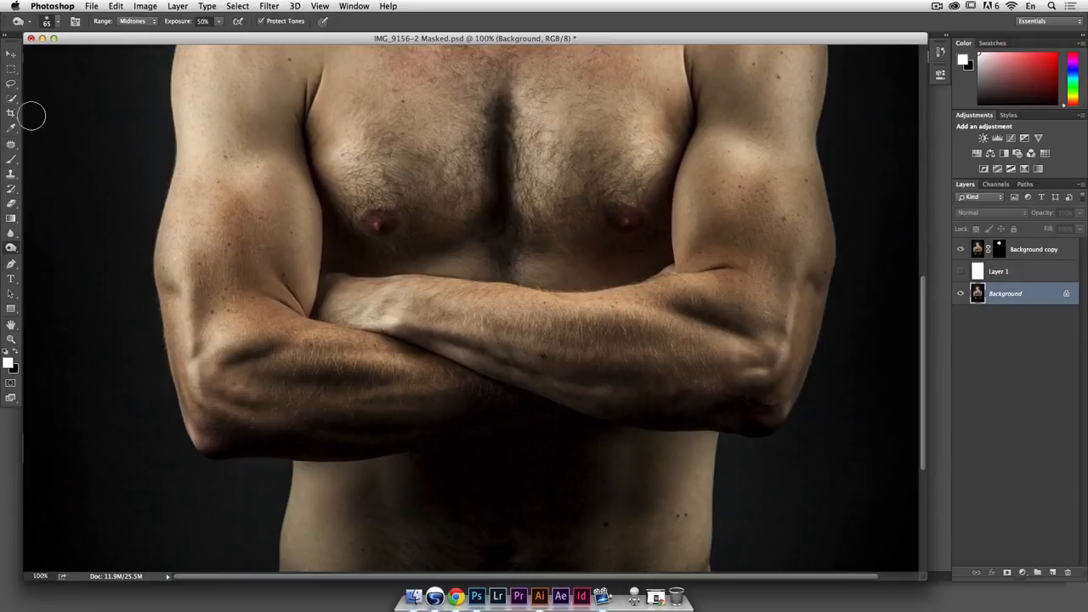
Try to select the crossed arms on the Background layer with the Quick Selection tool, and clear the selection
click(11, 100)
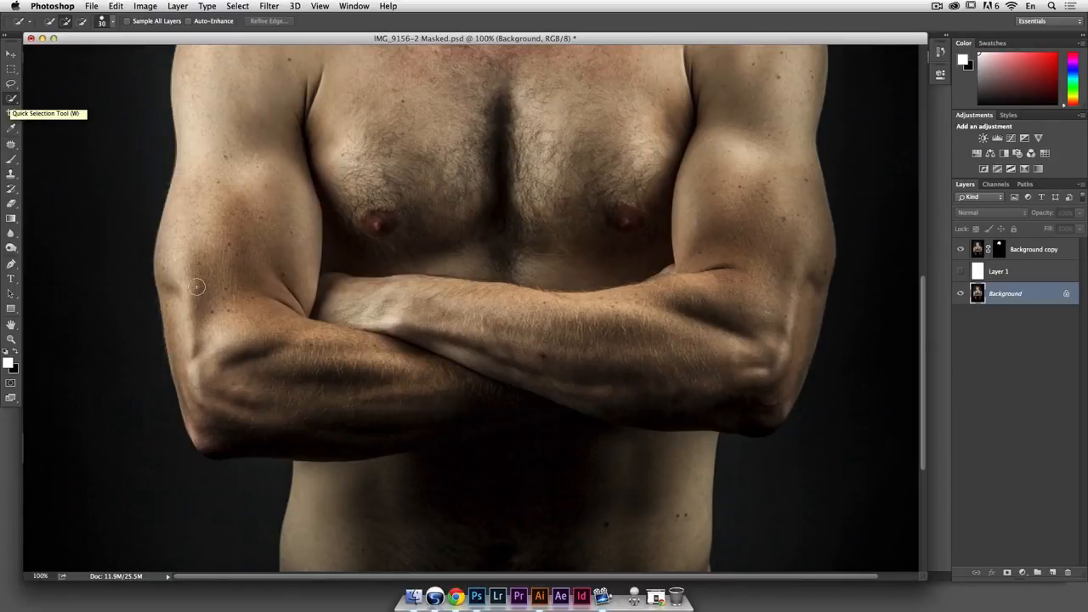
mouse_move(170, 251)
mouse_down()
mouse_move(187, 370)
mouse_move(222, 425)
mouse_move(374, 427)
mouse_move(482, 406)
mouse_up()
drag(209, 292, 205, 256)
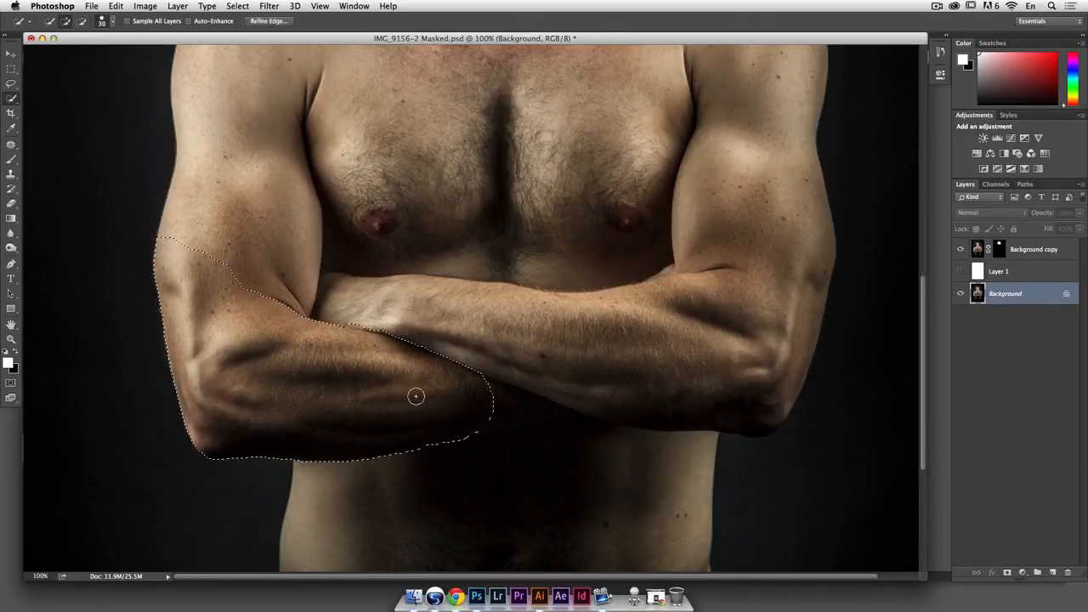
mouse_move(490, 413)
mouse_down()
mouse_move(612, 401)
mouse_move(489, 416)
mouse_move(685, 407)
mouse_up()
key(alt)
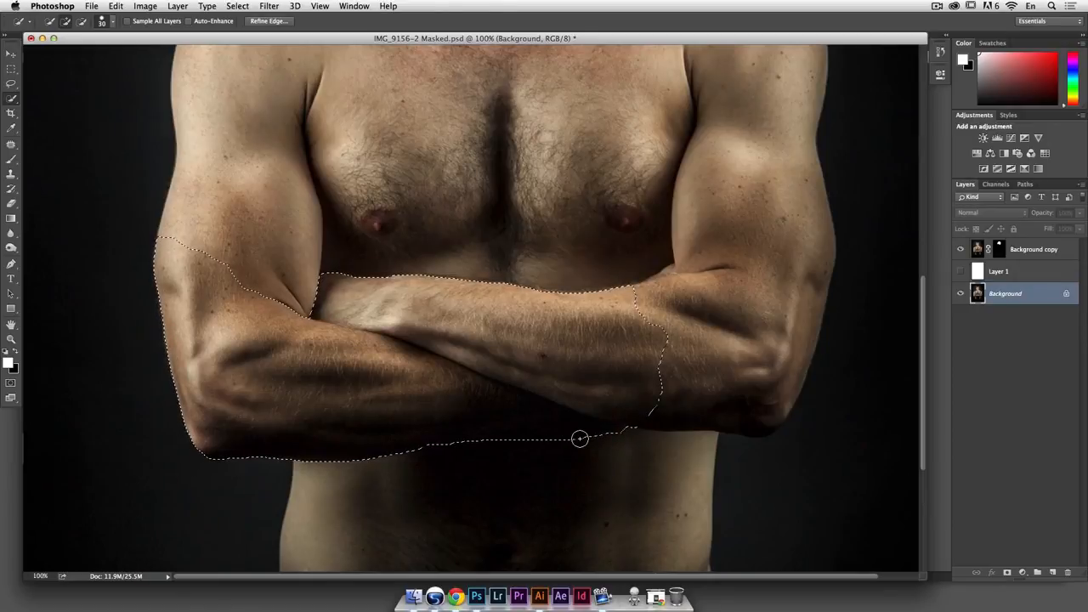
key(super+d)
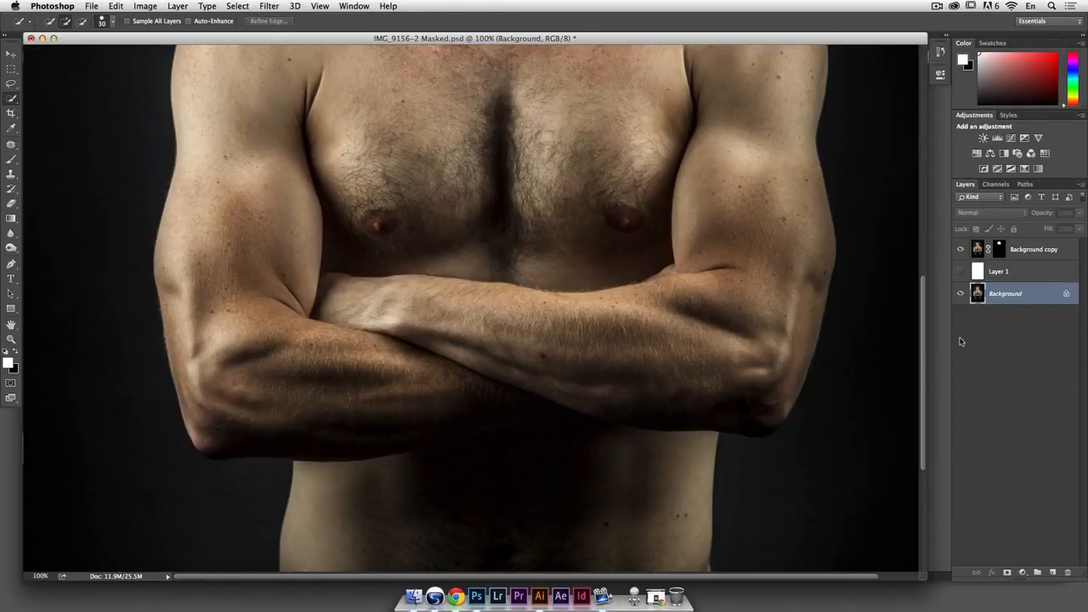
Brighten the photo strongly with a Curves adjustment layer to inspect the dark arm edges, and delete that adjustment layer
click(1023, 575)
click(1032, 428)
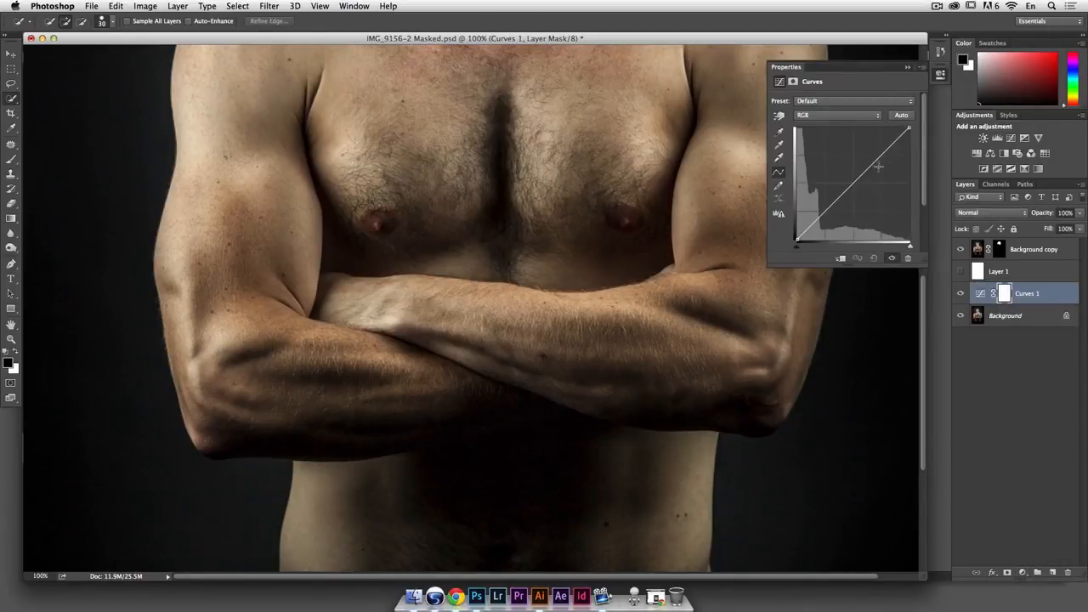
drag(855, 185, 835, 156)
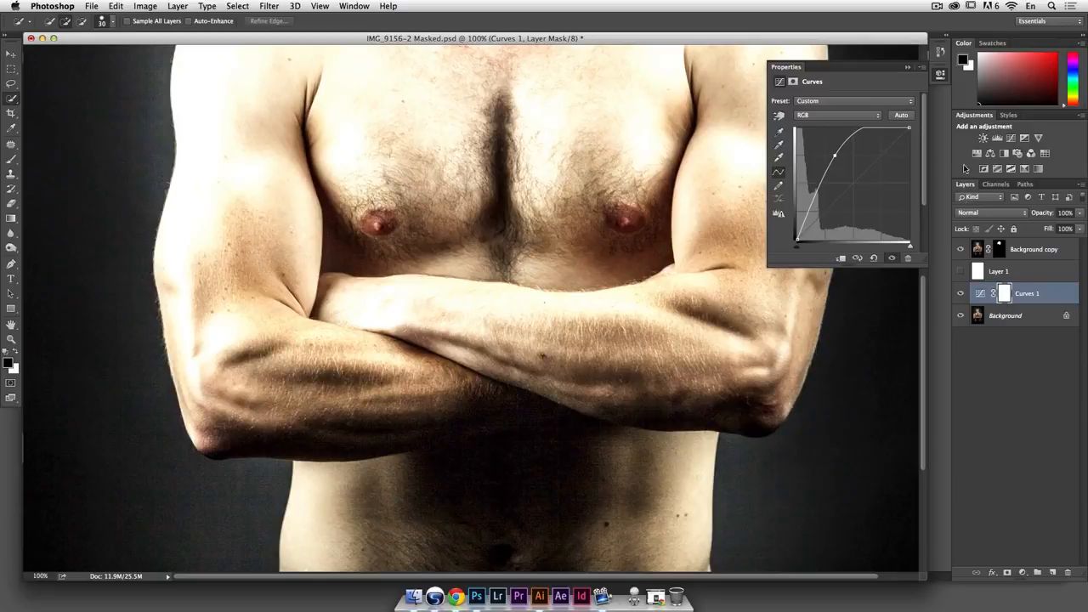
drag(836, 155, 816, 128)
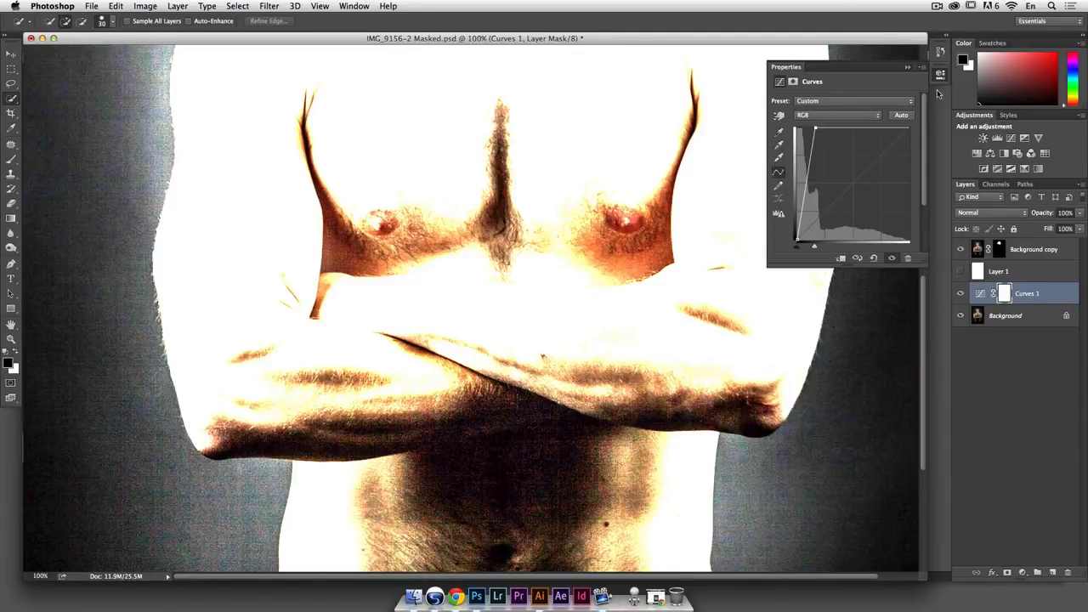
drag(1030, 306, 1067, 570)
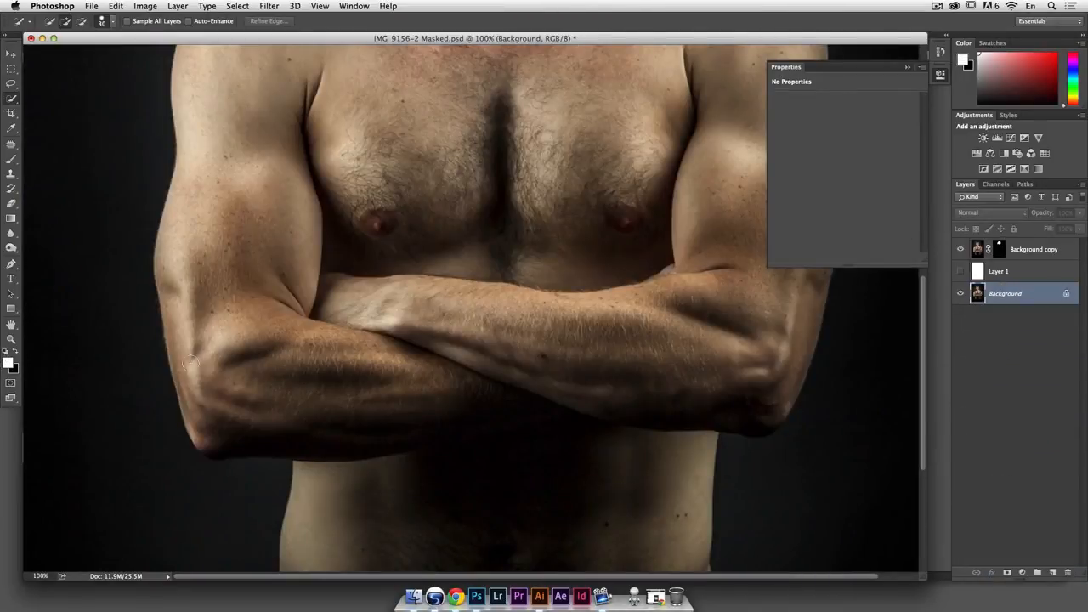
Select both crossed forearms and the lower part of both upper arms on the Background layer with Quick Selection
mouse_move(178, 295)
mouse_down()
mouse_move(211, 436)
mouse_move(671, 387)
mouse_move(769, 393)
mouse_move(787, 335)
mouse_move(722, 333)
mouse_up()
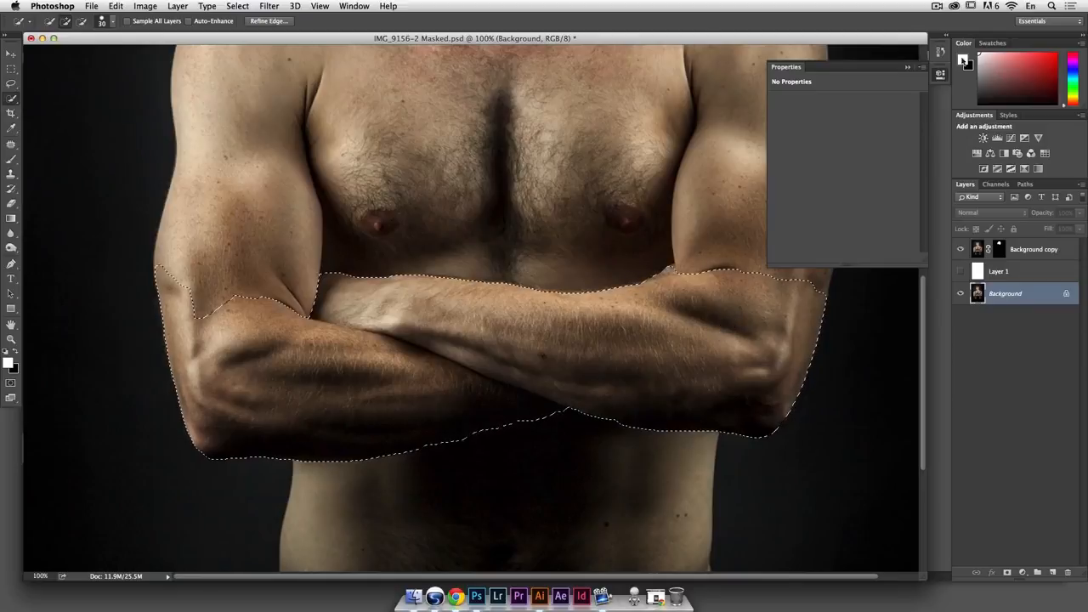
click(941, 75)
mouse_move(807, 299)
mouse_down()
mouse_move(793, 239)
mouse_move(748, 231)
mouse_move(684, 292)
mouse_up()
click(353, 334)
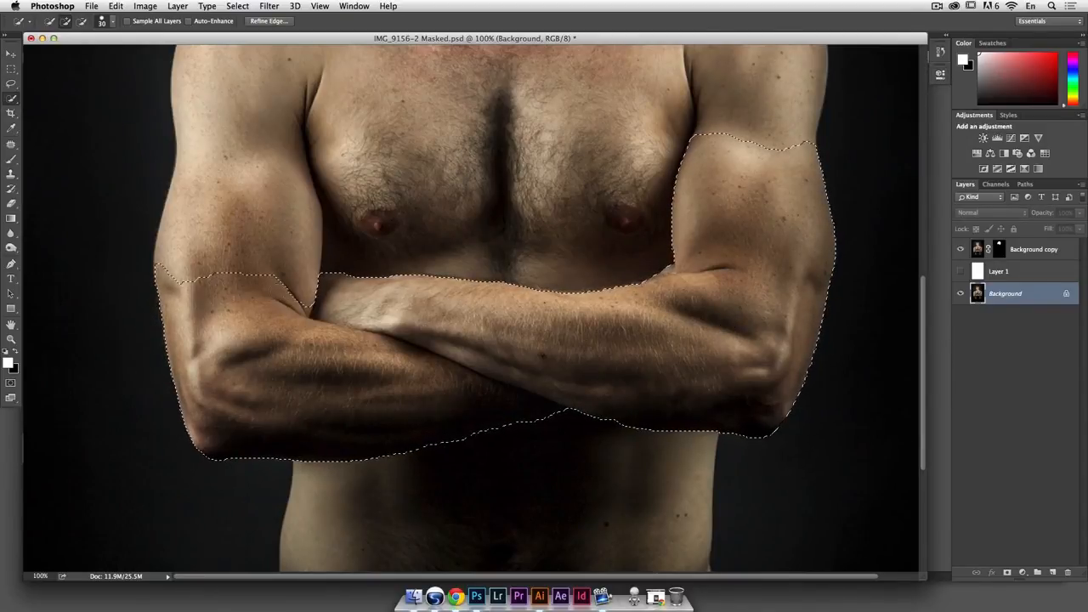
drag(237, 288, 249, 223)
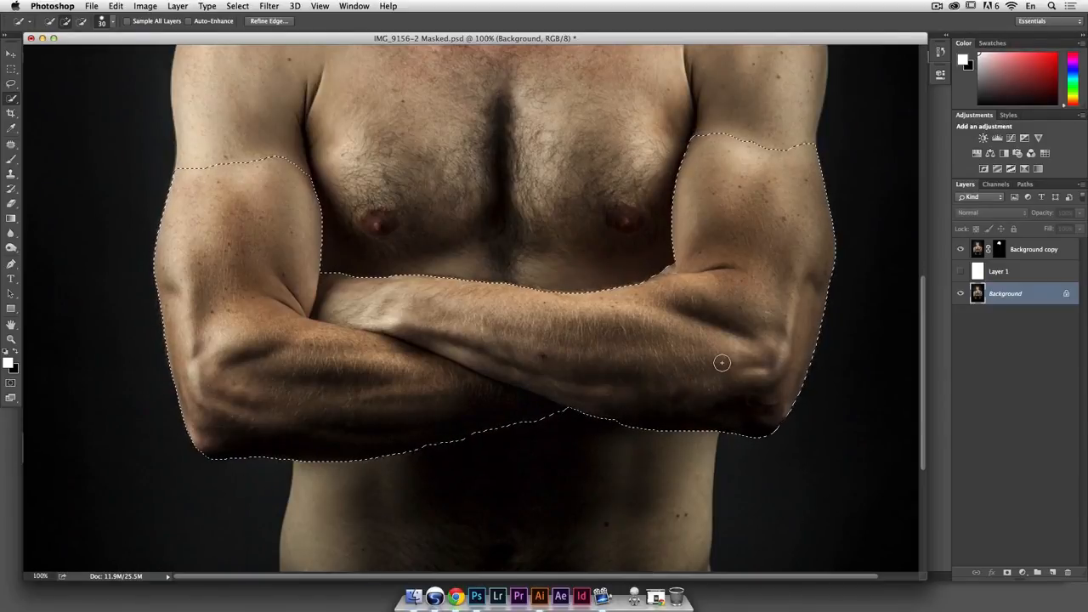
Start refining the arm selection's edge with Smooth 38, Radius 4.1 px, Smart Radius off and Contrast 30%
click(277, 21)
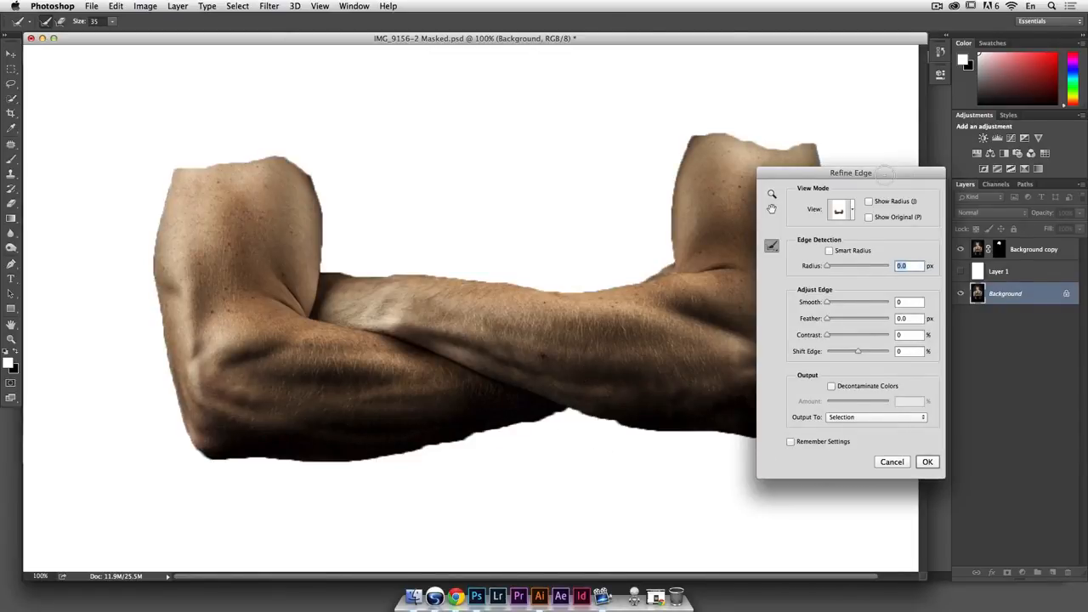
drag(884, 173, 960, 177)
drag(904, 307, 919, 307)
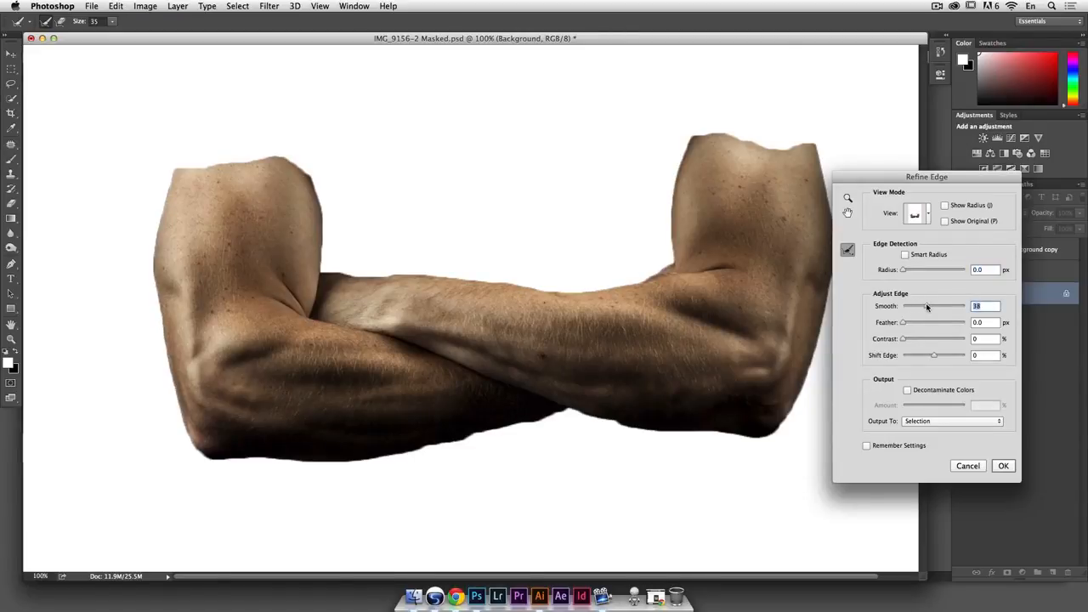
drag(920, 272, 924, 271)
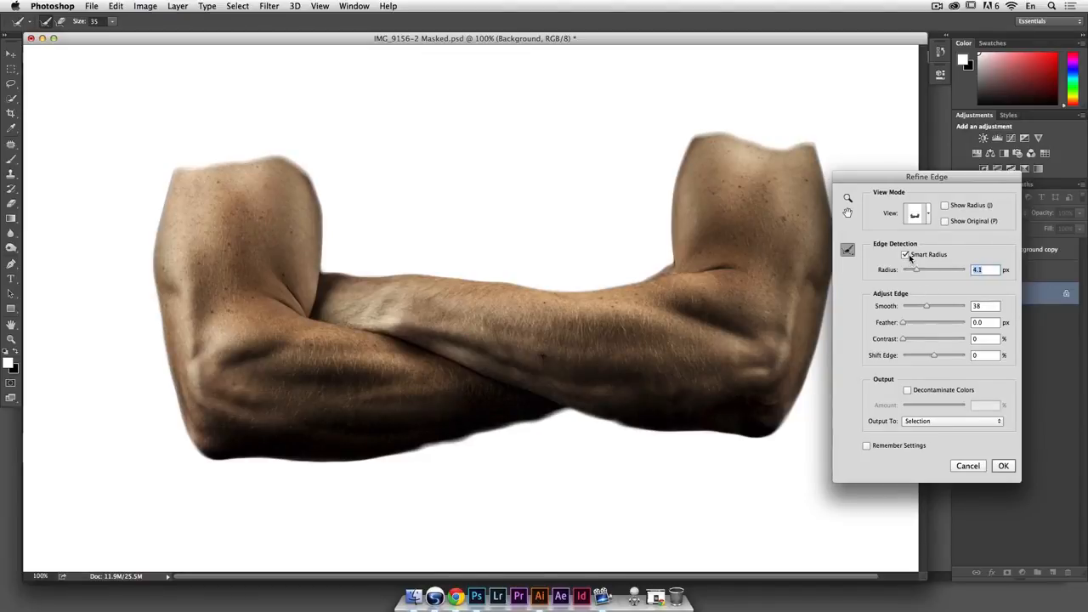
click(906, 254)
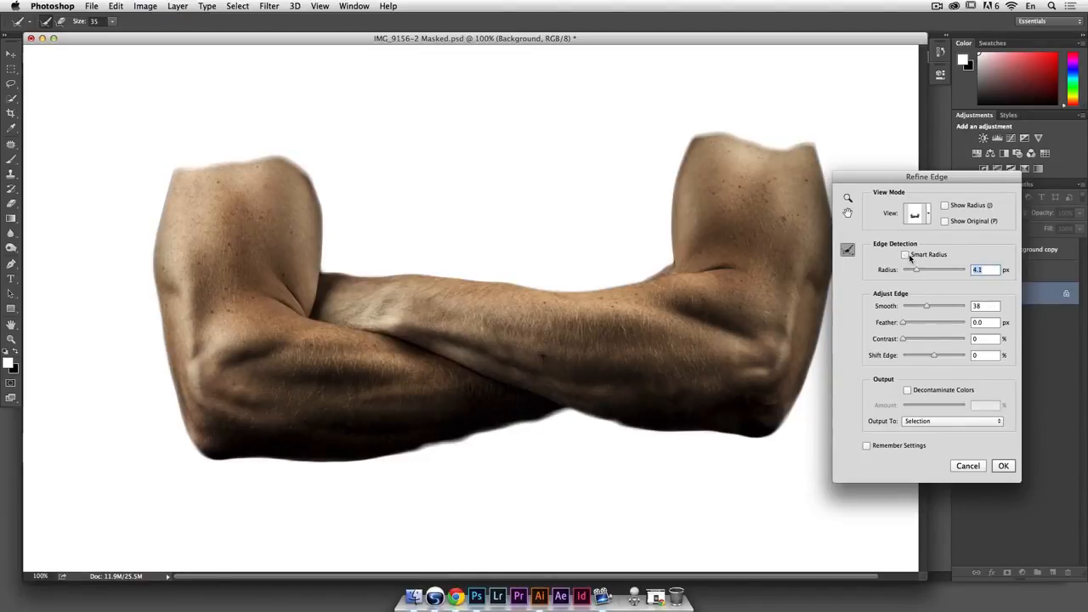
click(918, 340)
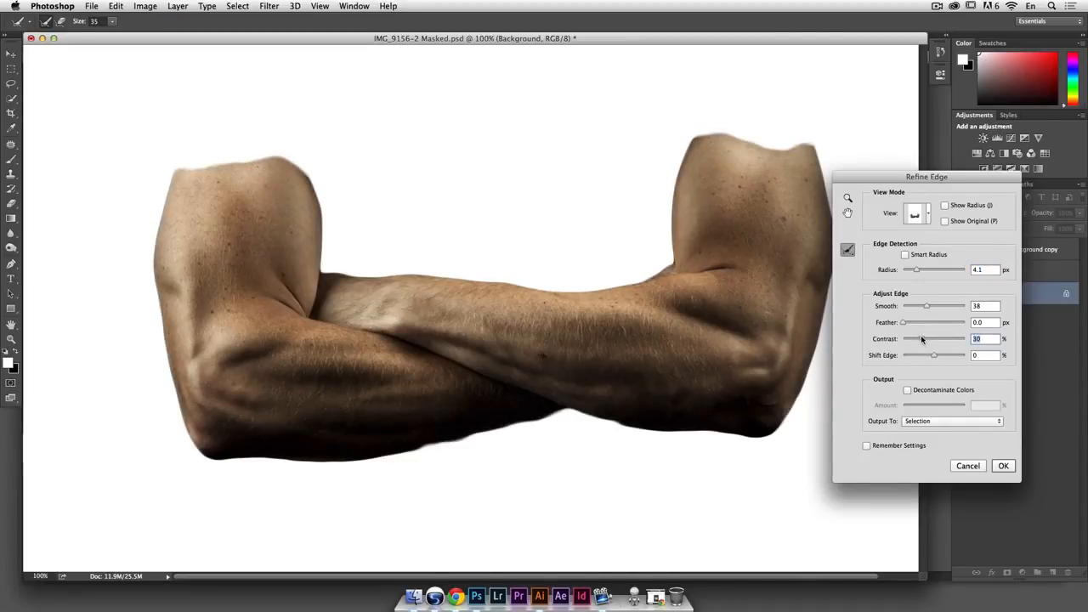
Set the edge refinement to Smooth 86, Radius 1.7 px, Contrast 13% and Shift Edge -16%, and apply it to the selection
drag(938, 307, 948, 307)
drag(930, 357, 941, 340)
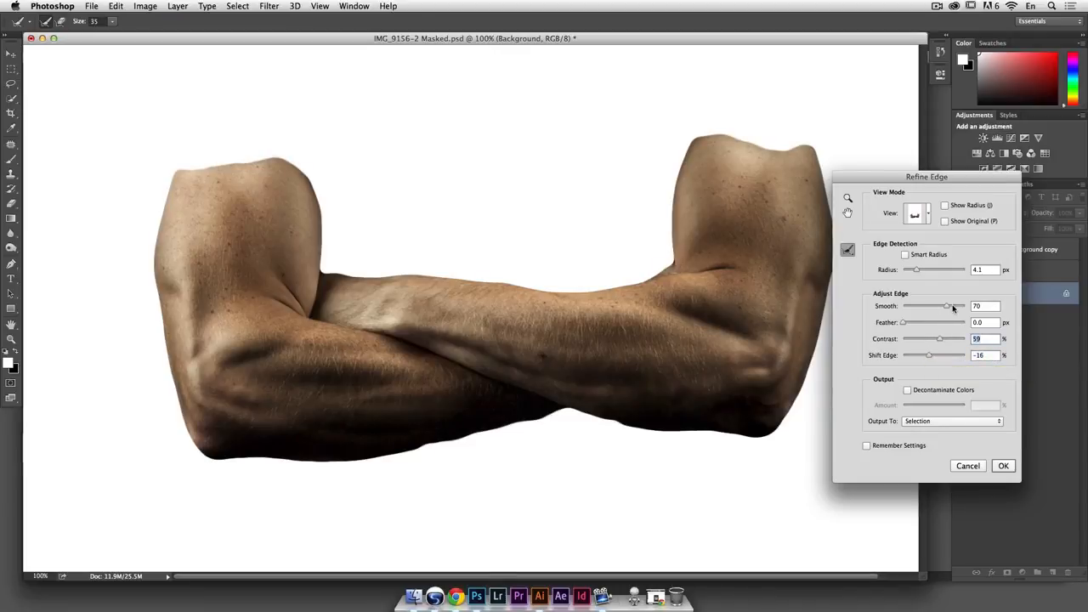
drag(950, 306, 936, 340)
drag(915, 270, 913, 271)
drag(951, 307, 957, 308)
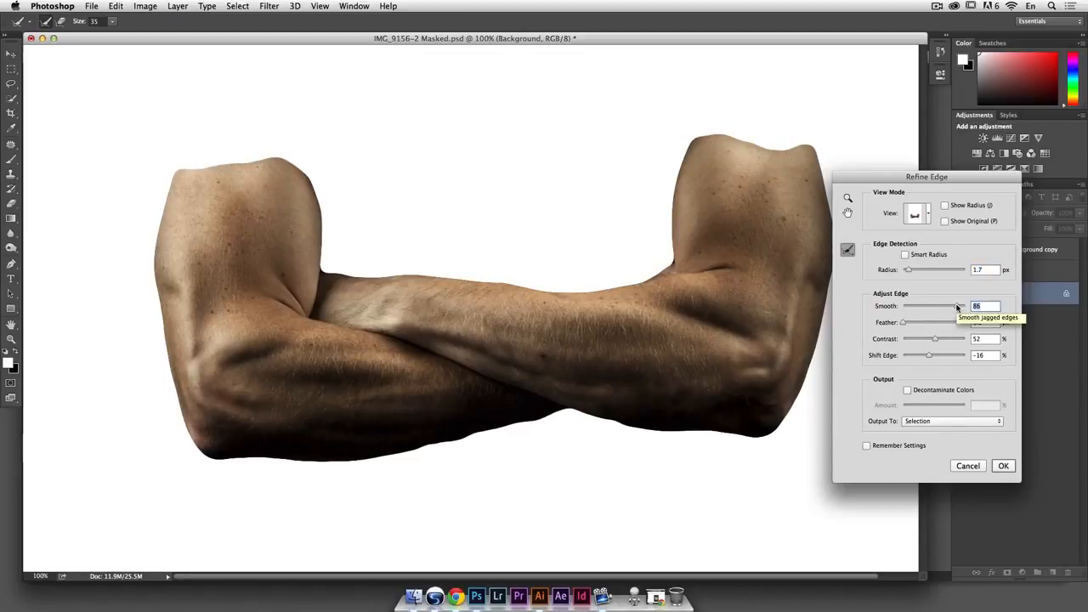
drag(930, 341, 909, 340)
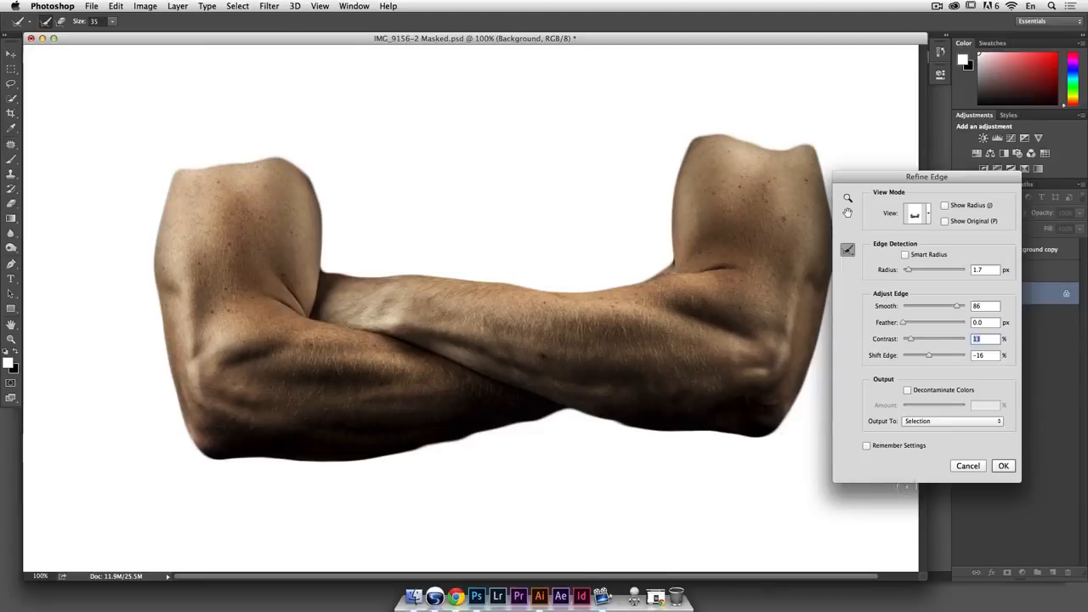
click(1004, 466)
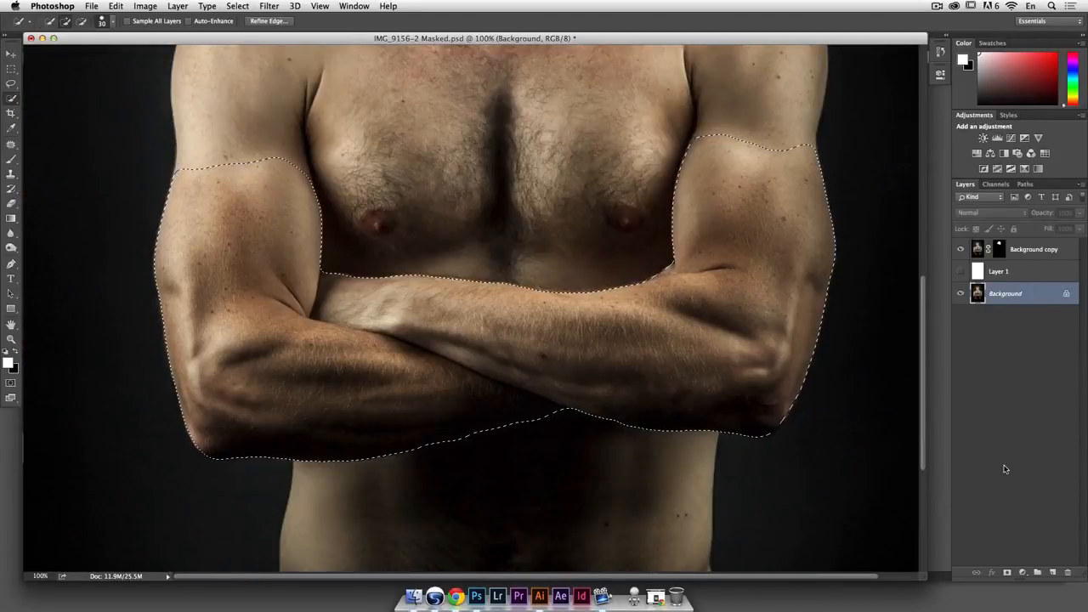
Hide the Background layer and fill the arm selection with white on the Background copy layer's mask
click(962, 294)
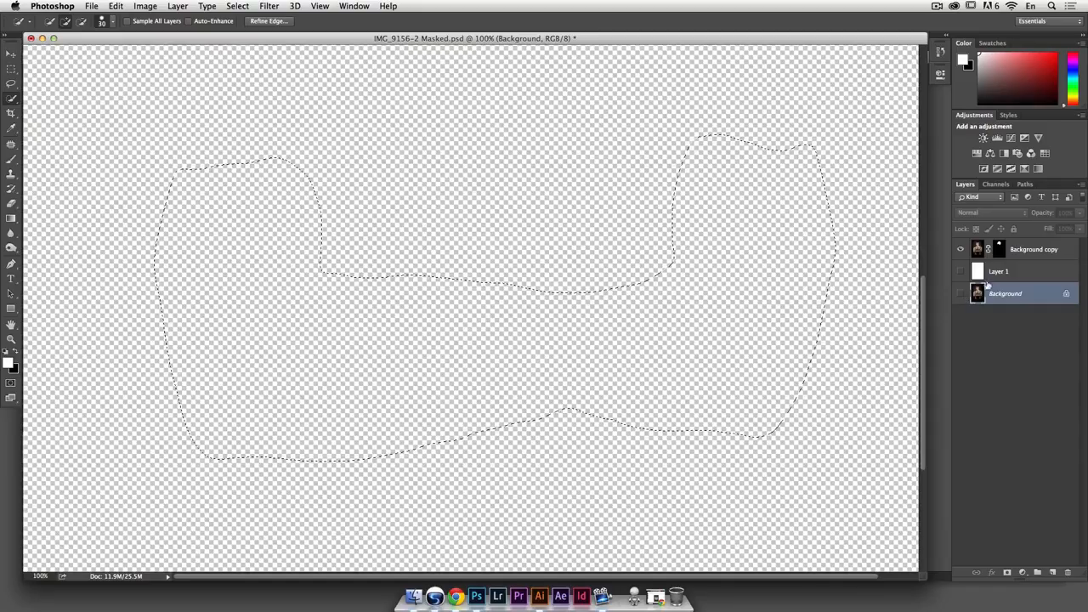
click(1000, 249)
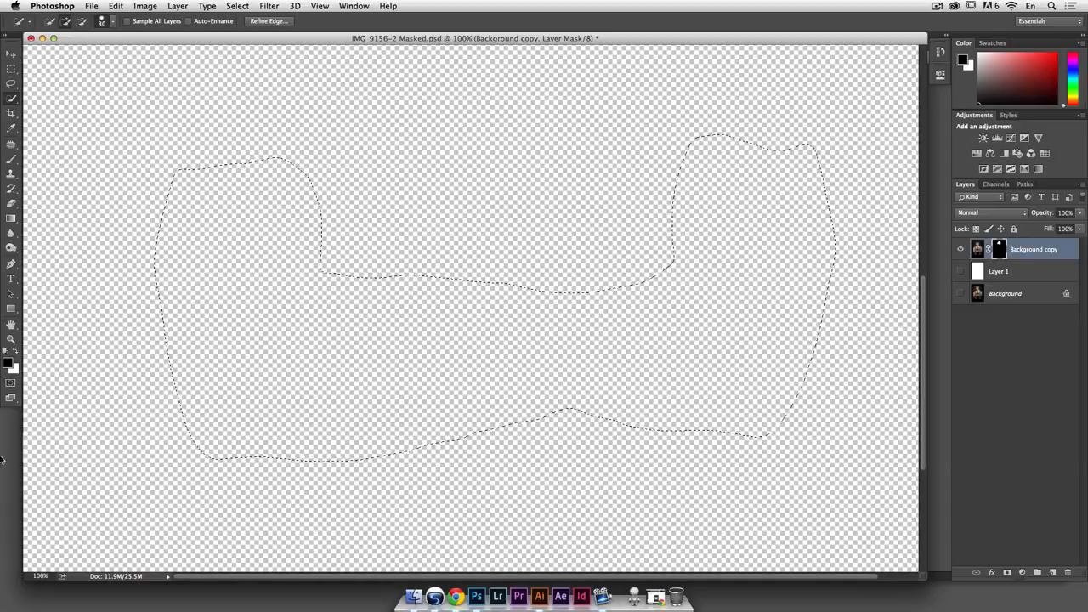
click(13, 352)
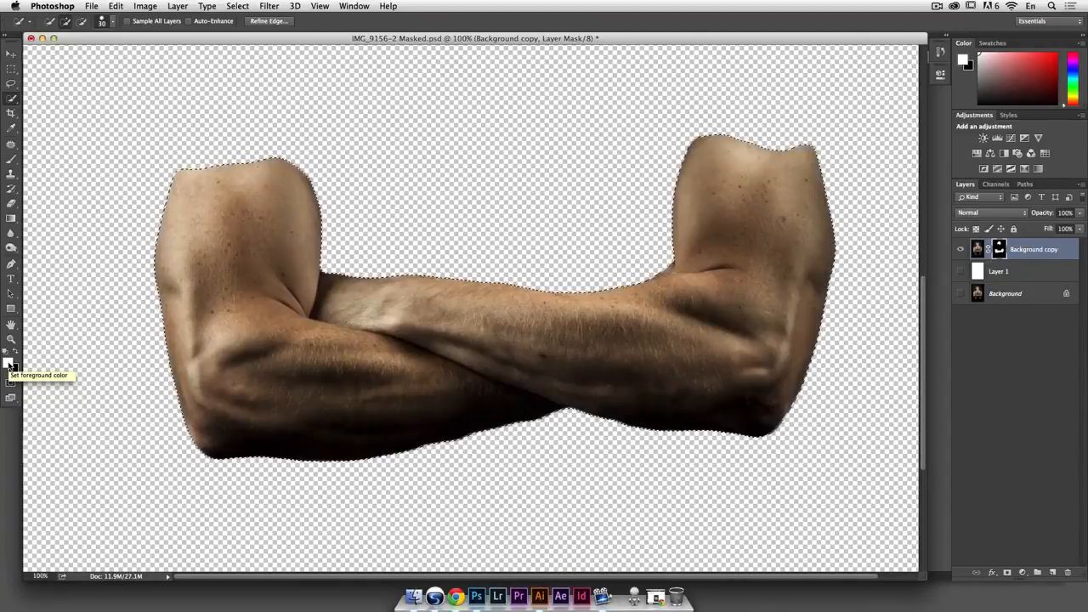
click(112, 6)
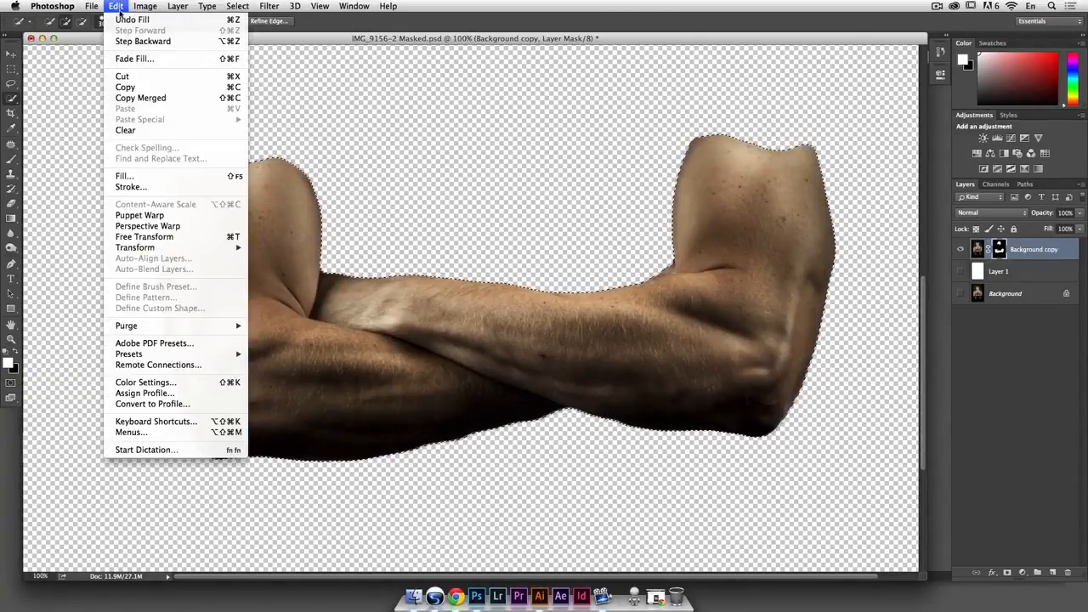
click(135, 176)
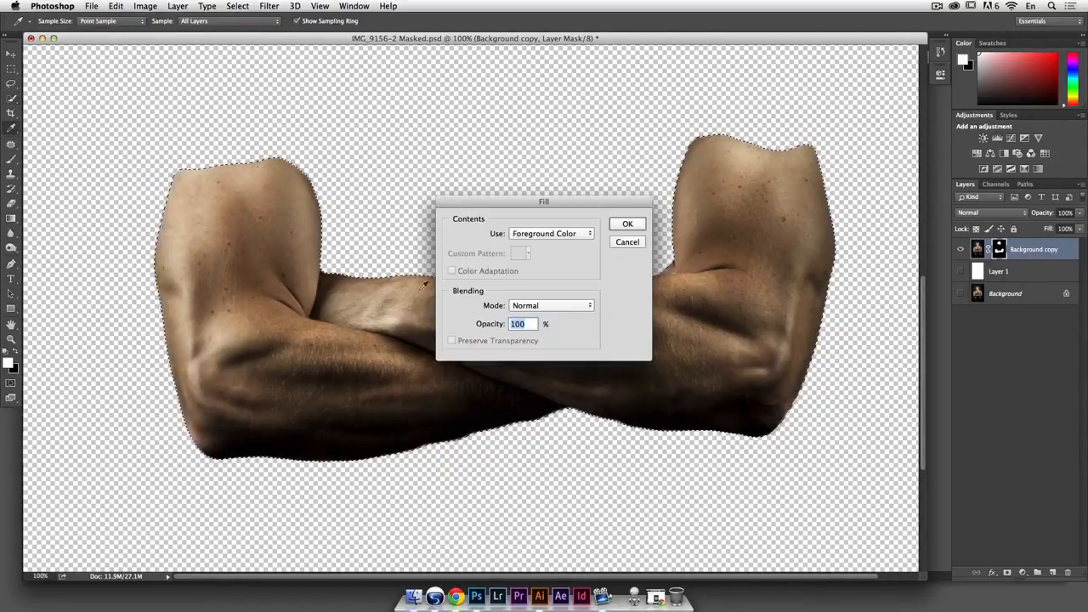
click(552, 235)
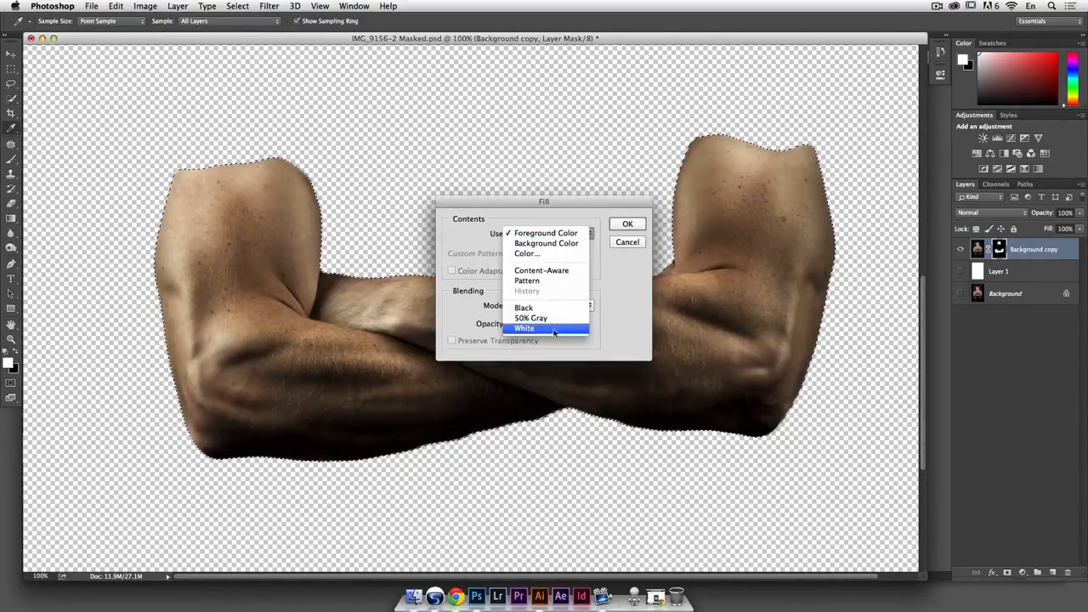
click(623, 222)
click(626, 240)
key(w)
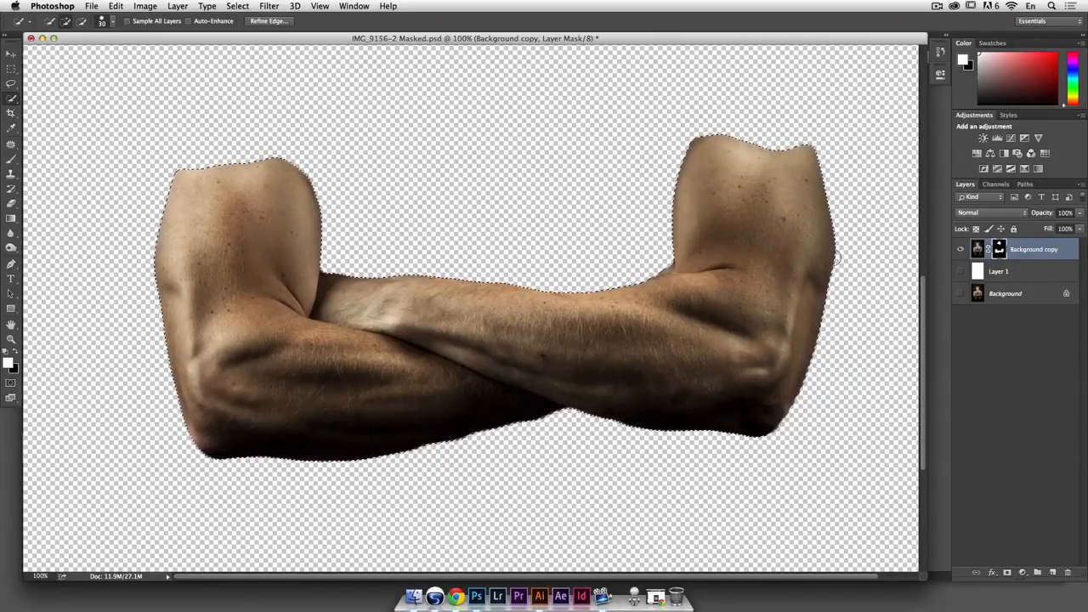
Clear the selection around the crossed arms in the masked photo
key(super+minus)
key(super+minus)
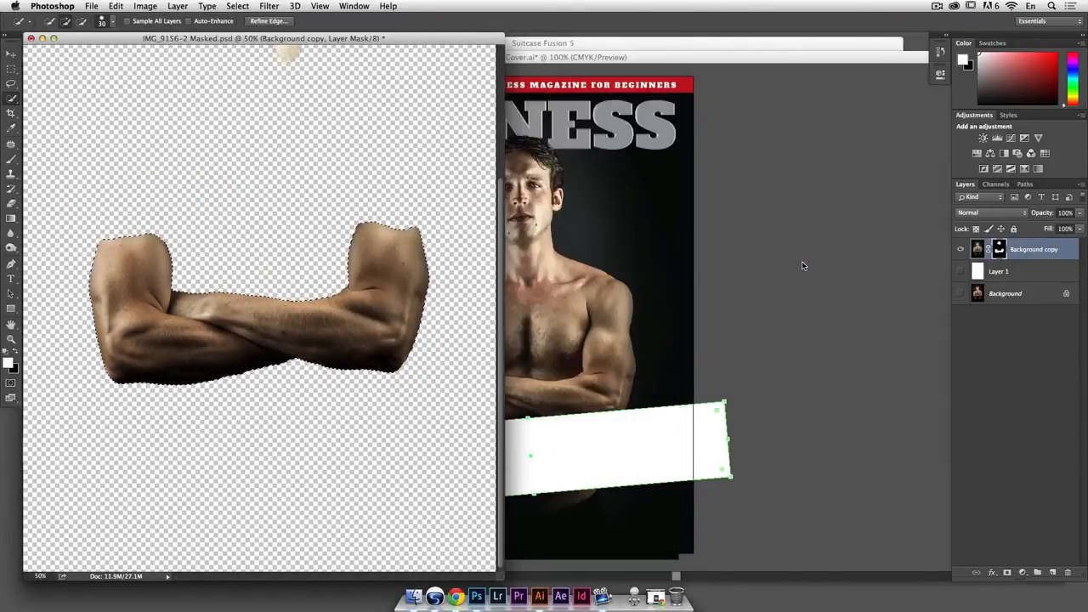
scroll(354, 313, up, 5)
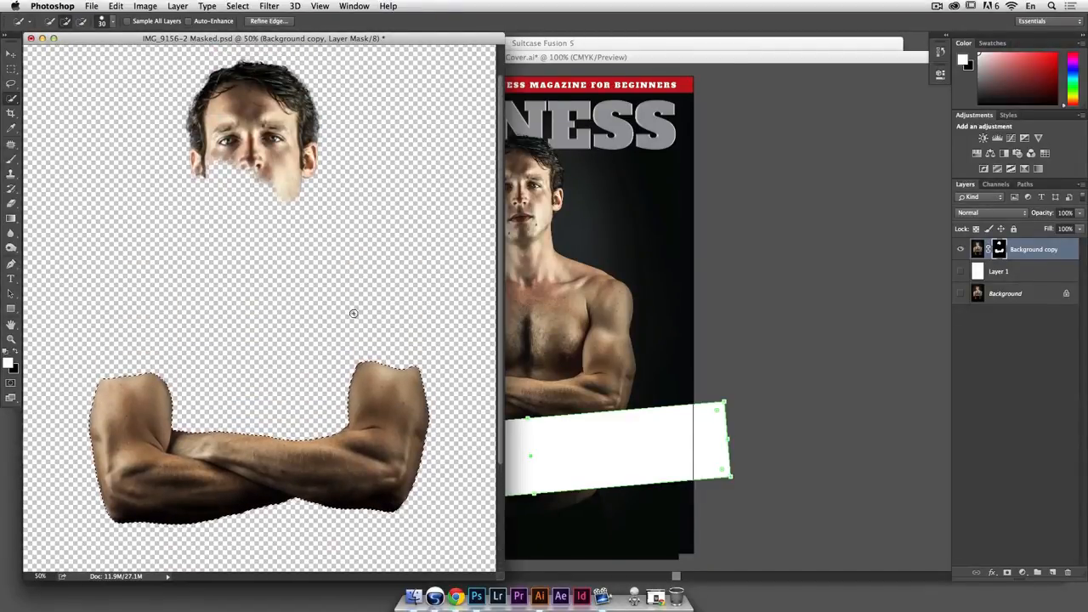
click(11, 58)
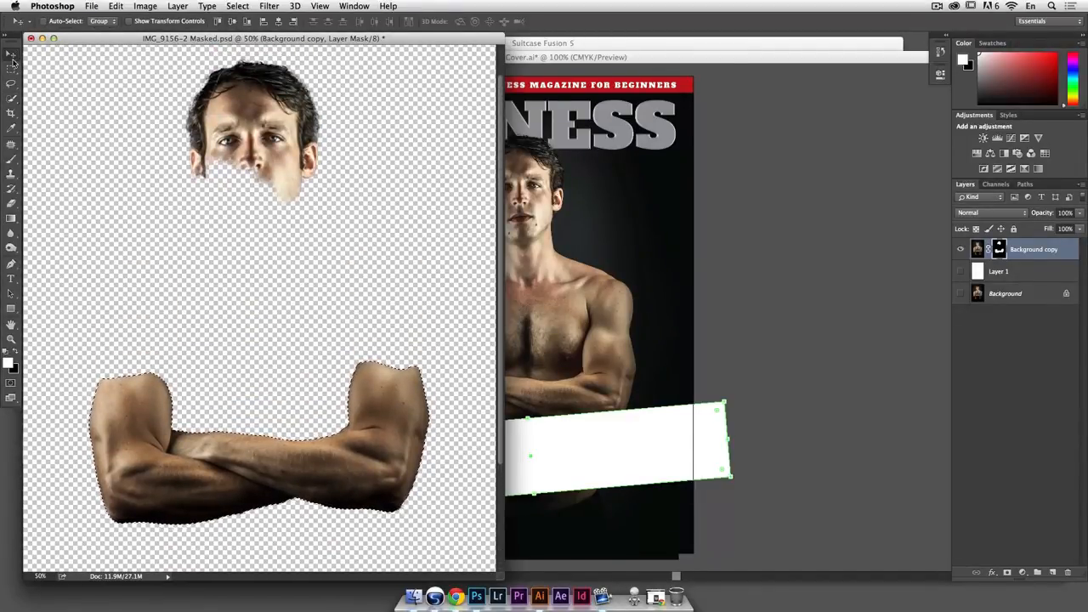
key(super+d)
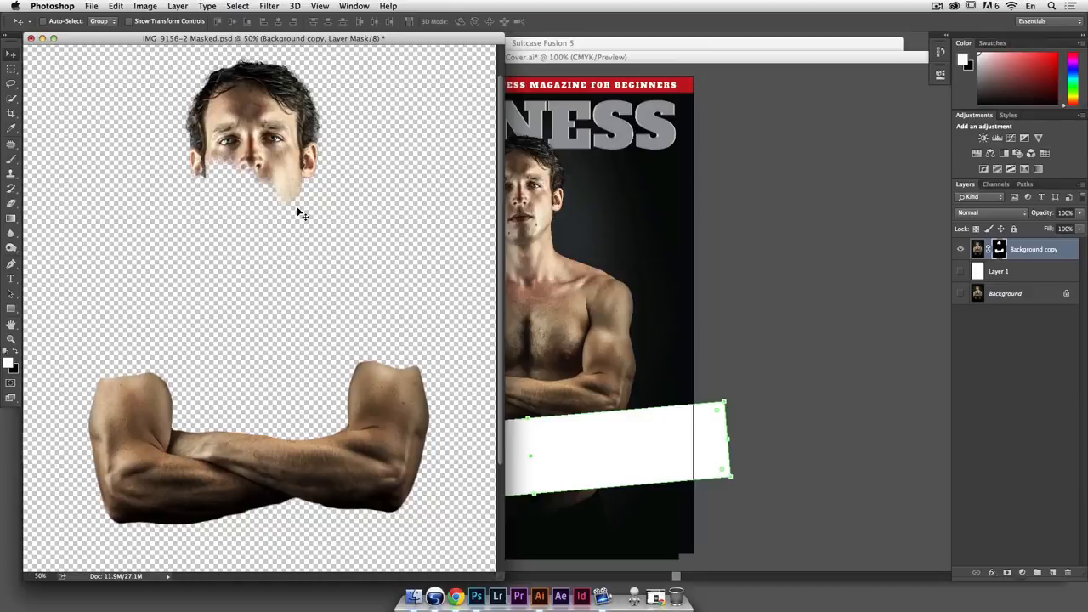
Save the photo over IMG_9156-2 Masked.psd, then switch to Illustrator and update the modified link in Magazine Cover.ai
key(super+shift+s)
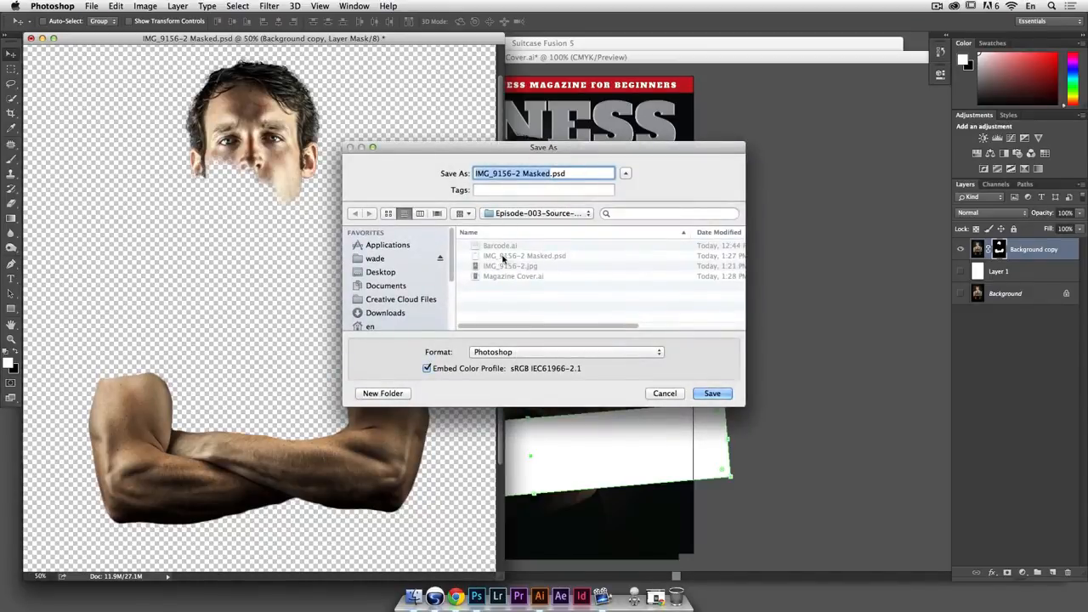
click(734, 393)
click(639, 222)
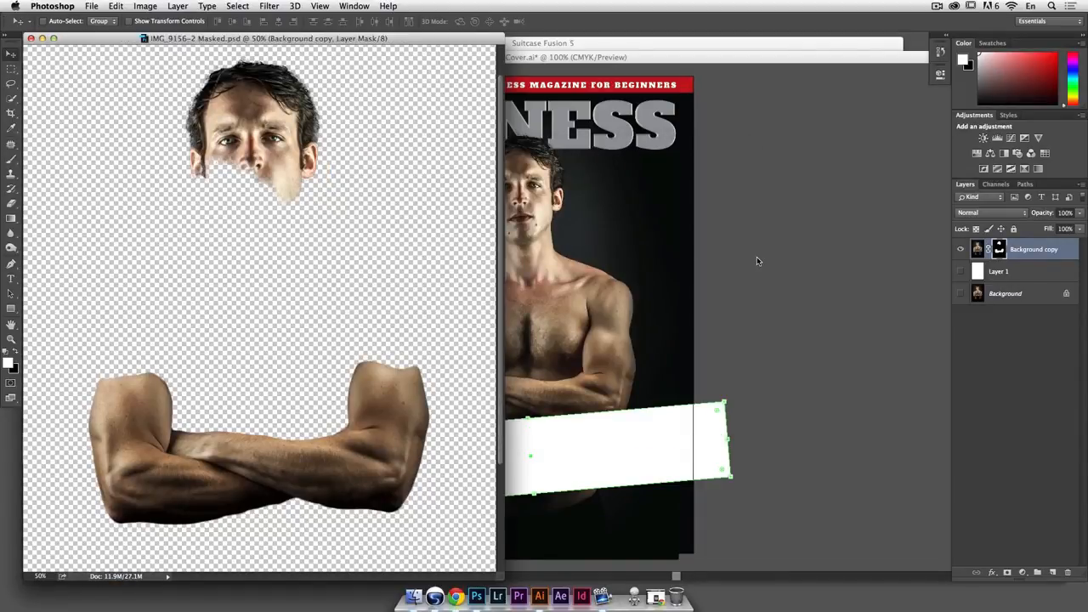
click(756, 258)
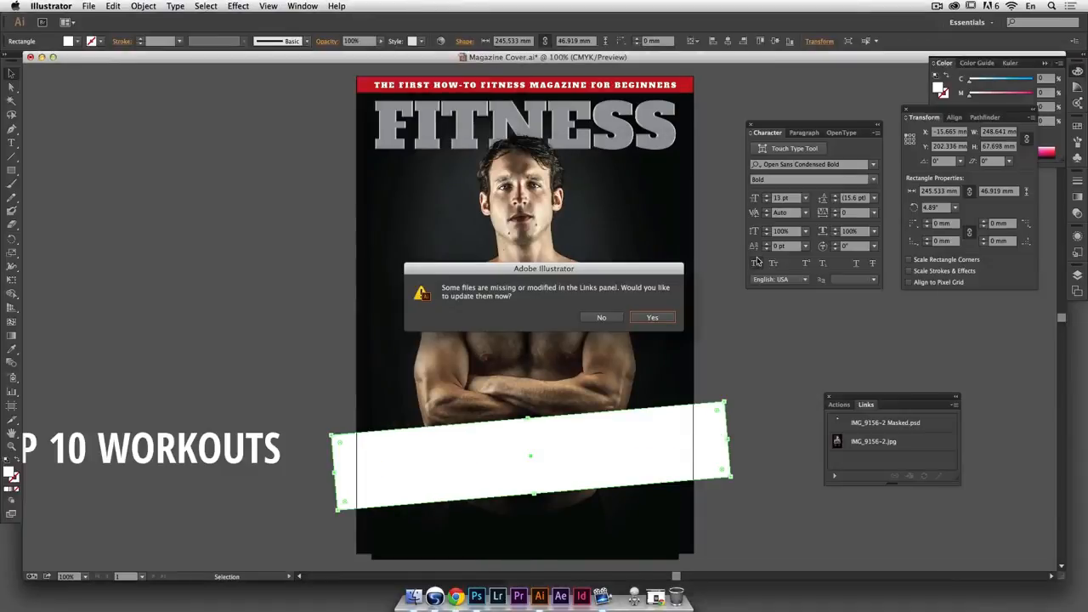
click(645, 319)
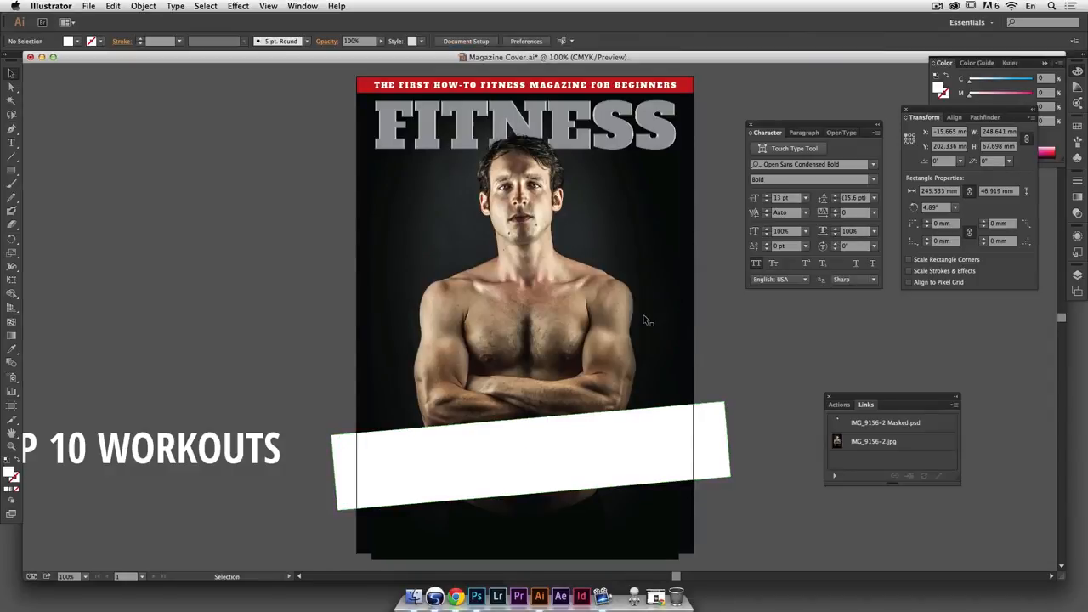
Shift the slanted white banner slightly down to about Y 204.8 mm and fill it with the red swatch
mouse_move(696, 413)
mouse_down()
mouse_move(702, 445)
mouse_move(704, 426)
mouse_up()
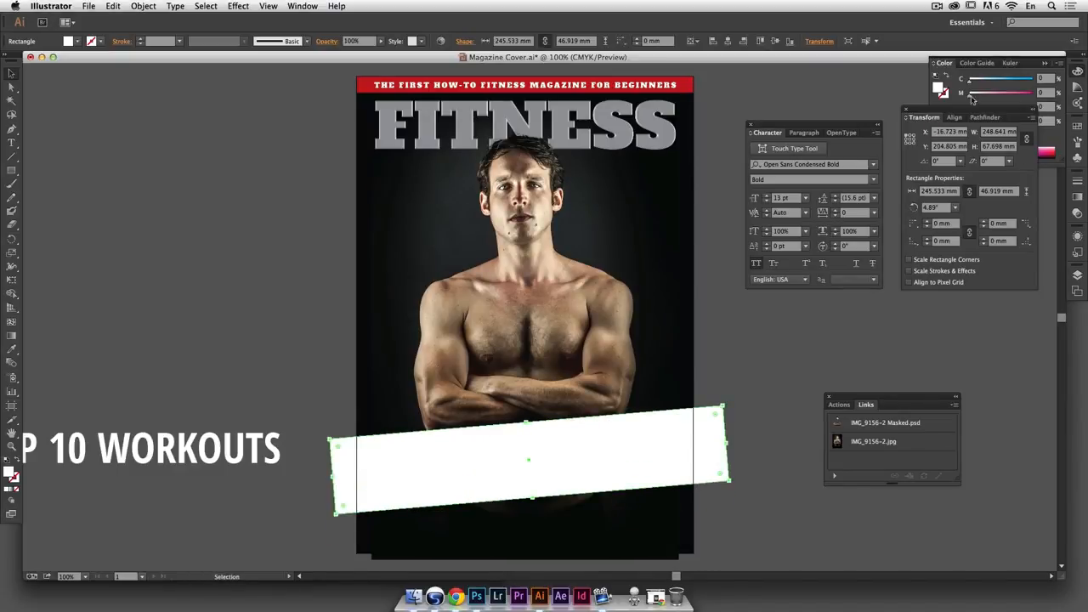
click(1077, 138)
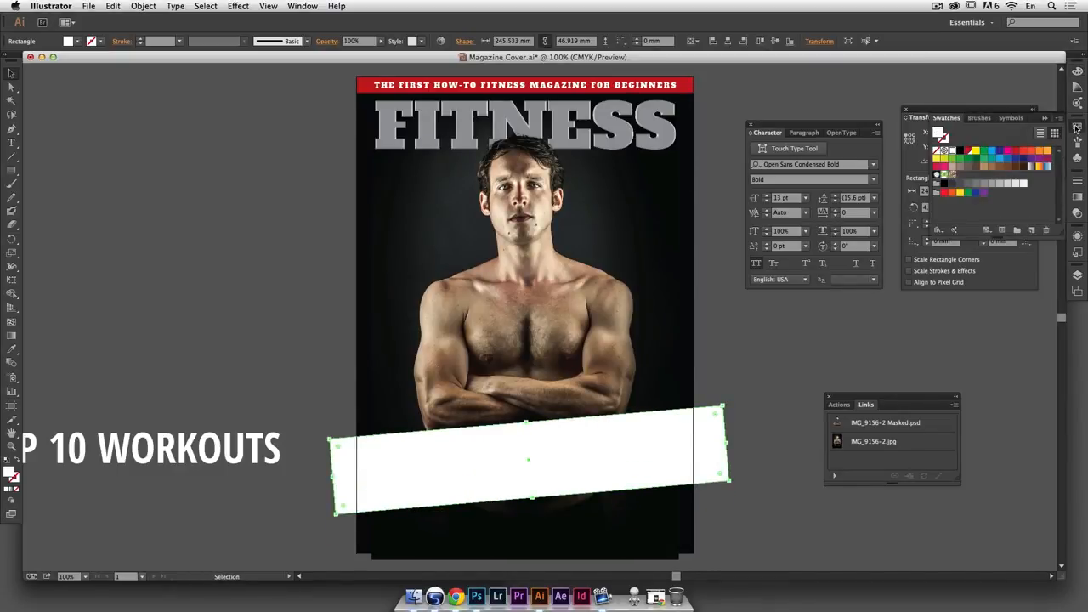
click(969, 152)
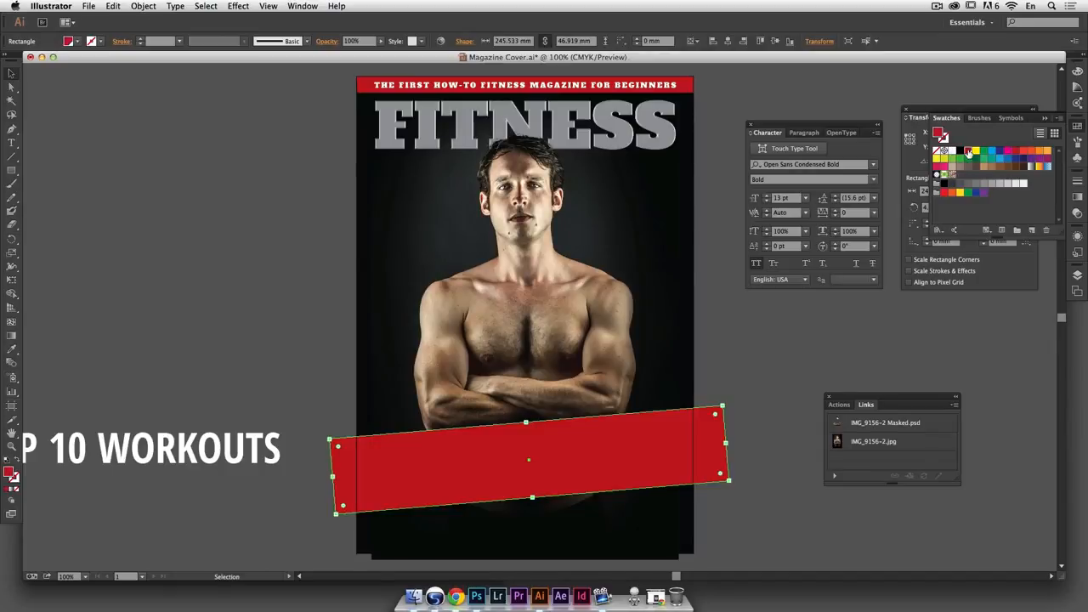
Move the red banner from the Top Bar layer into the Photo layer, directly beneath the masked photo, so the arms overlap it
click(1076, 274)
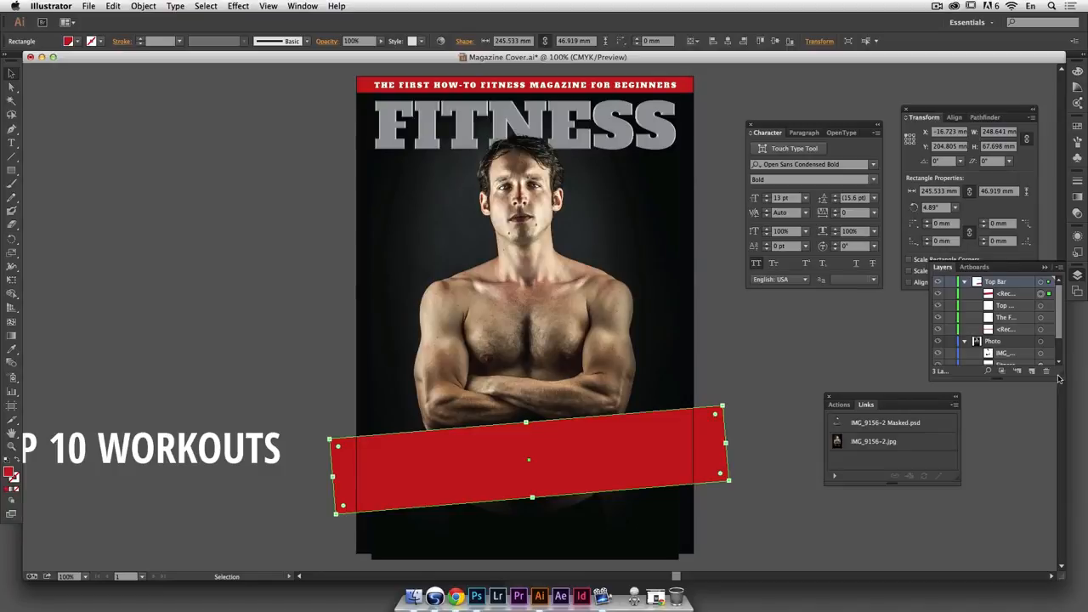
drag(1061, 380, 1062, 481)
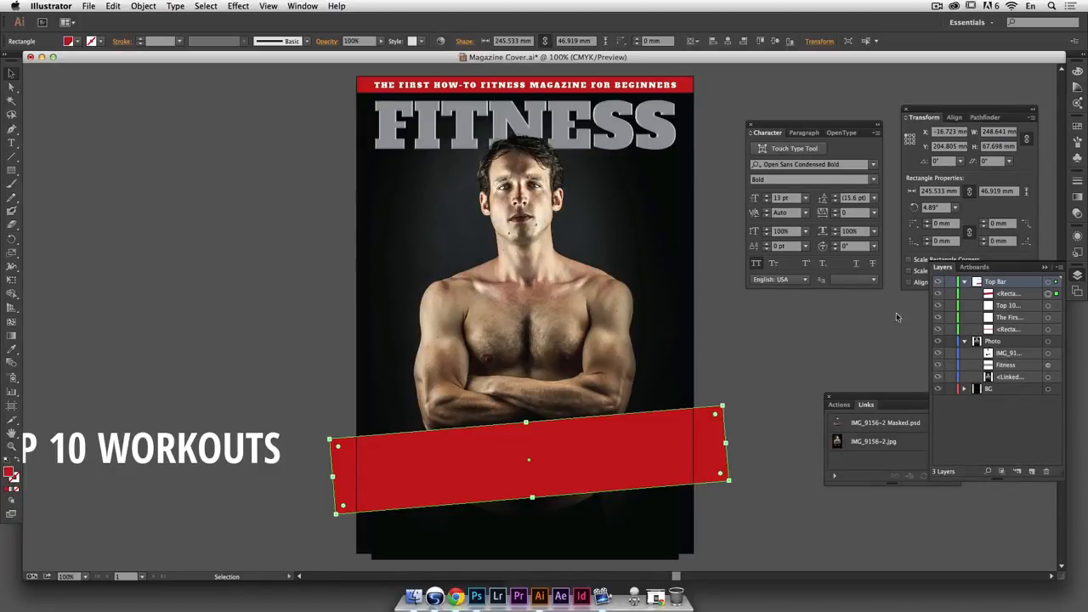
drag(1017, 294, 1010, 357)
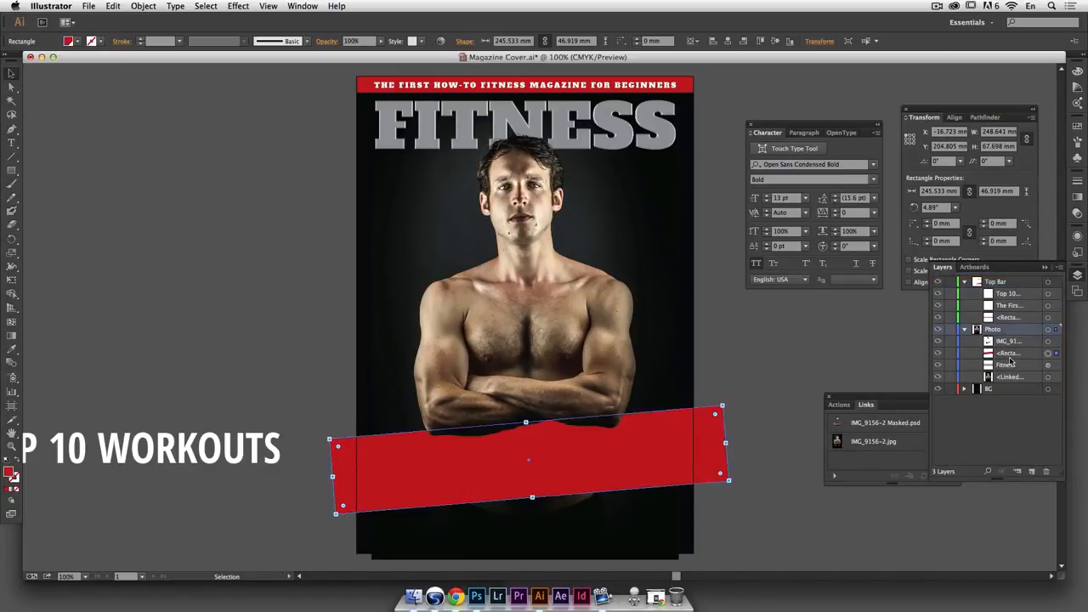
click(773, 425)
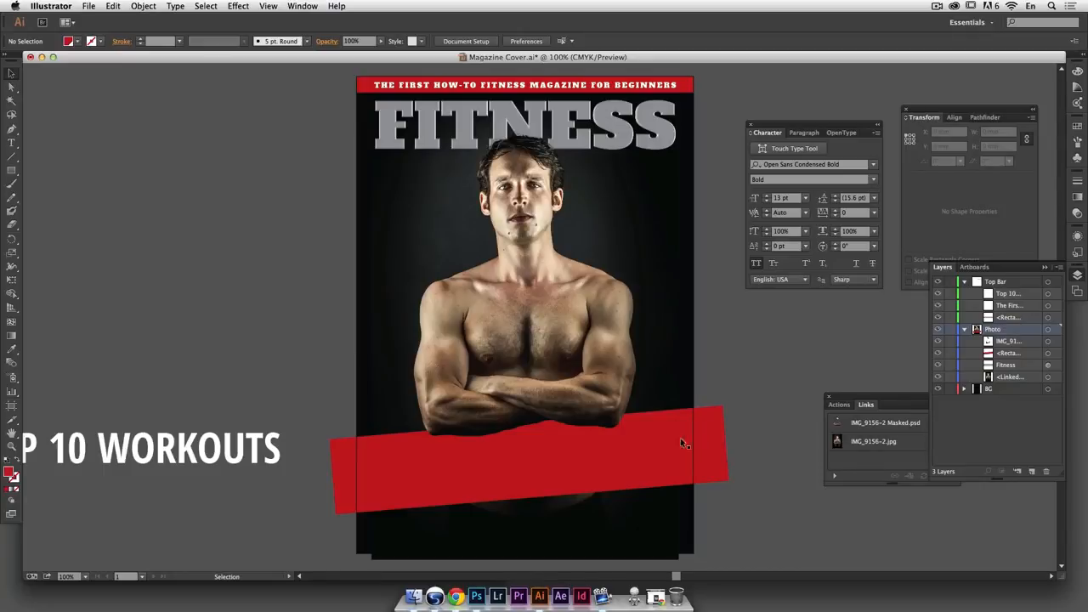
Copy the black 210 x 297 mm rectangle from the BG layer
click(680, 555)
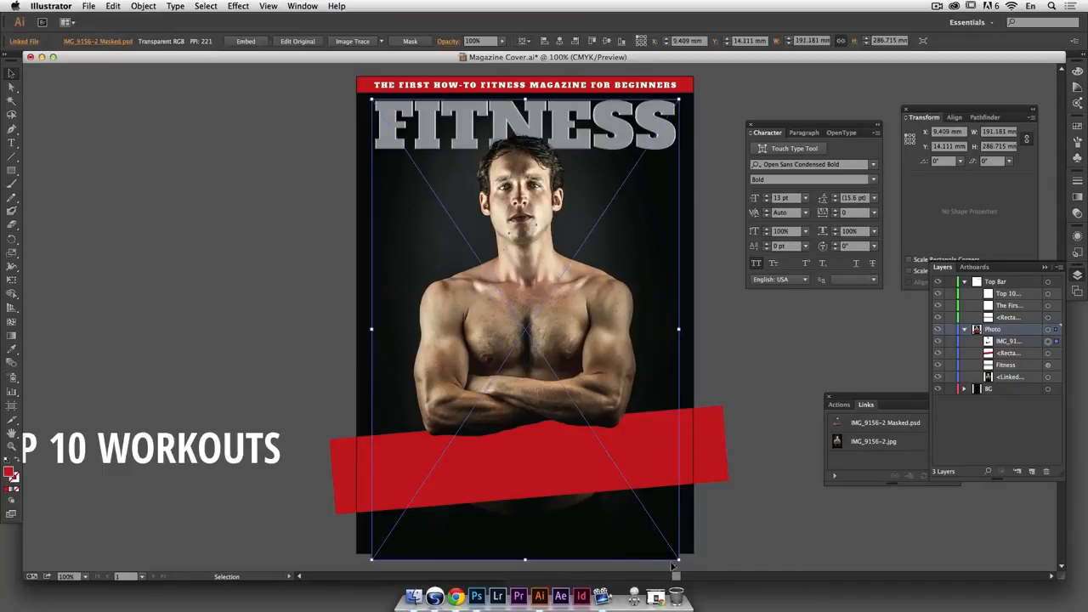
click(763, 516)
click(964, 389)
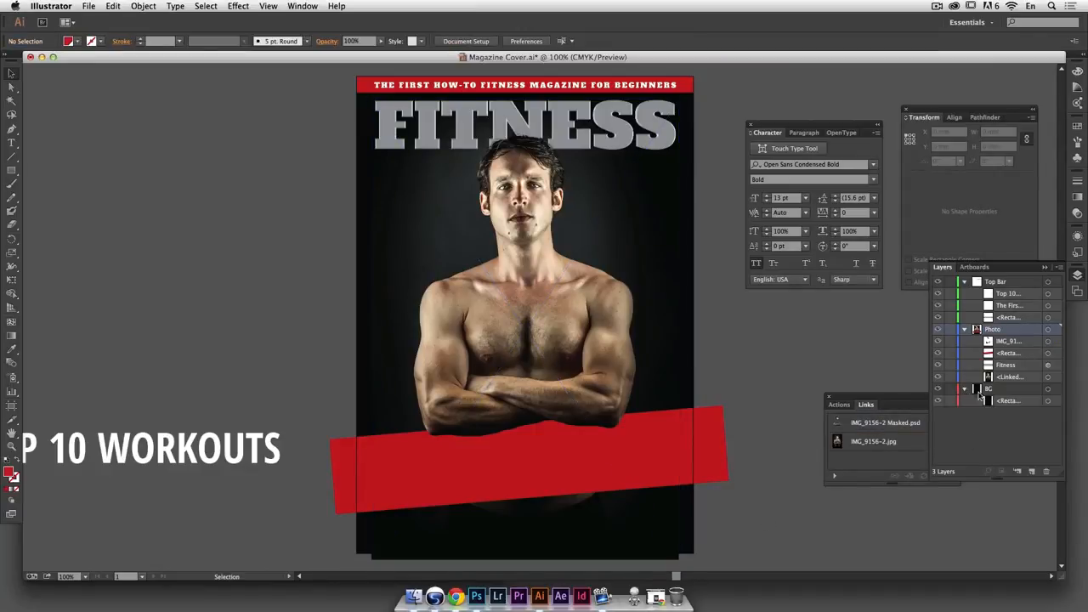
click(1051, 401)
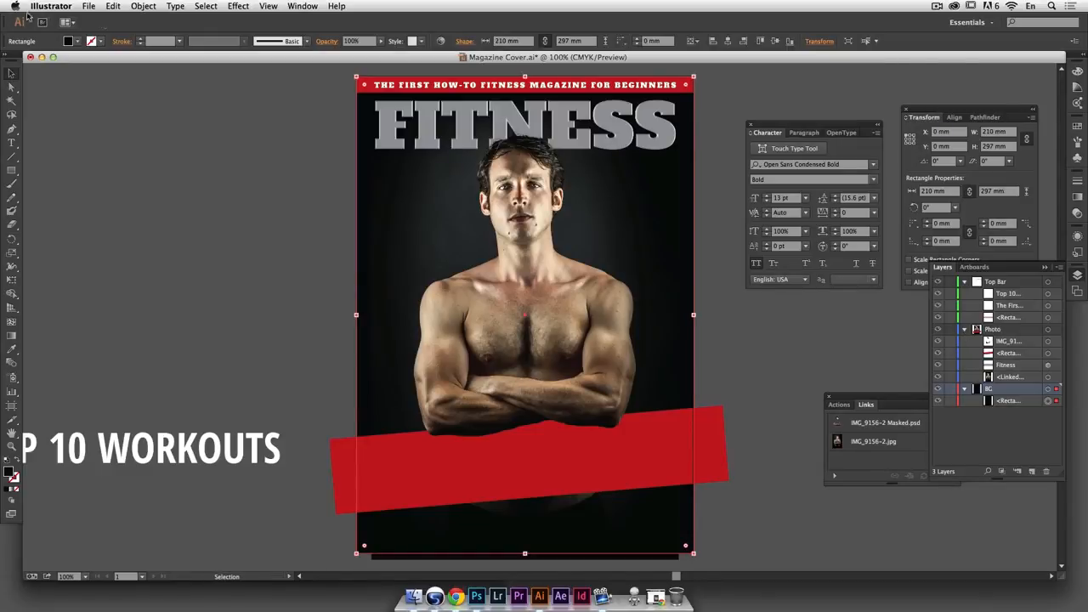
click(113, 6)
click(124, 59)
Paste the copied rectangle in front of all the Photo layer's objects and remove its fill
click(1048, 342)
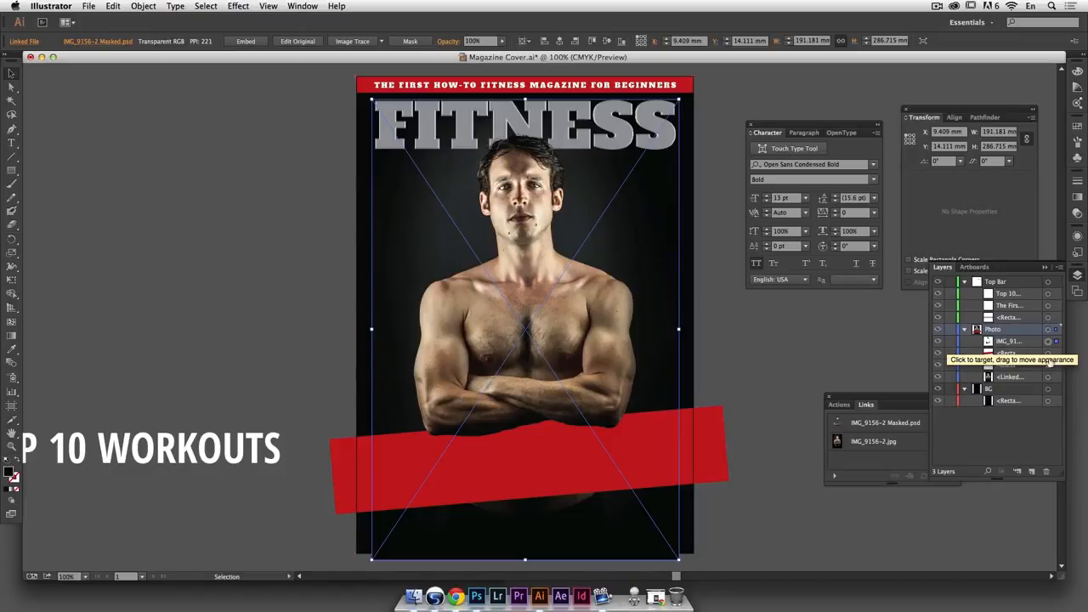
shift+click(1048, 354)
shift+click(1047, 365)
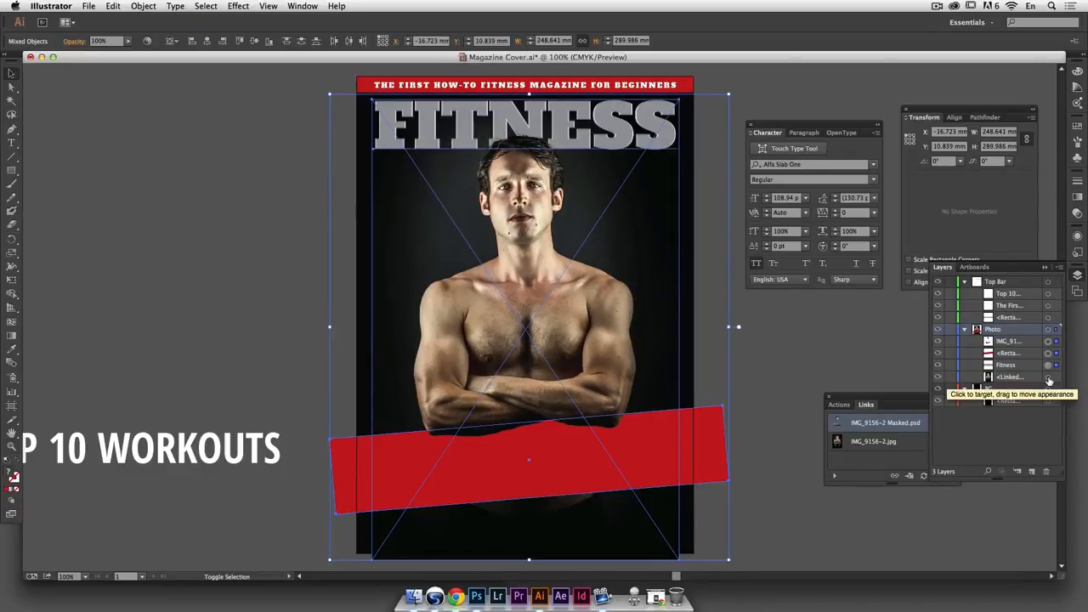
shift+click(1048, 379)
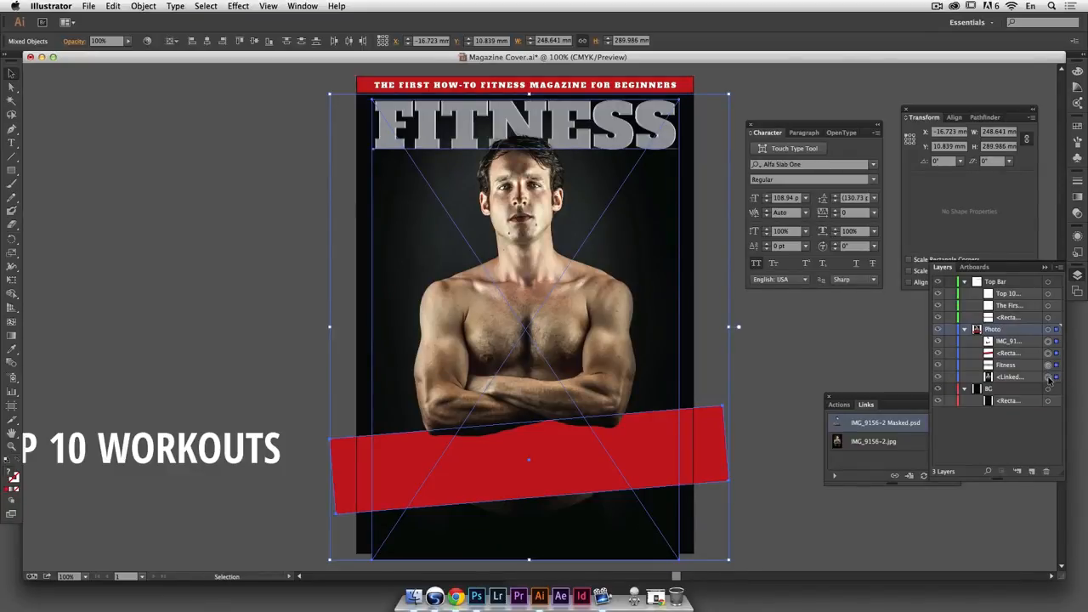
click(113, 6)
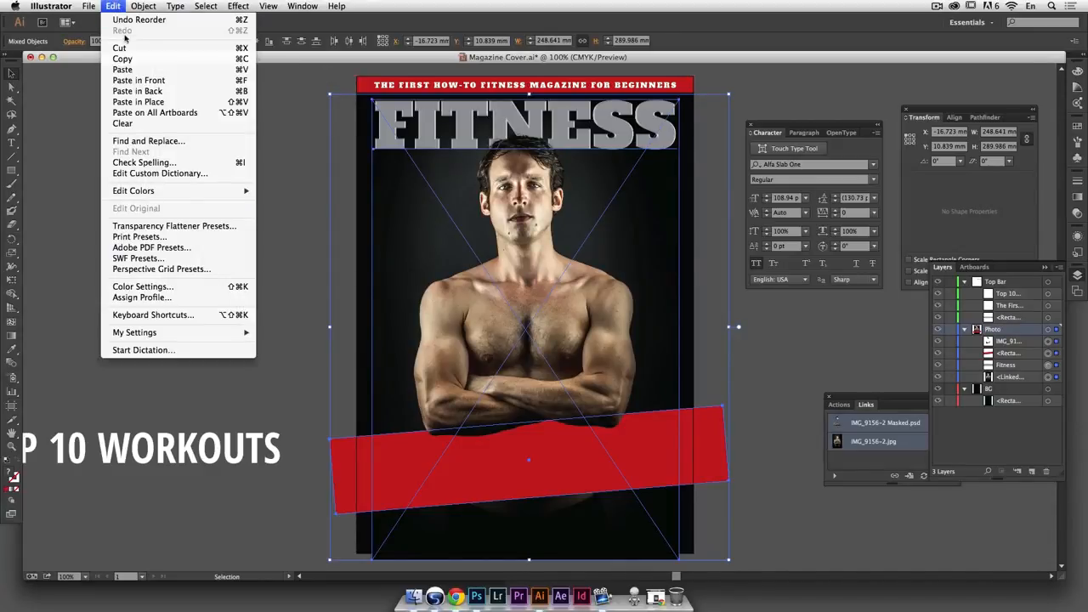
click(138, 80)
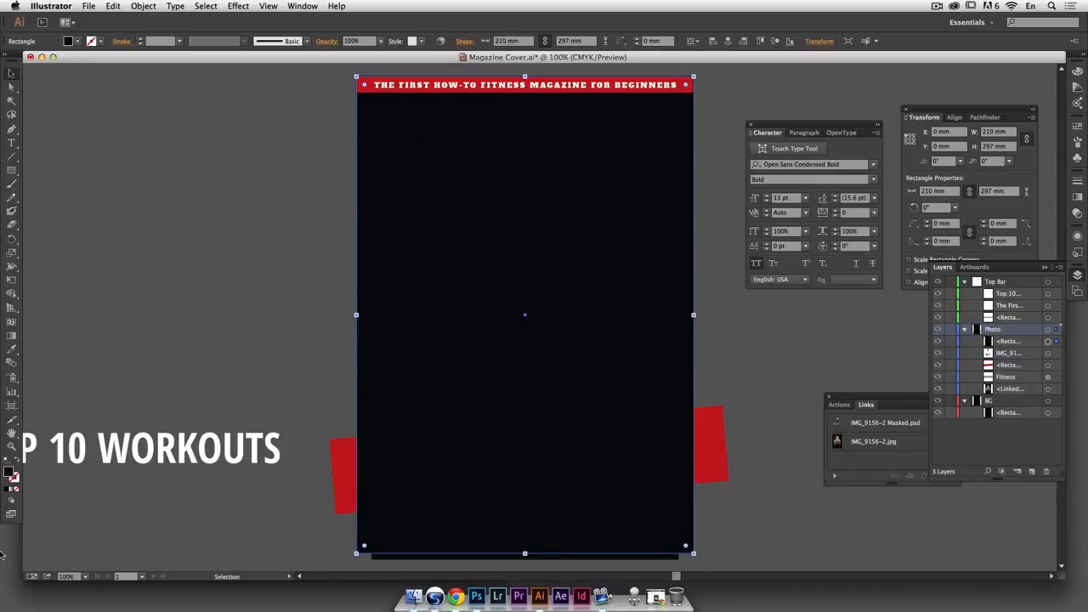
click(17, 491)
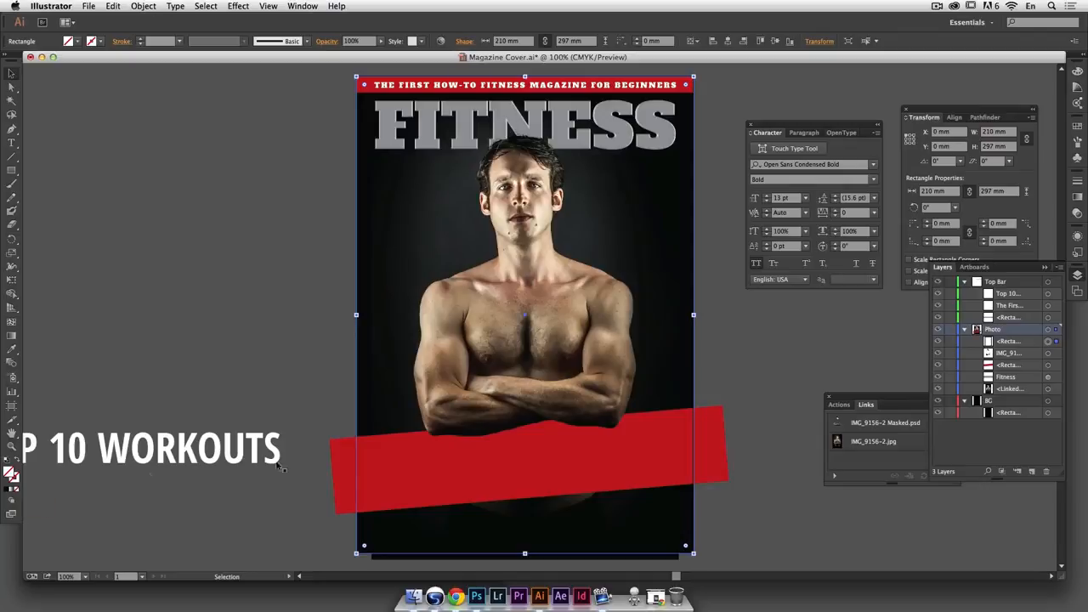
Make a clipping mask from the unfilled rectangle and all the other objects in the Photo layer
shift+click(1050, 352)
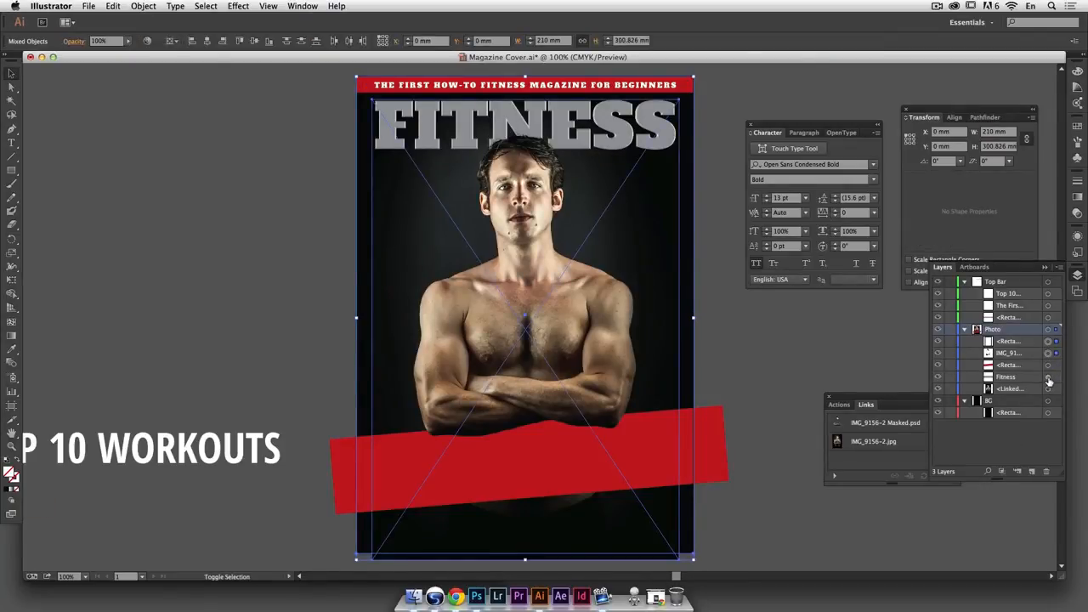
shift+click(1050, 390)
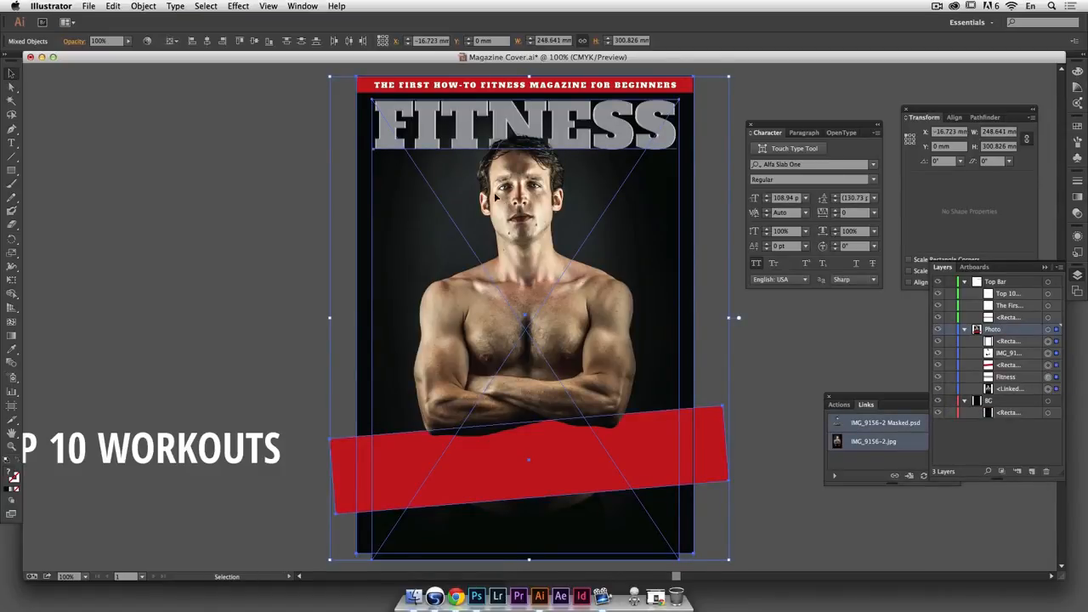
click(153, 7)
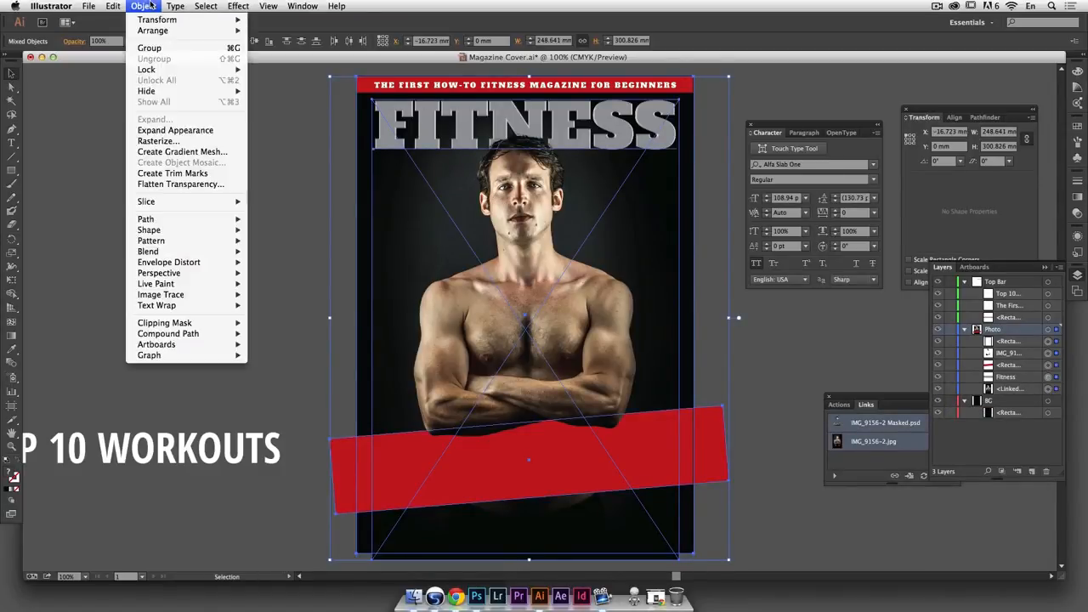
mouse_move(174, 327)
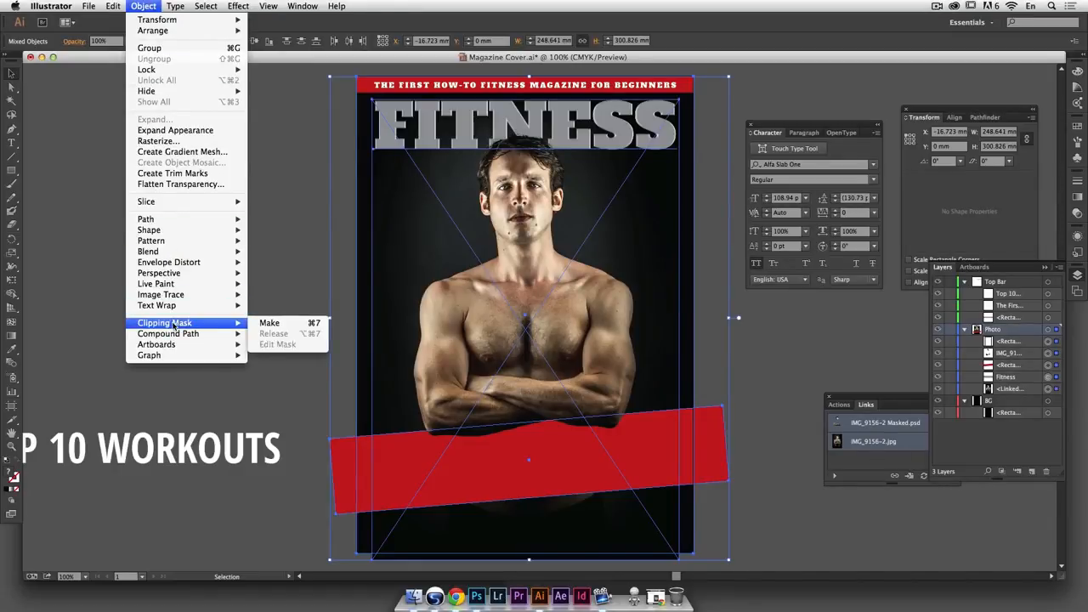
click(269, 323)
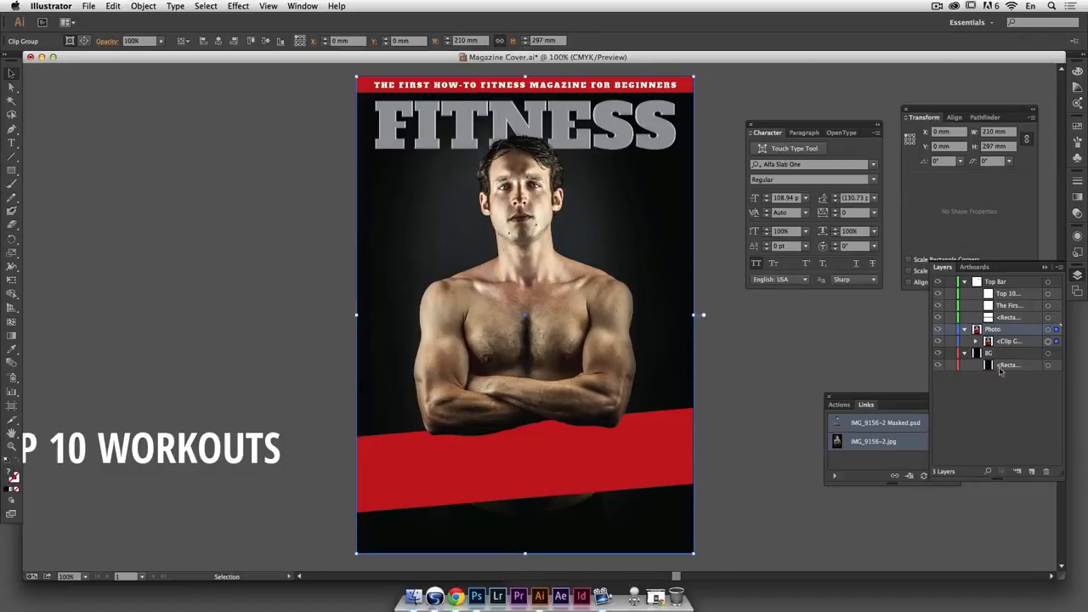
Shorten the red banner inside the clip group, keeping both ends slightly beyond the cover's edges
click(976, 342)
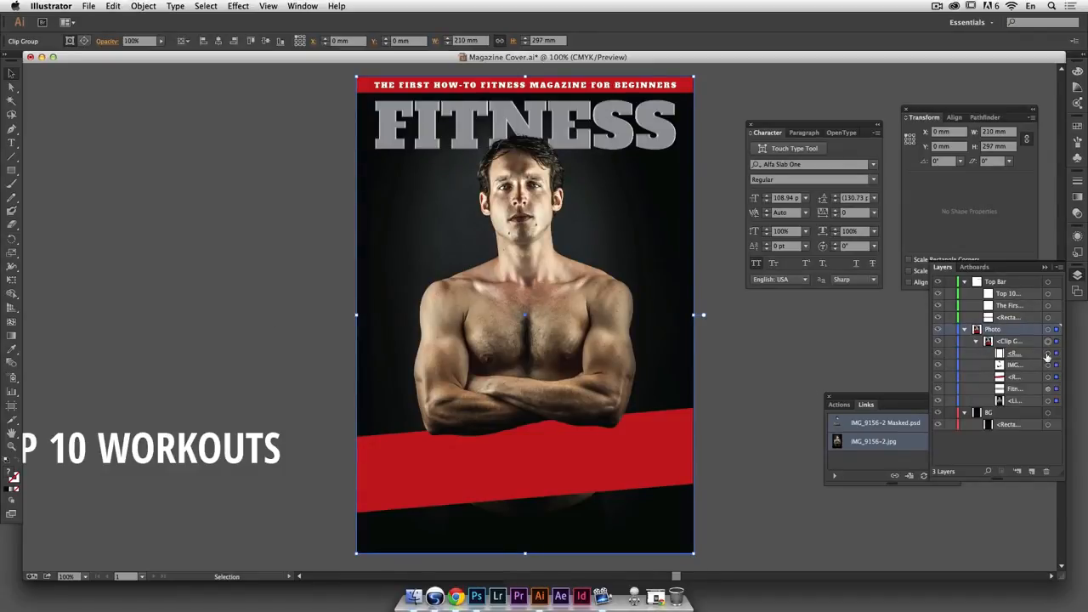
click(1047, 355)
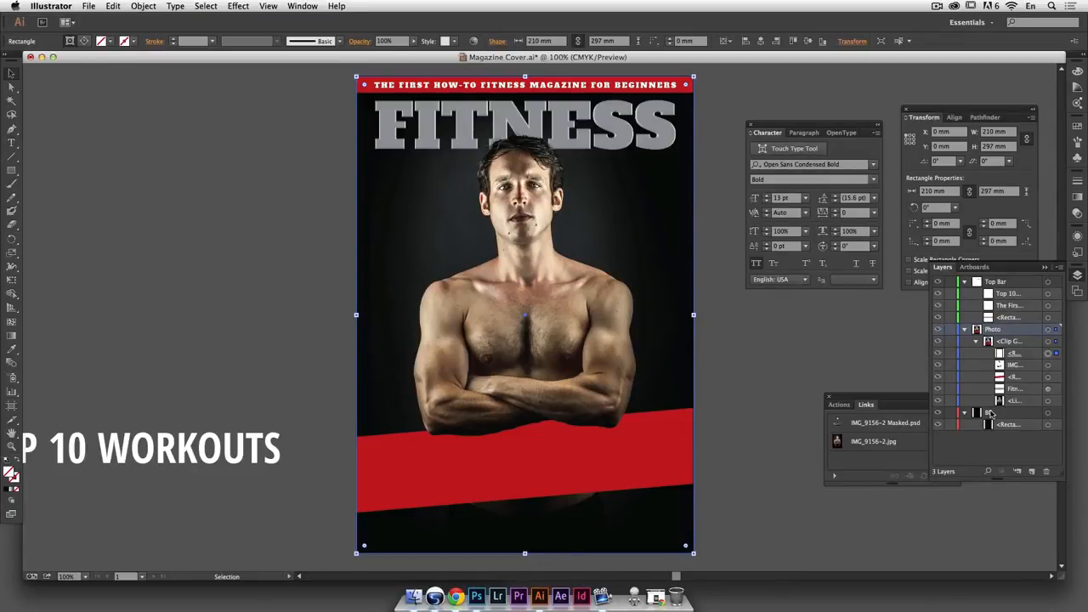
click(1047, 377)
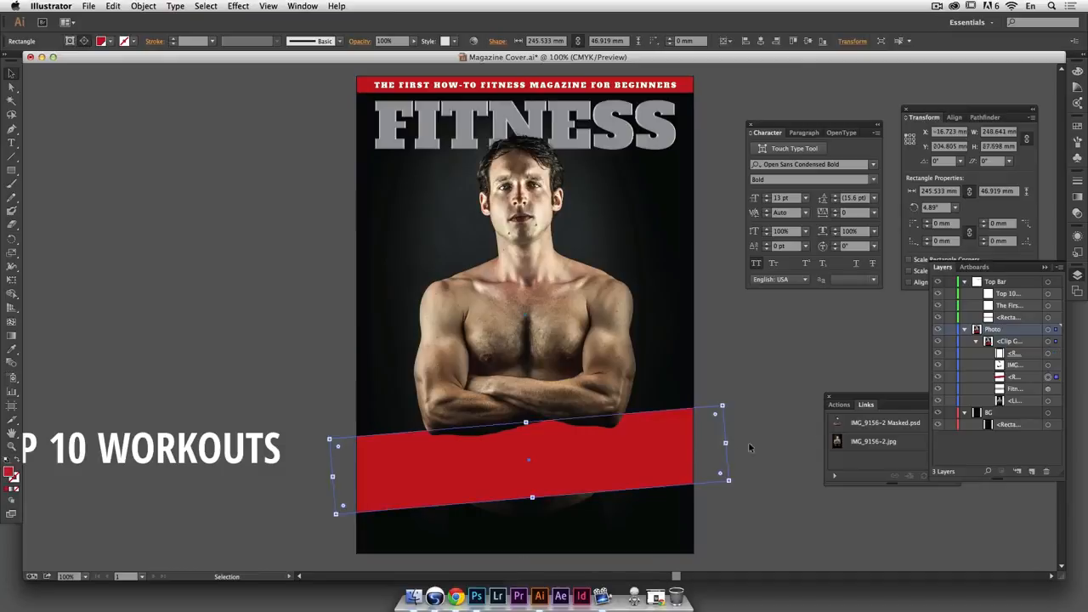
mouse_move(726, 441)
mouse_down()
mouse_move(680, 444)
mouse_move(715, 446)
mouse_up()
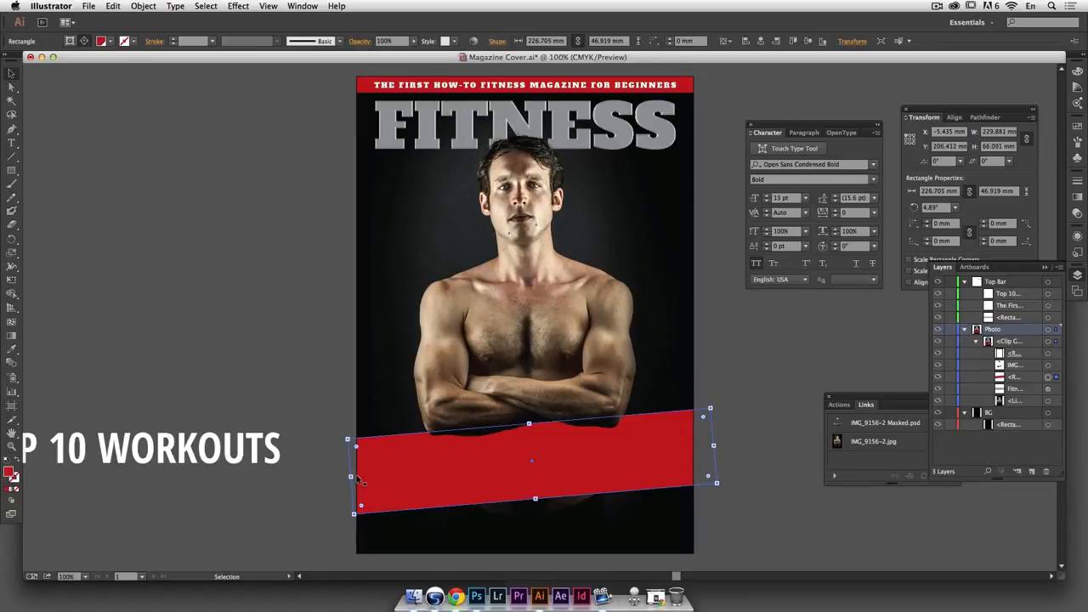
drag(350, 477, 336, 476)
click(735, 377)
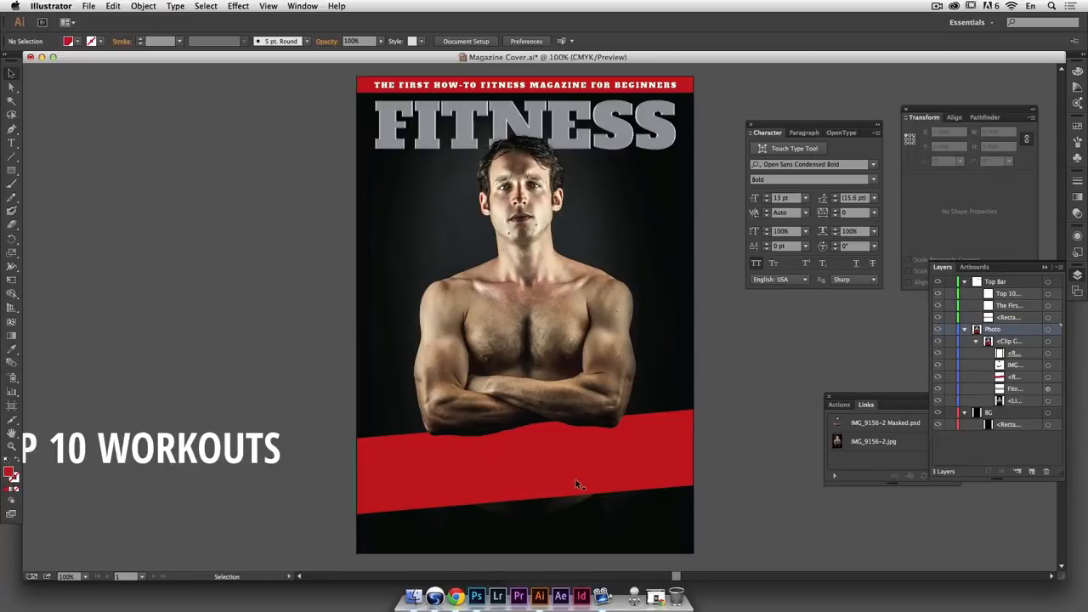
Move the red banner in the clip group up by about 8 mm so it sits higher behind the crossed arms
click(1046, 378)
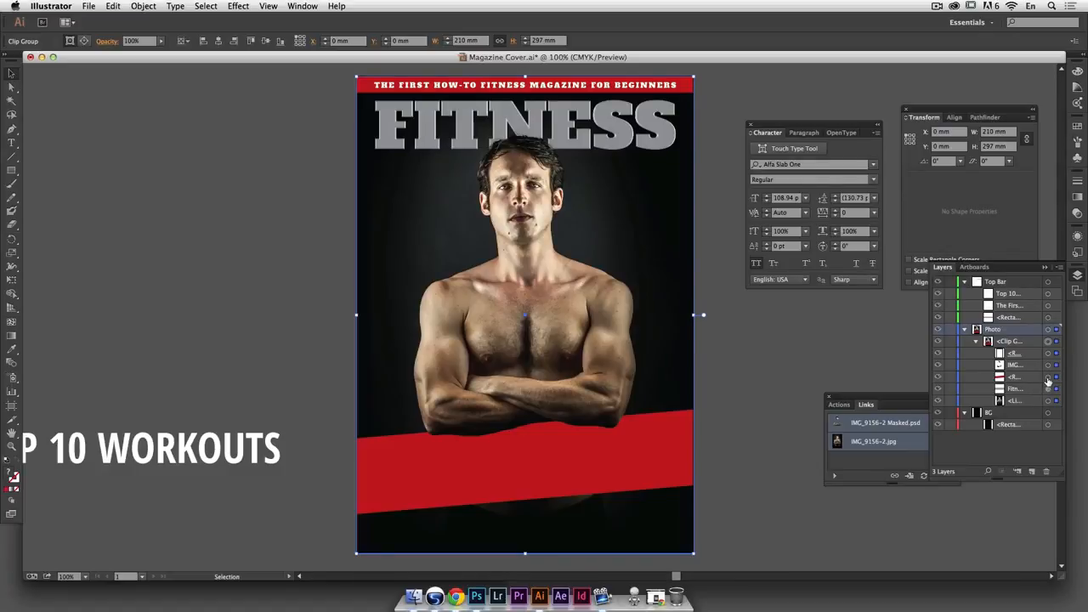
click(1048, 378)
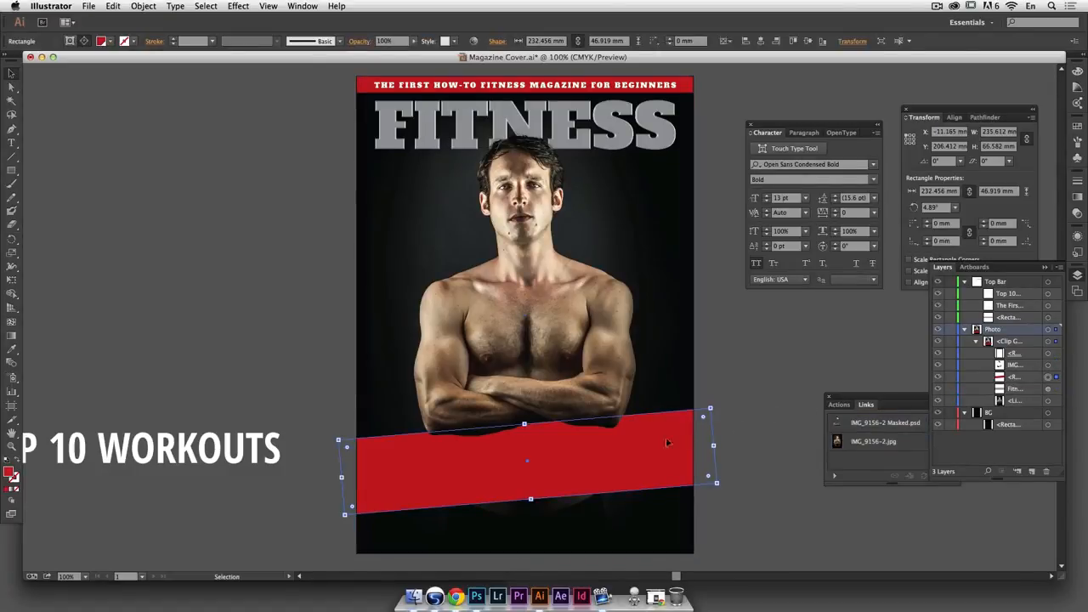
drag(527, 461, 528, 451)
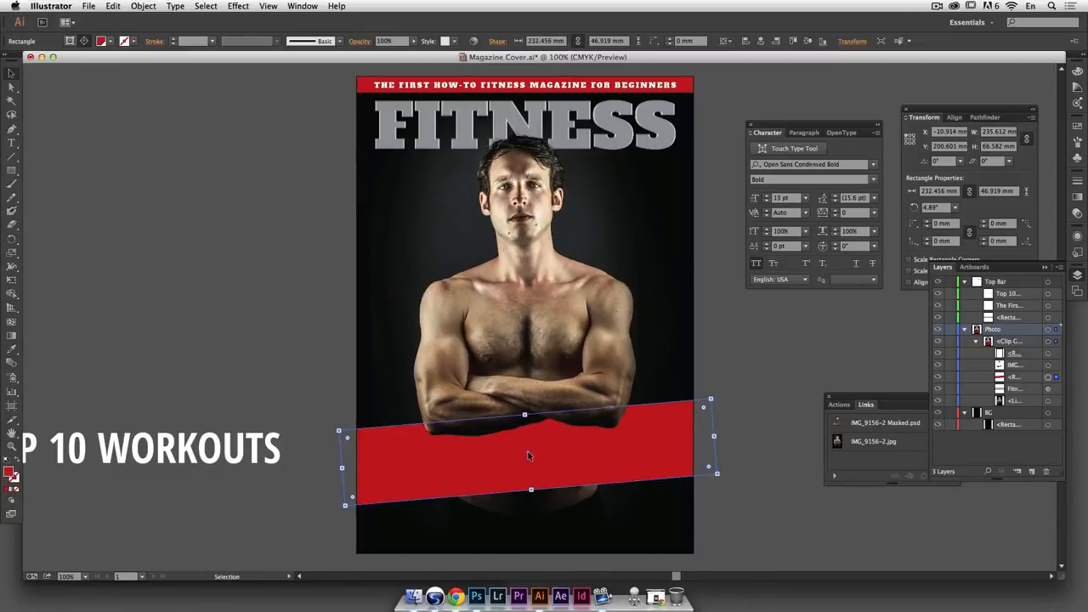
drag(528, 452, 528, 449)
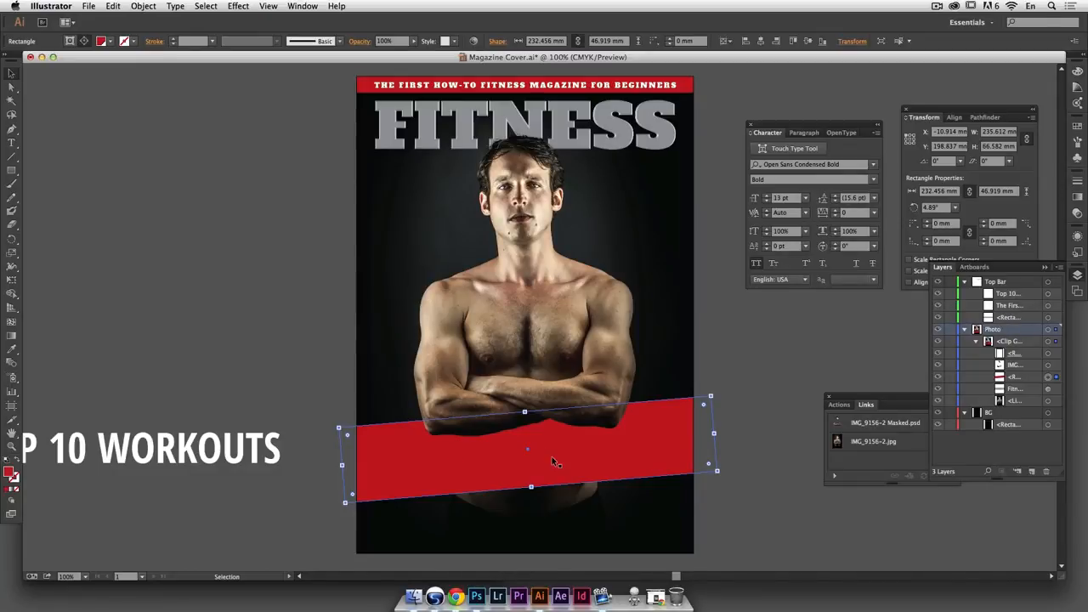
Compare Overlay and Multiply blending on the red banner, keep Multiply, and extend its lower edge to a height of about 53 mm
click(1076, 216)
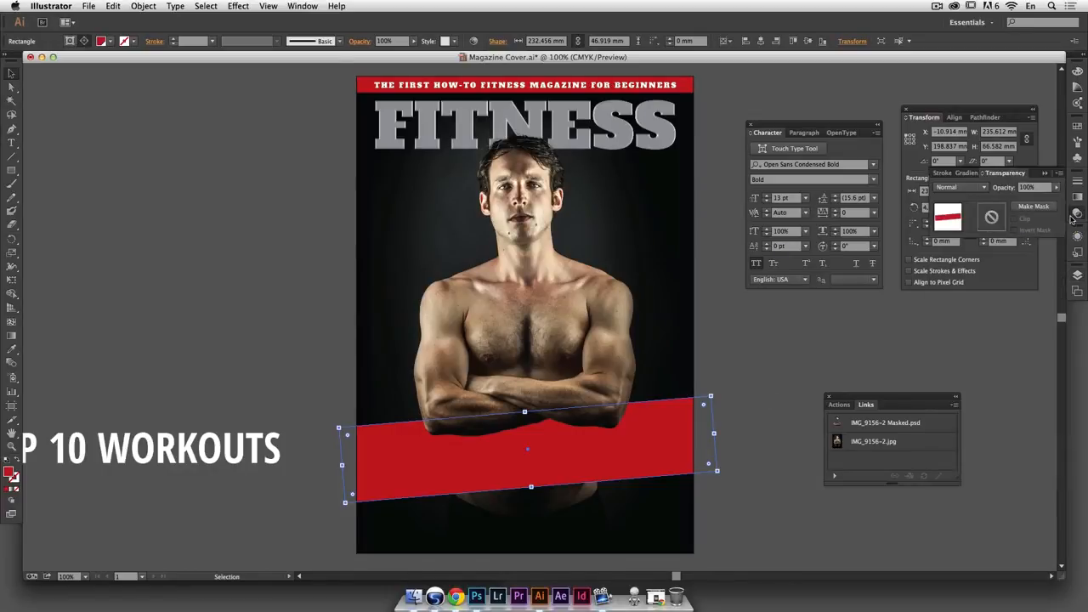
click(987, 188)
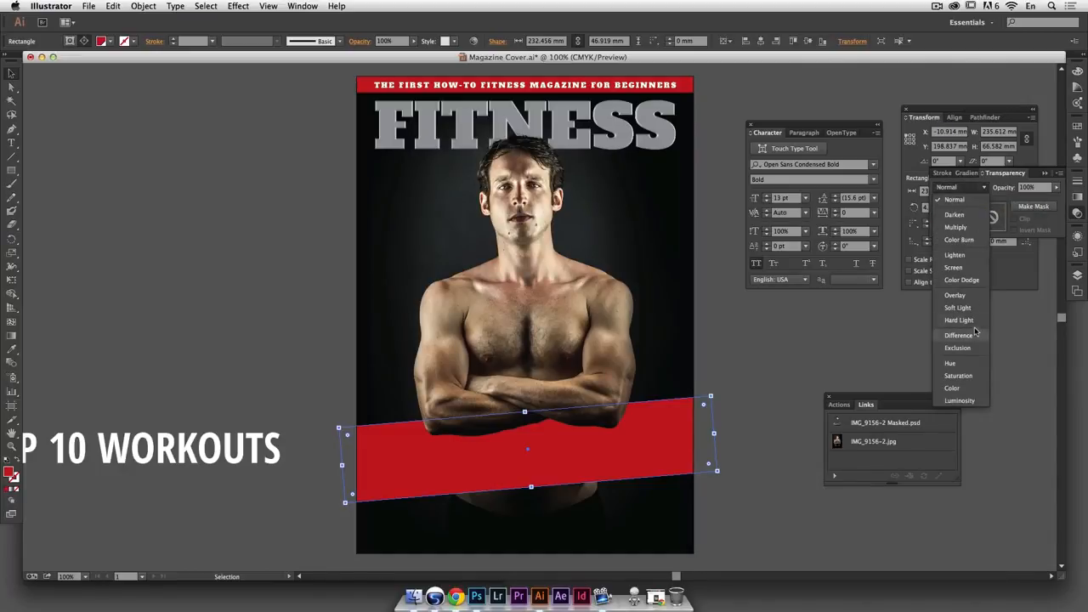
click(973, 296)
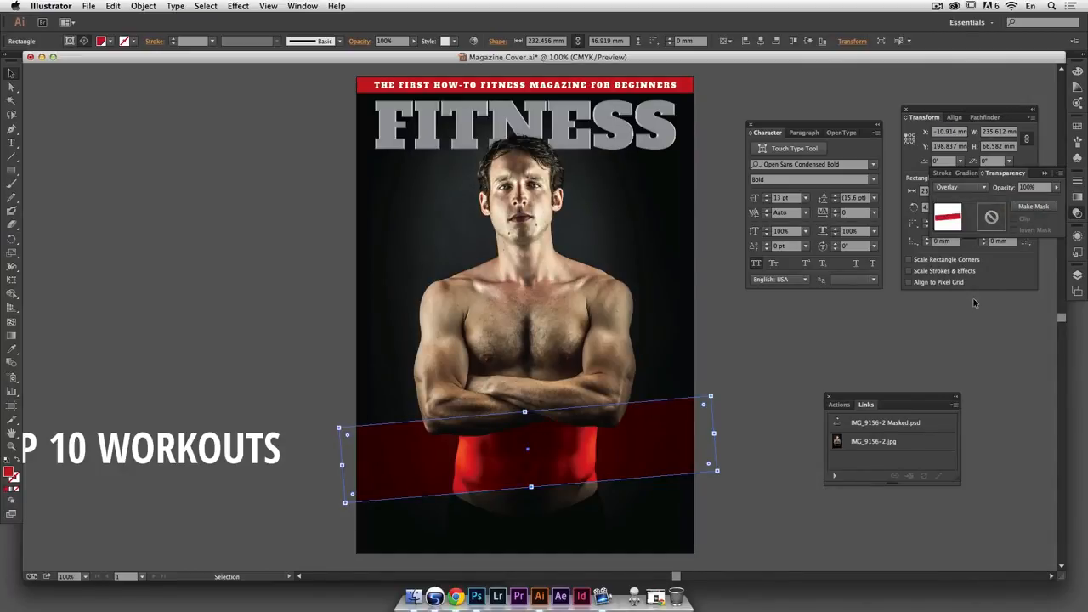
click(963, 188)
click(968, 218)
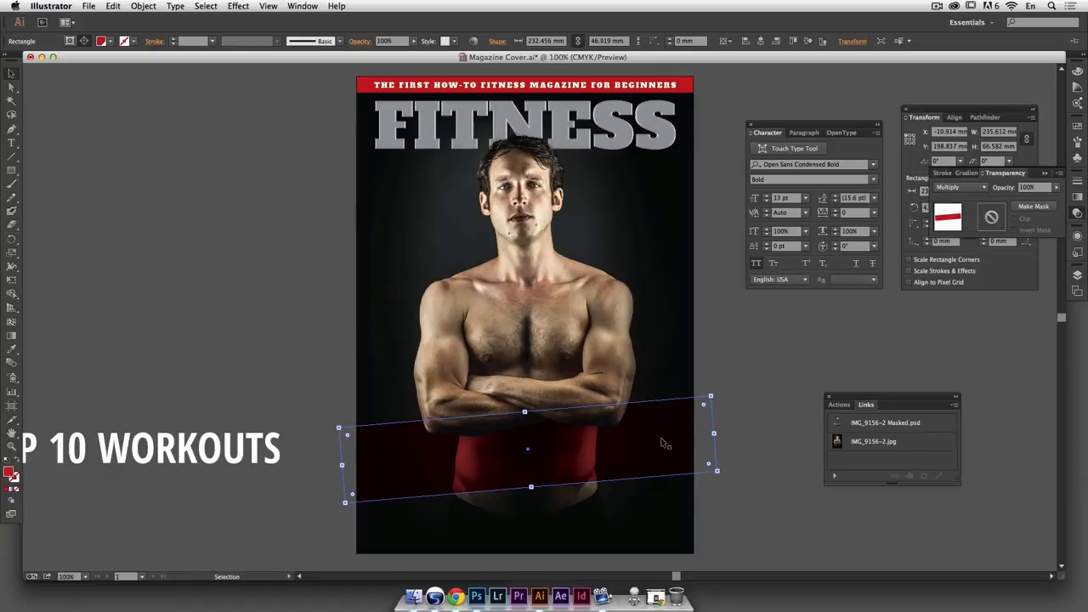
click(959, 187)
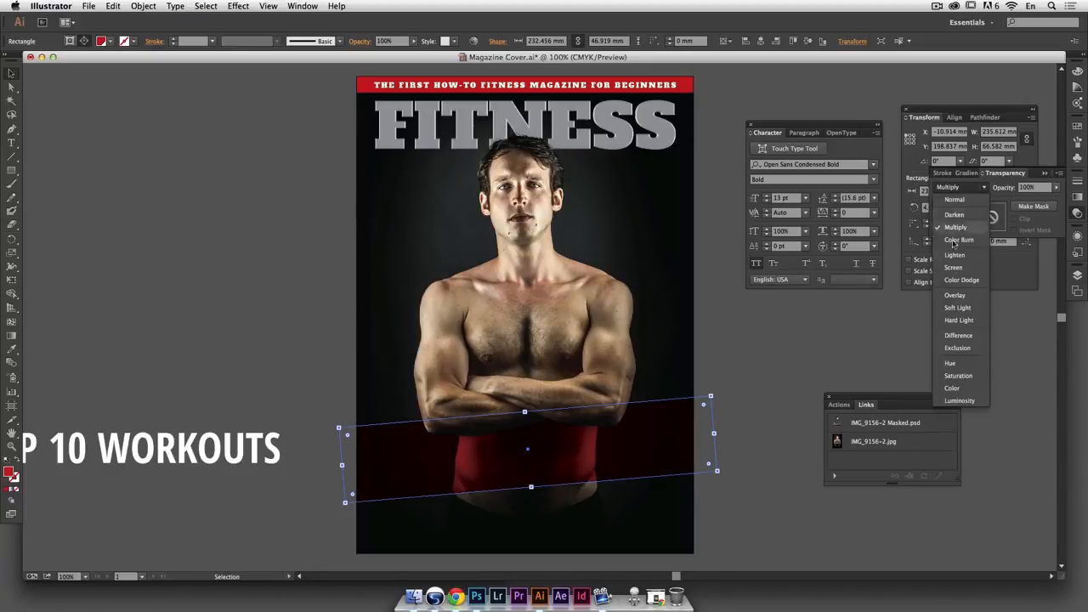
click(959, 297)
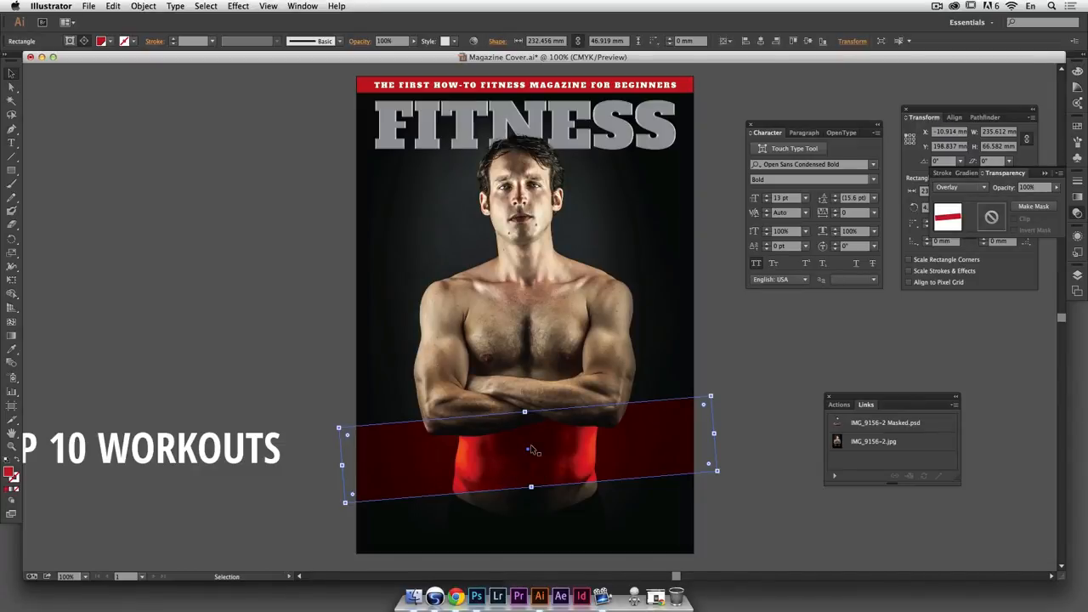
click(954, 187)
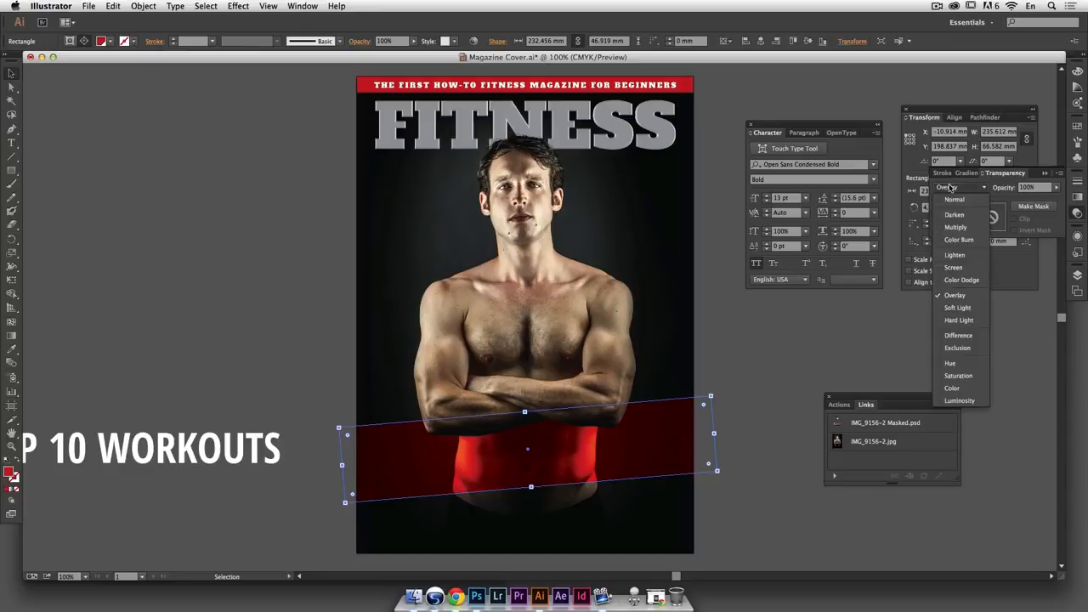
click(964, 229)
drag(531, 488, 532, 496)
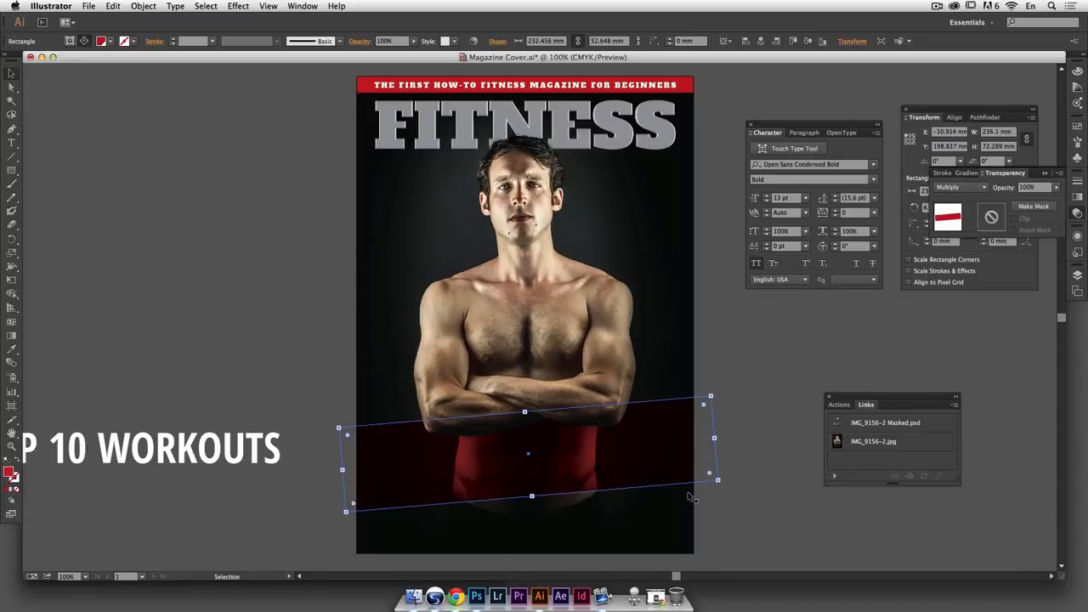
Duplicate the Multiply banner in place, directly in front of itself, and set the copy's blending mode to Normal
click(1076, 274)
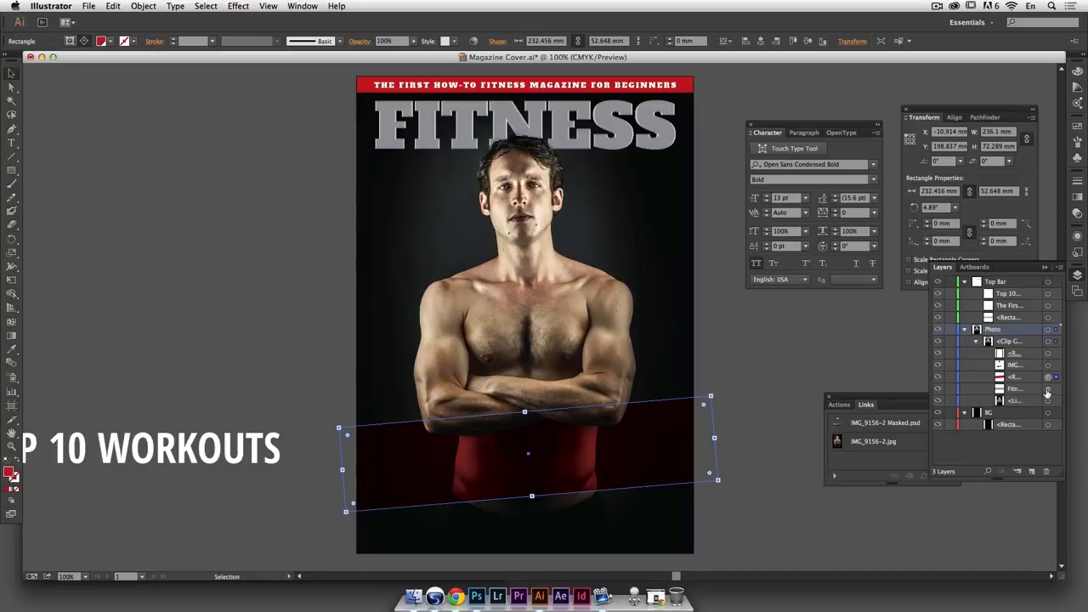
key(a)
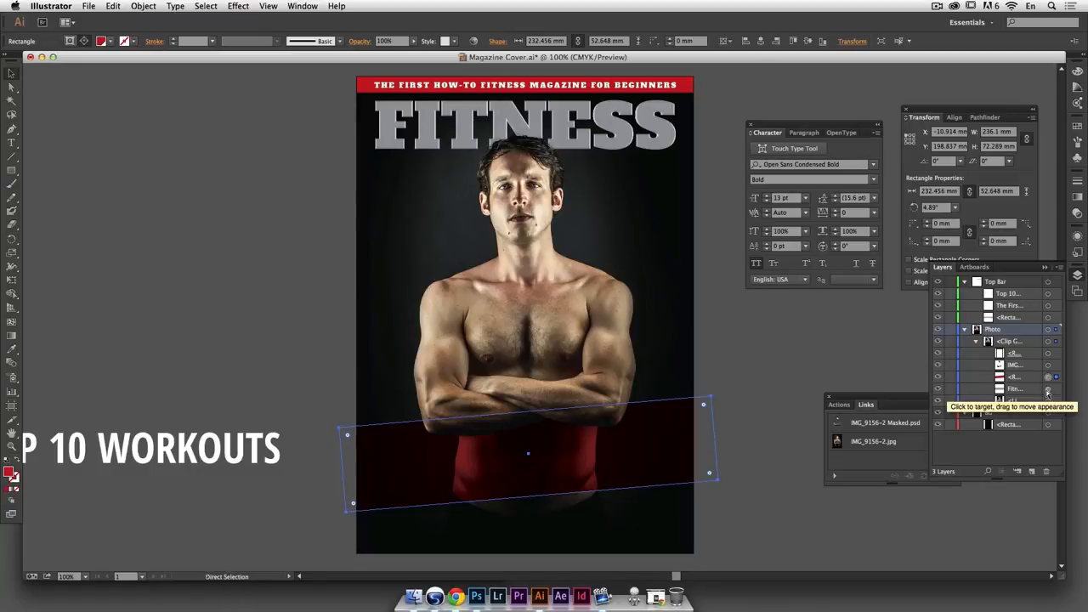
key(v)
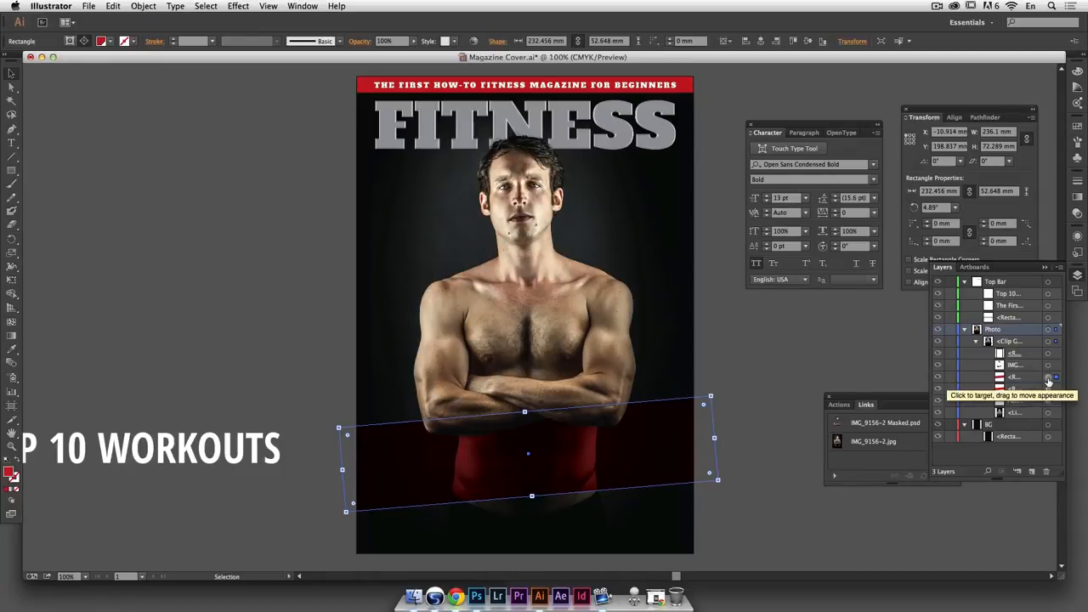
click(1078, 214)
click(972, 188)
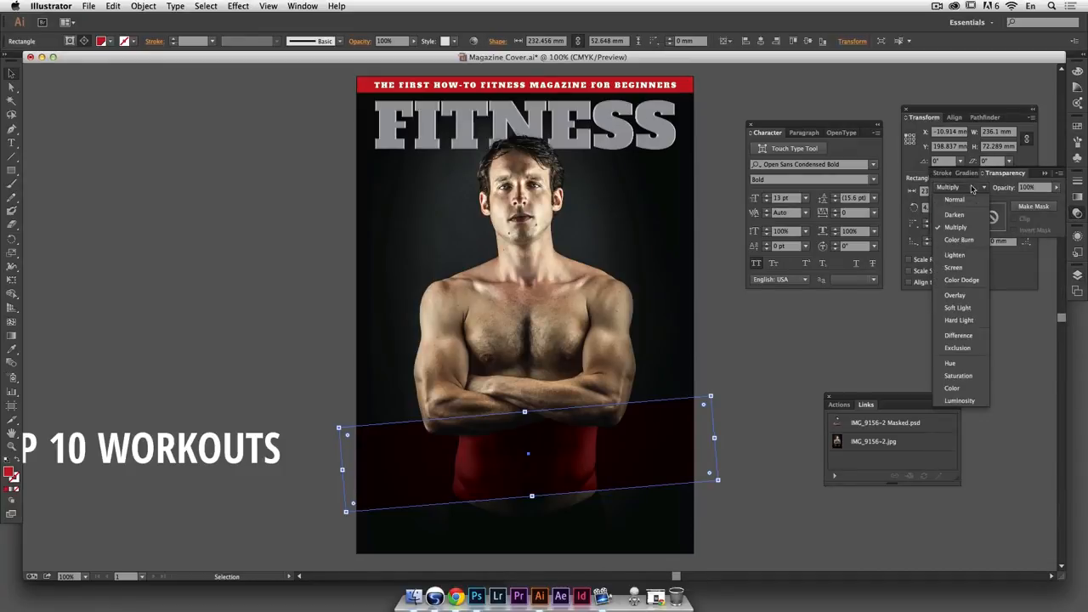
click(966, 200)
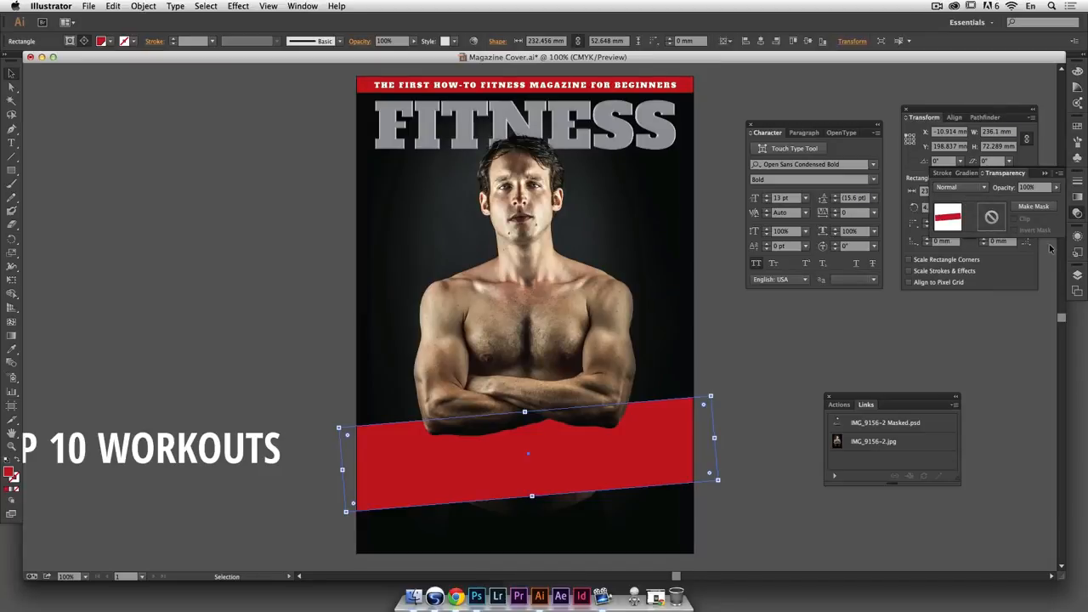
Fill the front banner copy with a linear gradient using the red swatch at both stops, with the first stop at 0% opacity
click(1077, 198)
click(940, 194)
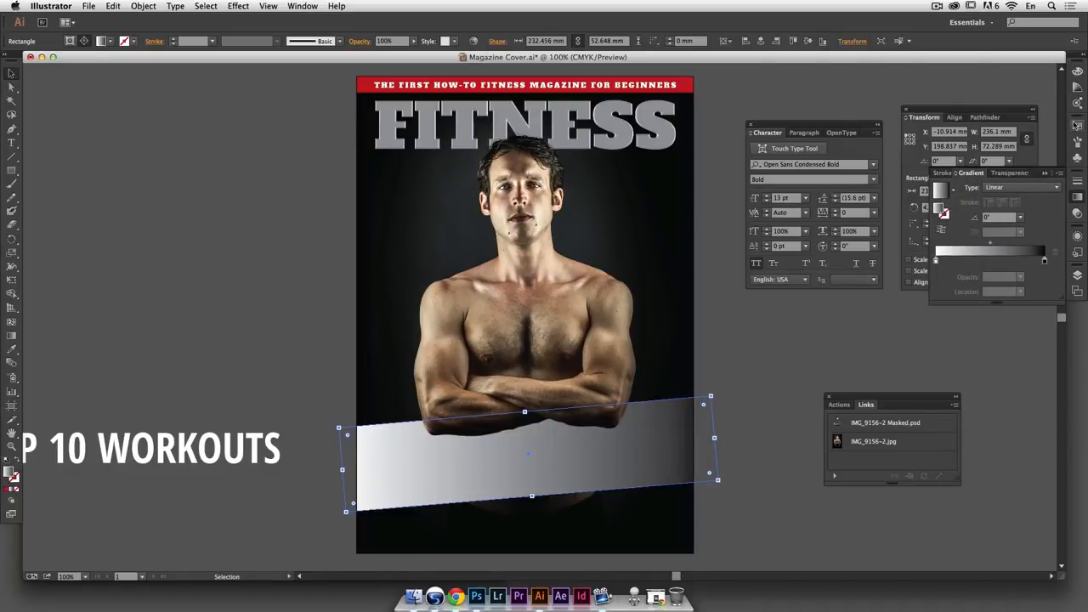
click(1077, 128)
click(1077, 128)
drag(955, 118, 772, 82)
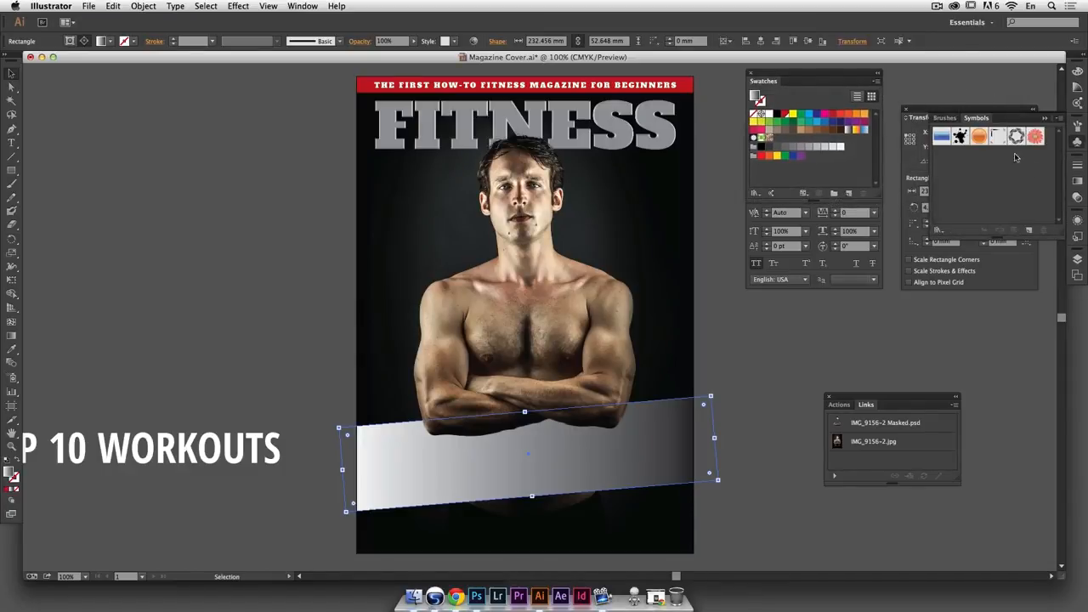
click(1078, 181)
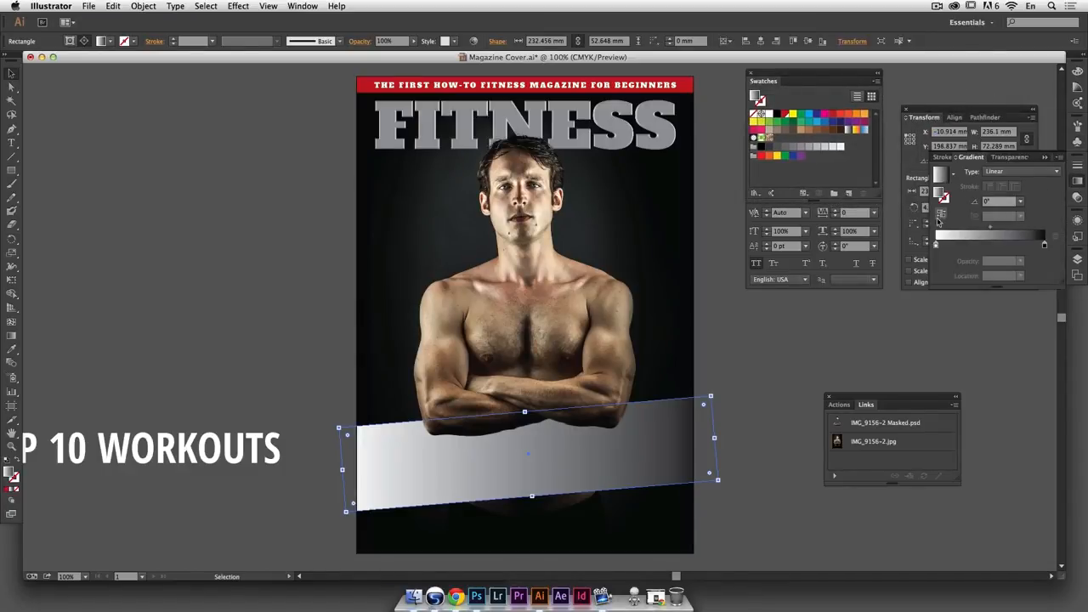
drag(788, 116, 1045, 246)
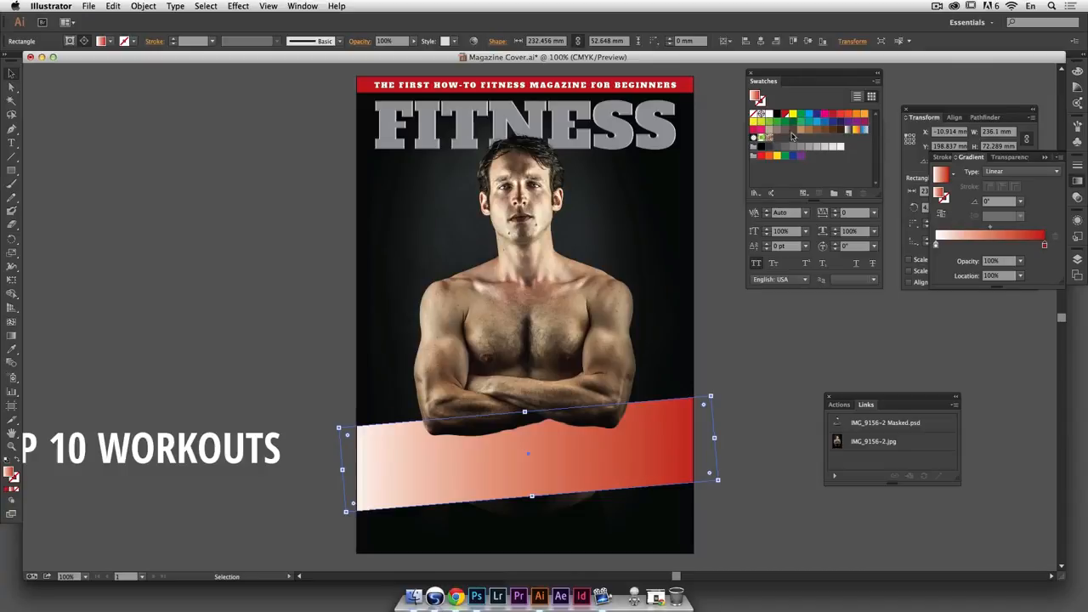
drag(787, 116, 937, 247)
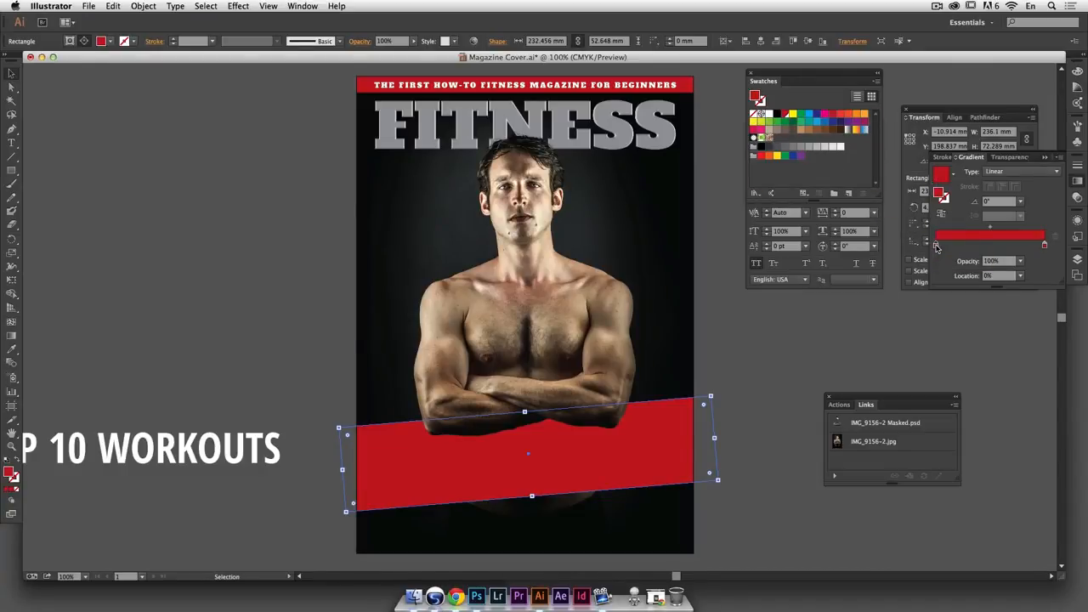
click(1020, 261)
click(1034, 274)
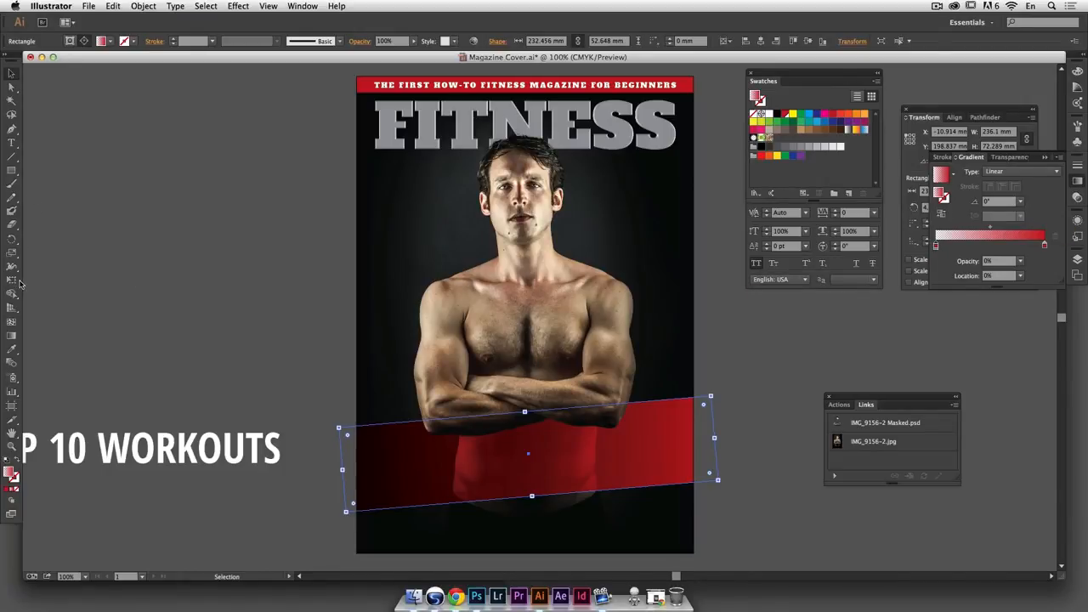
Redraw the gradient along the slant from the cover's right edge to the banner's middle, and reverse it so red fades inward
key(g)
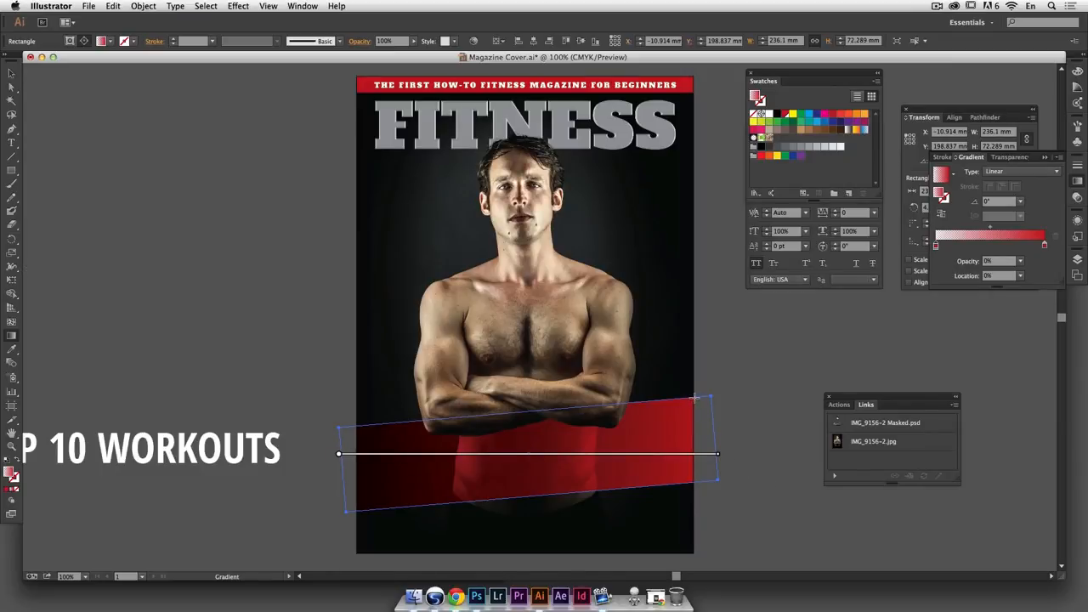
drag(695, 397, 516, 416)
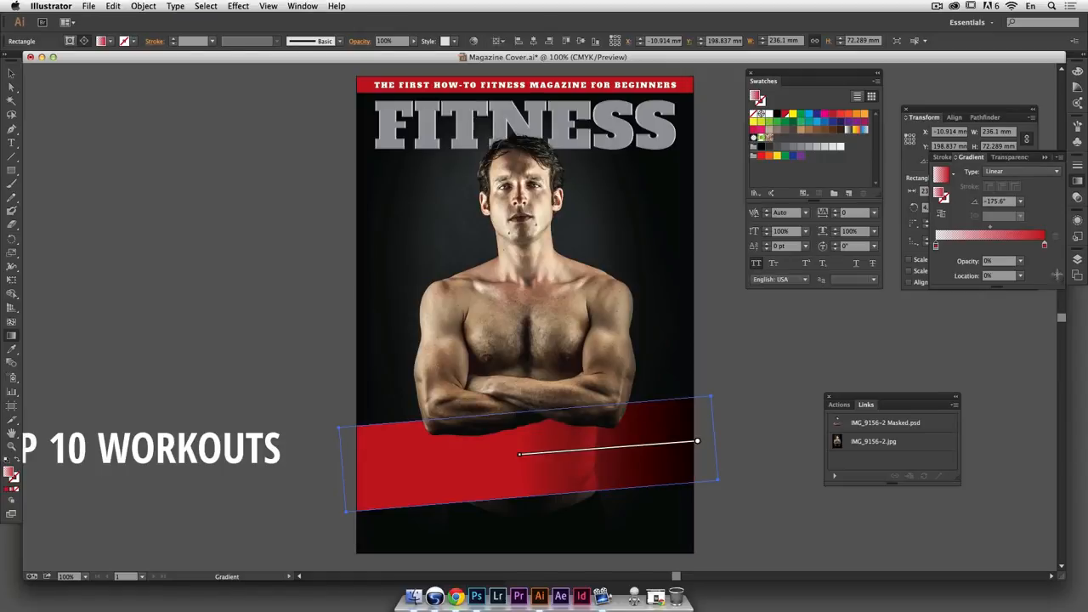
click(941, 214)
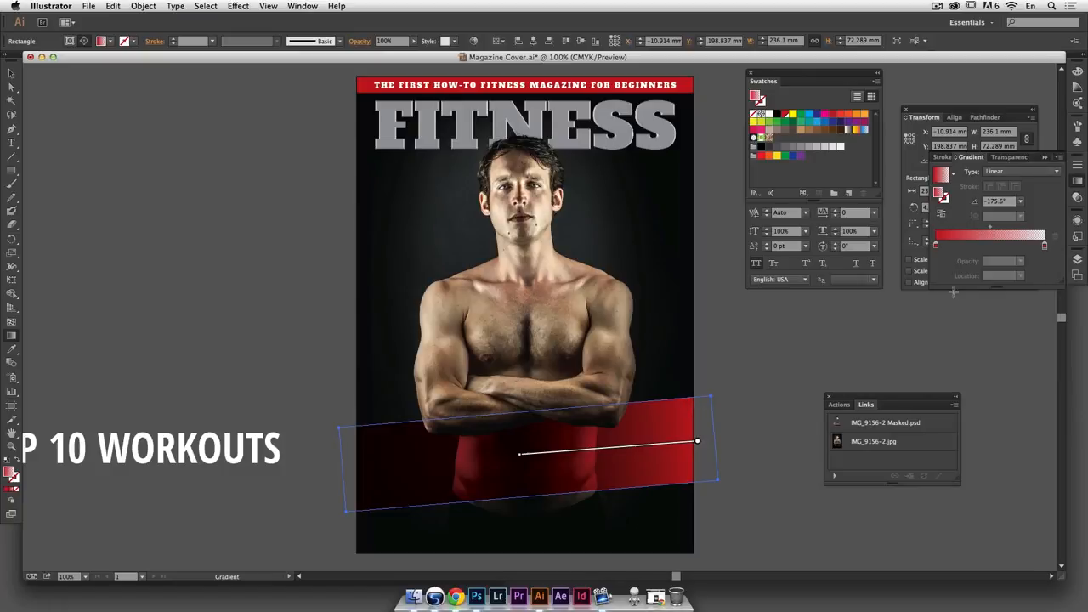
Paste a copy of the gradient banner in front and redraw its gradient from the cover's left edge to the middle
click(1077, 262)
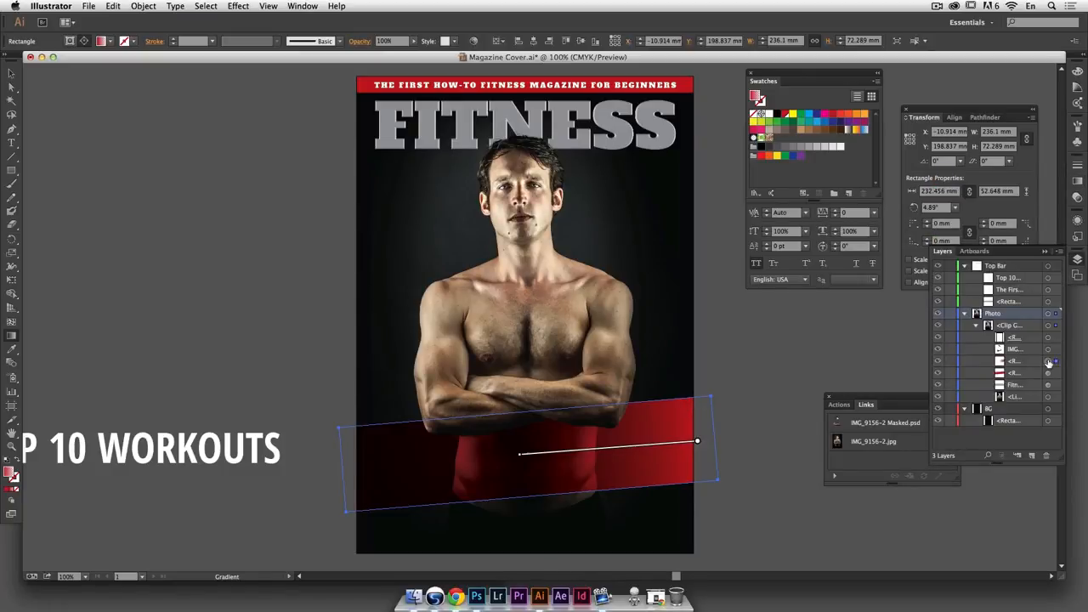
key(super+c)
key(super+f)
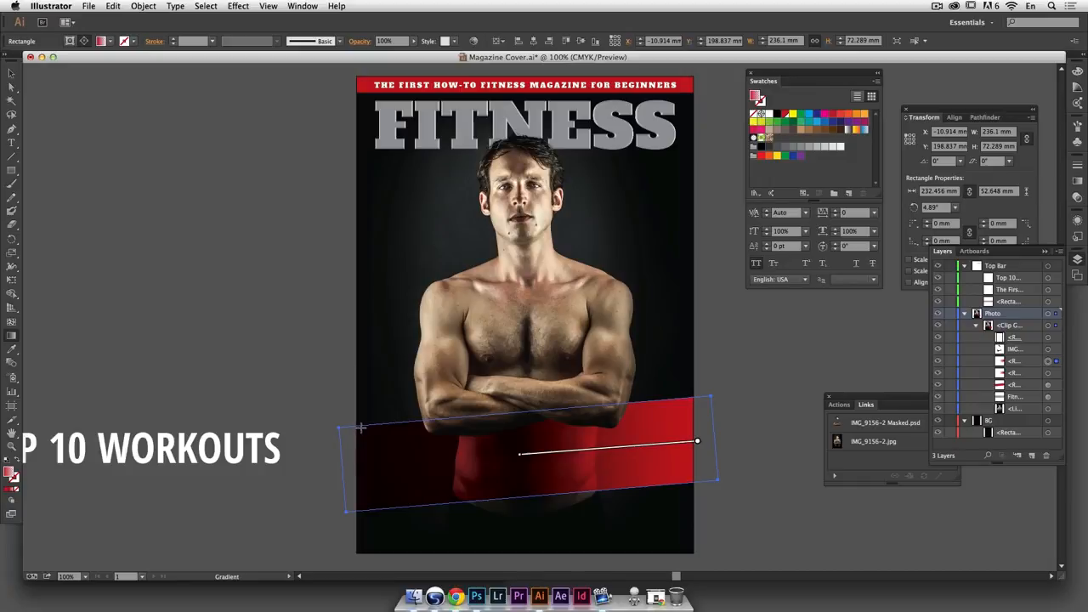
mouse_move(359, 426)
mouse_down()
mouse_move(400, 435)
mouse_move(526, 419)
mouse_up()
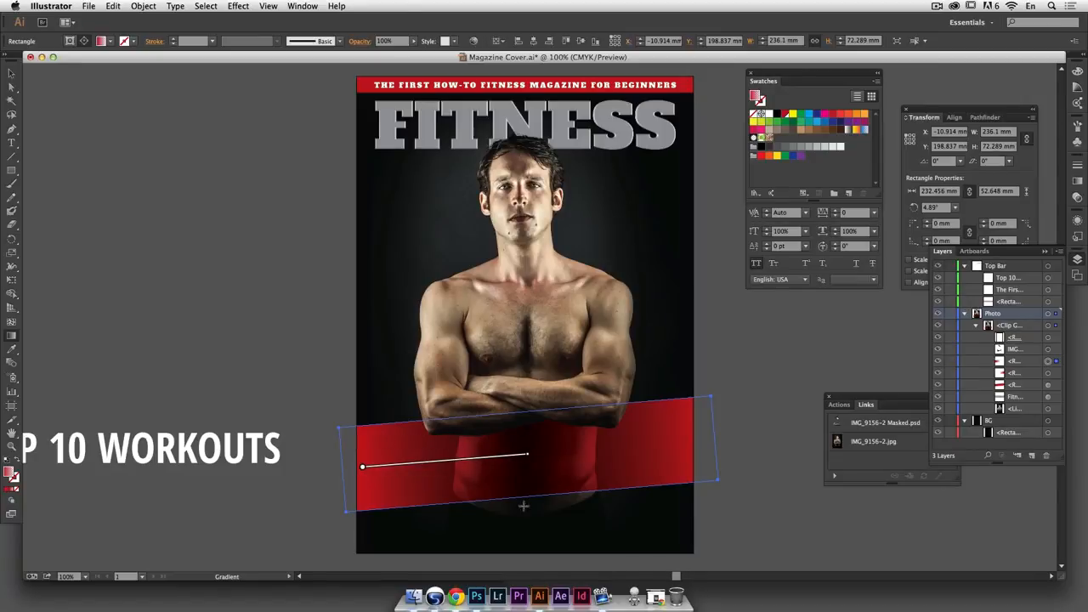
Group the two gradient banners with the Multiply banner beneath them
click(12, 75)
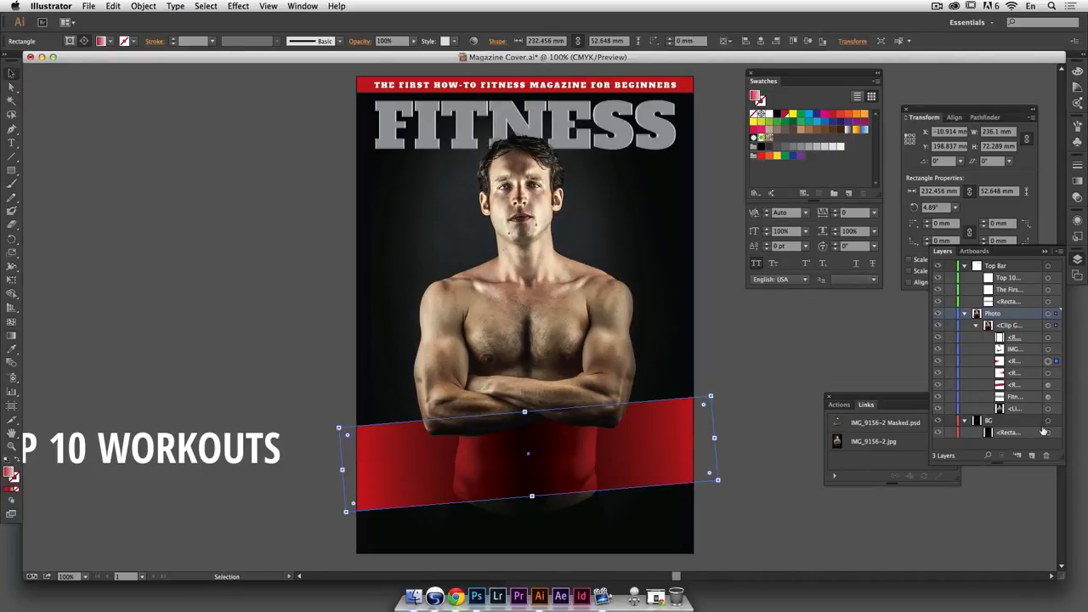
shift+click(1049, 373)
shift+click(1049, 385)
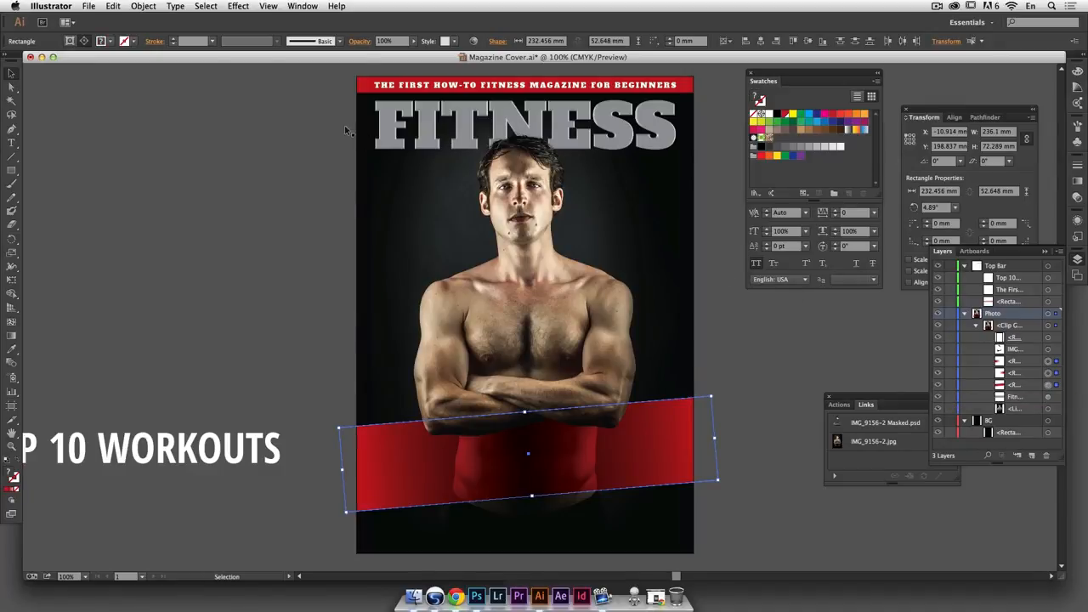
click(158, 6)
click(150, 47)
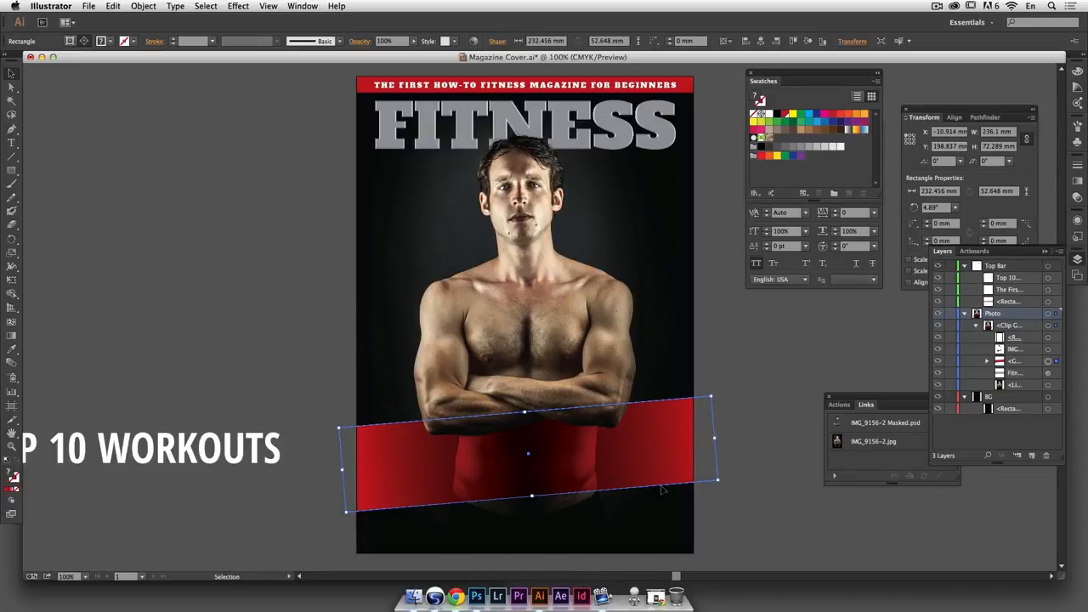
click(777, 443)
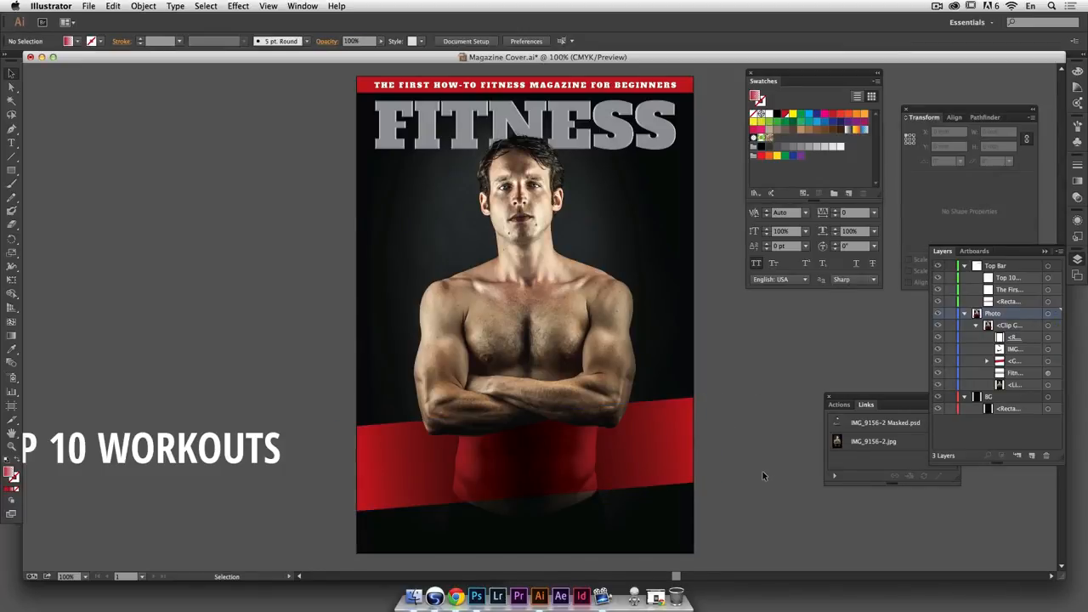
Move the TOP 10 WORKOUTS text onto the red banner, rotate it to match the banner's slant, and center it there
click(222, 461)
drag(150, 452, 547, 461)
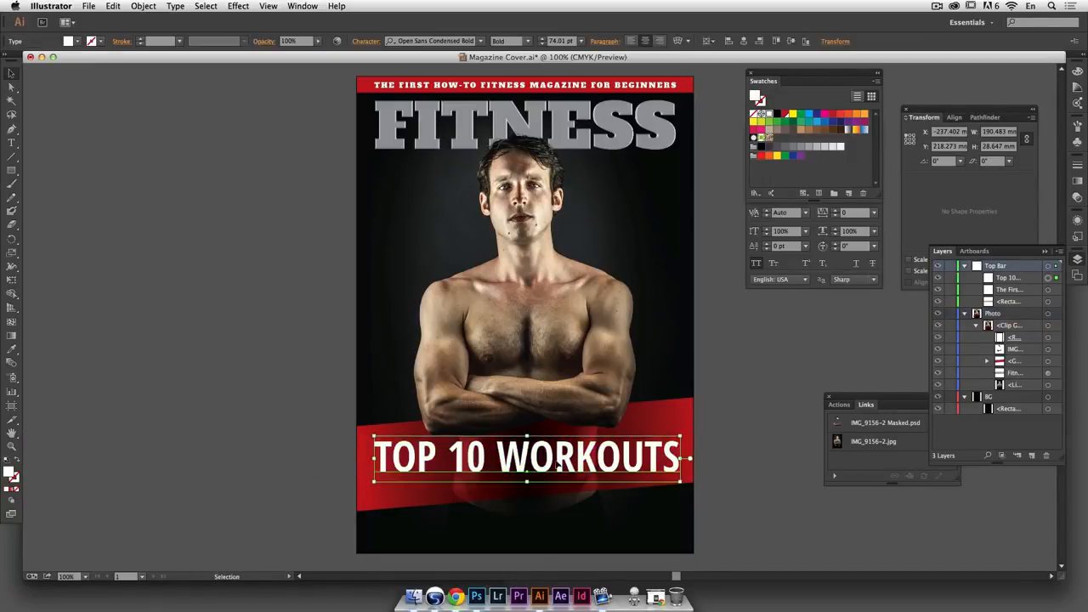
drag(692, 486, 697, 468)
drag(577, 454, 570, 469)
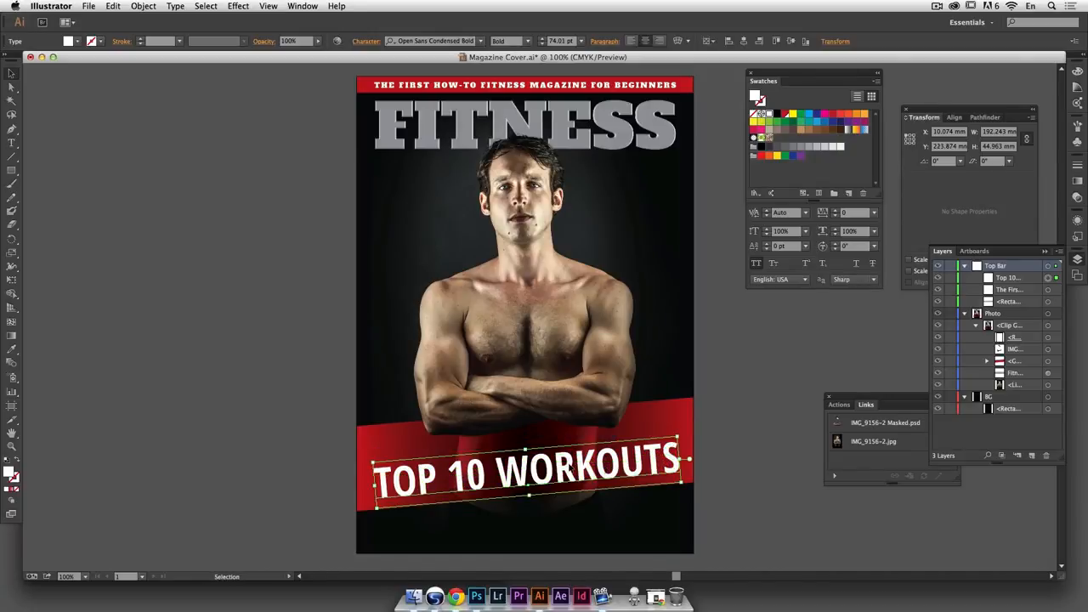
Fine-tune the rotation of the TOP 10 WORKOUTS headline and move it up on the banner, closer to the crossed arms
drag(683, 433, 683, 434)
drag(566, 468, 568, 456)
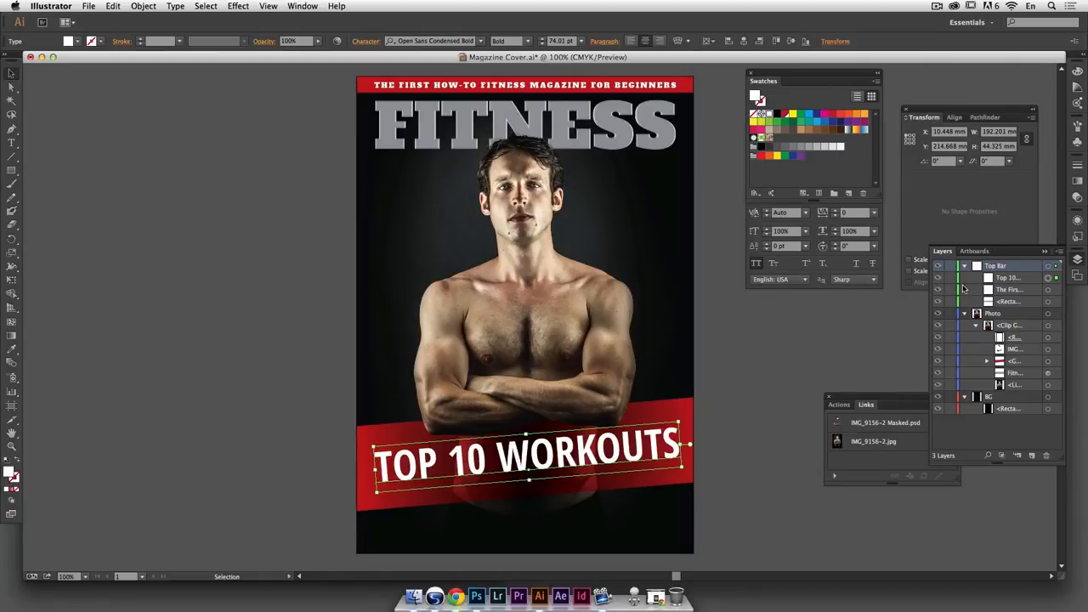
click(1077, 260)
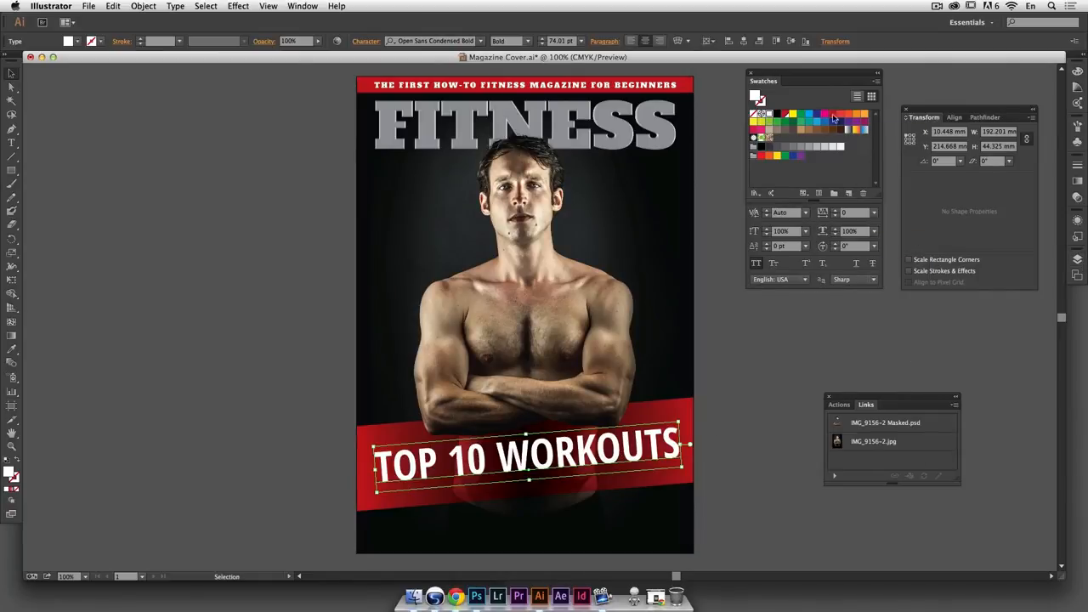
Uncover the character settings and tighten the TOP 10 WORKOUTS headline's tracking to -50
drag(820, 81, 977, 82)
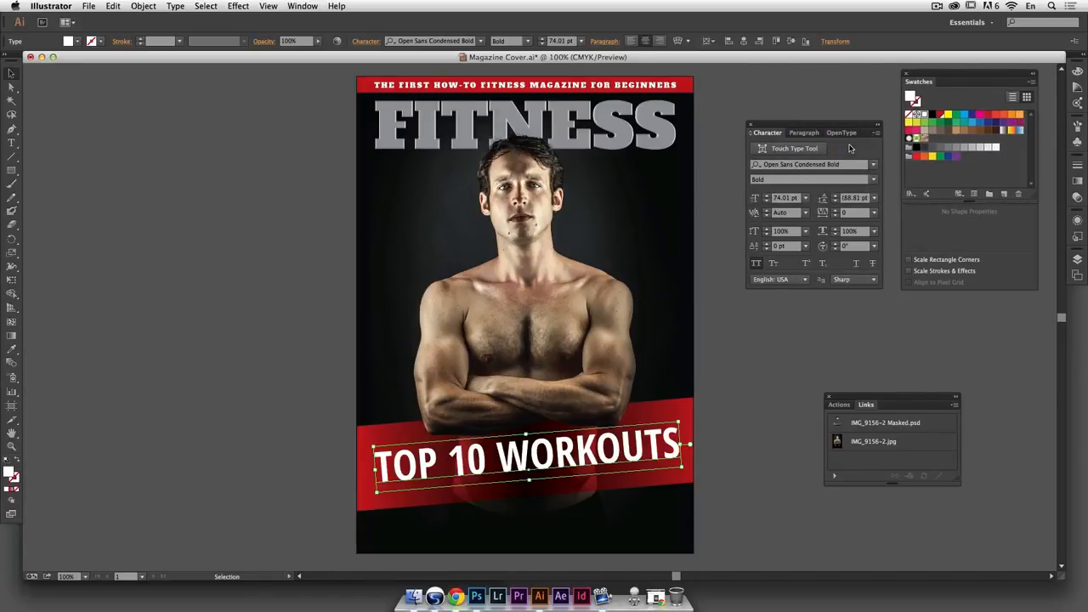
click(874, 213)
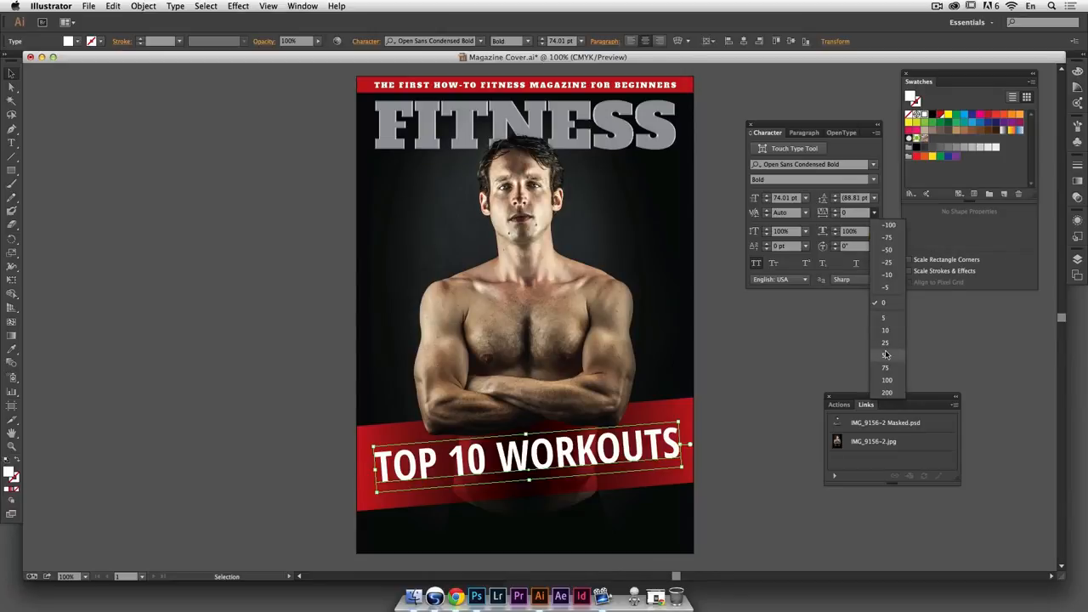
click(889, 262)
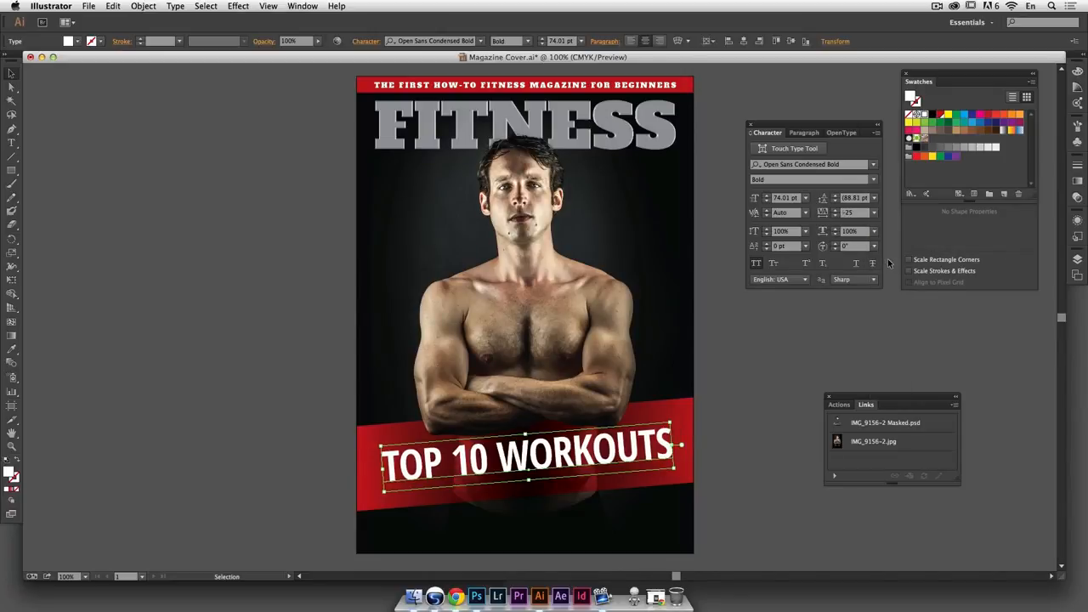
click(874, 213)
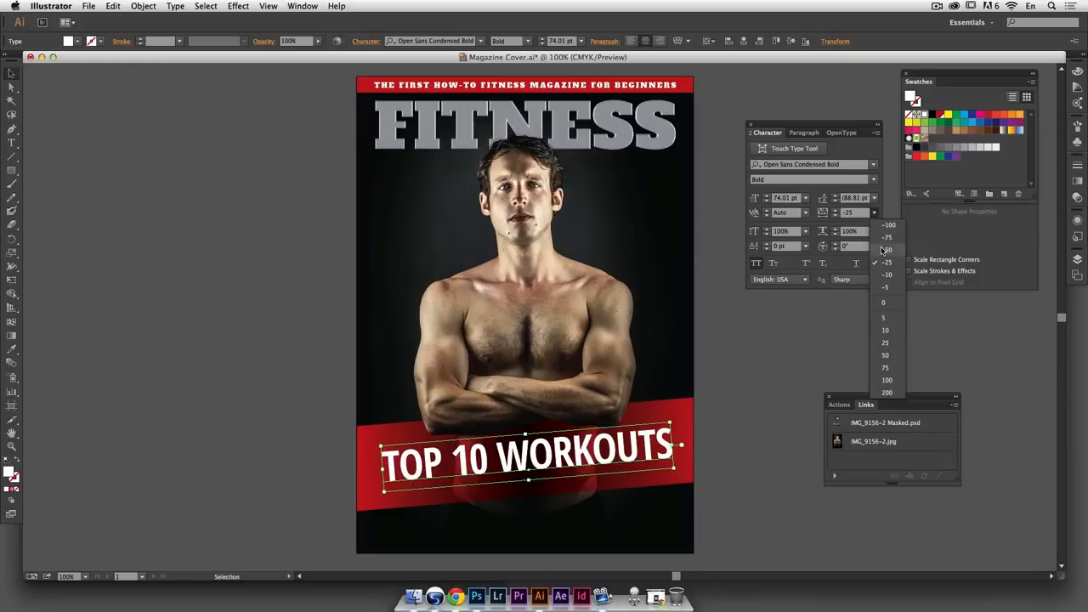
click(882, 251)
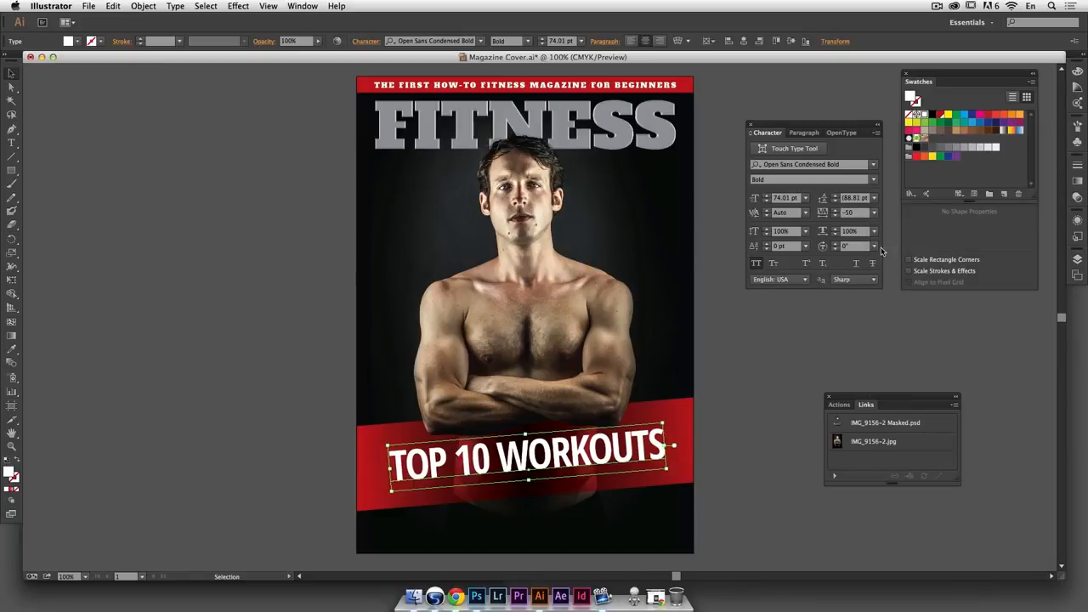
Enlarge the TOP 10 WORKOUTS headline to 84 pt and shift it slightly to the left on the banner
click(765, 195)
click(766, 197)
click(765, 196)
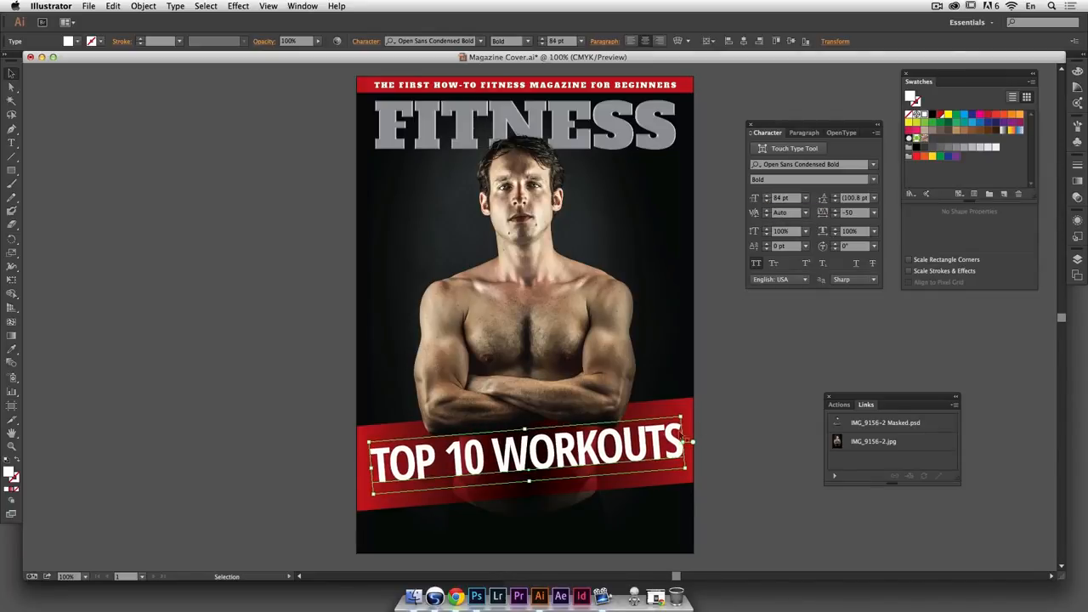
drag(628, 447, 625, 448)
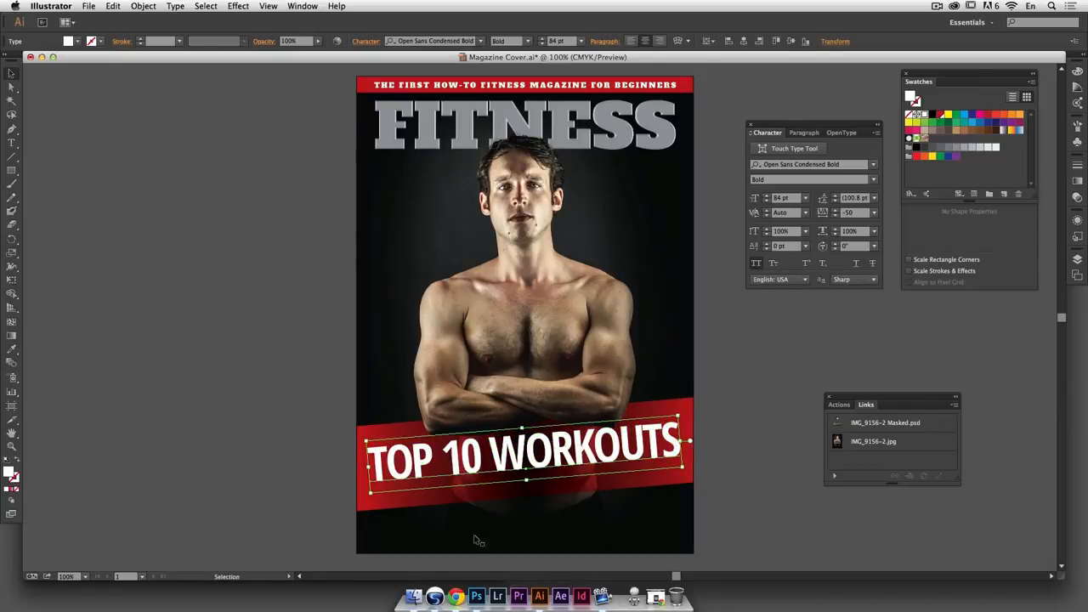
Narrow the TOP 10 WORKOUTS headline's horizontal scale to 96%
click(835, 235)
click(835, 236)
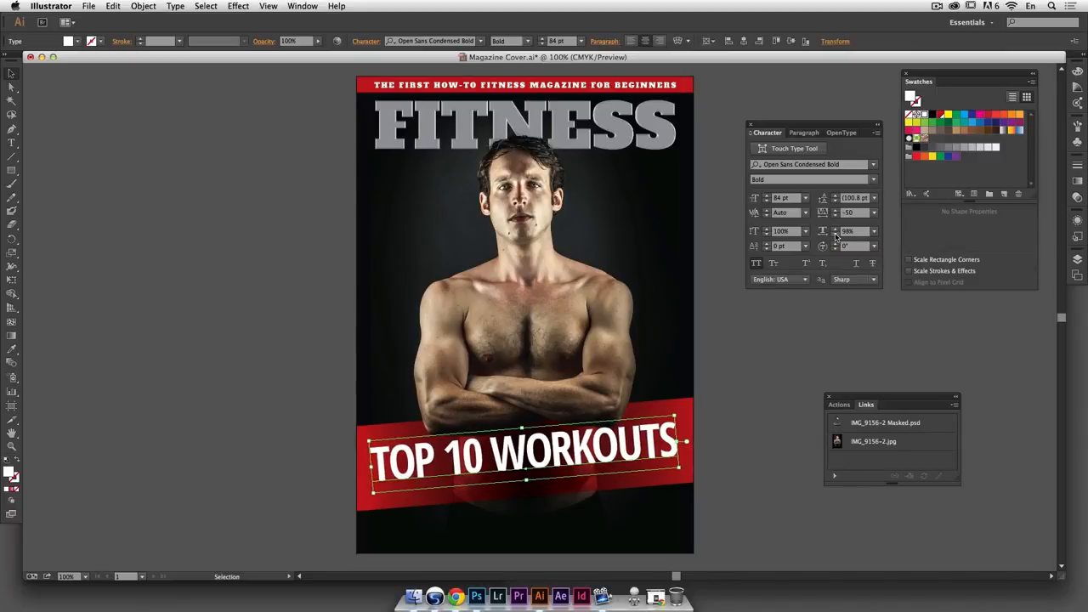
click(835, 236)
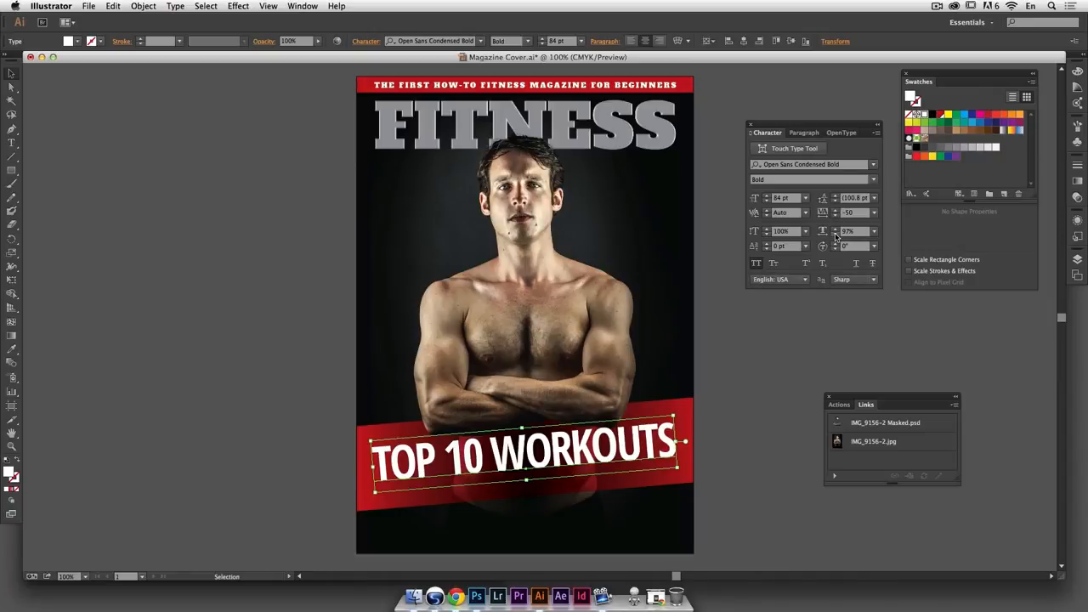
click(836, 237)
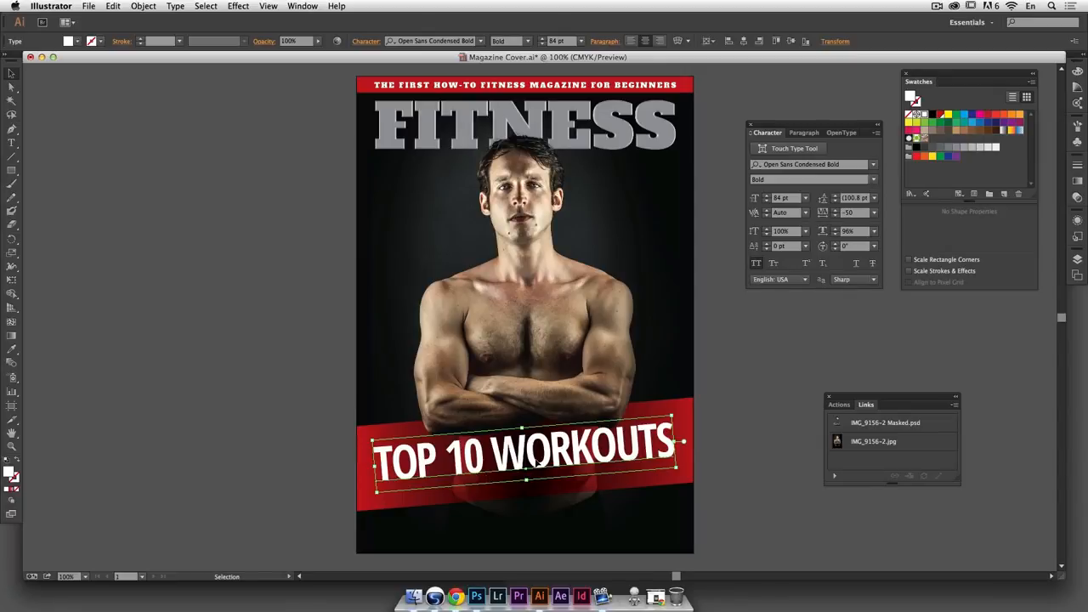
Set up a Multiply drop shadow for the headline with 100% opacity, 0.5 mm X and Y offsets, and 0 mm blur
click(233, 5)
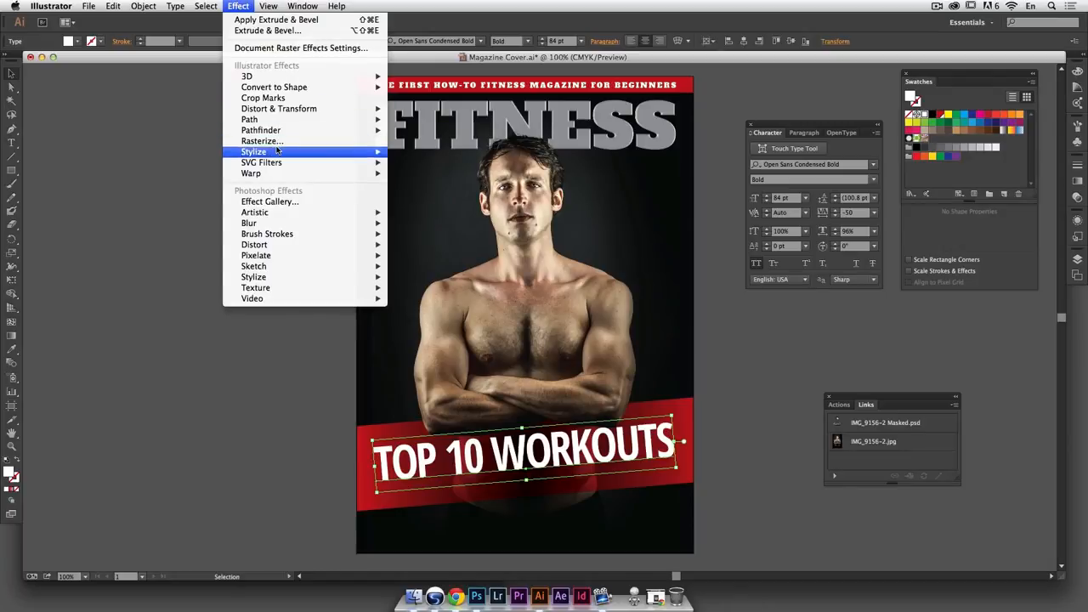
mouse_move(277, 151)
click(414, 157)
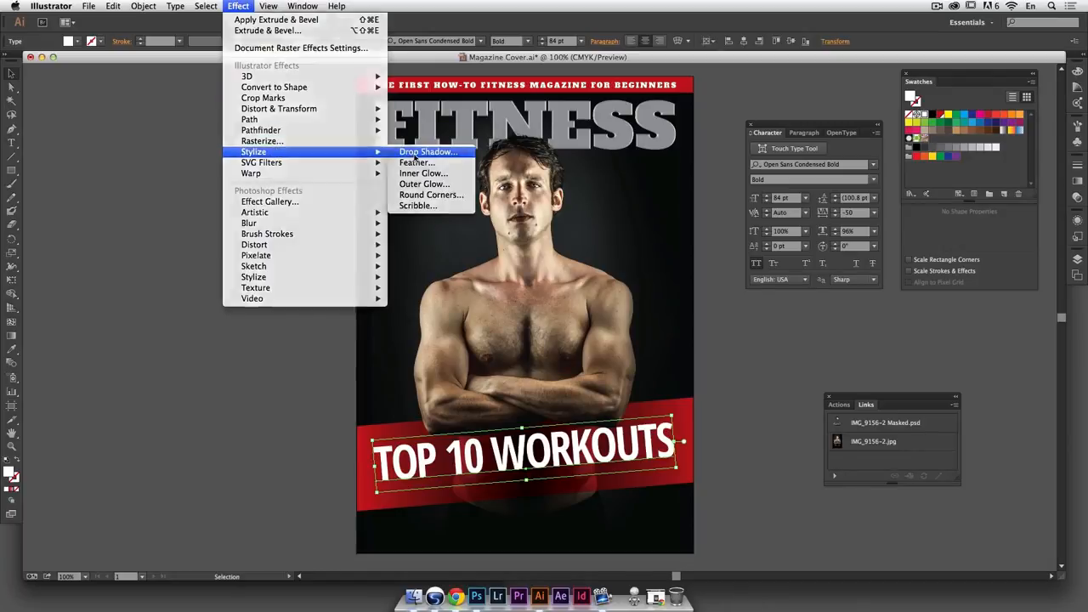
double_click(534, 271)
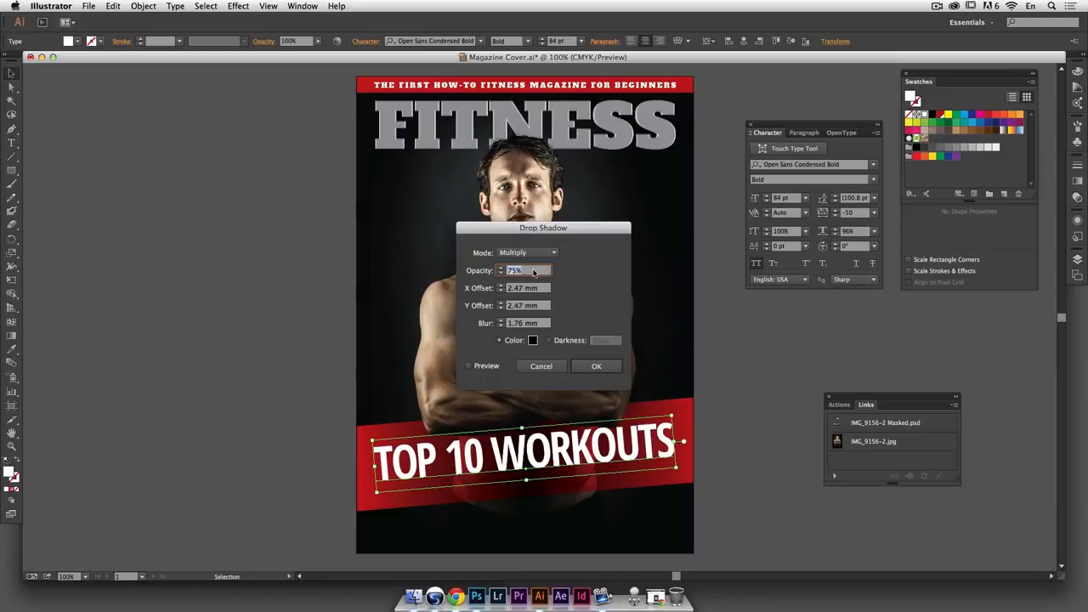
text(100)
key(Tab)
text(.5)
key(Tab)
text(.5)
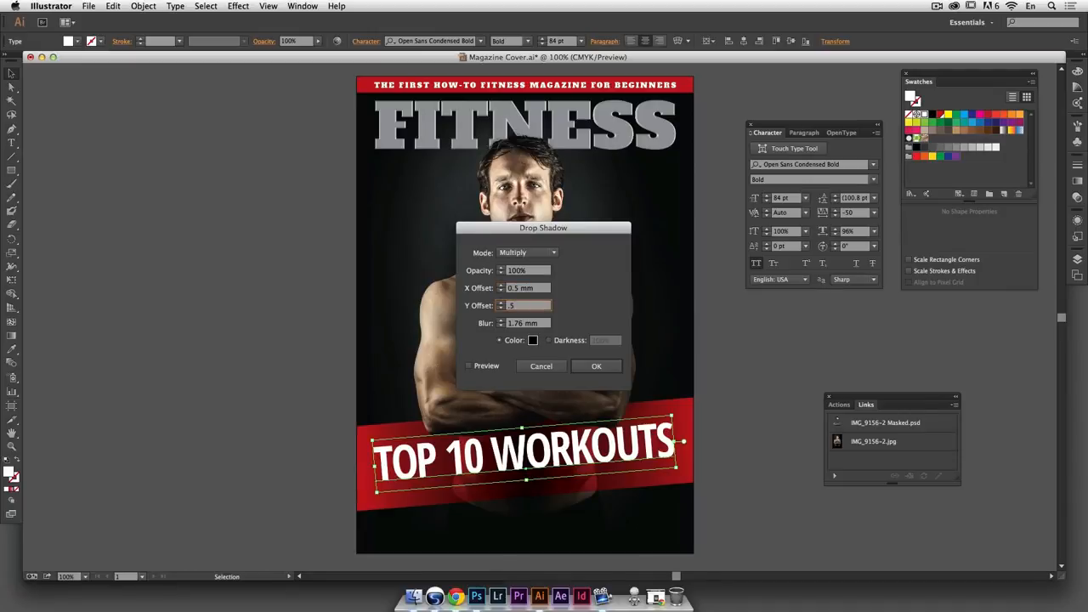
key(Tab)
text(0)
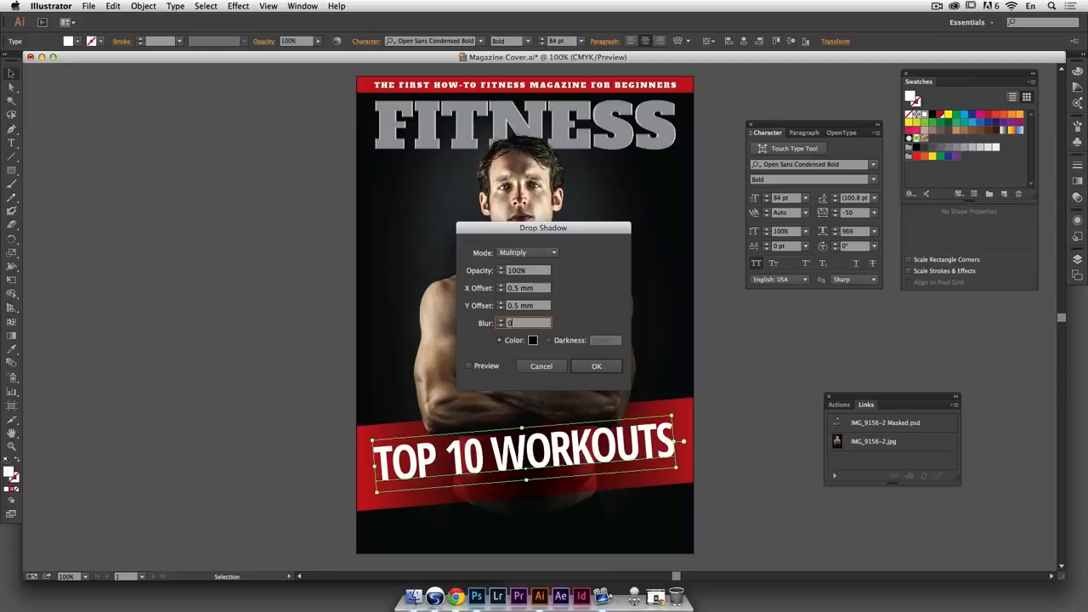
key(Tab)
Preview the headline's shadow, try different offsets, return both to 0.5 mm, and apply the effect
click(484, 367)
click(484, 368)
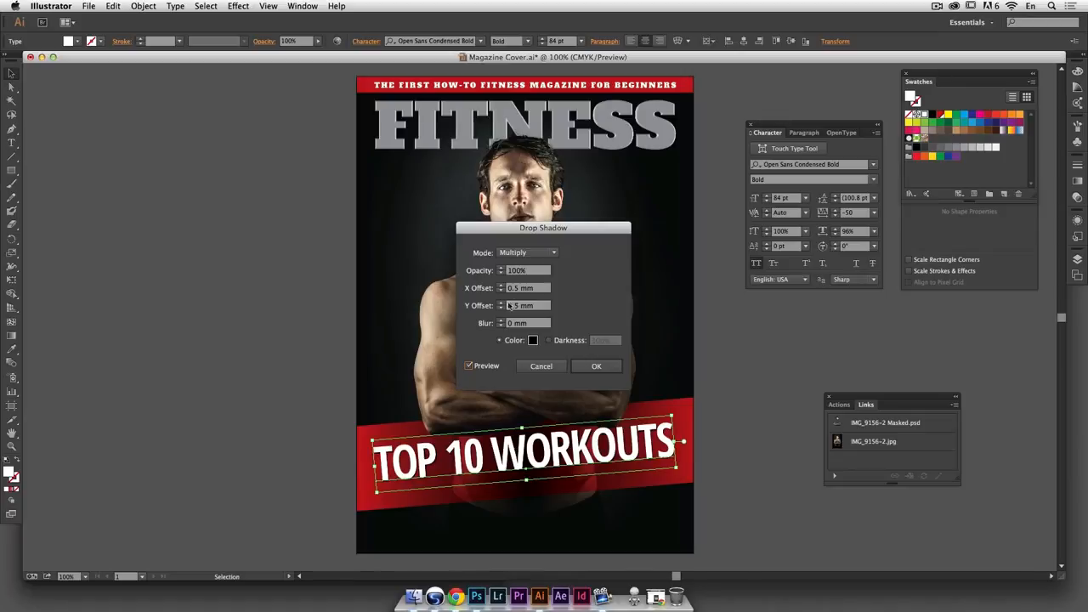
click(501, 285)
click(501, 303)
click(533, 290)
text(0.5)
key(Tab)
text(0.5)
key(Tab)
click(596, 366)
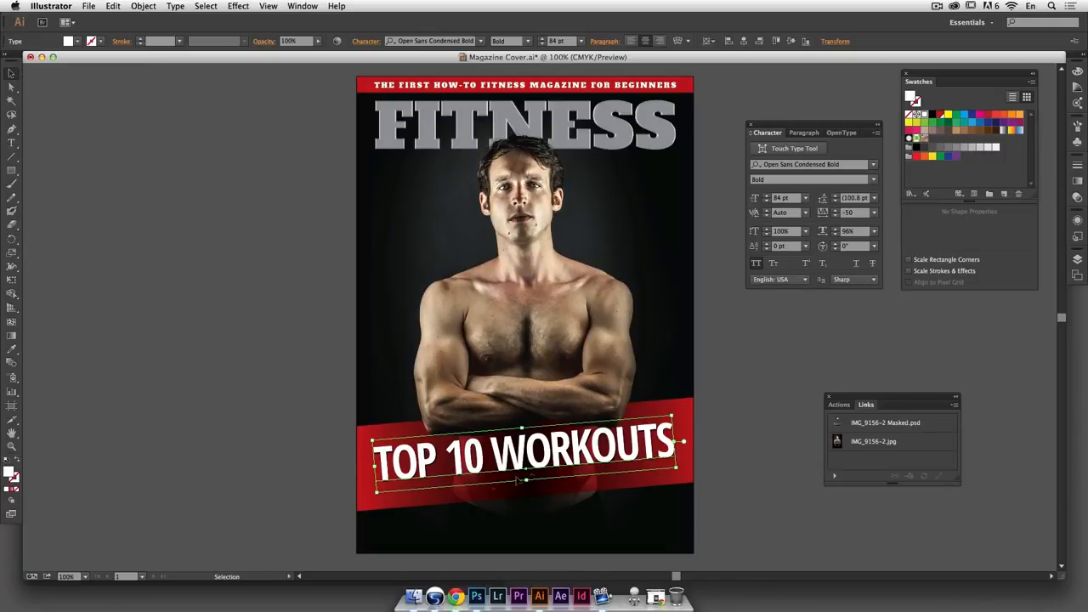
Raise the headline slightly and restack it inside the Photo clip group, directly beneath the masked model image
drag(535, 463, 531, 453)
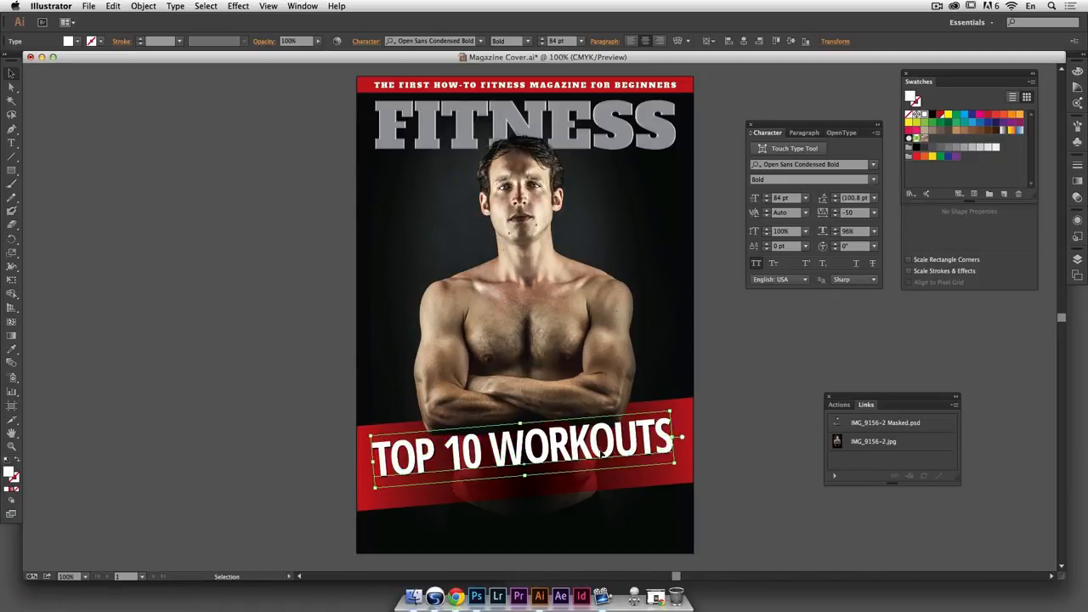
click(1077, 260)
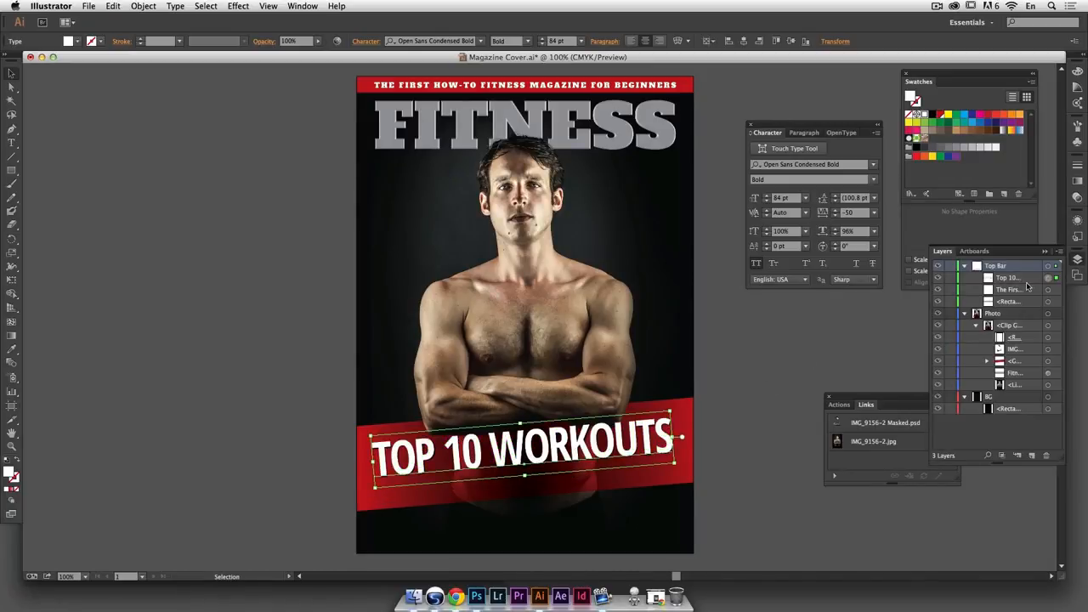
drag(1020, 284, 1015, 352)
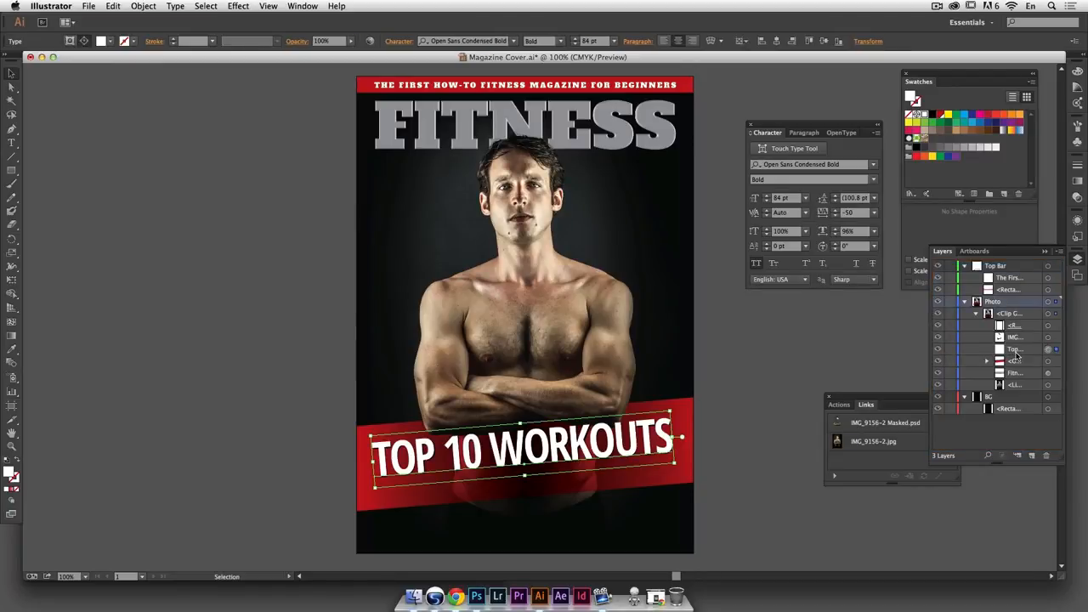
click(741, 350)
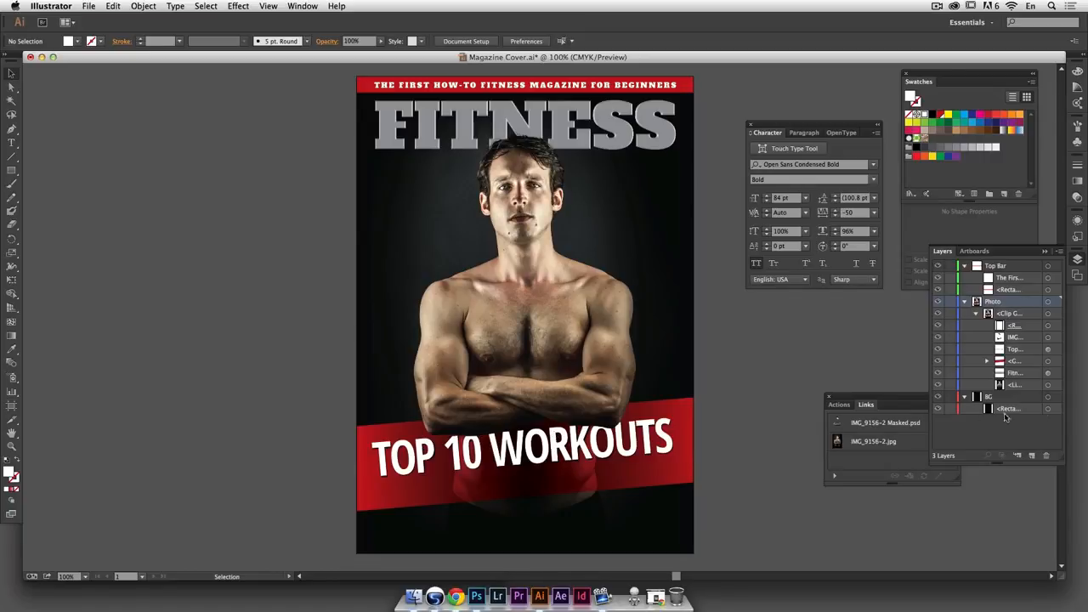
Shorten the grouped red banner from its lower edge to about 45.6 mm high
click(1048, 362)
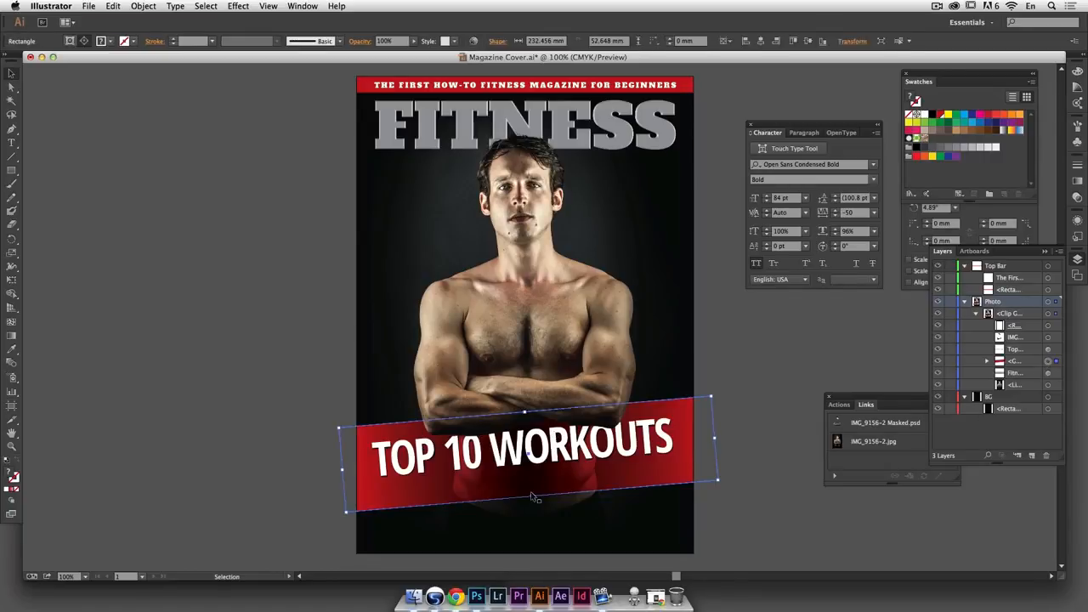
drag(530, 494, 531, 484)
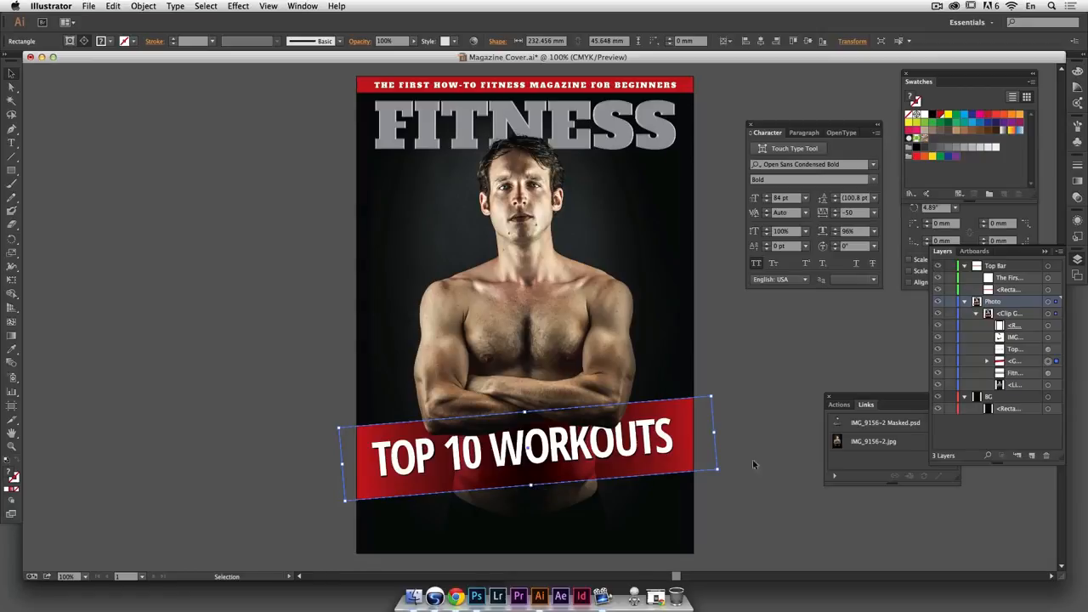
Nudge the headline inside the clip group slightly to the right on the banner and save the magazine cover
click(1047, 350)
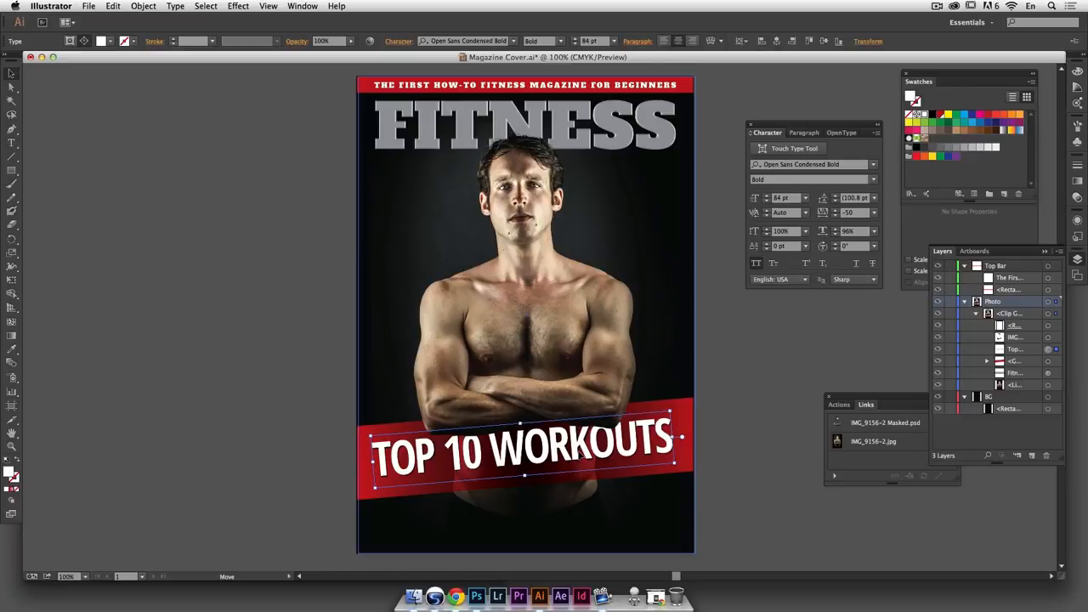
click(581, 457)
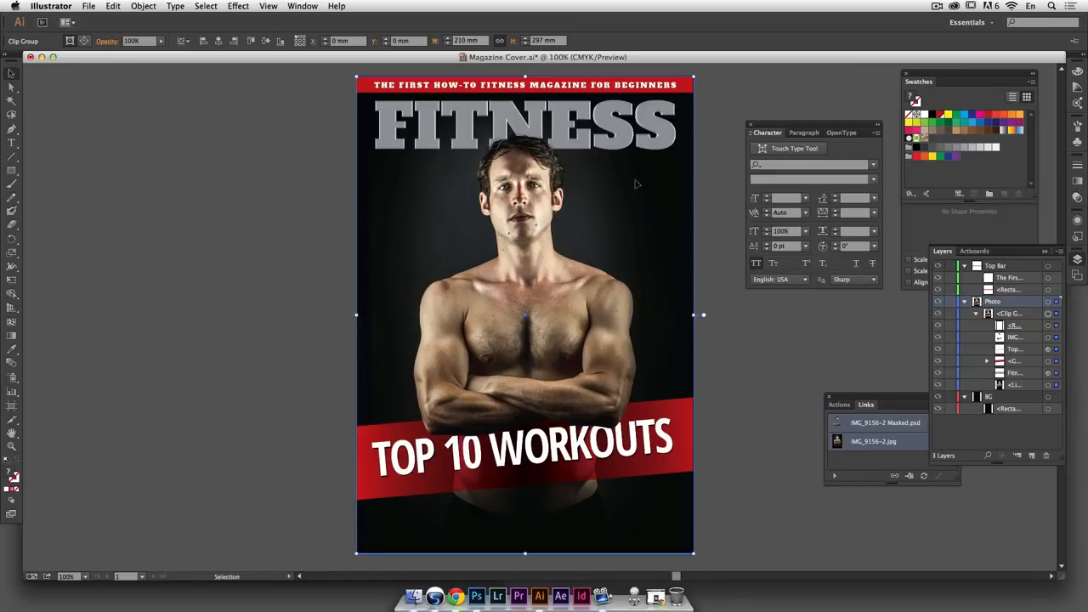
click(1048, 350)
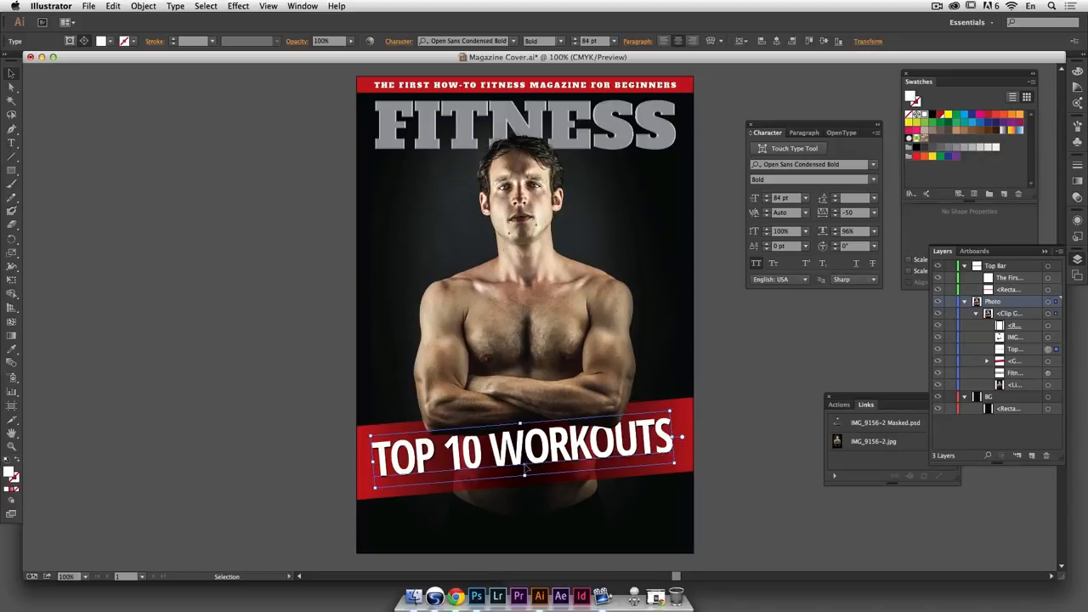
drag(525, 467, 528, 468)
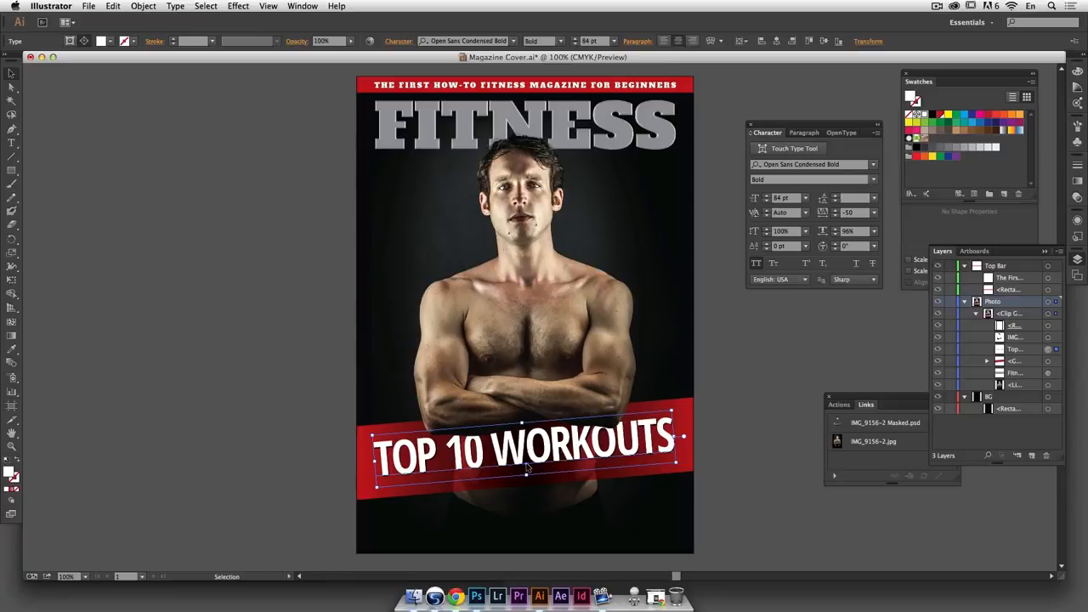
click(766, 413)
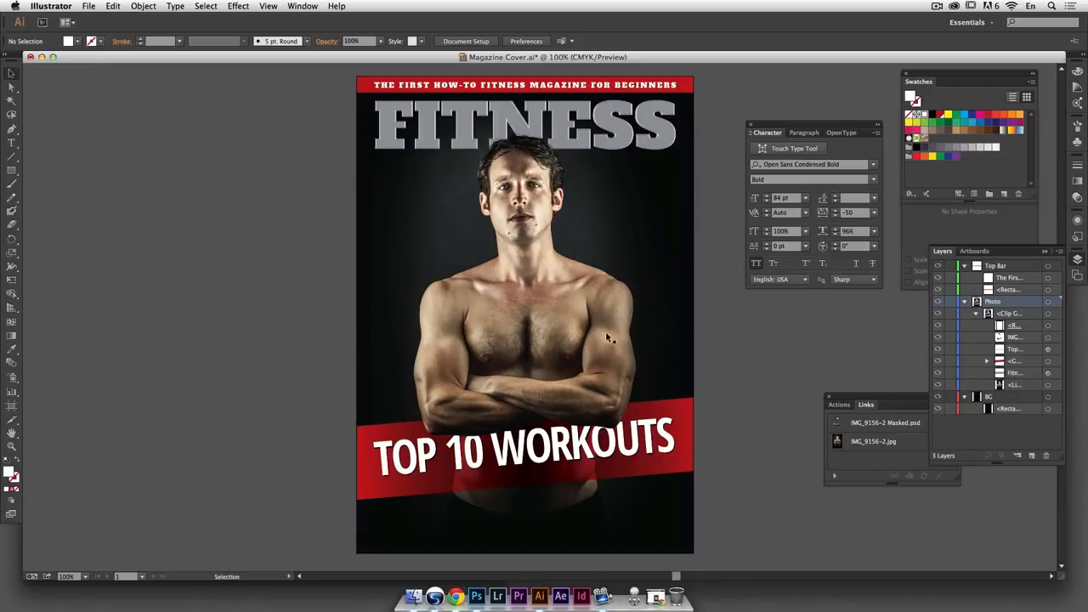
click(88, 6)
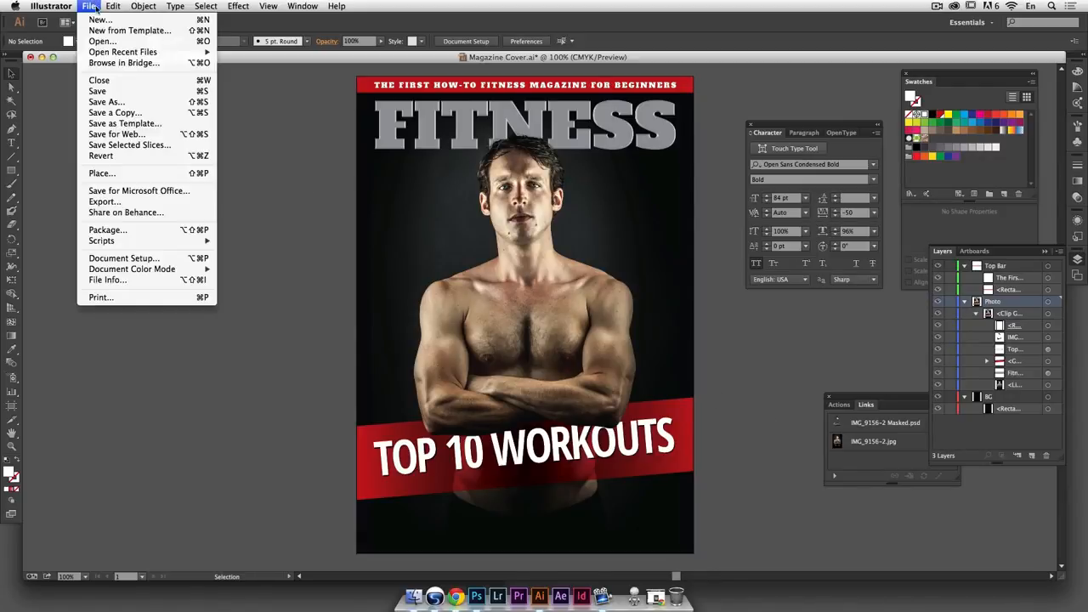
click(103, 90)
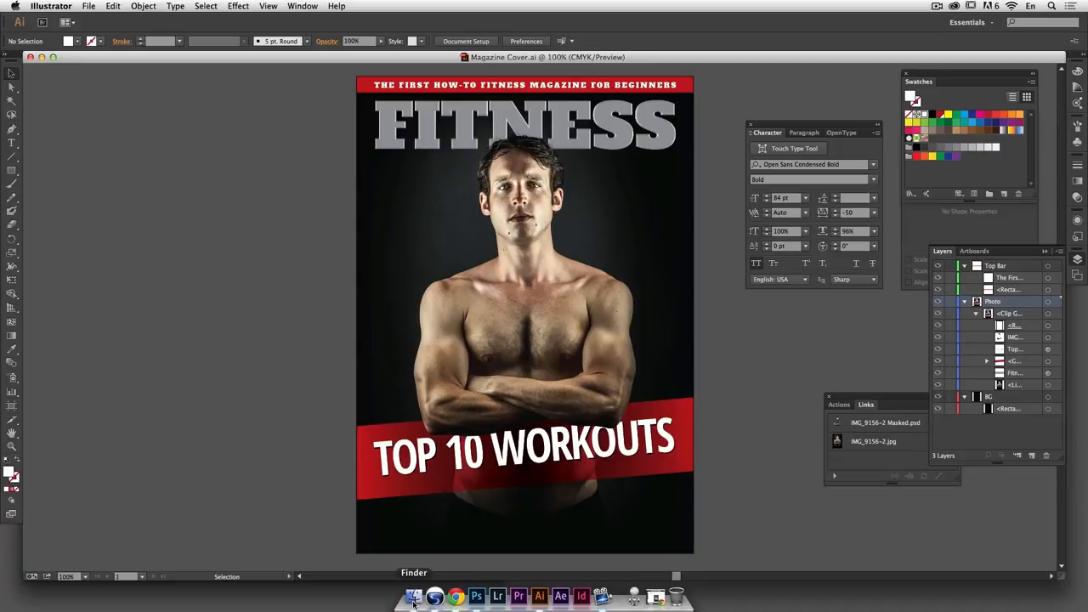
Copy the barcode group from Barcode.ai in the Episode-003-Source-Files folder and close that document
click(414, 597)
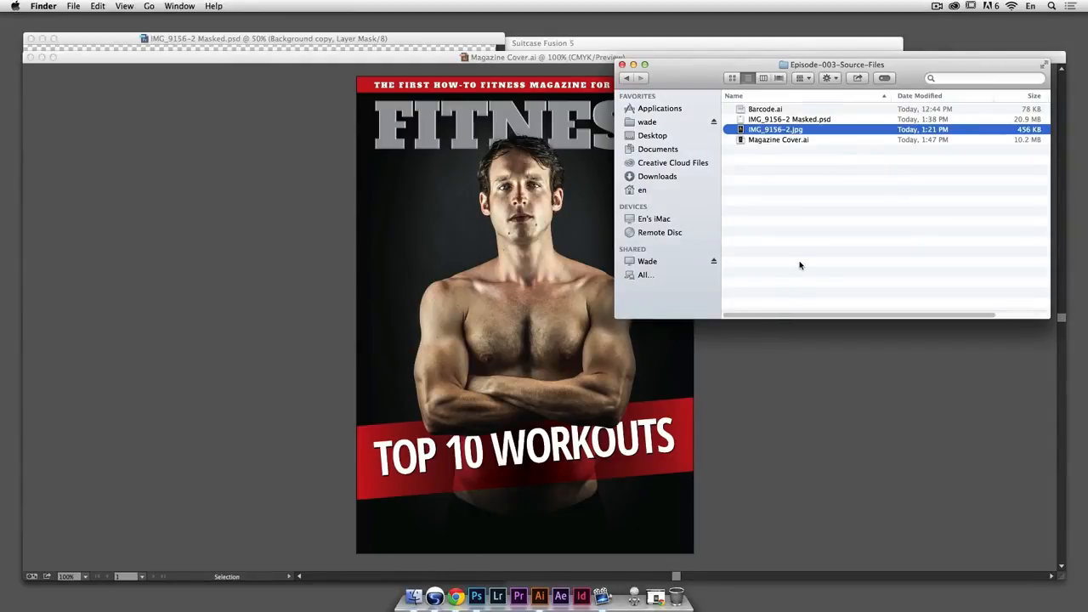
double_click(792, 110)
key(super+minus)
key(super+minus)
key(super+minus)
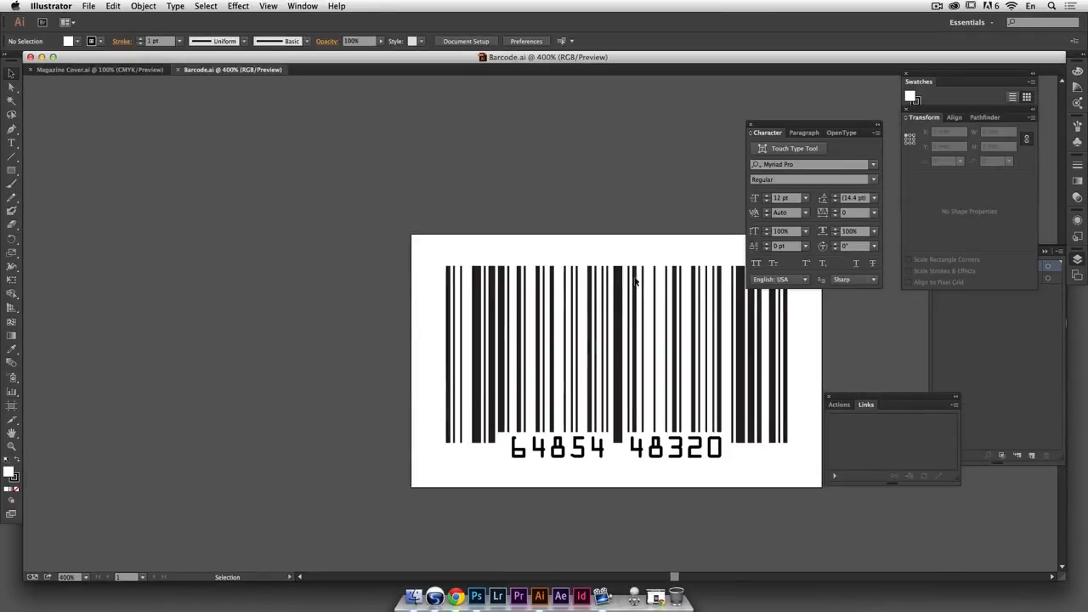
click(474, 284)
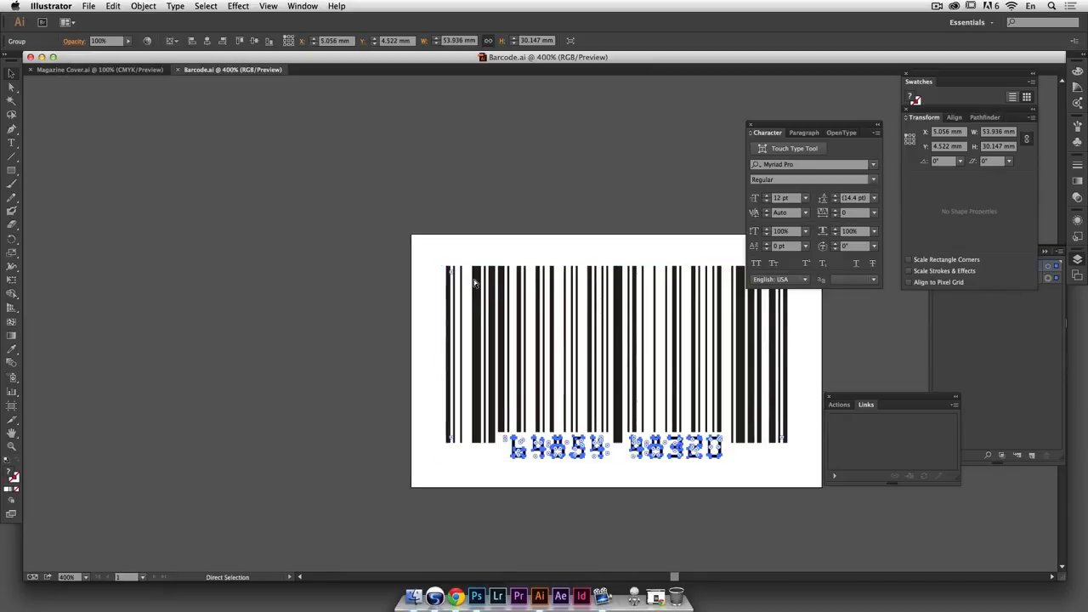
click(179, 71)
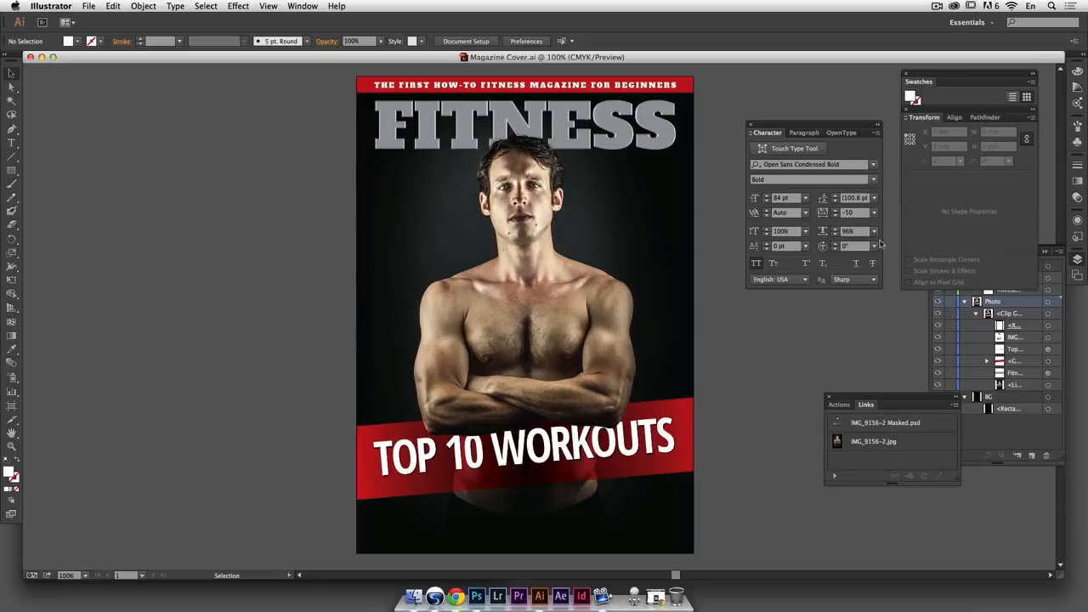
Add a new layer directly above the Photo layer and name it Barcode
click(1076, 260)
click(1076, 260)
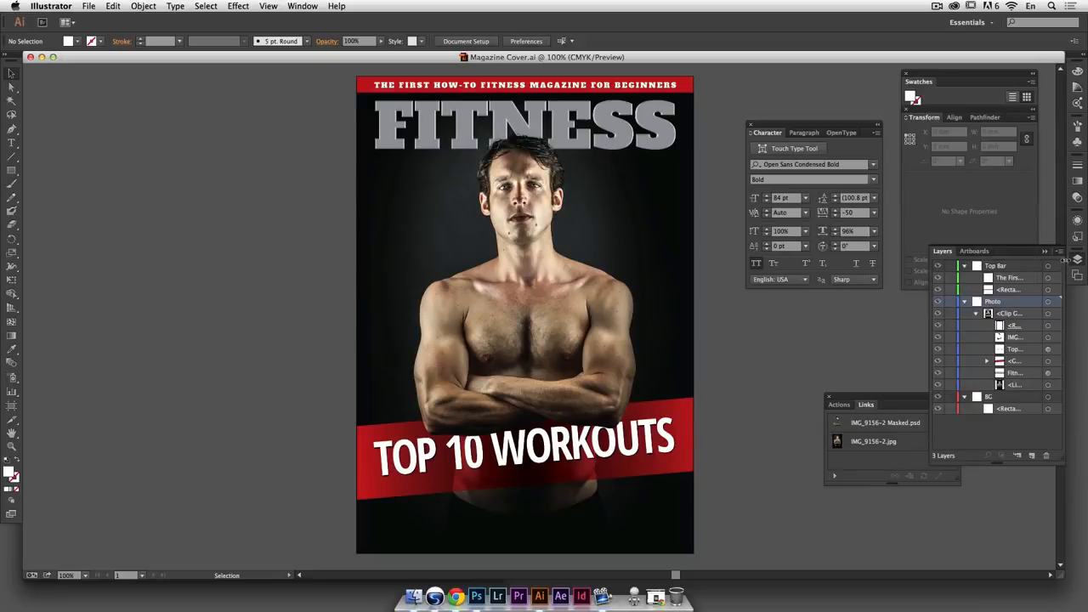
click(1032, 456)
double_click(994, 301)
text(Barcode)
key(Return)
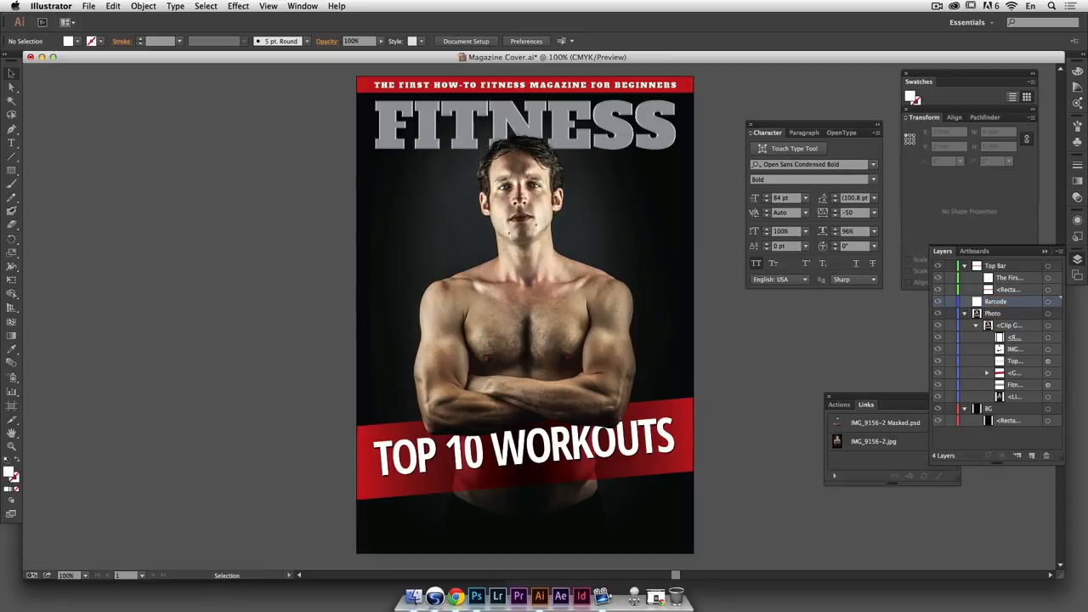
Draw a white rectangle about 64.9 × 32.1 mm in the cover's lower-left corner on the Barcode layer
click(11, 170)
drag(390, 511, 475, 543)
click(11, 75)
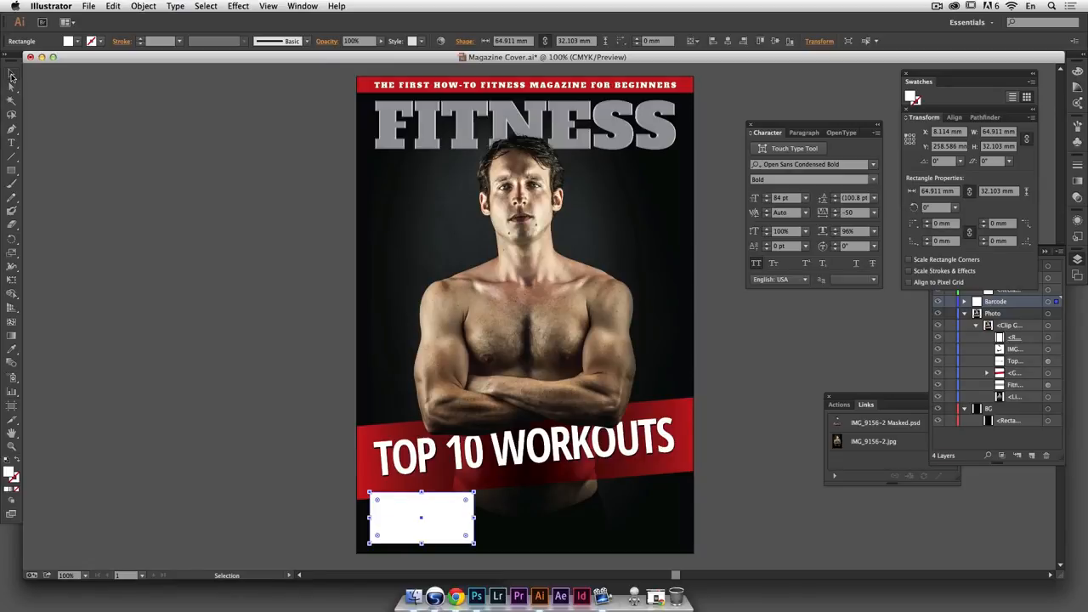
click(11, 74)
Paste the barcode onto the white rectangle and scale it down to about 42.3 × 23.6 mm
key(super+v)
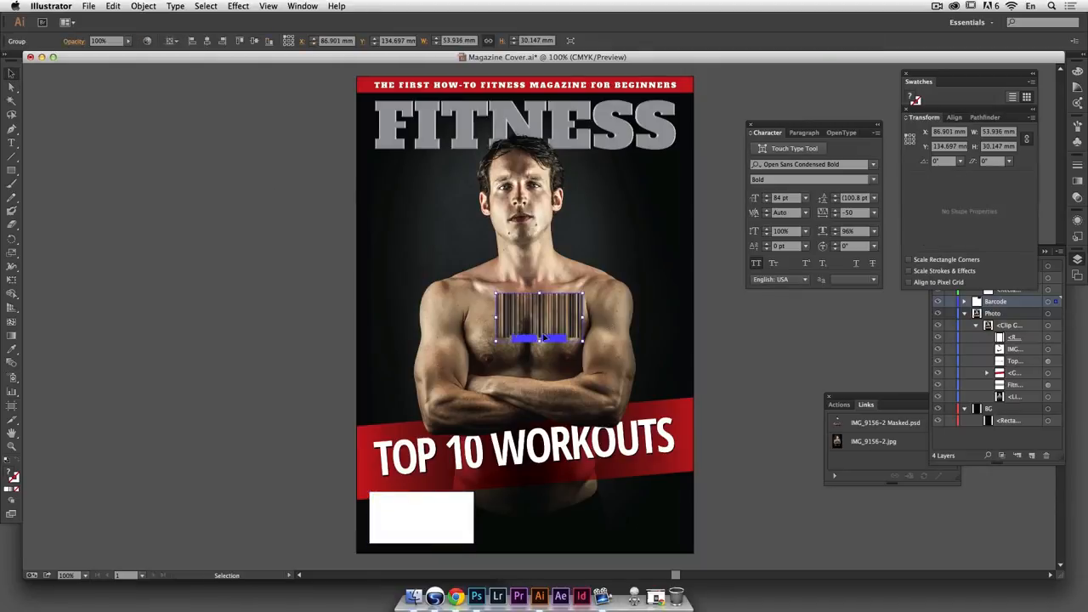
drag(553, 342, 430, 543)
click(267, 501)
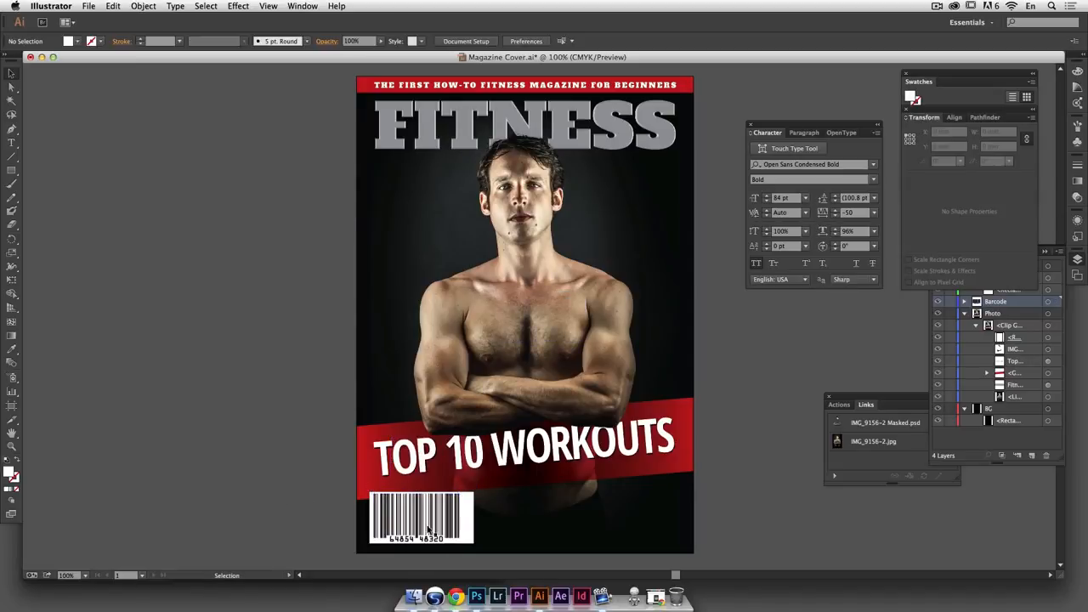
click(430, 541)
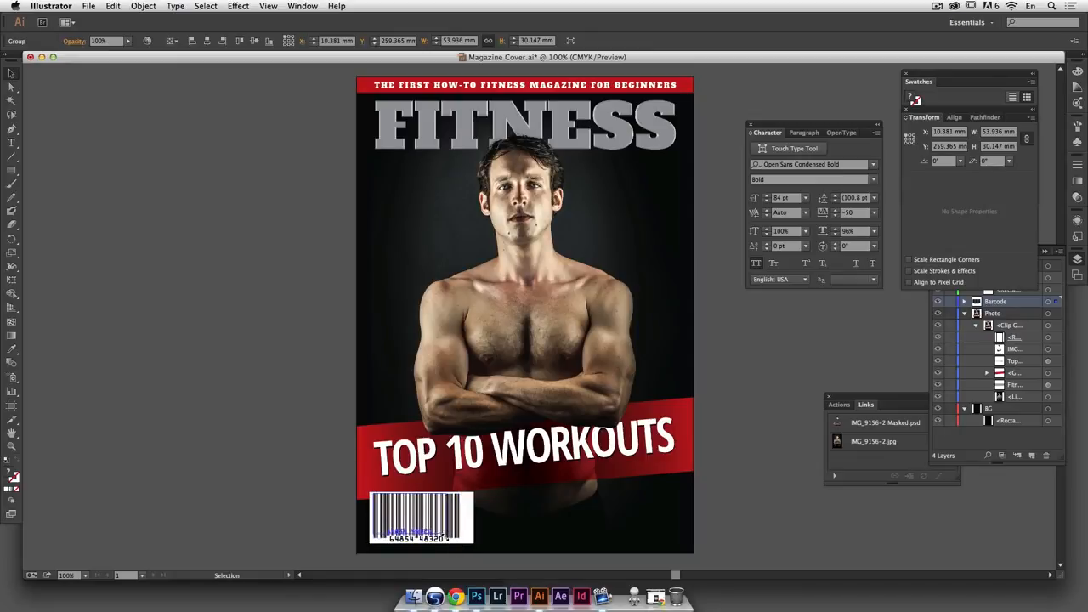
click(306, 505)
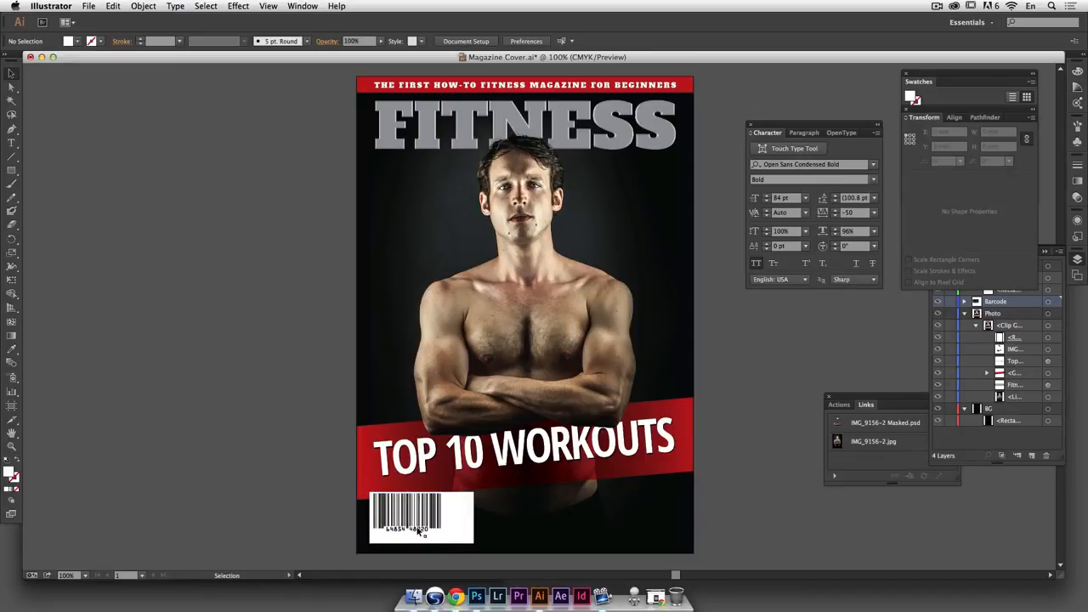
click(419, 532)
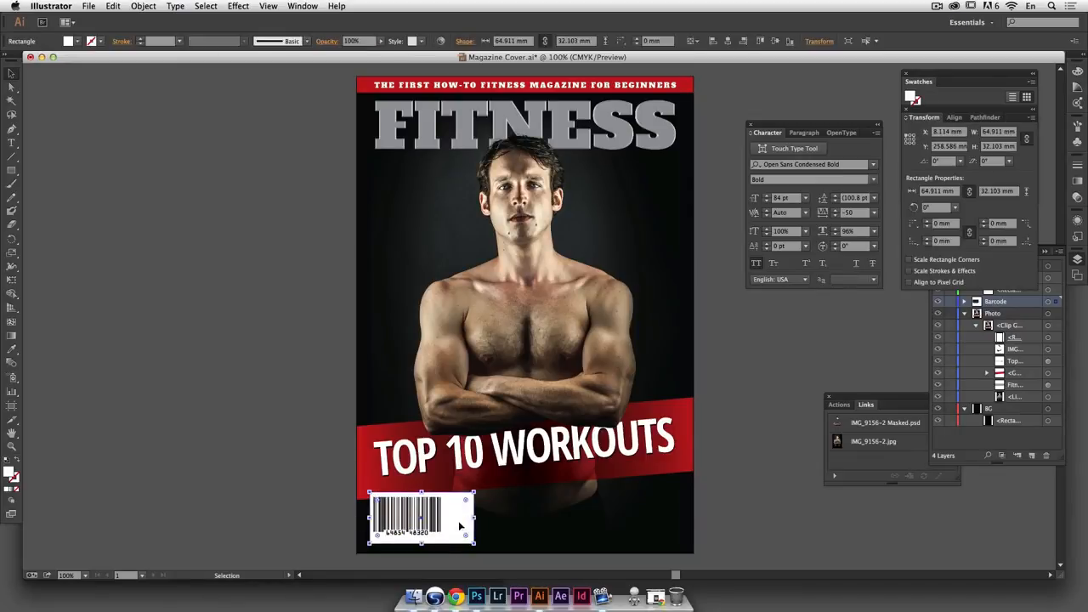
click(339, 502)
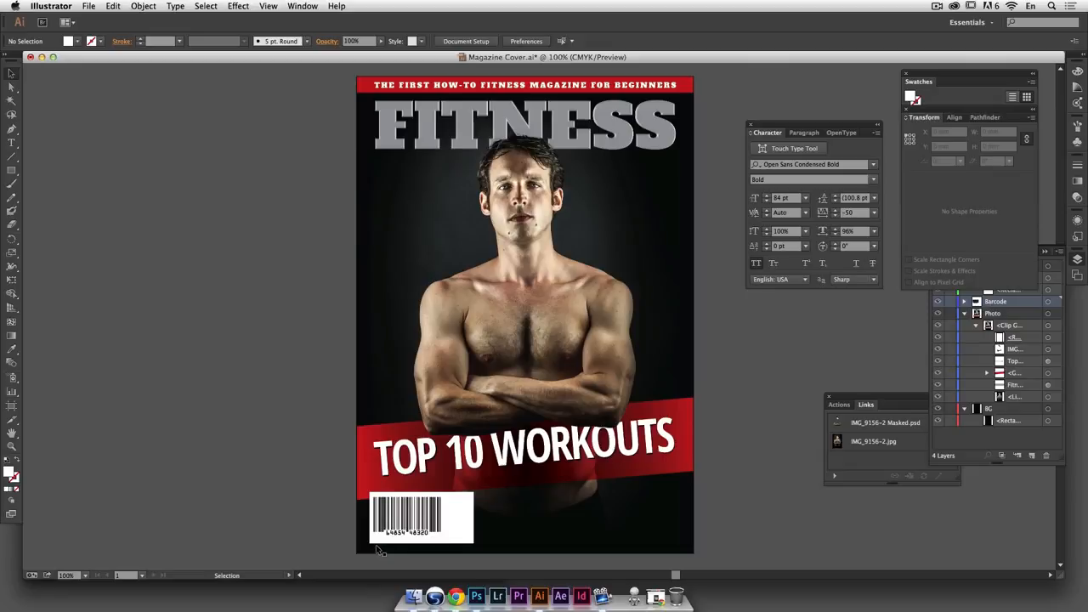
Shift the white rectangle slightly upward behind the barcode and shrink it to about 59.3 × 30.1 mm
click(457, 533)
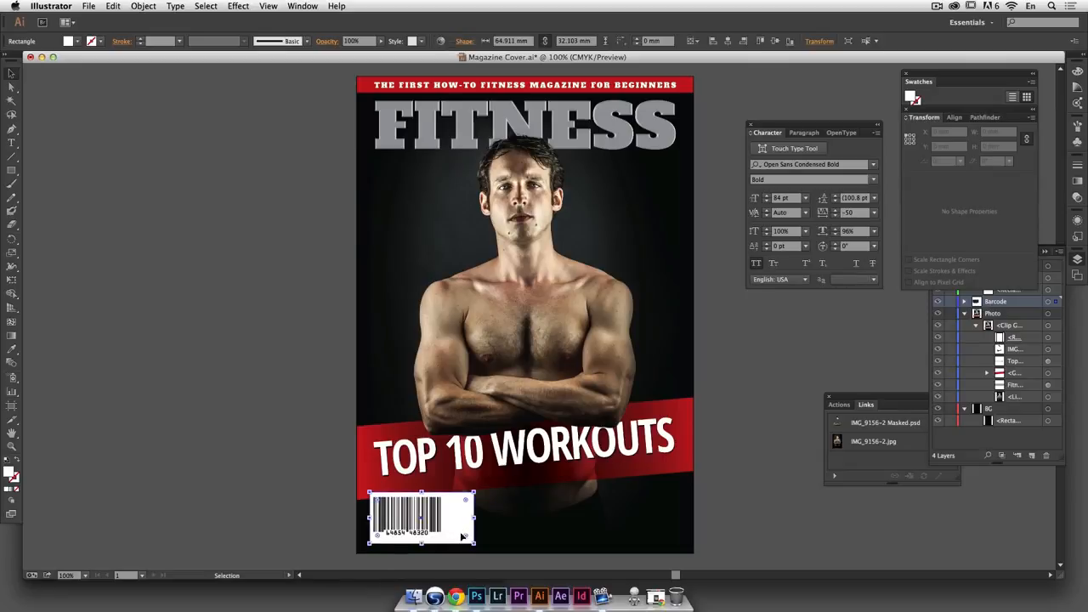
drag(457, 538, 458, 534)
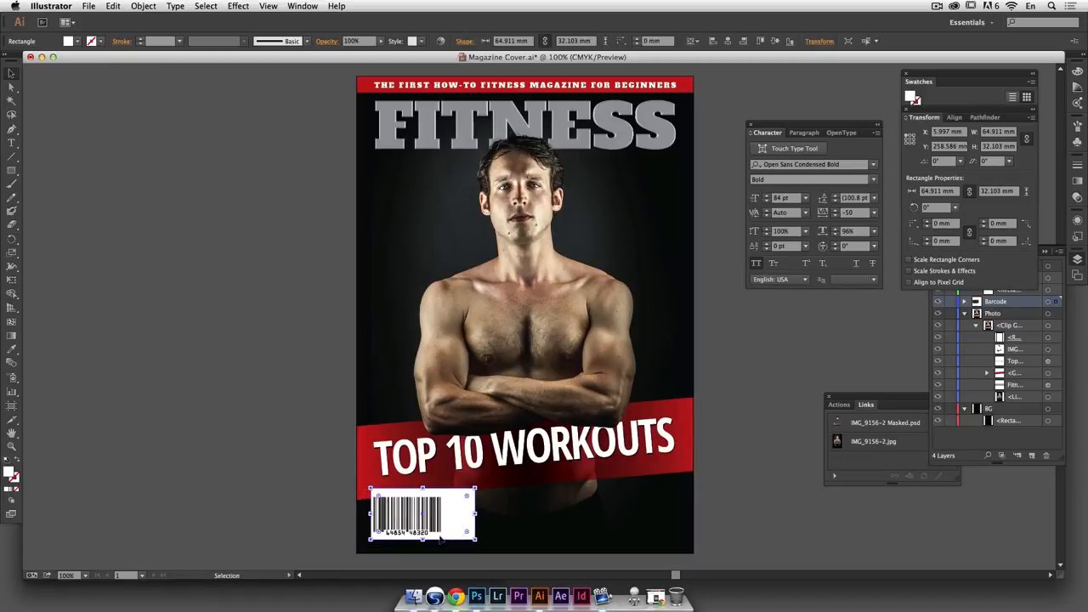
click(327, 531)
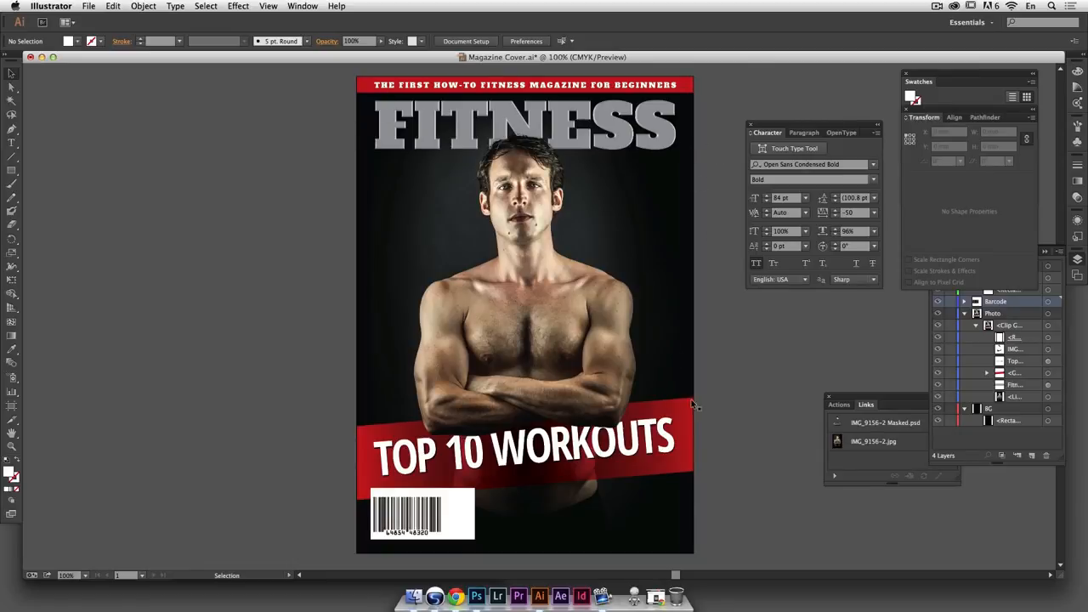
click(459, 529)
drag(475, 490, 466, 493)
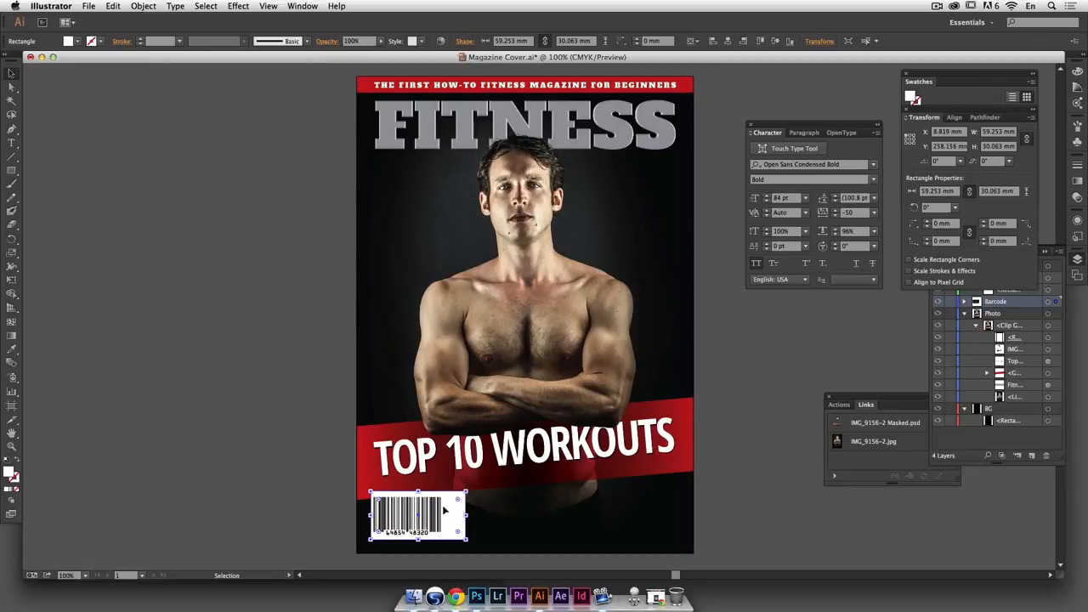
Nudge the white rectangle down and to the left, to about X 6.35 mm and Y 260.6 mm
key(Down)
key(Left)
key(Down)
key(Down)
key(Left)
key(Left)
key(Down)
key(Left)
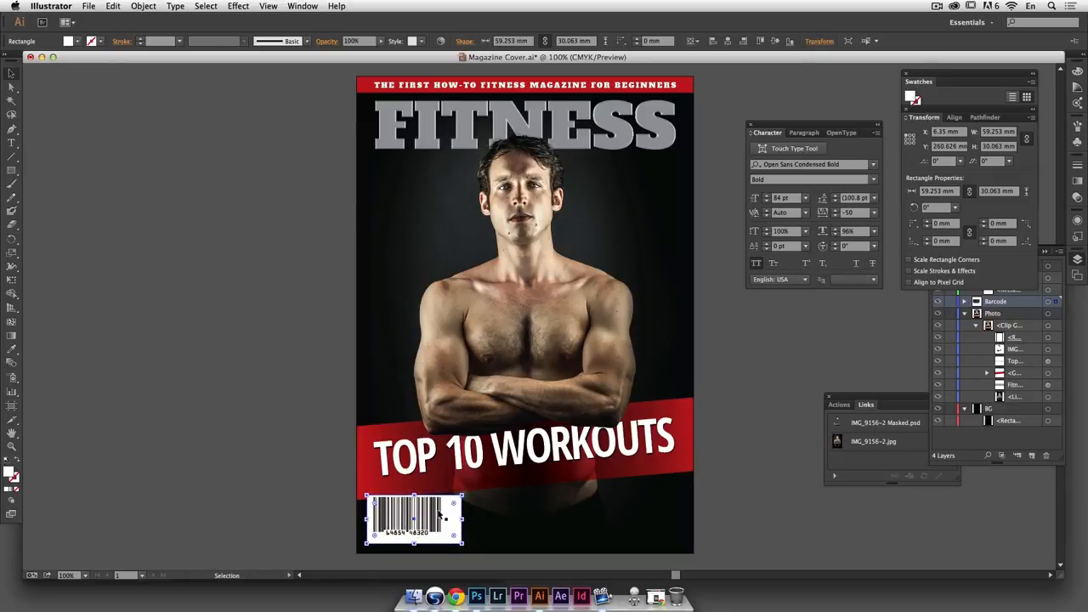
Nudge the barcode down and left within the white rectangle, to about X 9.3 mm and Y 264.1 mm
click(441, 516)
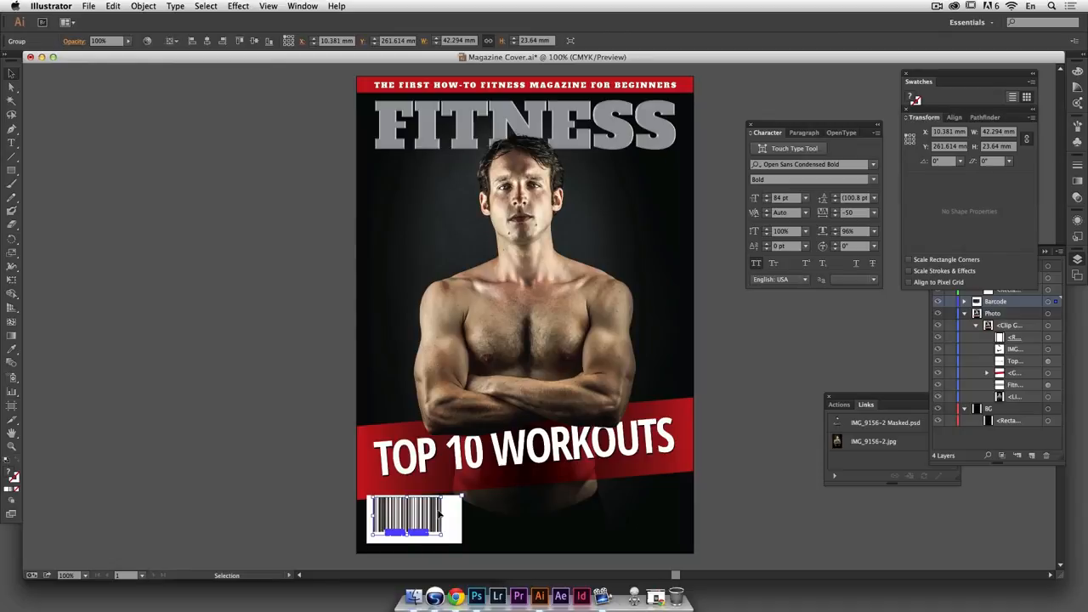
key(Down)
key(Left)
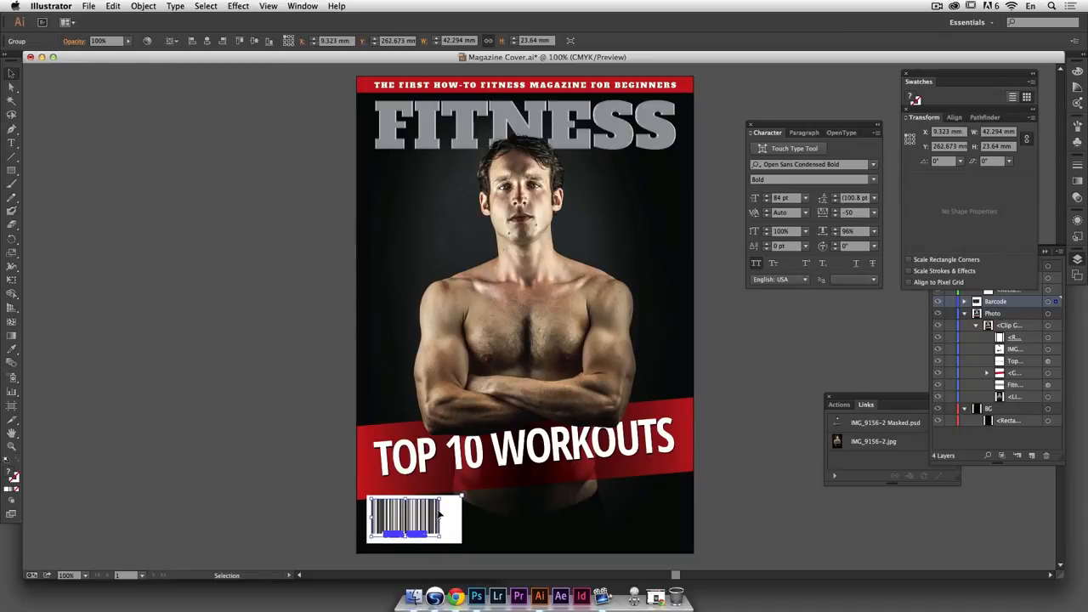
key(Down)
key(Down)
key(Down)
key(Down)
key(Down)
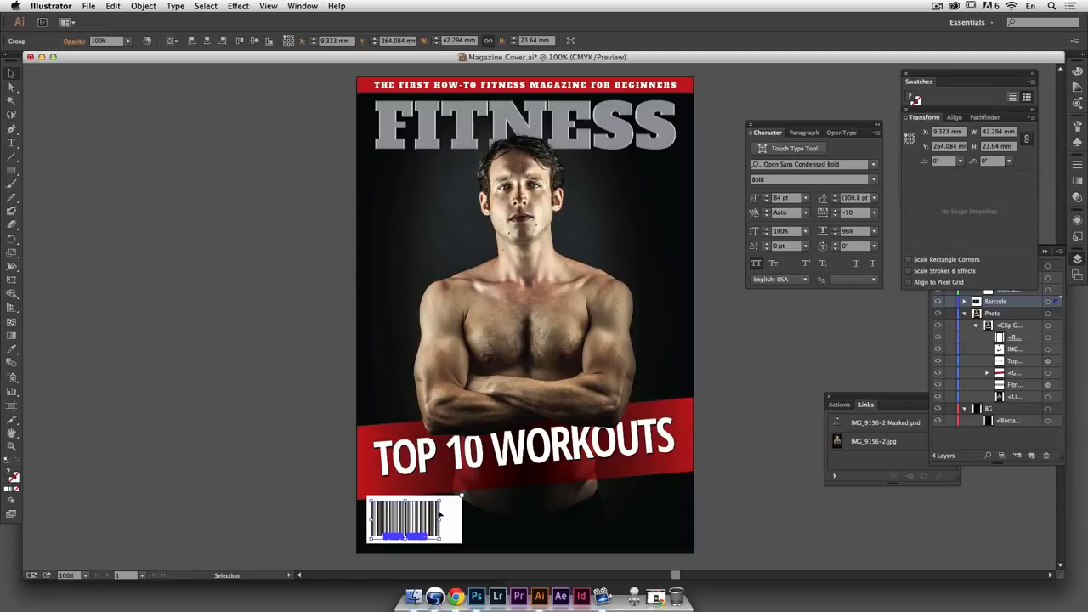
click(337, 505)
Add a new text object reading AUGUST 2014 just below the barcode, in Open Sans Condensed Bold
drag(361, 497, 512, 535)
key(super+space)
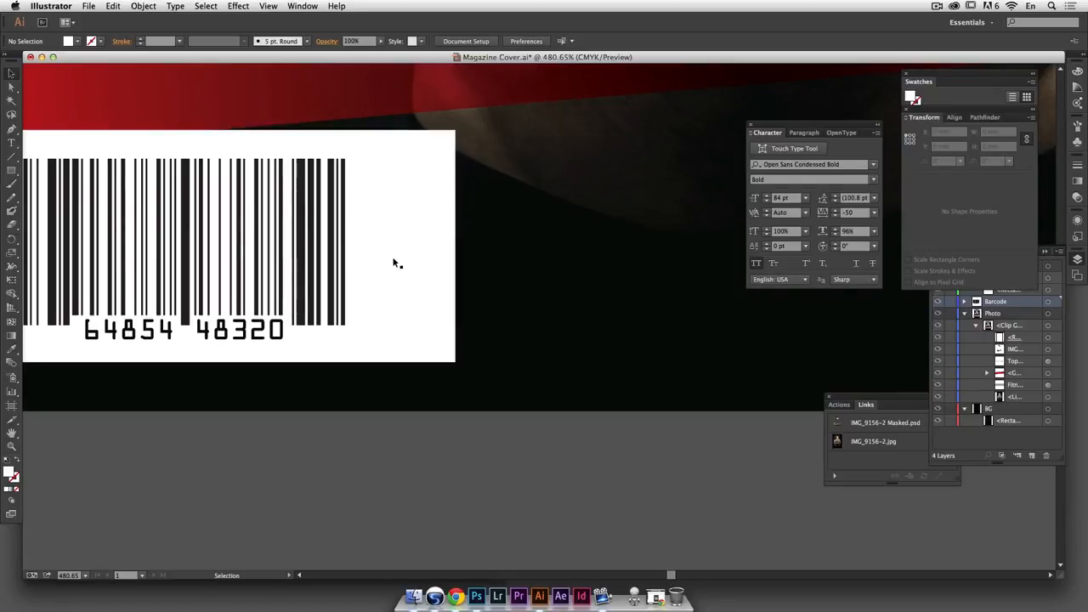
click(14, 142)
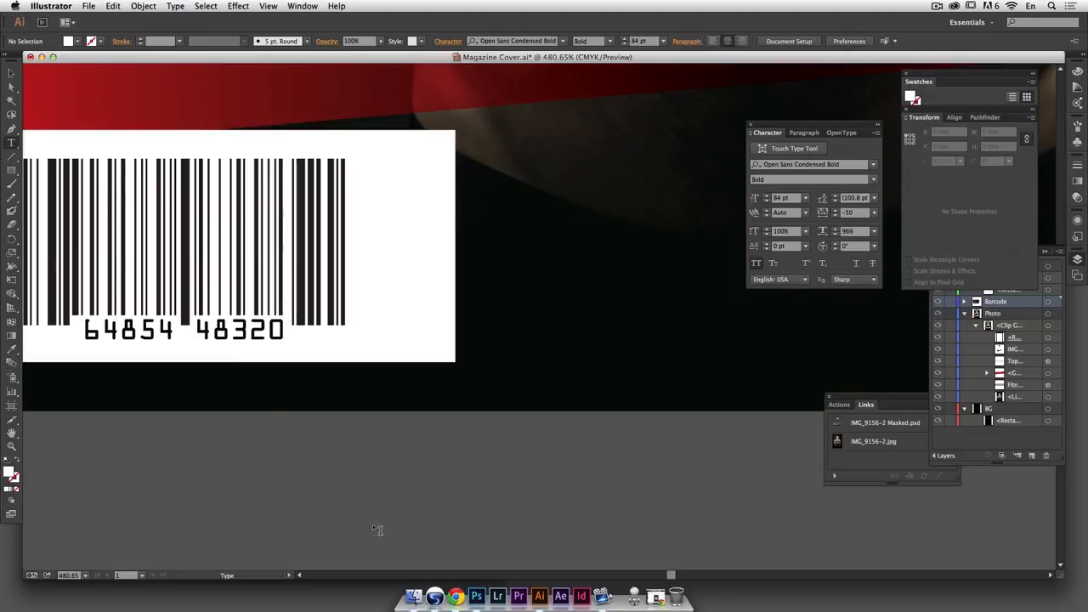
click(367, 521)
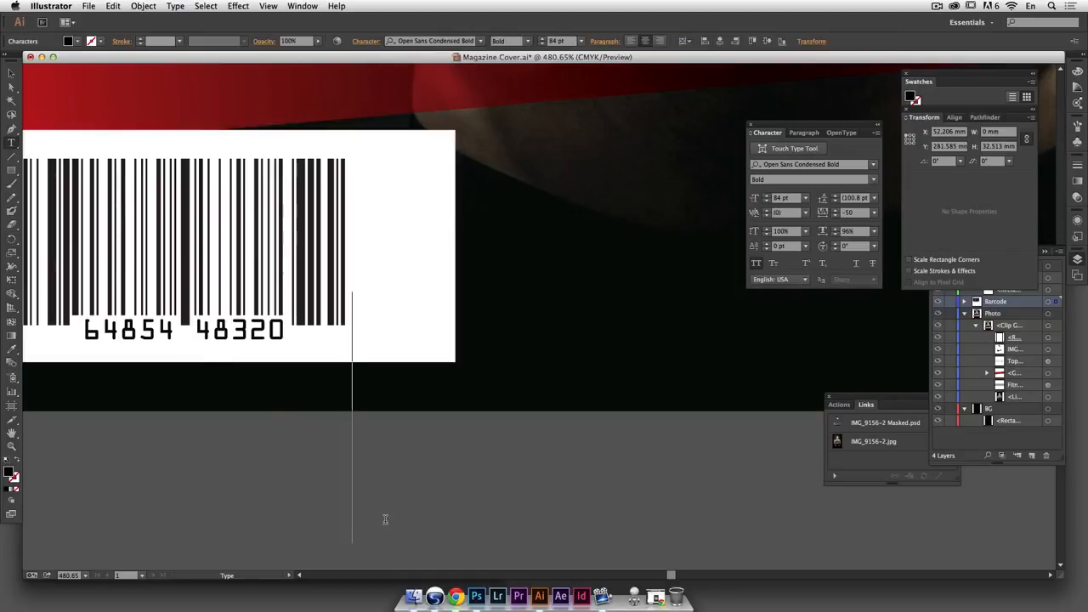
text(AU)
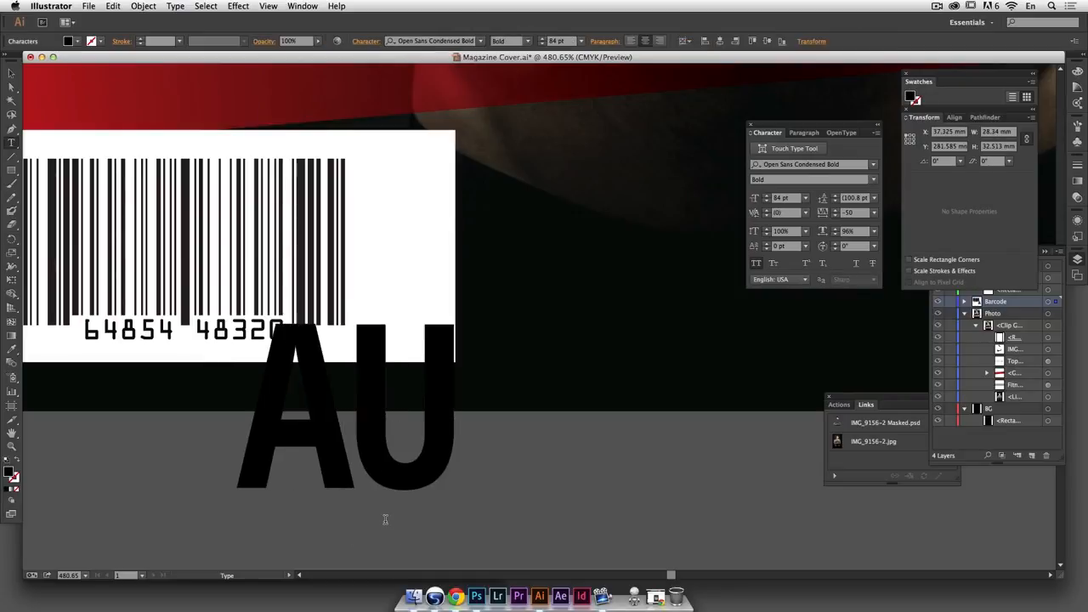
text(GUST 2014)
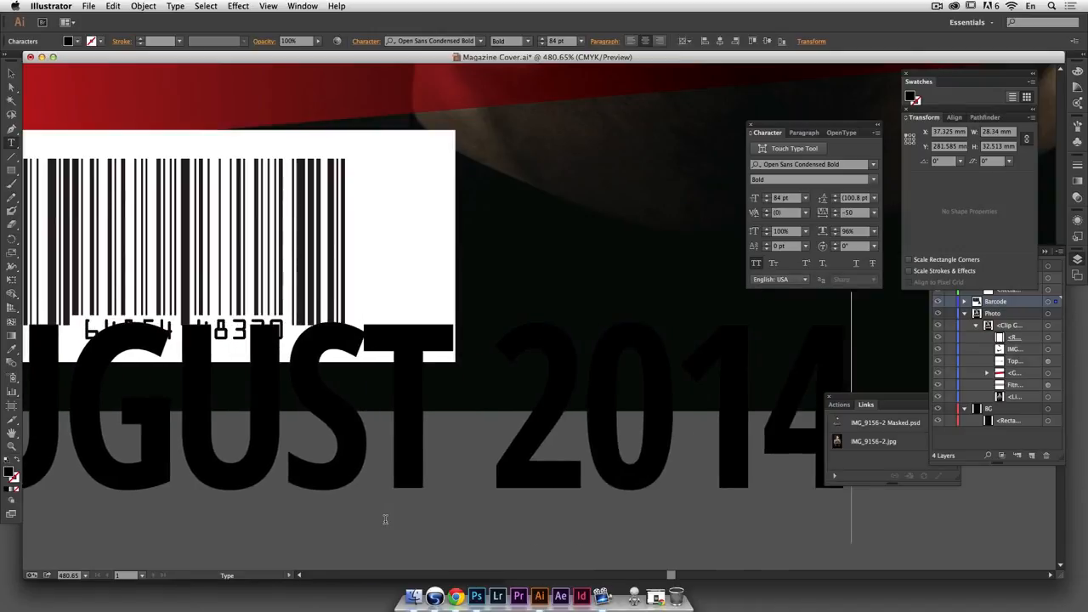
Add a second line reading VOLUME III • ISSUE 3 beneath the date
scroll(386, 519, down, 5)
key(Return)
text(V)
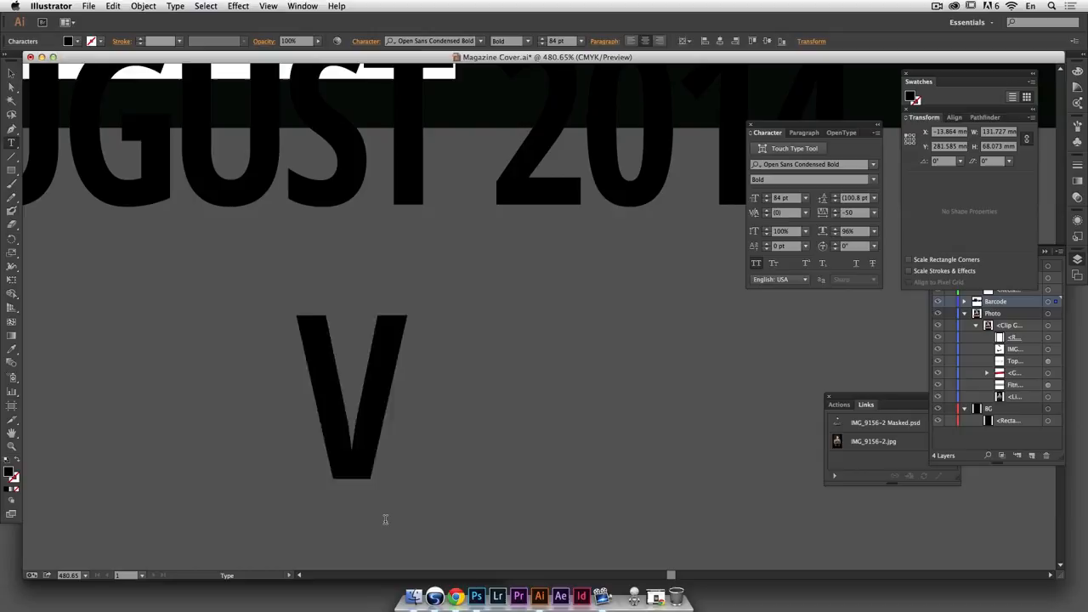
text(OLUME III)
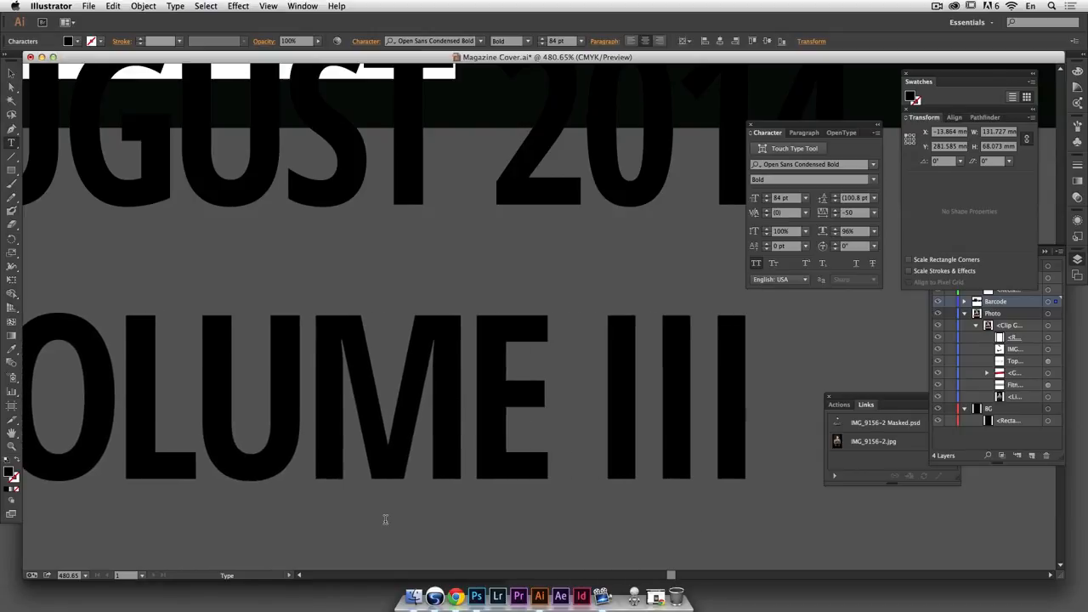
text( •)
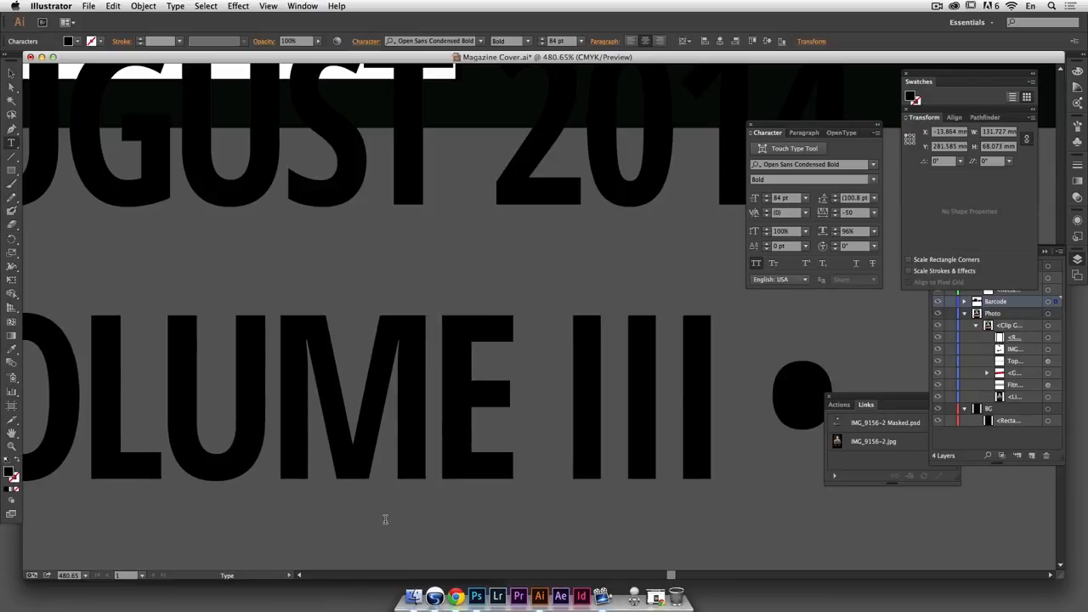
text( ISSUE)
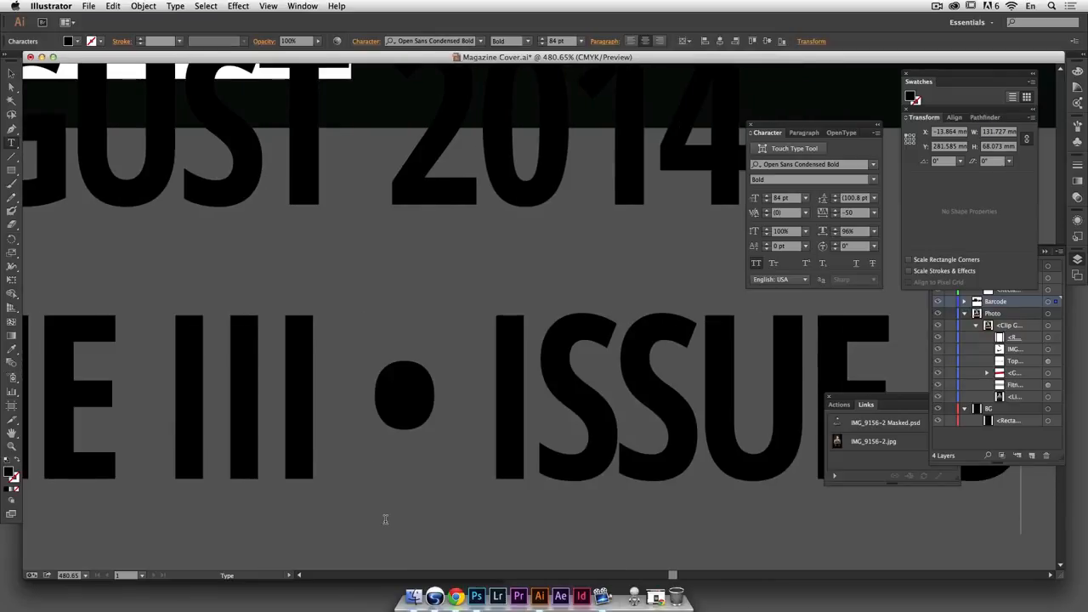
Add a third line reading FITNESSMAGAZINE.COM and finish editing, leaving the three-line text object selected
key(Return)
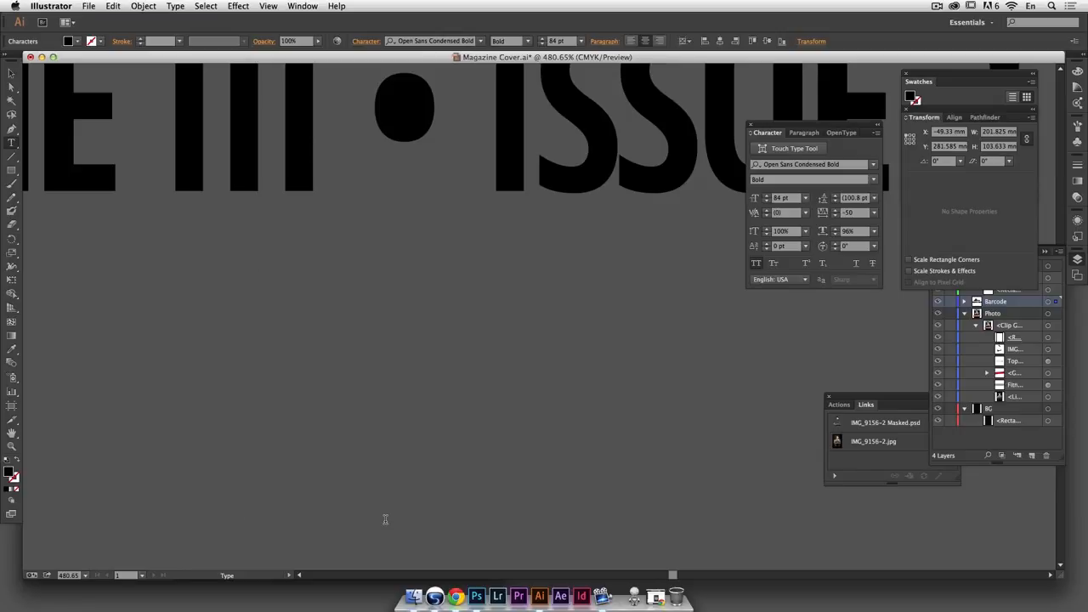
text(FITNESS)
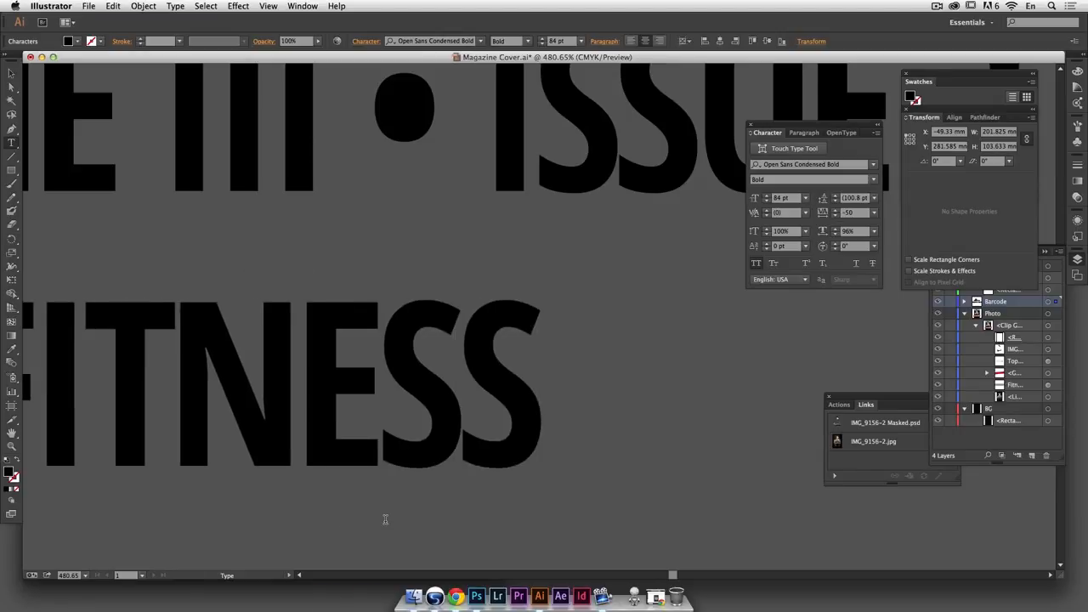
text(MAGAZINE.COM)
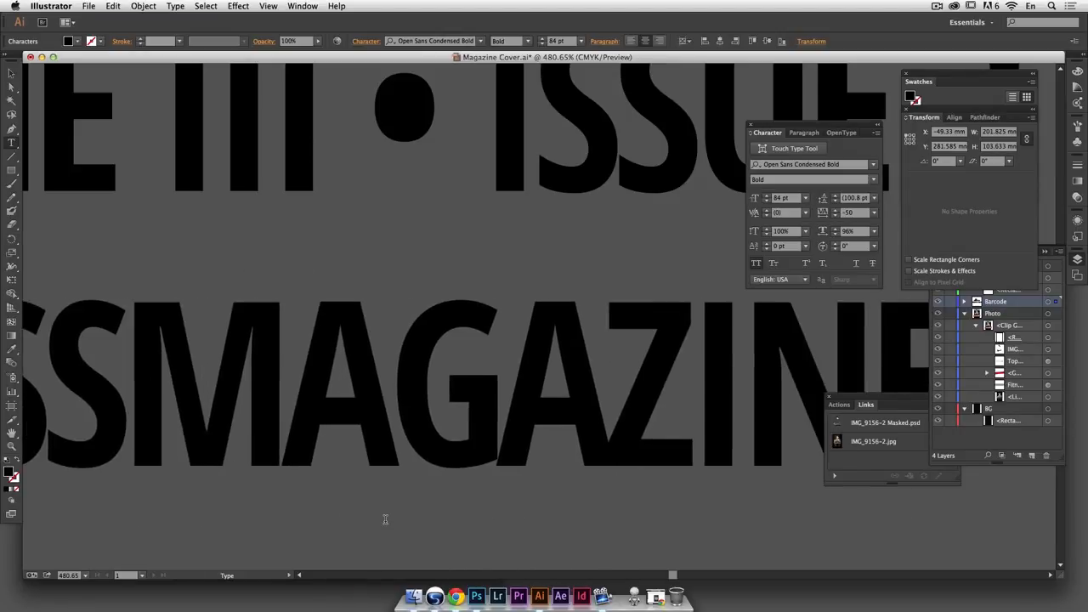
click(12, 74)
key(super+minus)
key(super+minus)
key(super+minus)
key(super+minus)
key(super+minus)
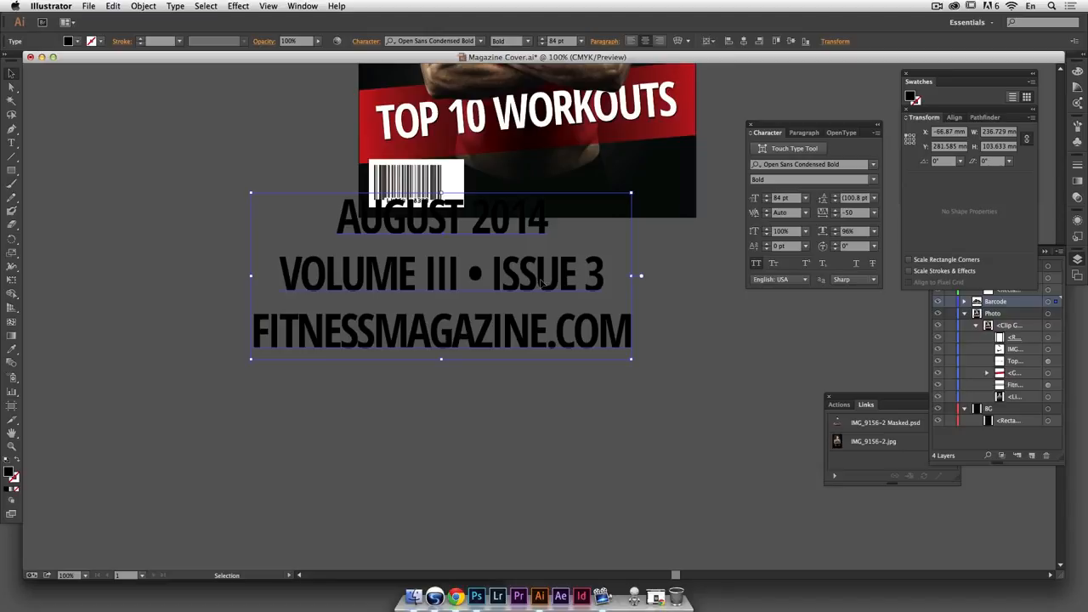
scroll(551, 296, up, 1)
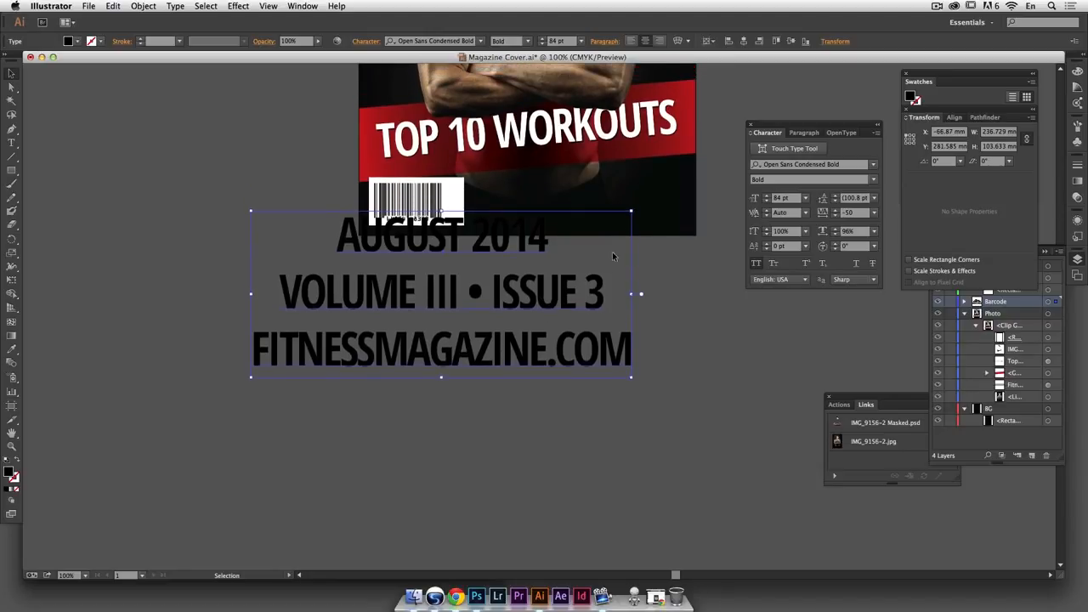
Rotate the three-line text to run vertically, shrink it to about 9.65 pt, and place it beside the barcode inside the white rectangle
drag(634, 210, 418, 158)
drag(527, 486, 455, 218)
key(super+equal)
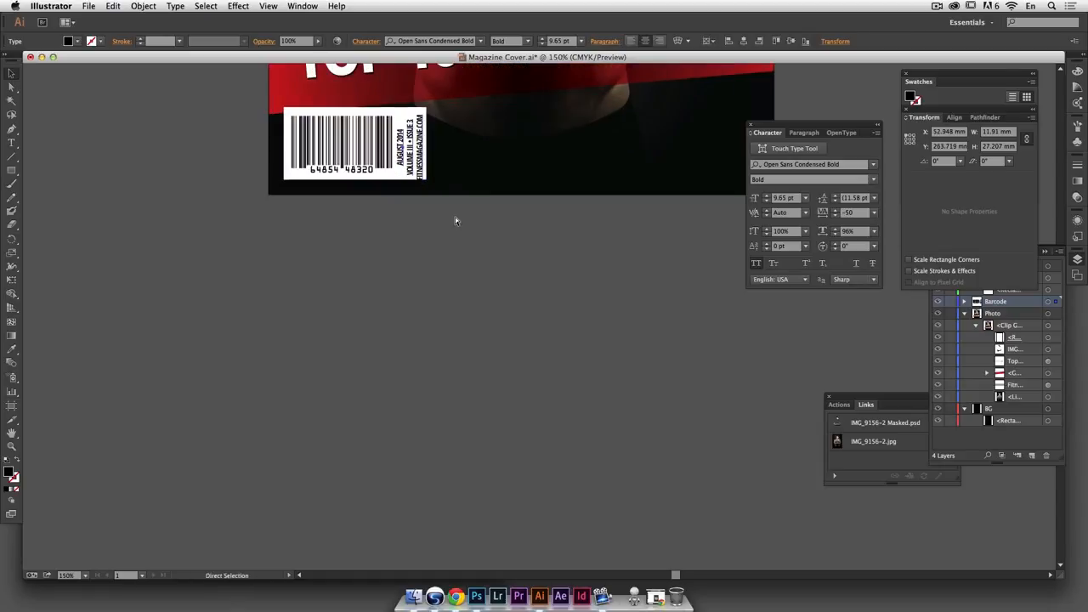
key(super+equal)
scroll(455, 218, up, 5)
scroll(455, 218, left, 2)
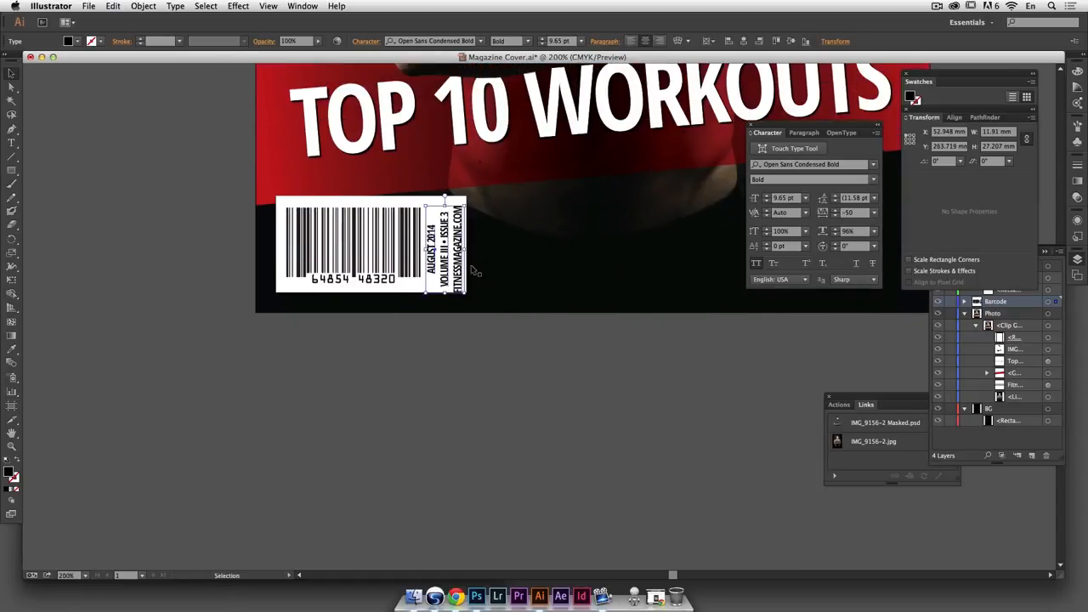
Scale the vertical text down to about 8.97 pt and widen the white rectangle to about 64 mm
drag(466, 295, 482, 244)
click(416, 287)
click(520, 363)
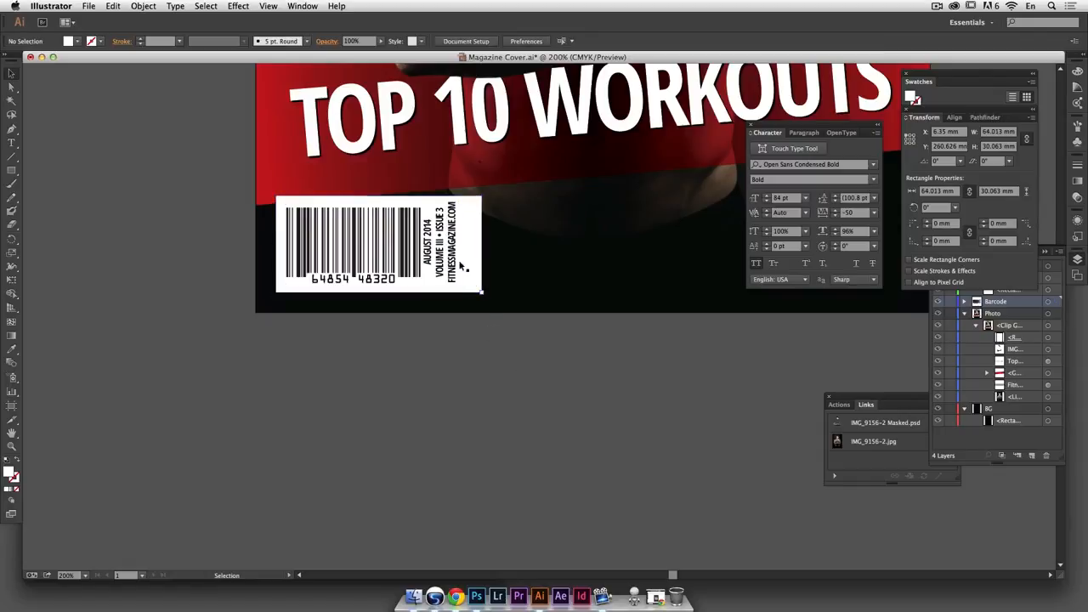
Change the font of the AUGUST 2014 line to Alfa Slab One
click(455, 265)
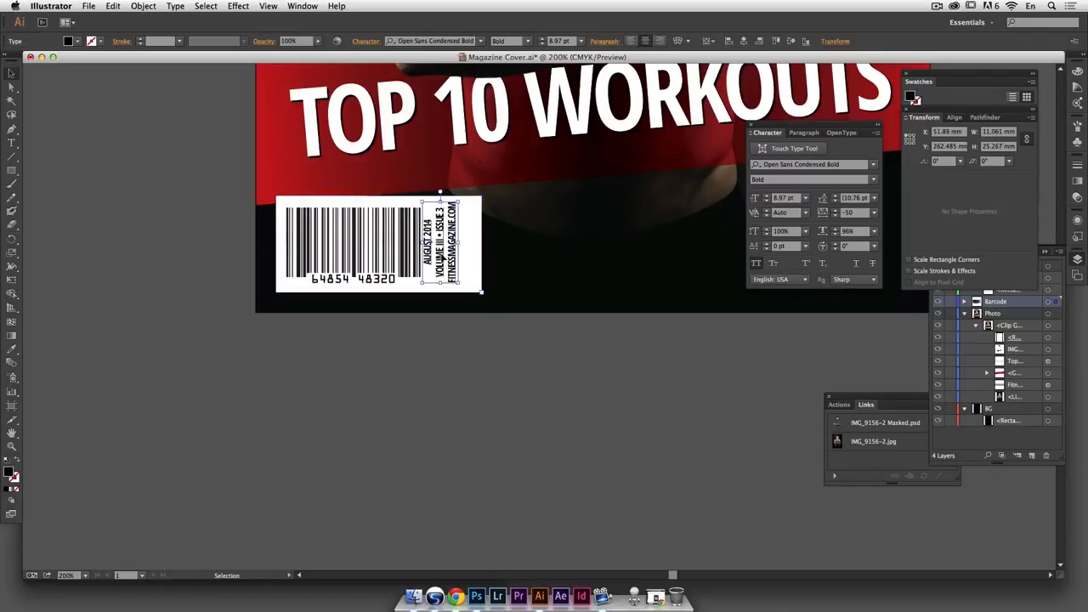
triple_click(427, 258)
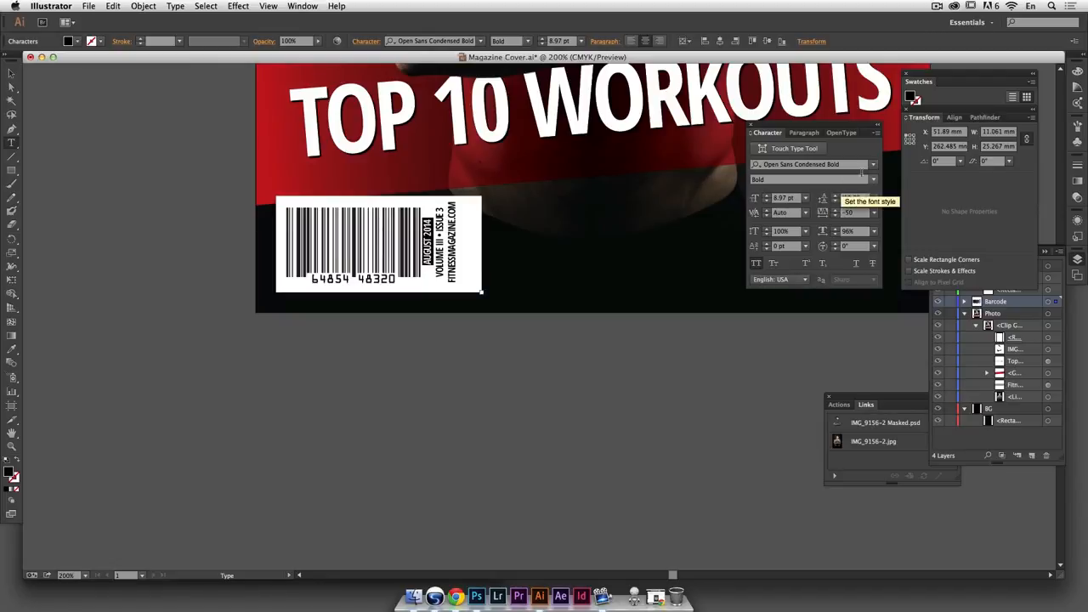
click(873, 165)
text(al)
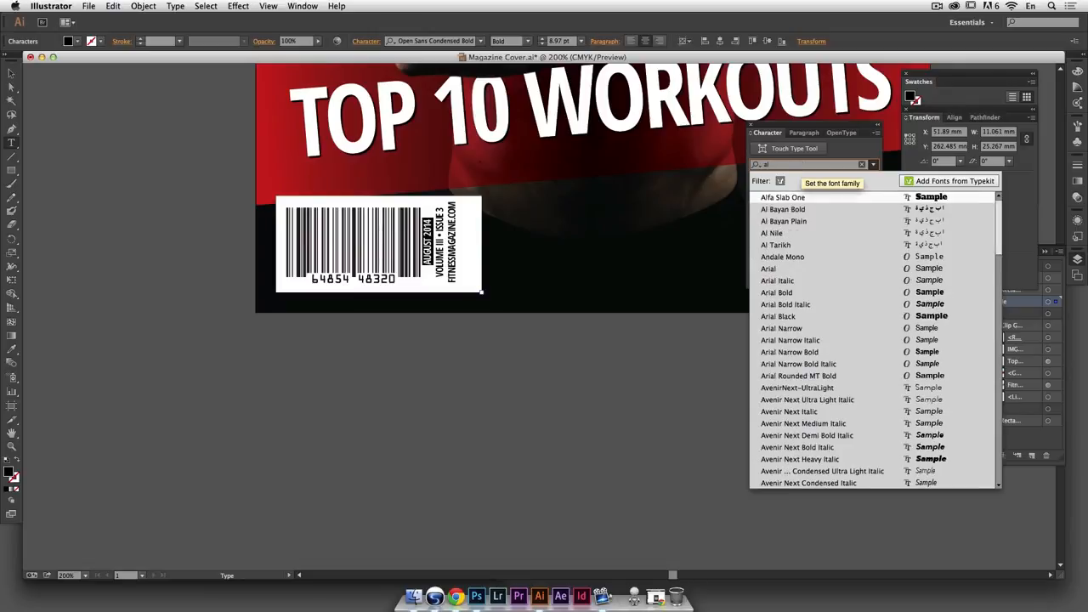
click(796, 198)
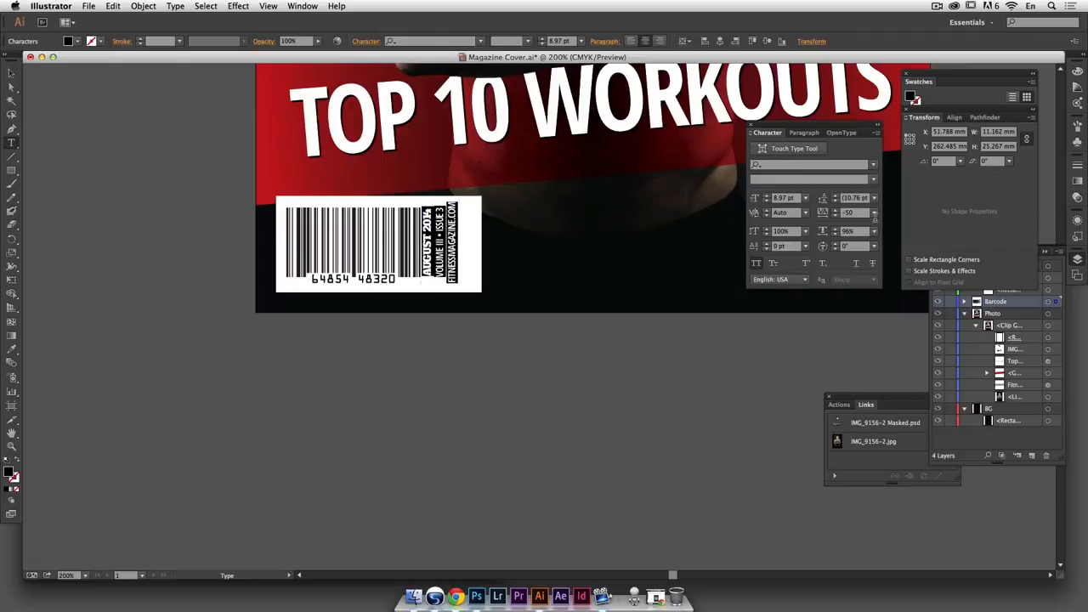
Set the horizontal scale to 100% and the tracking to 0 for all three text lines
click(874, 231)
click(885, 294)
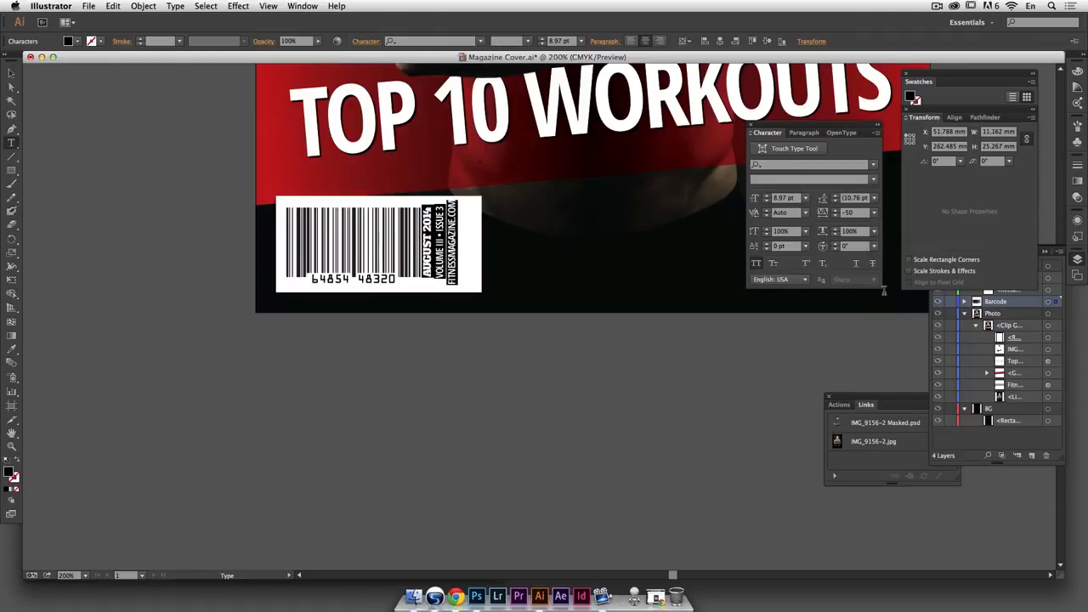
click(874, 213)
click(884, 303)
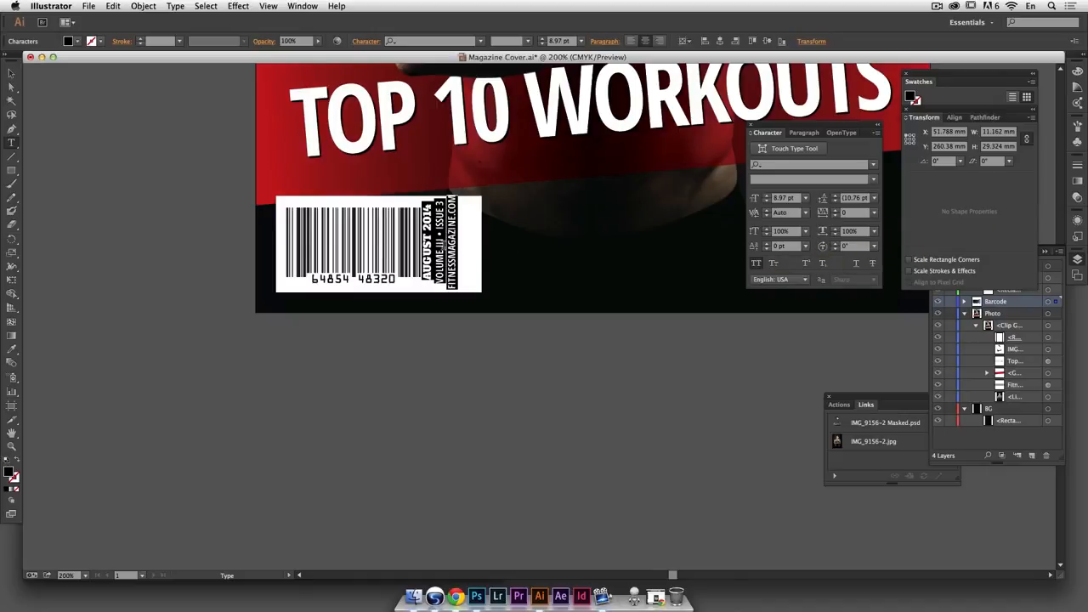
Change the font of the volume and website lines to Josefin Slab Regular
click(464, 247)
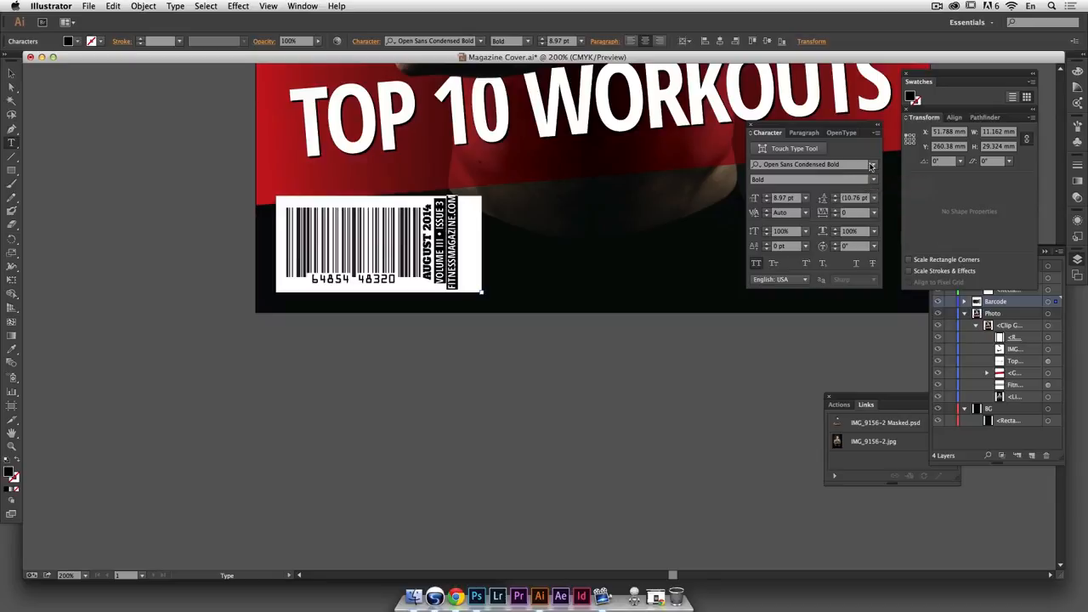
click(862, 165)
text(sla)
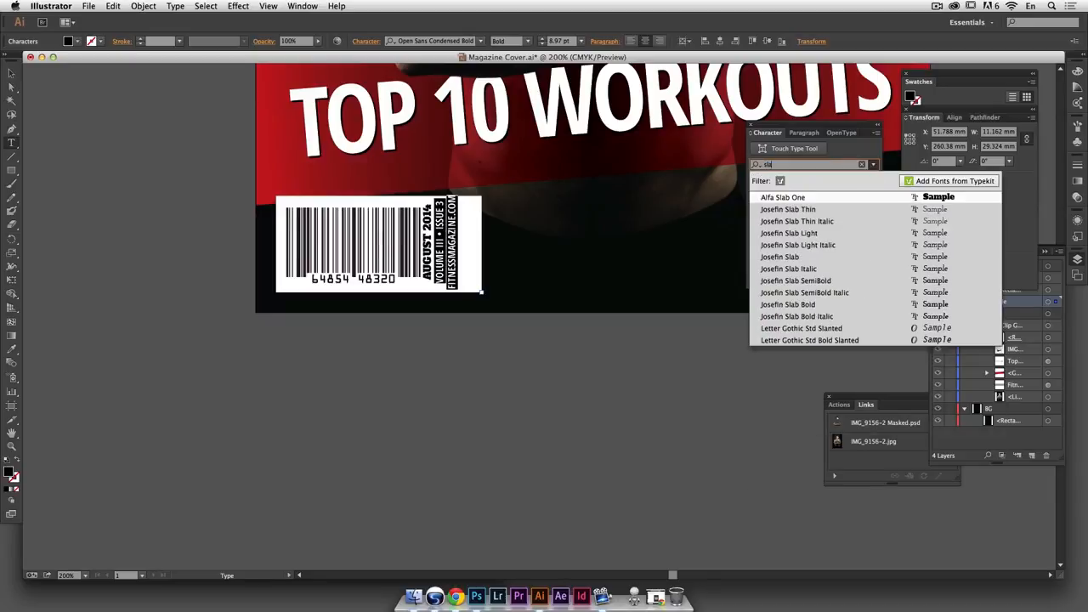
text(b)
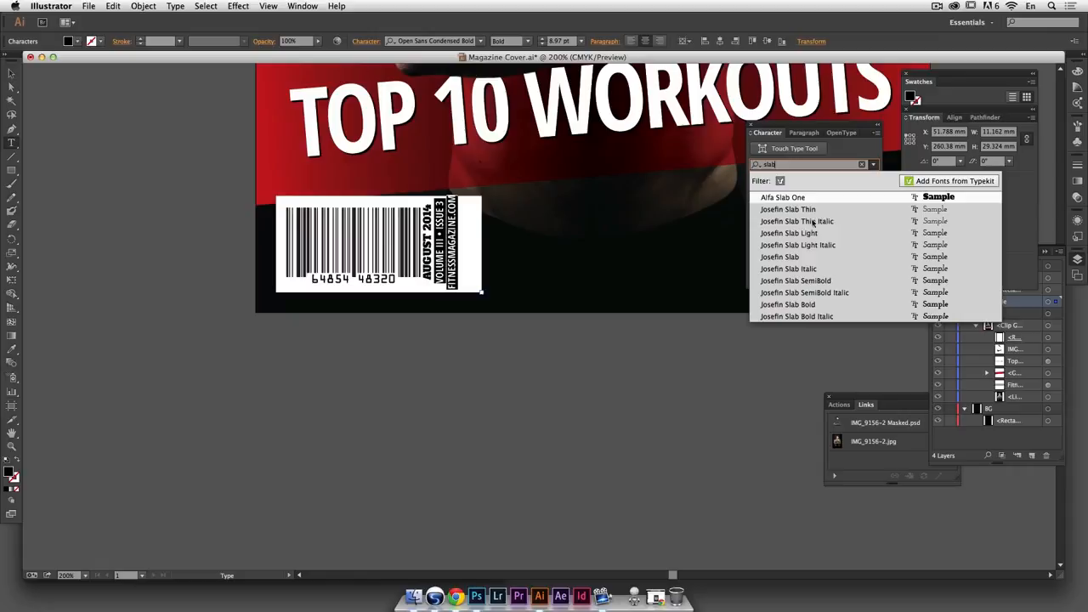
click(779, 257)
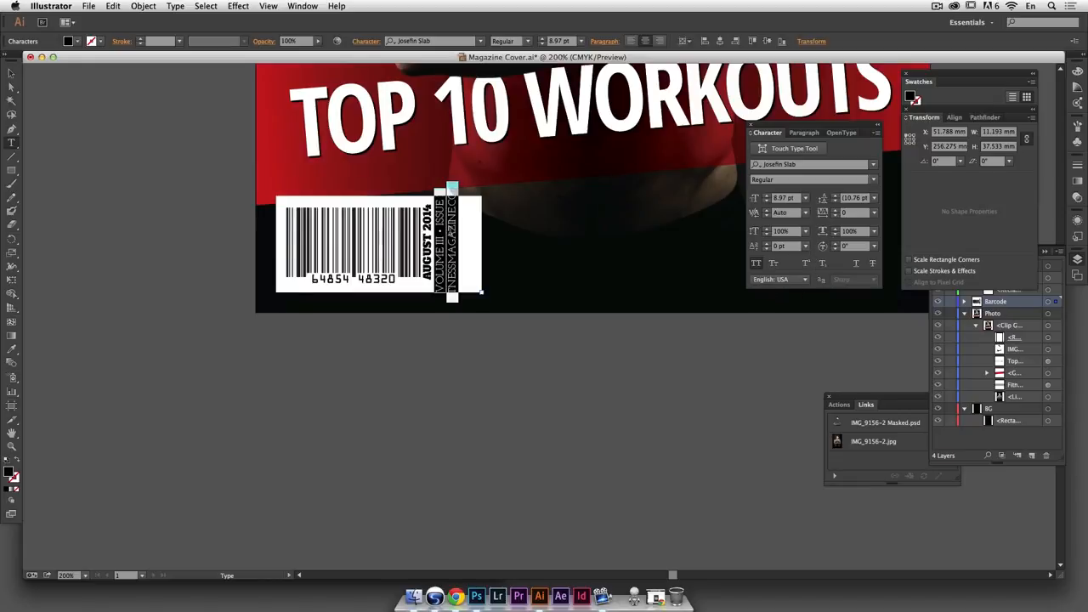
Turn off All Caps for all three lines and set the website line to Josefin Slab Bold
key(super+a)
click(756, 263)
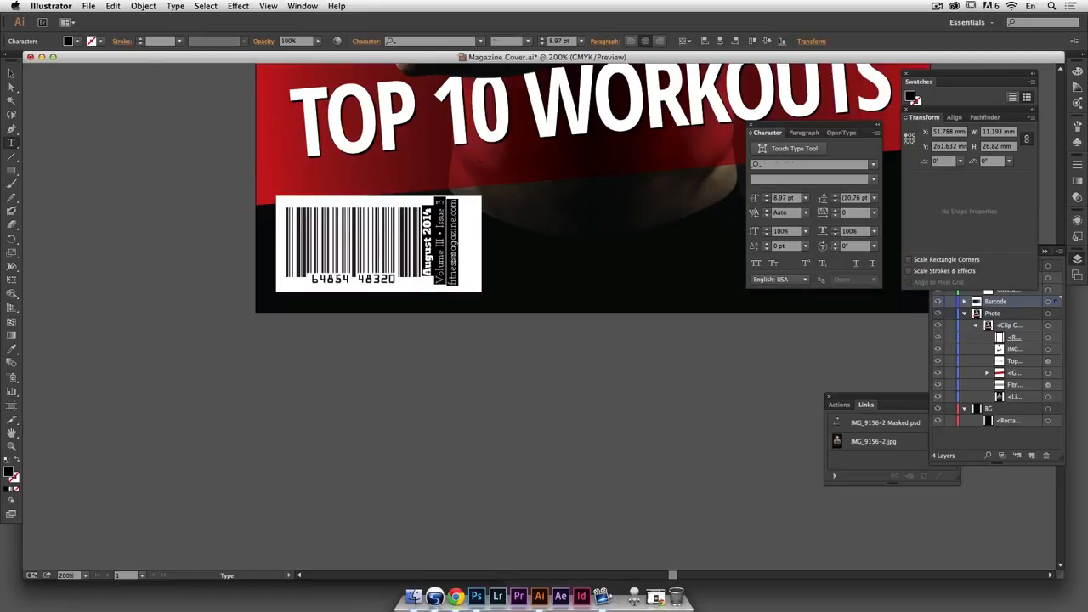
click(455, 263)
triple_click(453, 259)
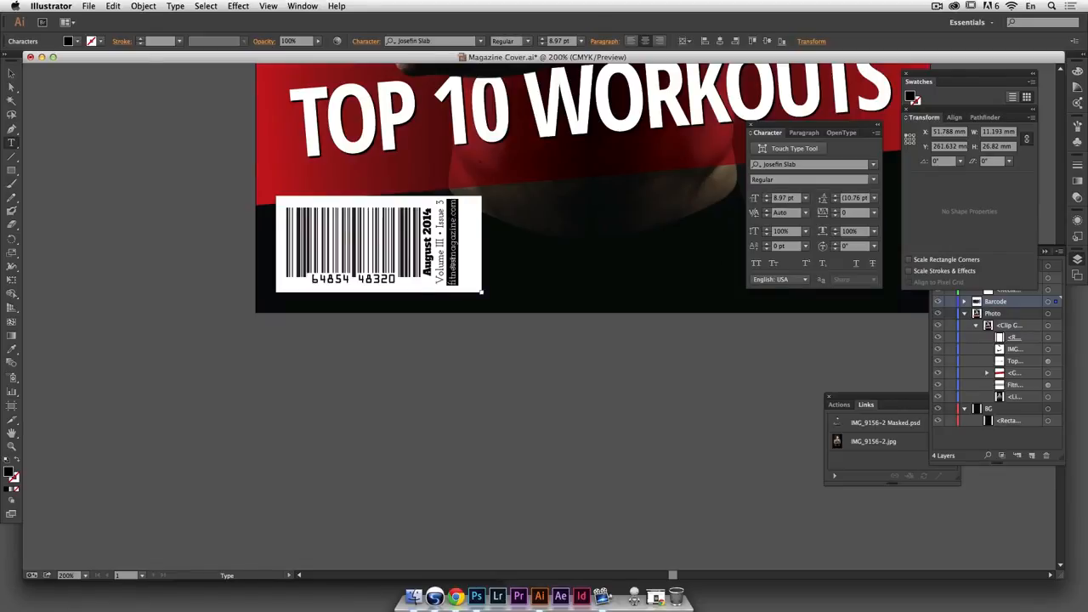
click(873, 181)
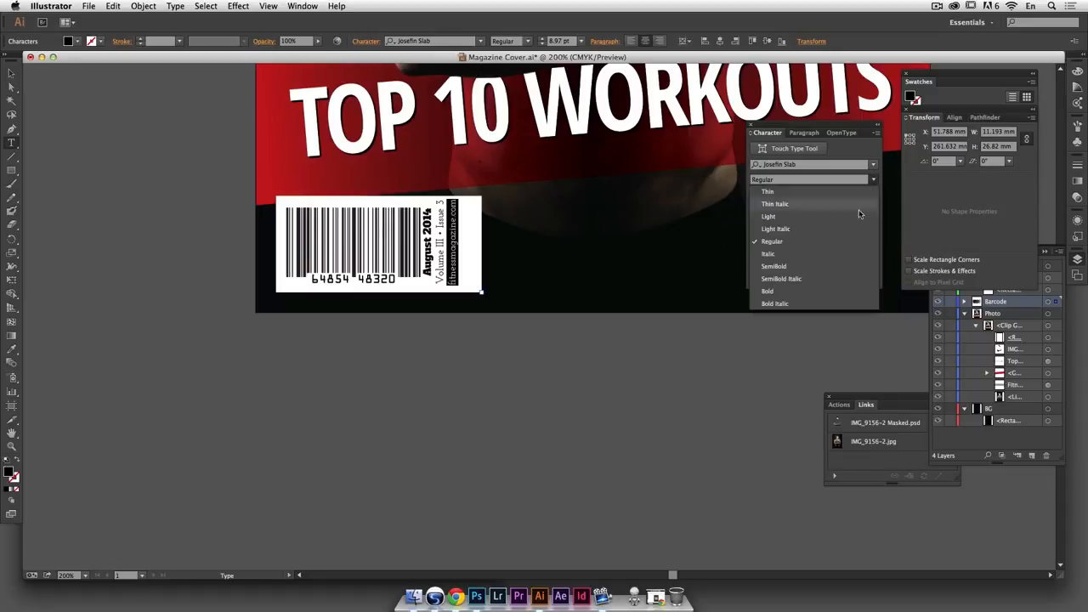
click(838, 290)
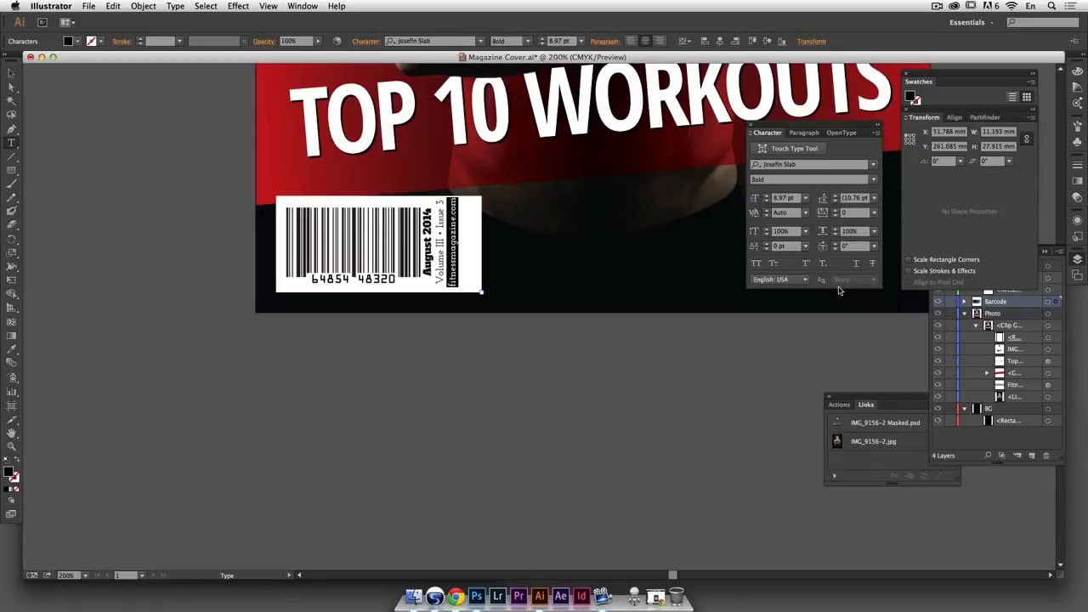
Add 7 pt of space before the fitnessmagazine.com paragraph
click(452, 241)
triple_click(452, 242)
click(806, 134)
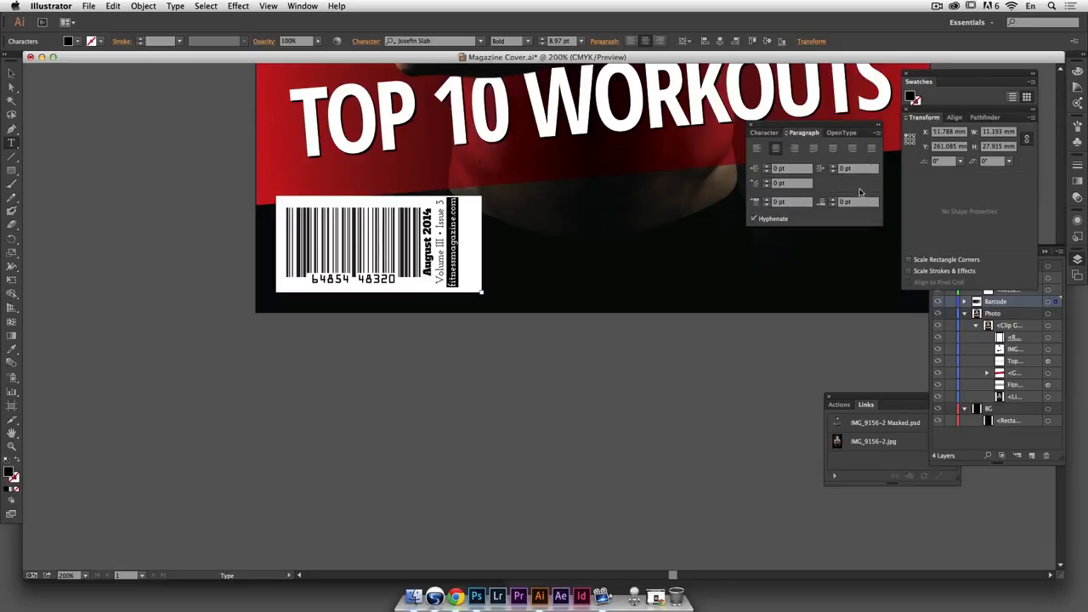
click(878, 133)
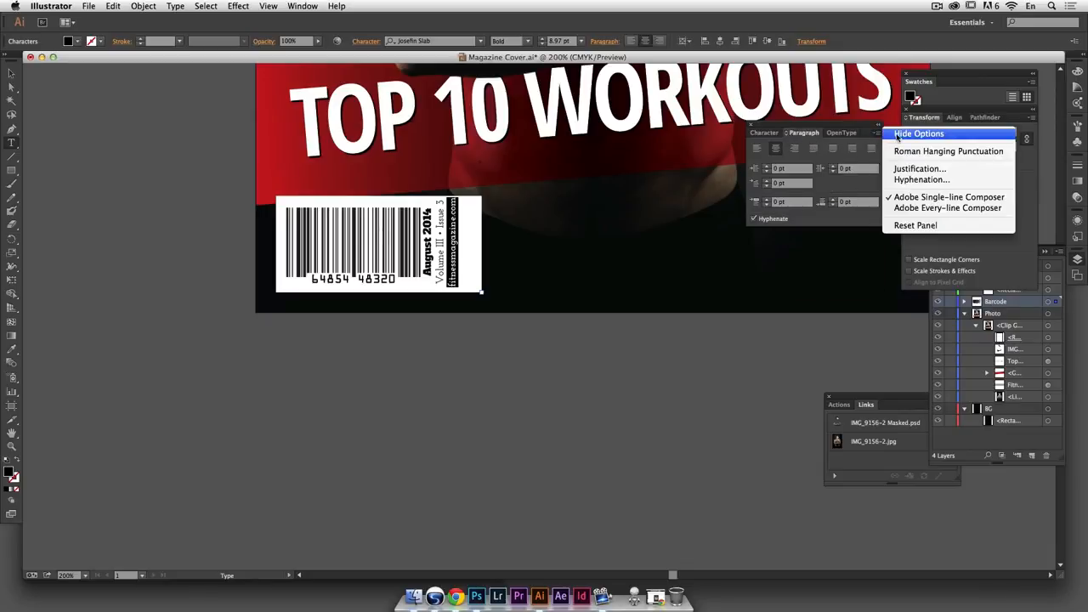
click(850, 140)
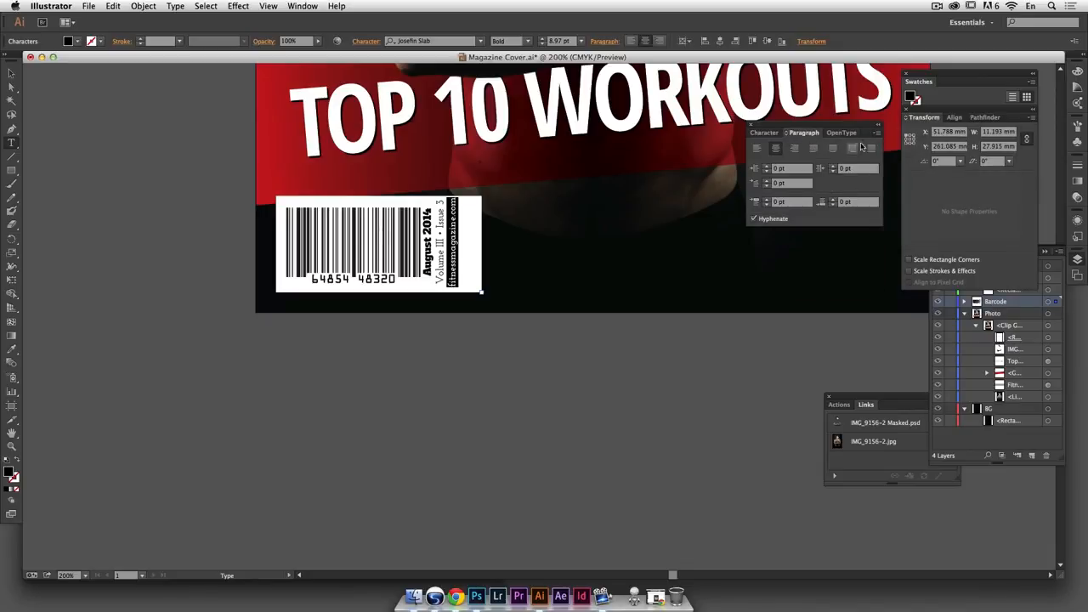
click(768, 200)
click(768, 201)
click(768, 201)
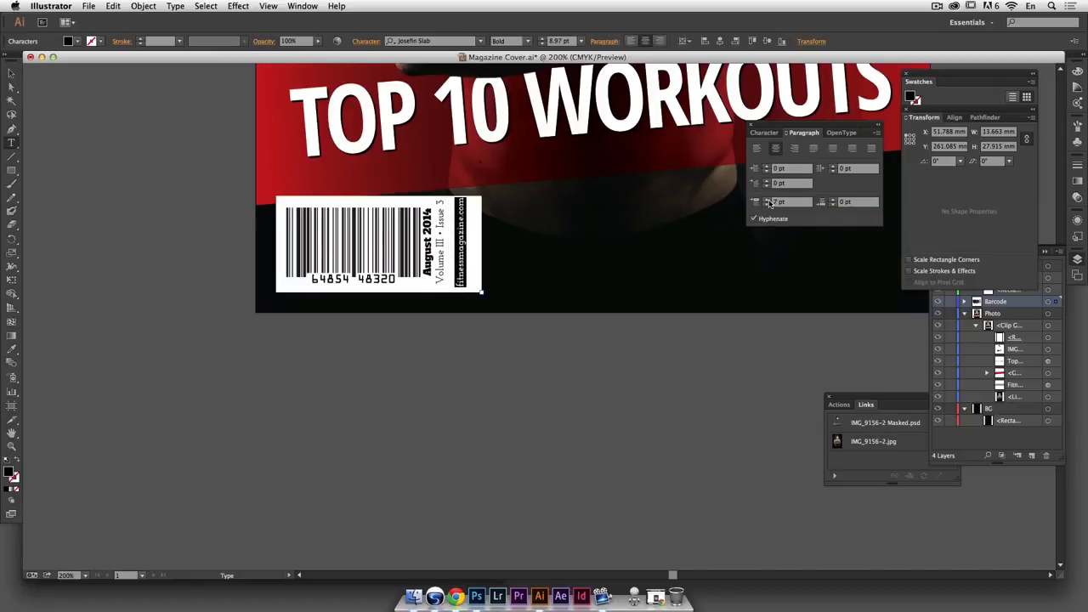
Vertically center the text with the white rectangle and move it away from the barcode, to about X 55.7 mm
click(11, 73)
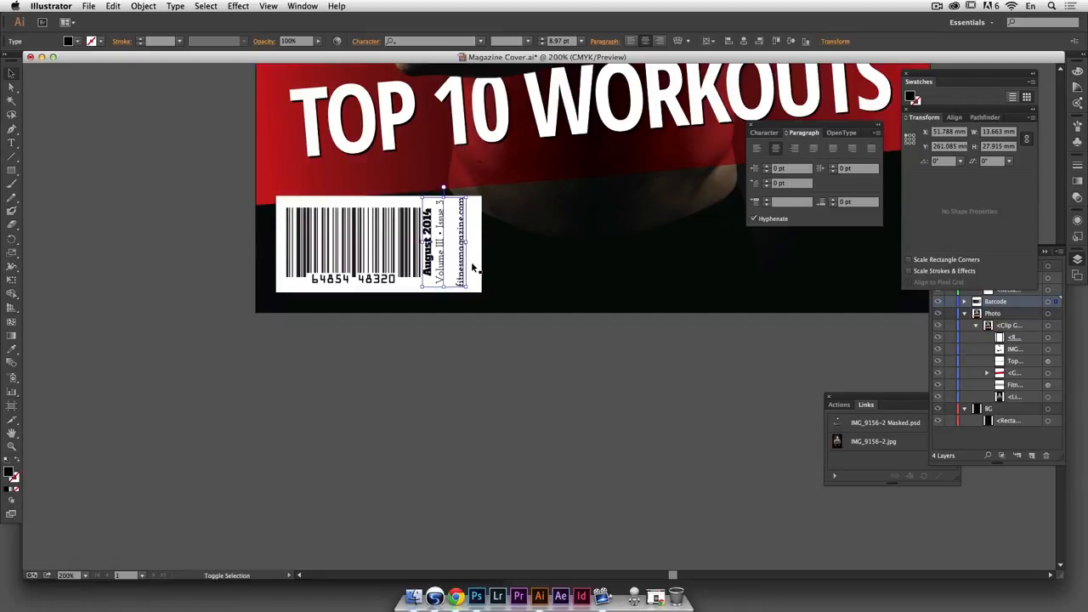
shift+click(473, 268)
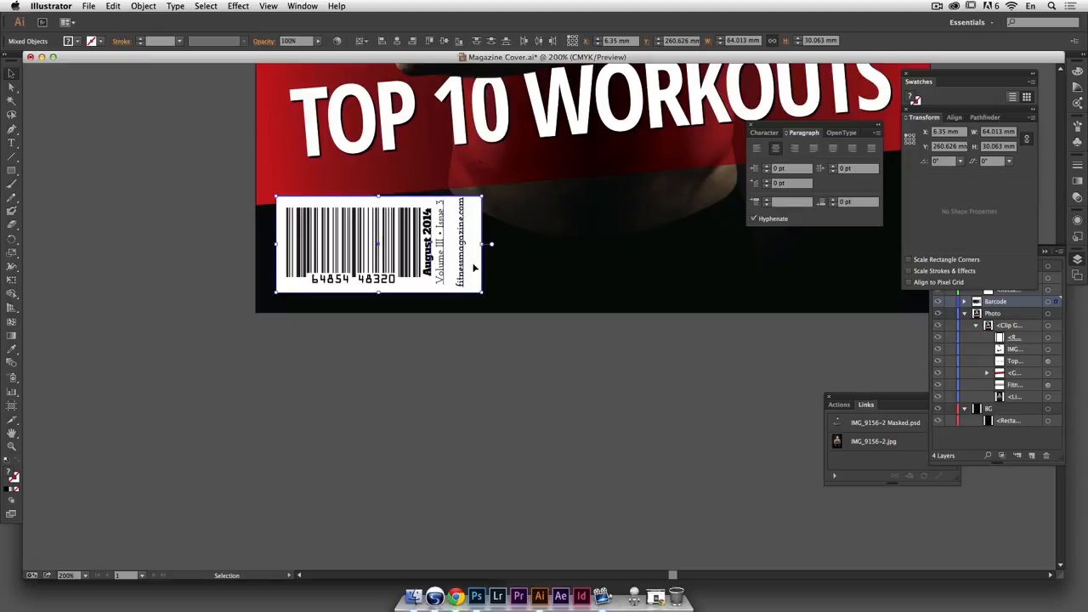
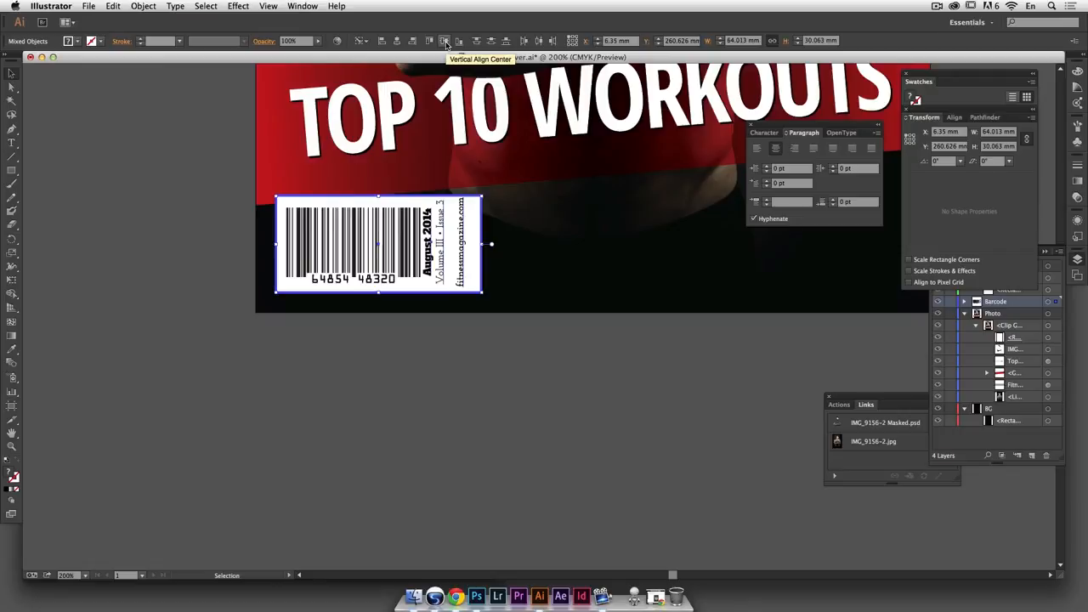
click(444, 41)
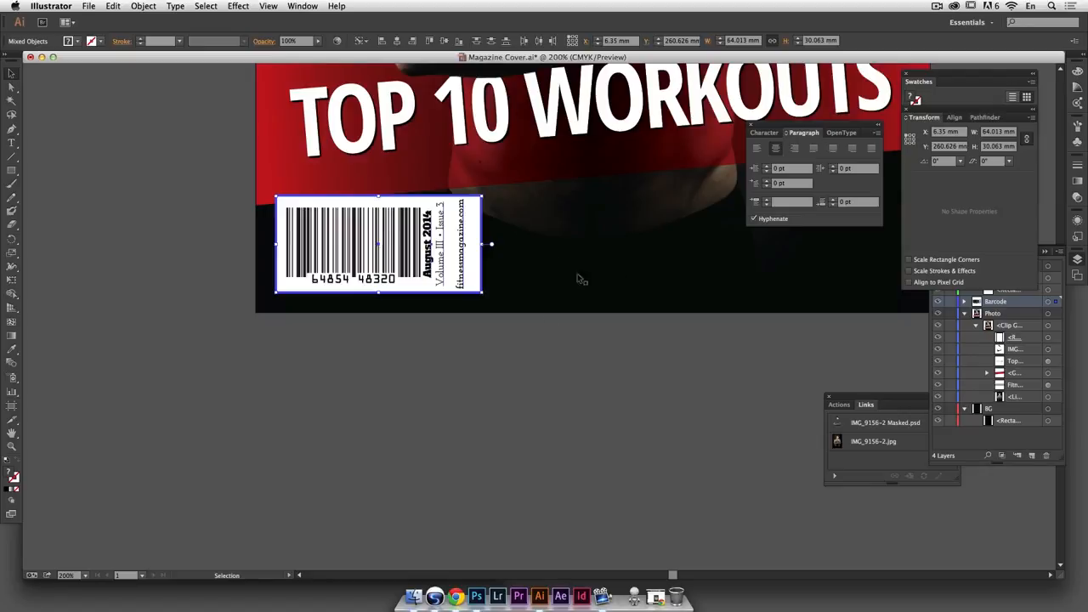
click(530, 357)
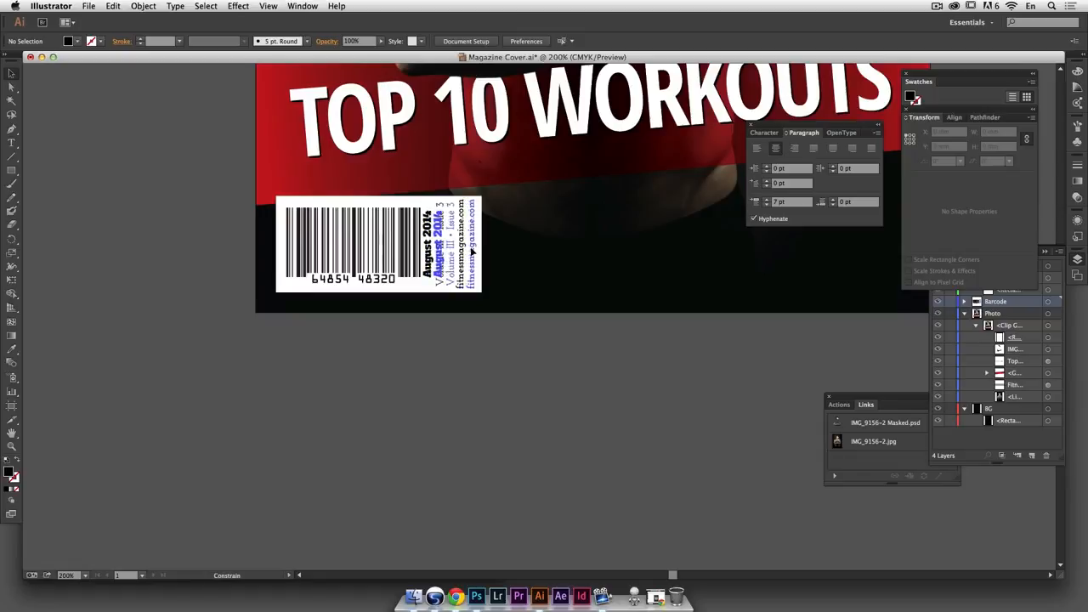
click(473, 251)
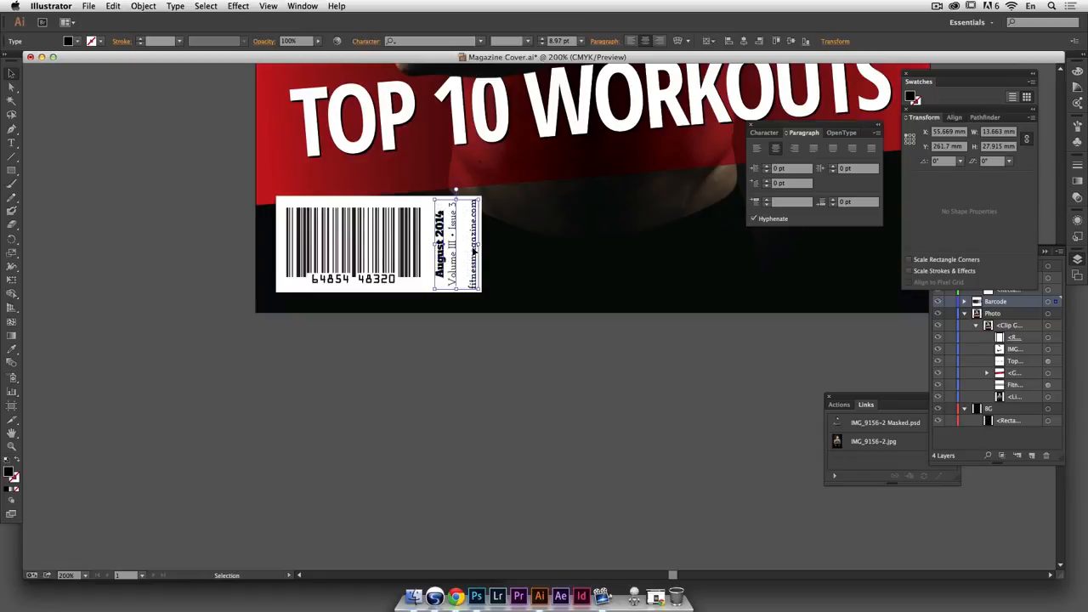
click(493, 395)
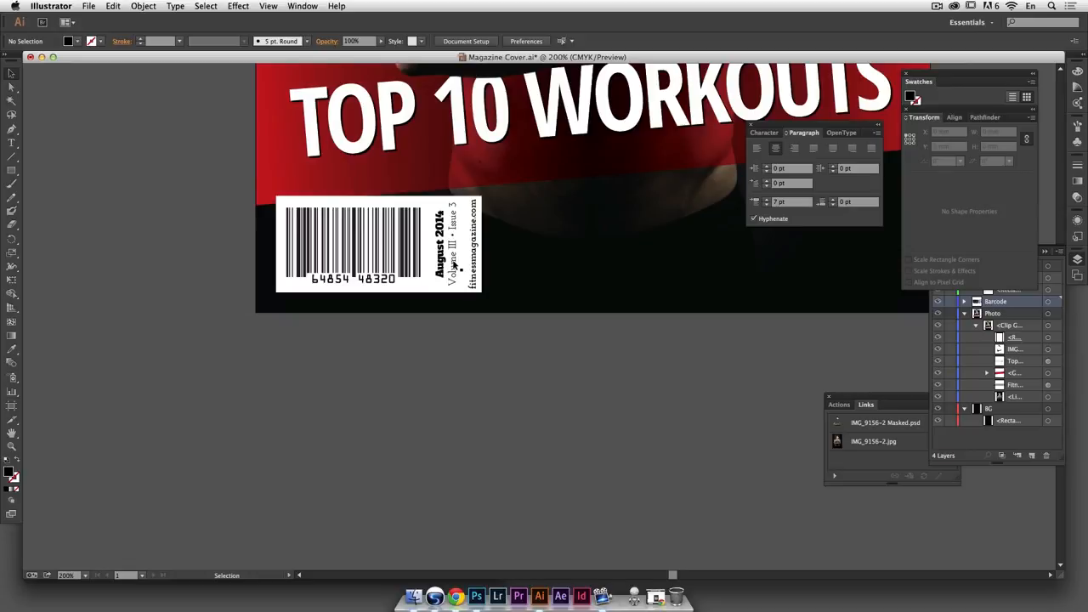
Reduce the Volume III • Issue 3 line to 8 pt
triple_click(454, 265)
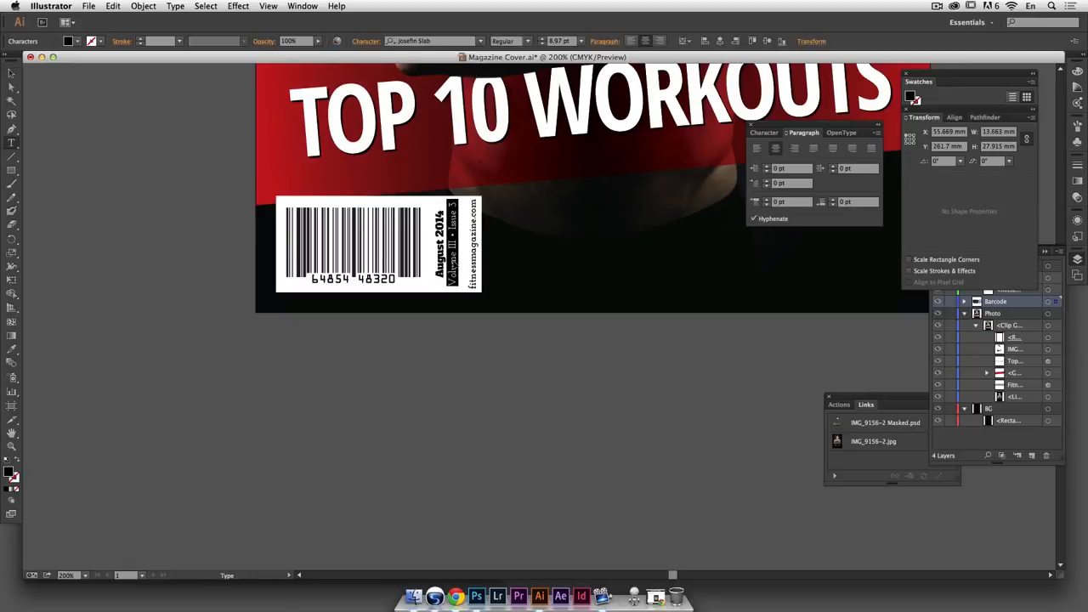
click(543, 45)
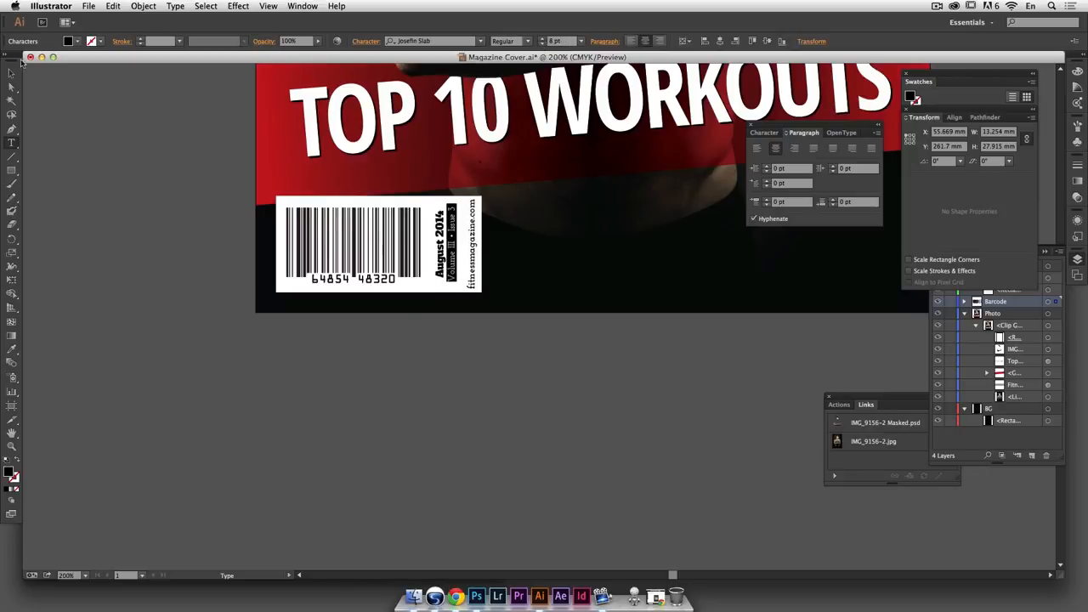
click(12, 74)
click(64, 162)
Move the issue text closer to the barcode, to about X 53.2 mm, and narrow the white rectangle slightly to fit
key(super+1)
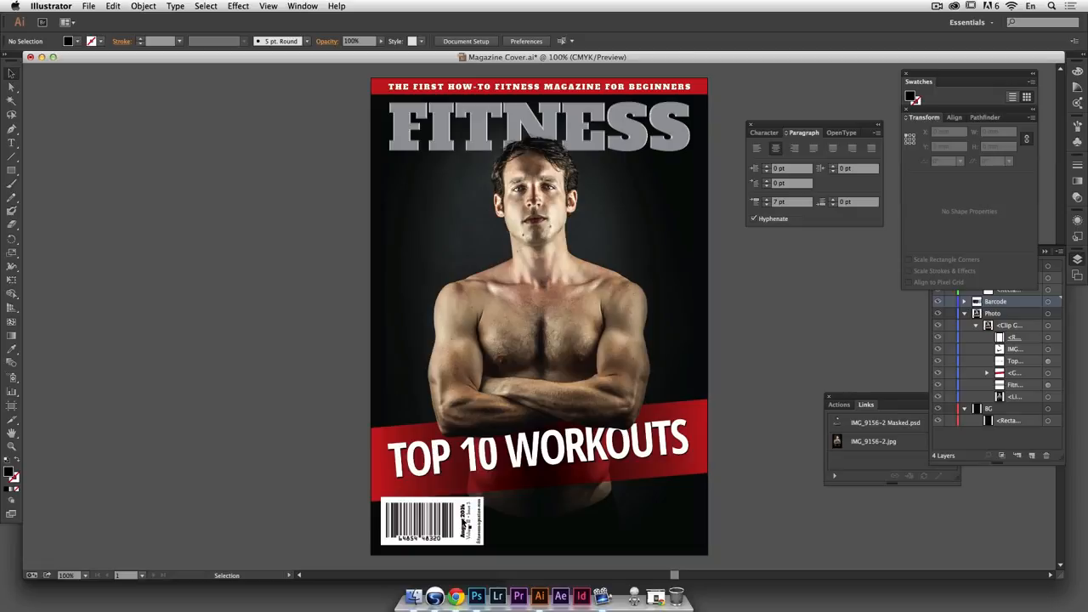
click(464, 519)
drag(466, 517, 461, 523)
click(483, 517)
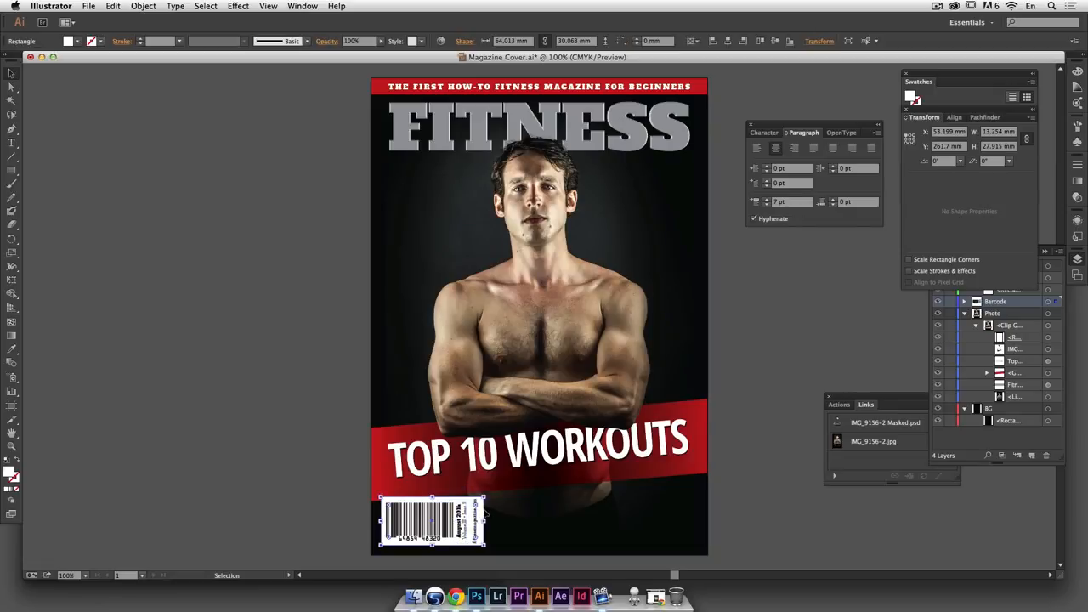
drag(481, 521, 478, 521)
click(295, 455)
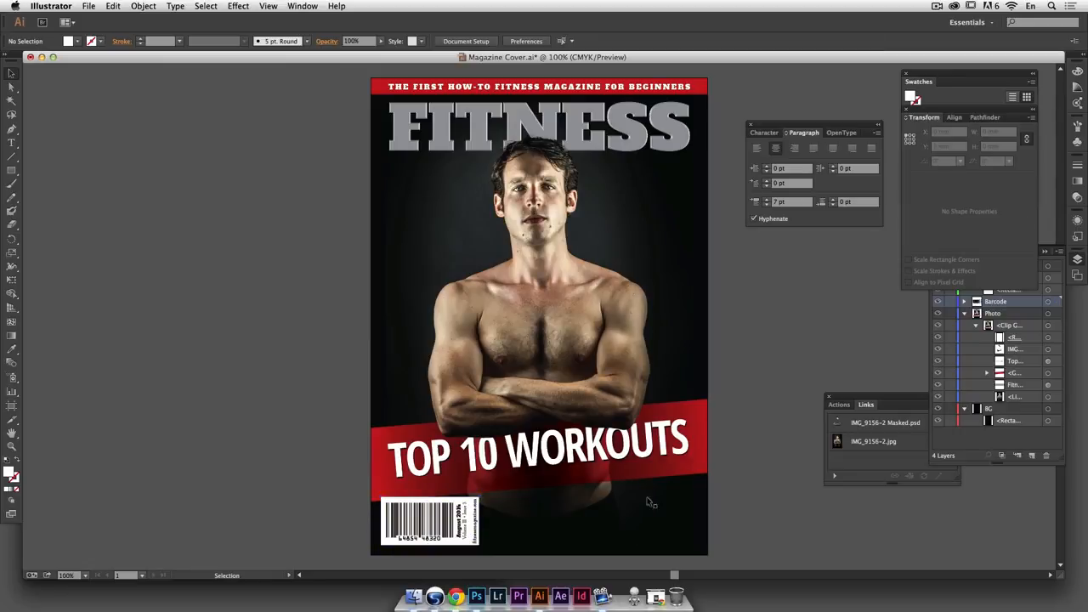
Add a text frame on the pasteboard beside the cover reading "10 workouts that will sculpt & tone your muscles in record time."
click(17, 143)
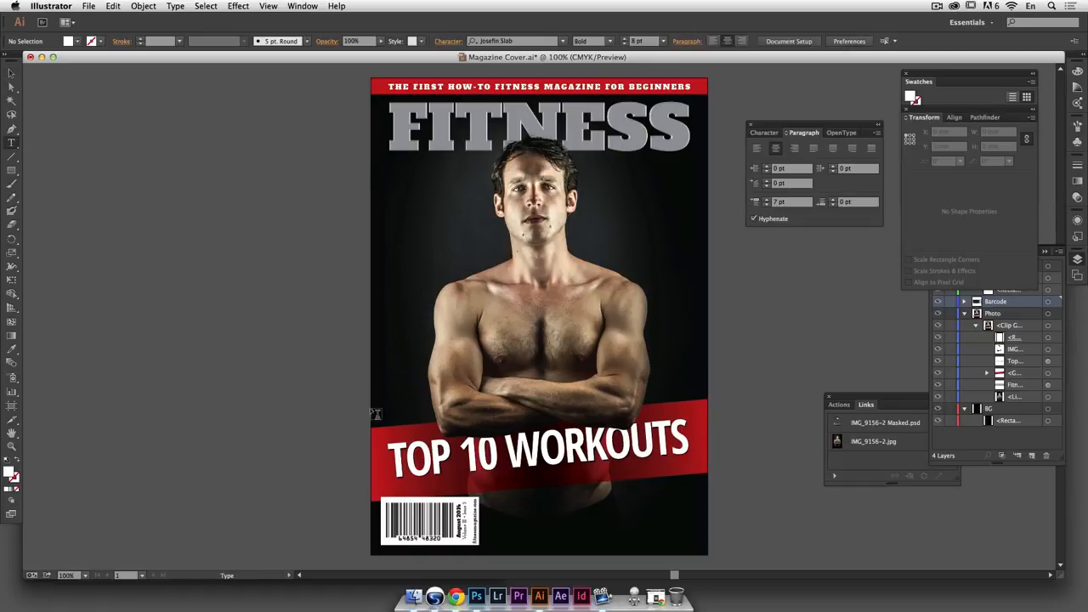
drag(231, 313, 344, 406)
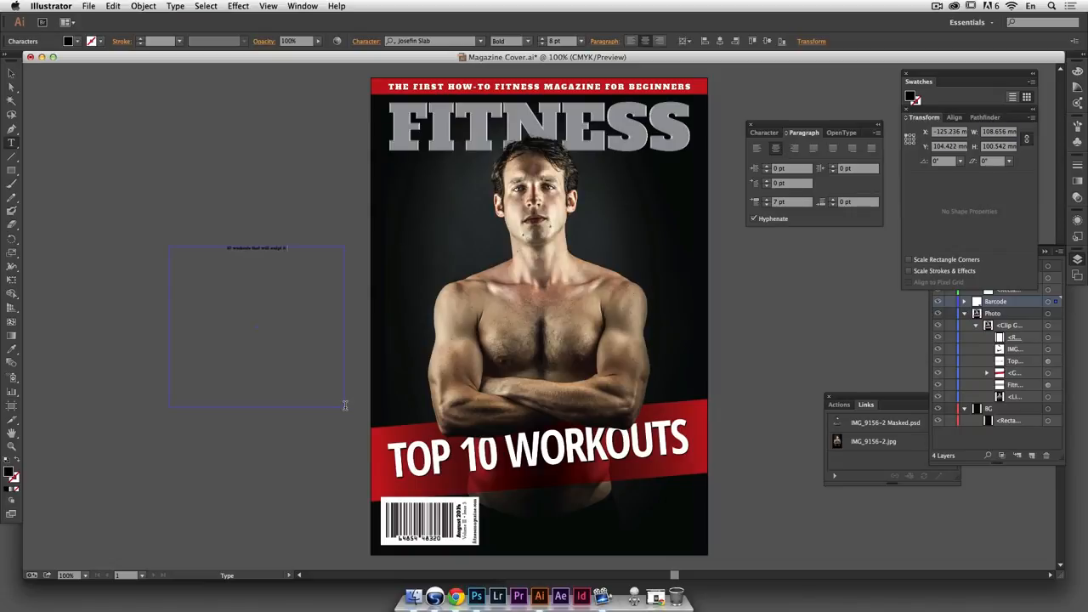
text(one your muscles in record time)
click(11, 74)
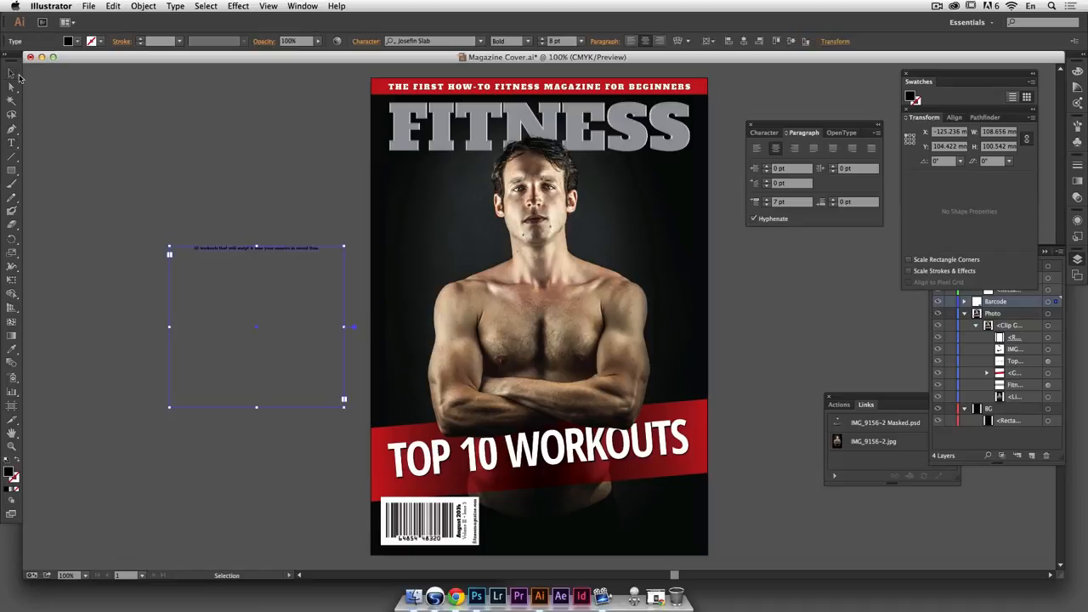
Set the new teaser text to 24 pt and resize its frame to about 100 × 90 mm
drag(344, 400, 242, 313)
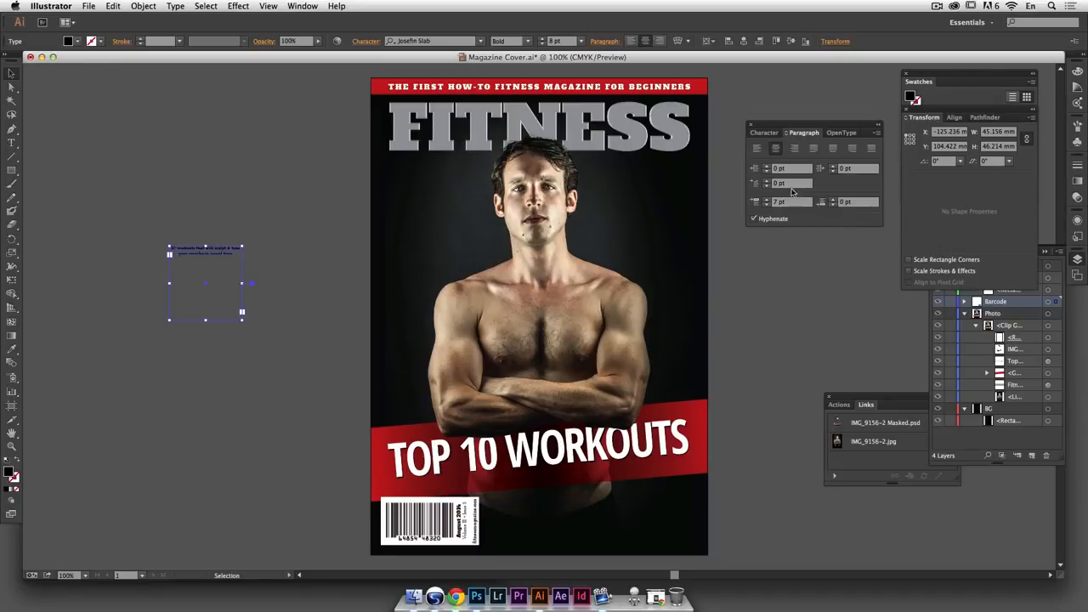
click(764, 132)
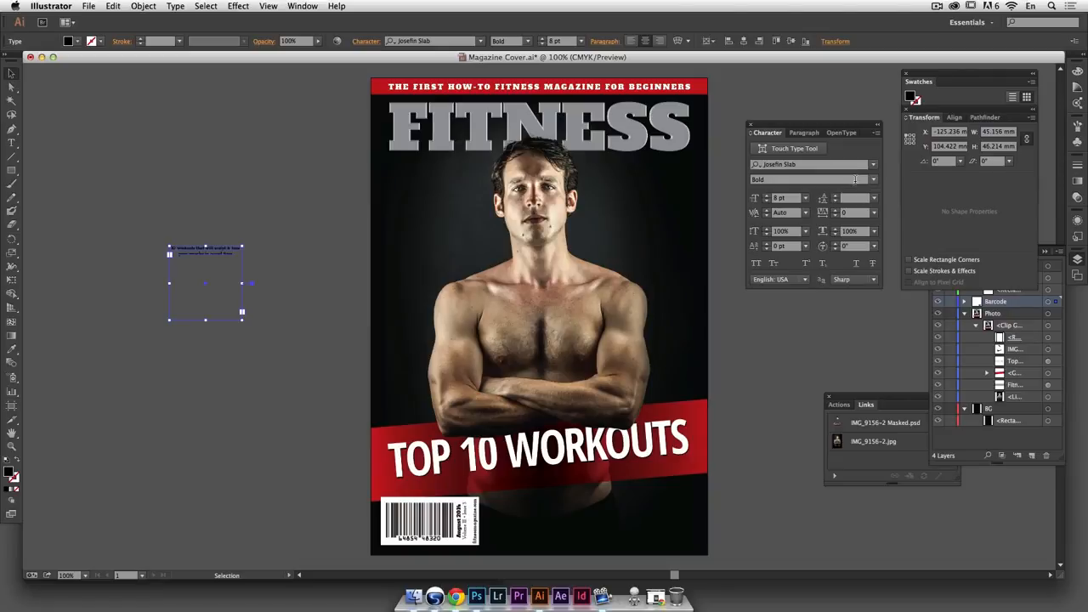
click(804, 198)
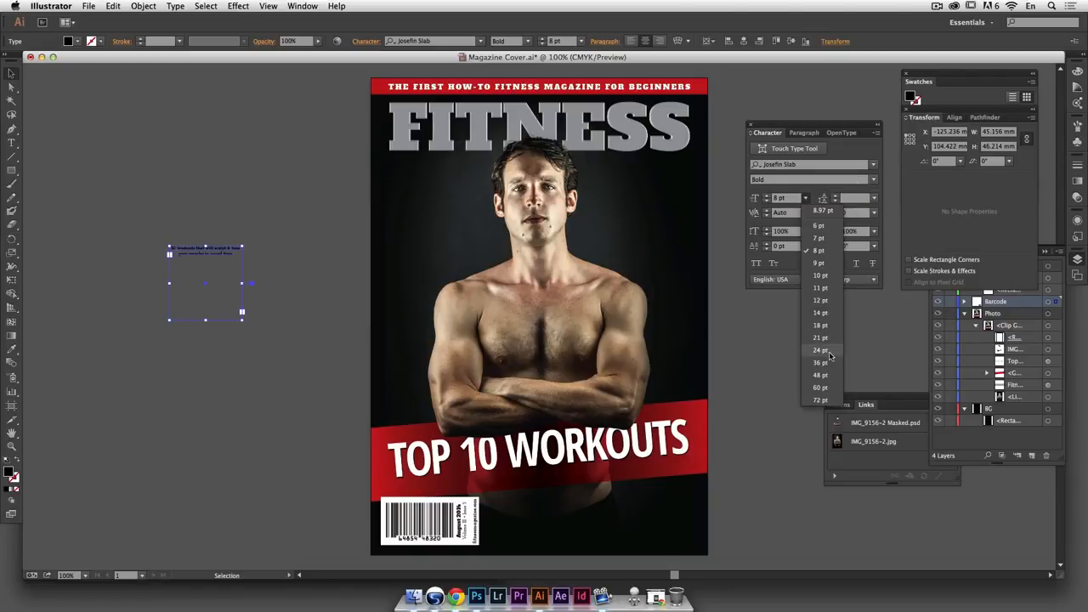
click(830, 354)
drag(244, 320, 330, 390)
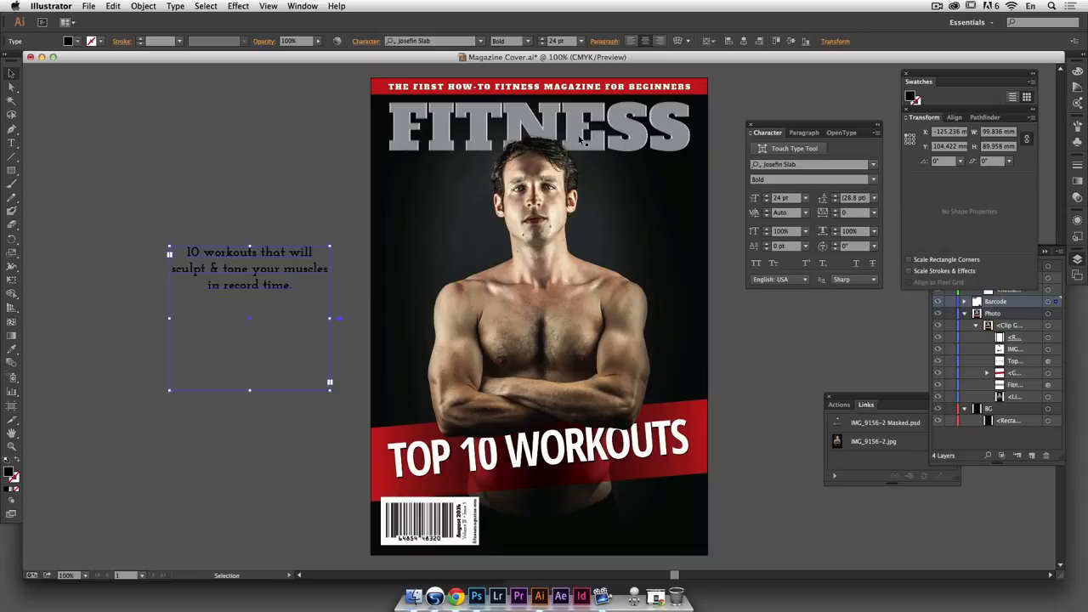
Place the teaser right-aligned below the red banner, opposite the barcode, and fill it white
click(661, 43)
drag(369, 312, 733, 556)
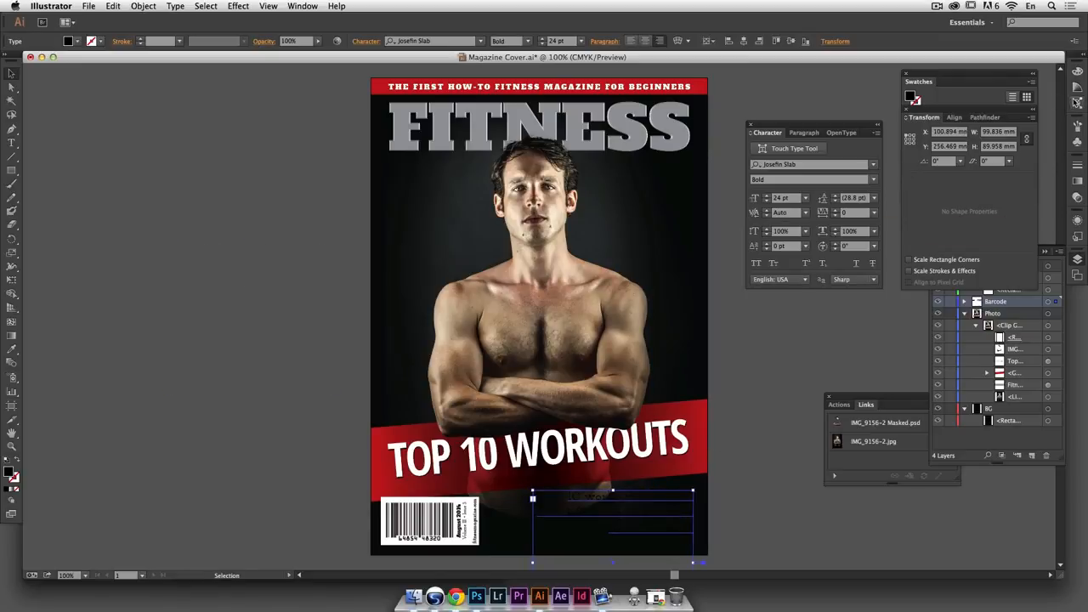
click(989, 83)
click(922, 114)
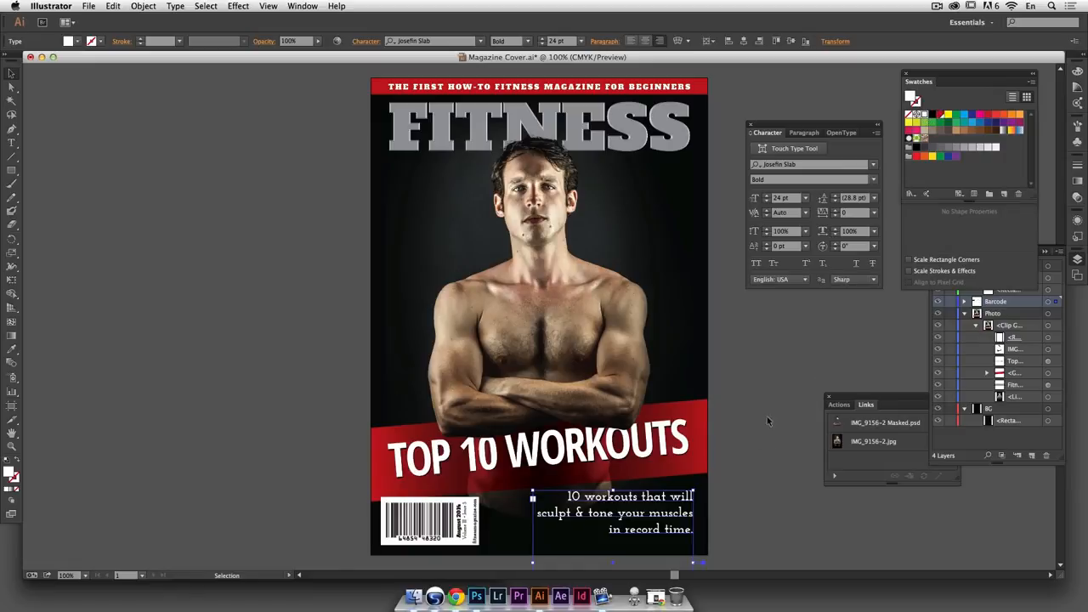
click(766, 451)
click(690, 514)
click(814, 369)
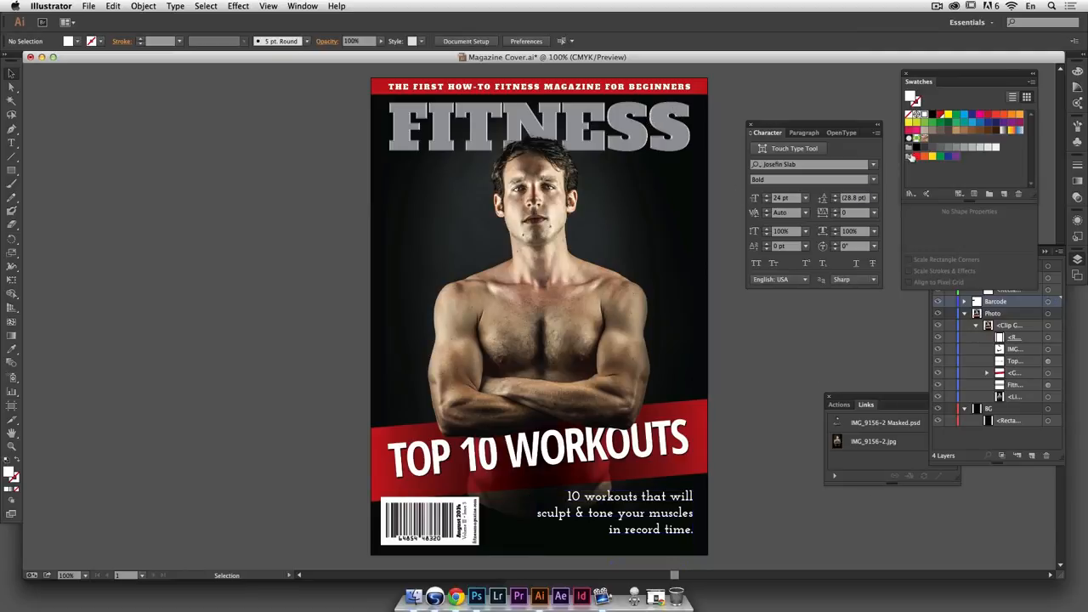
Fill the teaser with the CMYK Yellow swatch, rename that swatch "Smooth Yello" and make it global
click(666, 503)
click(948, 116)
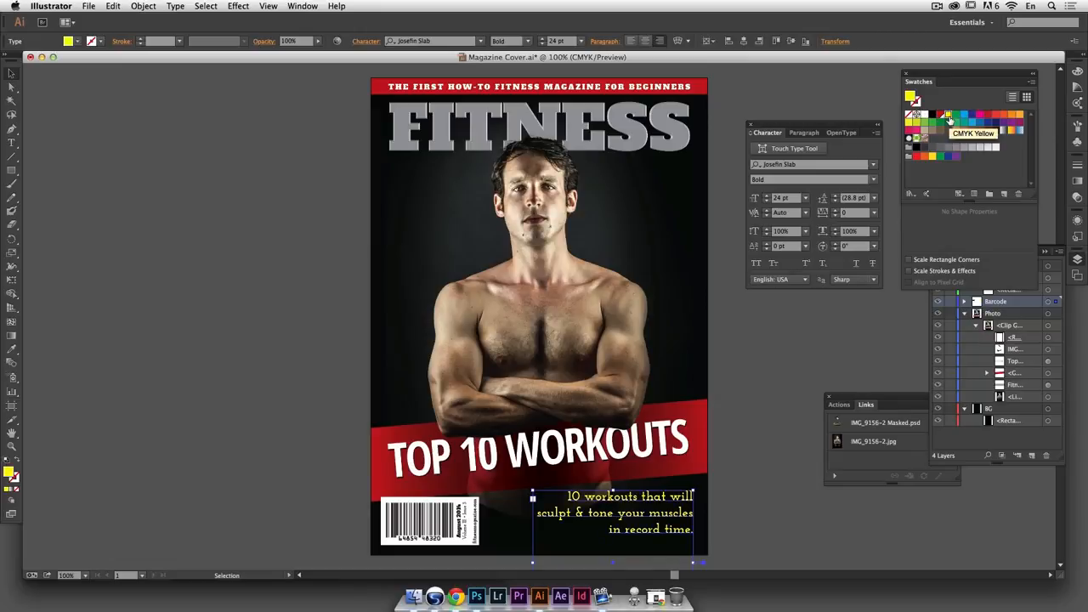
double_click(948, 116)
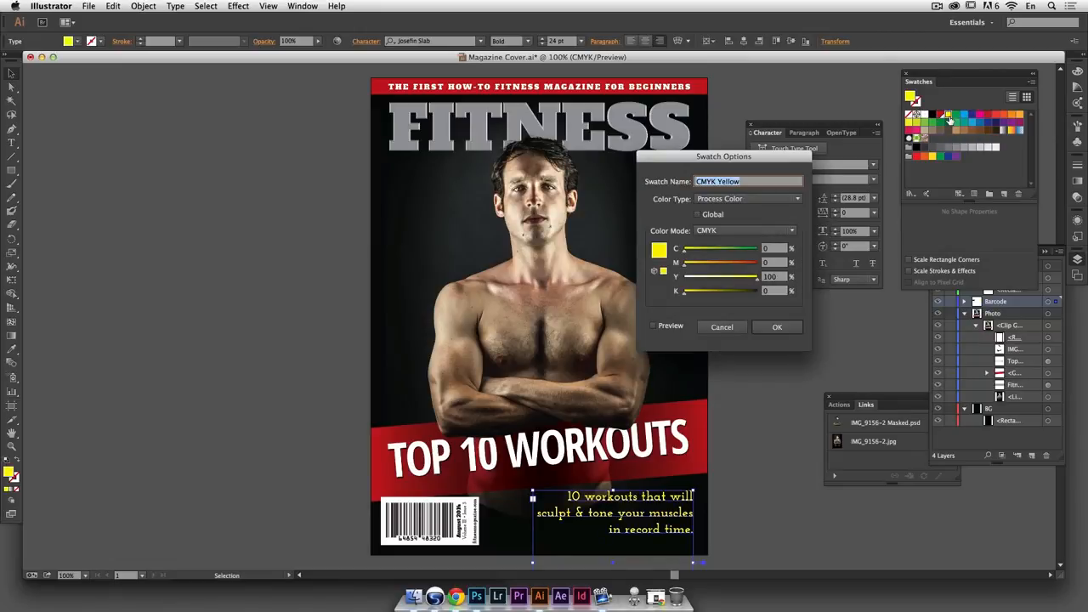
text(Smooth)
key(Tab)
key(Tab)
key(space)
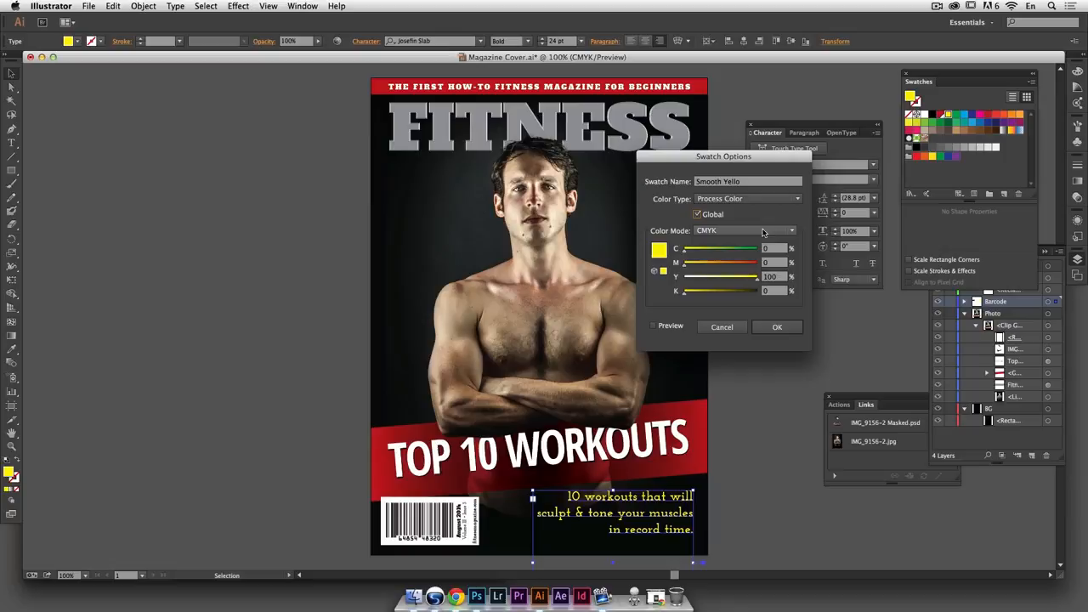
Set the yellow swatch's magenta to 20% and apply the swatch changes
click(776, 265)
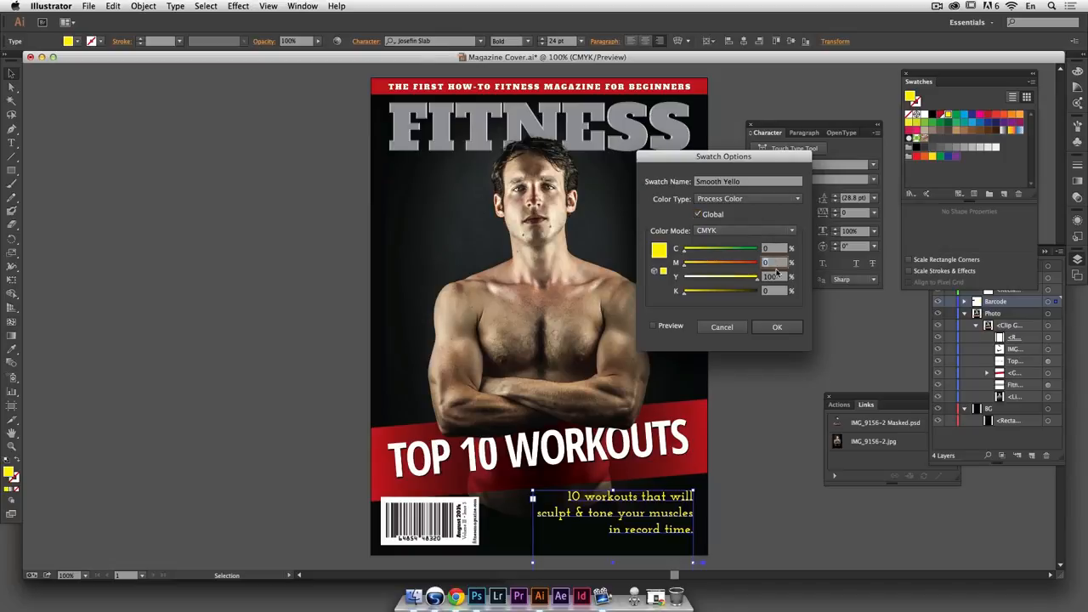
text(20)
key(Tab)
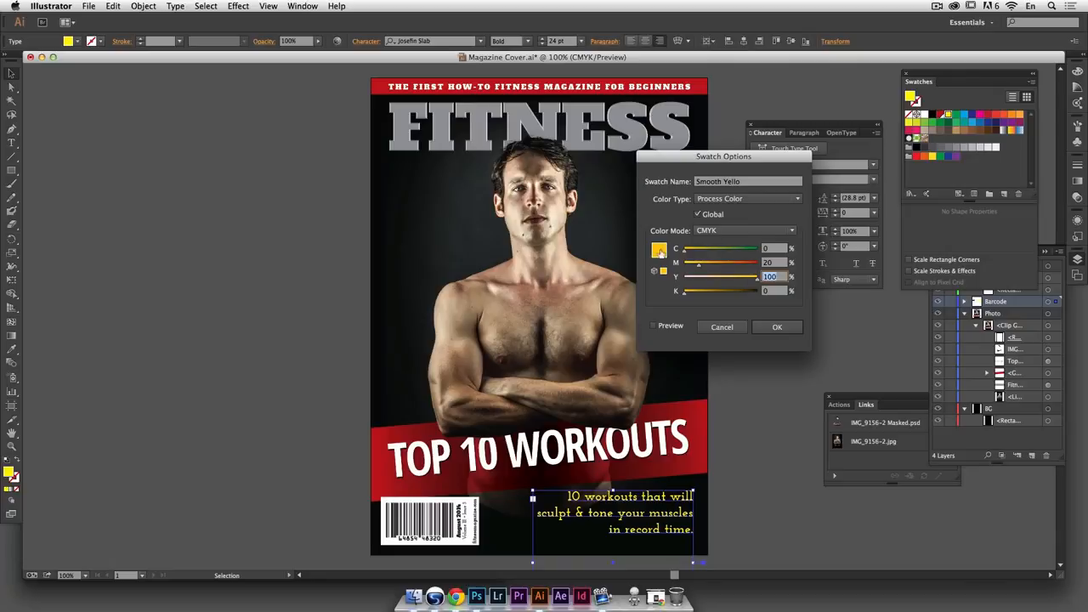
click(774, 327)
click(764, 396)
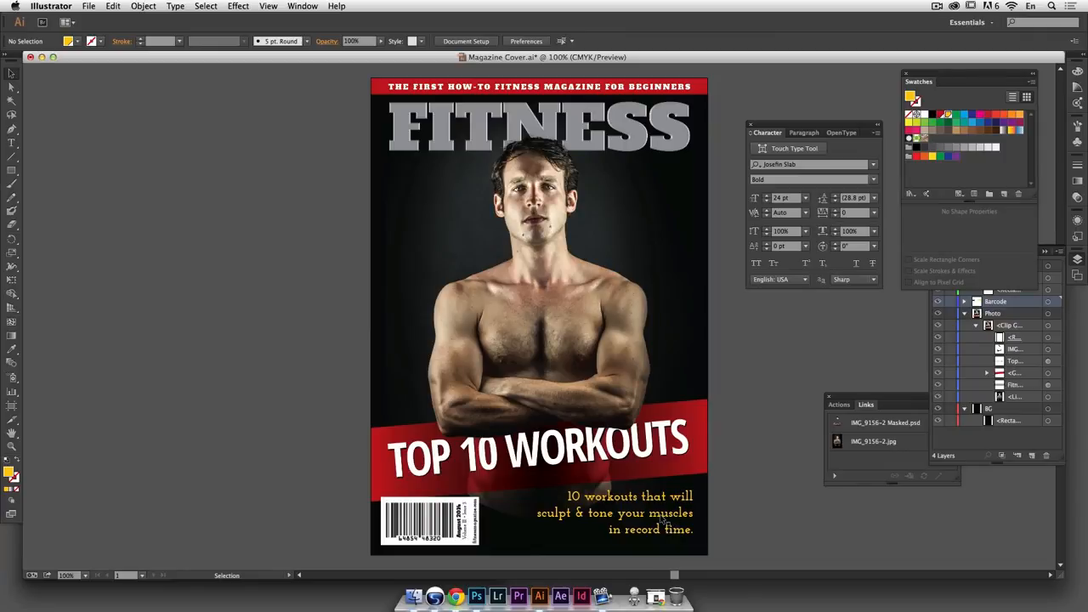
Raise the magenta of the Smooth Yello swatch further for a more orange tone
double_click(950, 115)
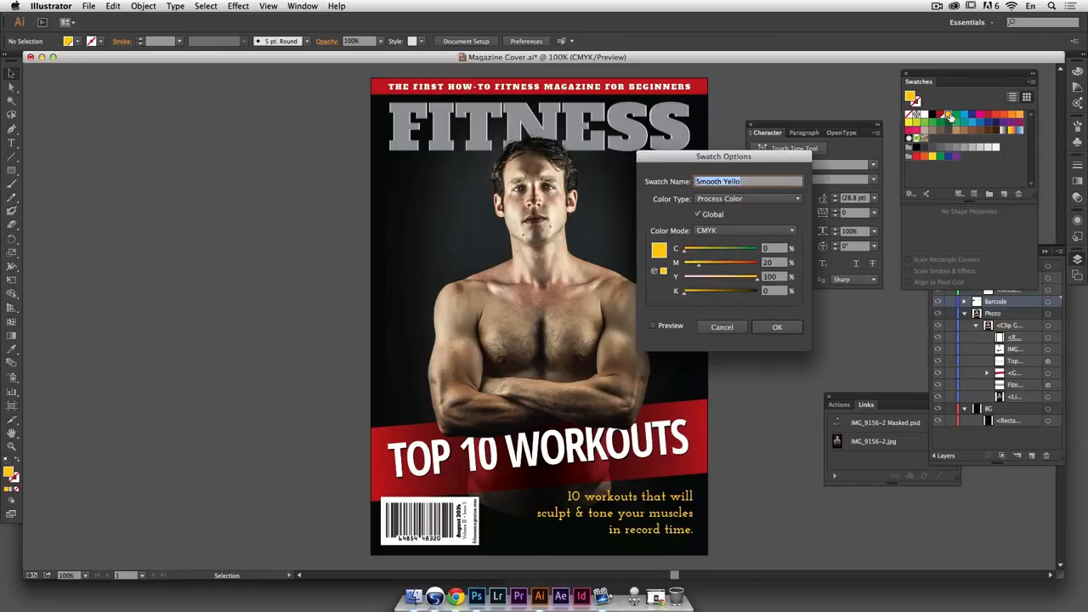
key(Tab)
key(Tab)
key(Tab)
key(Tab)
key(Tab)
text(3)
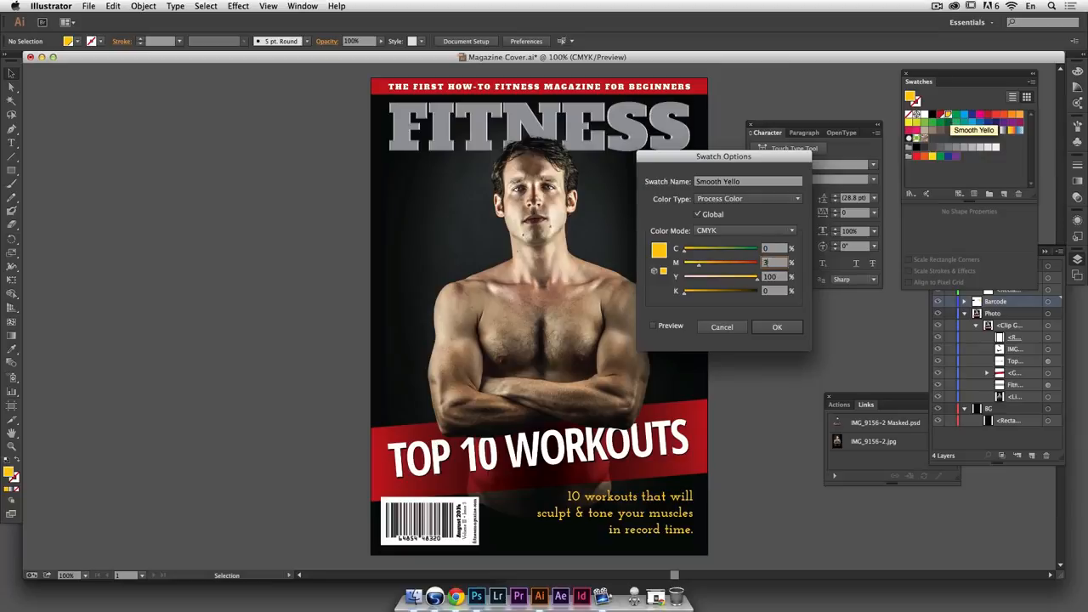
key(Return)
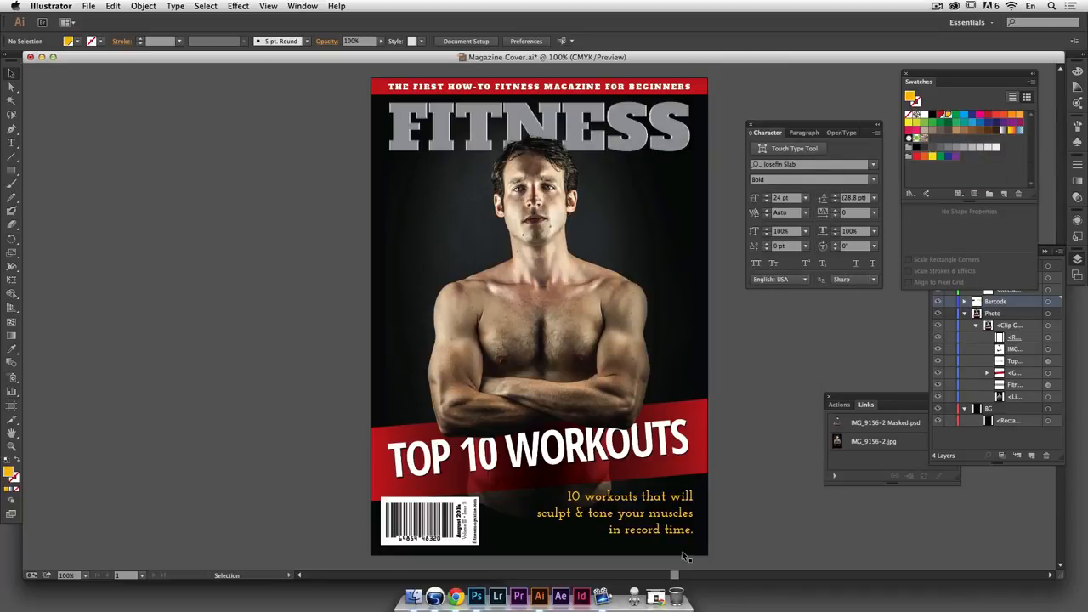
Reduce the teaser text to 22 pt and narrow its frame so the text wraps onto four lines
click(676, 517)
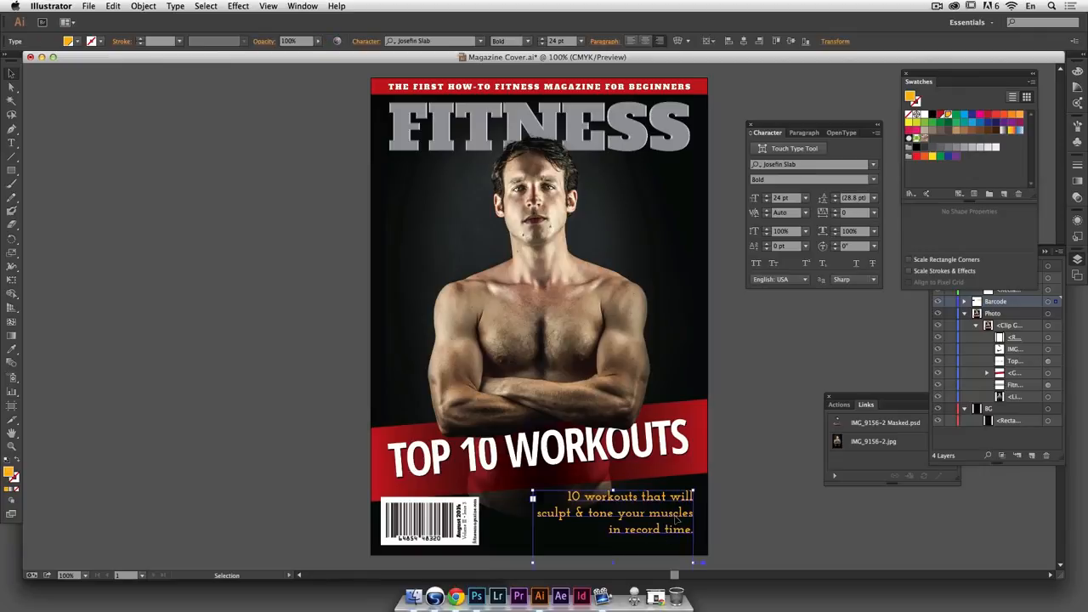
click(767, 202)
click(767, 202)
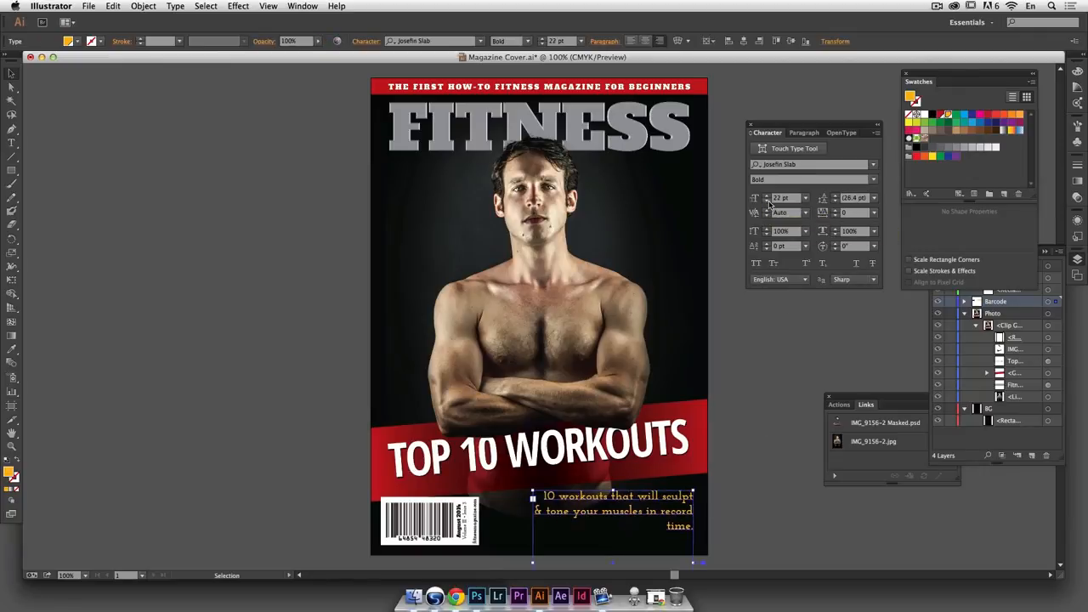
drag(534, 563, 579, 564)
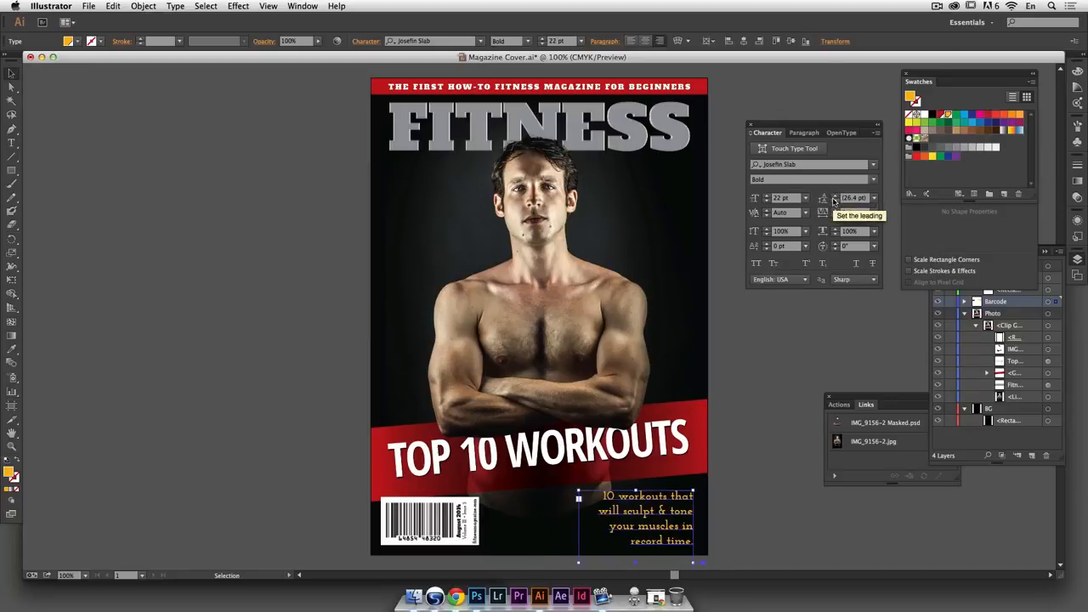
Tighten the teaser's leading to 21 pt
click(834, 202)
click(834, 201)
click(834, 201)
click(835, 202)
click(834, 201)
click(834, 202)
click(748, 476)
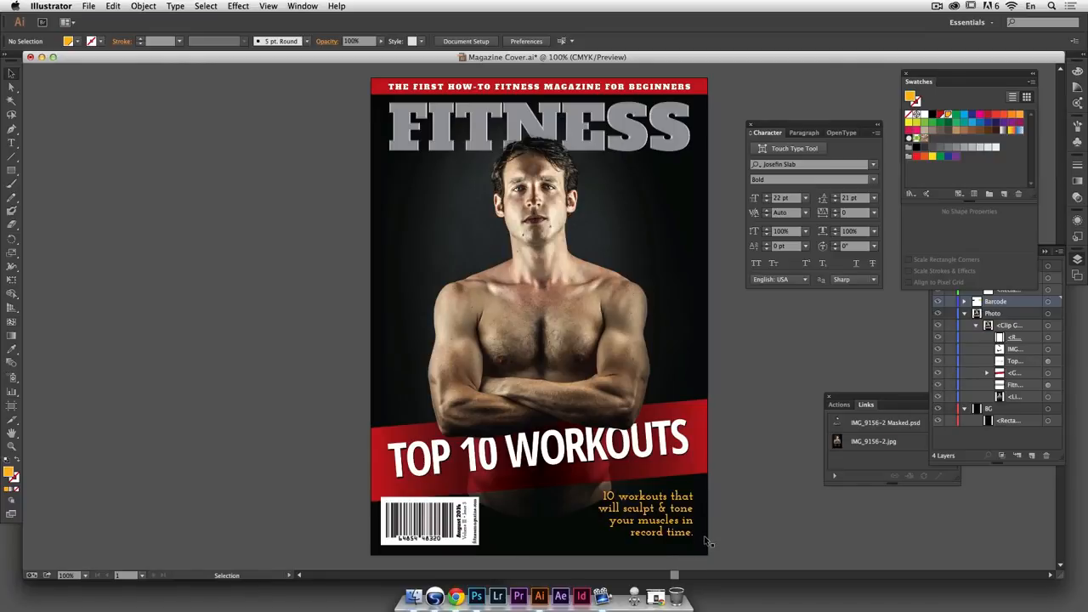
Nudge the teaser slightly inward from the cover's edge and fine-tune its vertical position below the banner
click(689, 514)
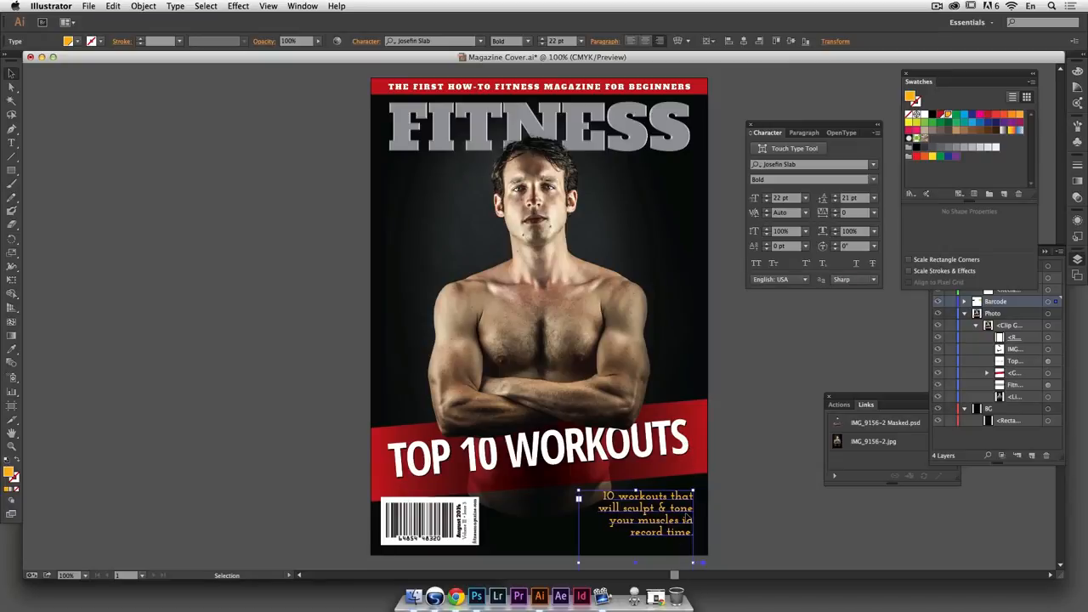
mouse_move(685, 510)
mouse_down()
mouse_move(679, 455)
mouse_move(670, 518)
mouse_up()
click(774, 525)
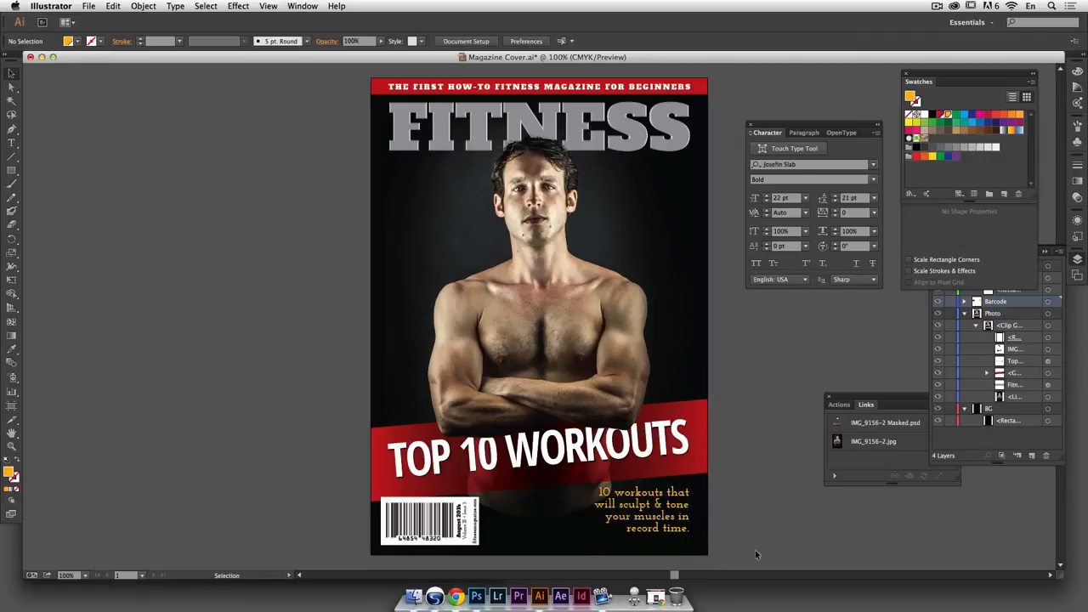
drag(678, 529, 679, 530)
scroll(735, 503, down, 1)
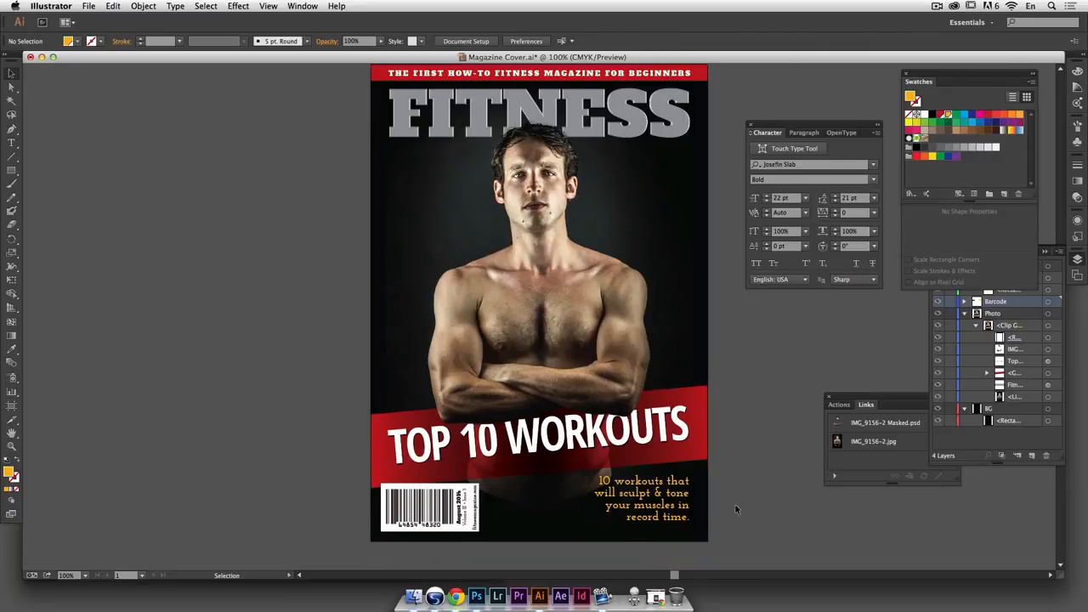
scroll(685, 510, down, 1)
scroll(685, 510, down, 3)
drag(633, 532, 643, 439)
click(754, 470)
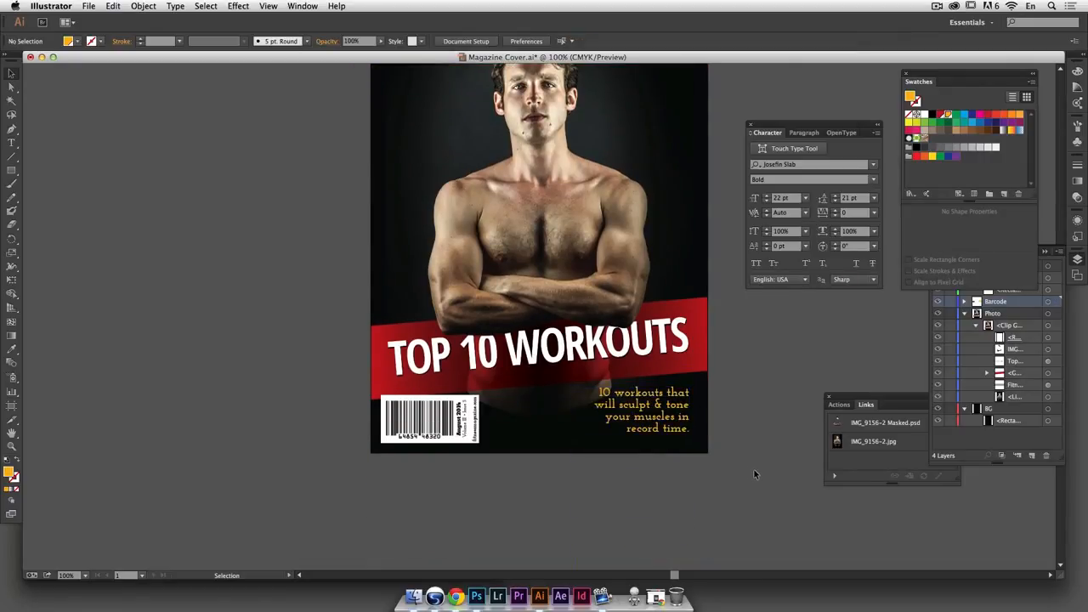
Add a text block beside the cover with the heading "10-Minute Abs" and the line "Daily reps that guarantee rock-hard abs in only 6 weeks."
scroll(754, 469, up, 4)
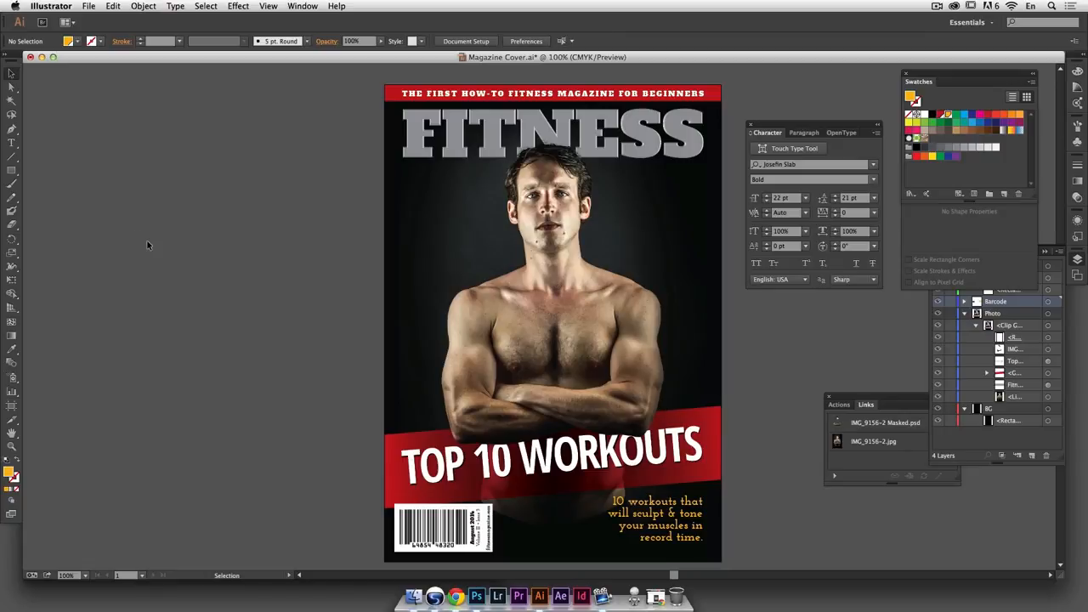
click(11, 143)
drag(140, 136, 304, 275)
text(10-Minute Abs)
key(Return)
text(Daily reps that guarantee rock-hard abs in only 6 weeks.)
key(Return)
Finish that block with "PG 13" and add blocks for "Safe Cardio Workouts", PG 21, and "Best Diet for the Summer", PG 27, with short descriptions
text(PG 13Safe Cardio Workouts)
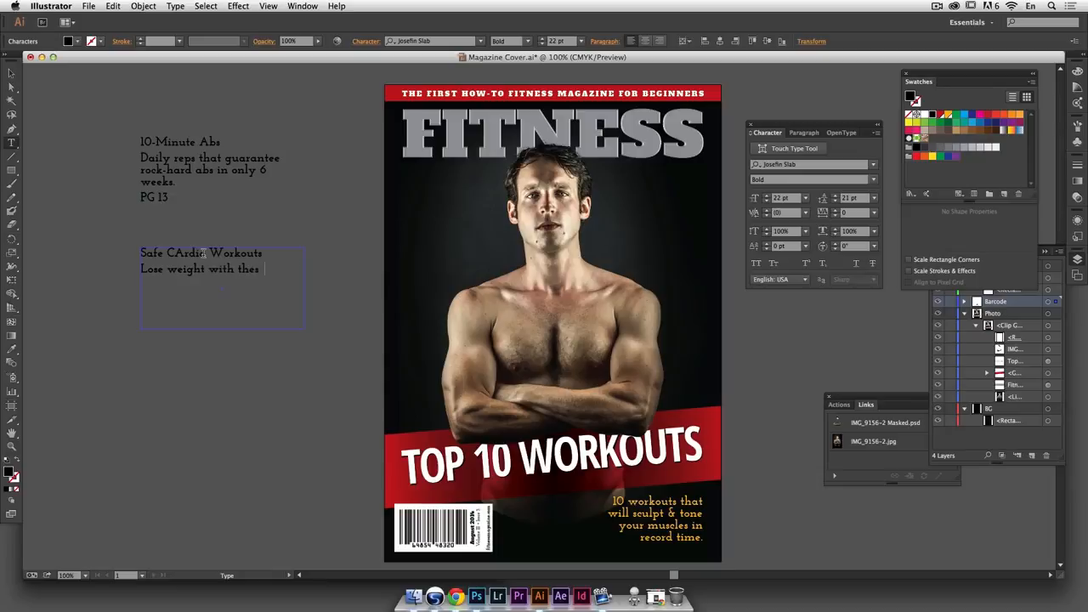
text( for the Summer)
key(Return)
text(These successful diets are tasty and you'll be in shape for the beach. PG 27)
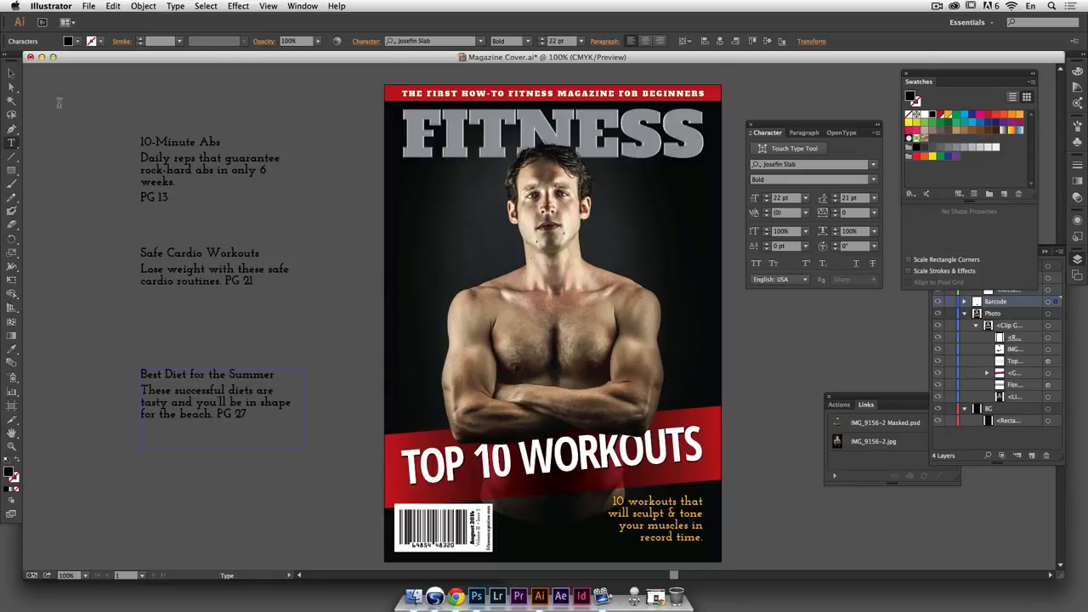
click(10, 75)
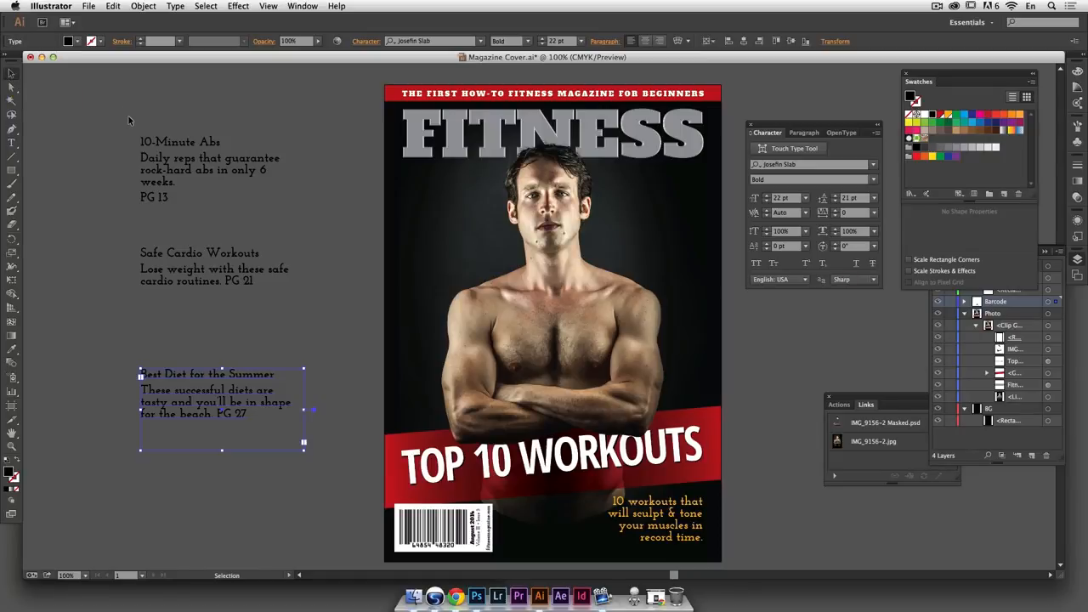
Set the "10-Minute Abs" heading in the Alfa Slab One font
click(164, 145)
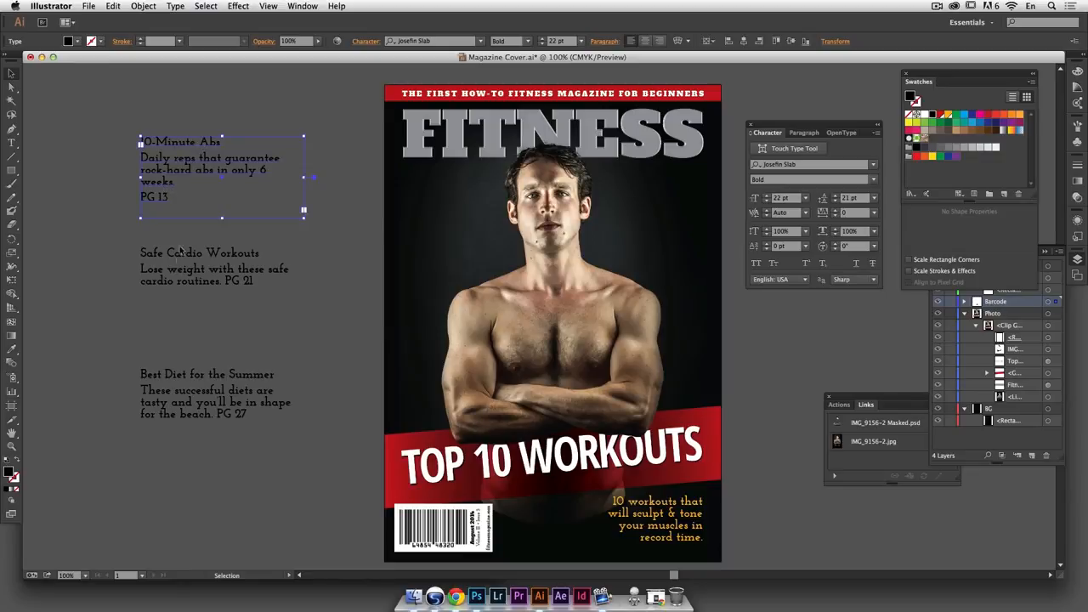
double_click(180, 147)
triple_click(181, 146)
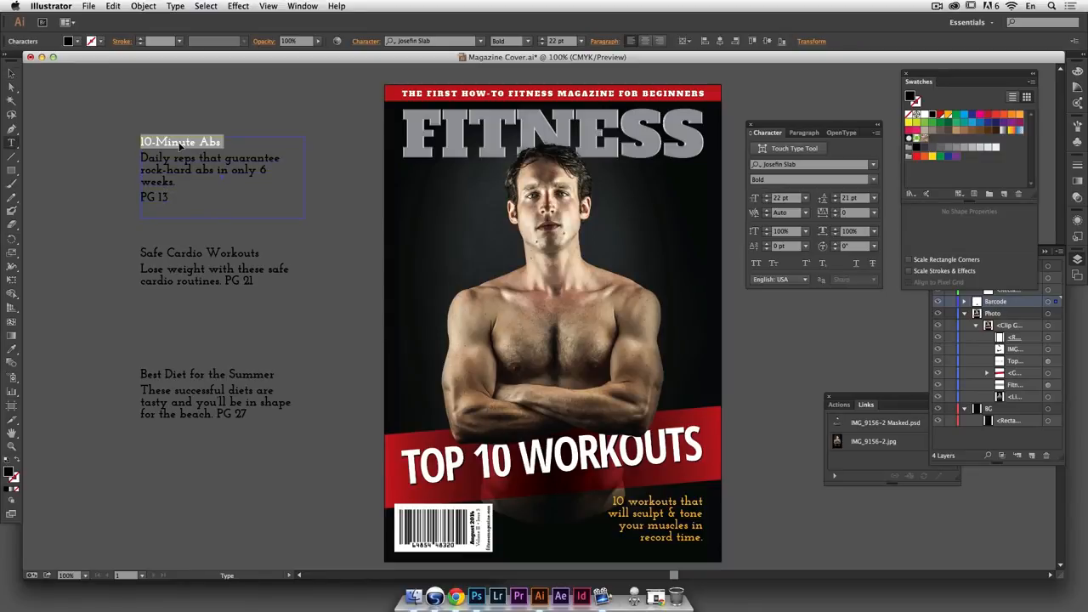
click(482, 42)
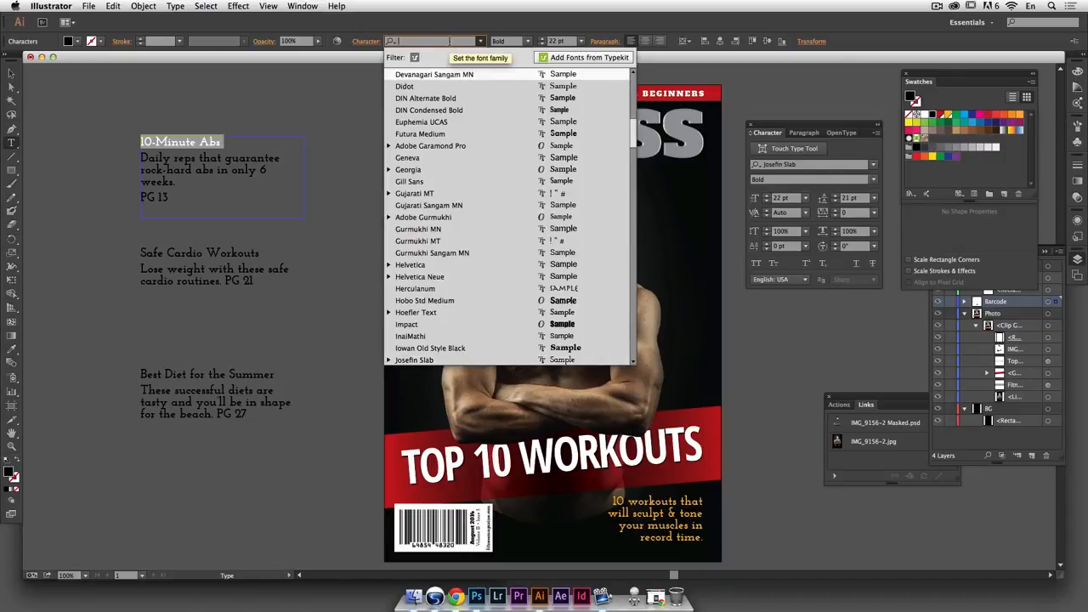
text(al)
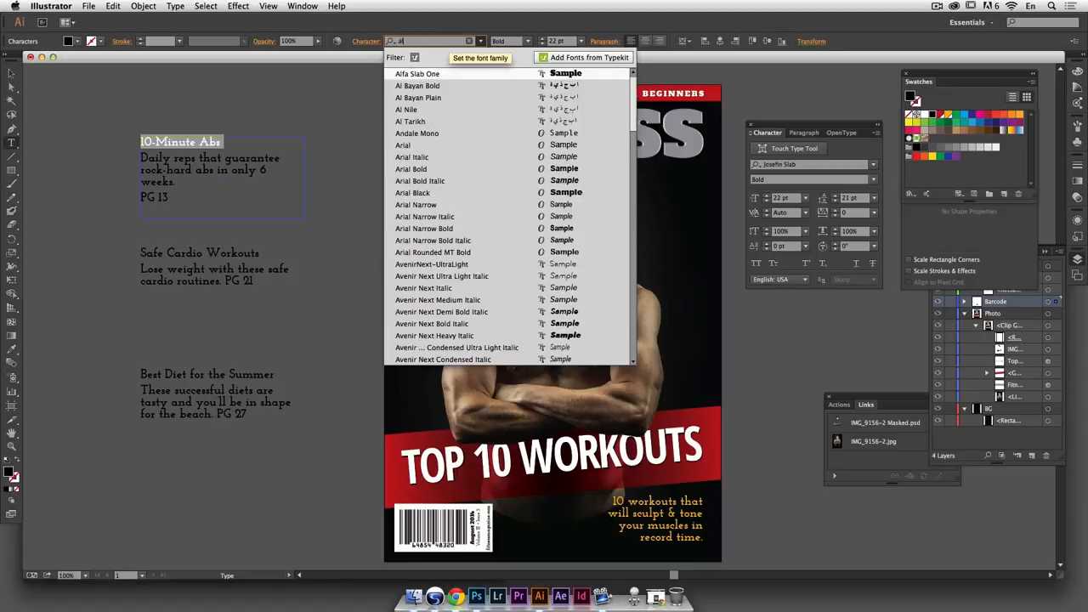
click(449, 74)
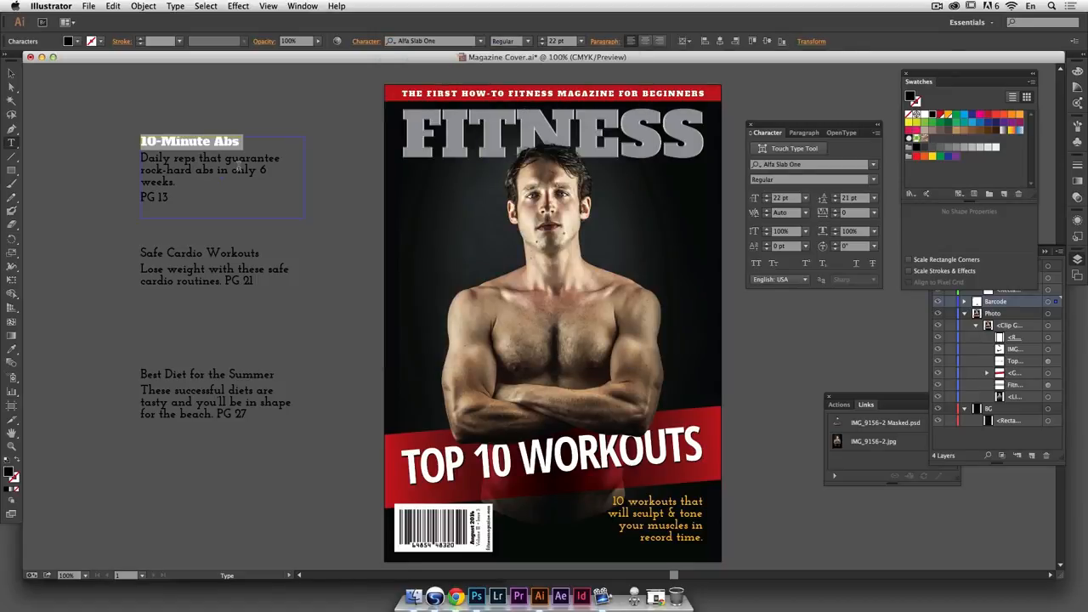
triple_click(239, 169)
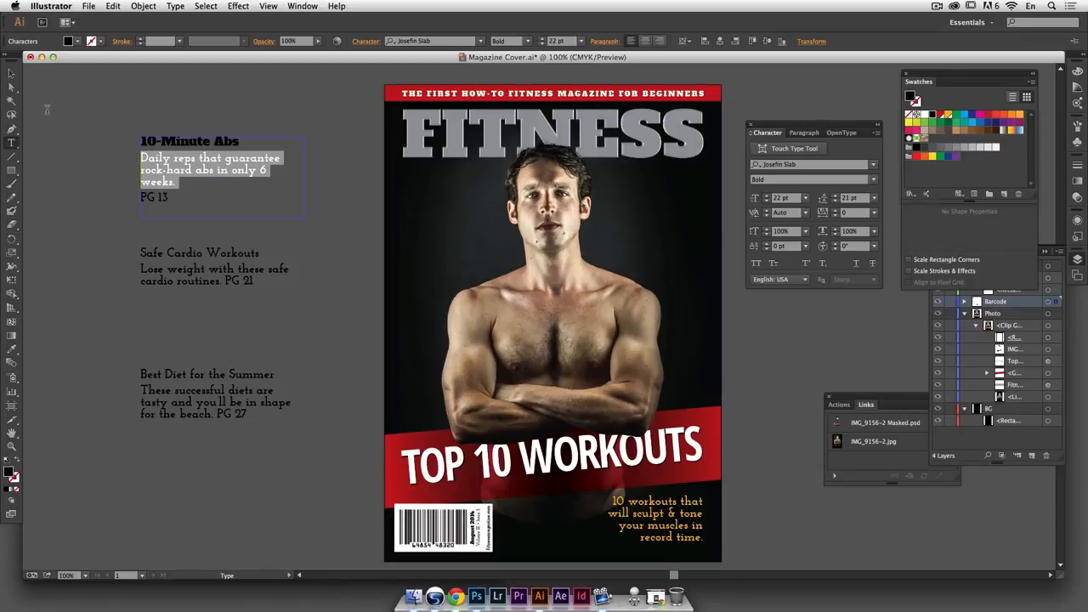
Move the "10-Minute Abs" block onto the cover below the start of the FITNESS title and fill its text with white
click(11, 73)
drag(181, 146, 445, 185)
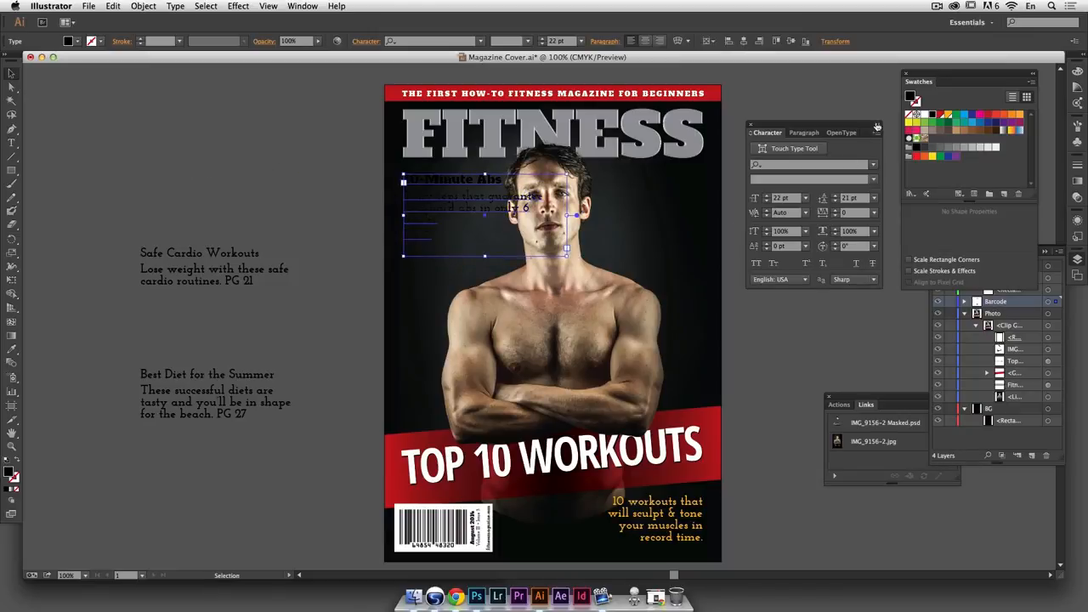
click(924, 114)
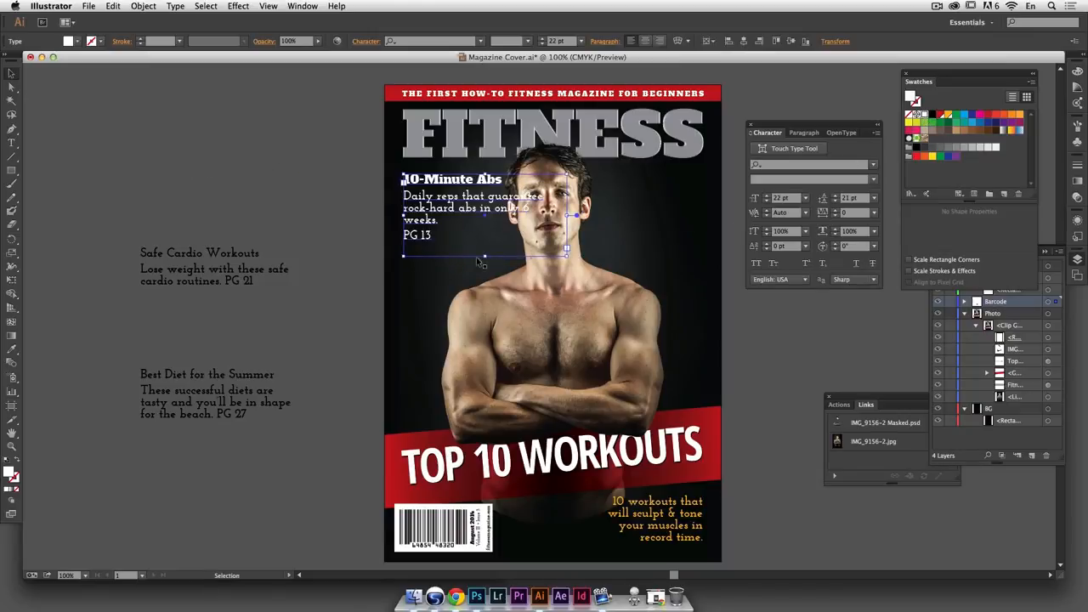
Set the "10-Minute Abs" heading's size to 20 pt and its description and page line to 14 pt
triple_click(454, 180)
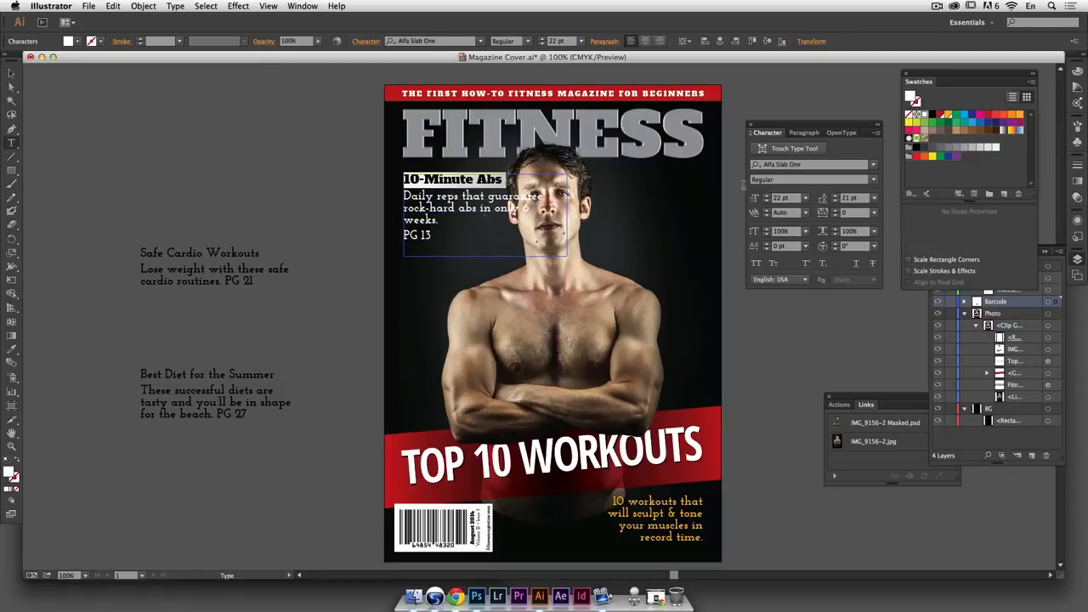
click(767, 201)
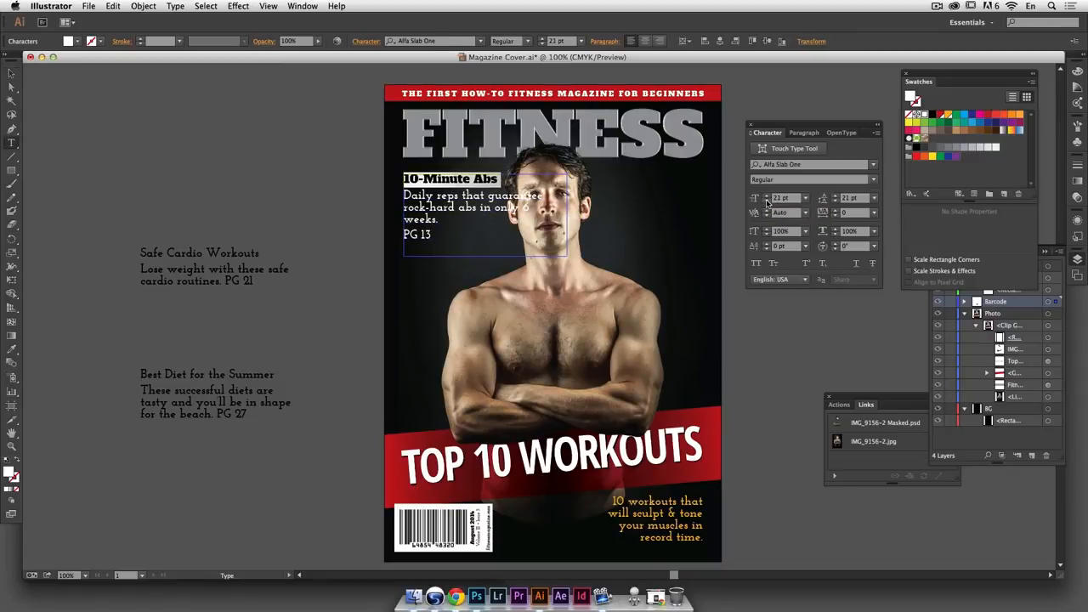
click(767, 202)
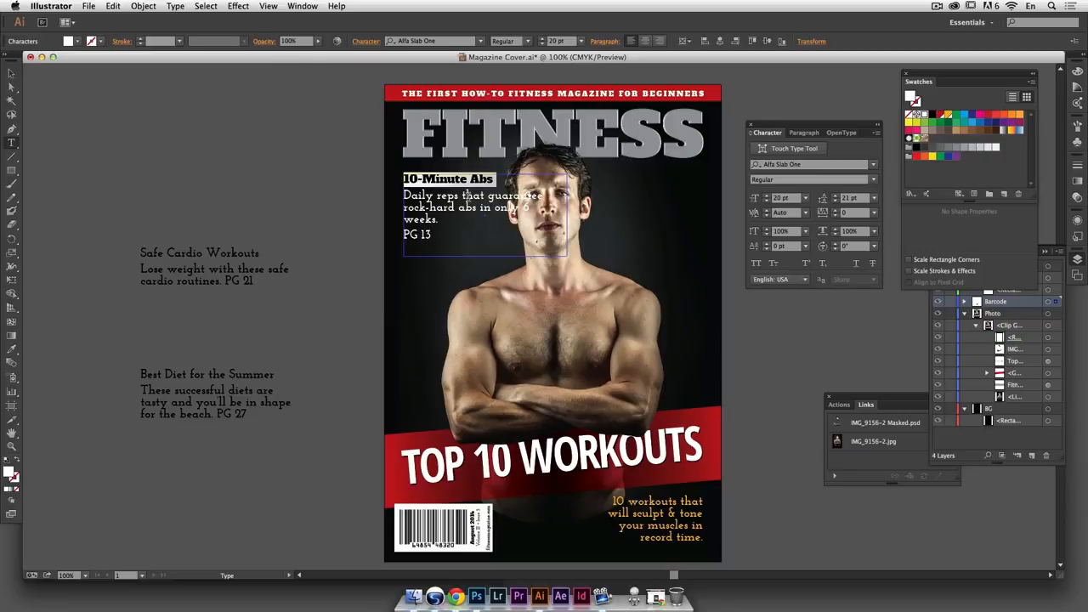
triple_click(468, 197)
drag(468, 197, 457, 245)
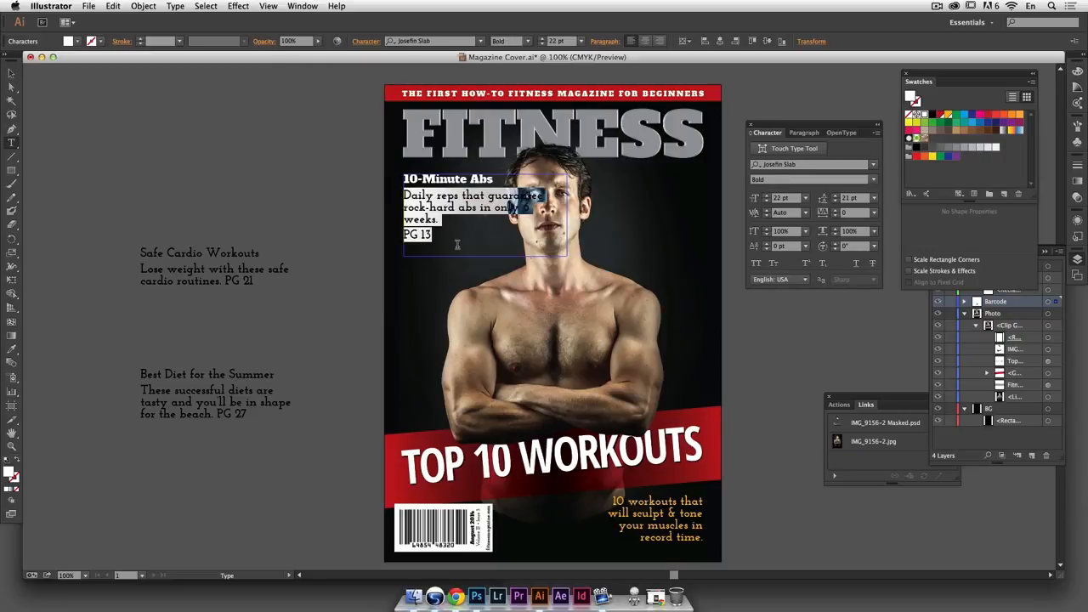
click(806, 198)
click(822, 274)
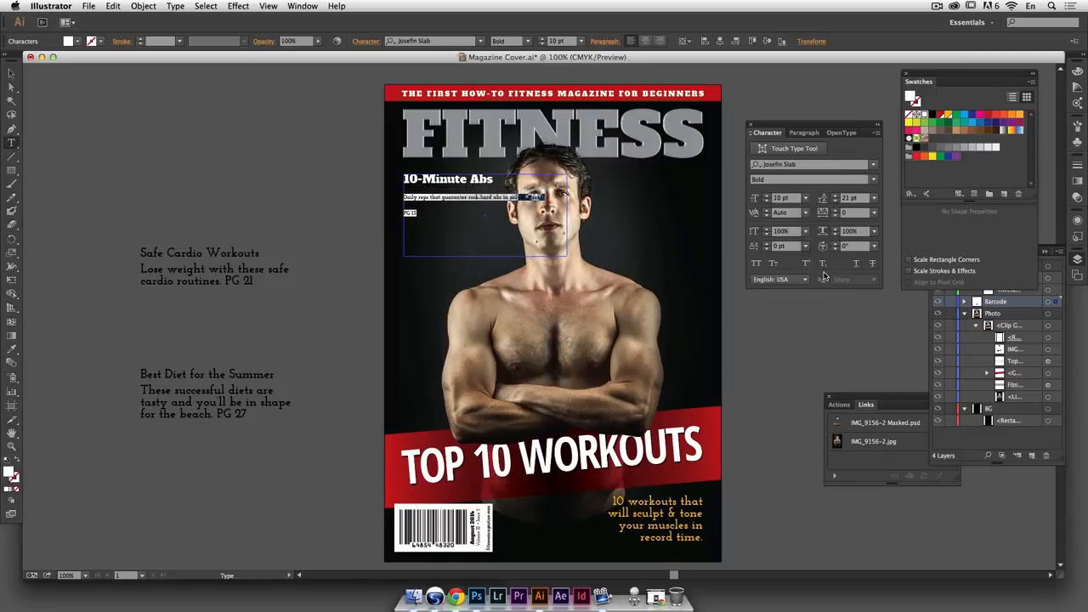
click(805, 197)
click(823, 315)
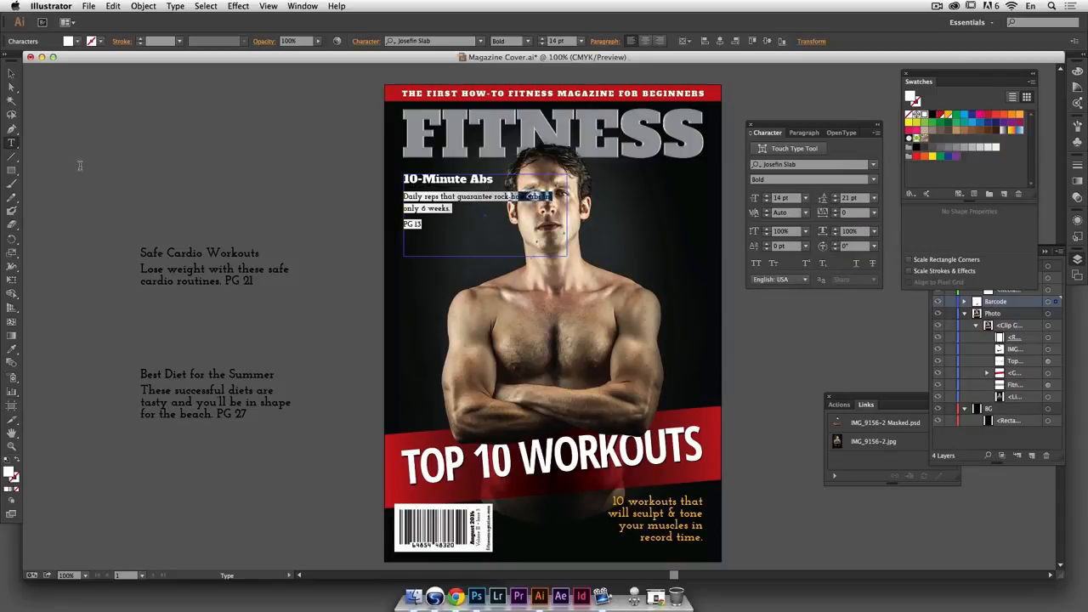
Set the "10-Minute Abs" heading's size to 21 pt
click(14, 74)
key(t)
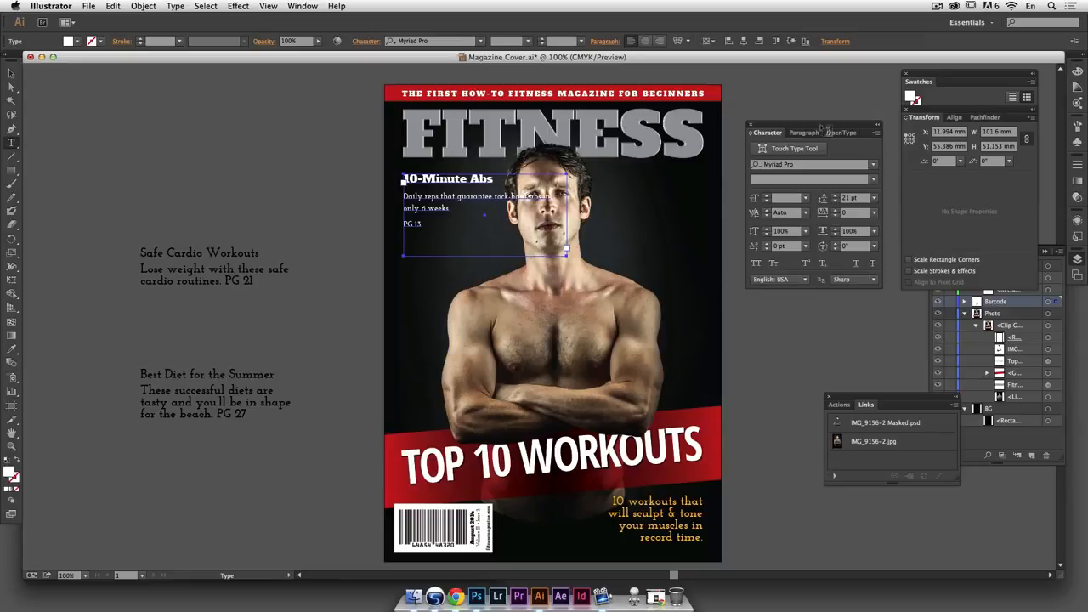
triple_click(482, 180)
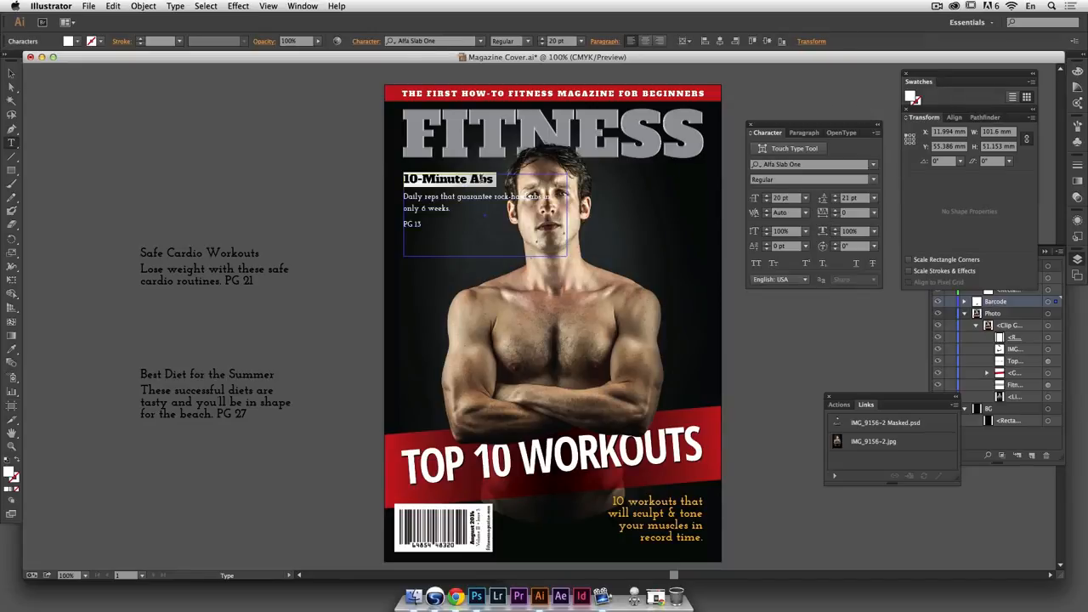
click(766, 195)
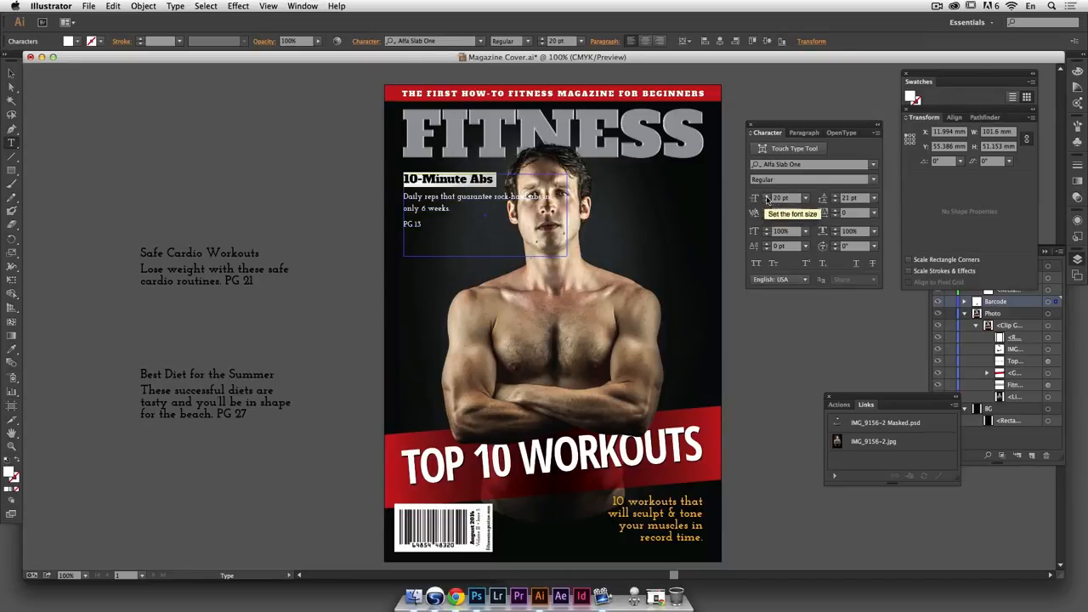
Join "PG 13" onto the end of the abs description and narrow the text frame to about 62 mm
drag(403, 196, 418, 228)
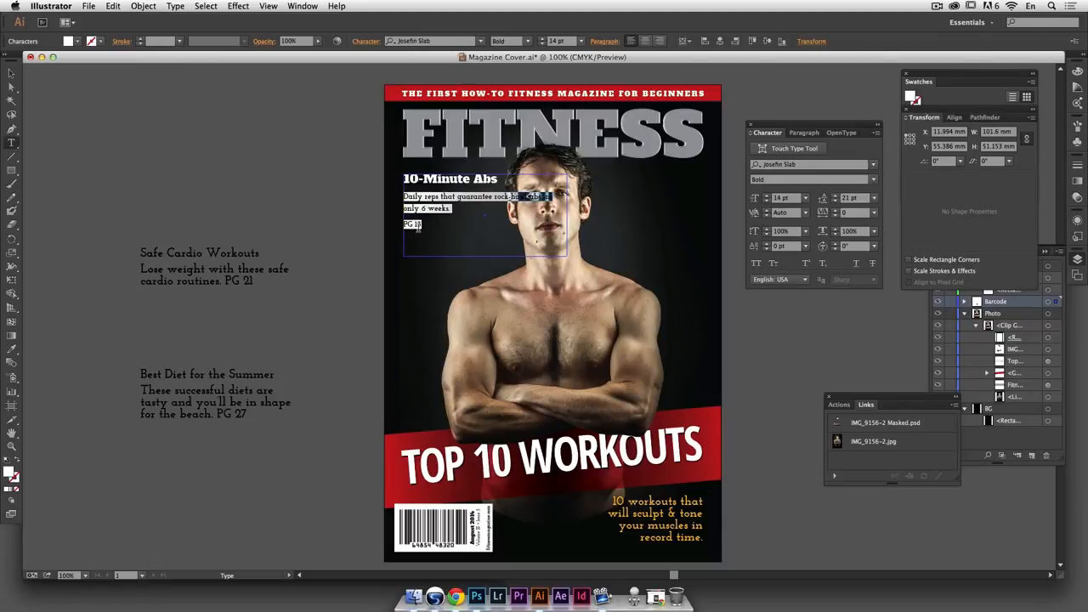
click(461, 209)
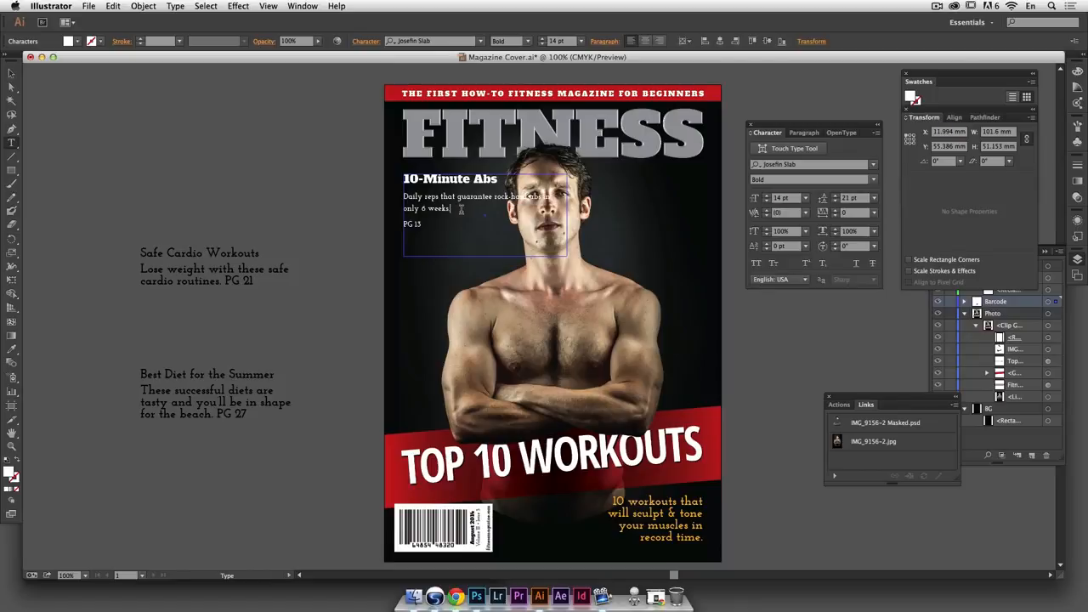
key(Delete)
click(11, 74)
drag(566, 215, 505, 218)
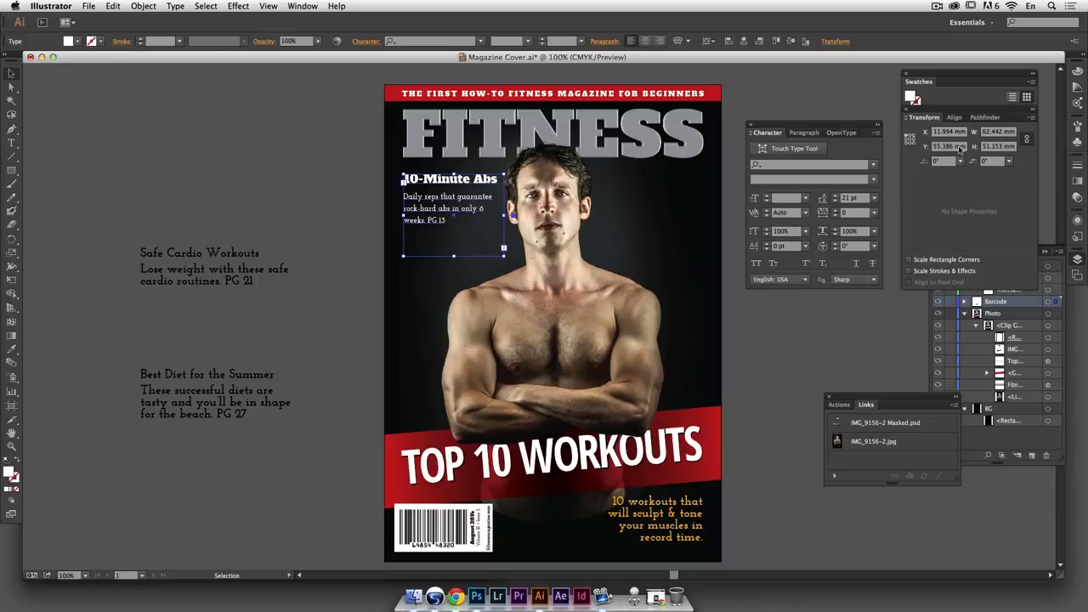
Color the "10-Minute Abs" heading with the yellow-orange swatch
click(965, 80)
double_click(467, 182)
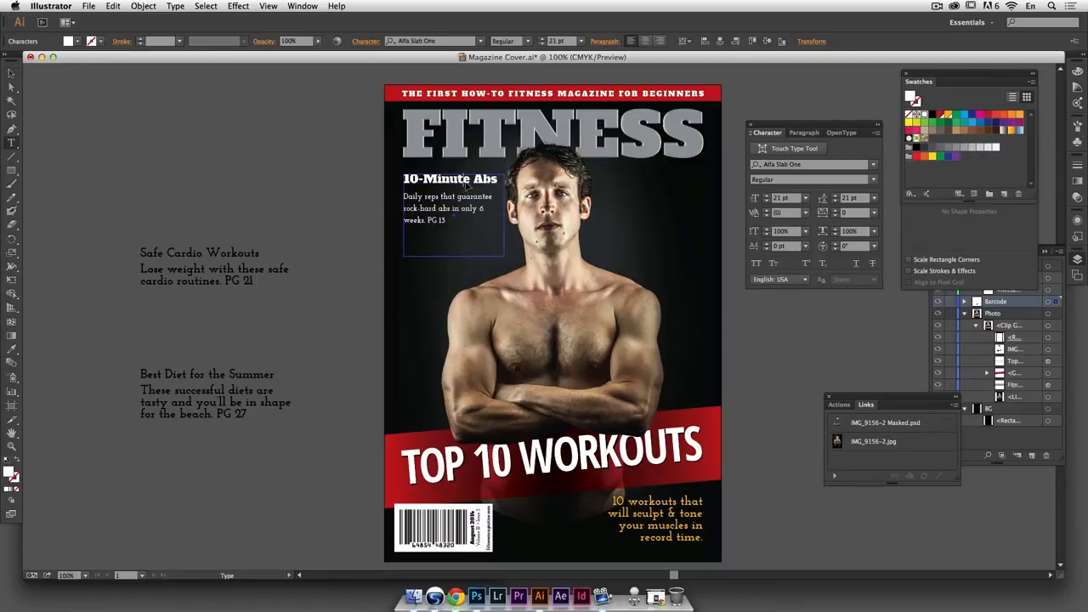
triple_click(468, 183)
click(948, 115)
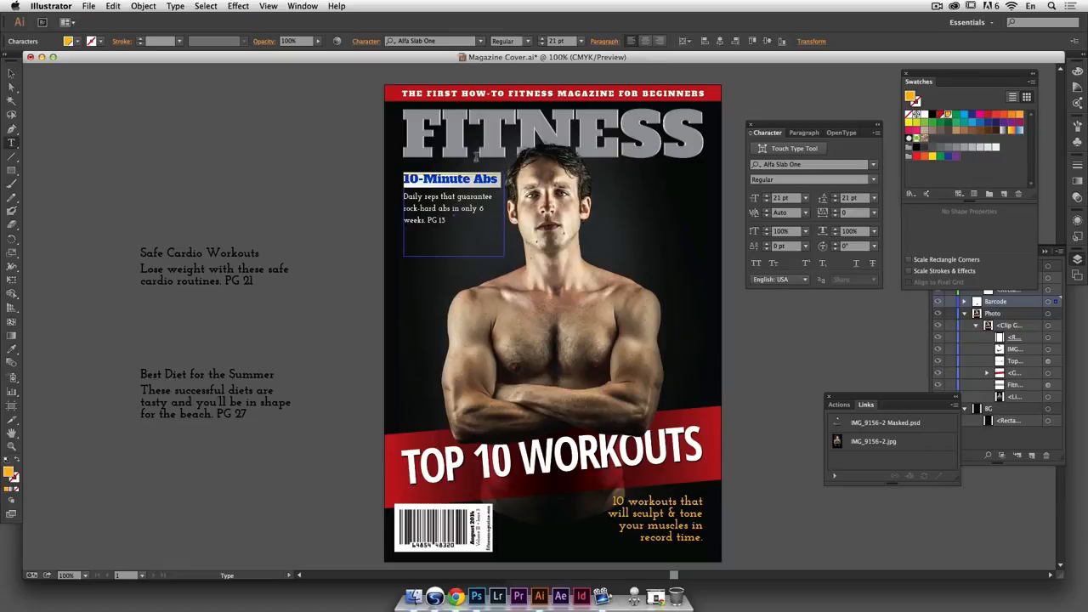
click(12, 73)
click(218, 218)
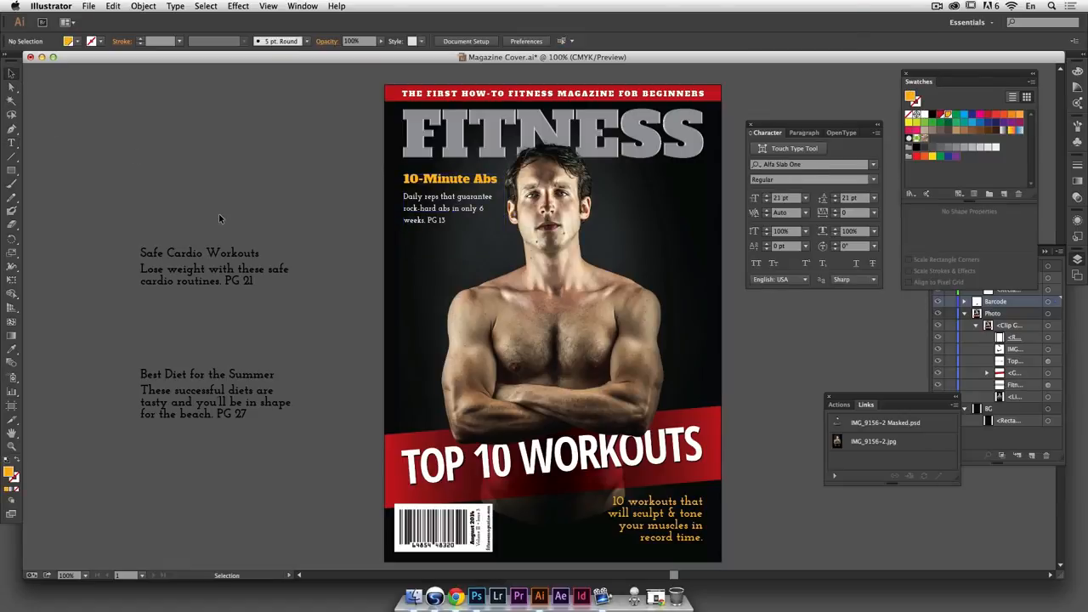
Apply the abs description's white 14 pt Josefin Slab style to the "Safe Cardio Workouts" and "Best Diet for the Summer" blocks with the Eyedropper
click(225, 256)
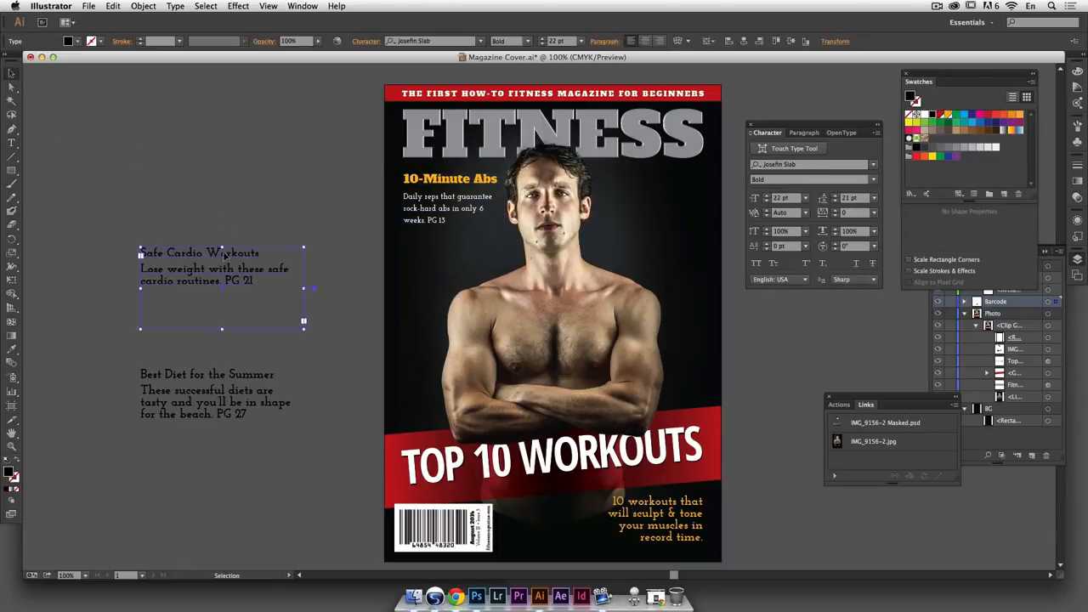
click(12, 348)
click(464, 197)
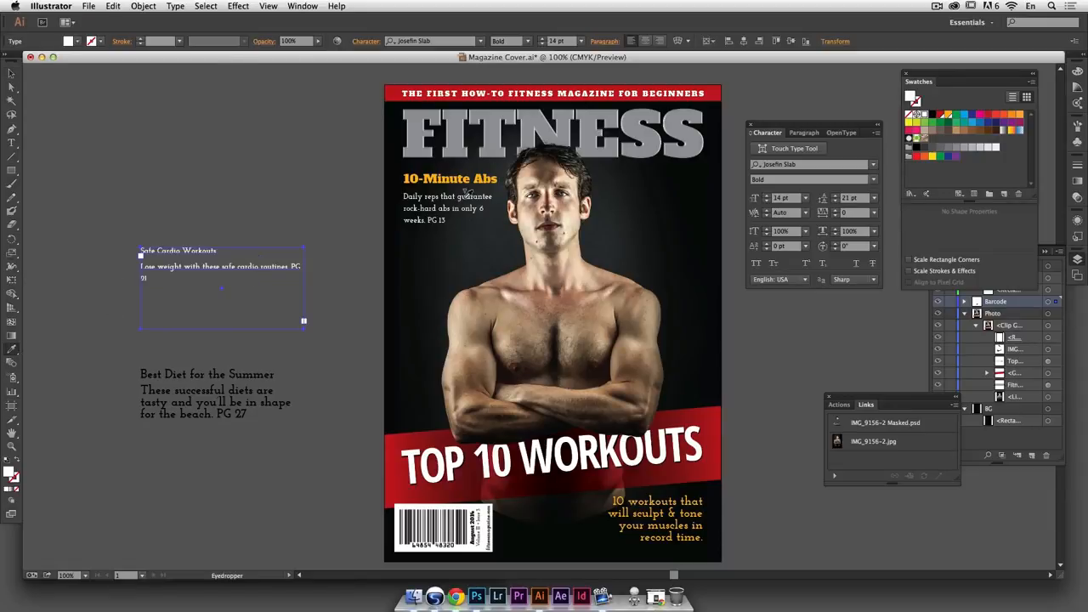
super+click(208, 397)
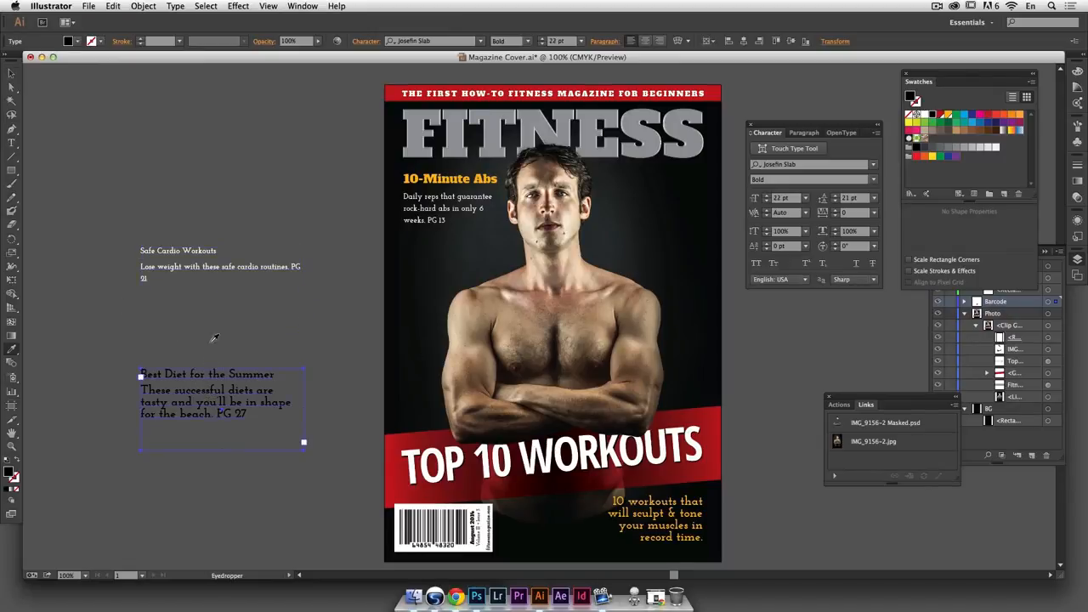
click(220, 266)
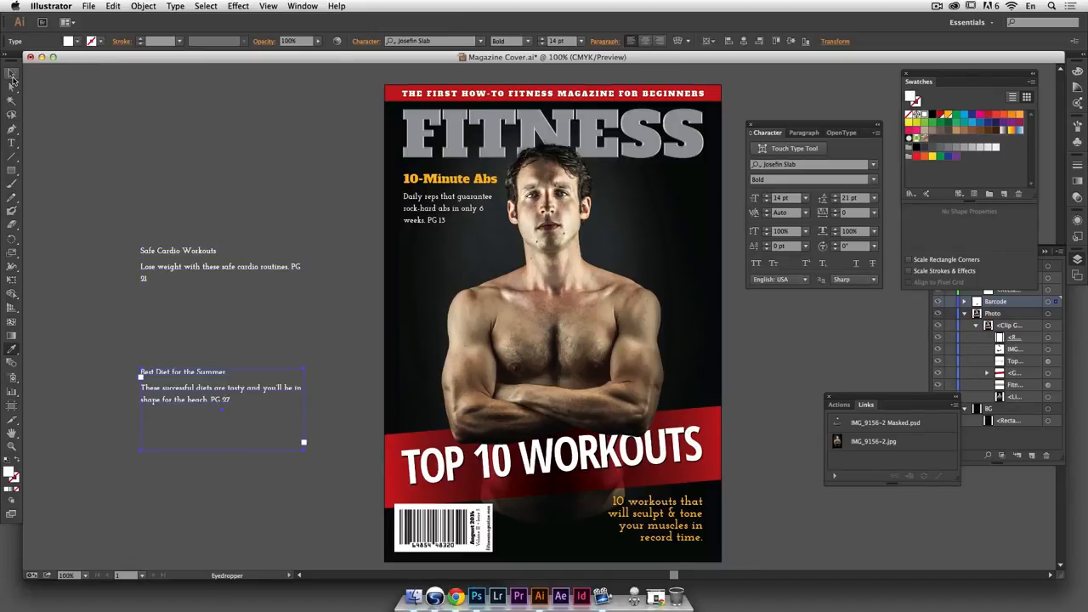
Move the "Safe Cardio Workouts" and "Best Diet for the Summer" blocks onto the cover, stacked beneath the "10-Minute Abs" block
click(11, 73)
click(189, 253)
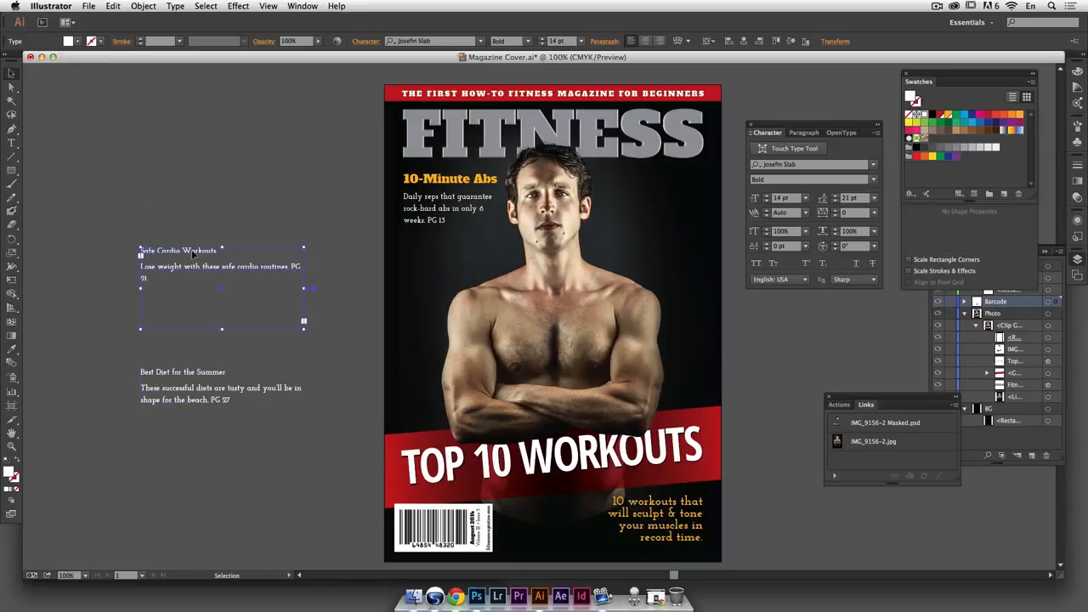
drag(197, 255, 458, 241)
drag(176, 379, 434, 340)
Set the "Safe Cardio Workouts" heading in Alfa Slab One and color it with the yellow-orange swatch
click(454, 239)
triple_click(451, 236)
click(821, 164)
text(al)
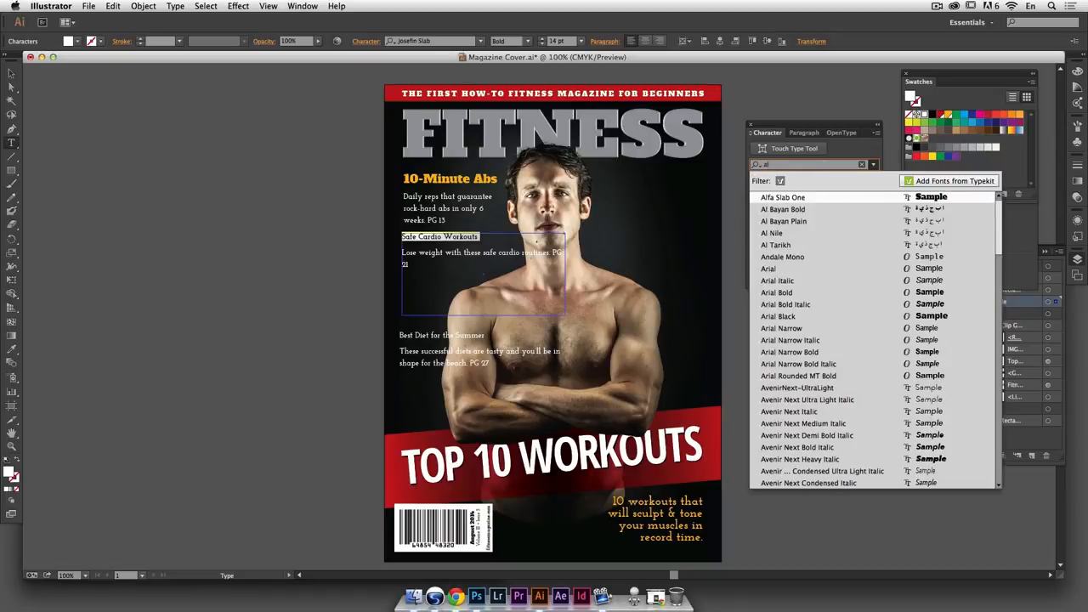
key(Return)
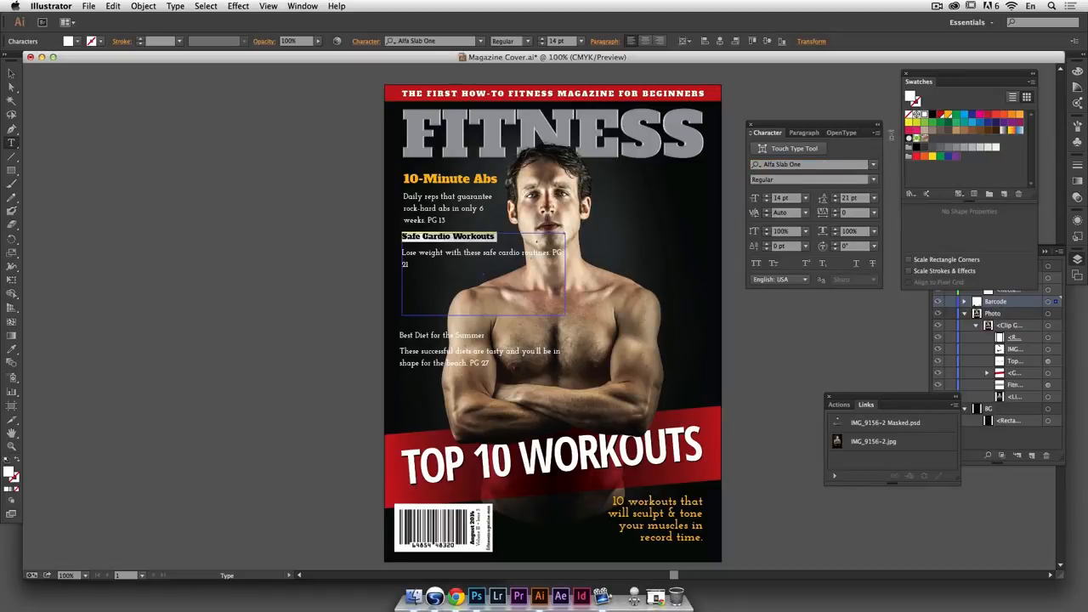
click(946, 116)
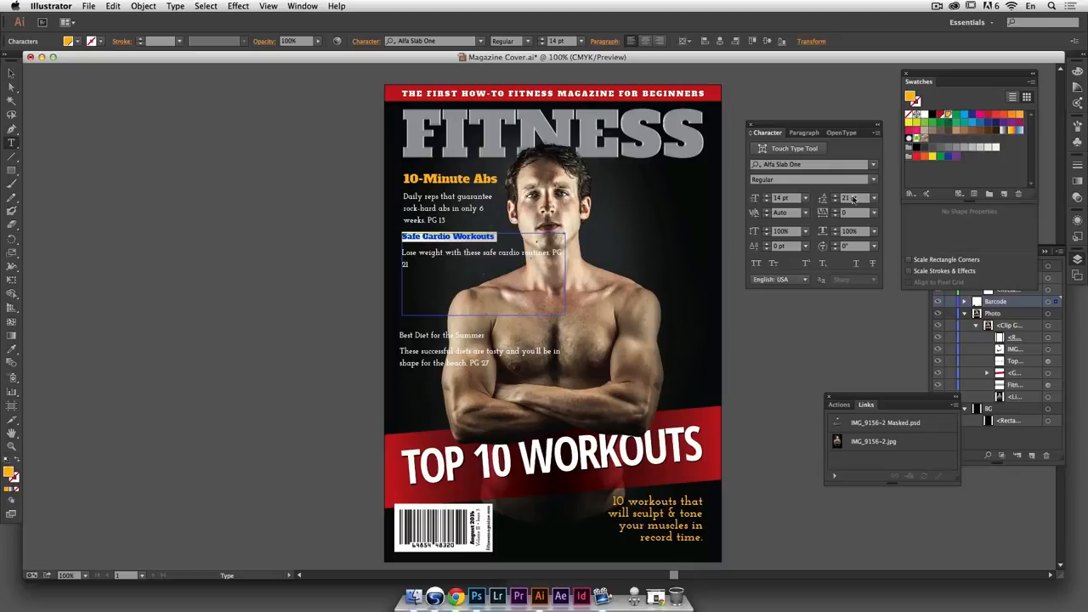
Copy the "10-Minute Abs" heading's style onto the "Best Diet for the Summer" heading with the Eyedropper
triple_click(451, 332)
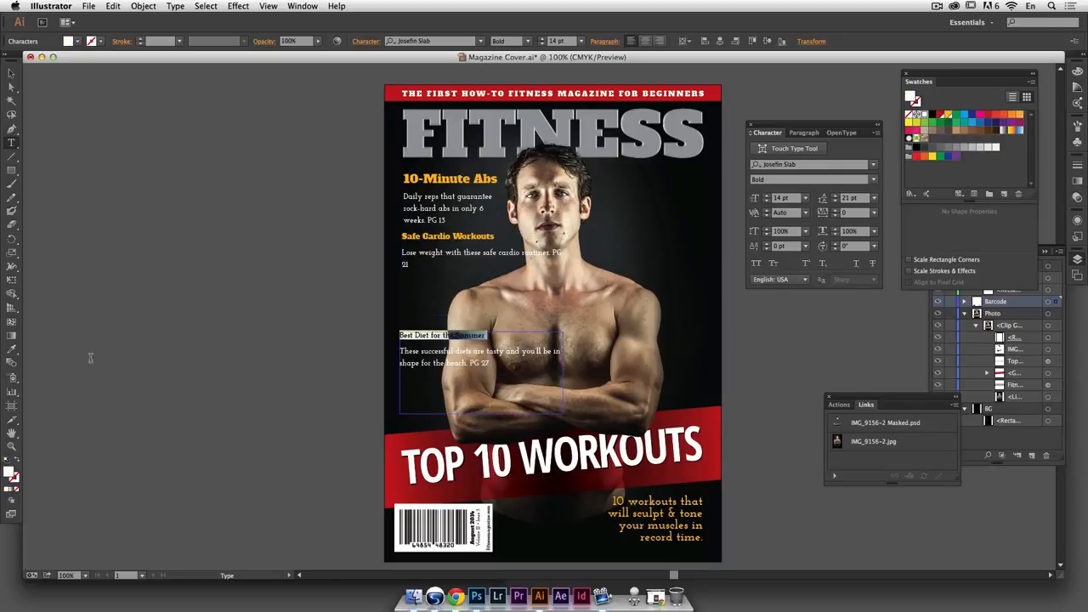
click(12, 349)
click(440, 176)
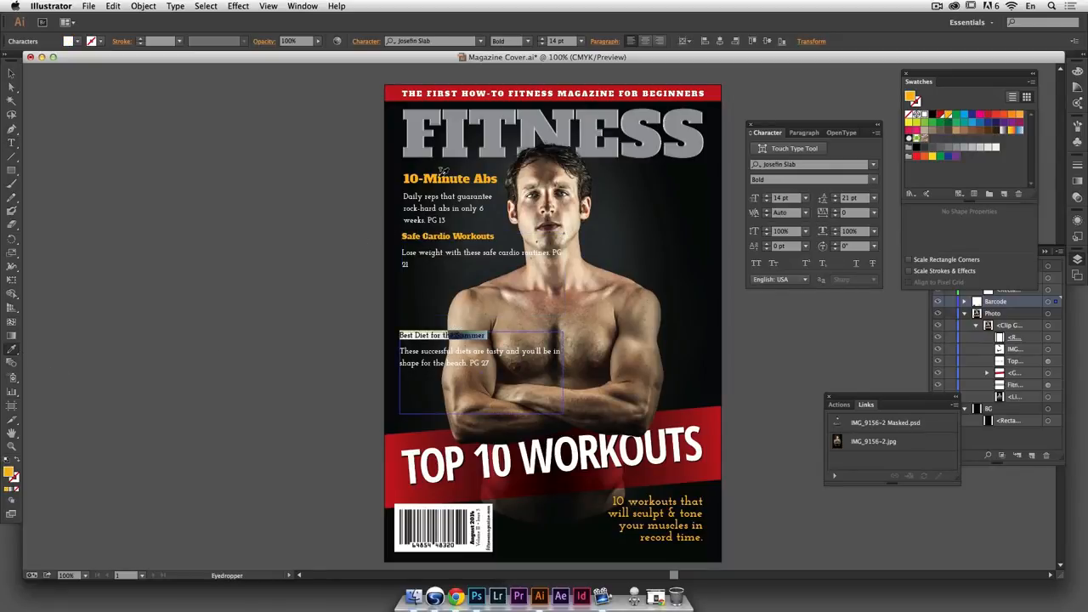
click(12, 73)
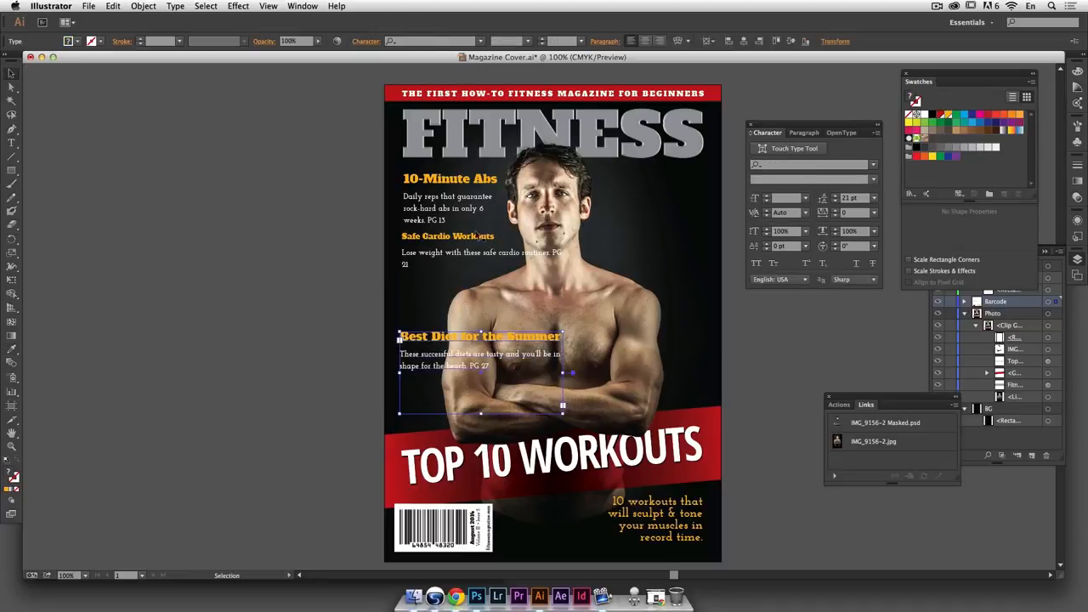
Copy the "10-Minute Abs" heading's style onto the "Safe Cardio Workouts" heading with the Eyedropper
triple_click(465, 238)
click(12, 349)
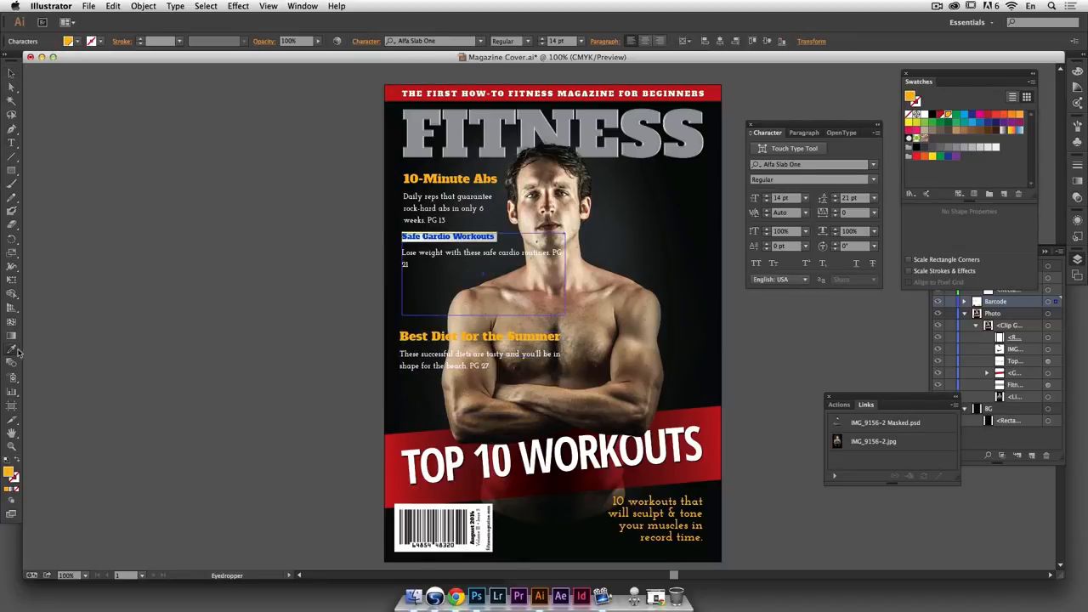
click(439, 179)
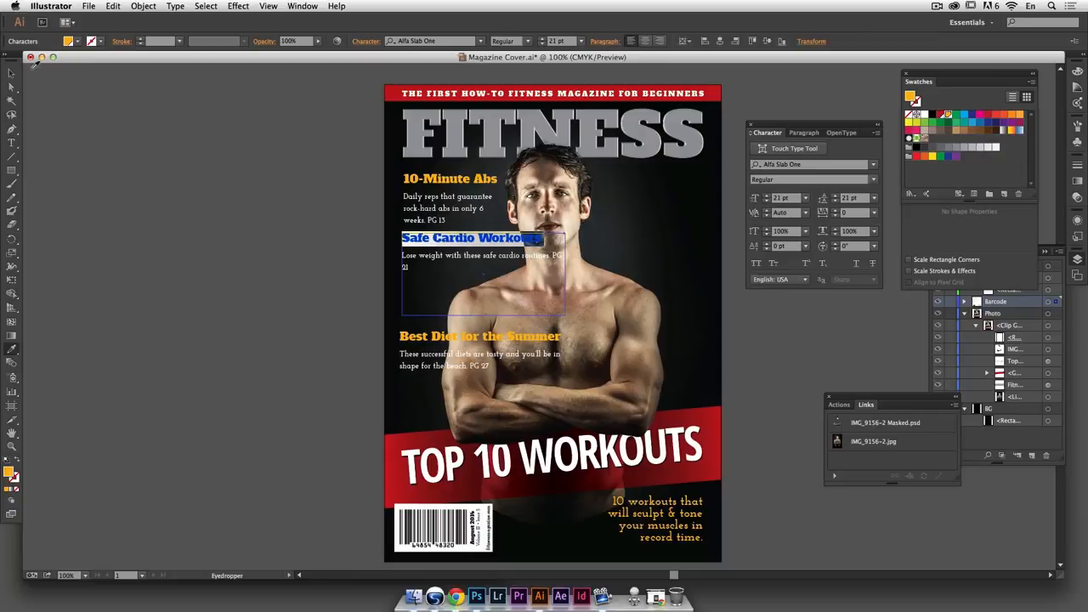
click(12, 73)
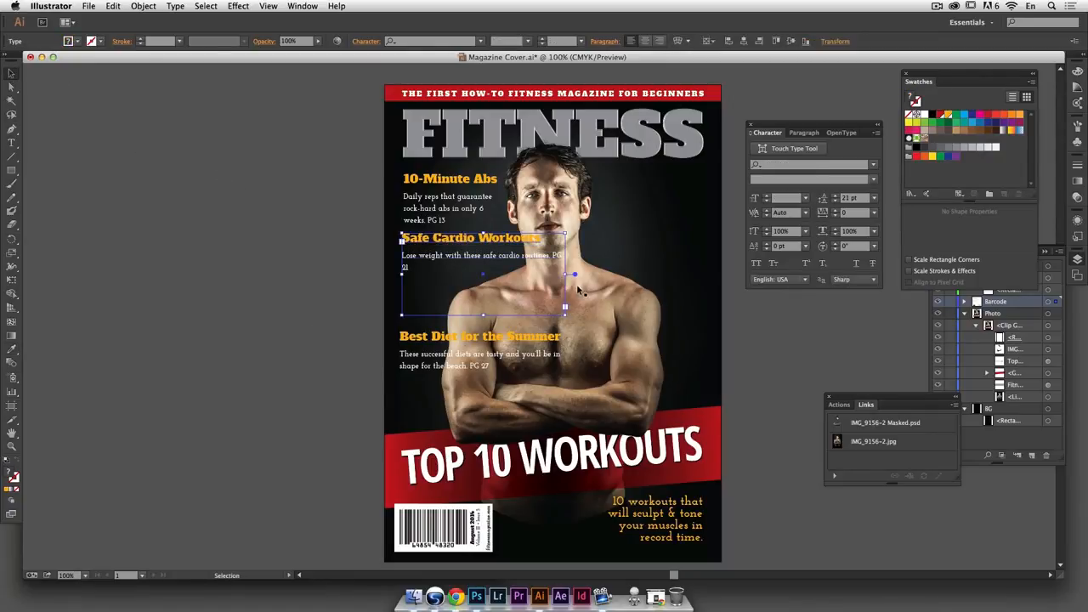
Narrow the "Safe Cardio Workouts" and "Best Diet for the Summer" text frames so their headings wrap onto two and three lines
drag(575, 275, 491, 272)
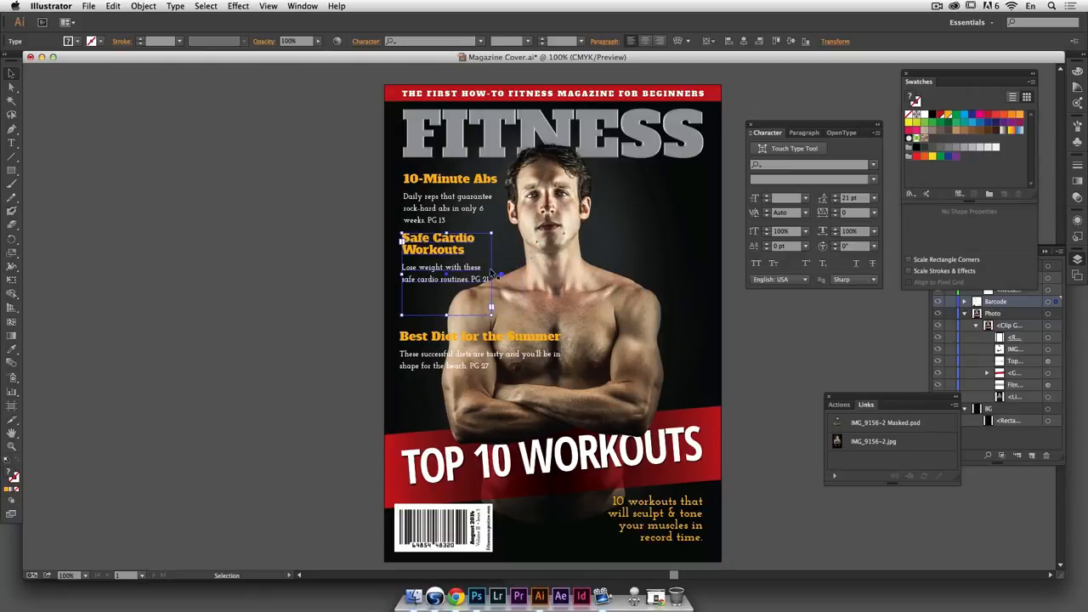
click(515, 339)
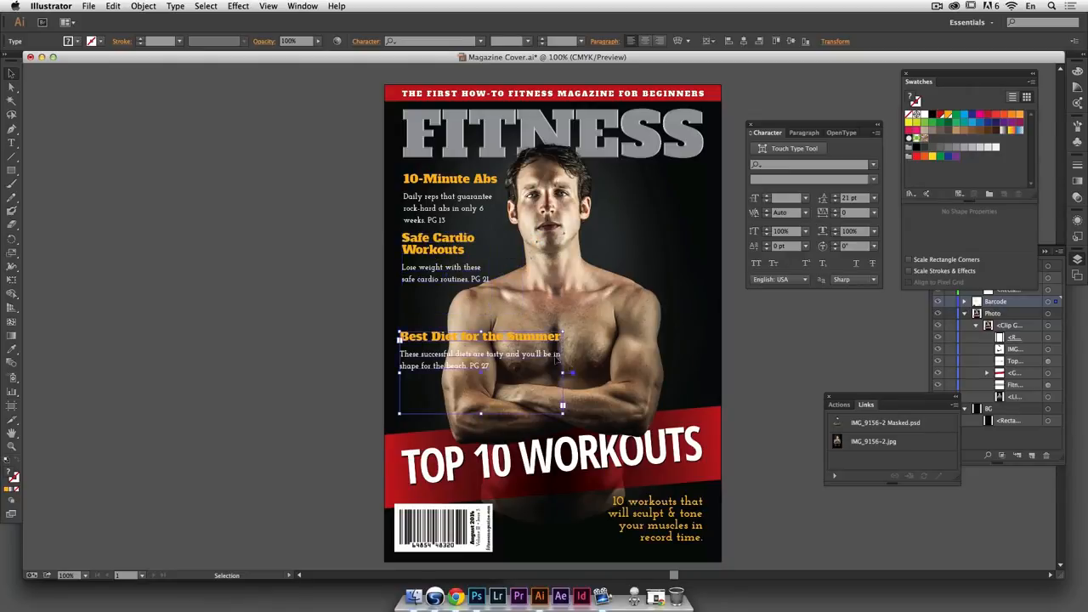
drag(562, 373, 487, 369)
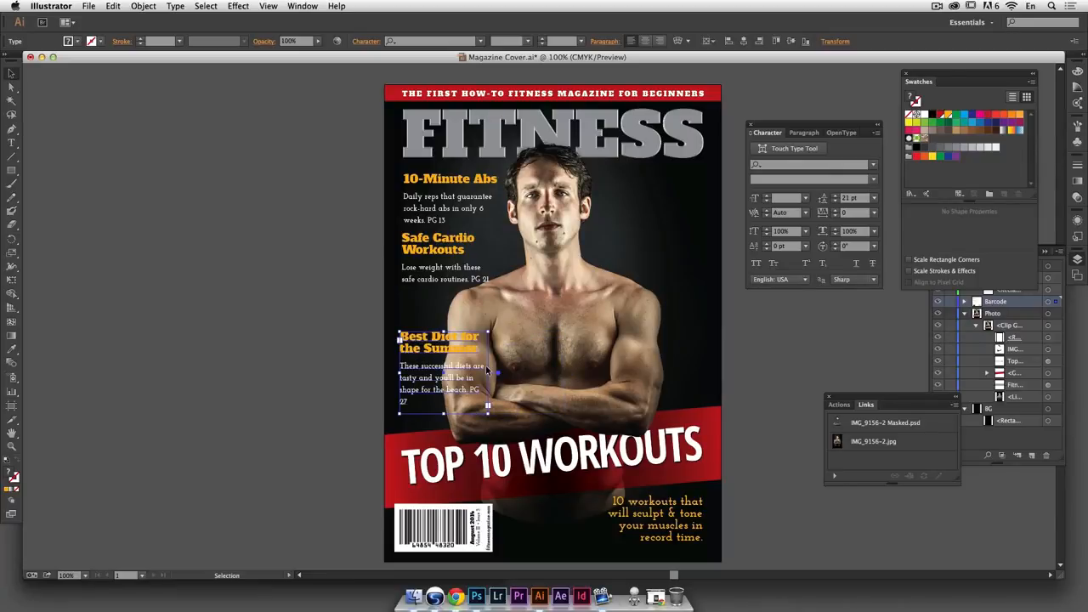
drag(486, 373, 476, 376)
click(246, 275)
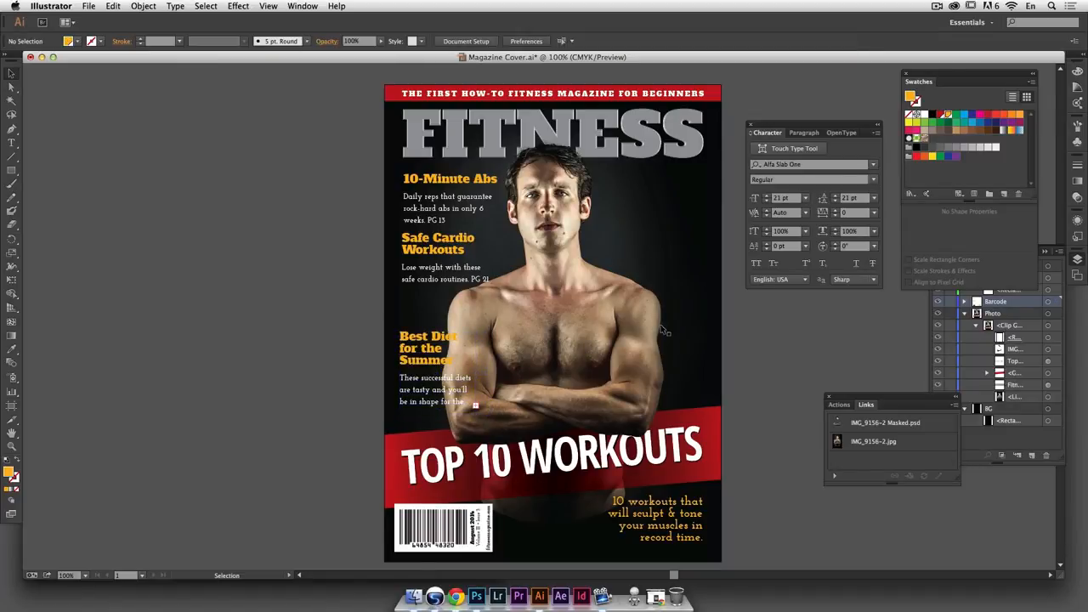
Select IMG_9156-2.jpg and its masked copy together and shift them right until the man clears the article teasers
click(1021, 449)
click(1048, 397)
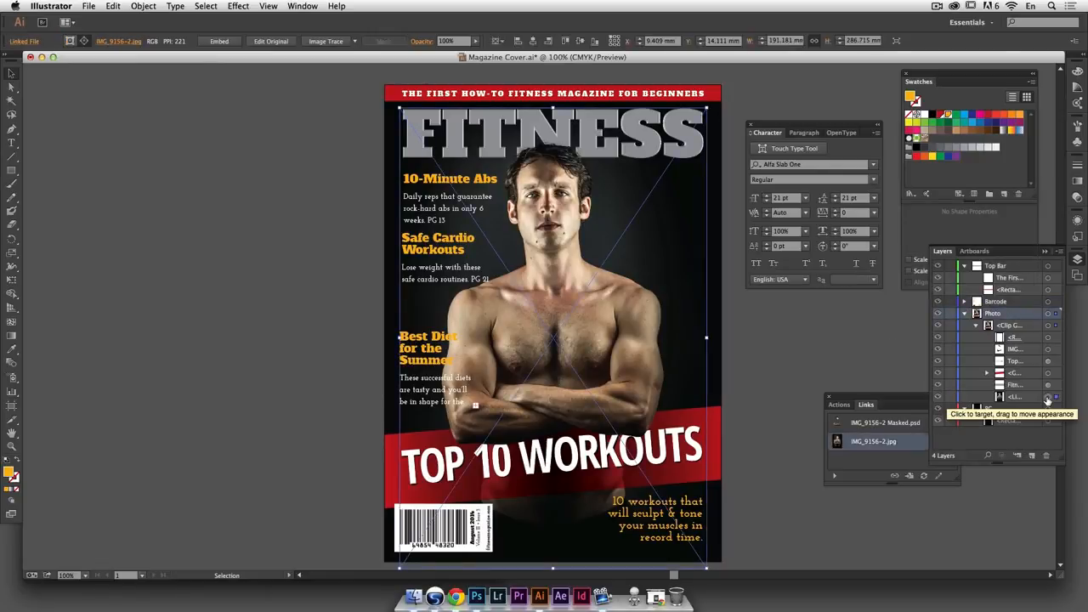
shift+click(1049, 353)
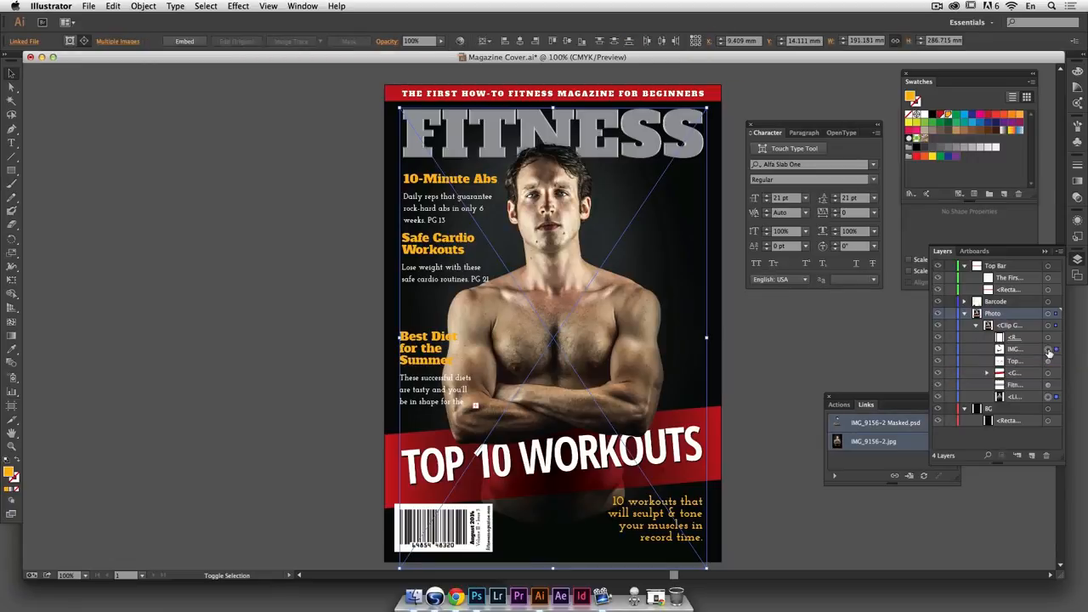
key(Right)
key(Right)
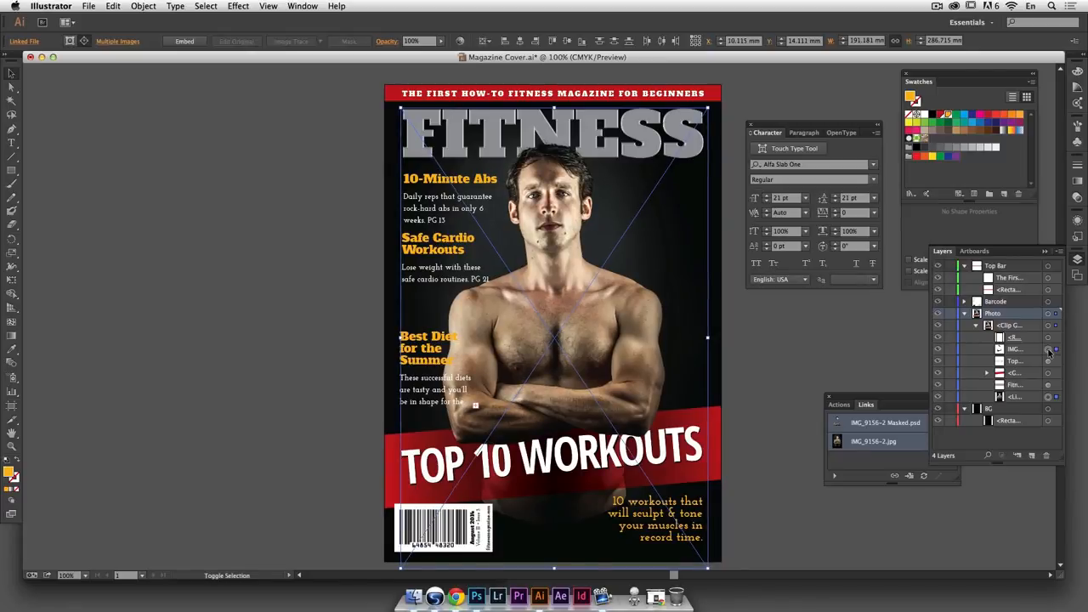
key(shift+Right)
key(shift+Right)
key(shift+Right)
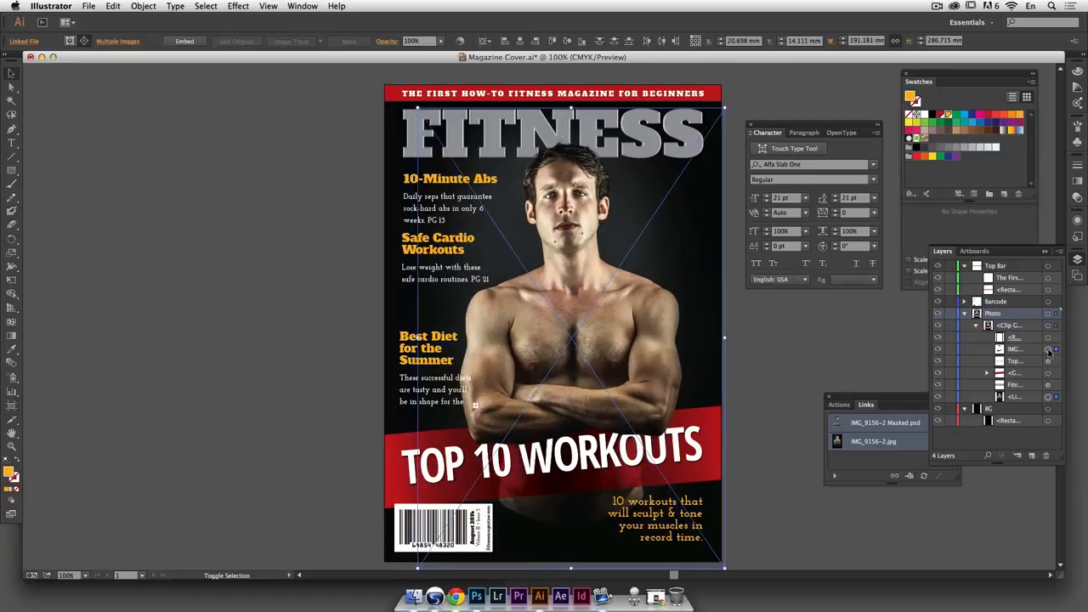
key(shift+Right)
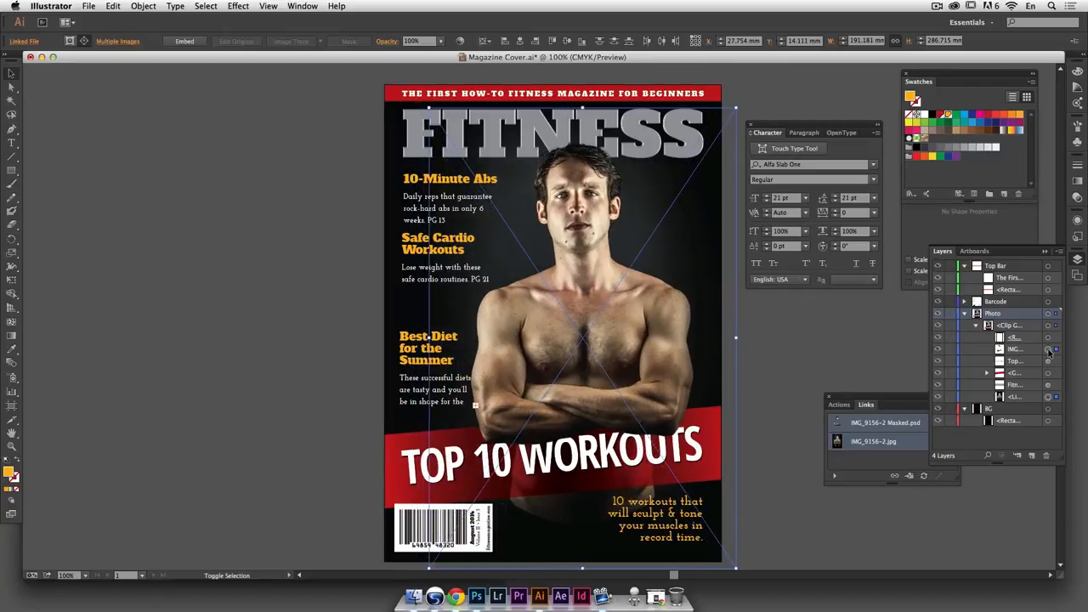
key(shift+Right)
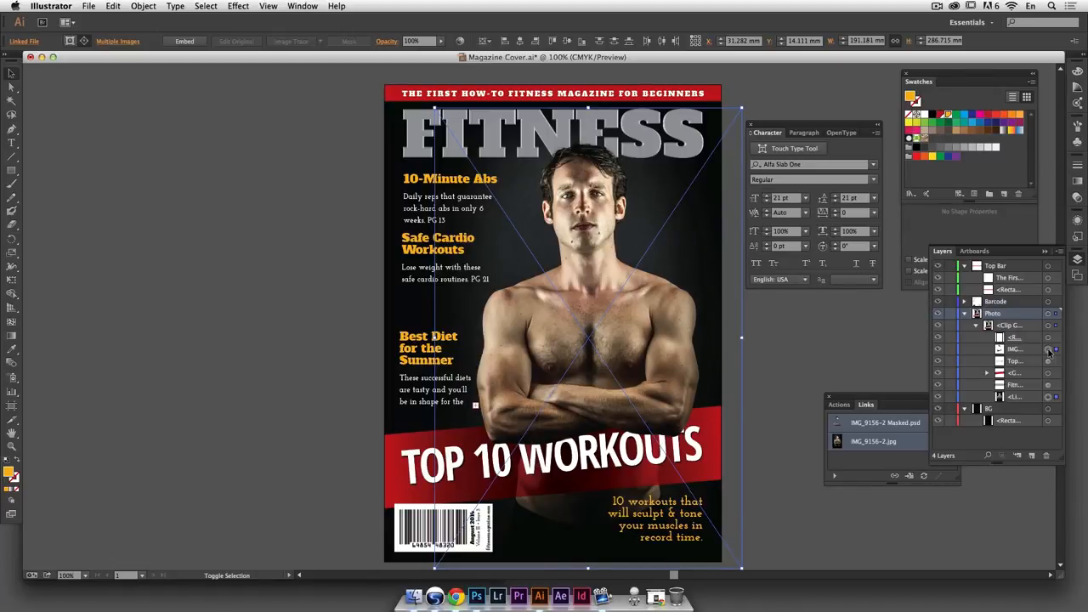
Raise both photo copies slightly within the cover and nudge them a little further right, keeping them aligned with each other
key(shift+Up)
key(shift+Up)
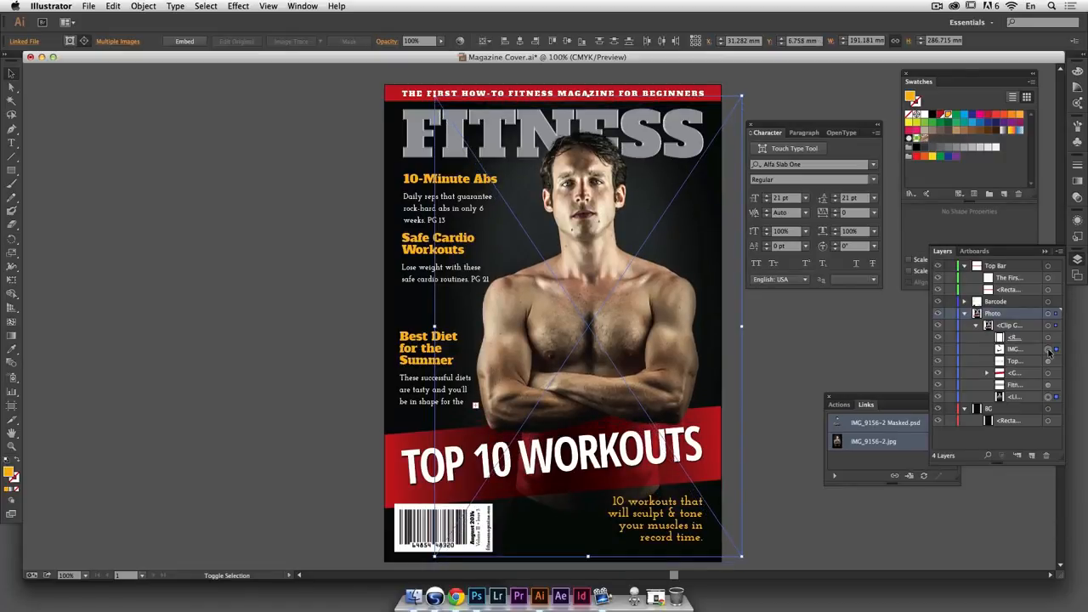
key(Down)
key(Down)
key(Down)
key(Down)
key(Down)
key(Down)
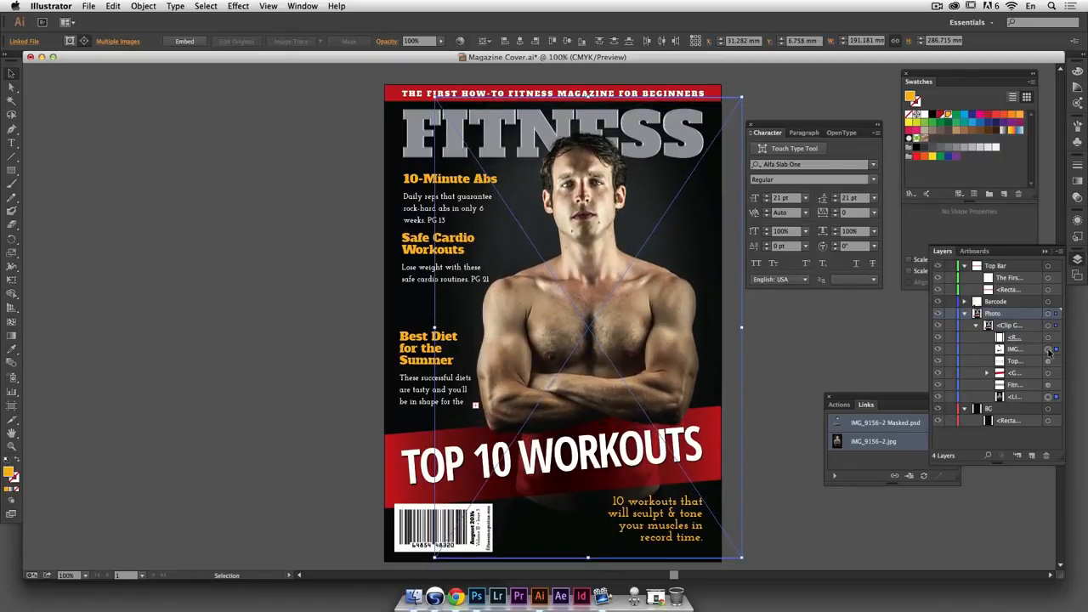
key(Right)
key(Right)
key(Right)
key(Right)
key(Right)
key(Right)
key(Right)
key(Right)
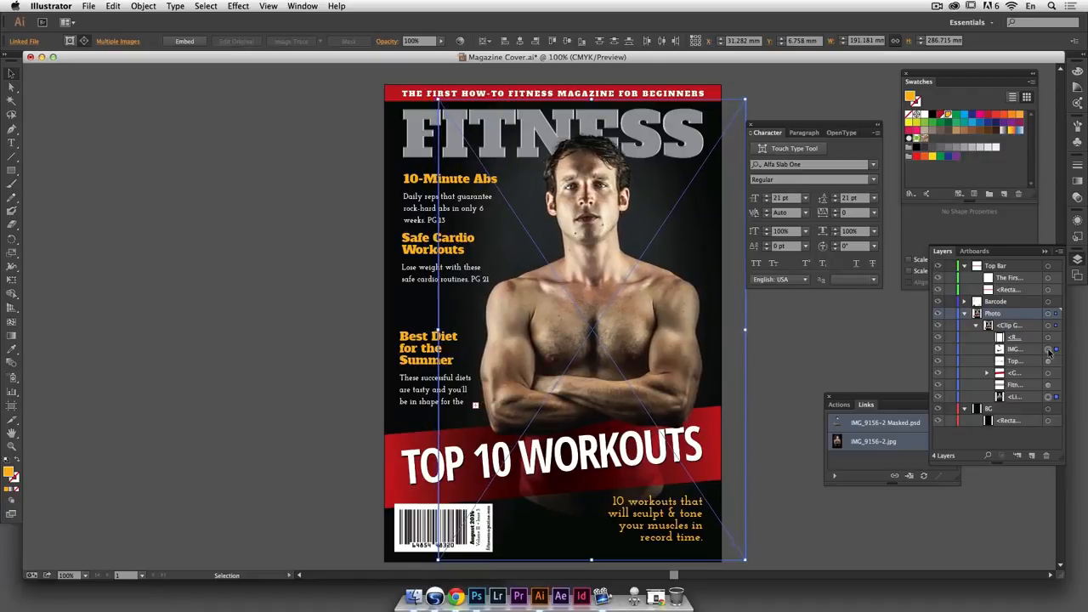
key(Left)
key(Up)
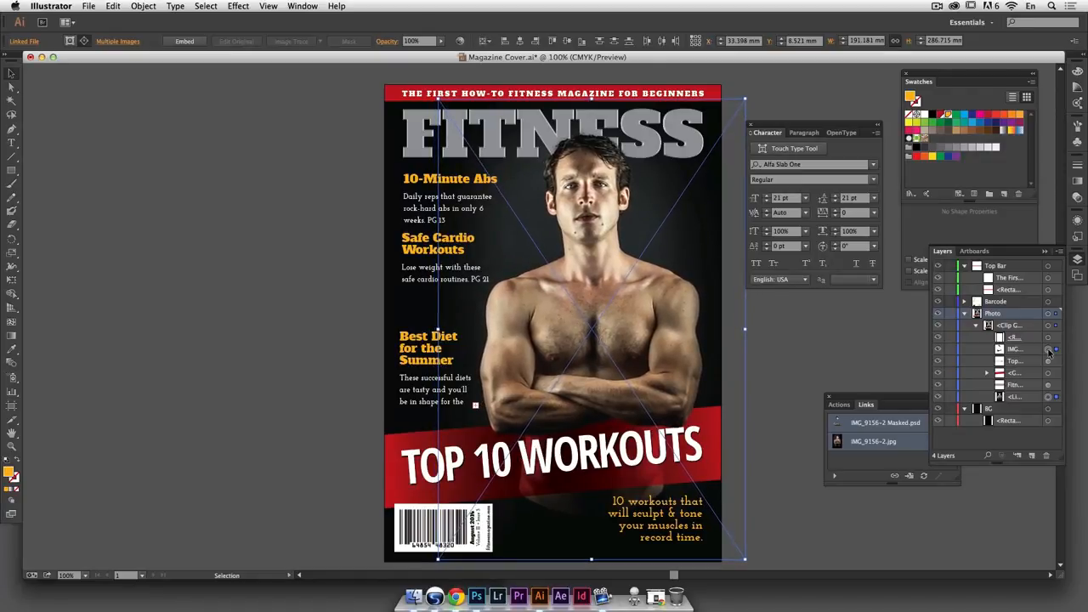
click(819, 356)
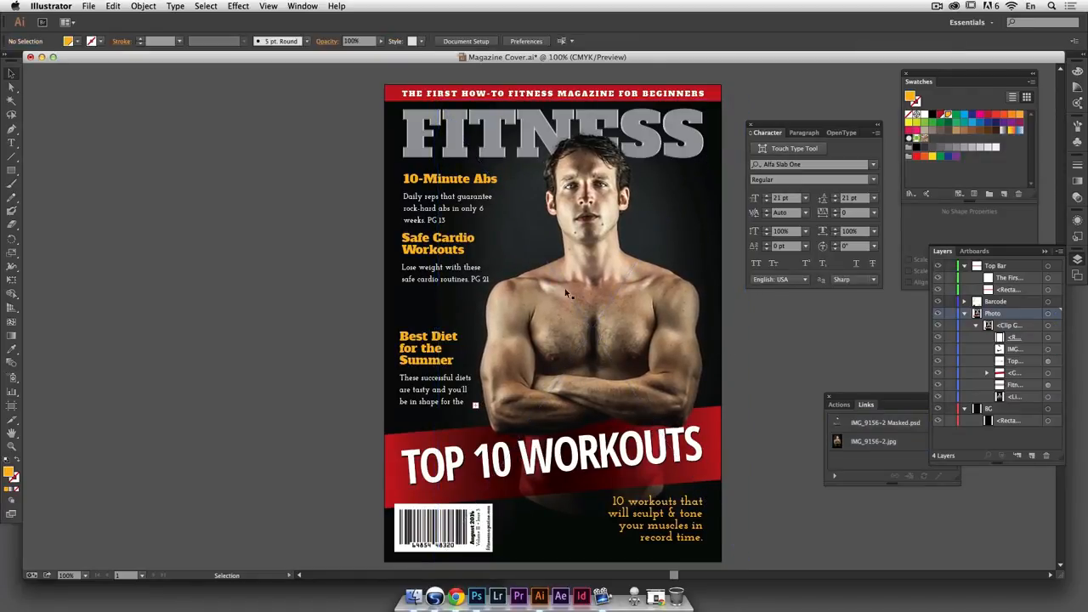
Align the left edges of the "Safe Cardio Workouts" and "Best Diet for the Summer" blocks with the "10-Minute Abs" block
click(460, 249)
shift+click(432, 340)
shift+click(452, 182)
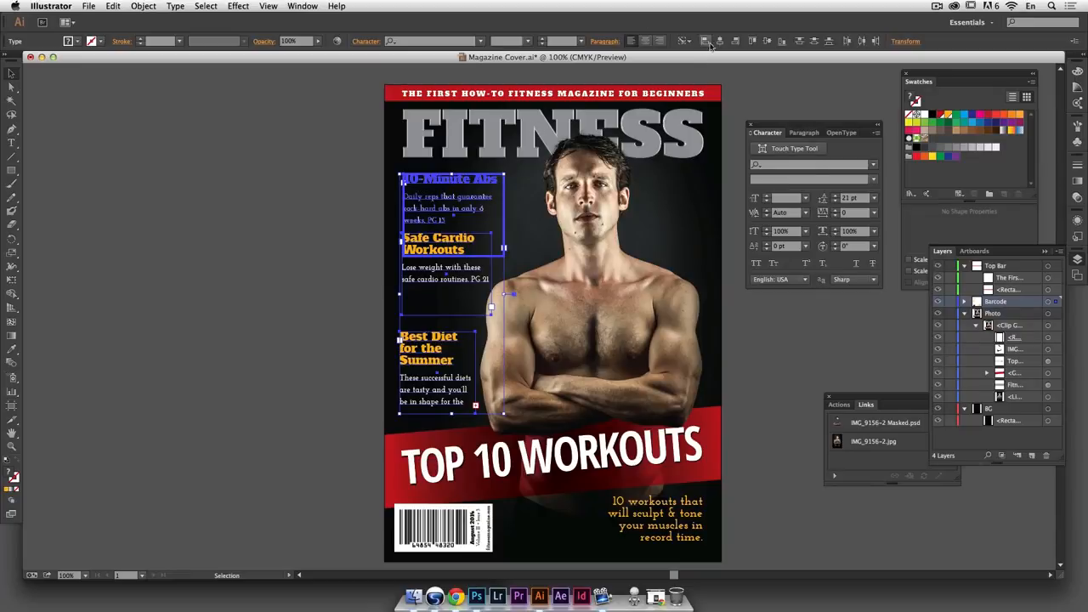
click(278, 209)
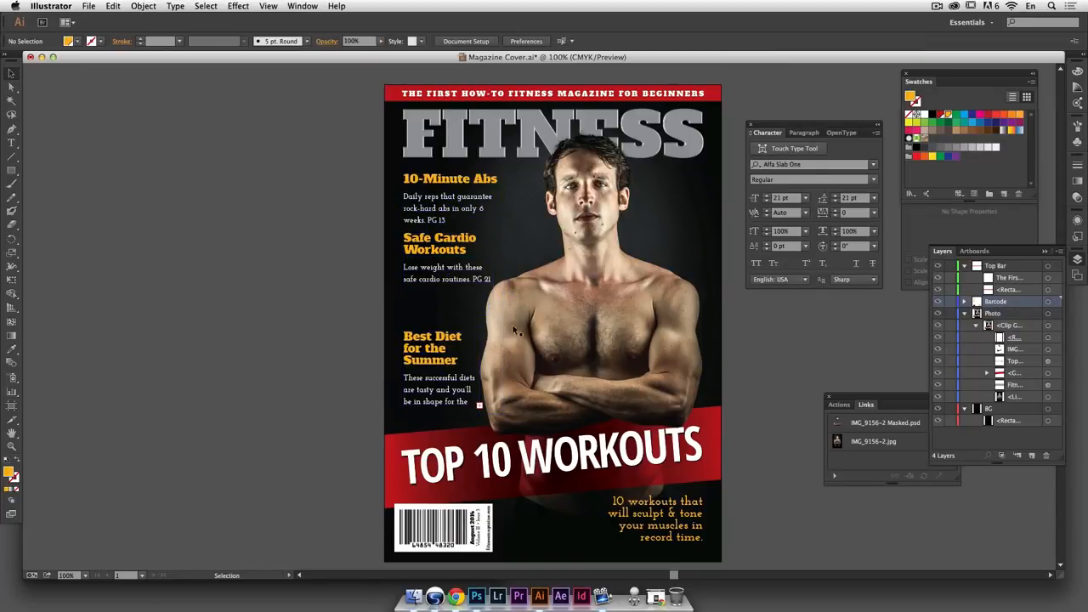
Space the three teaser blocks more evenly down the cover and adjust the two lower frames' heights to fit their full text
drag(440, 245, 439, 254)
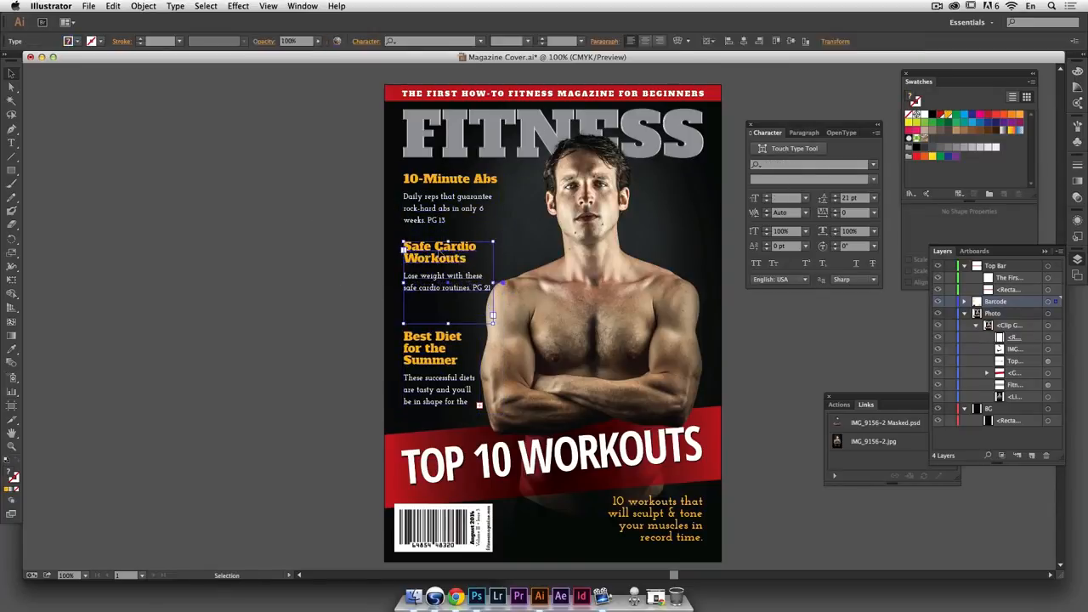
drag(440, 348, 440, 333)
click(449, 296)
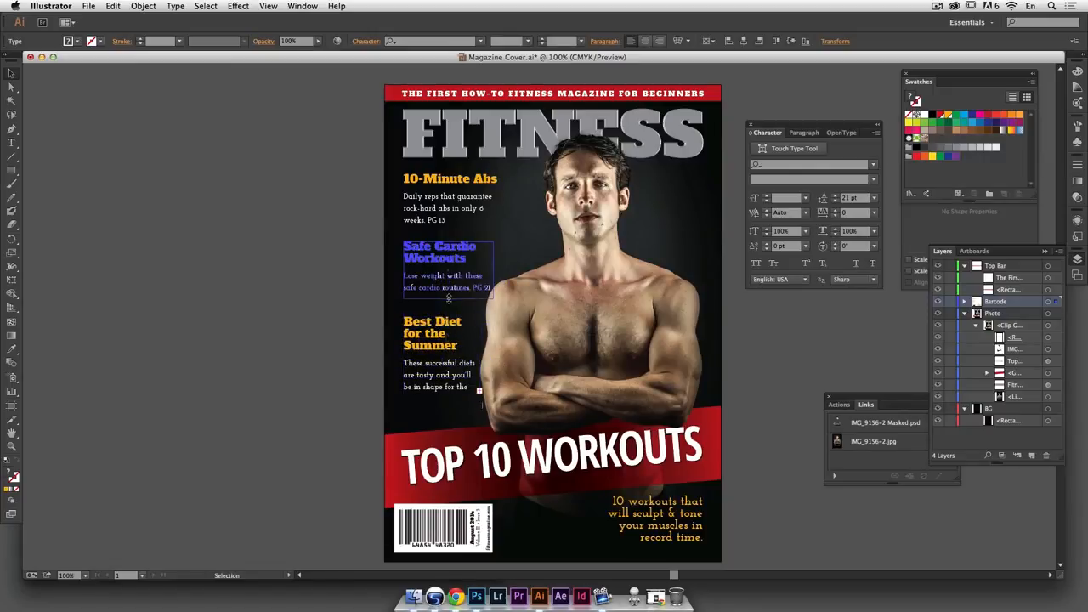
click(454, 374)
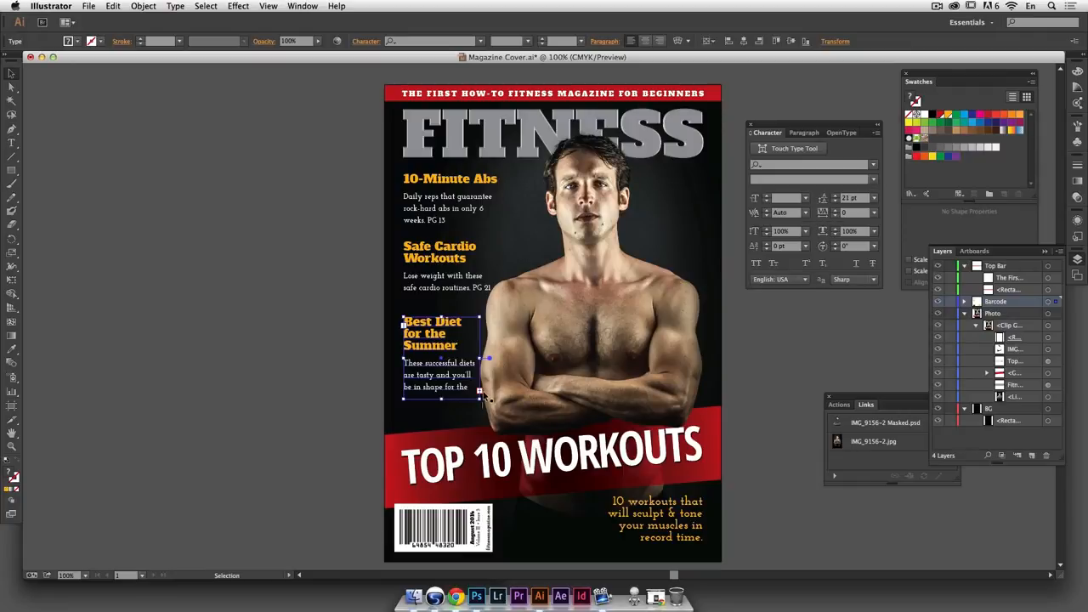
drag(440, 398, 441, 422)
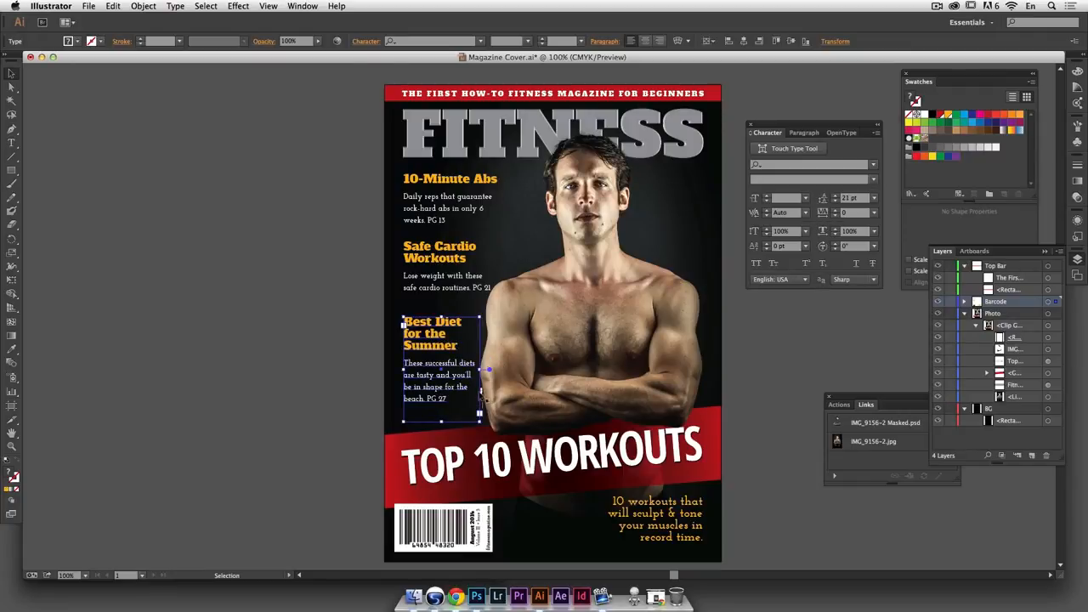
Format the "PG 13" page reference in the abs teaser as 10 pt Josefin Slab Bold Italic
double_click(434, 220)
drag(426, 220, 451, 222)
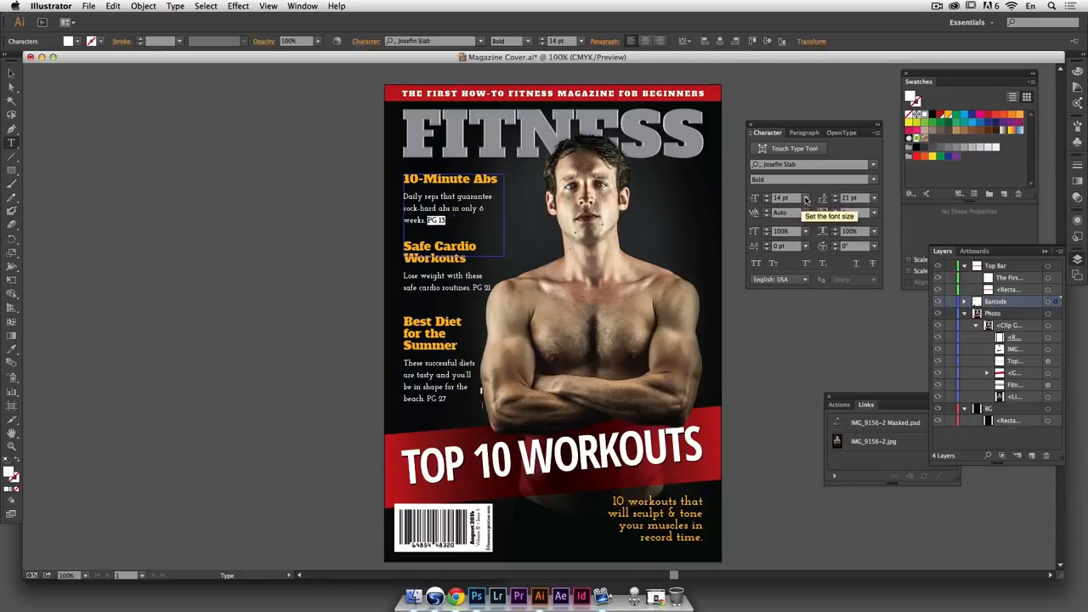
click(806, 199)
click(821, 274)
click(873, 181)
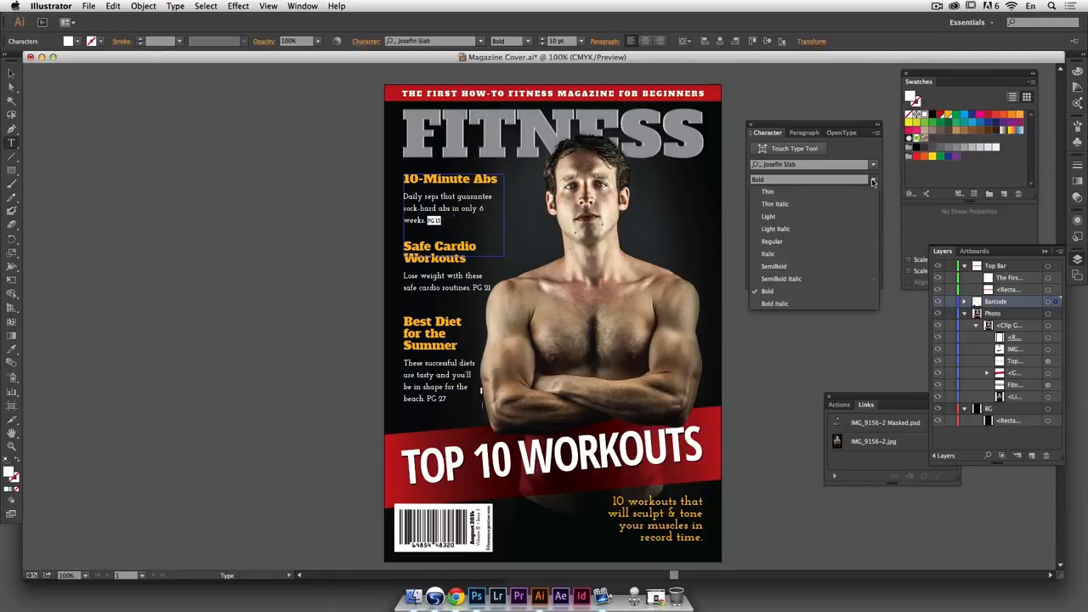
click(821, 303)
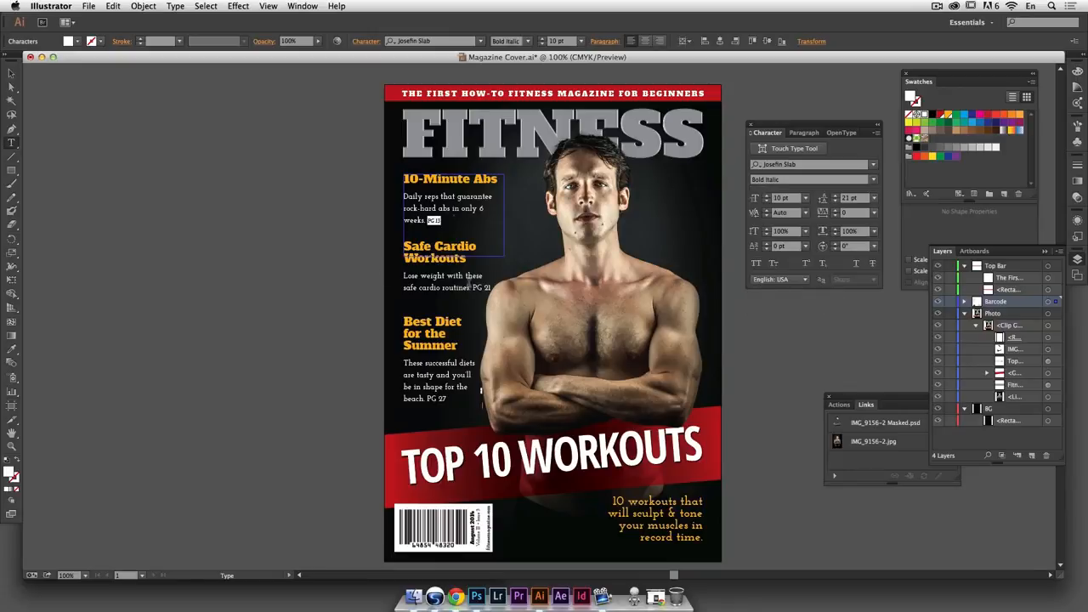
Format the "PG 21" page reference in the cardio teaser as 10 pt Josefin Slab Bold Italic
drag(473, 288, 492, 288)
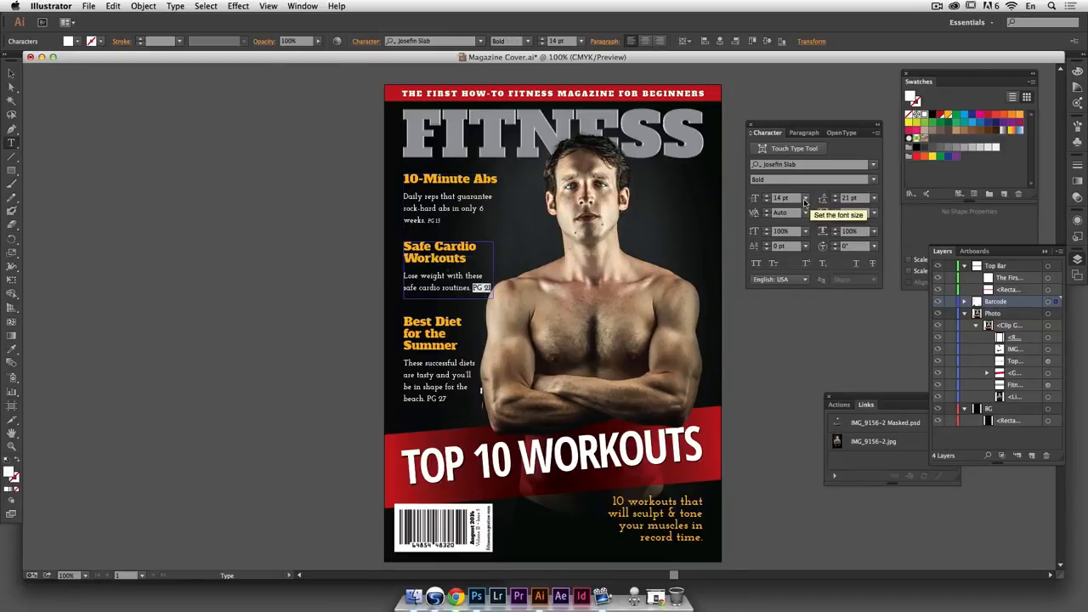
click(805, 199)
click(823, 277)
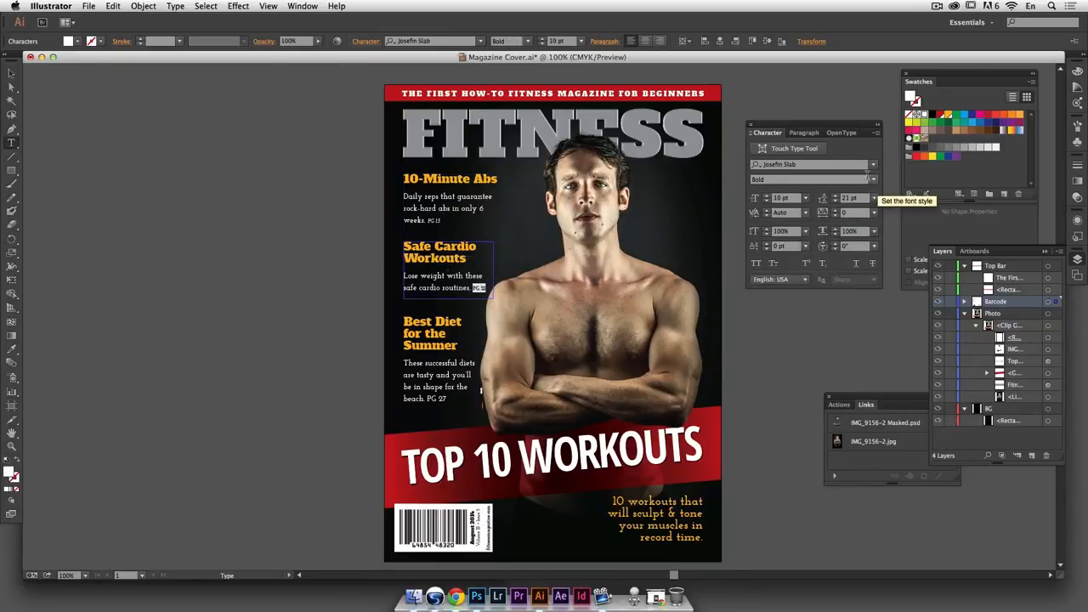
click(871, 178)
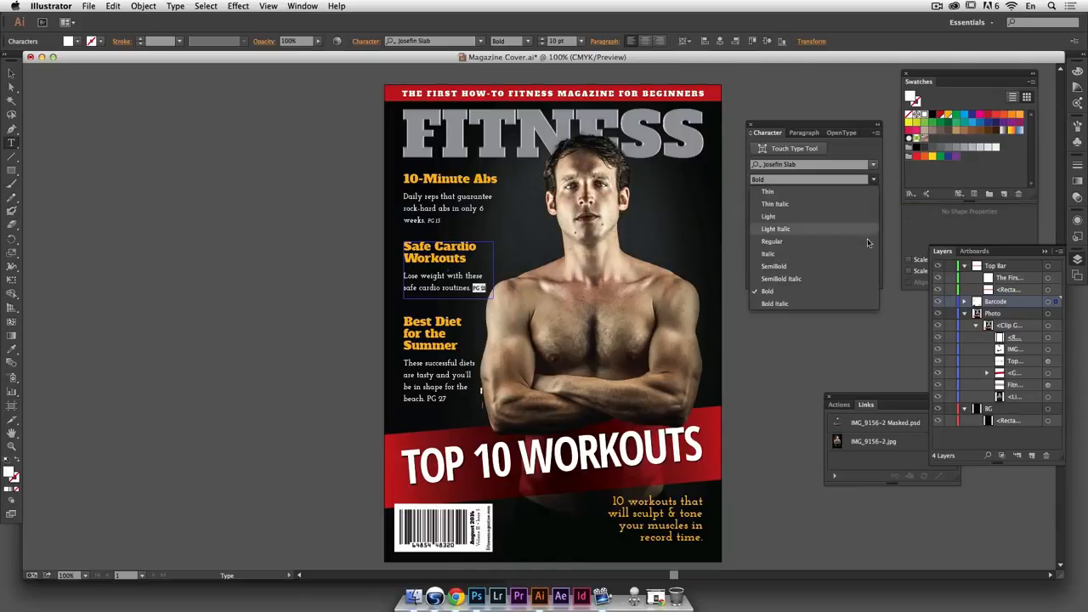
click(847, 302)
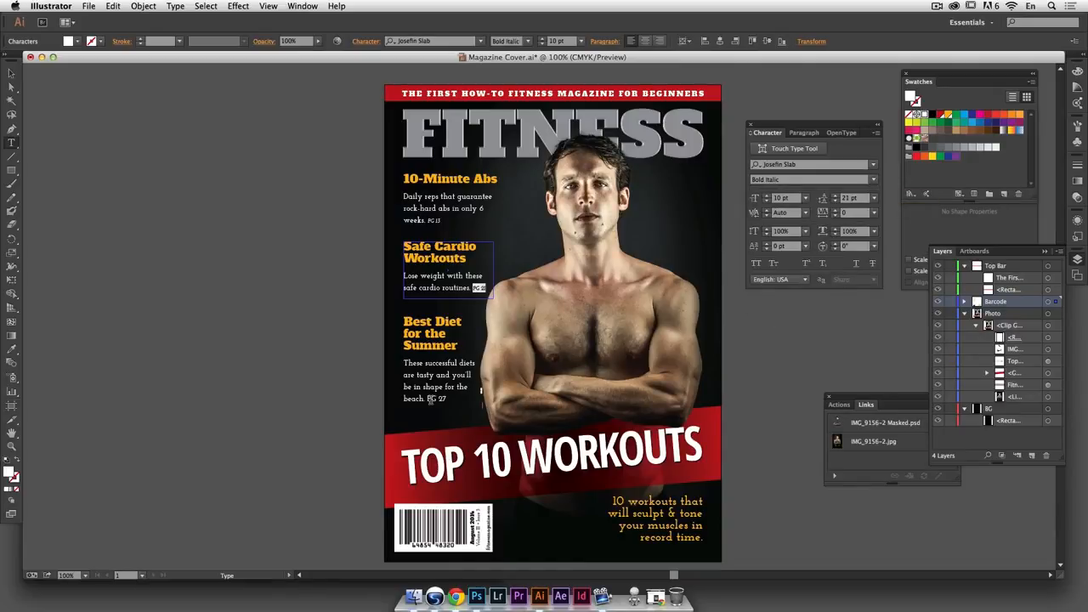
Format the "PG 27" page reference in the diet teaser as 10 pt Josefin Slab Bold Italic
drag(428, 399, 483, 400)
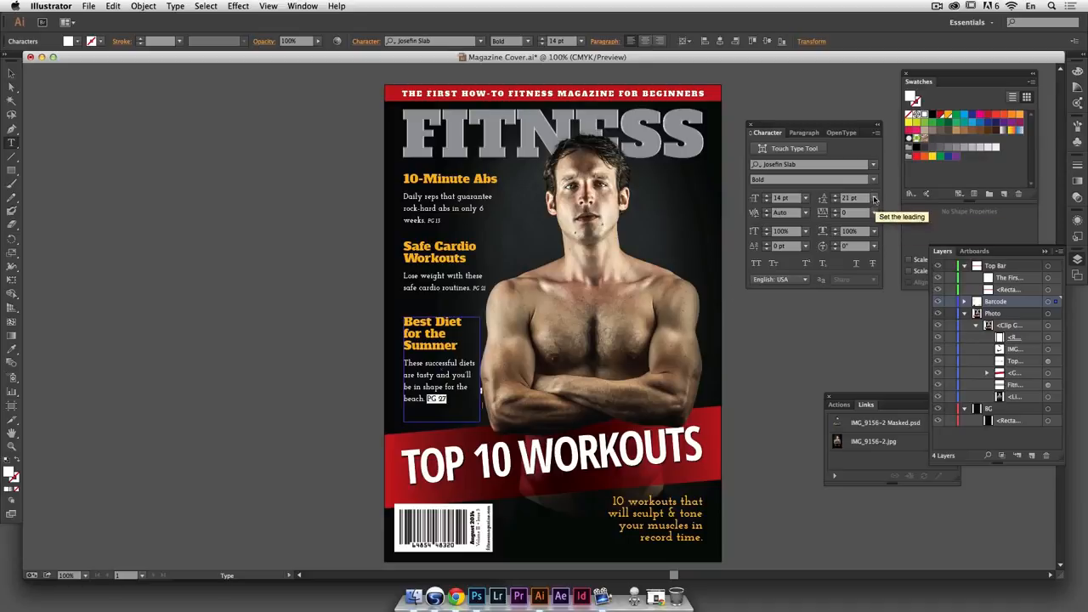
click(870, 181)
click(838, 282)
click(806, 197)
click(819, 275)
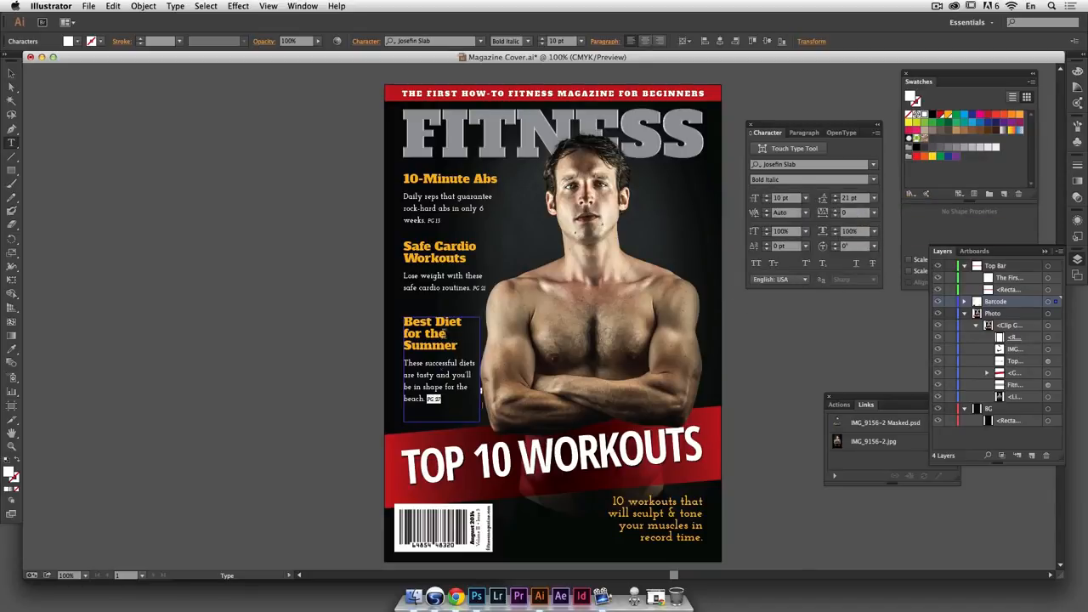
click(12, 73)
click(315, 352)
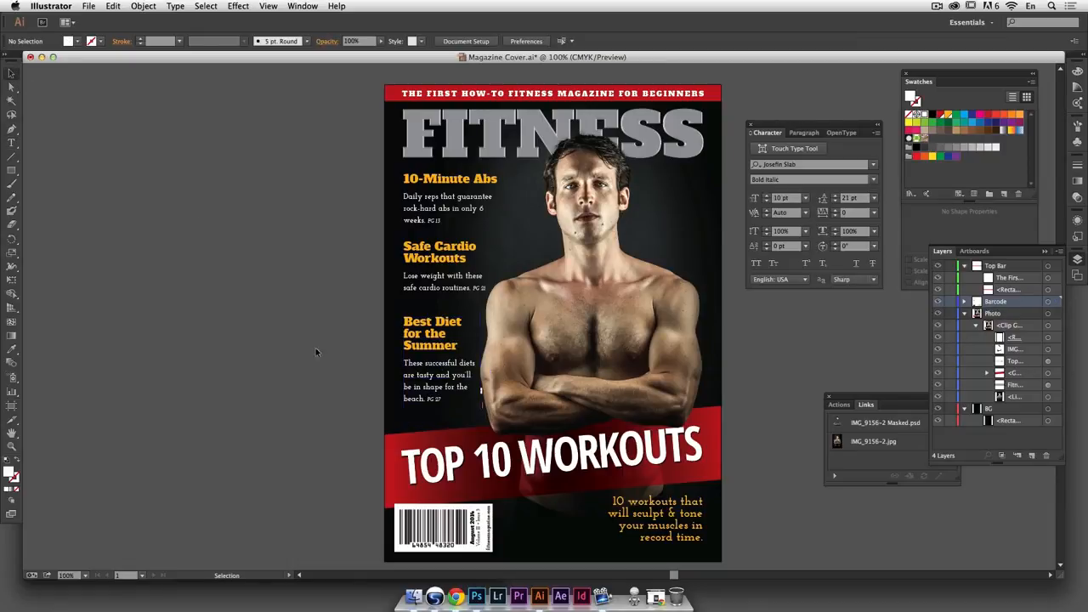
Move the "Best Diet for the Summer" block slightly down and shorten its frame to just below the text
click(443, 347)
drag(443, 347, 443, 352)
drag(441, 427, 441, 415)
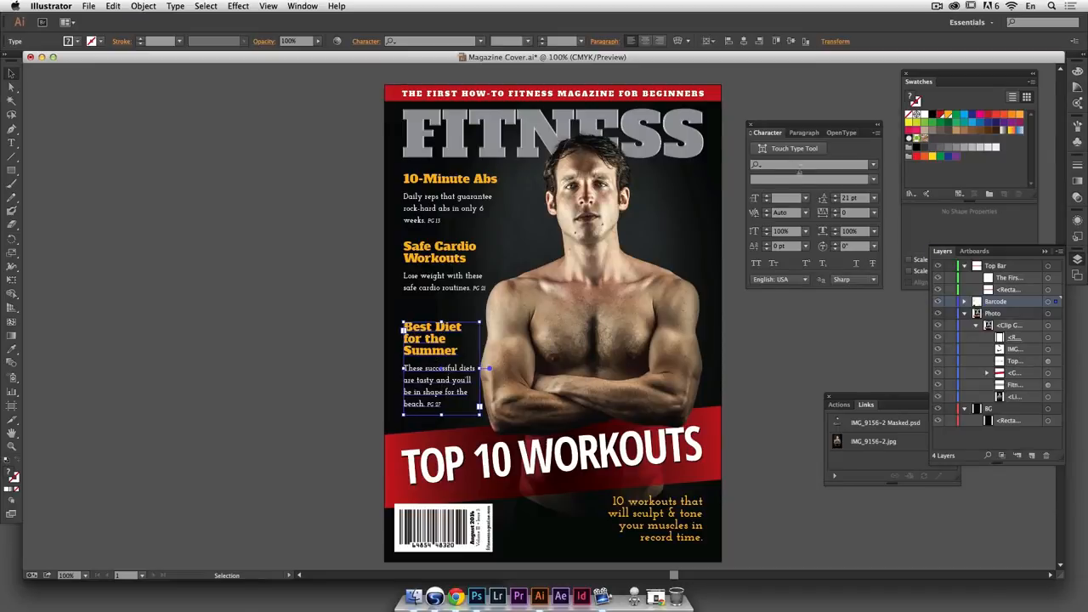
Set the space before paragraphs to 0 pt in the "Best Diet for the Summer" teaser
click(801, 134)
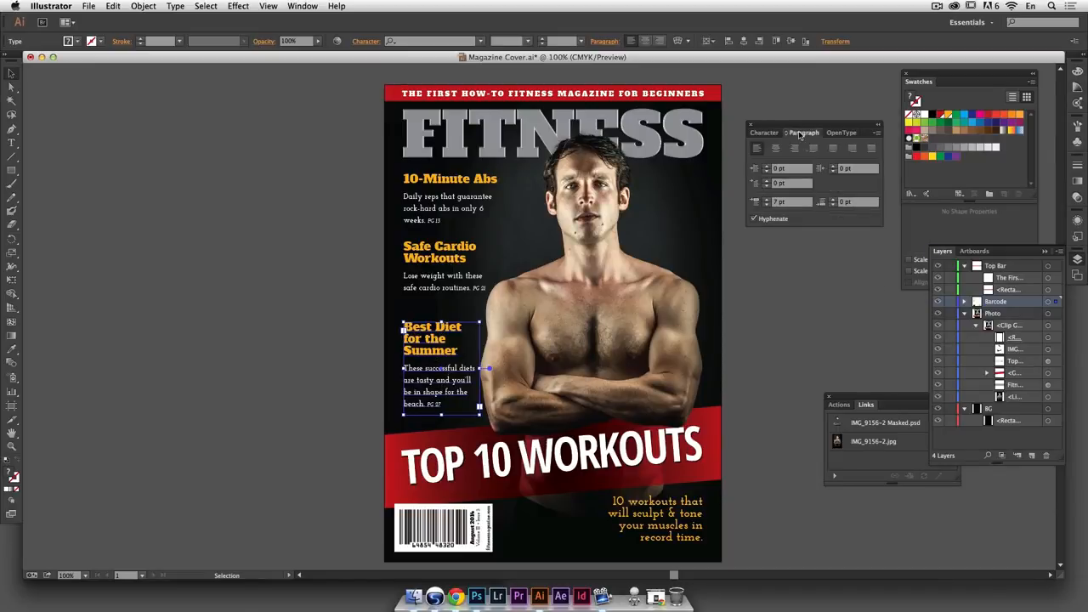
click(795, 205)
key(Return)
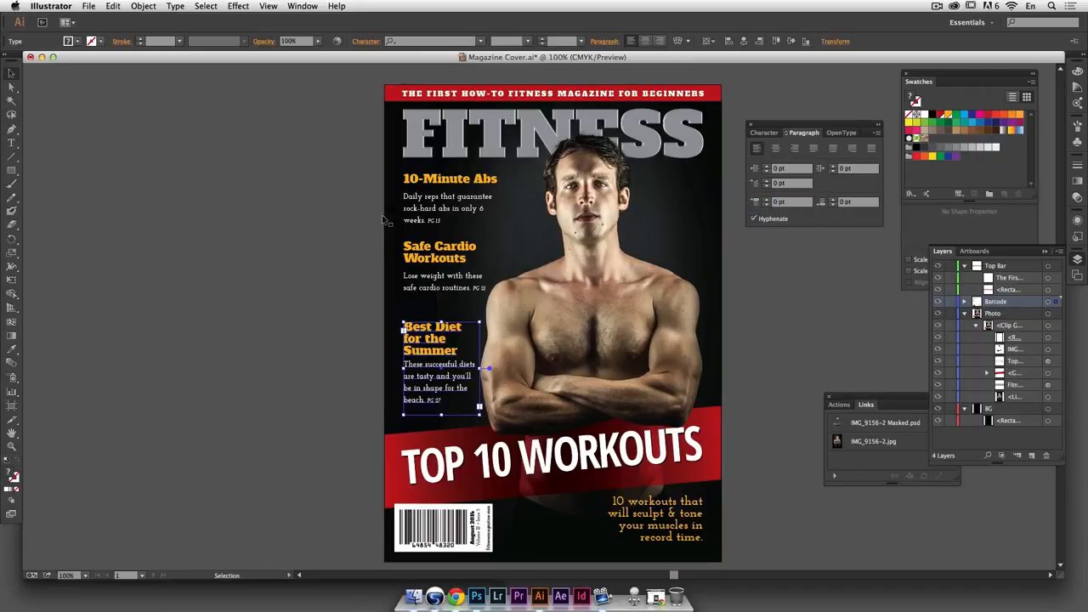
Set the space before paragraphs to 0 pt in the "Safe Cardio Workouts" teaser
click(430, 246)
click(766, 202)
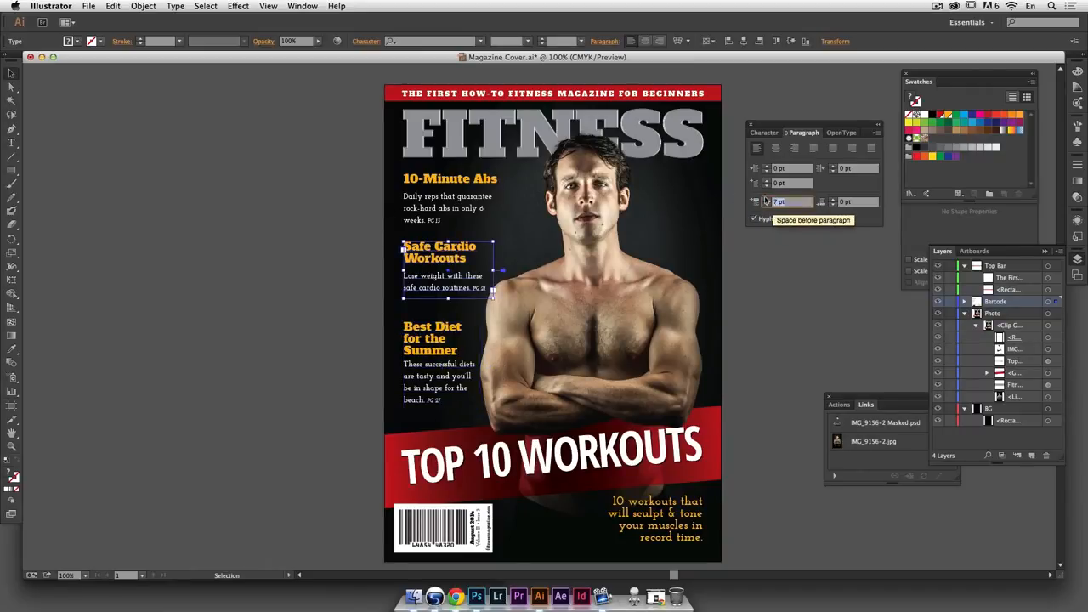
text(0)
key(Return)
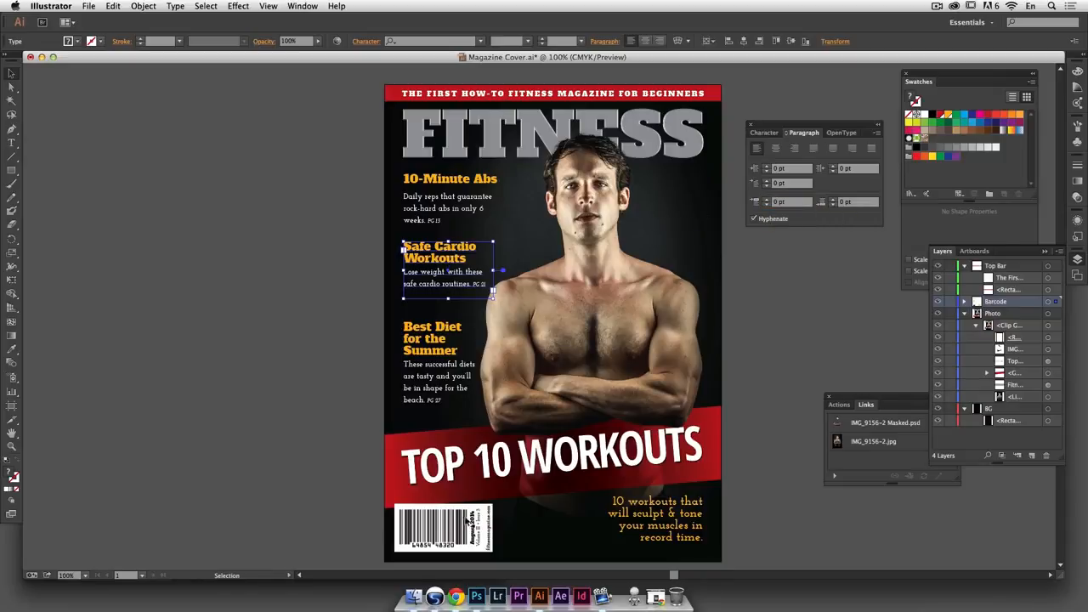
Set the space before paragraphs to 0 pt in the "10-Minute Abs" teaser and deselect it
click(458, 213)
click(766, 201)
text(0)
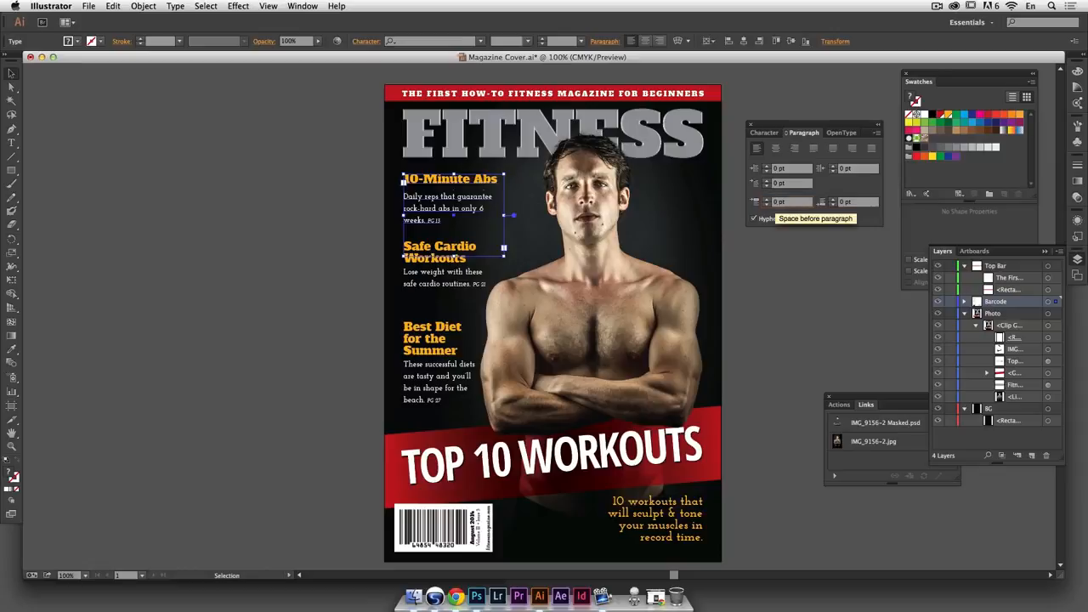
key(Return)
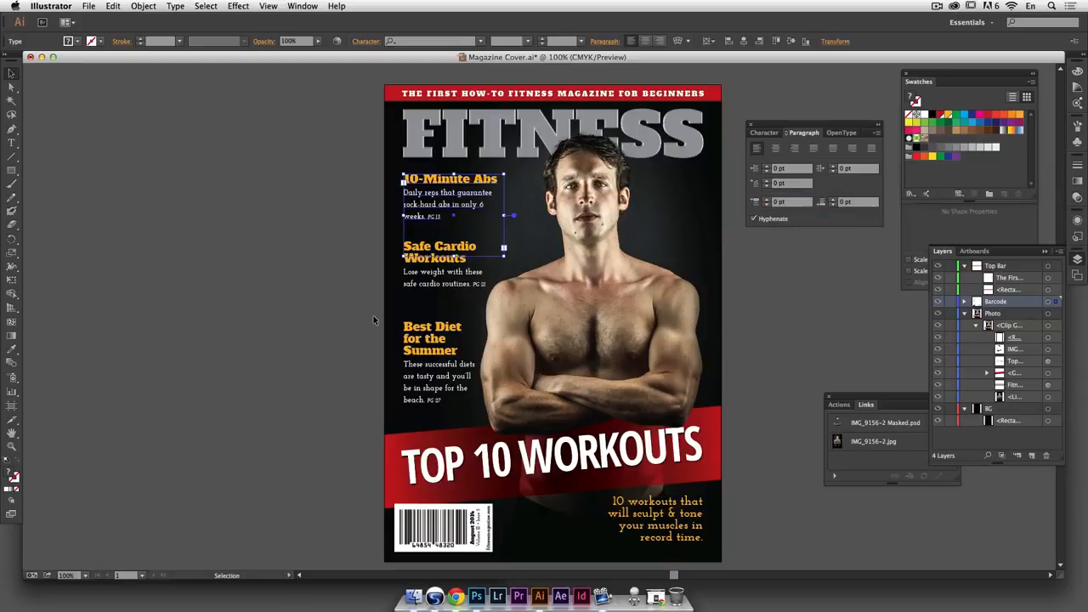
click(341, 304)
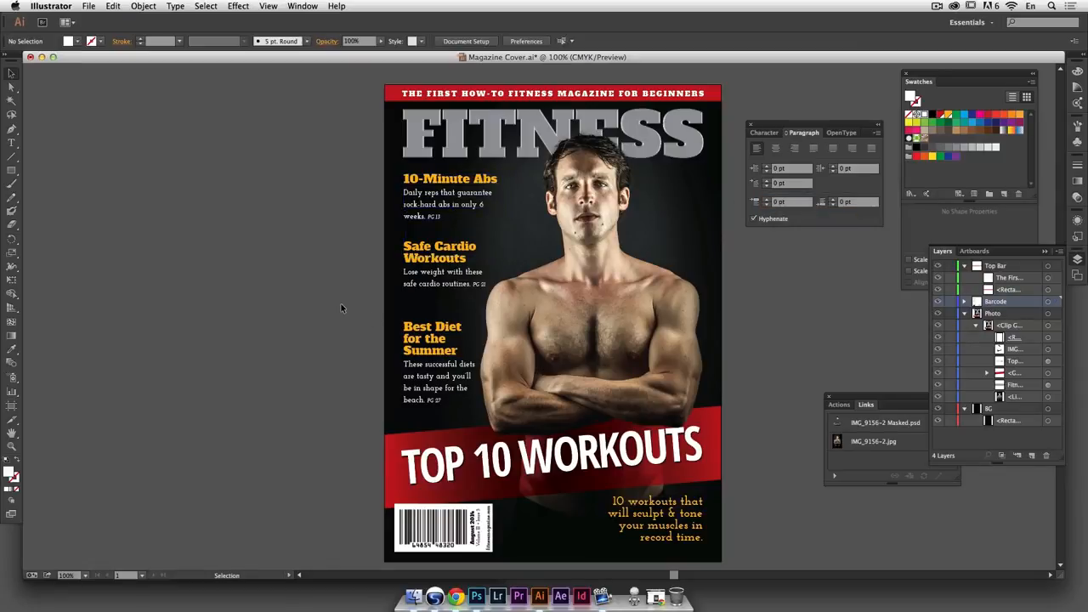
Move the diet teaser slightly down and the cardio teaser down about one text line
drag(431, 350, 430, 356)
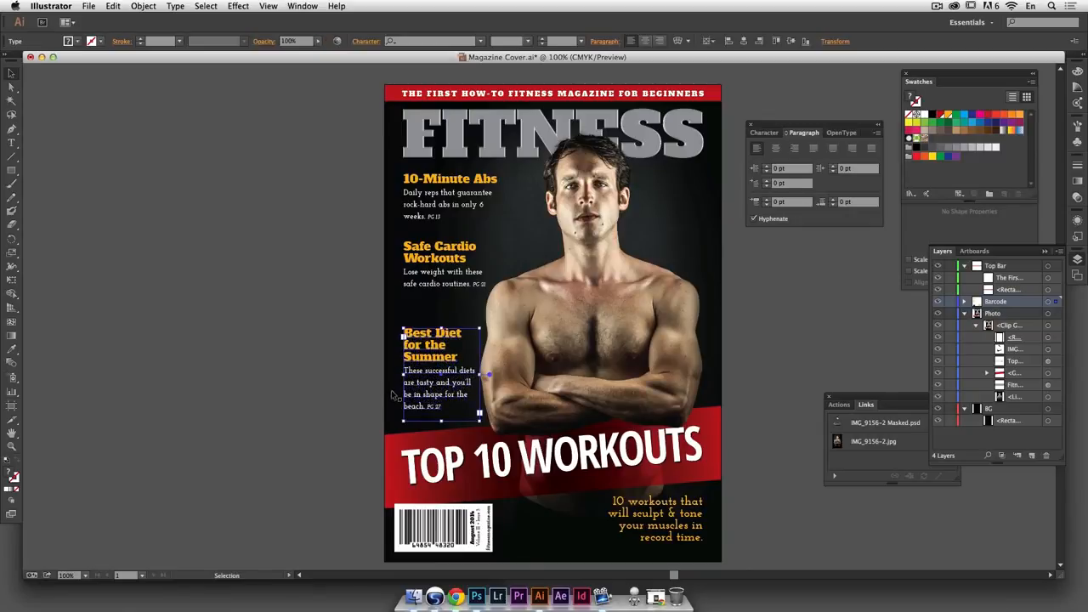
click(300, 380)
drag(424, 287, 425, 300)
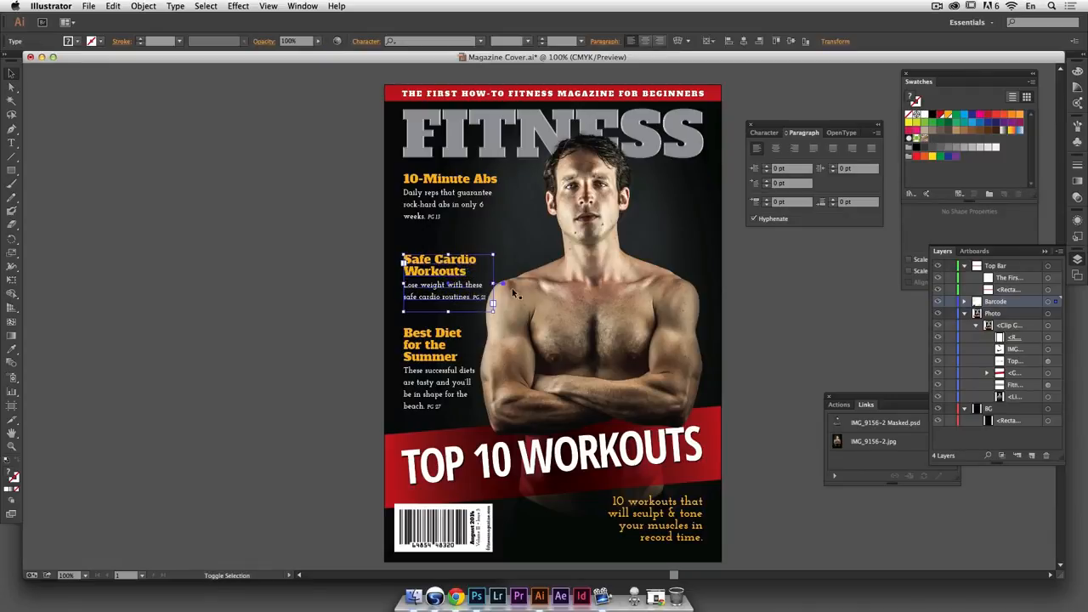
Narrow the cardio teaser's frame so its description wraps to three lines, and turn off hyphenation for it
drag(484, 282, 480, 282)
click(353, 340)
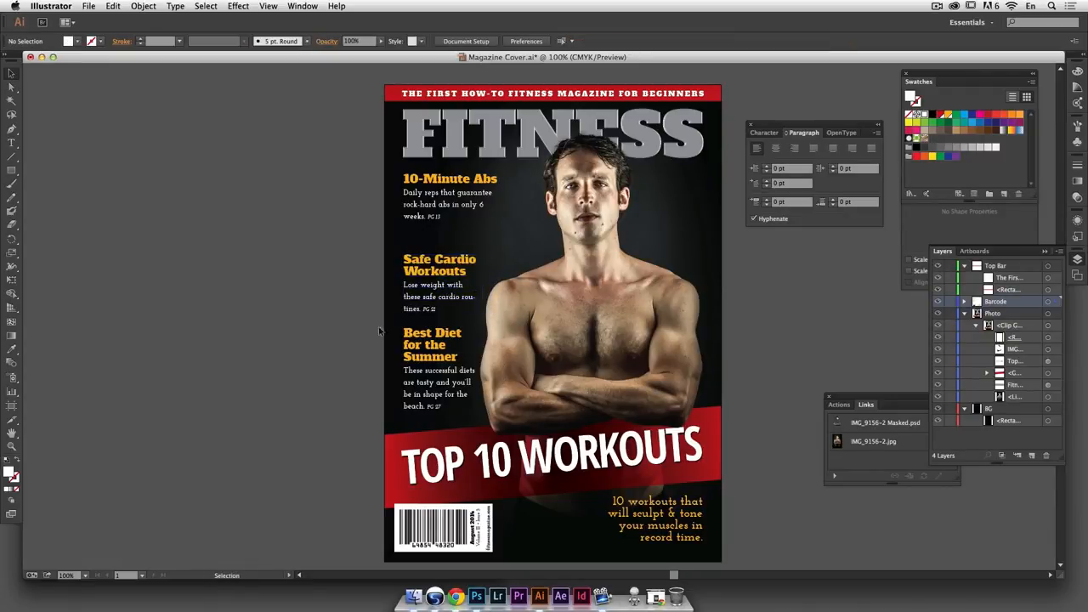
click(472, 303)
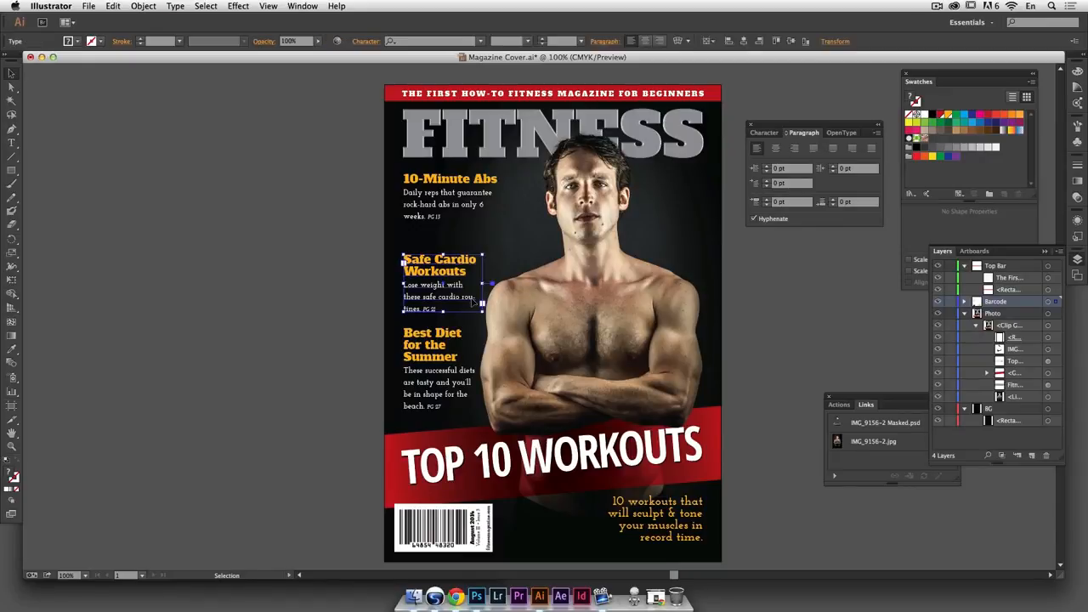
click(755, 220)
Narrow the abs teaser's frame so its heading wraps to two lines, and turn off hyphenation for it
click(471, 206)
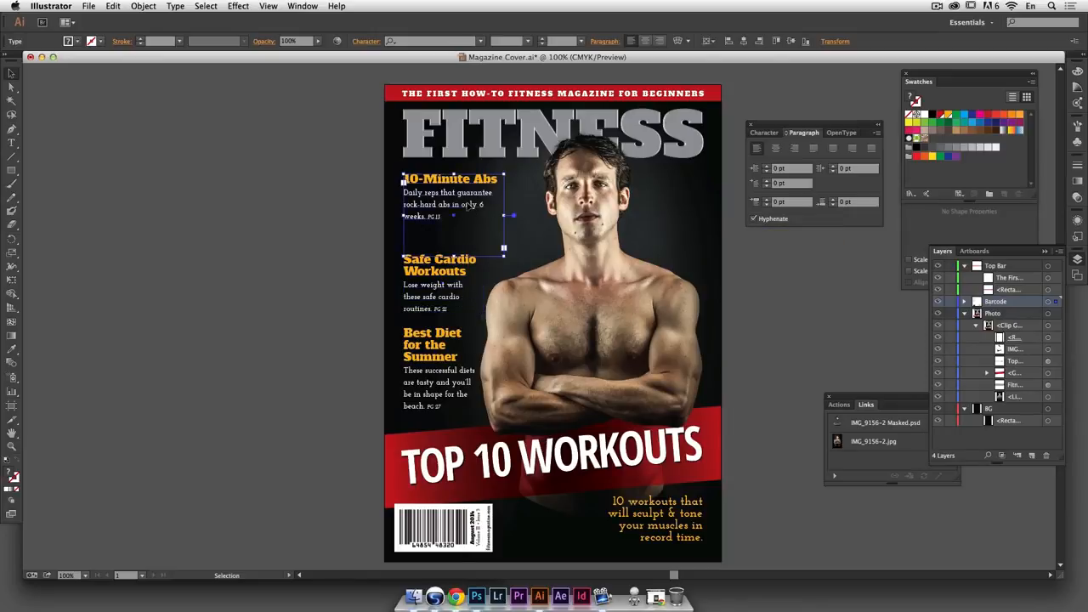
drag(502, 216, 488, 216)
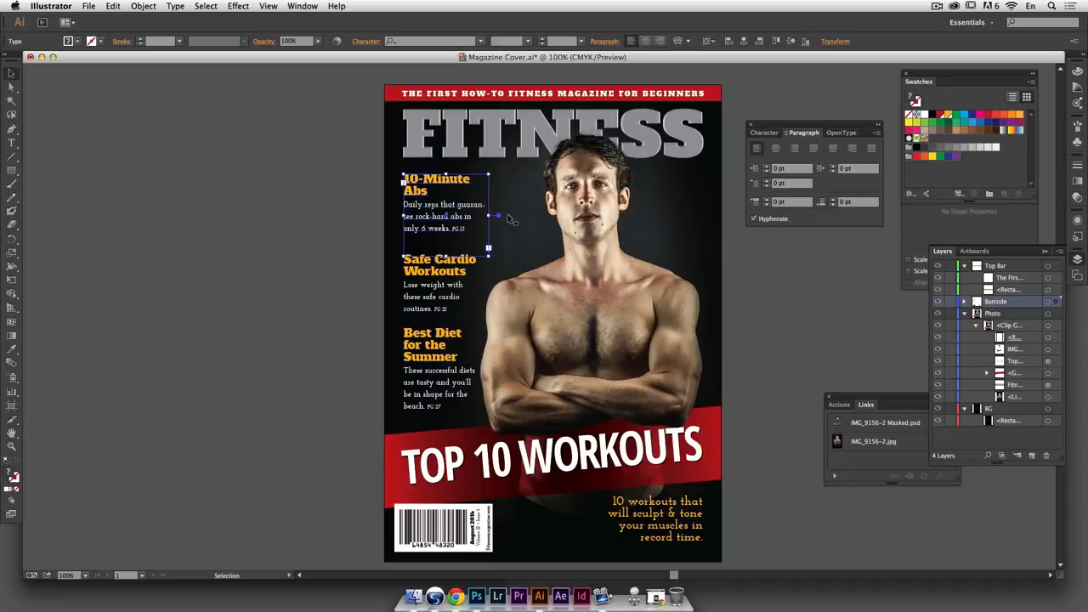
click(756, 219)
click(443, 360)
click(763, 319)
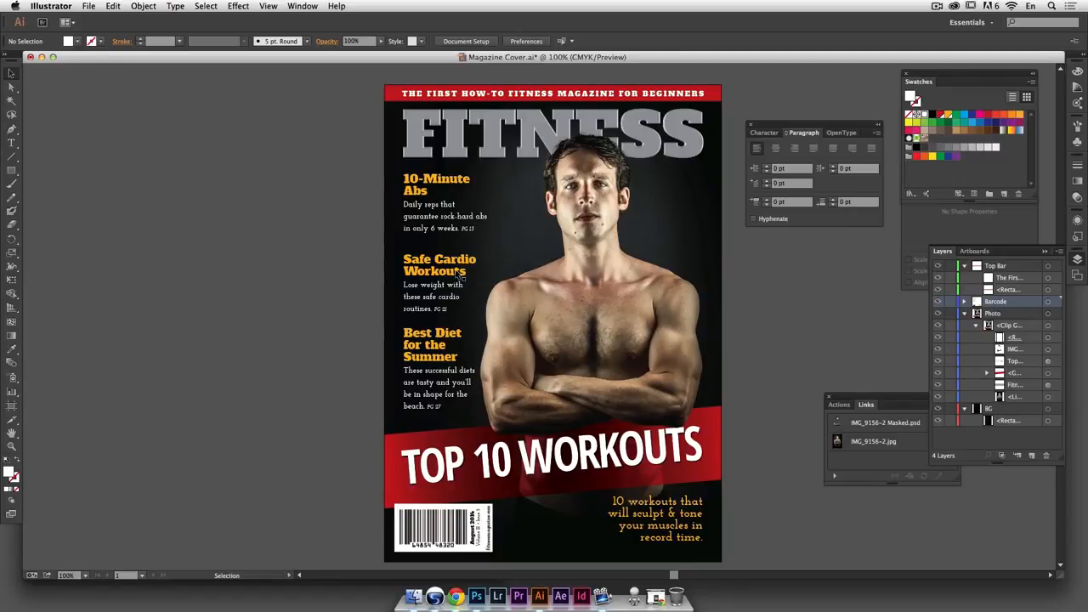
Narrow the abs teaser's frame further to roughly the width of the cardio teaser's frame
click(469, 222)
drag(488, 248, 482, 249)
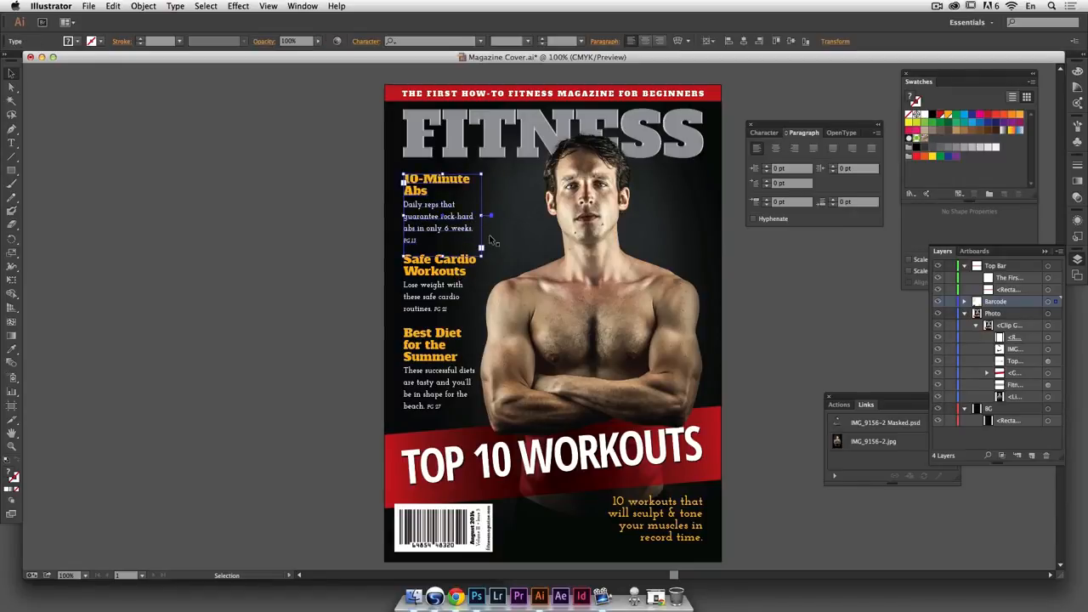
click(661, 274)
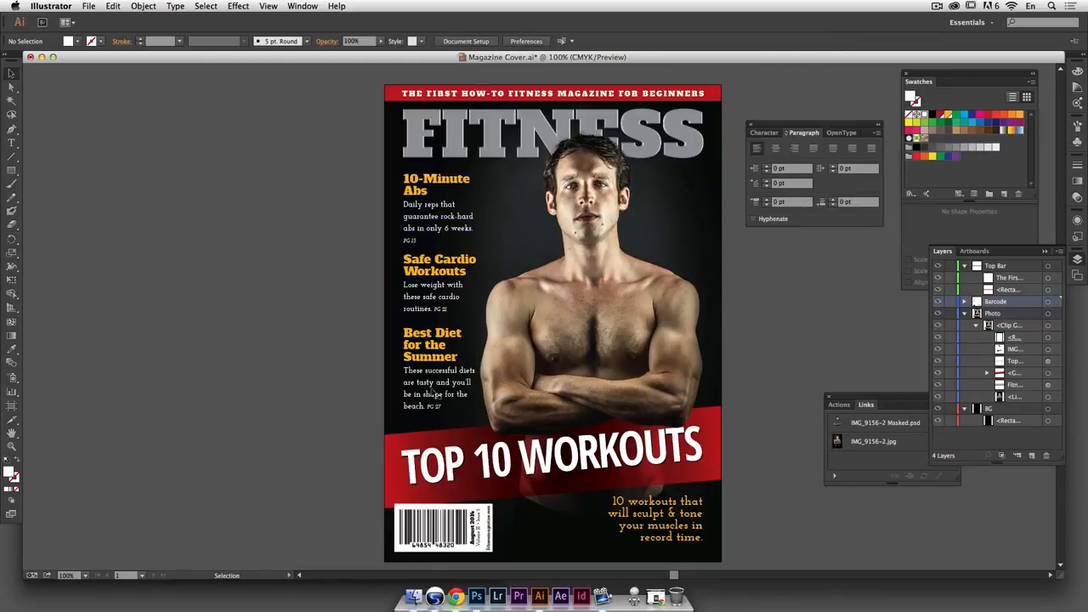
Nudge the diet teaser down and shorten the diet and abs frames to end just below their text
drag(431, 375, 432, 379)
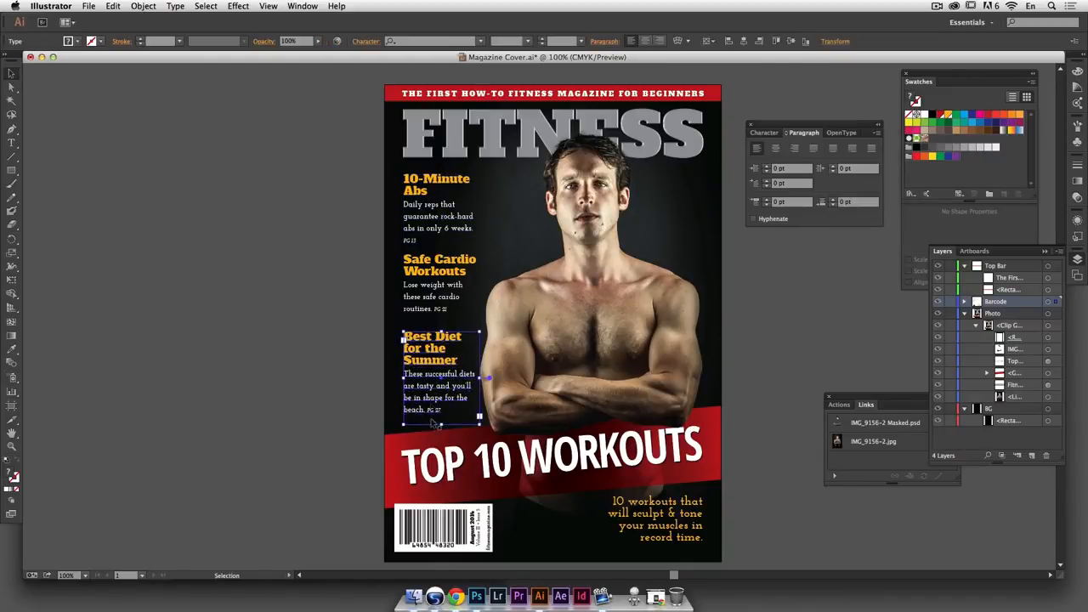
click(288, 363)
click(434, 369)
drag(440, 418, 438, 412)
click(440, 312)
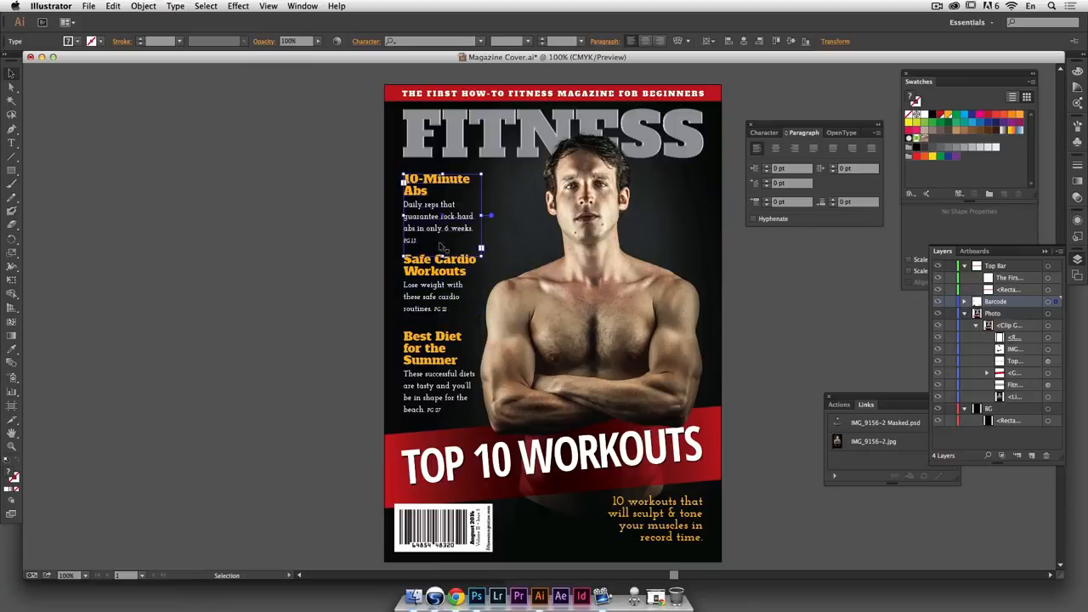
drag(440, 249, 441, 244)
Distribute the vertical spacing between the three teaser blocks evenly, aligned to the selection
shift+click(451, 272)
shift+click(441, 340)
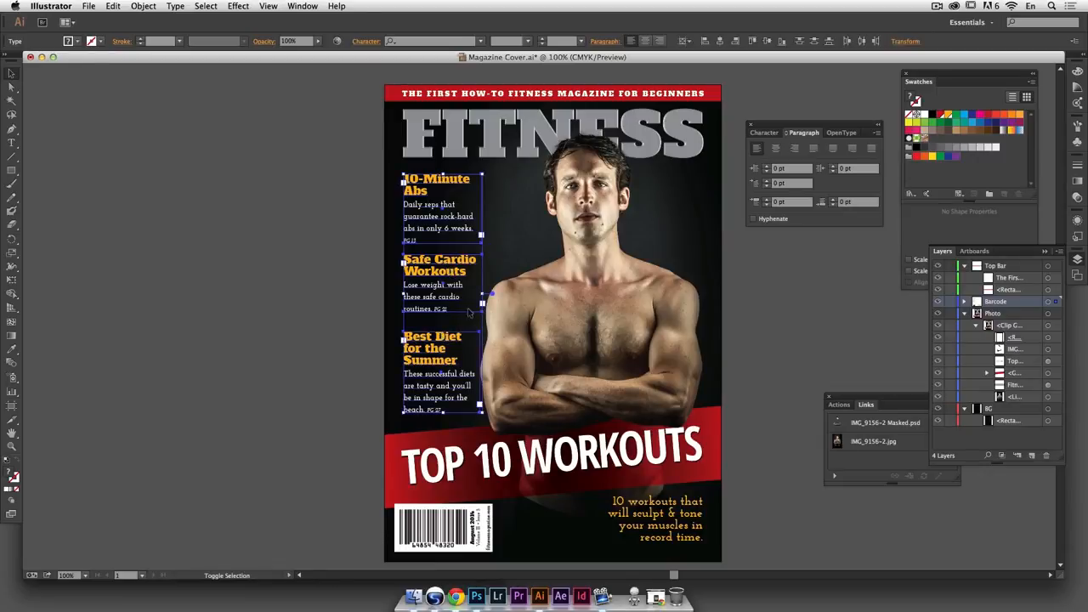
click(689, 41)
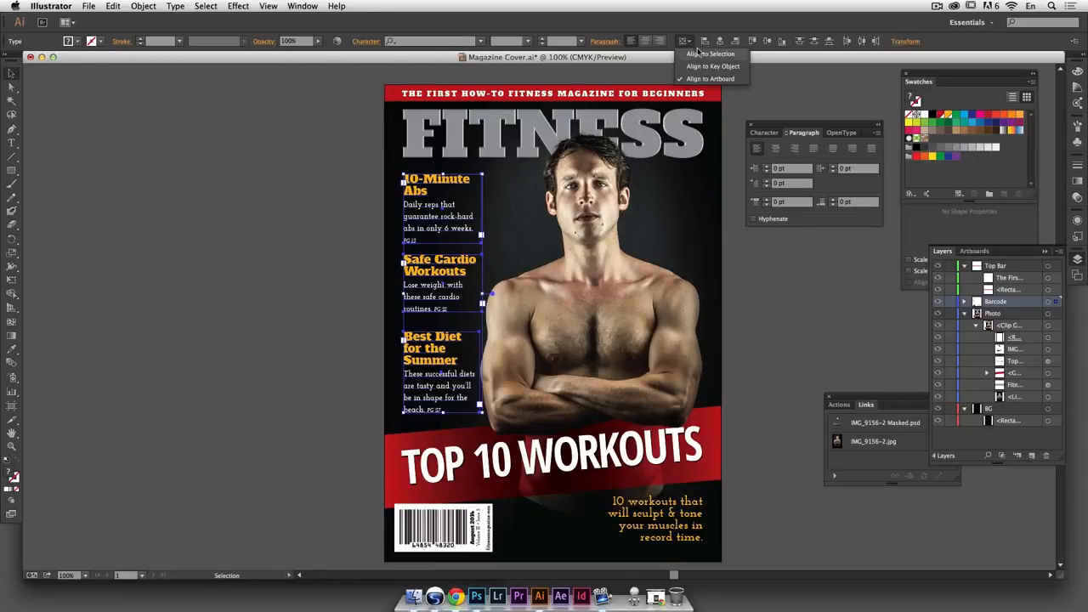
click(699, 55)
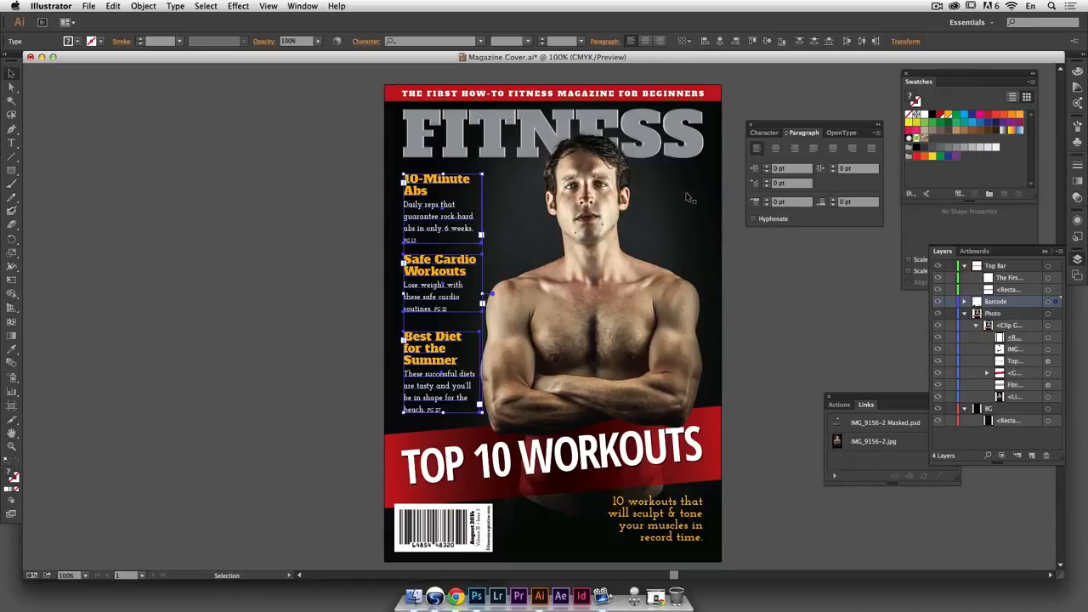
click(928, 223)
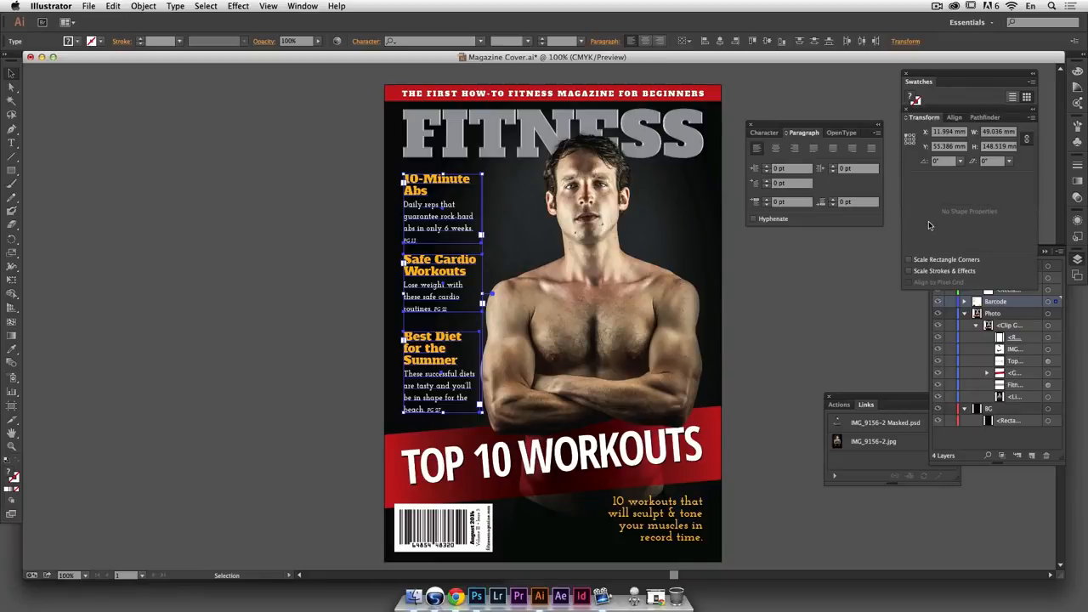
click(955, 120)
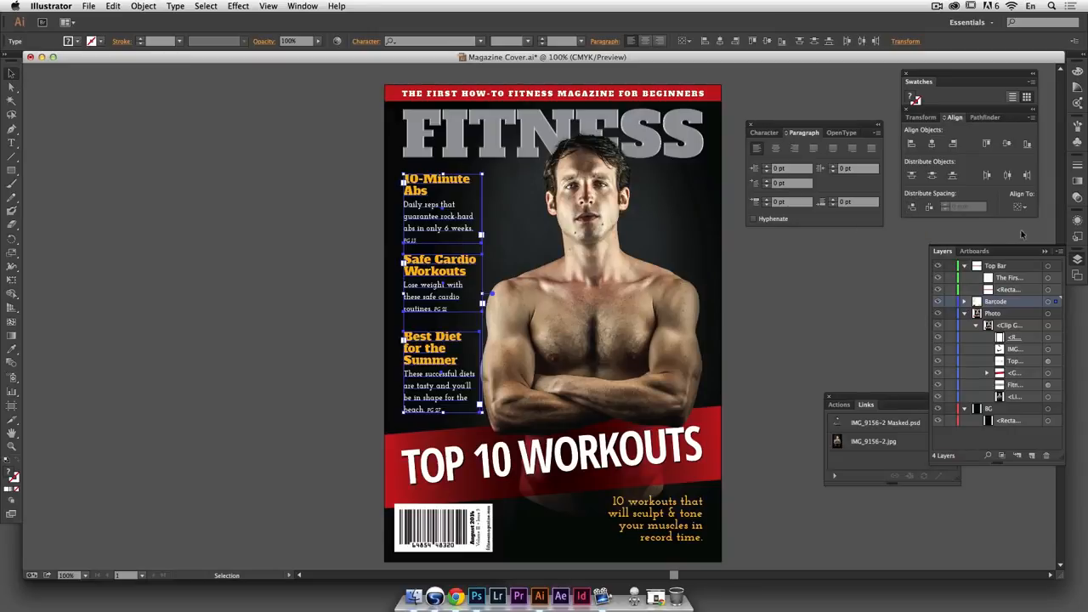
click(910, 210)
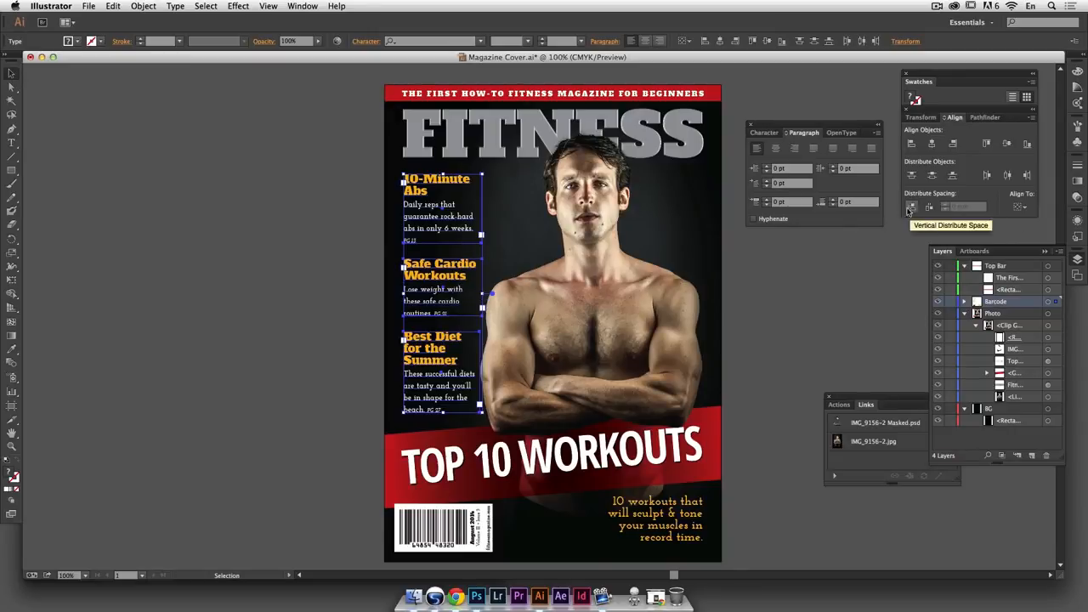
click(743, 280)
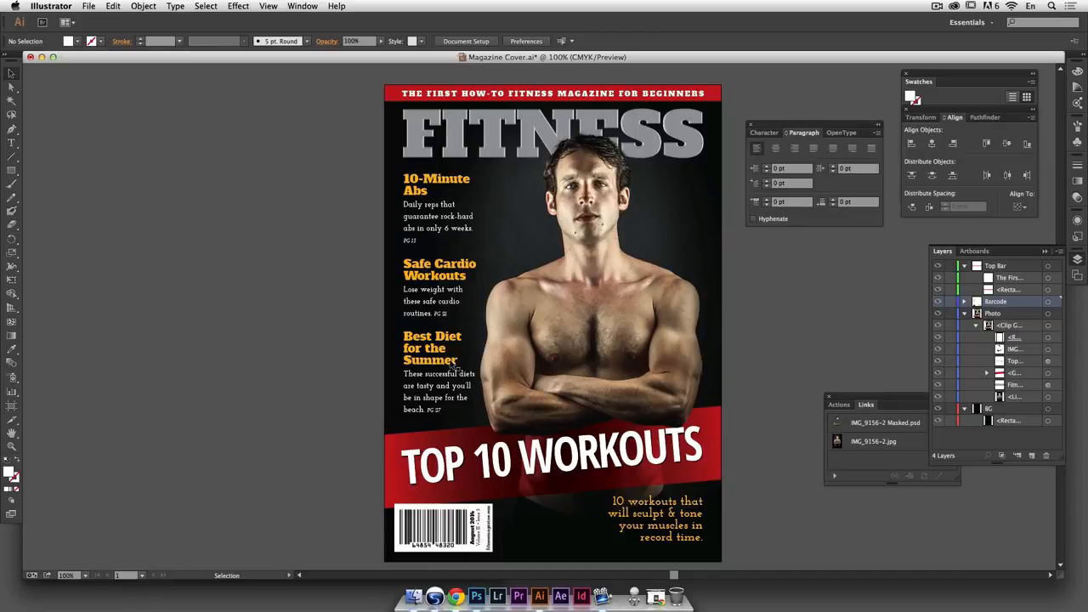
Set the leading of the abs teaser's description, including its page reference, to 18 pt
double_click(451, 224)
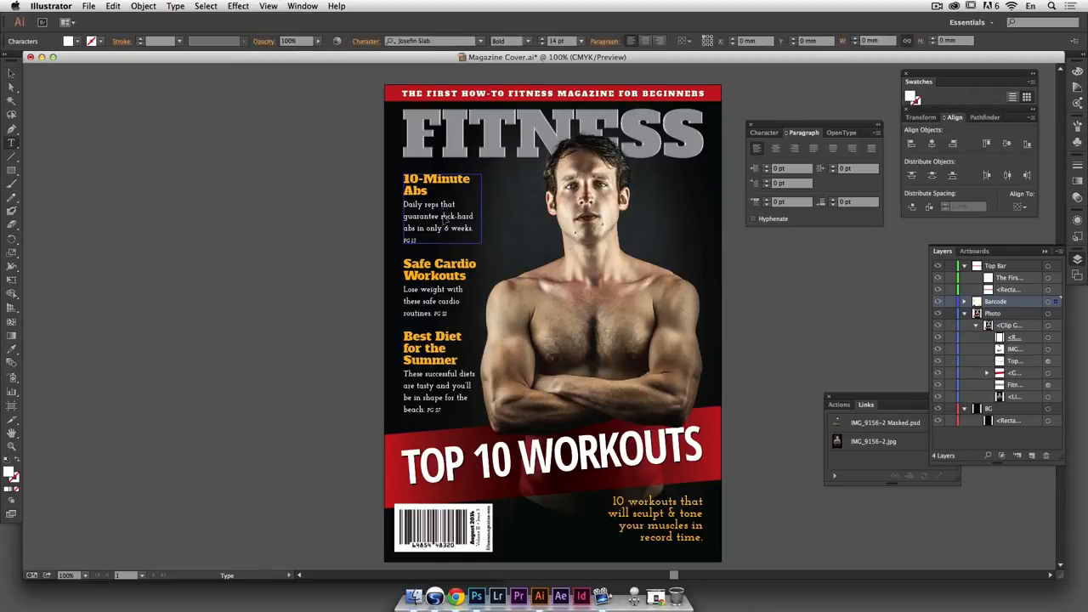
triple_click(430, 205)
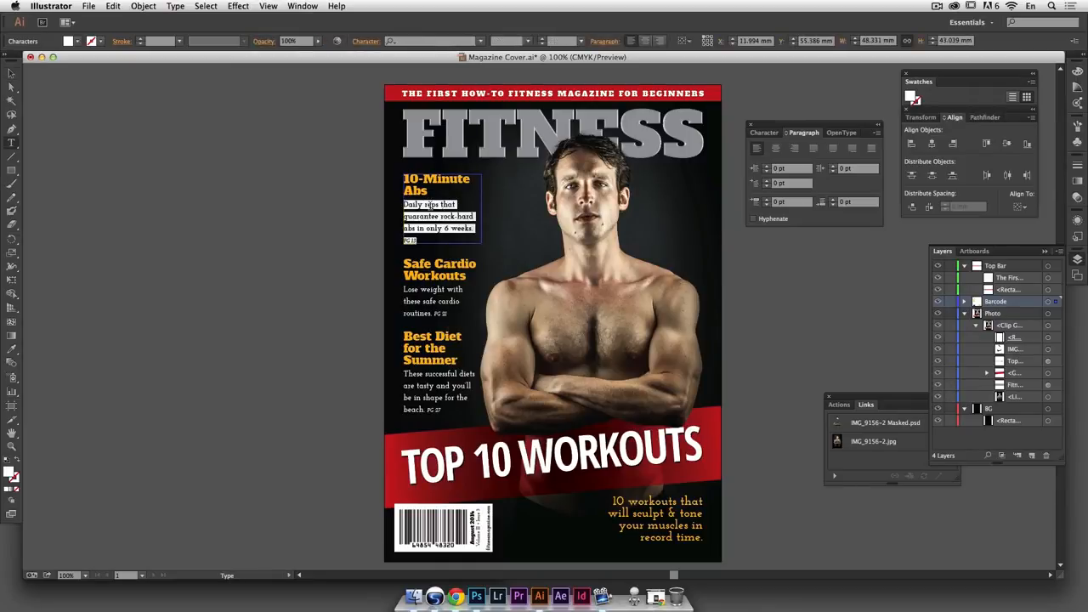
click(766, 133)
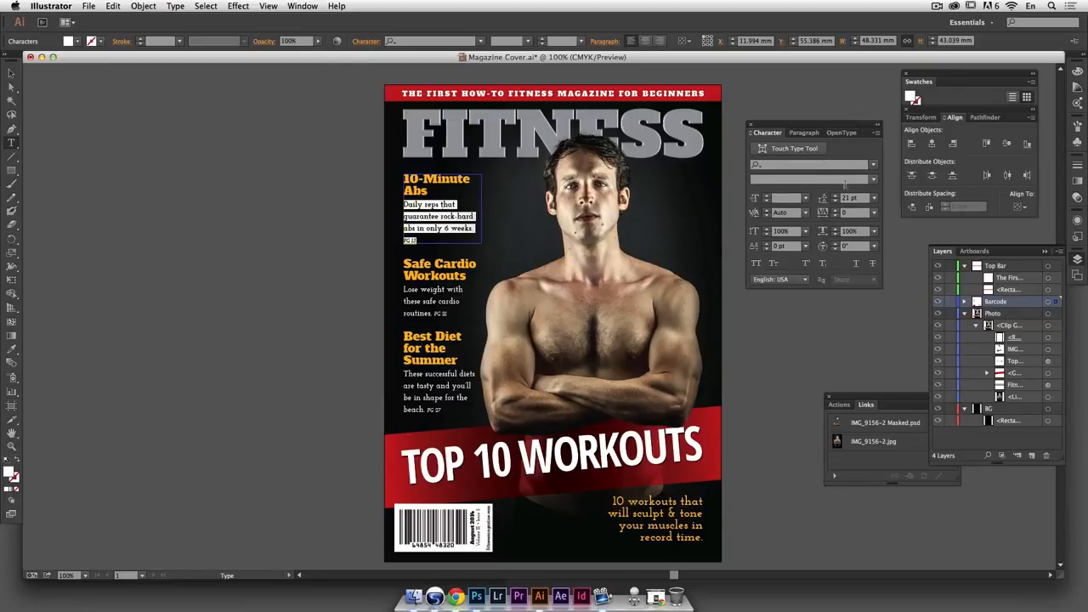
click(836, 201)
click(836, 202)
click(836, 201)
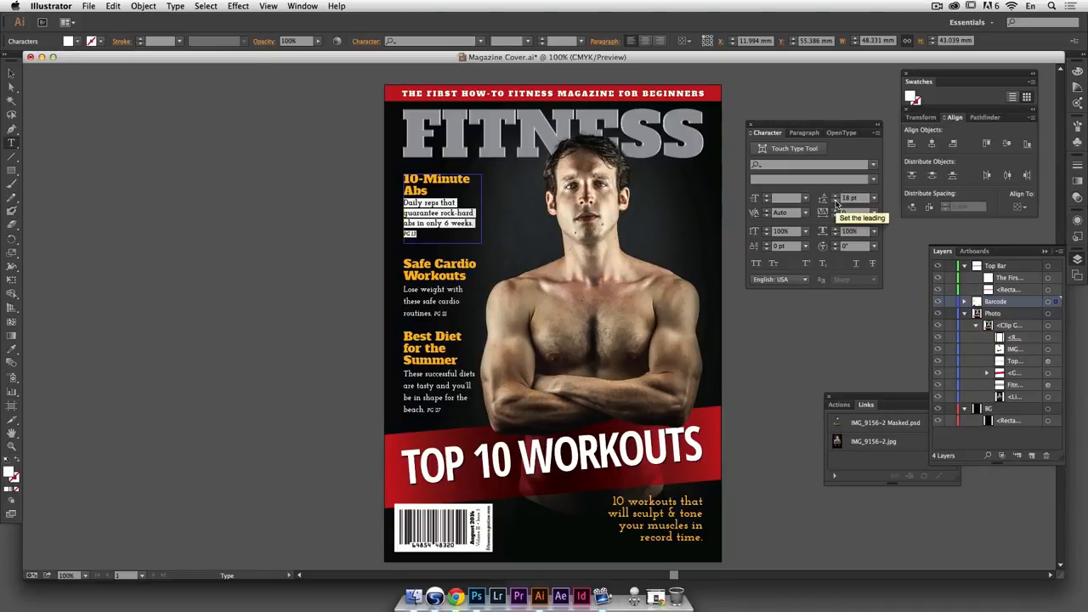
Set the leading of the cardio teaser's description, including its page reference, to 18 pt
triple_click(435, 301)
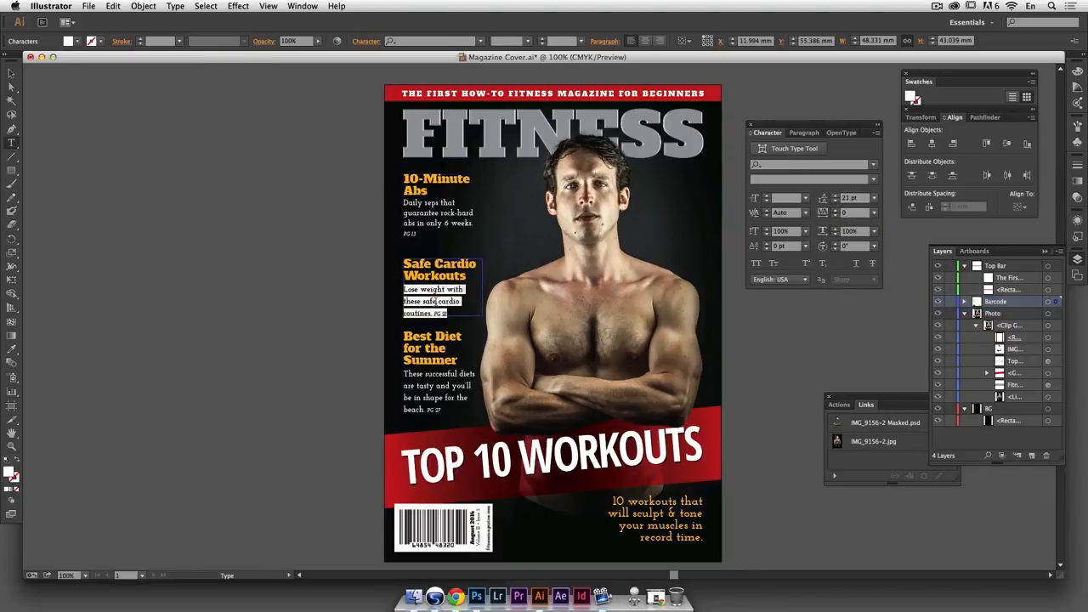
click(836, 202)
click(836, 202)
click(836, 202)
Set the leading of the diet teaser's description, including its page reference, to 18 pt and deselect the text
click(437, 391)
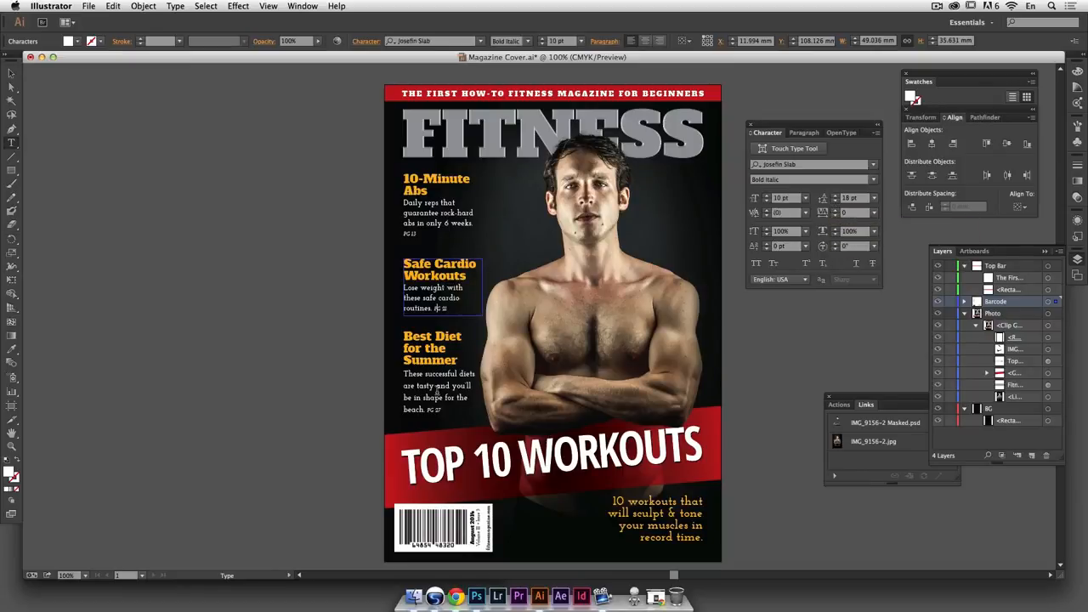
triple_click(442, 386)
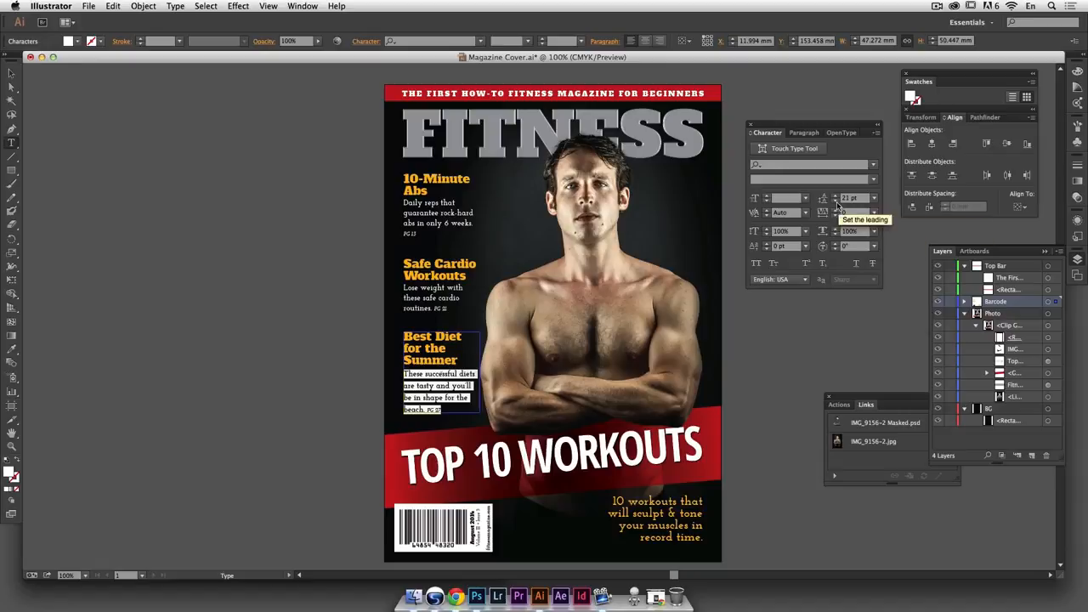
click(836, 201)
click(836, 202)
click(836, 201)
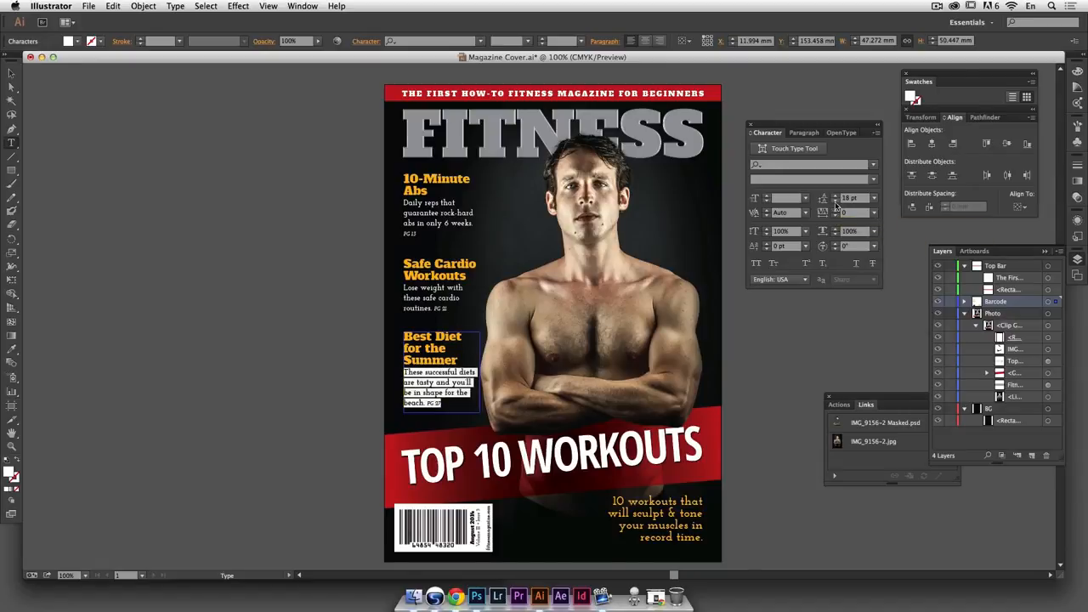
click(11, 74)
click(113, 160)
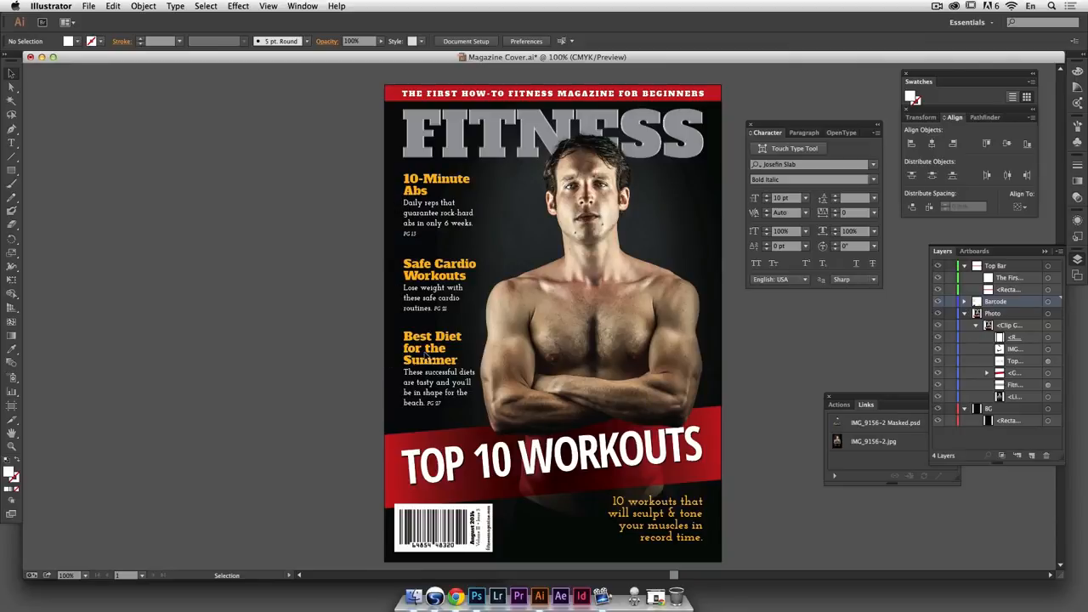
click(442, 336)
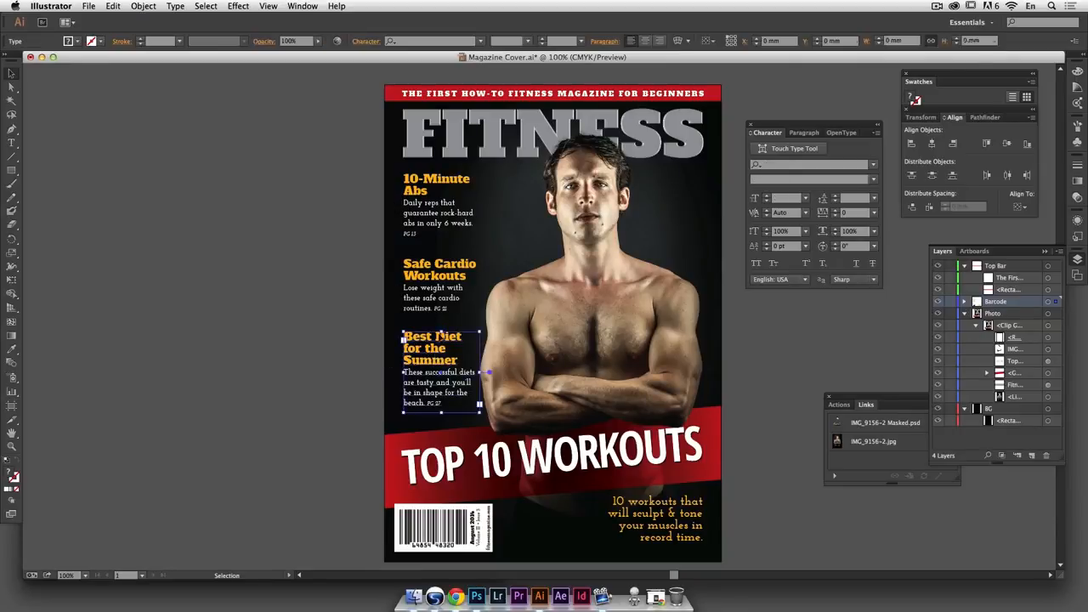
shift+click(442, 281)
shift+click(446, 217)
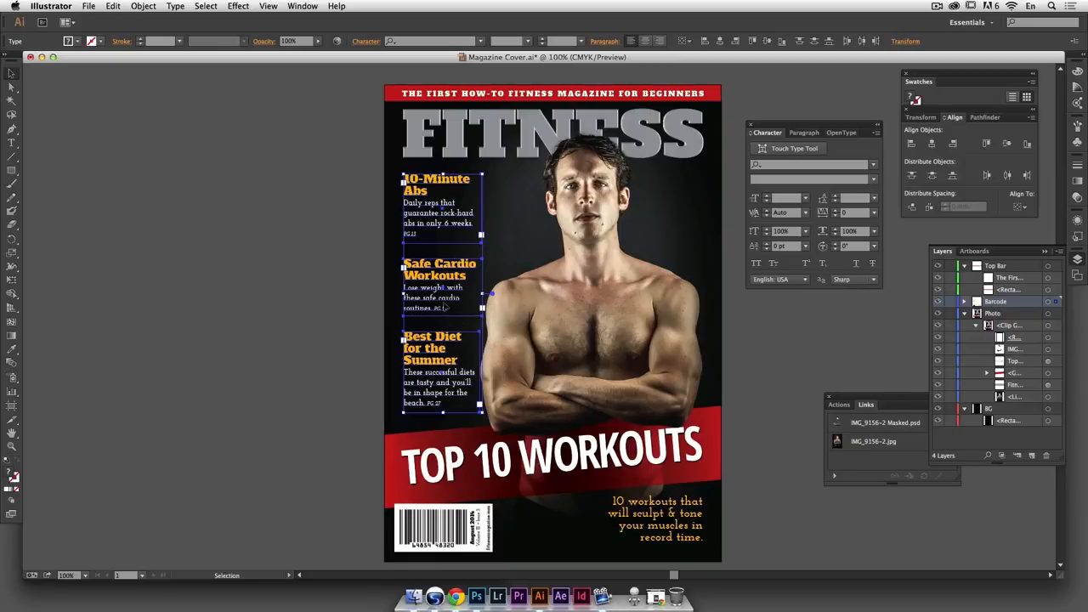
click(759, 364)
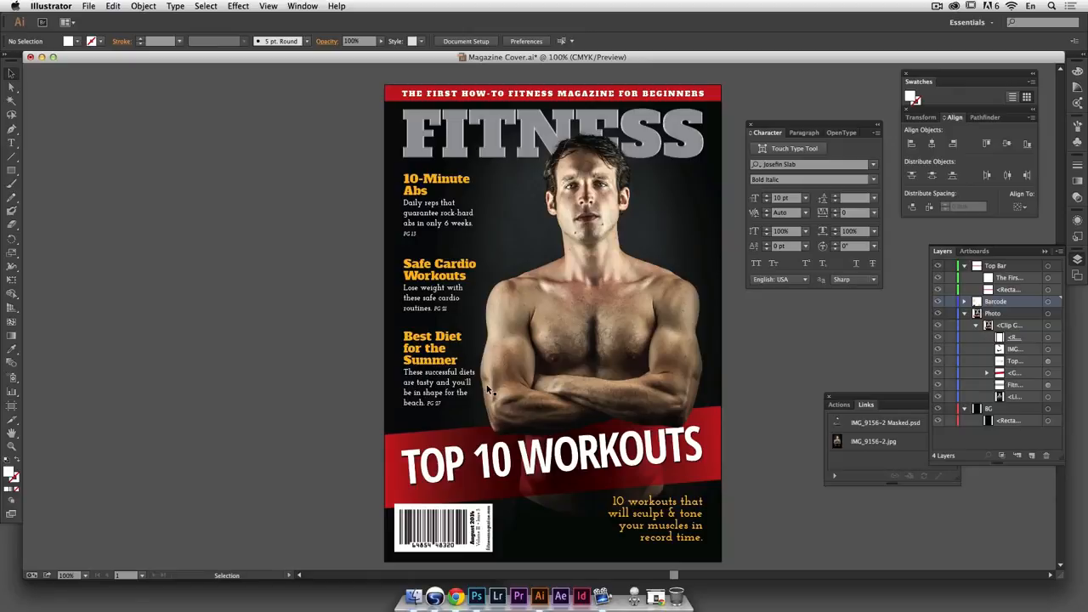
click(411, 156)
click(360, 165)
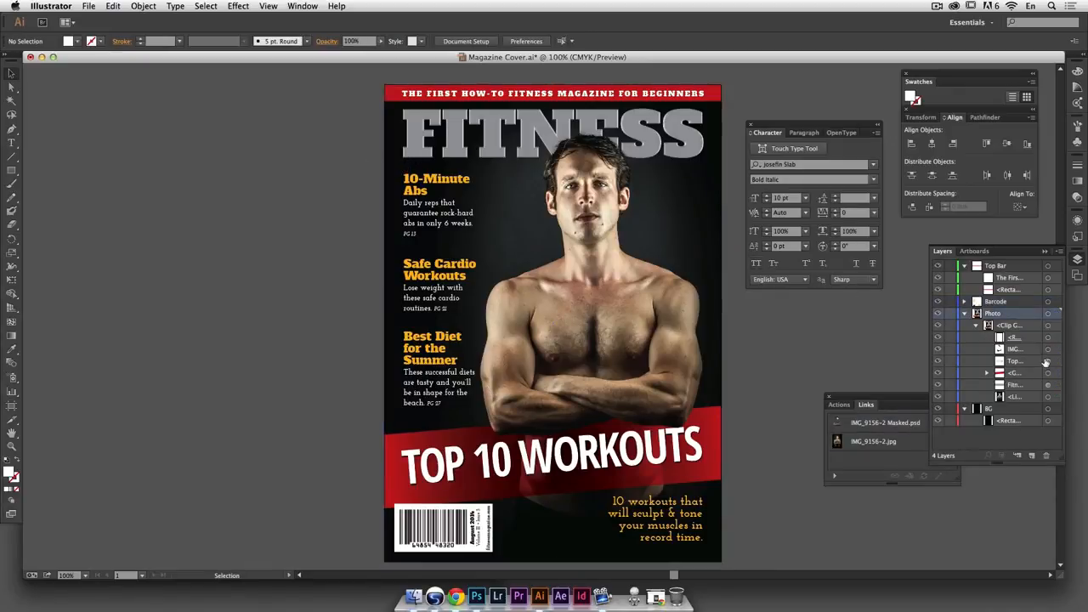
Nudge the abs, cardio and diet teaser blocks slightly left to line up with the FITNESS masthead, and deselect them
click(1047, 389)
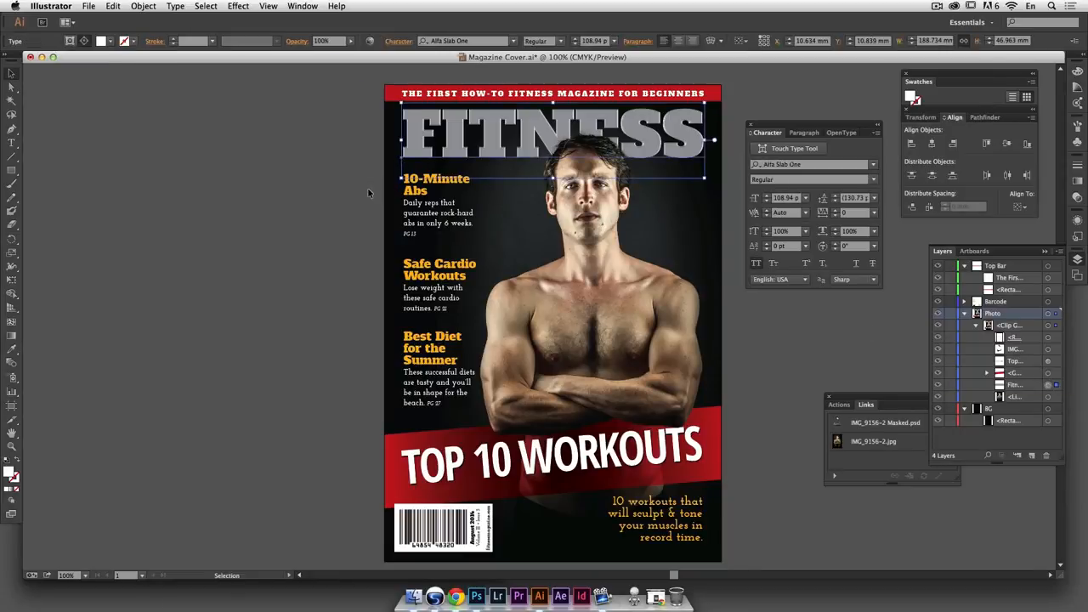
click(421, 225)
shift+click(426, 279)
shift+click(430, 357)
key(Left)
key(Left)
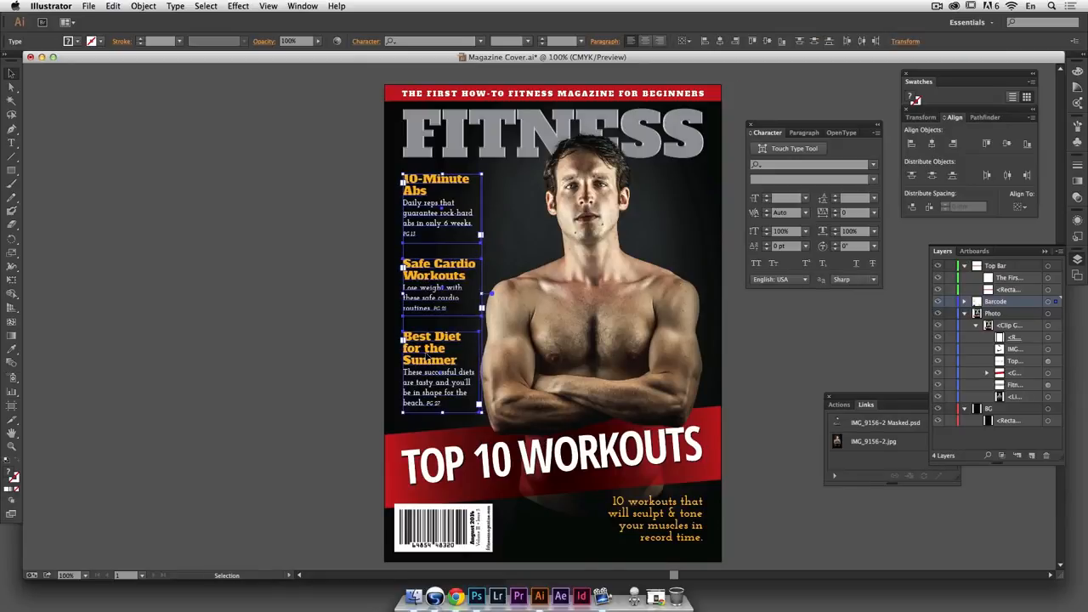
click(340, 334)
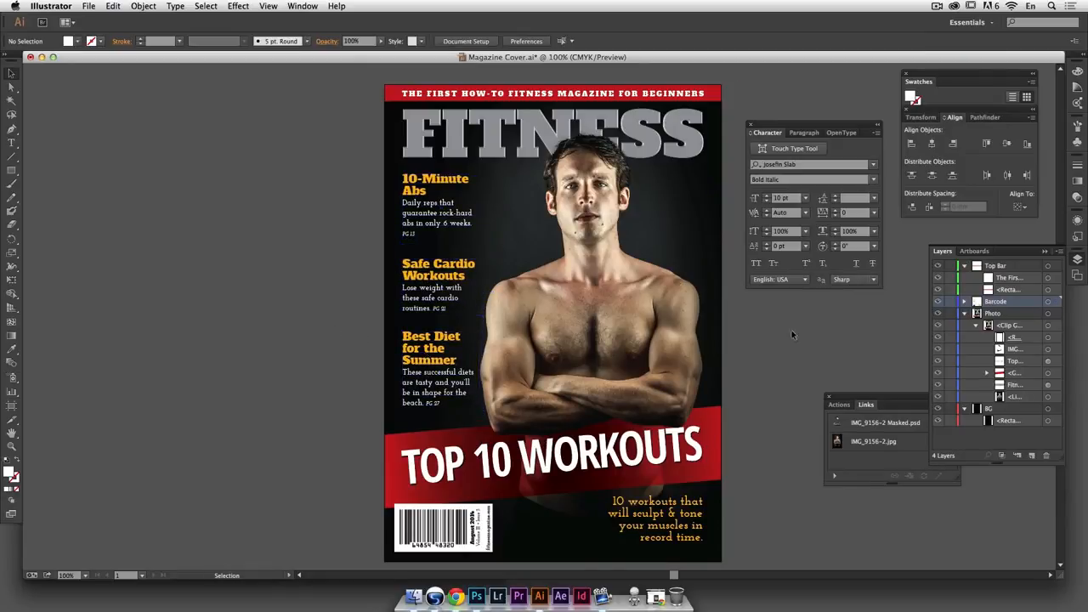
Nudge the man's photo and its masked copy together right and down to about X 35.16 mm, Y 10.99 mm, and deselect them
click(1047, 350)
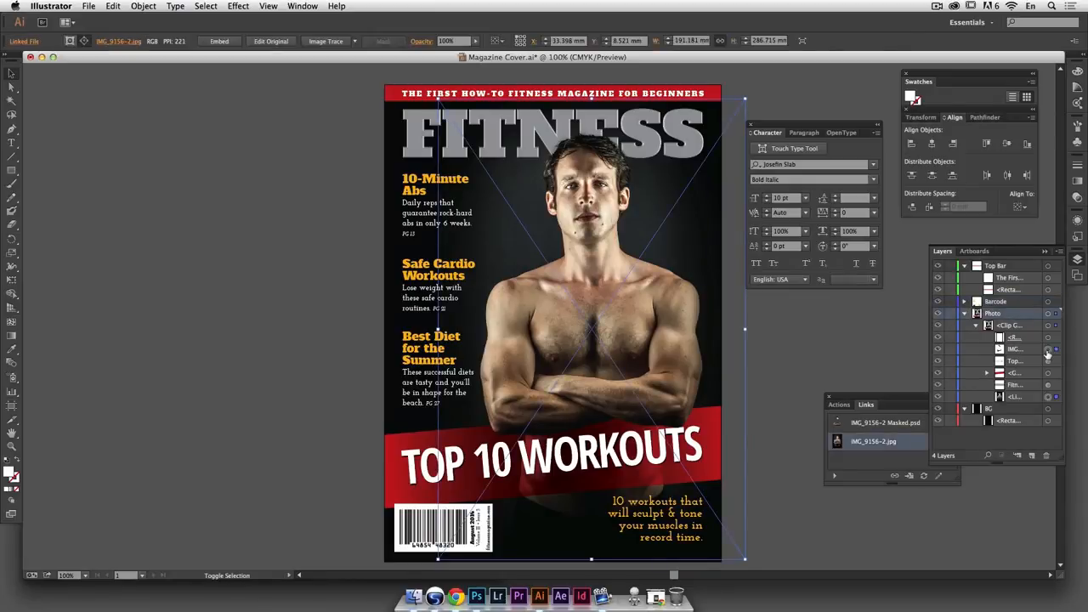
key(Right)
key(Right)
key(Right)
key(Right)
key(Right)
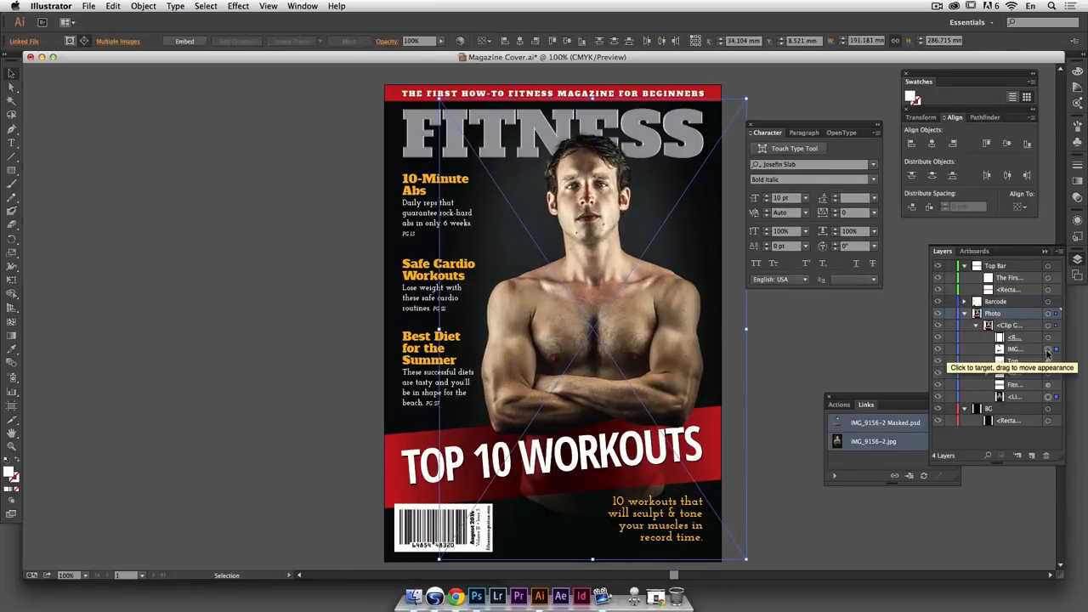
key(Down)
key(Down)
key(Down)
key(Down)
key(Down)
key(Down)
key(Down)
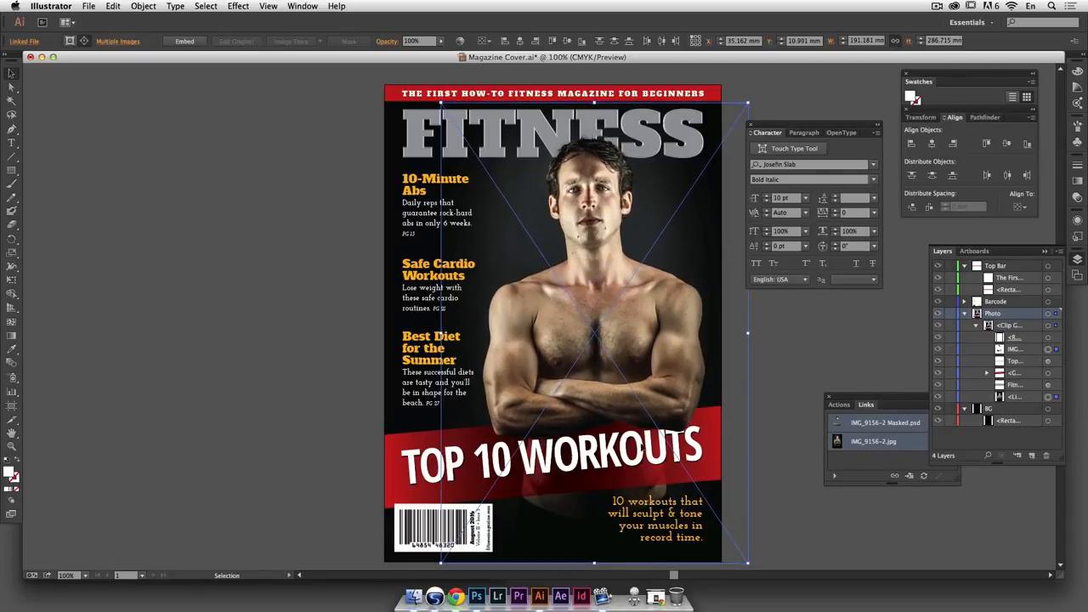
click(807, 363)
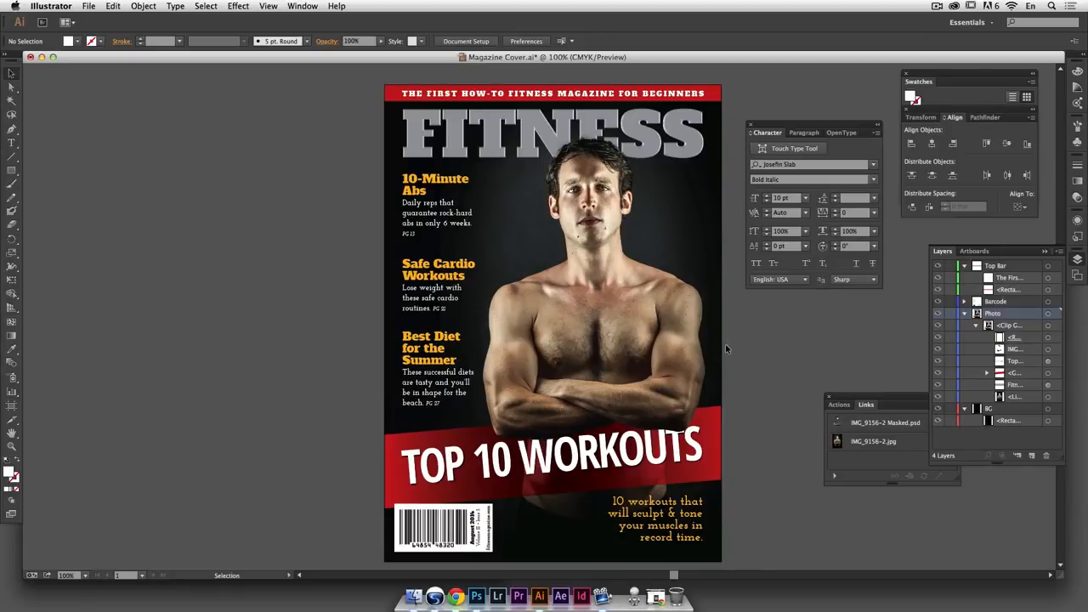
Reduce the slanted red banner's height slightly by raising its lower edge, and leave nothing selected
click(1048, 375)
drag(557, 492, 558, 494)
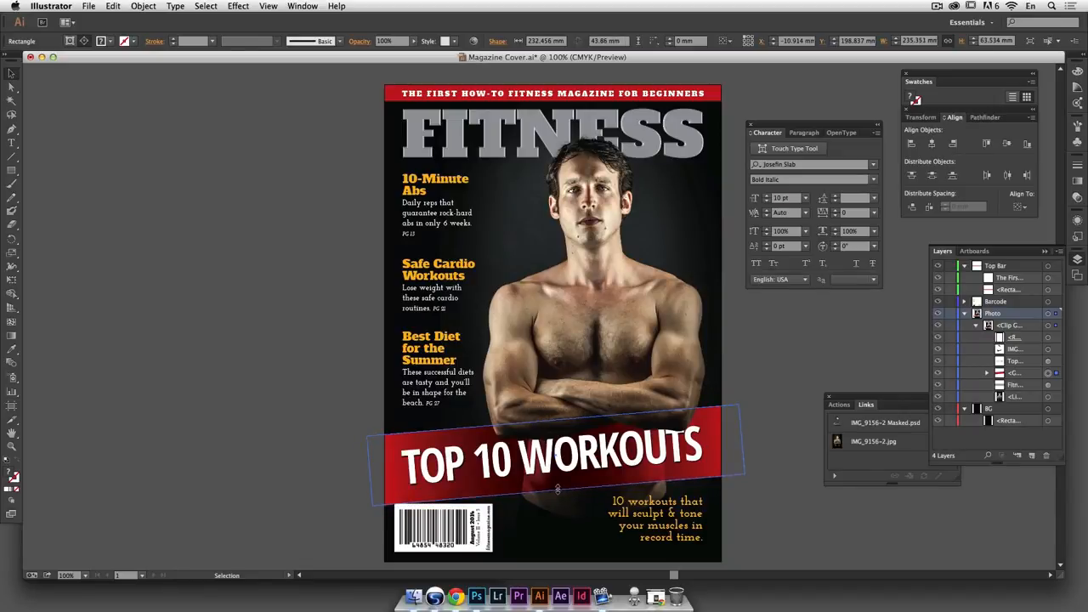
click(259, 435)
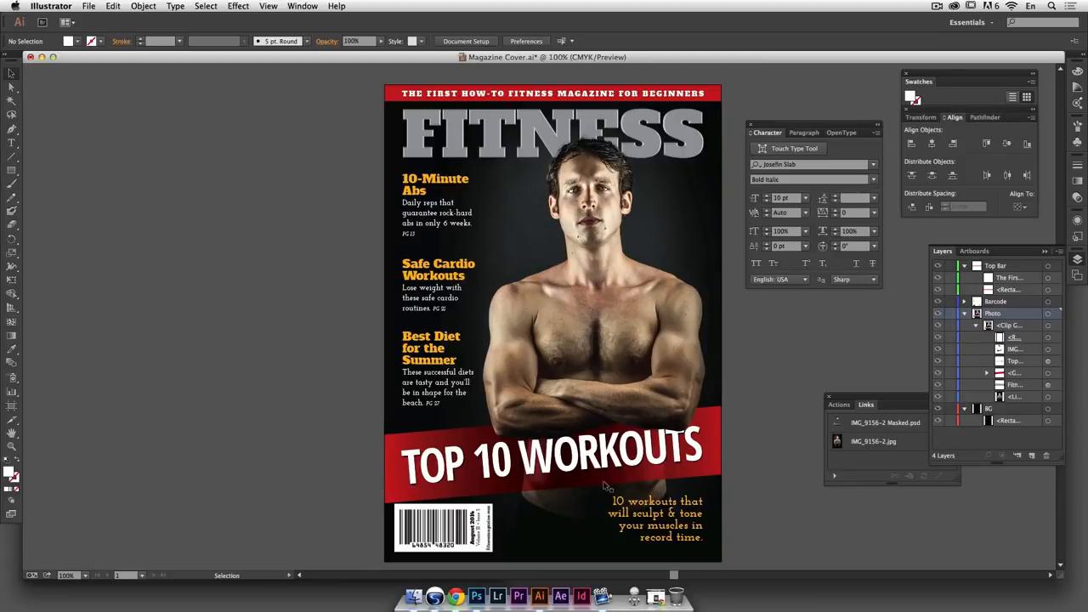
click(694, 519)
click(789, 515)
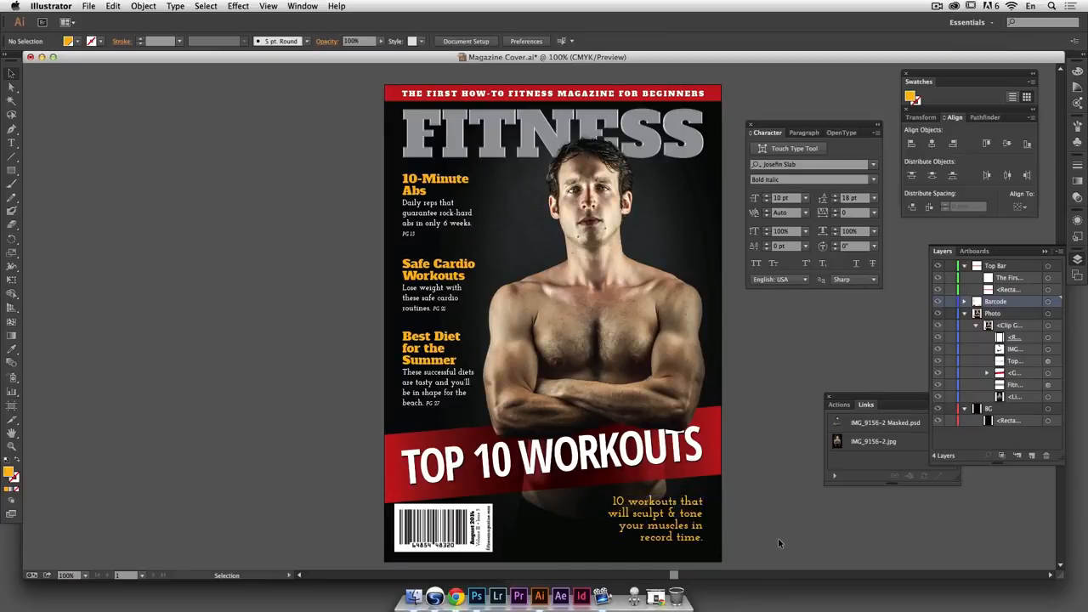
Select the red banner together with the TOP 10 WORKOUTS headline, nudge both slightly down, and deselect them
click(1048, 374)
shift+click(1049, 361)
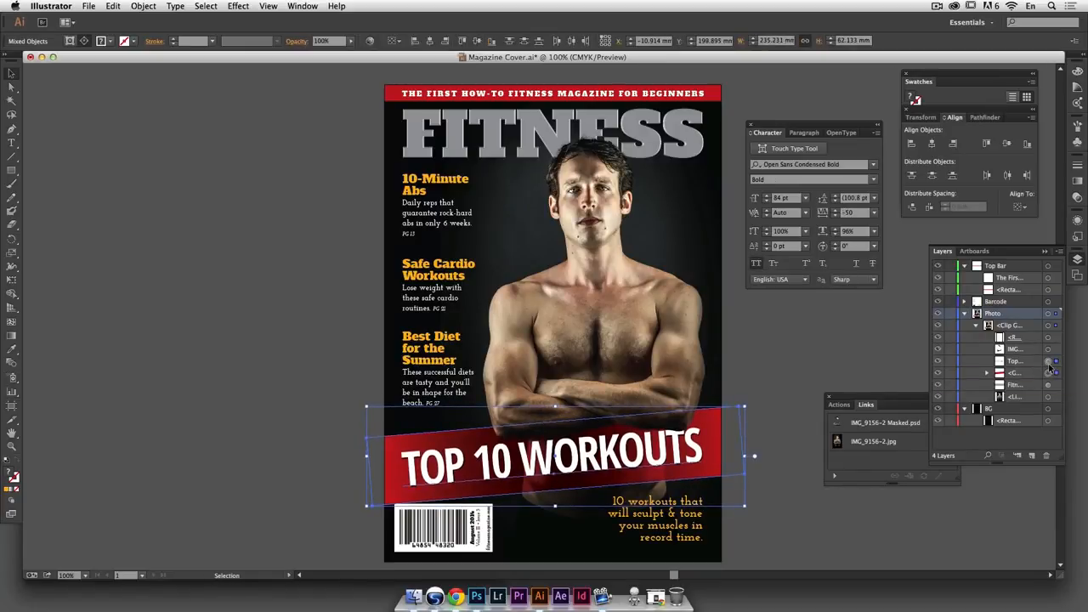
click(859, 360)
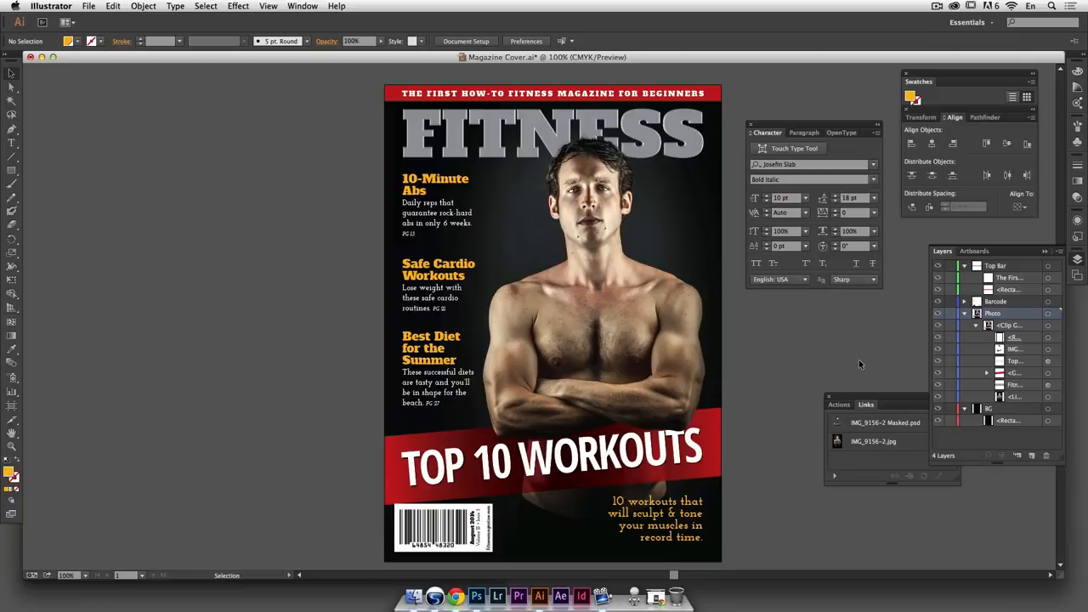